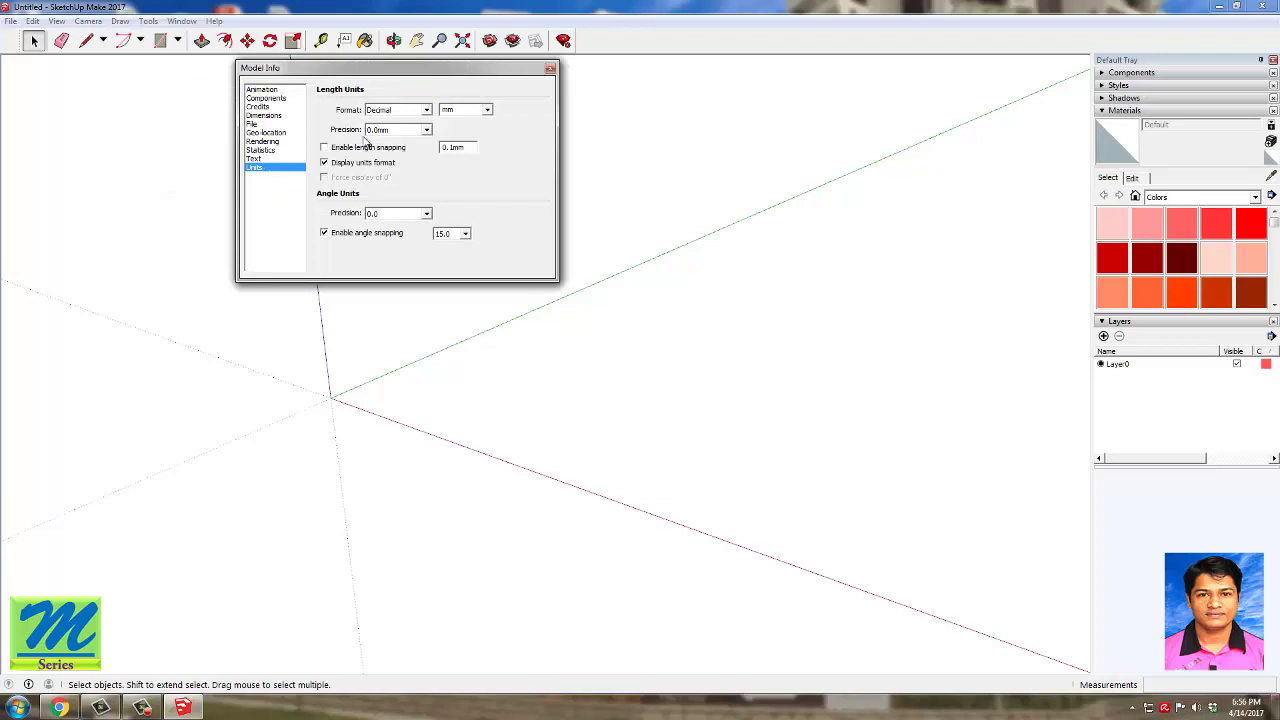
# Step: Set the model's length units to decimal centimetres with a precision of 0cm and close the settings
pyautogui.click(421, 116)
pyautogui.click(398, 122)
pyautogui.click(488, 110)
pyautogui.click(470, 145)
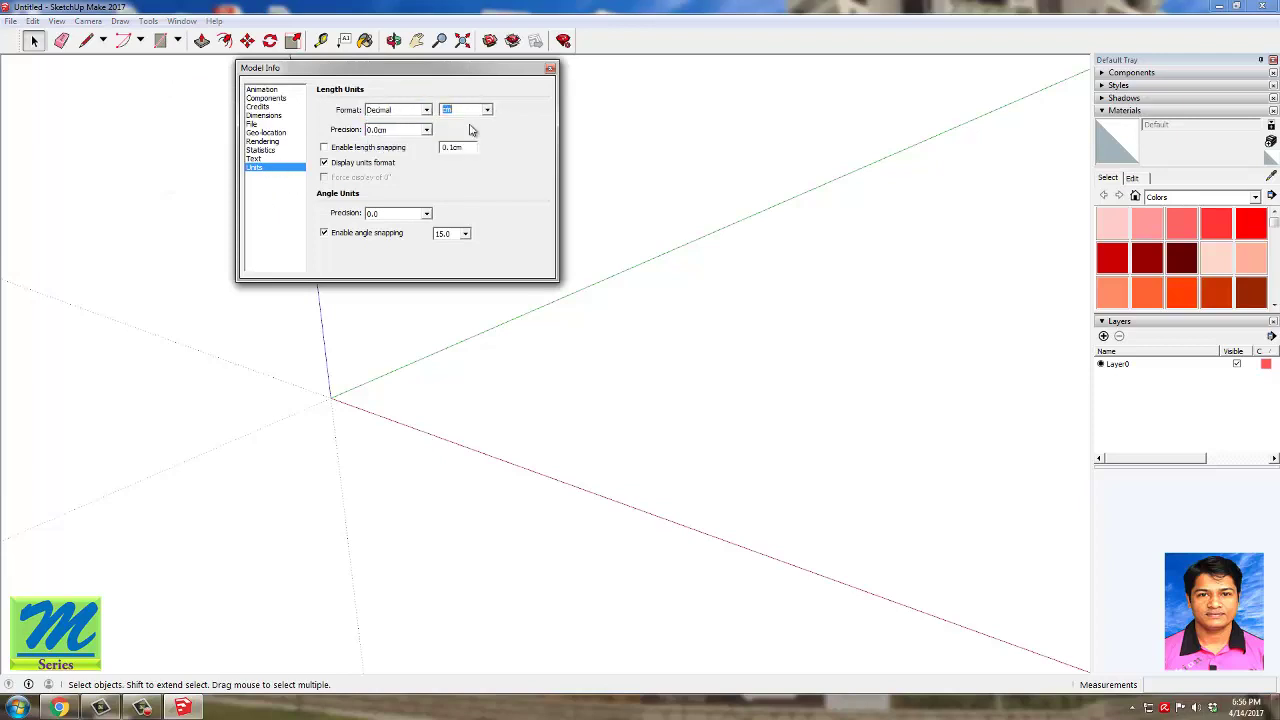
pyautogui.click(416, 131)
pyautogui.click(376, 139)
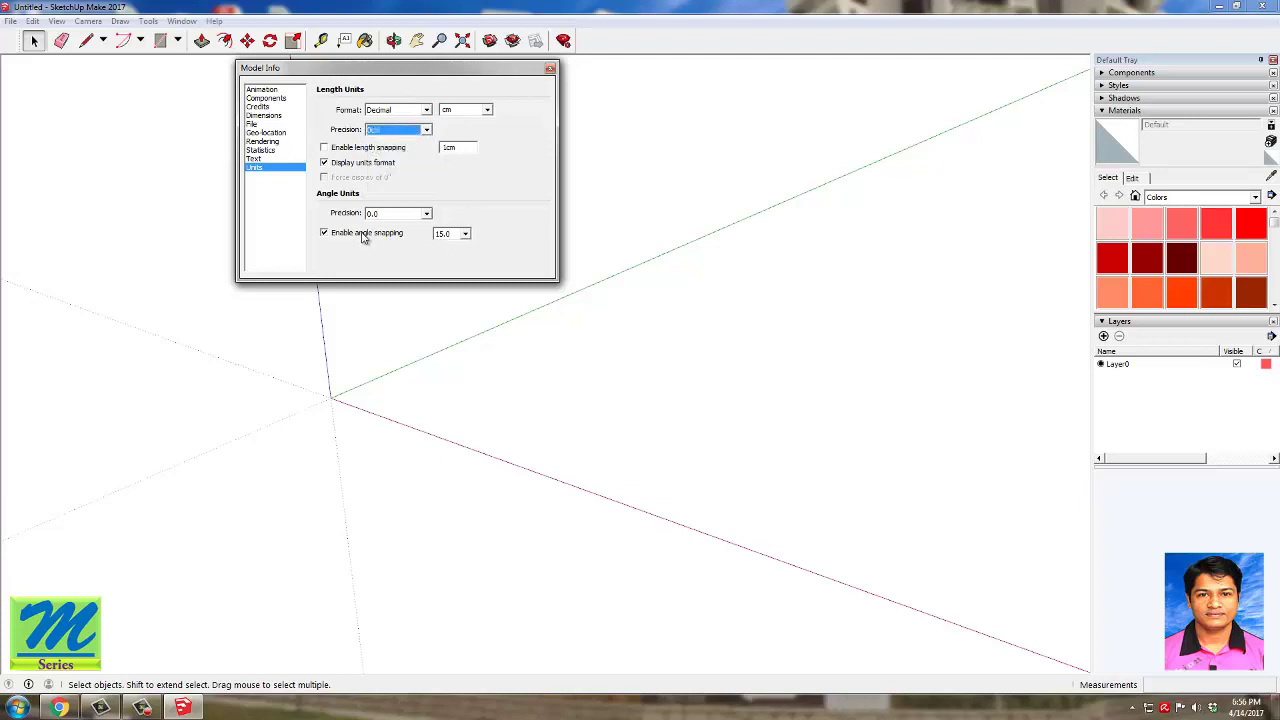
pyautogui.click(549, 71)
# Step: Draw a 500 by 500 cm floor rectangle on the ground plane, starting at the origin
pyautogui.moveTo(337, 363); pyautogui.dragTo(300, 170, button='middle')
pyautogui.click(160, 40)
pyautogui.click(304, 398)
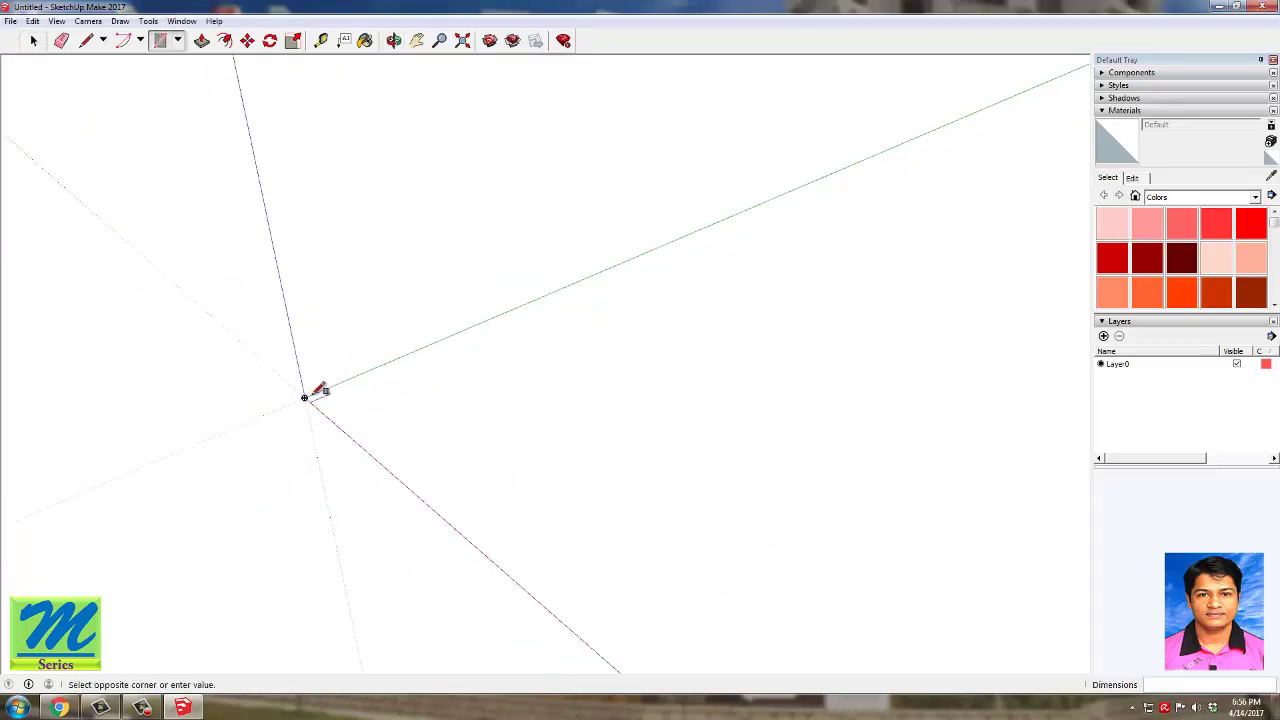
pyautogui.write('5')
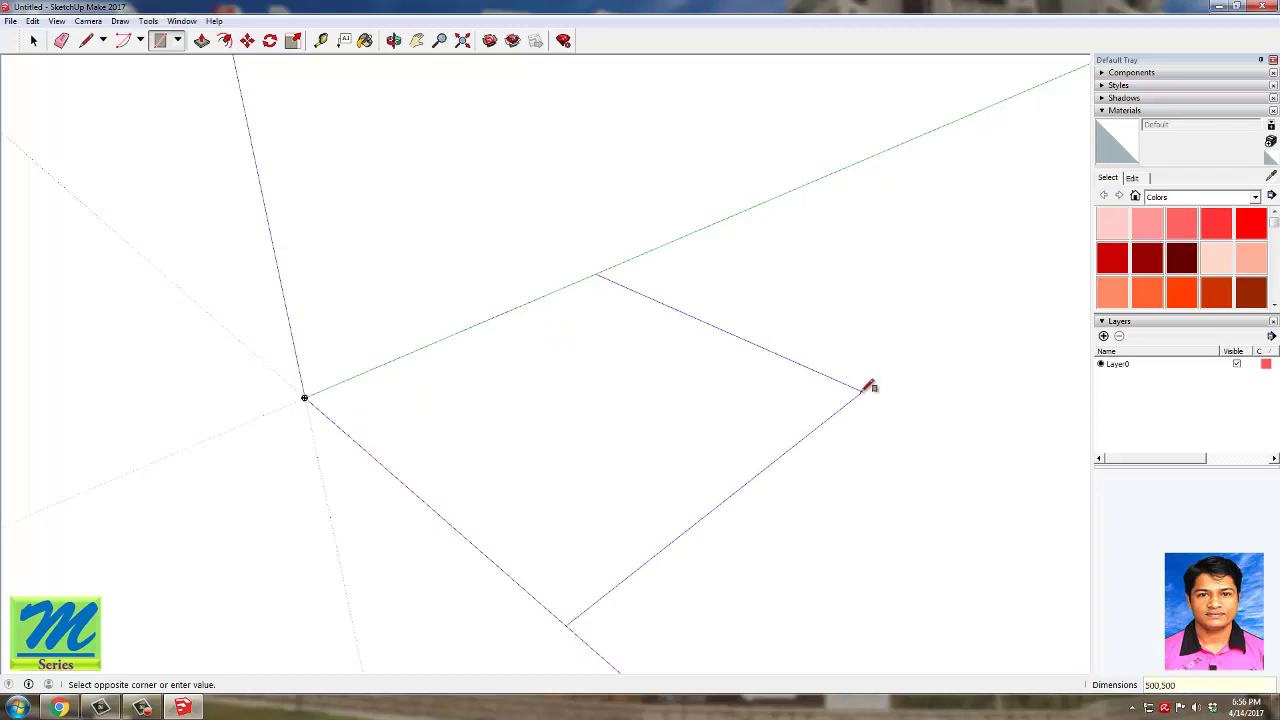
pyautogui.write('00,500')
pyautogui.press('Return')
# Step: Place guide lines 15 cm inside the floor's back edge and its green-axis edge
pyautogui.scroll(3, 369, 460)
pyautogui.moveTo(369, 466); pyautogui.dragTo(437, 341, button='middle')
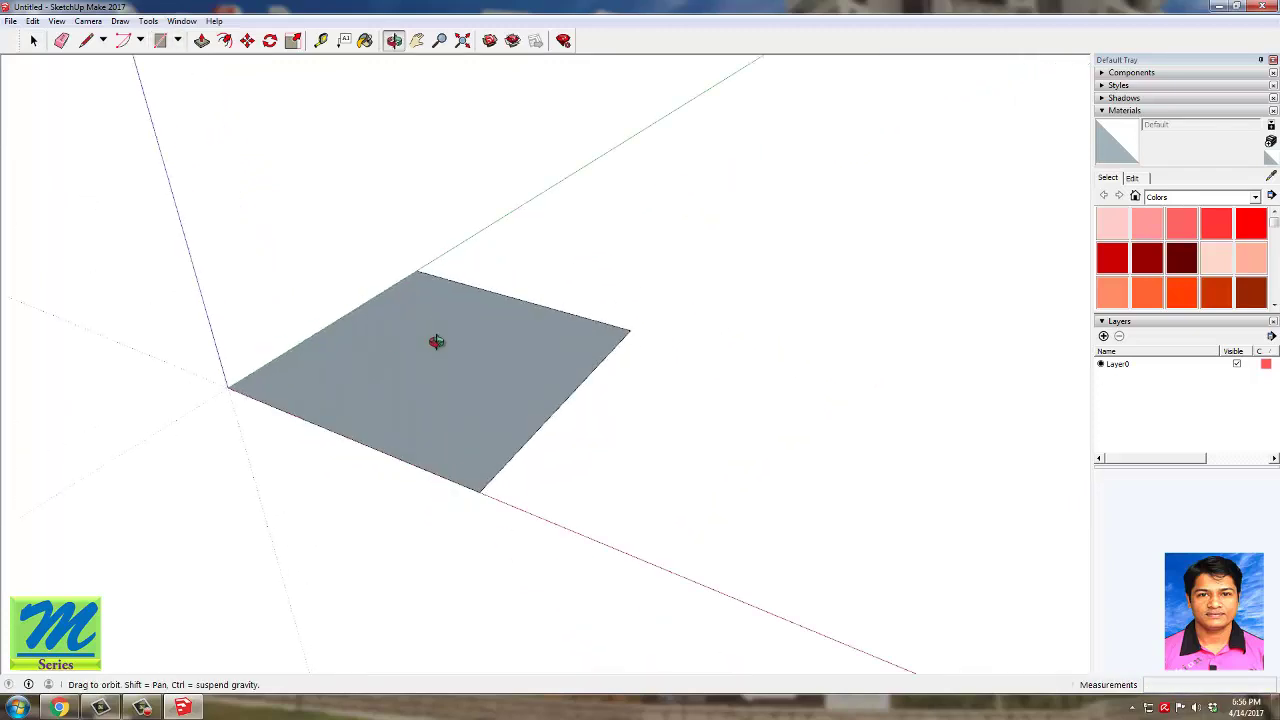
pyautogui.scroll(2, 386, 380)
pyautogui.moveTo(386, 380); pyautogui.dragTo(420, 340, button='middle')
pyautogui.press('t')
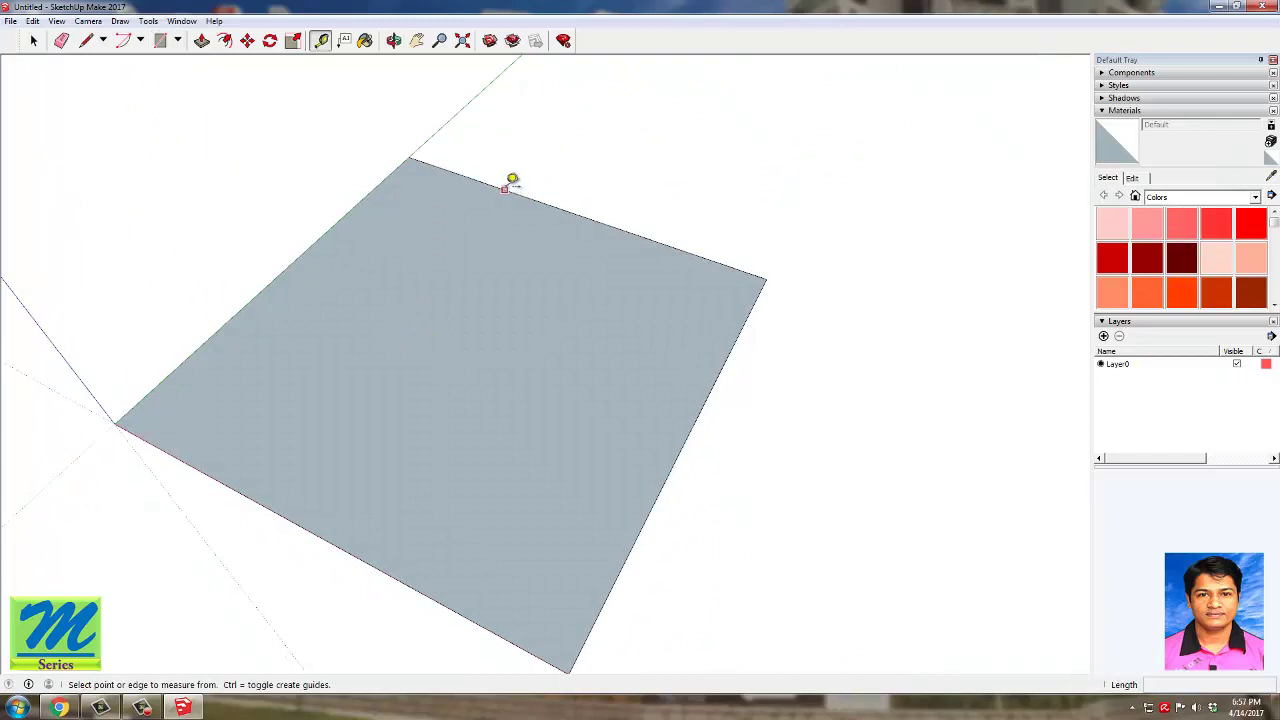
pyautogui.click(505, 189)
pyautogui.click(472, 210)
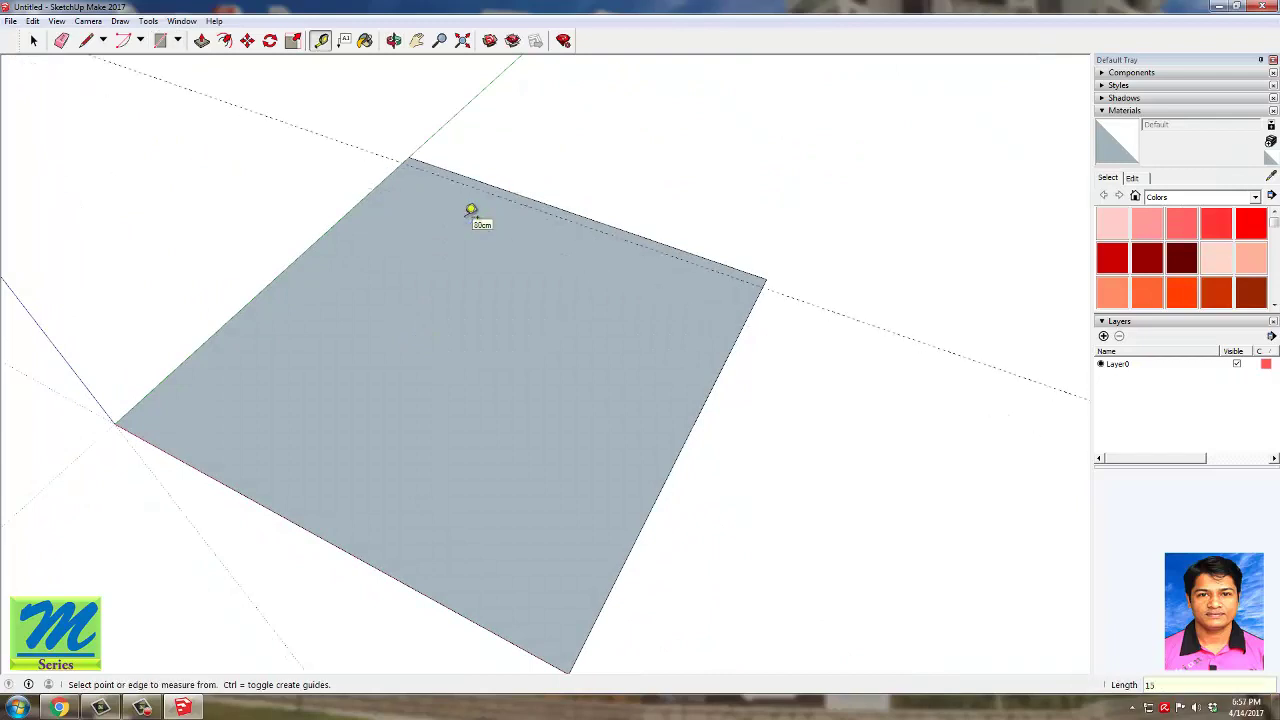
pyautogui.moveTo(471, 209); pyautogui.dragTo(286, 486, button='middle')
pyautogui.scroll(3, 317, 483)
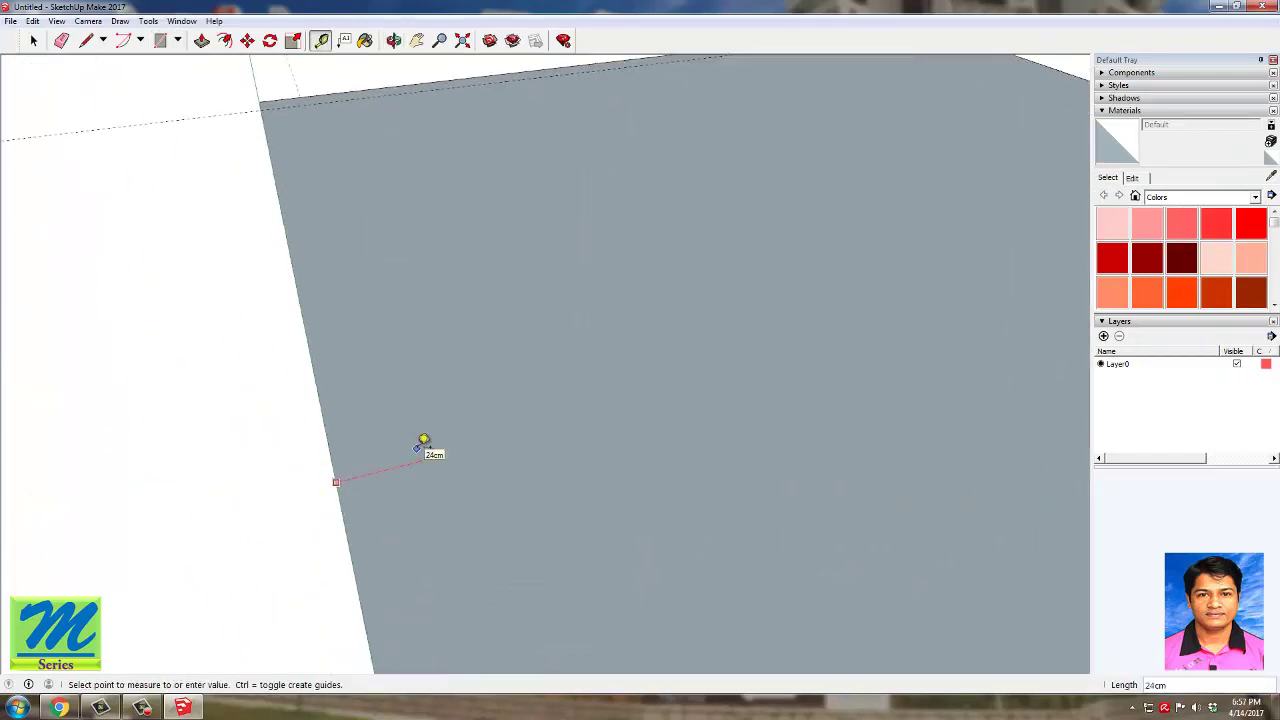
pyautogui.moveTo(409, 434); pyautogui.dragTo(160, 425, button='middle')
pyautogui.scroll(-3, 160, 425)
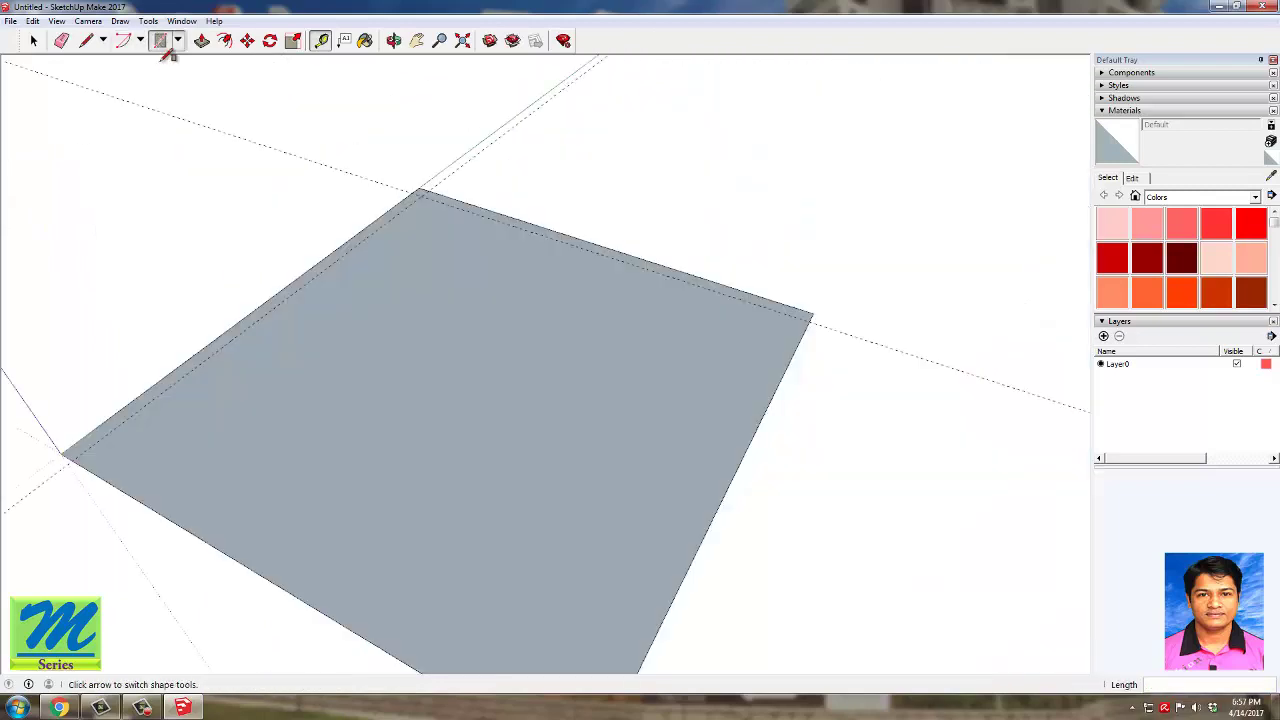
# Step: Draw a rectangle between the guides' intersections with the floor edges to separate the L-shaped wall strip
pyautogui.click(162, 43)
pyautogui.click(72, 460)
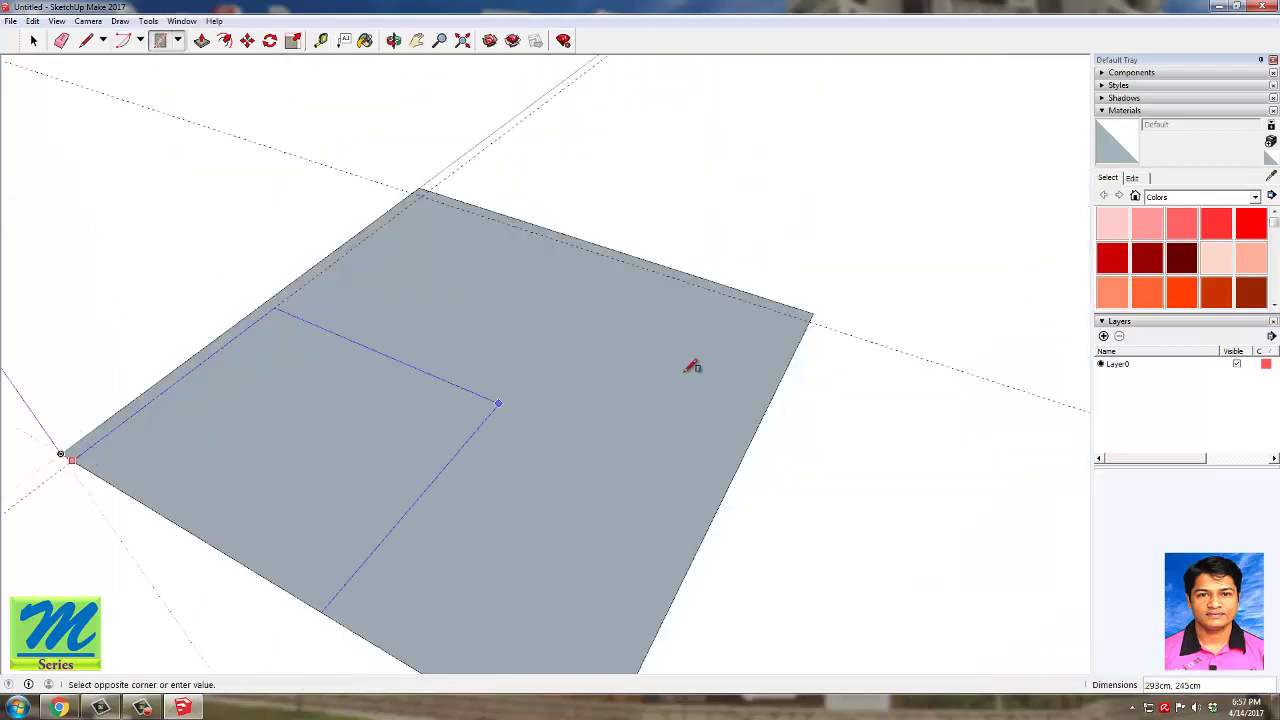
pyautogui.click(808, 322)
# Step: Erase the two wall-thickness guide lines around the floor
pyautogui.scroll(-3, 686, 230)
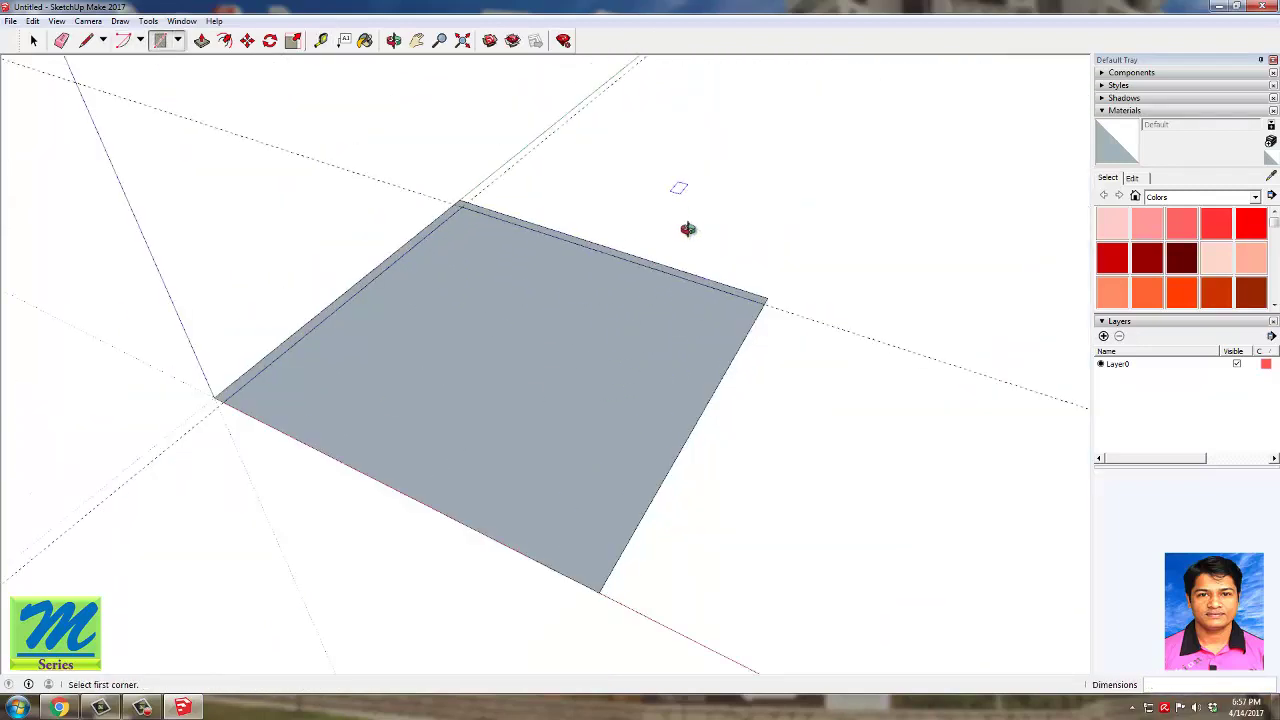
pyautogui.moveTo(688, 229); pyautogui.dragTo(742, 264, button='middle')
pyautogui.scroll(3, 368, 166)
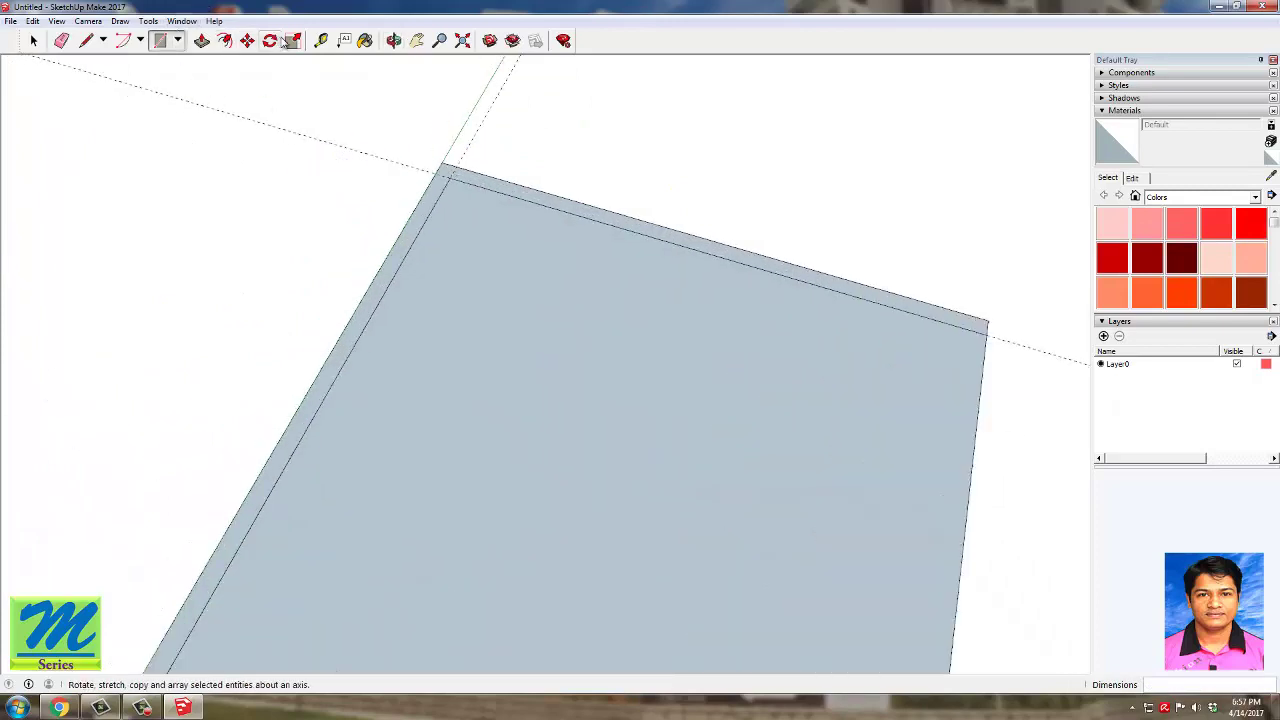
pyautogui.click(62, 41)
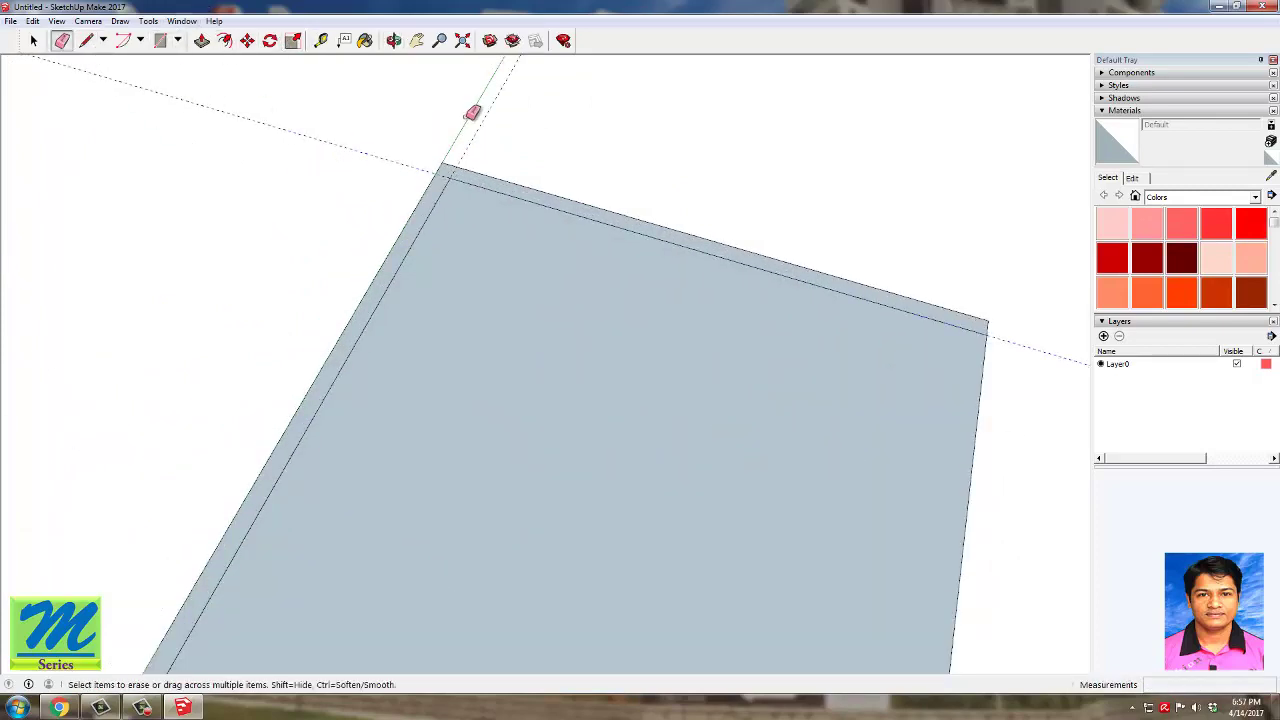
pyautogui.moveTo(486, 134); pyautogui.dragTo(458, 168)
# Step: Push/Pull the L-shaped wall strip up 320 cm to form the two walls
pyautogui.click(202, 41)
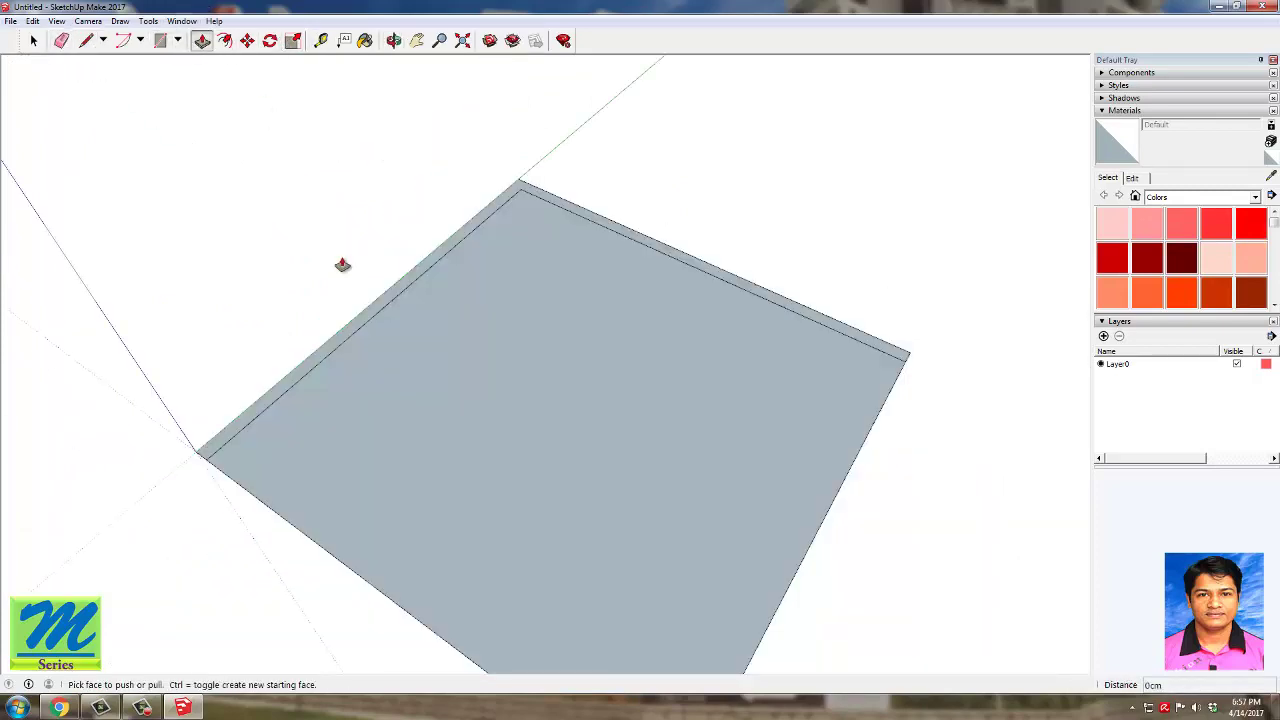
pyautogui.moveTo(331, 346); pyautogui.dragTo(364, 156)
pyautogui.write('320')
pyautogui.press('Return')
# Step: Place floor guide lines 60 cm from the base of each of the two walls
pyautogui.scroll(-5, 346, 214)
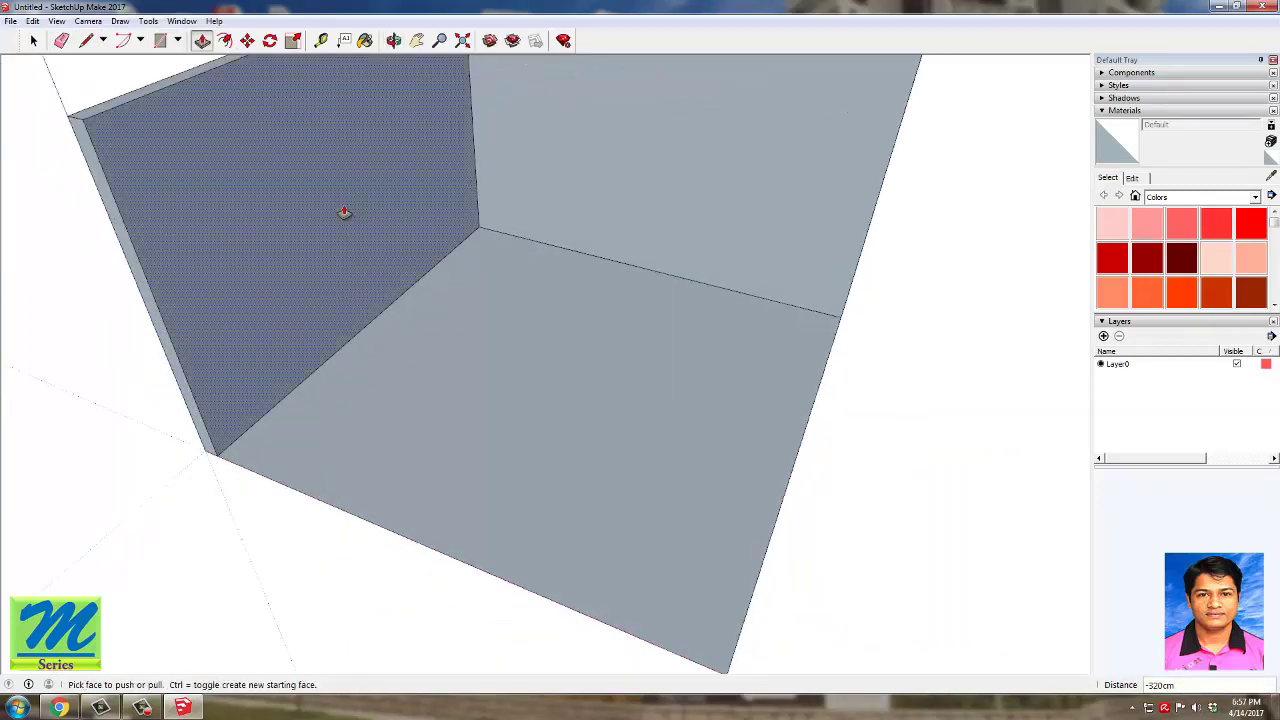
pyautogui.moveTo(392, 278); pyautogui.dragTo(440, 223, button='middle')
pyautogui.scroll(2, 440, 223)
pyautogui.moveTo(551, 283)
pyautogui.mouseDown(button='middle')
pyautogui.moveTo(364, 284)
pyautogui.moveTo(371, 331)
pyautogui.mouseUp(button='middle')
pyautogui.scroll(3, 366, 282)
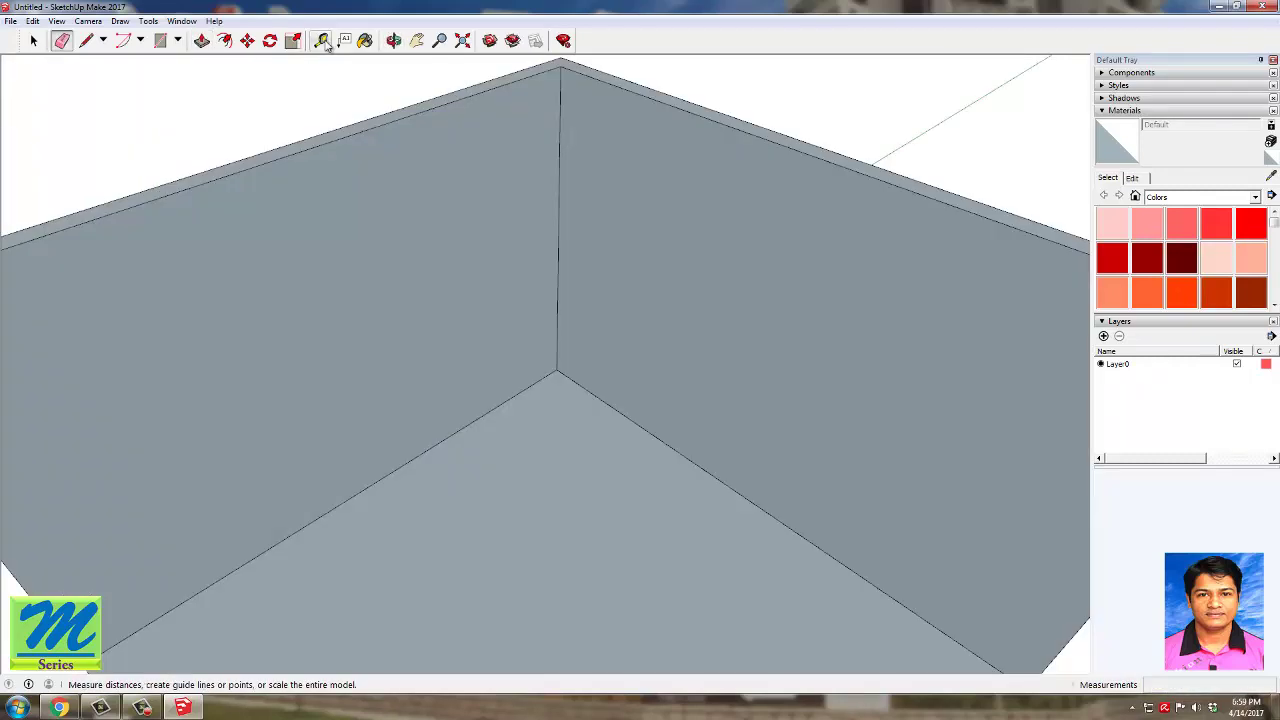
pyautogui.click(322, 41)
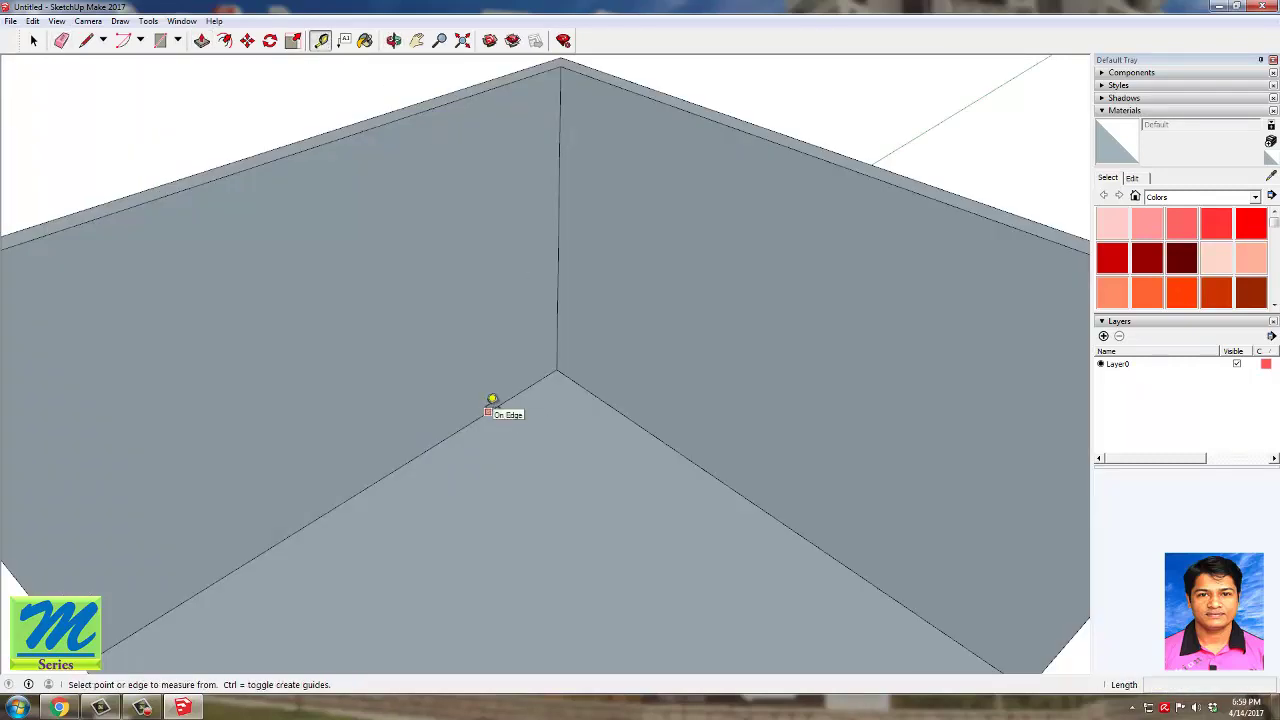
pyautogui.click(488, 412)
pyautogui.write('60')
pyautogui.press('Return')
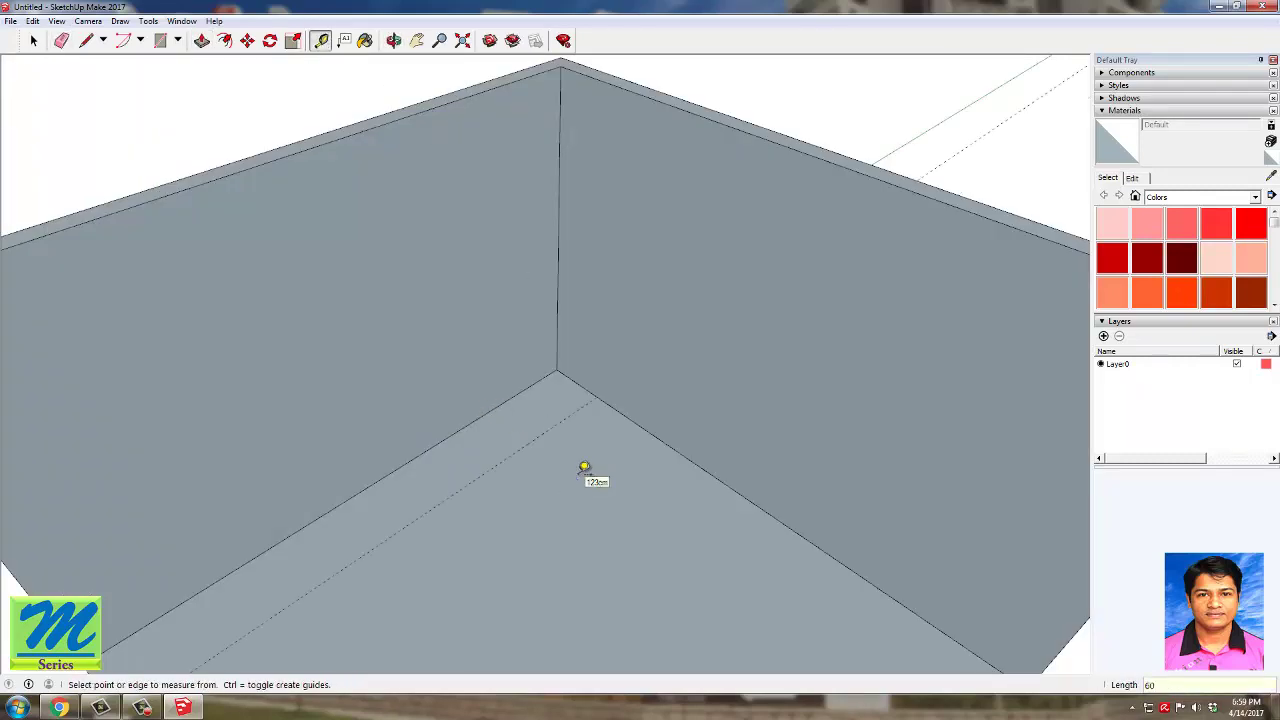
pyautogui.click(631, 420)
pyautogui.write('6')
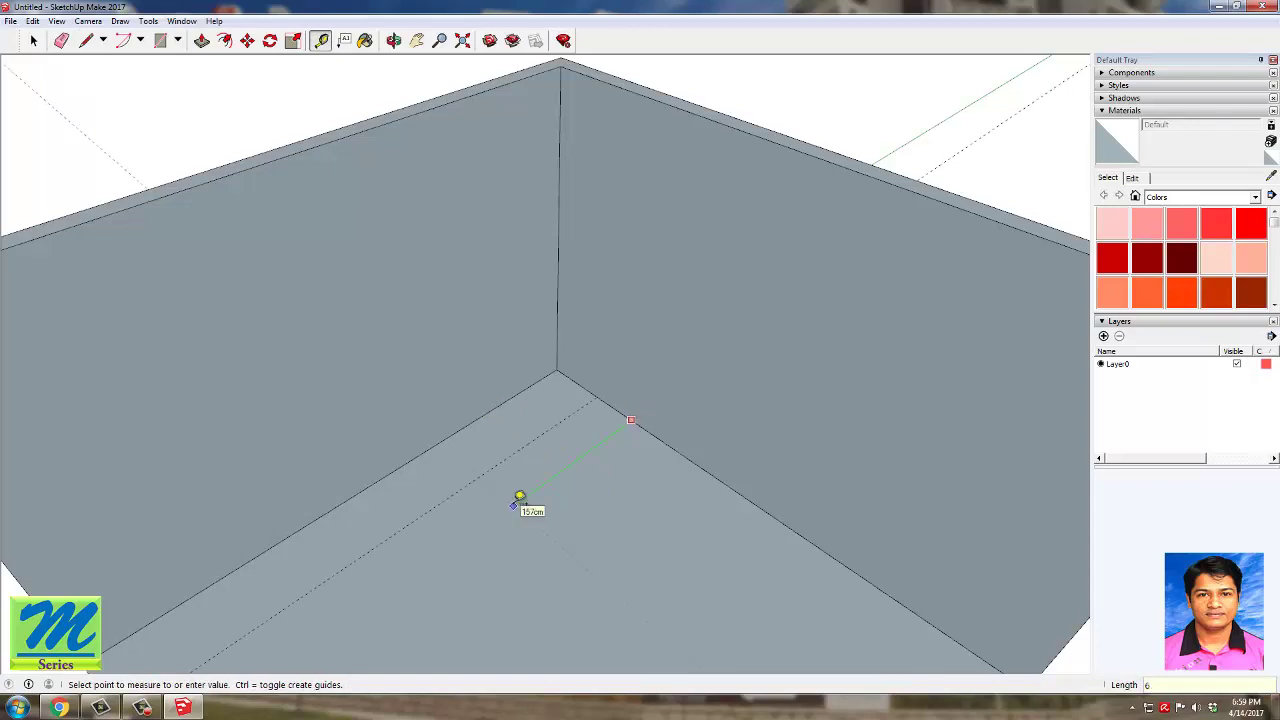
pyautogui.write('0')
pyautogui.press('Return')
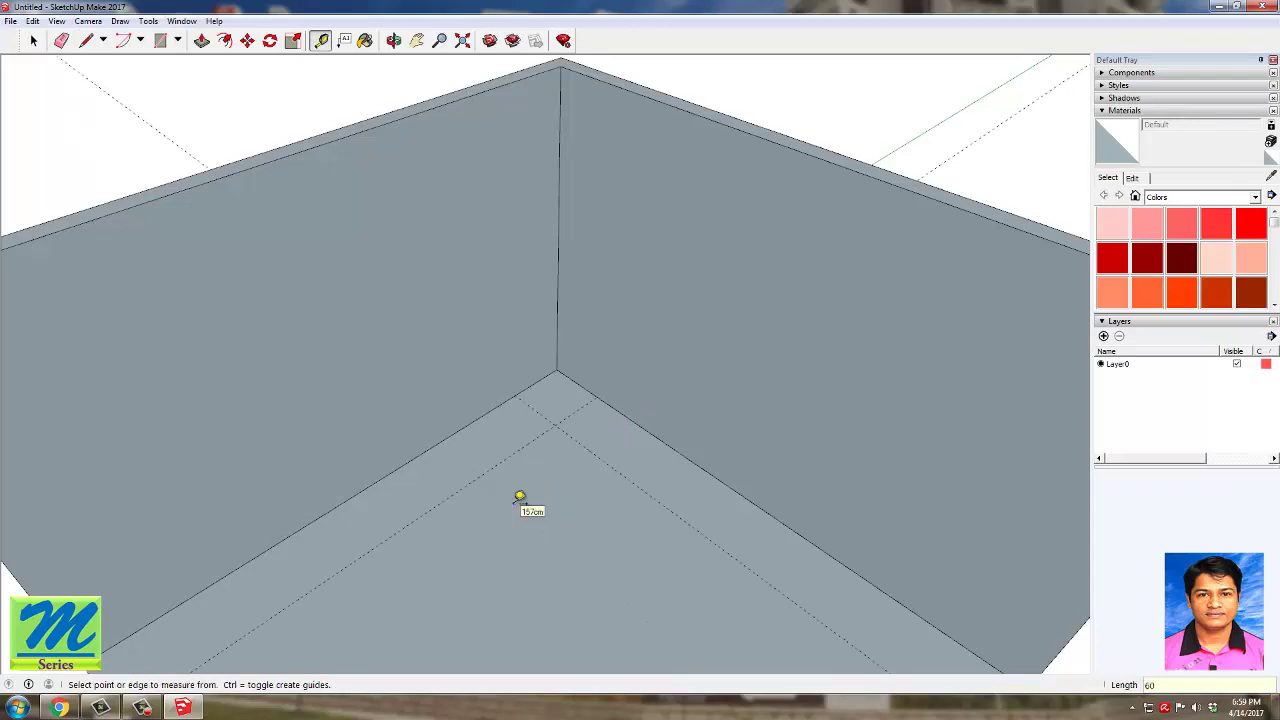
# Step: Place floor guides 300 cm from the back wall and 360 cm from the green-axis wall
pyautogui.click(630, 419)
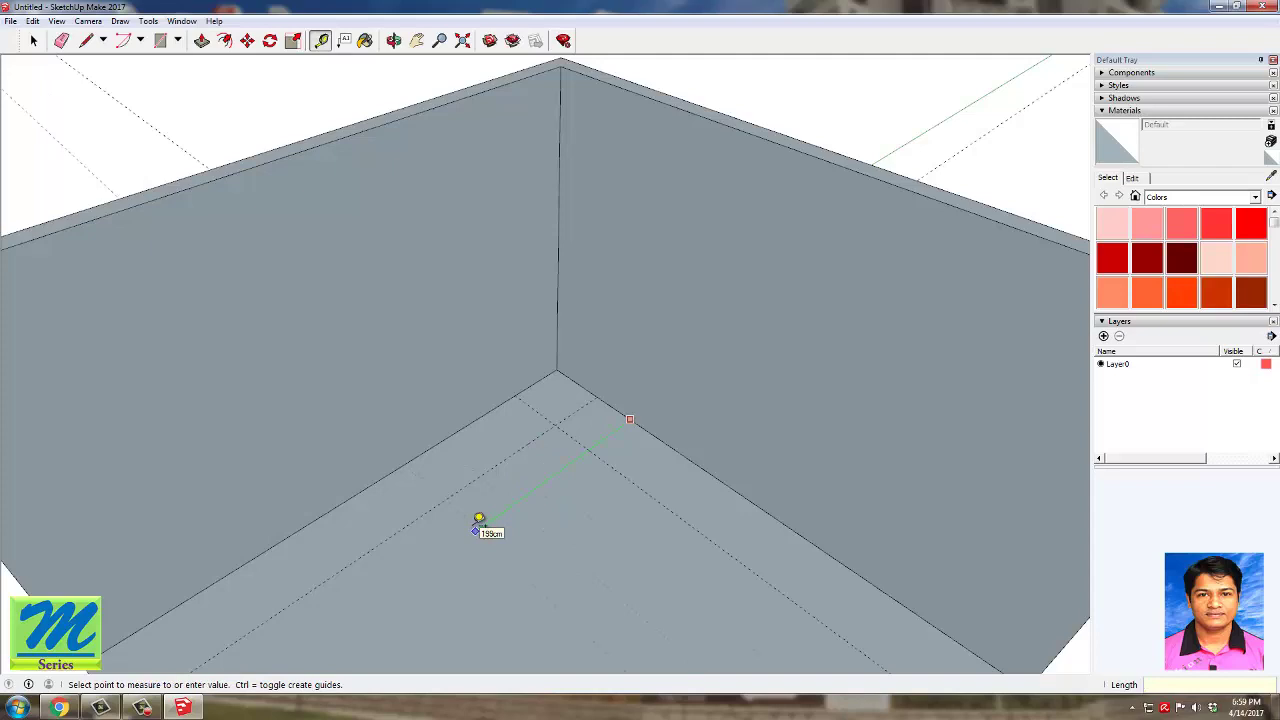
pyautogui.write('30')
pyautogui.press('Return')
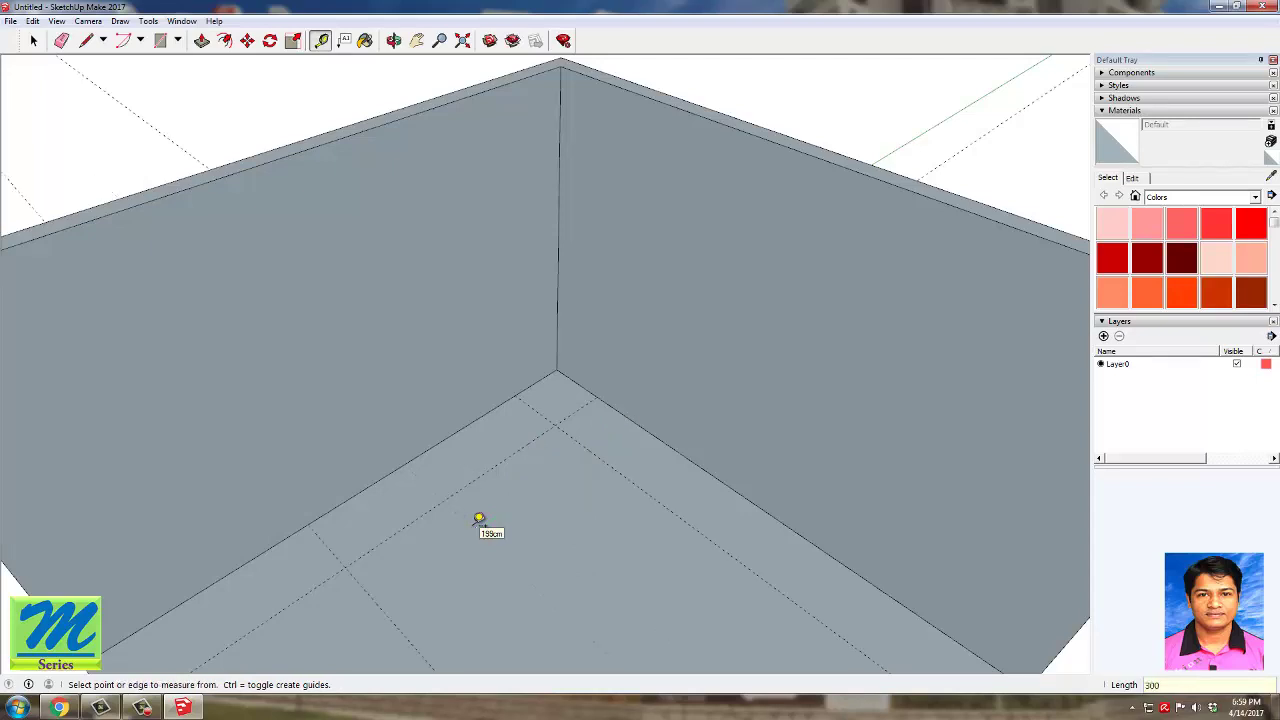
pyautogui.click(408, 462)
pyautogui.write('36')
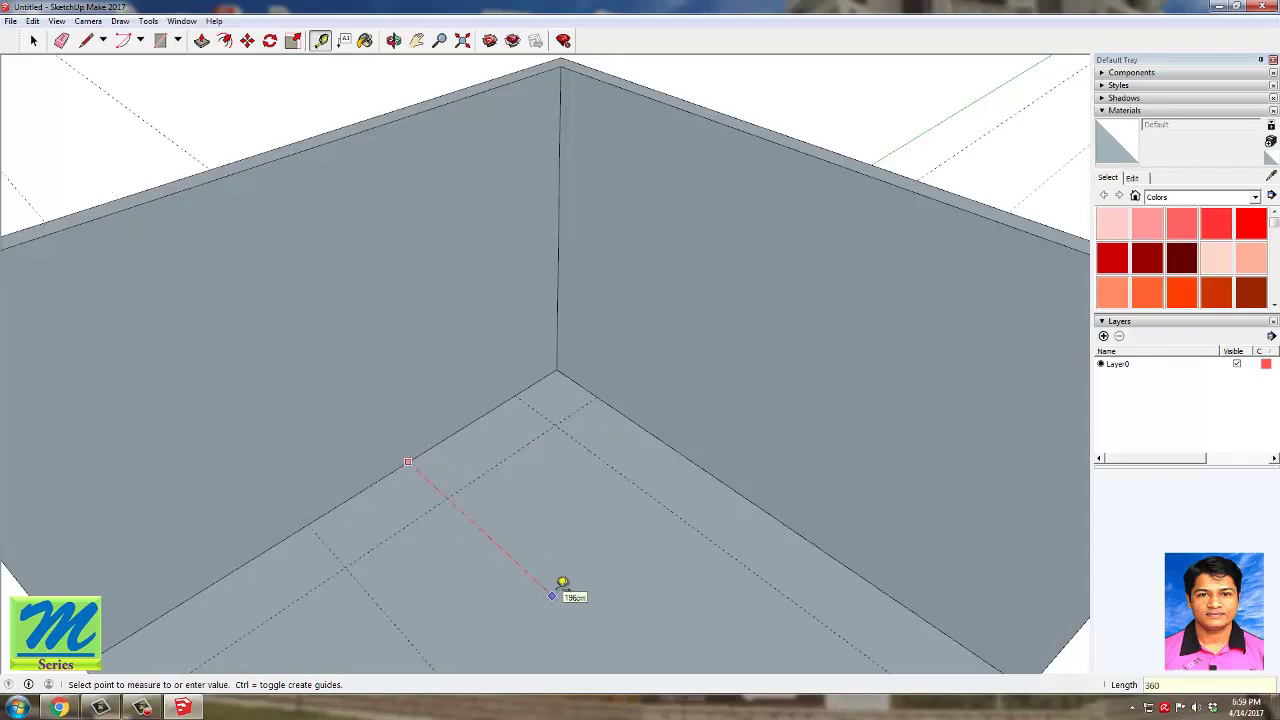
pyautogui.write('0')
pyautogui.press('Return')
# Step: Add guides 60 cm inside the 300 cm guide and 200 cm from the green-axis wall's 60 cm guide
pyautogui.scroll(-5, 523, 429)
pyautogui.moveTo(523, 429); pyautogui.dragTo(566, 617, button='middle')
pyautogui.scroll(5, 566, 617)
pyautogui.scroll(5, 566, 617)
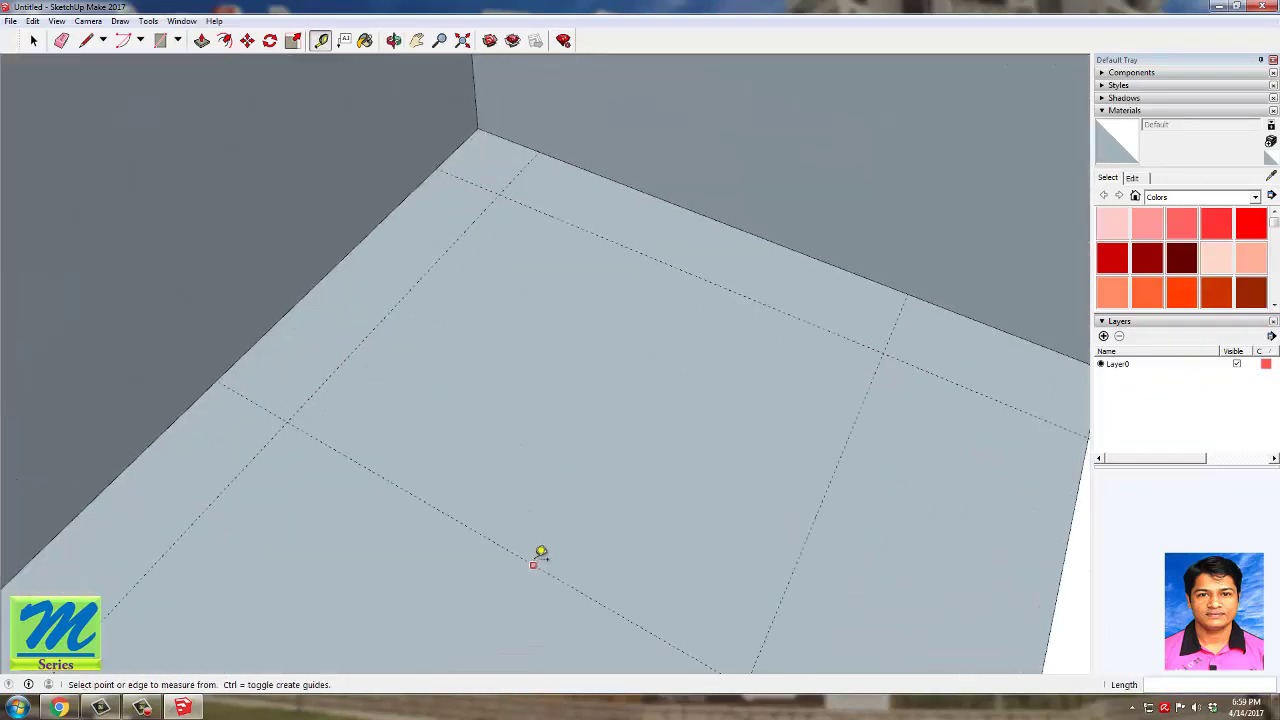
pyautogui.click(532, 562)
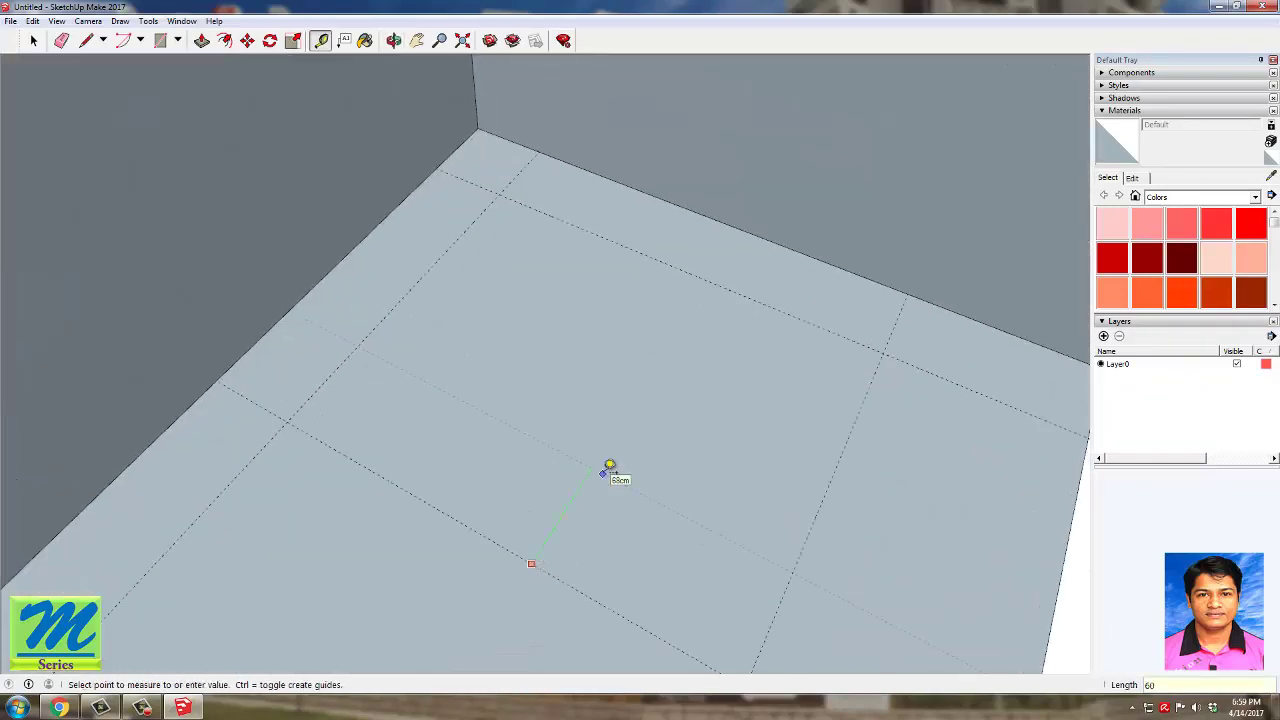
pyautogui.write('60')
pyautogui.press('Return')
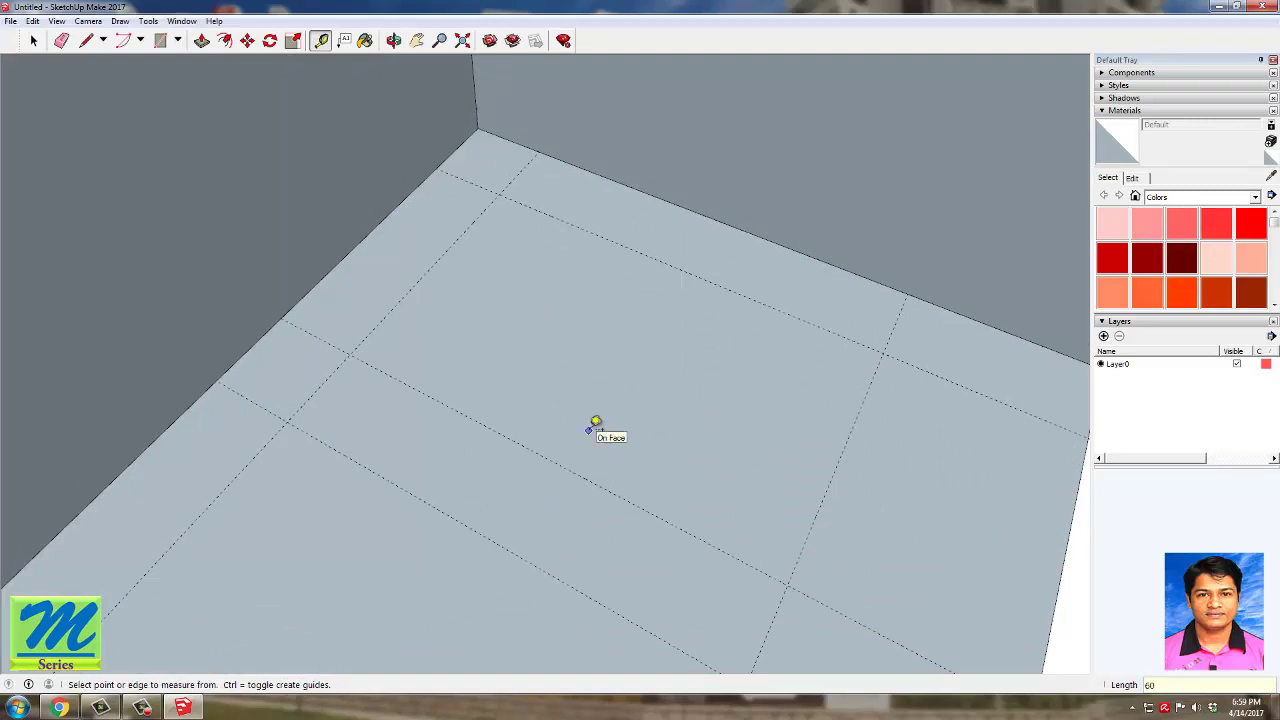
pyautogui.click(386, 315)
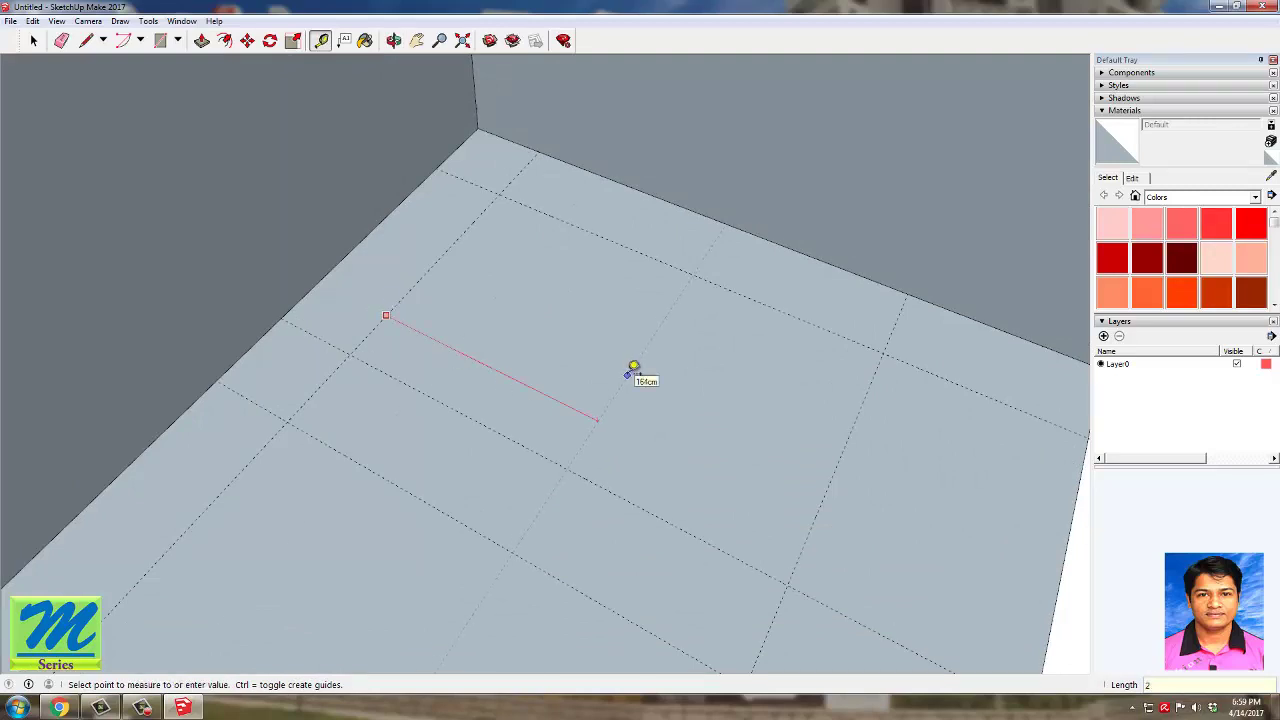
pyautogui.write('200')
pyautogui.press('Return')
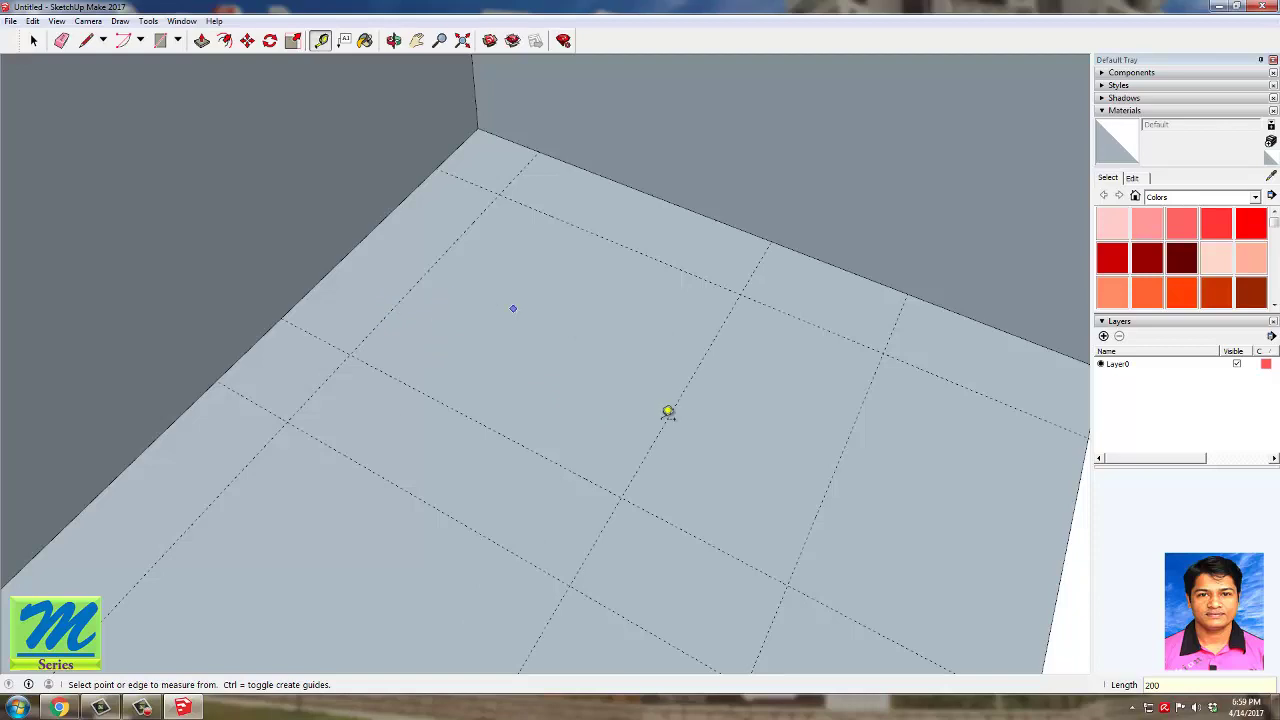
# Step: Trace the U-shaped counter outline with lines along the guide intersections, from one wall's base to the other
pyautogui.click(86, 40)
pyautogui.click(216, 380)
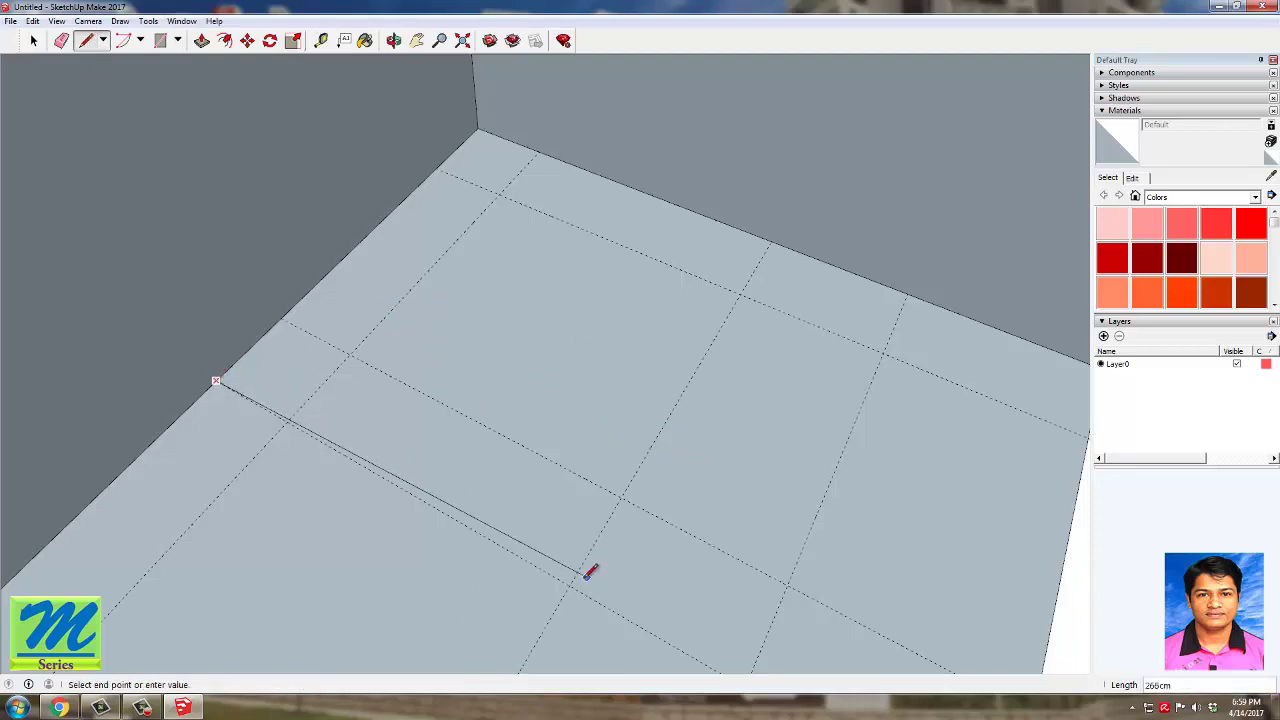
pyautogui.click(568, 586)
pyautogui.click(620, 494)
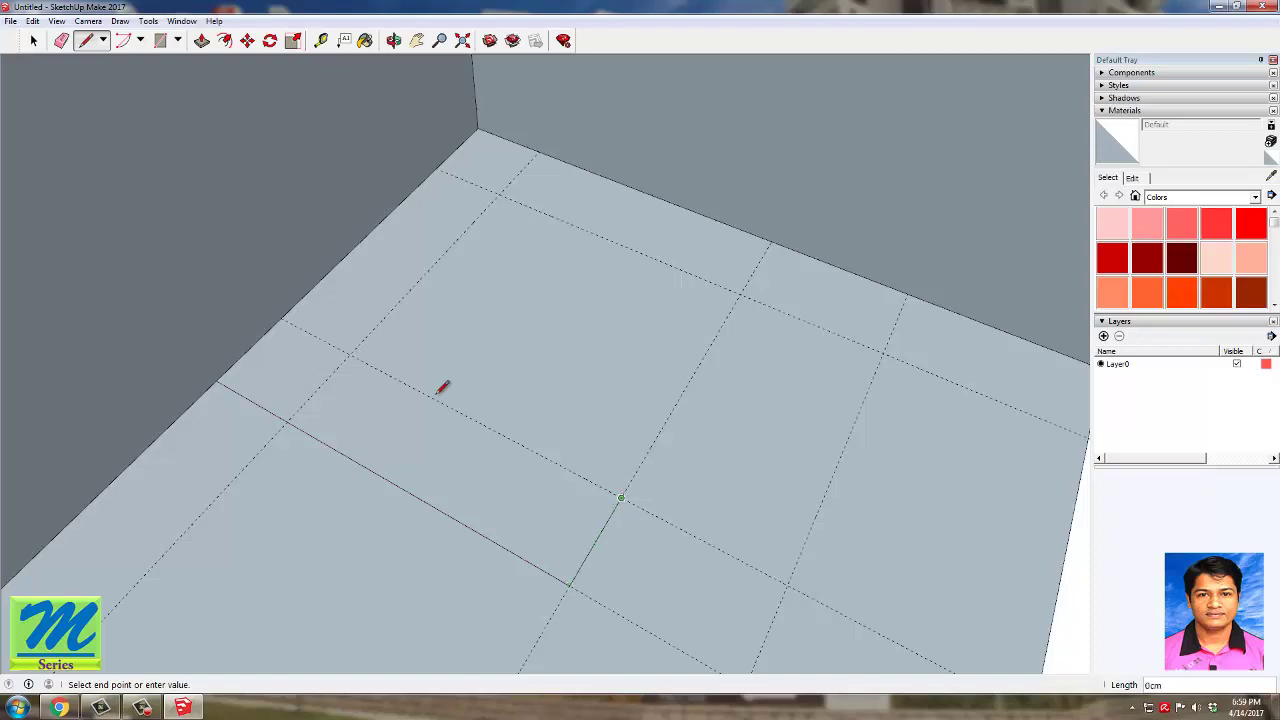
pyautogui.click(349, 355)
pyautogui.click(498, 193)
pyautogui.click(883, 352)
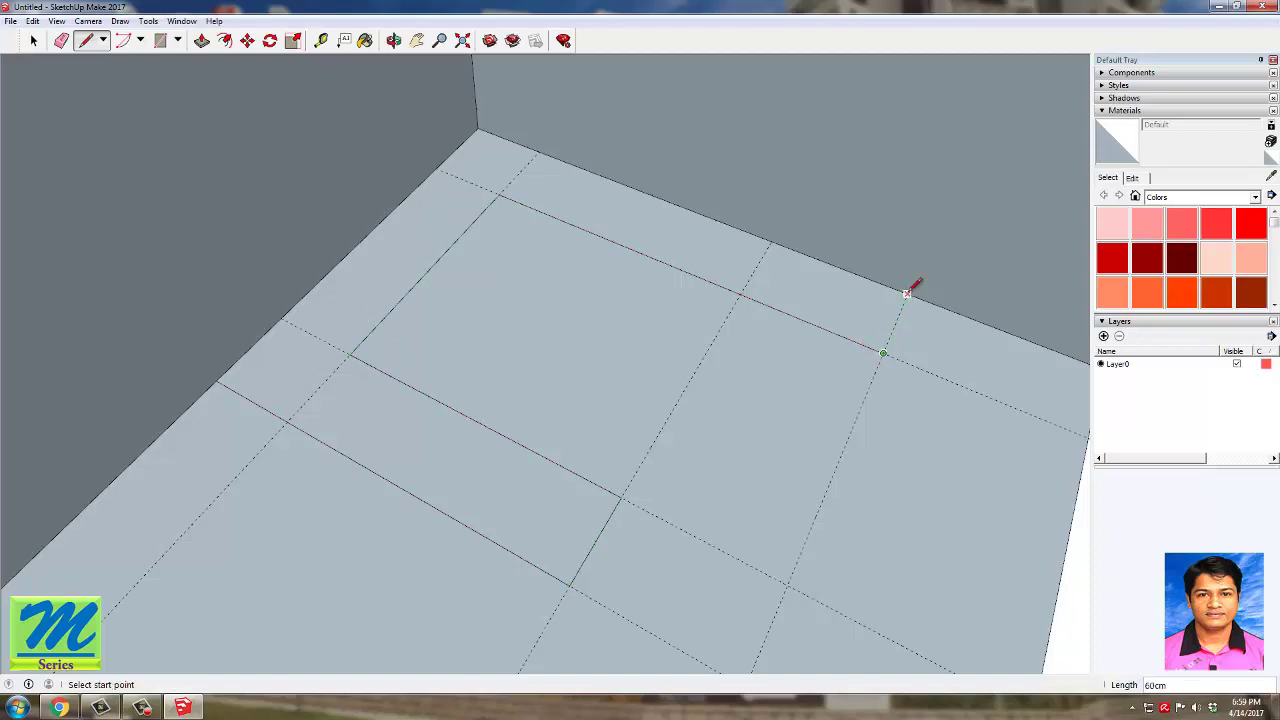
pyautogui.press('space')
# Step: Erase the floor guide lines around the counter outline
pyautogui.press('e')
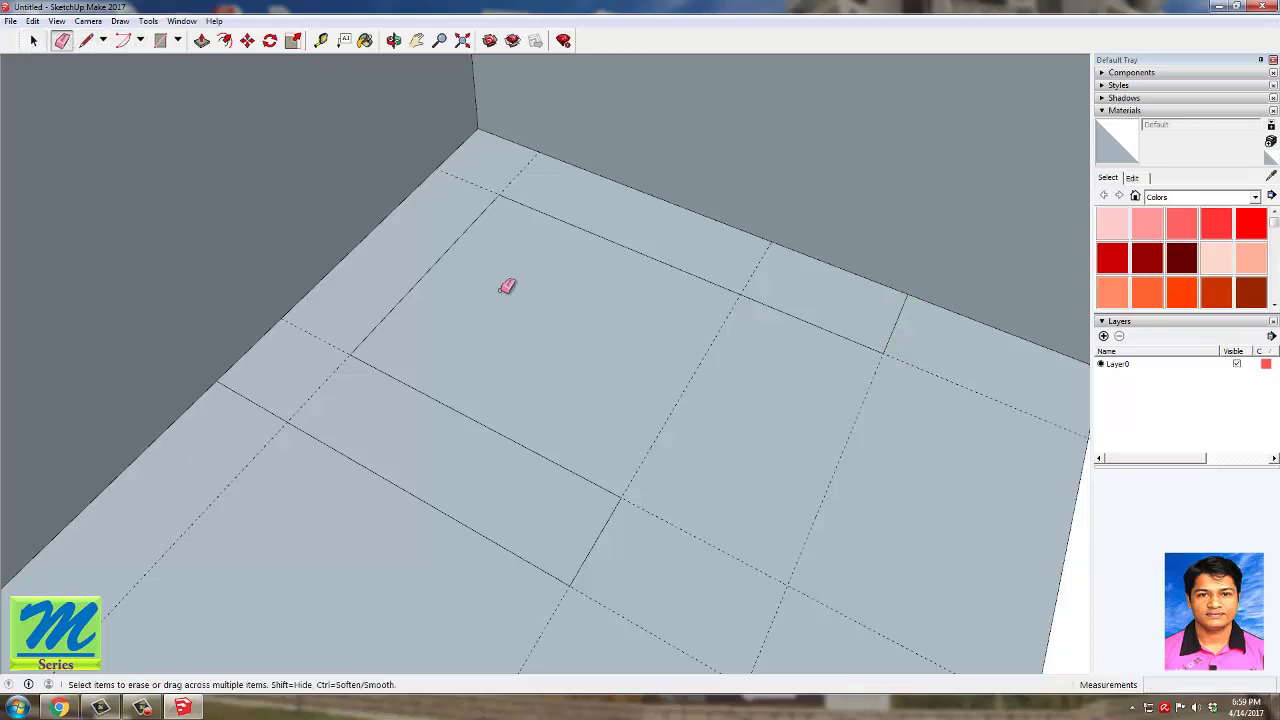
pyautogui.moveTo(531, 172); pyautogui.dragTo(338, 323)
pyautogui.scroll(-2, 385, 373)
pyautogui.scroll(-3, 472, 465)
# Step: Push/Pull the U-shaped counter face up 80 cm
pyautogui.moveTo(490, 455); pyautogui.dragTo(449, 347, button='middle')
pyautogui.scroll(3, 436, 359)
pyautogui.click(203, 41)
pyautogui.click(360, 391)
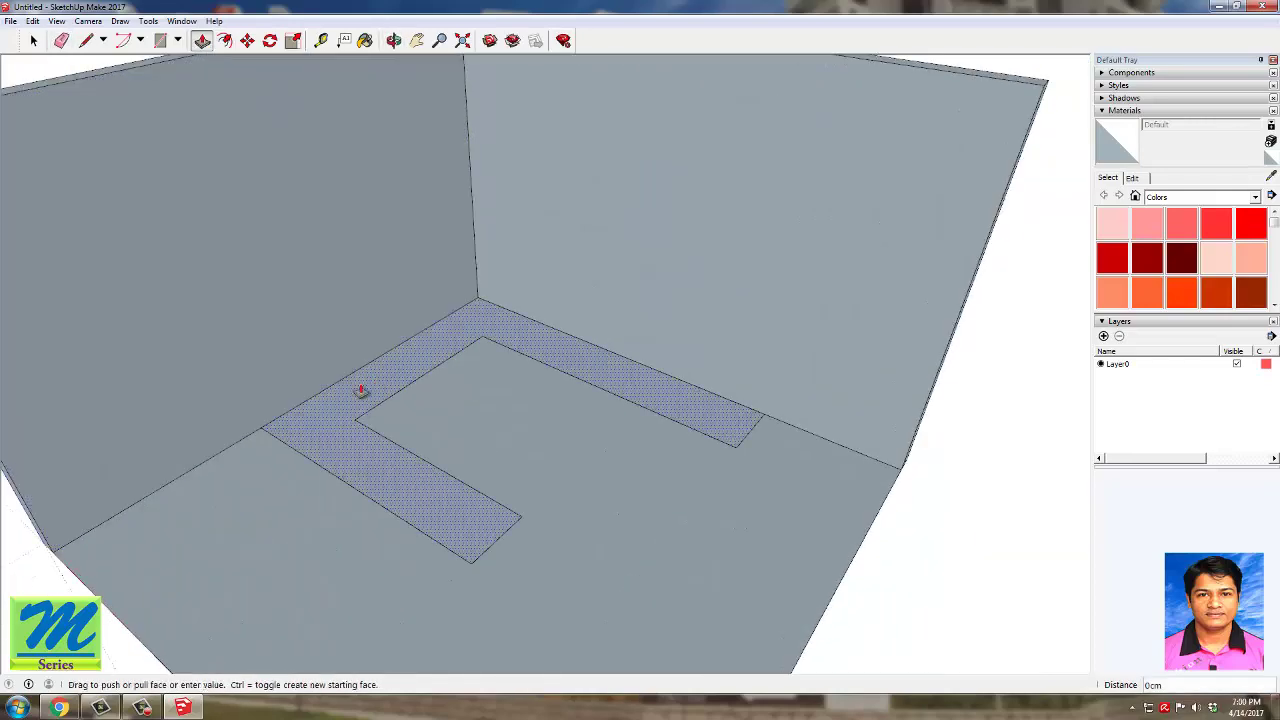
pyautogui.write('80')
pyautogui.press('Return')
pyautogui.scroll(-3, 358, 239)
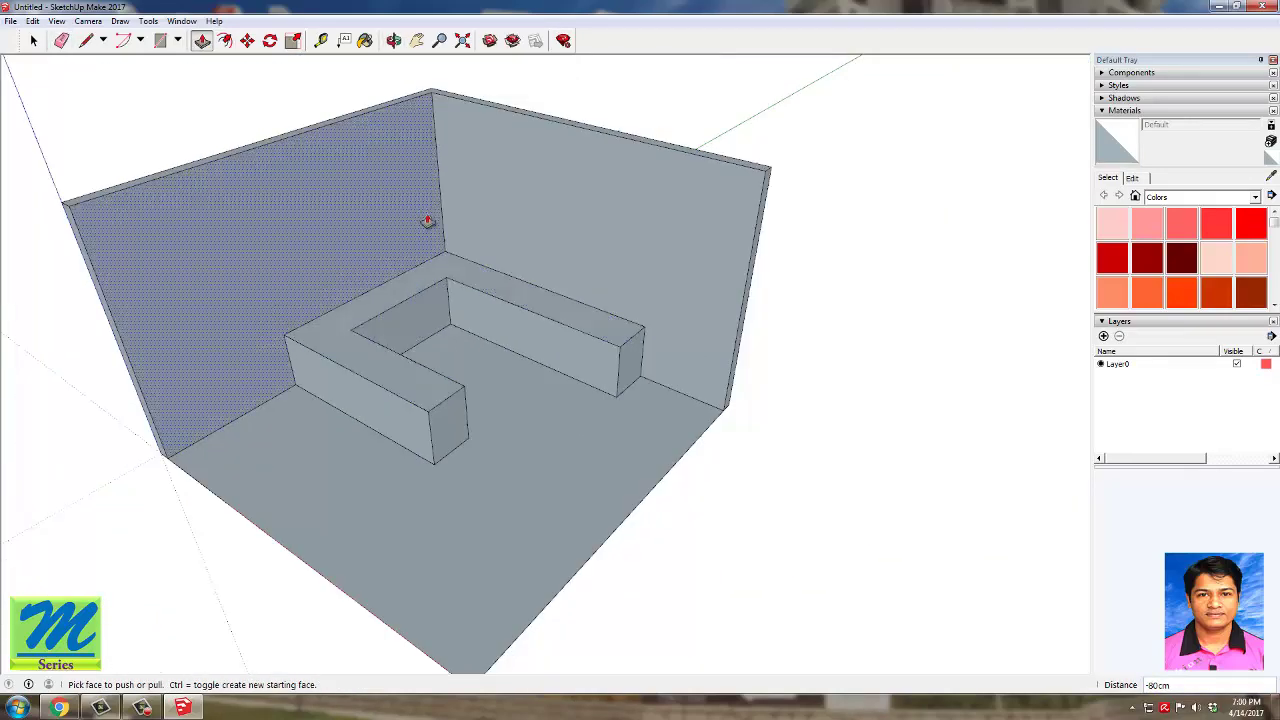
pyautogui.moveTo(429, 220); pyautogui.dragTo(374, 223, button='middle')
pyautogui.scroll(2, 378, 205)
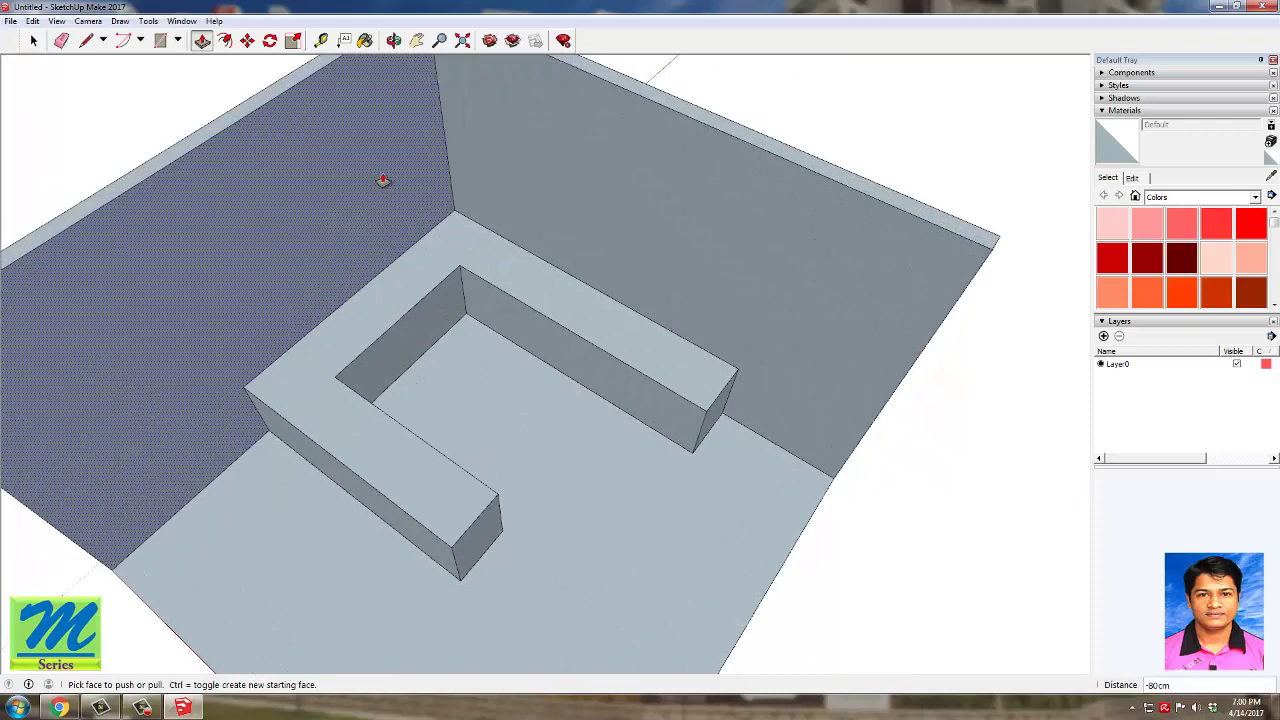
# Step: Paint both walls, the floor, the counter top and the short inner counter side with Color A01
pyautogui.click(1113, 224)
pyautogui.click(775, 245)
pyautogui.click(377, 244)
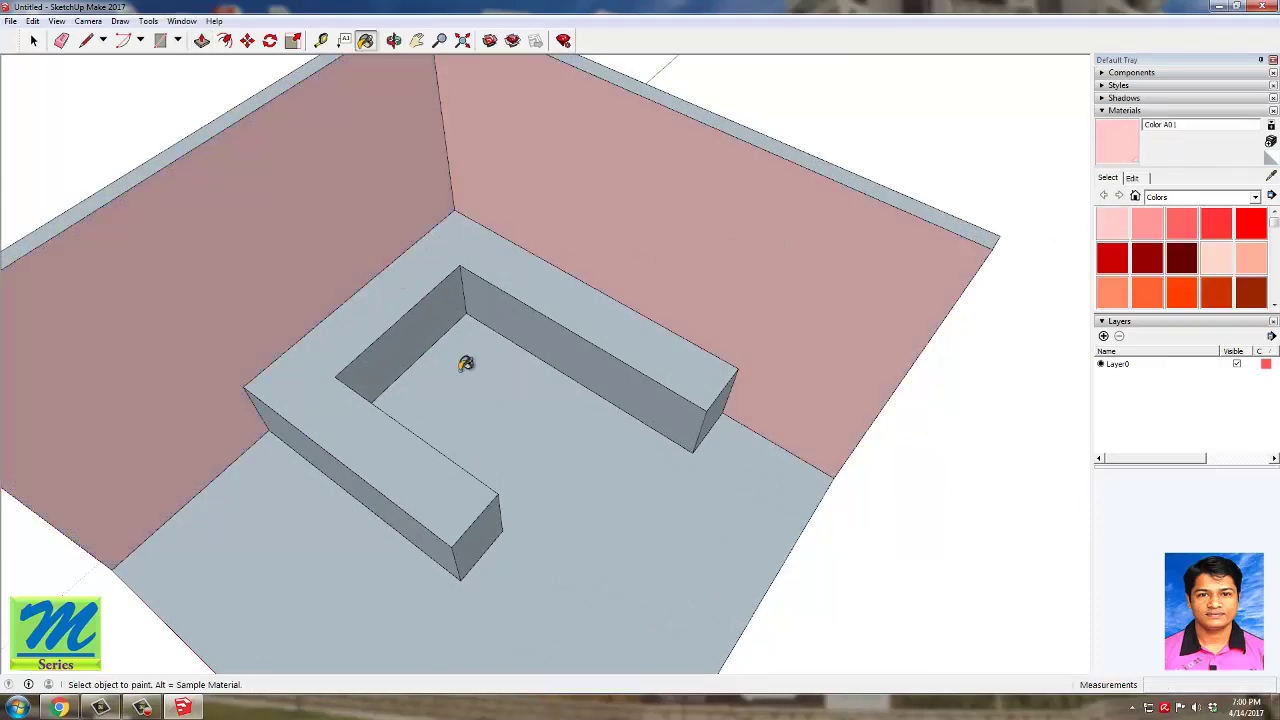
pyautogui.click(522, 438)
pyautogui.click(527, 279)
pyautogui.click(437, 307)
pyautogui.moveTo(437, 307); pyautogui.dragTo(603, 289, button='middle')
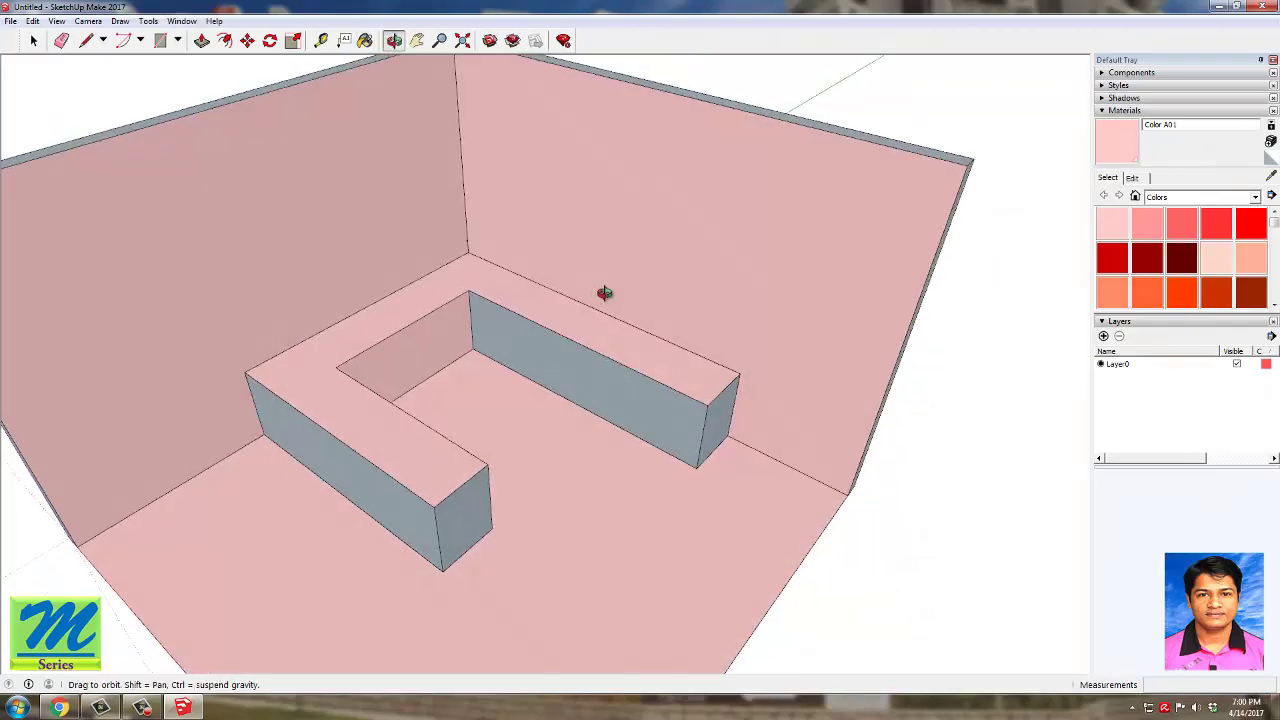
# Step: Paint the counter's remaining sides and ends and the exposed wall end with Color A01
pyautogui.scroll(2, 547, 111)
pyautogui.moveTo(547, 111)
pyautogui.mouseDown(button='middle')
pyautogui.moveTo(586, 294)
pyautogui.moveTo(585, 180)
pyautogui.mouseUp(button='middle')
pyautogui.click(537, 323)
pyautogui.click(452, 474)
pyautogui.click(476, 488)
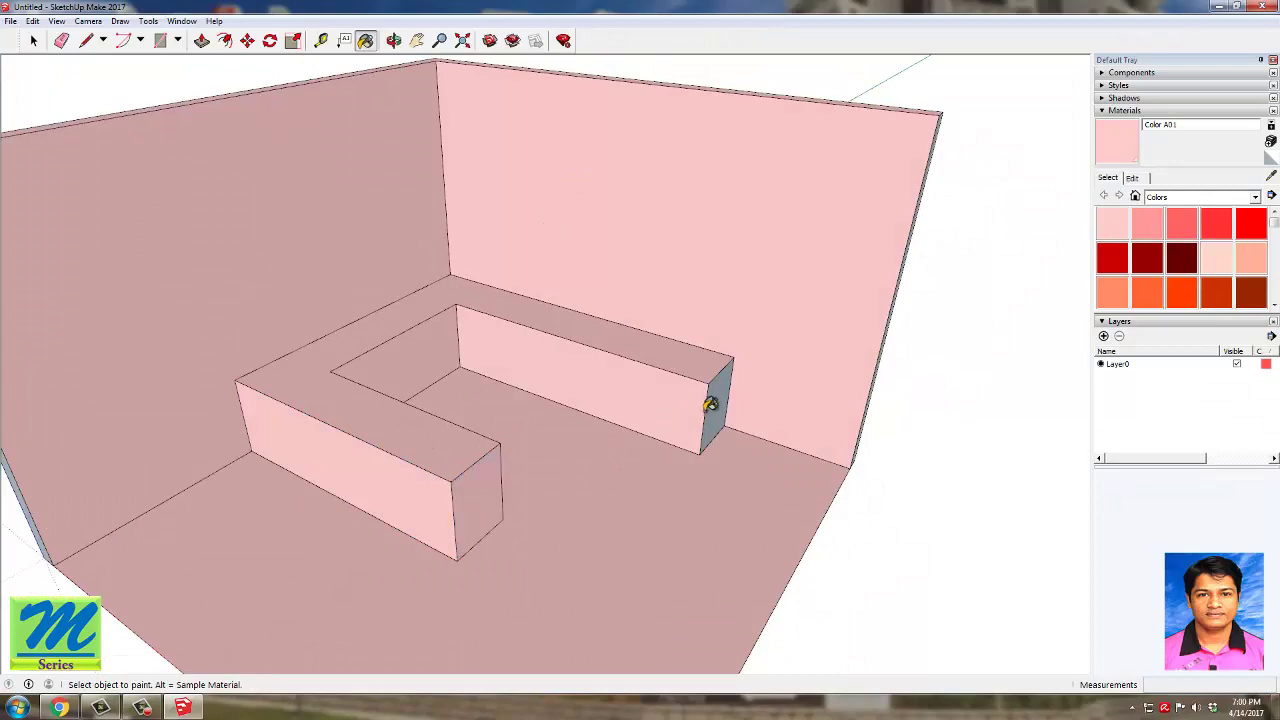
pyautogui.click(722, 400)
pyautogui.moveTo(731, 391)
pyautogui.mouseDown(button='middle')
pyautogui.moveTo(277, 357)
pyautogui.moveTo(490, 367)
pyautogui.mouseUp(button='middle')
pyautogui.click(447, 359)
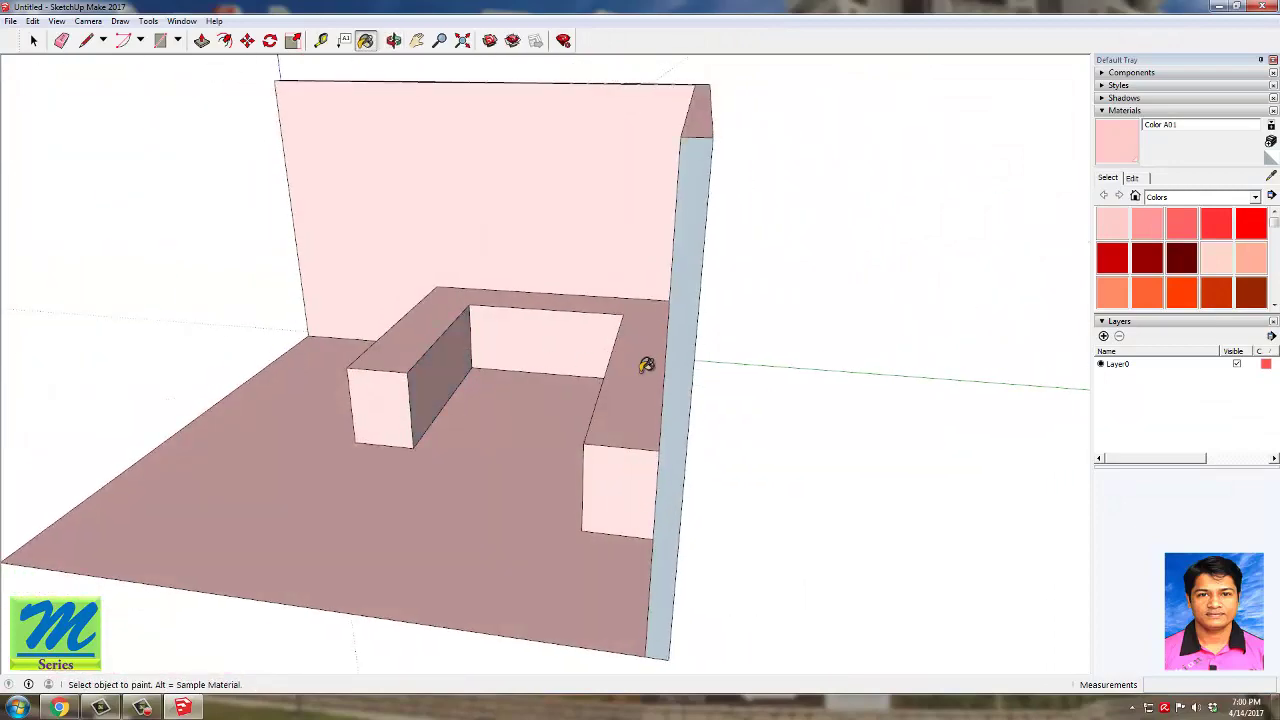
pyautogui.click(682, 374)
# Step: Add guides on the counter top 40 cm out from and parallel to each of the two walls
pyautogui.moveTo(343, 271); pyautogui.dragTo(786, 349, button='middle')
pyautogui.scroll(2, 620, 255)
pyautogui.moveTo(620, 255); pyautogui.dragTo(560, 411, button='middle')
pyautogui.scroll(-3, 566, 371)
pyautogui.scroll(2, 536, 434)
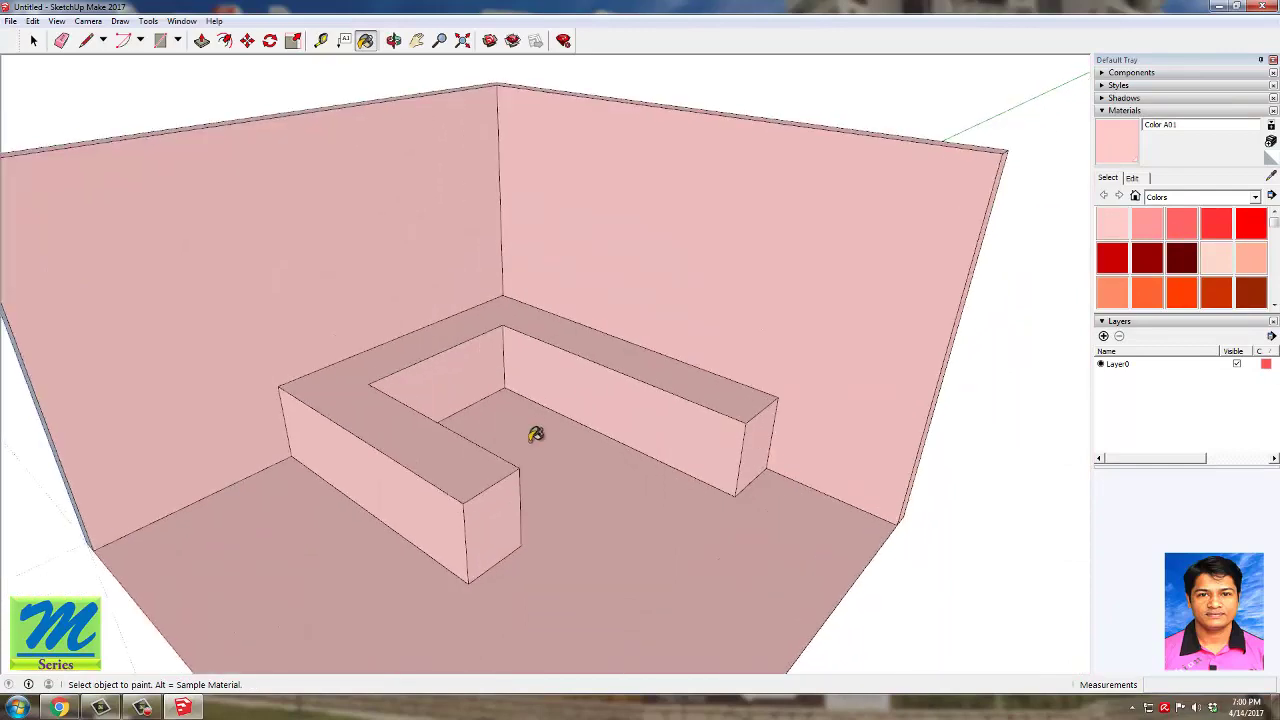
pyautogui.moveTo(539, 335); pyautogui.dragTo(532, 368, button='middle')
pyautogui.scroll(2, 532, 368)
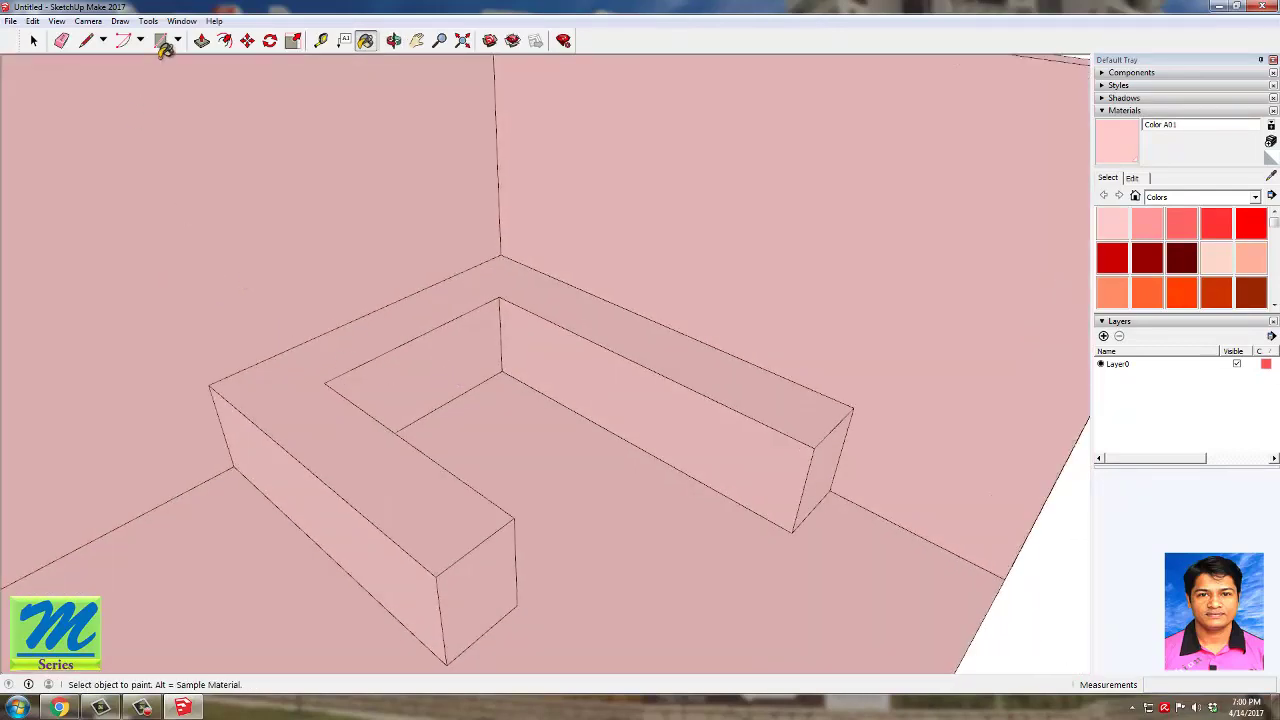
pyautogui.click(320, 40)
pyautogui.click(366, 315)
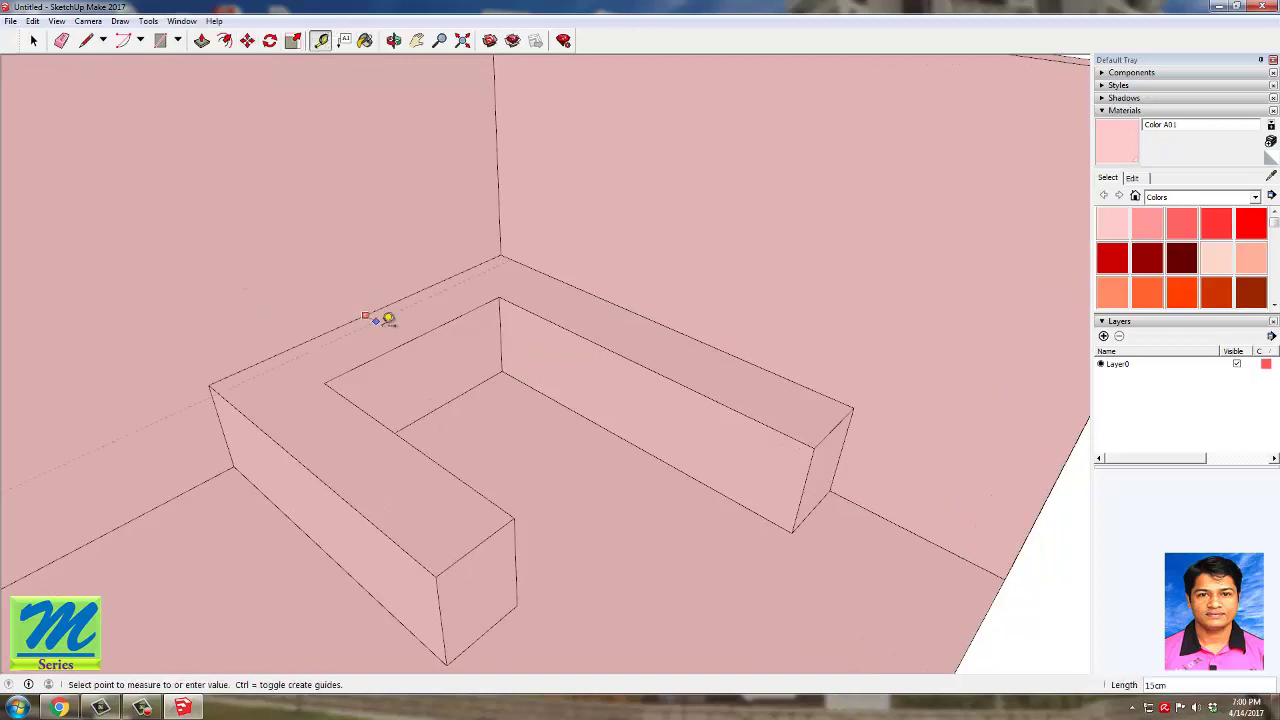
pyautogui.press('Return')
pyautogui.scroll(3, 556, 328)
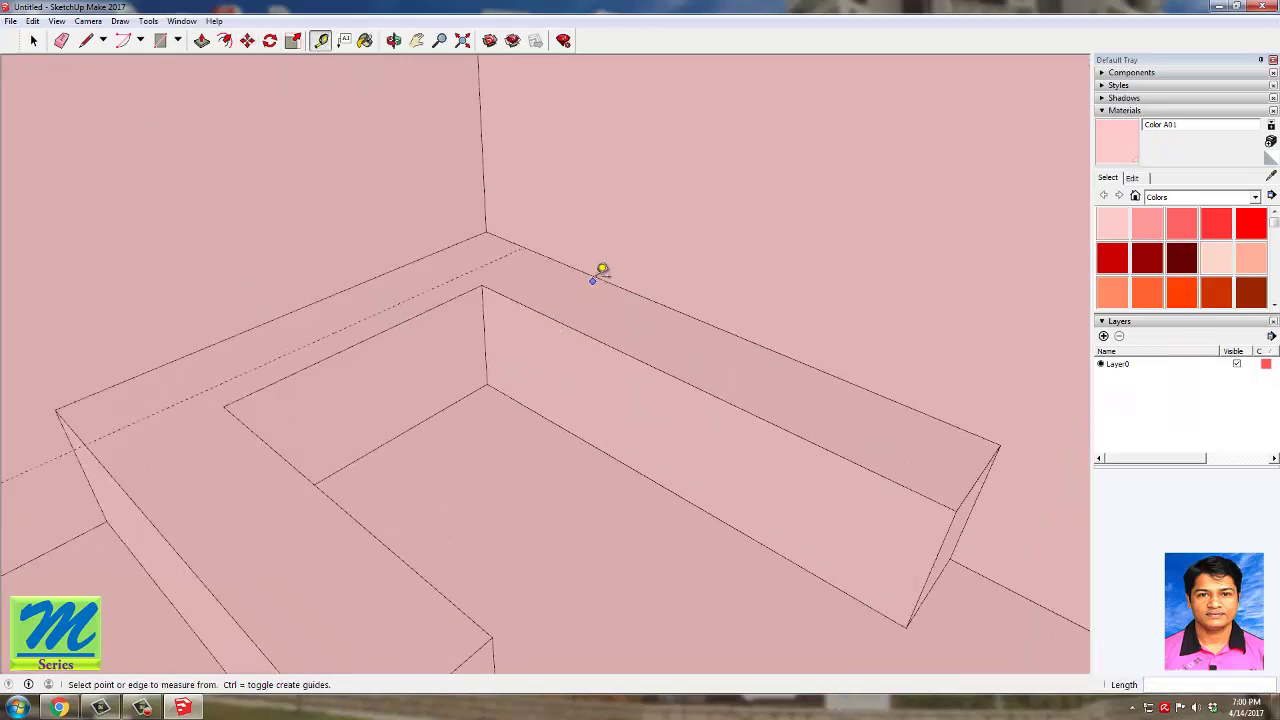
pyautogui.click(596, 277)
pyautogui.click(566, 293)
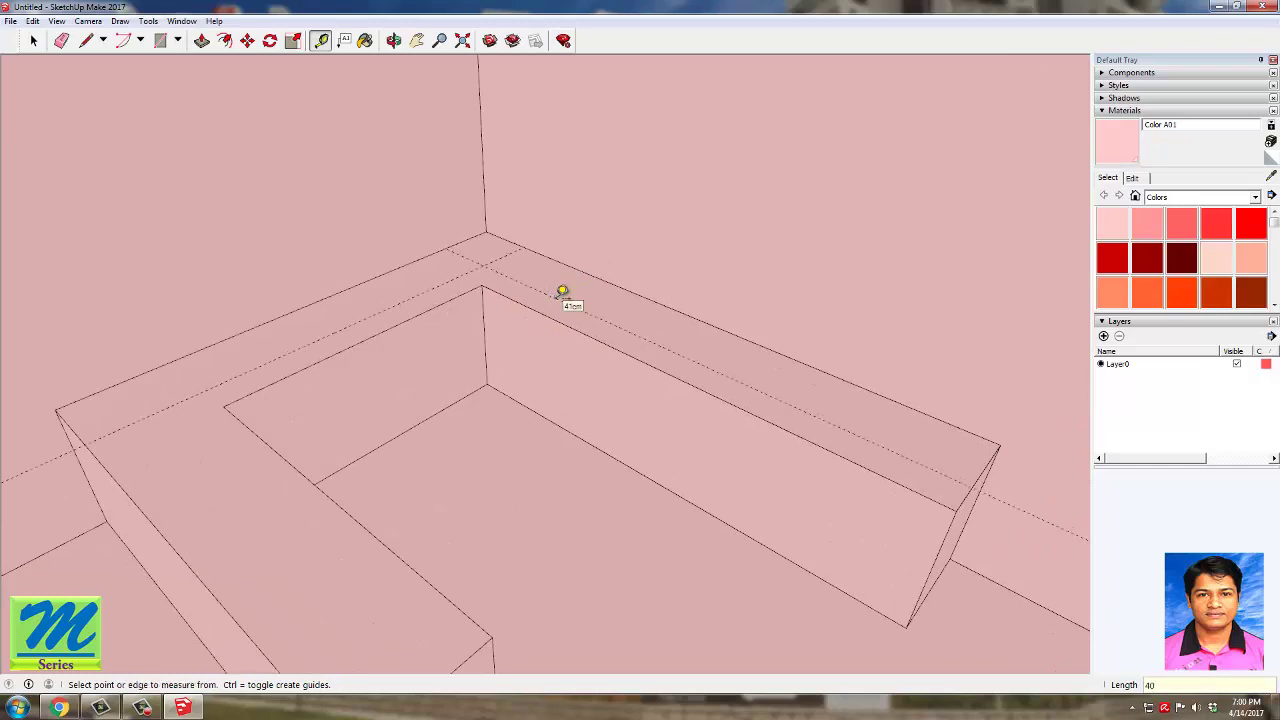
# Step: Draw lines along the two counter-top guides, meeting at their intersection, and erase the guides
pyautogui.press('l')
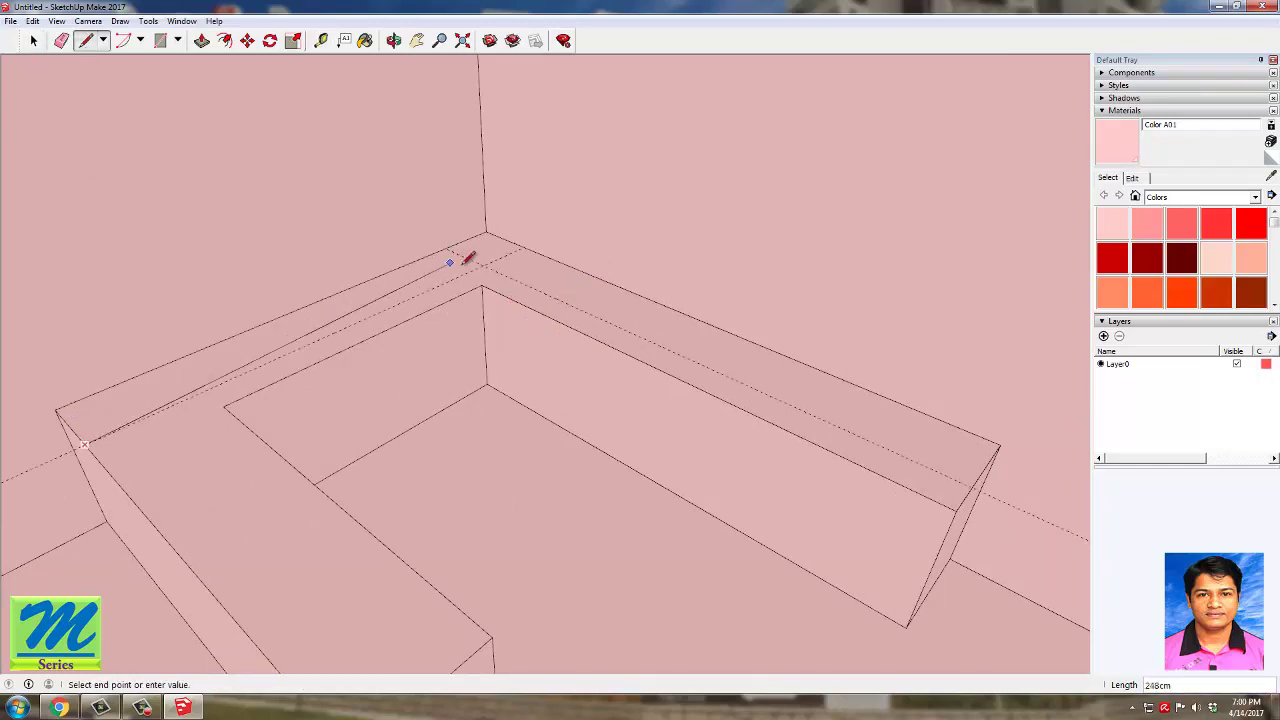
pyautogui.click(483, 265)
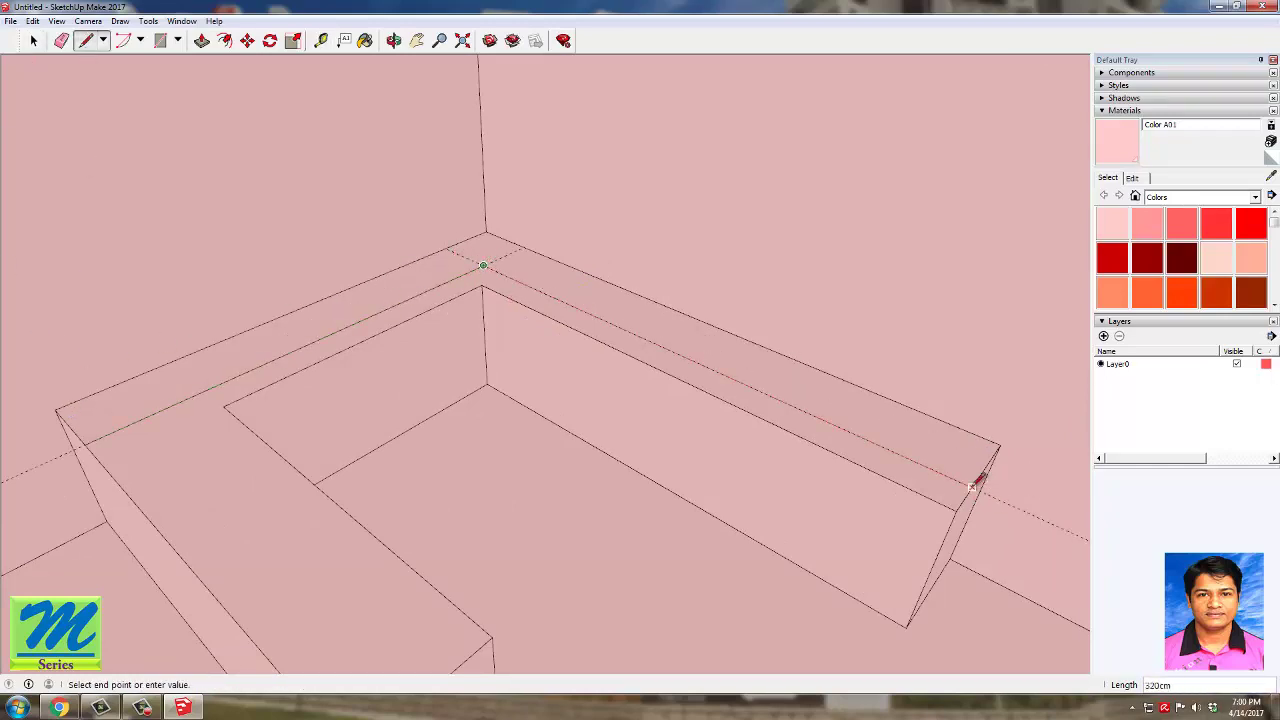
pyautogui.click(976, 474)
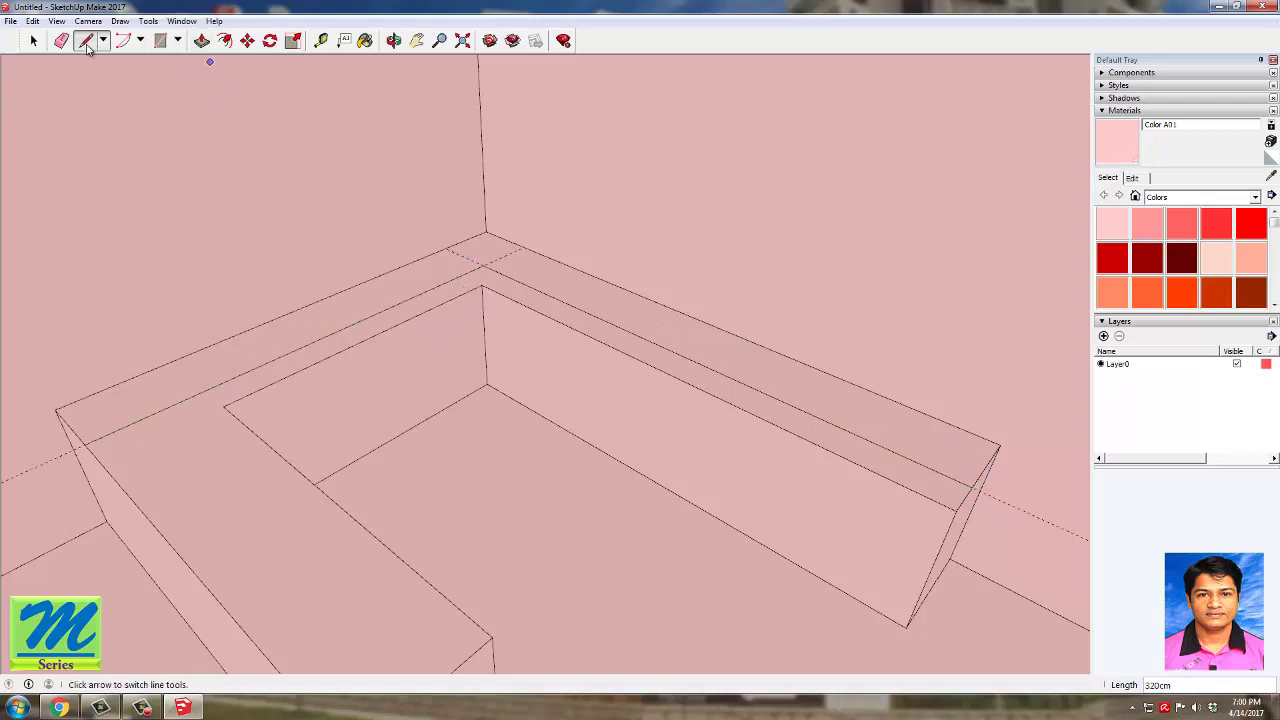
pyautogui.press('e')
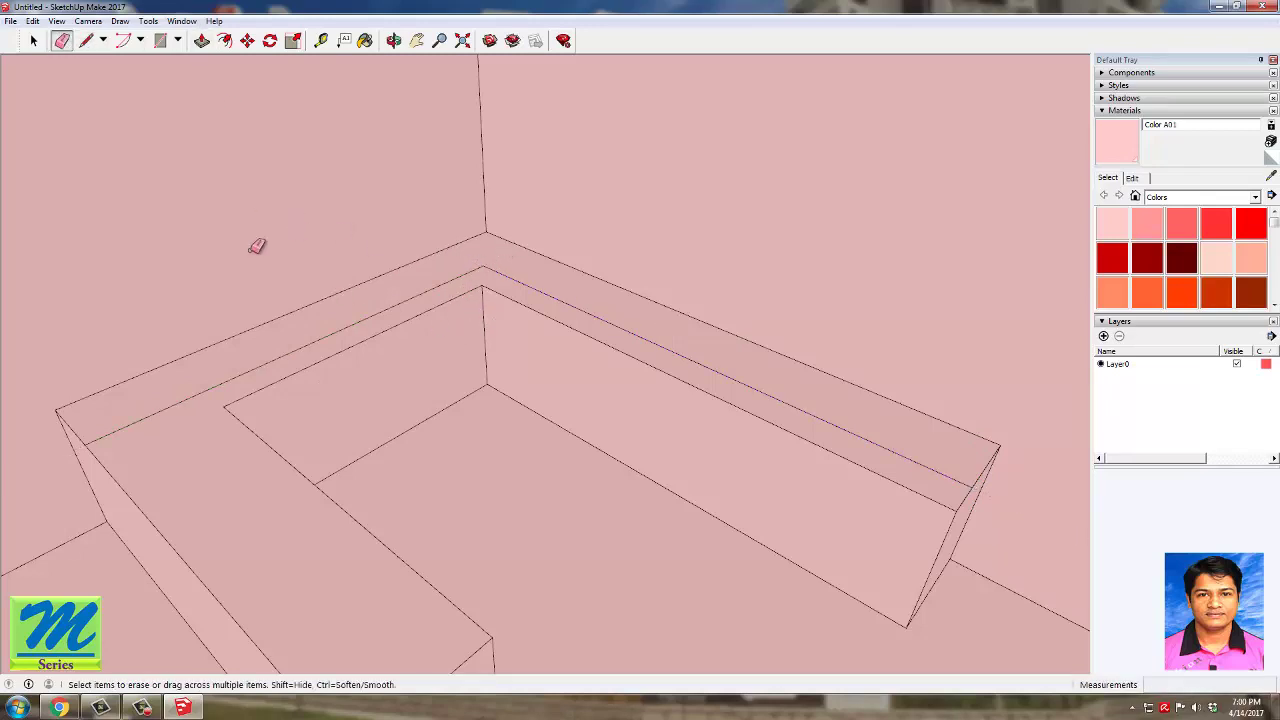
# Step: Push/Pull the L-shaped strip along the walls up 180 cm from the counter top
pyautogui.press('p')
pyautogui.click(363, 303)
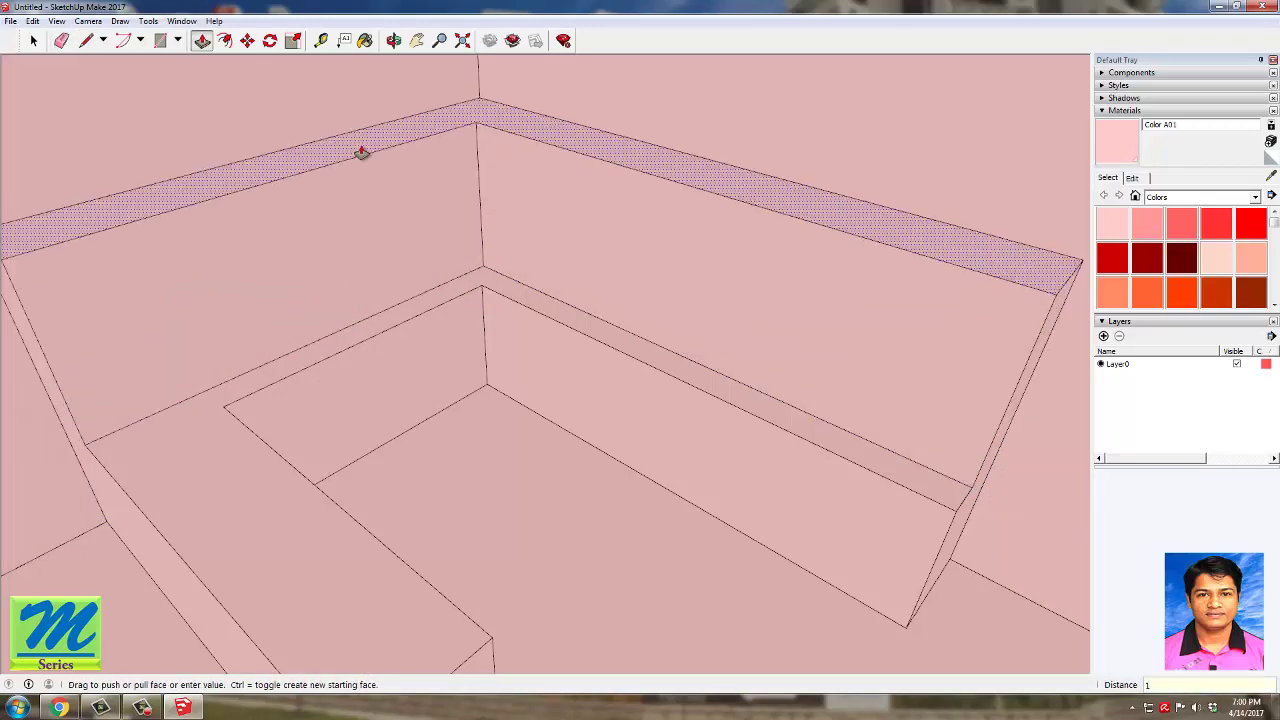
pyautogui.click(362, 152)
pyautogui.moveTo(362, 152); pyautogui.dragTo(337, 257, button='middle')
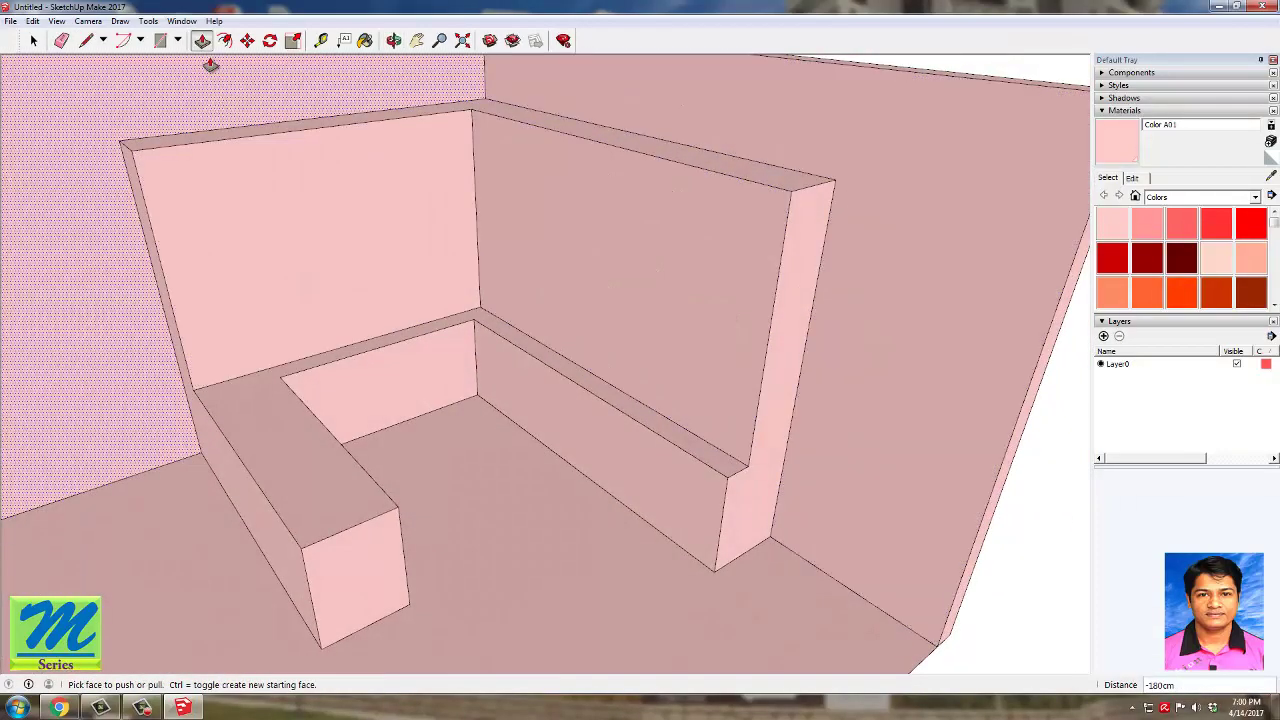
# Step: Add horizontal guides 4 cm below the top front edge on both faces of the raised L-shaped block
pyautogui.click(320, 40)
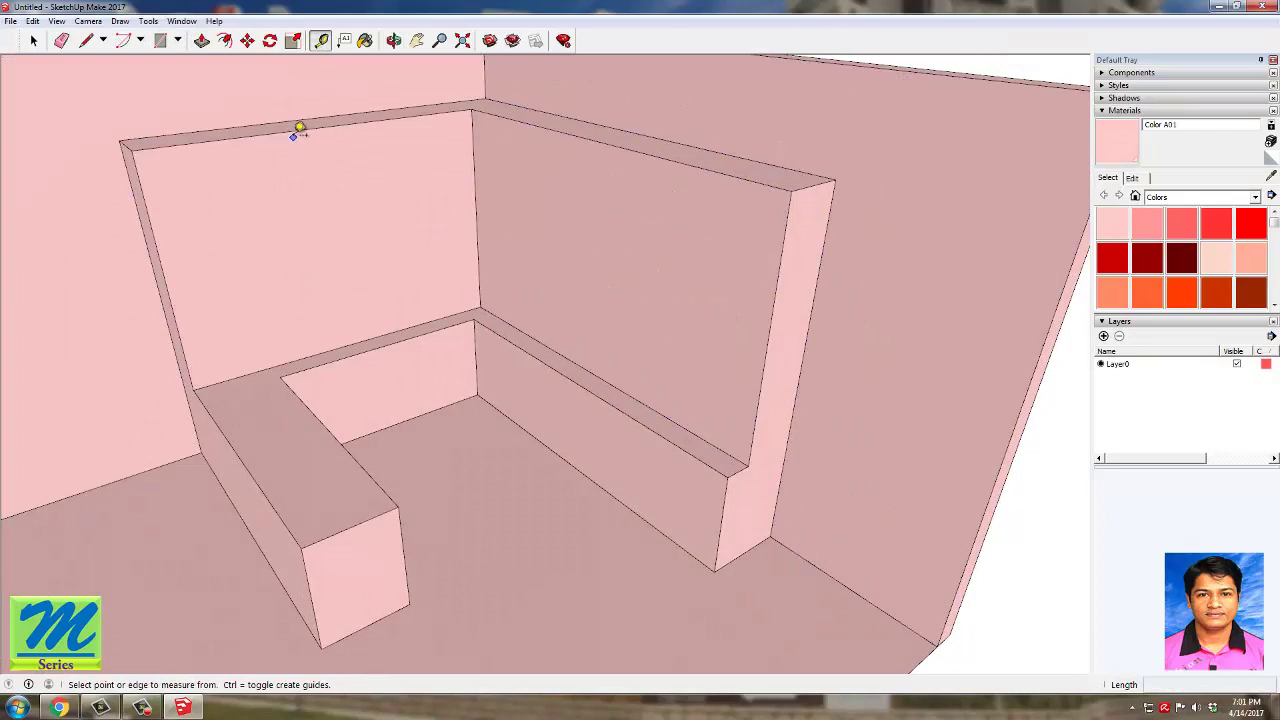
pyautogui.click(288, 130)
pyautogui.press('Escape')
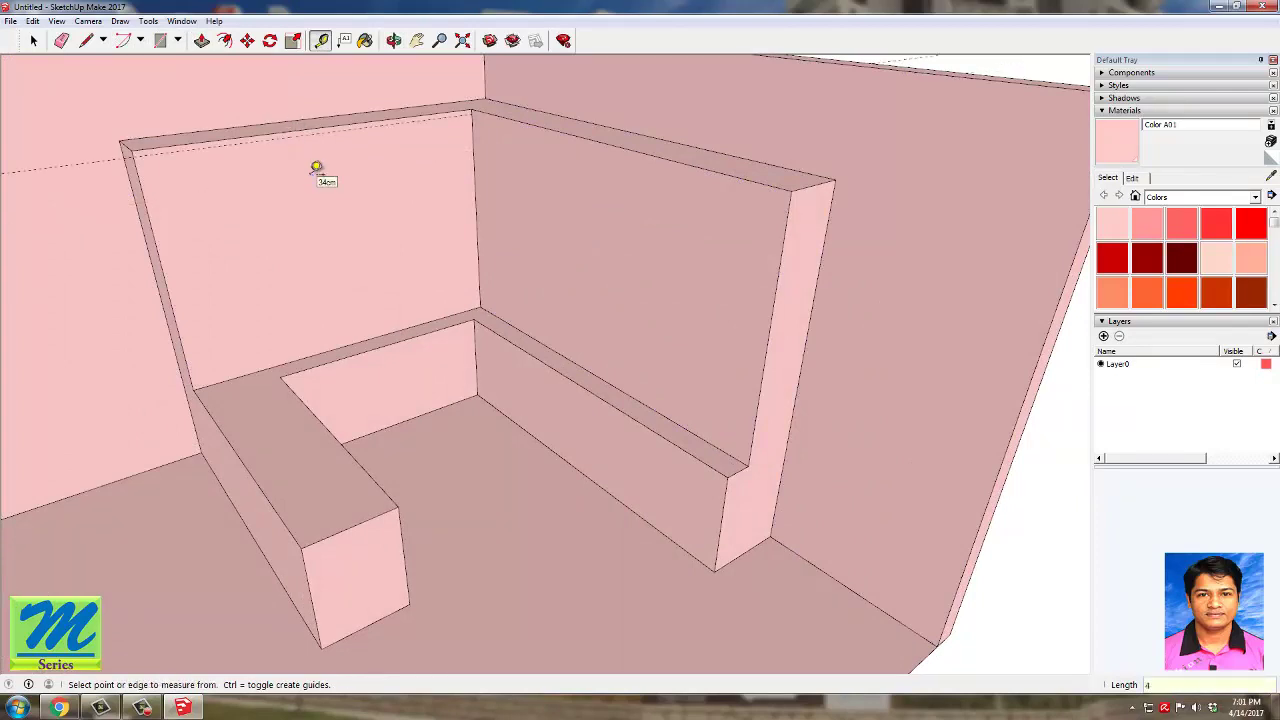
pyautogui.scroll(5, 494, 123)
pyautogui.click(499, 101)
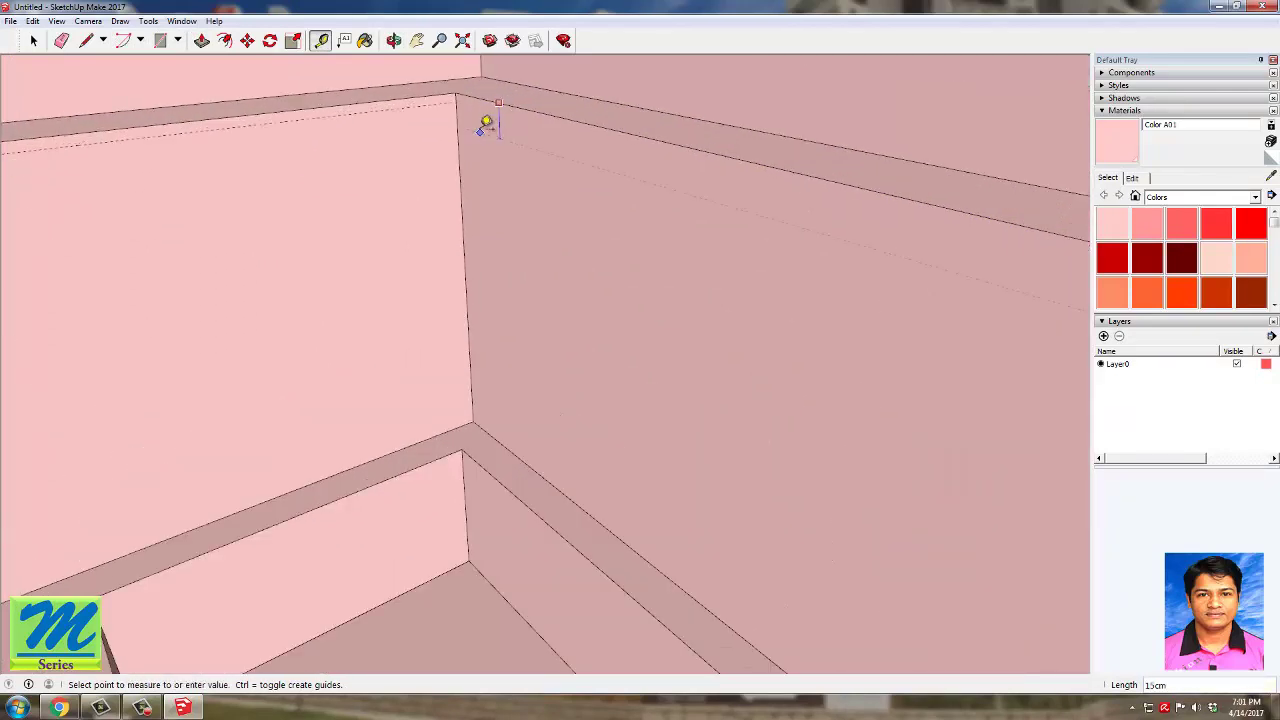
pyautogui.press('Return')
pyautogui.scroll(-3, 517, 203)
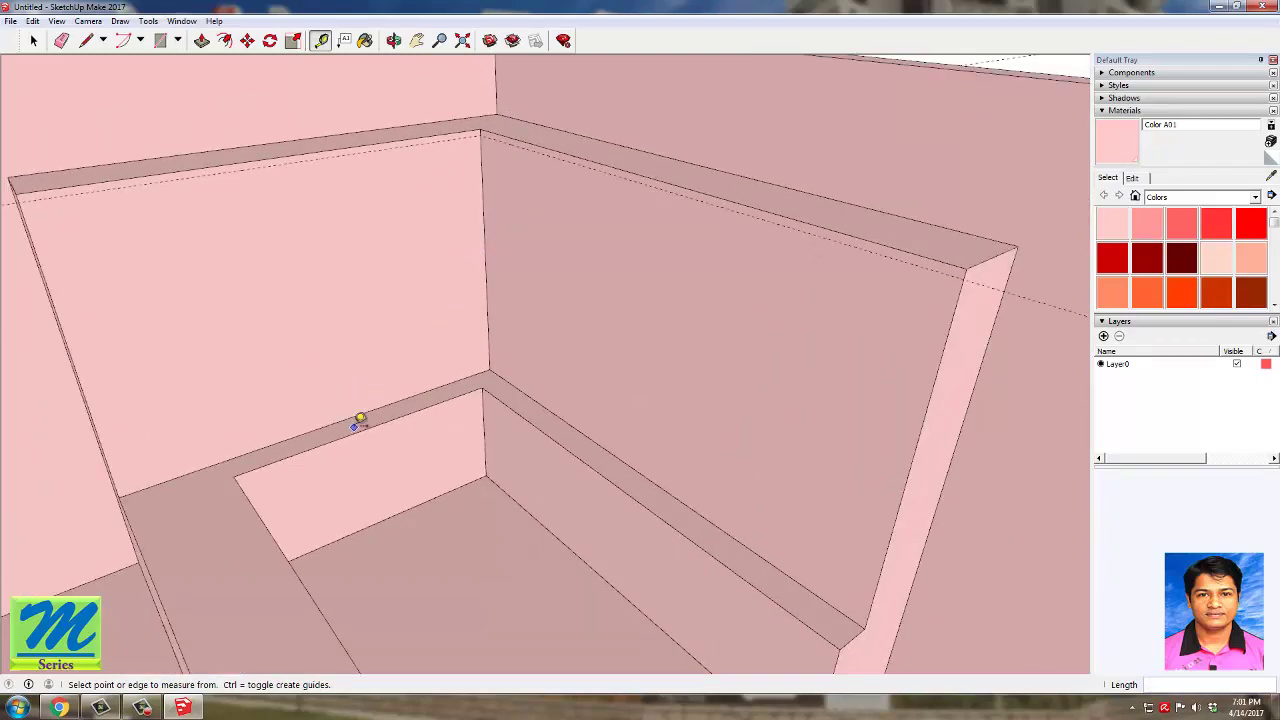
# Step: Add horizontal guides at a matching height above the counter top on both faces of the raised block
pyautogui.click(355, 415)
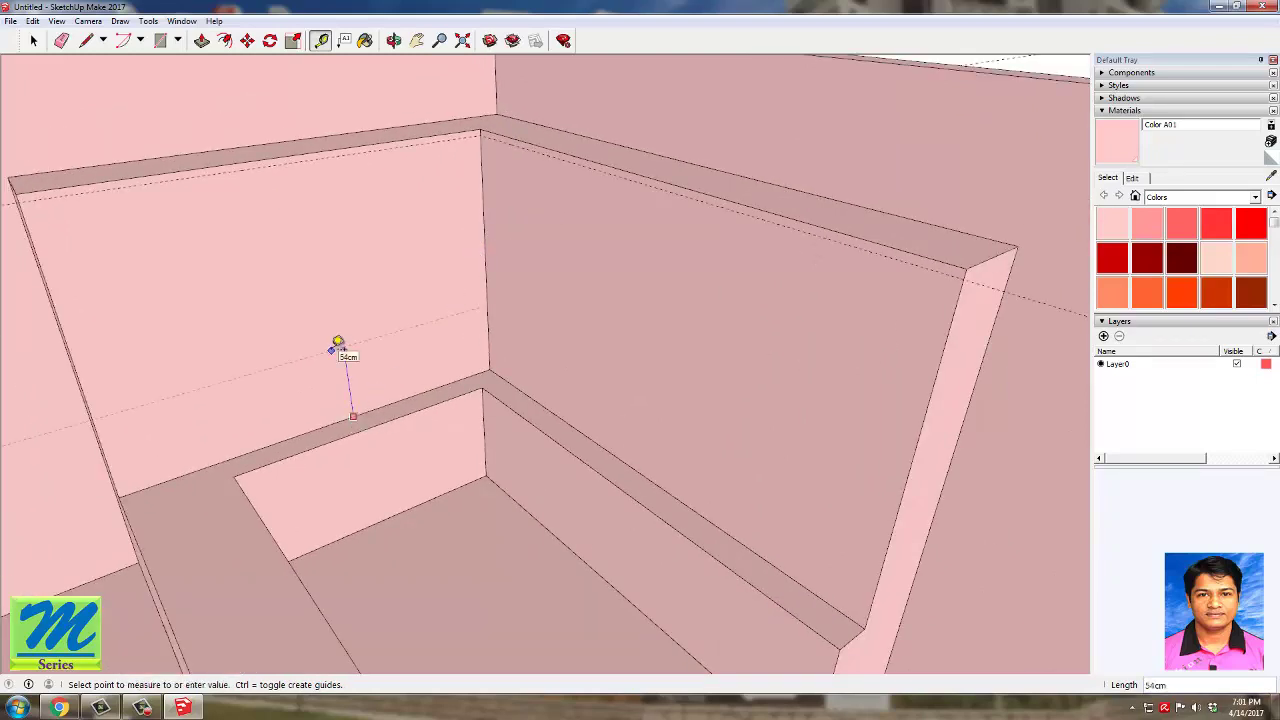
pyautogui.press('Return')
pyautogui.click(533, 397)
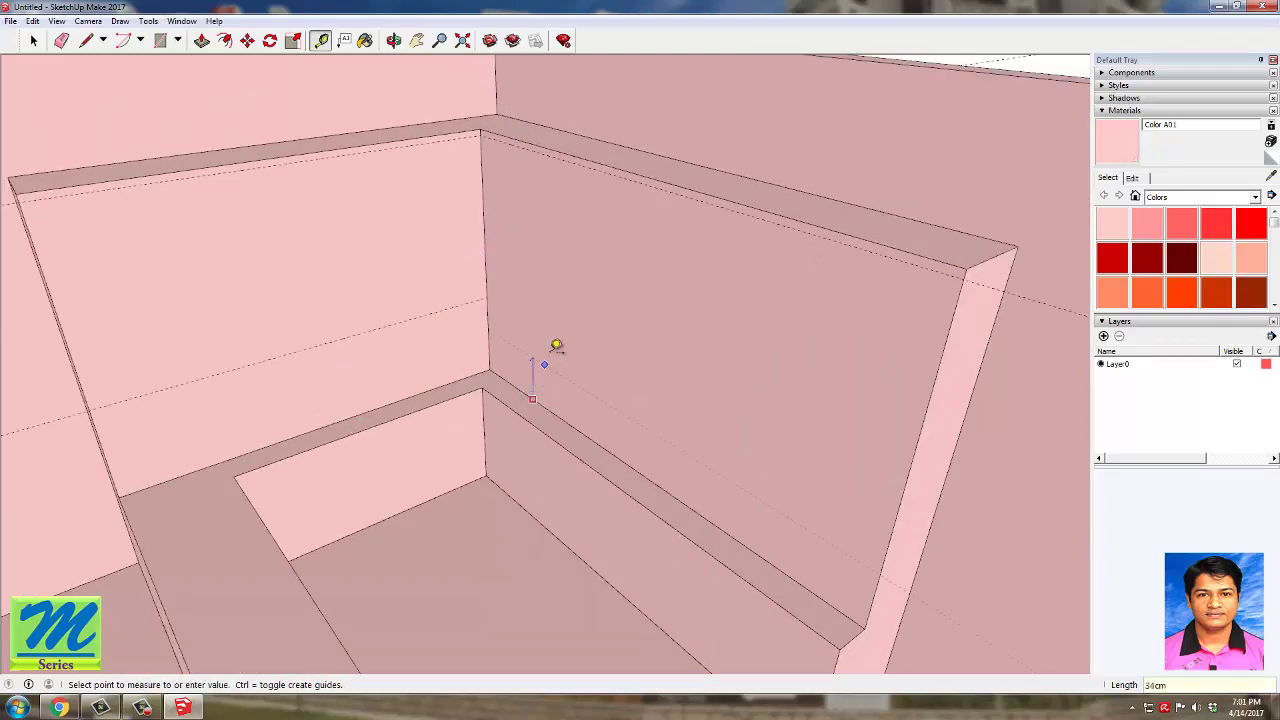
pyautogui.press('Escape')
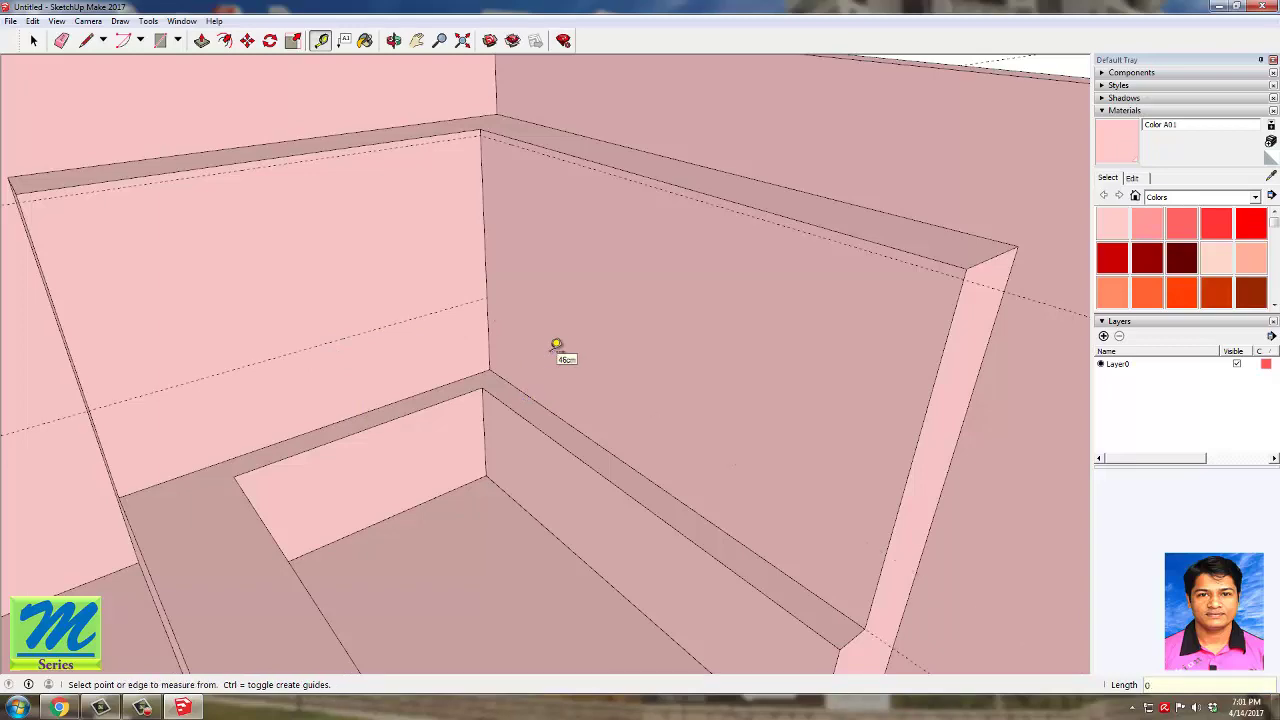
pyautogui.click(510, 383)
pyautogui.click(493, 290)
pyautogui.moveTo(666, 263); pyautogui.dragTo(708, 272, button='middle')
pyautogui.moveTo(627, 280); pyautogui.dragTo(354, 275, button='middle')
pyautogui.scroll(3, 354, 275)
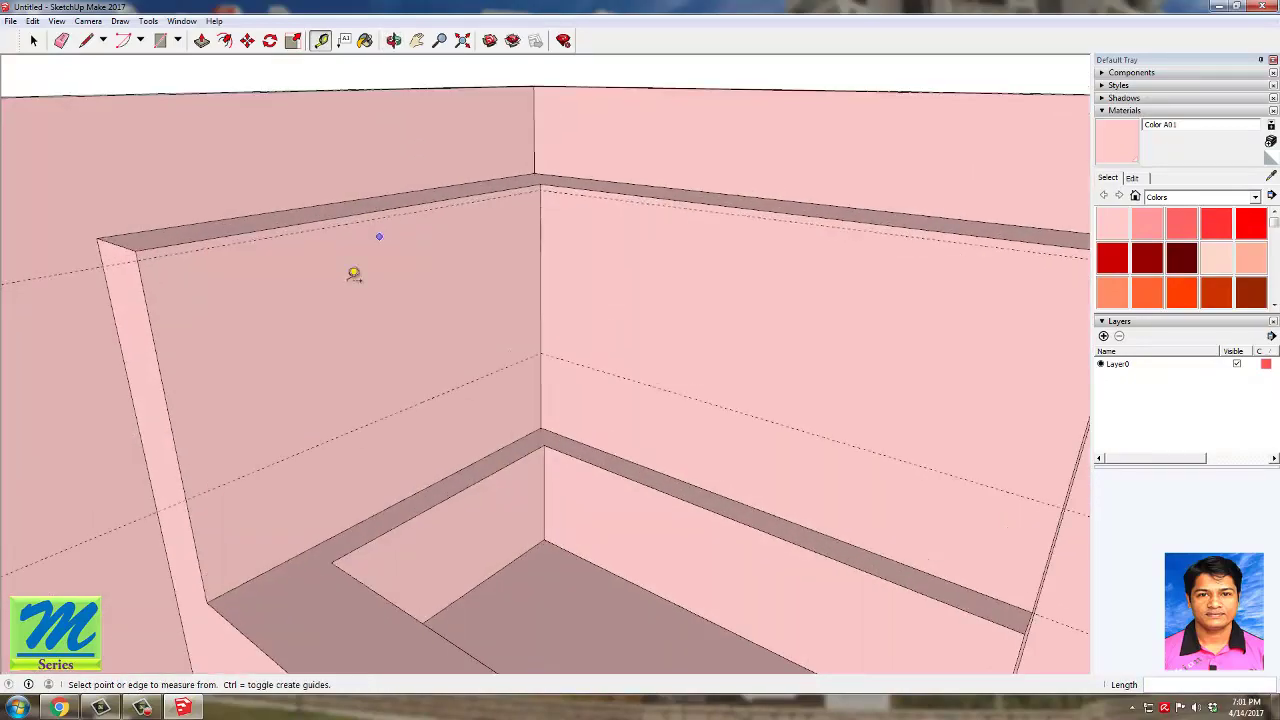
# Step: Add a vertical guide inward from the outer edge of one block face and a second guide 40 cm beyond it
pyautogui.click(155, 339)
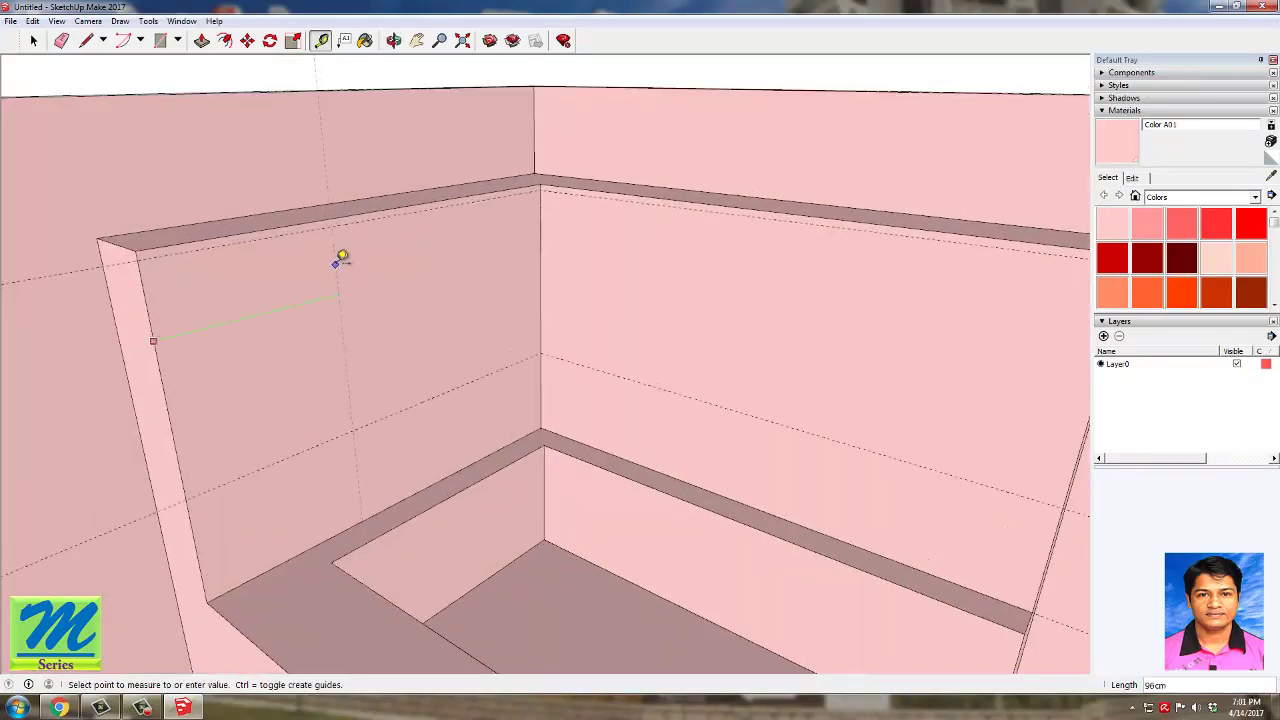
pyautogui.click(342, 256)
pyautogui.moveTo(337, 251); pyautogui.dragTo(240, 412, button='middle')
pyautogui.scroll(2, 328, 248)
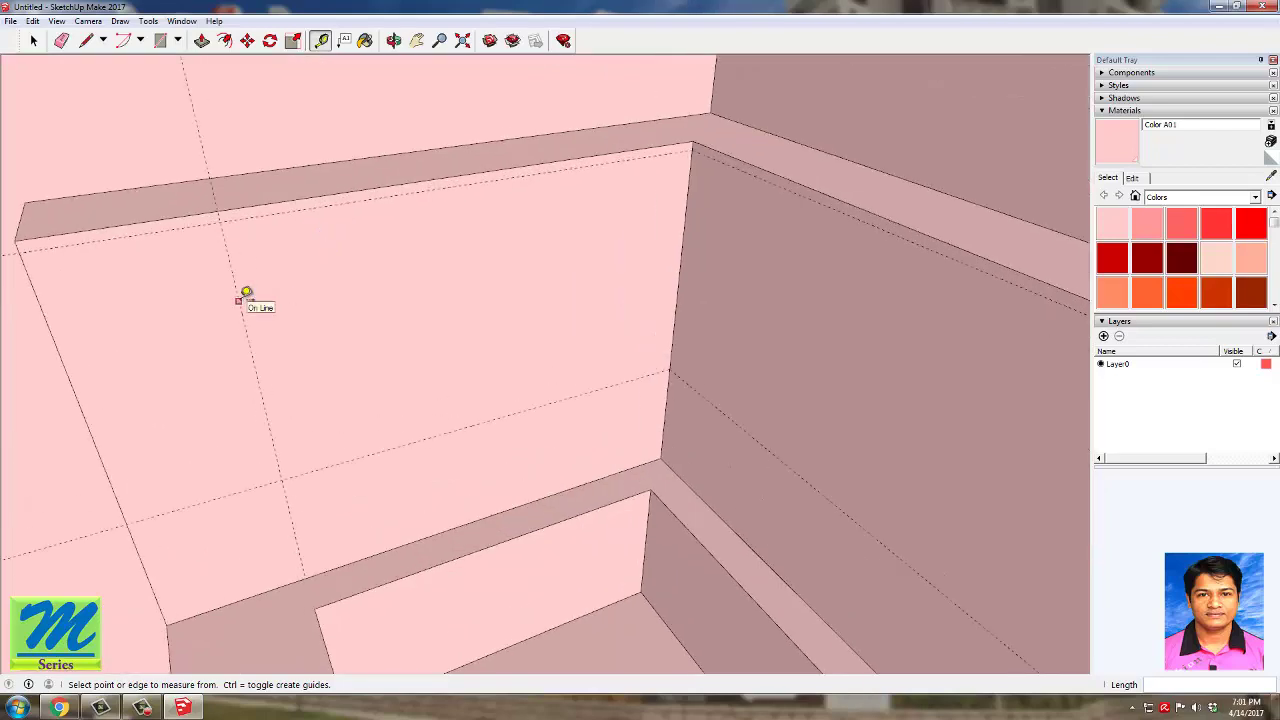
pyautogui.click(252, 354)
pyautogui.write('40')
pyautogui.press('Return')
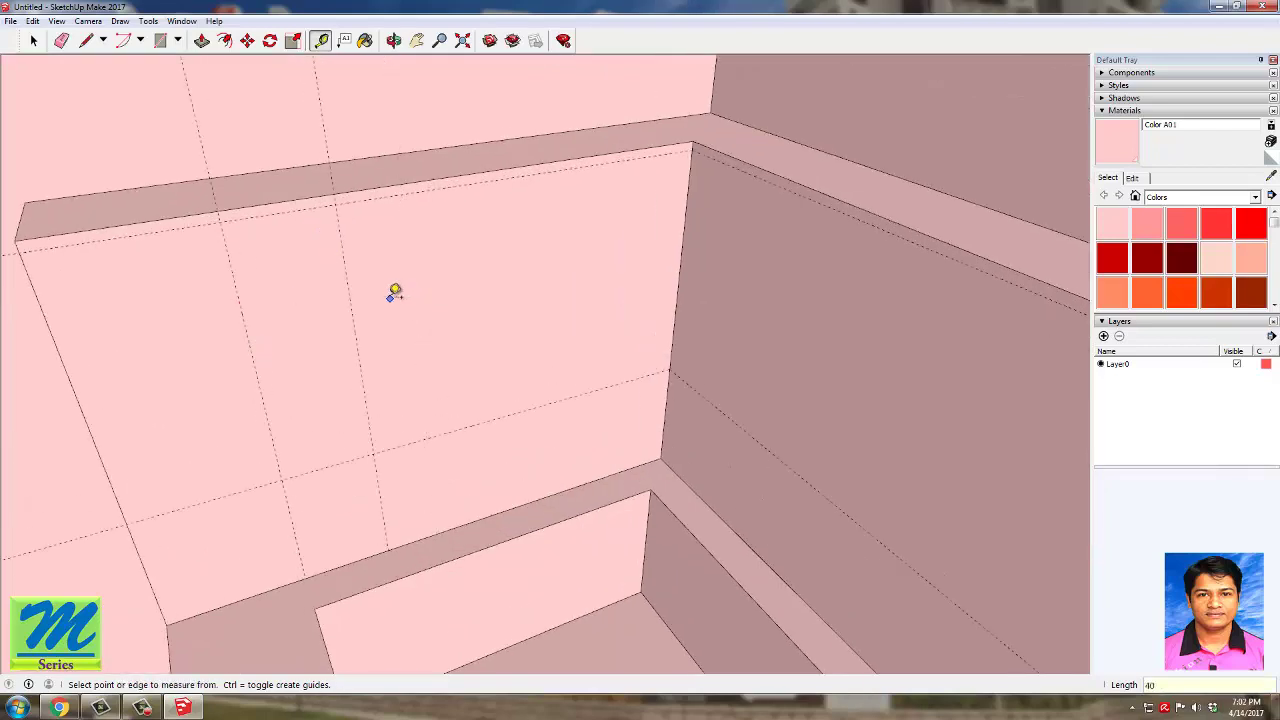
# Step: Copy the second vertical guide three times at 40 cm intervals towards the inner corner
pyautogui.press('space')
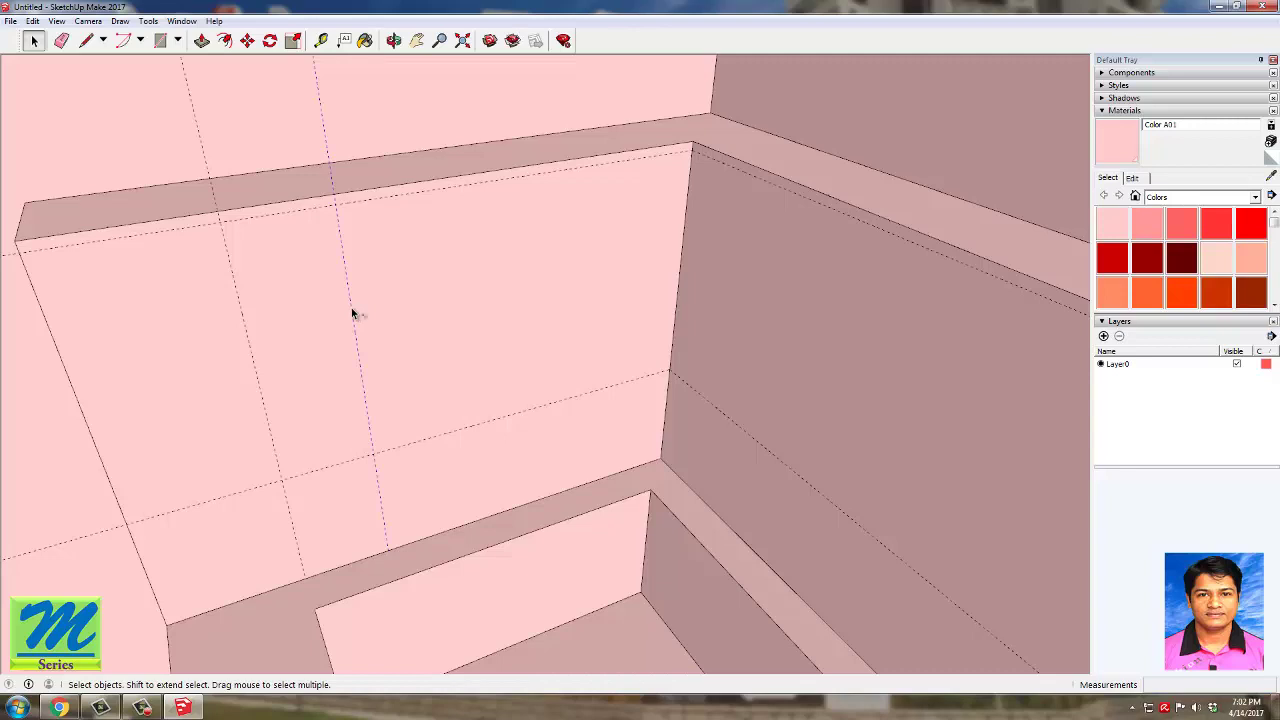
pyautogui.click(247, 41)
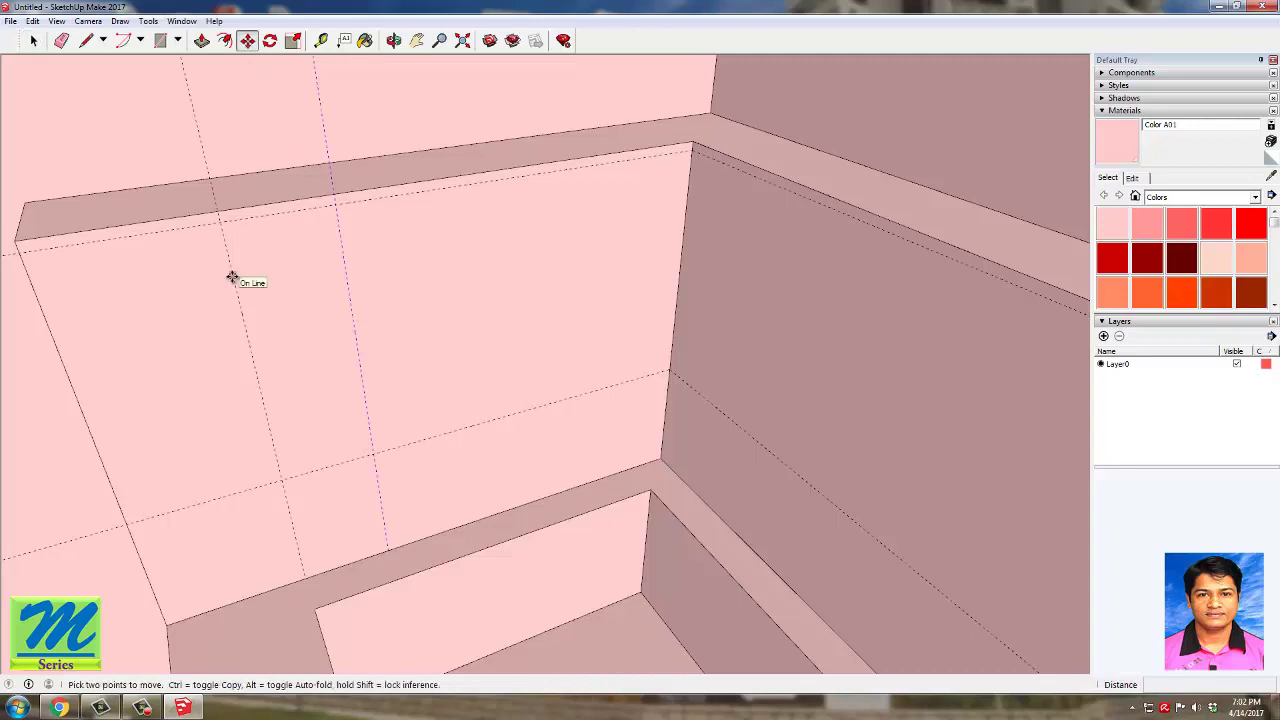
pyautogui.press('ctrl')
pyautogui.click(220, 220)
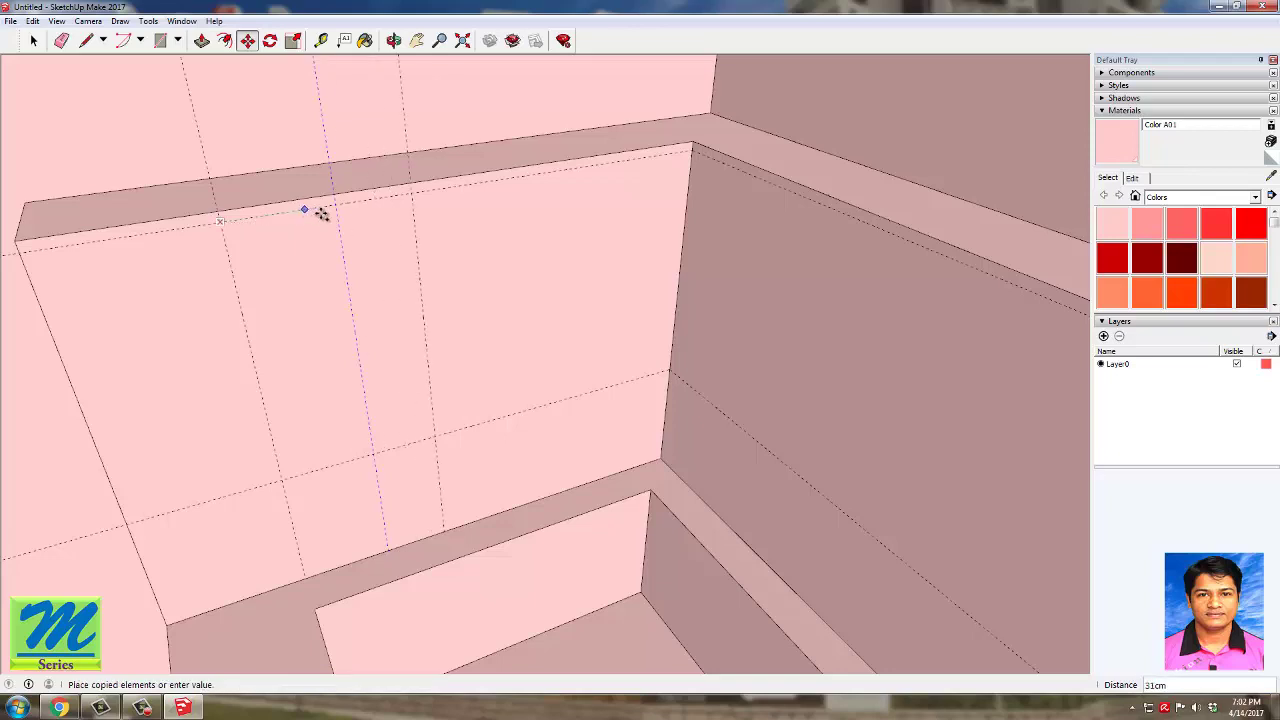
pyautogui.click(337, 208)
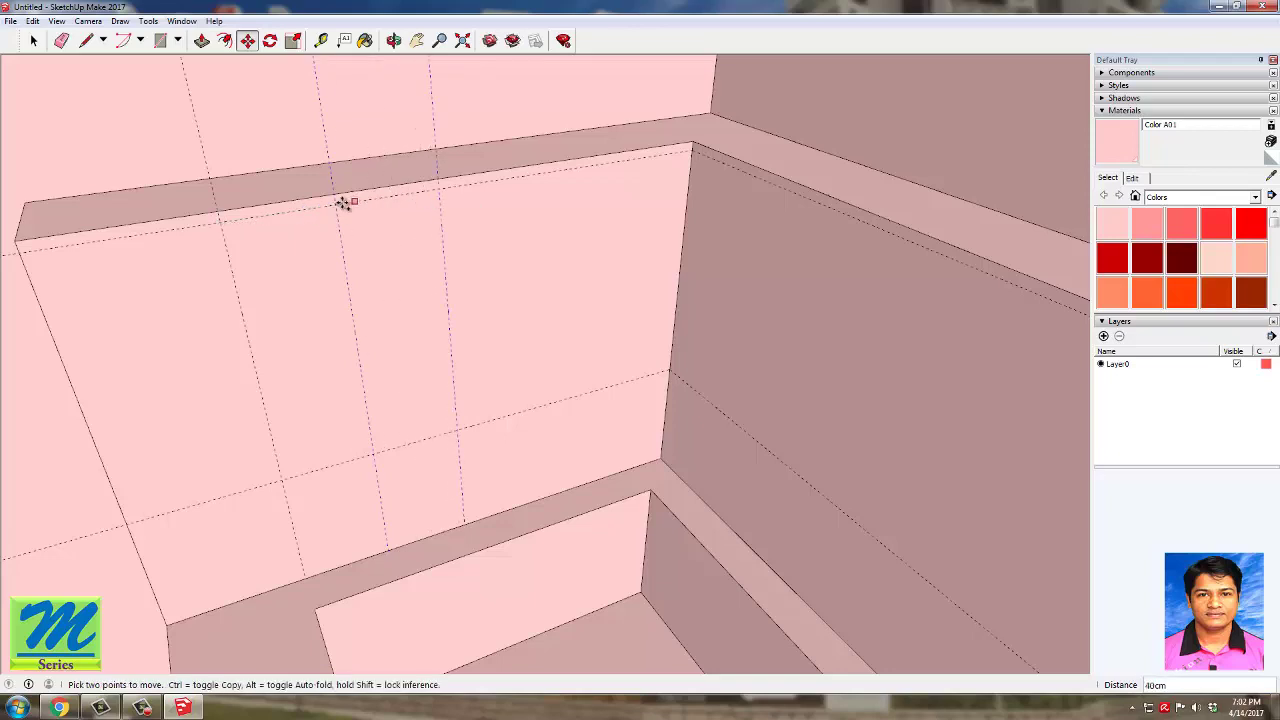
pyautogui.click(337, 203)
pyautogui.click(438, 191)
pyautogui.click(438, 190)
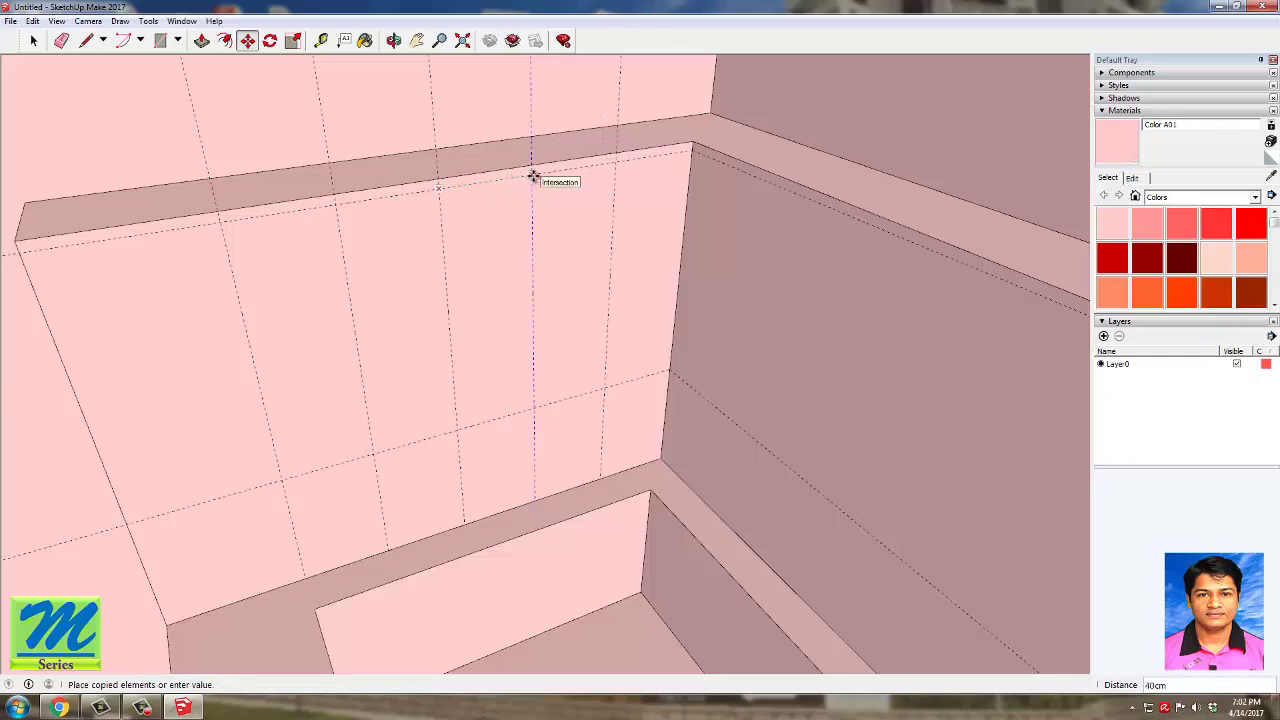
pyautogui.click(531, 175)
pyautogui.press('space')
# Step: Add a vertical guide on the adjoining block face 40 cm from the inner corner
pyautogui.moveTo(529, 343); pyautogui.dragTo(840, 325, button='middle')
pyautogui.scroll(3, 703, 60)
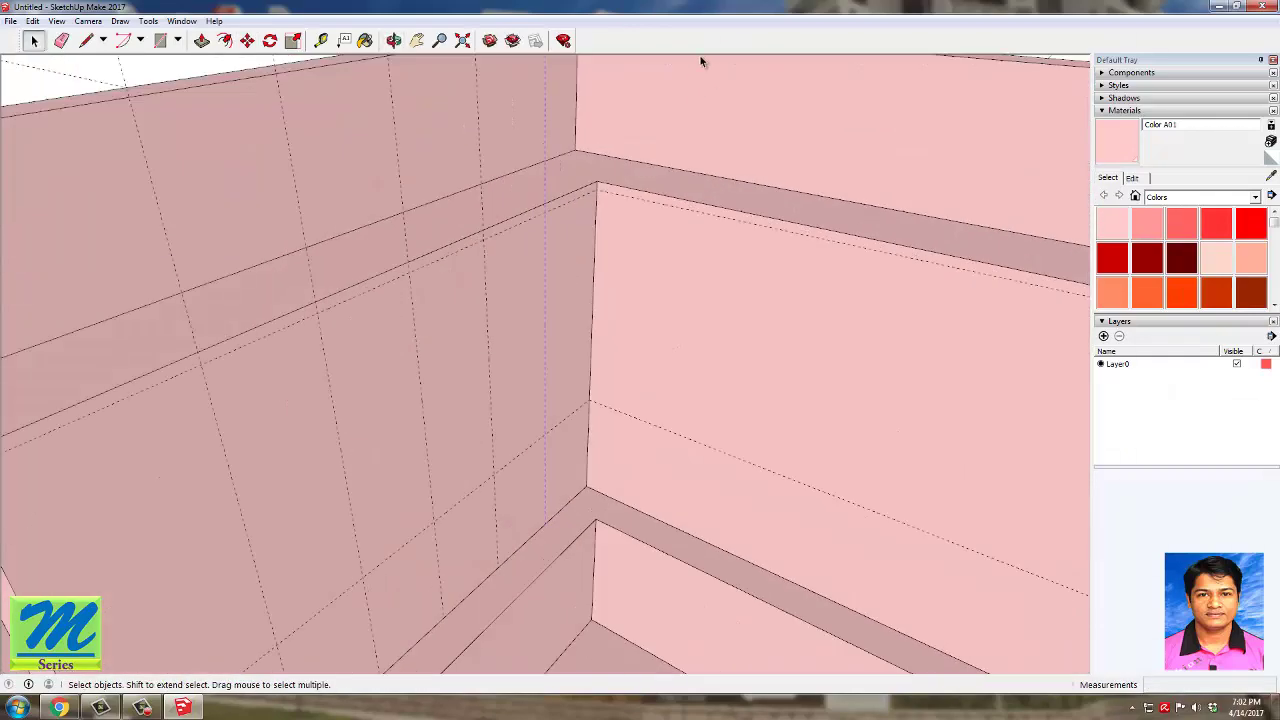
pyautogui.moveTo(711, 229); pyautogui.dragTo(651, 220, button='middle')
pyautogui.scroll(2, 651, 220)
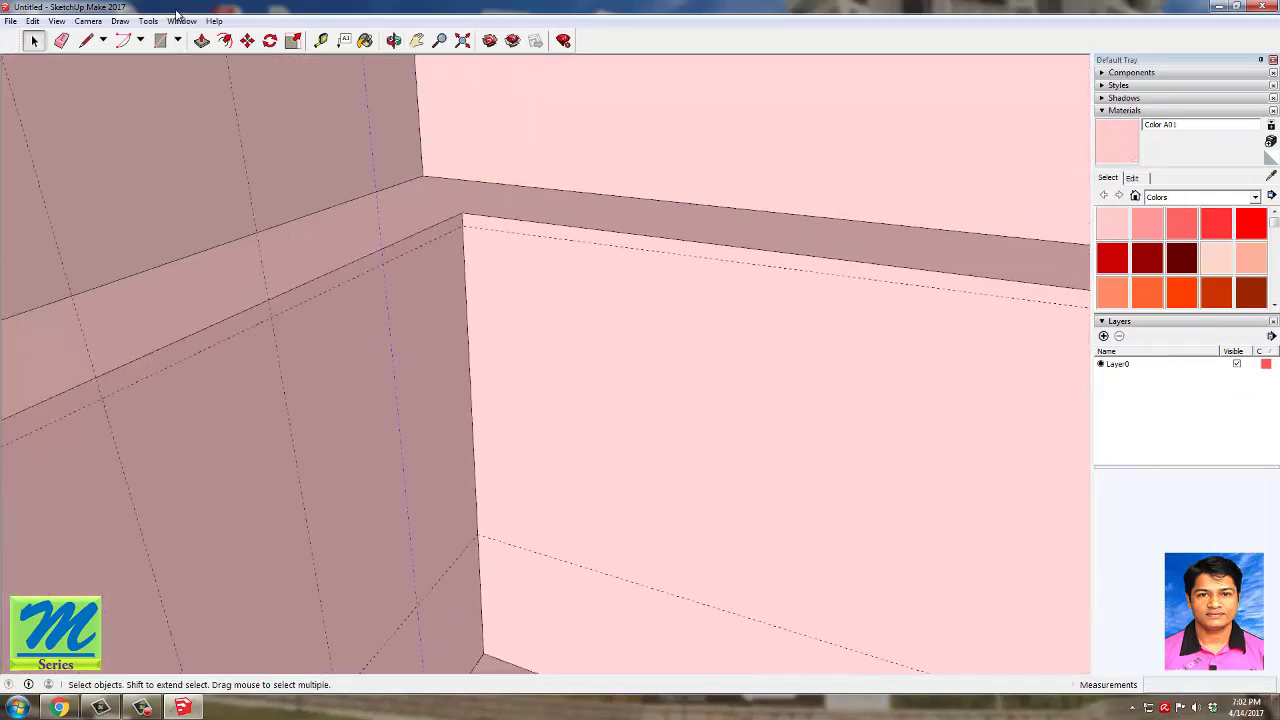
pyautogui.click(320, 40)
pyautogui.click(464, 245)
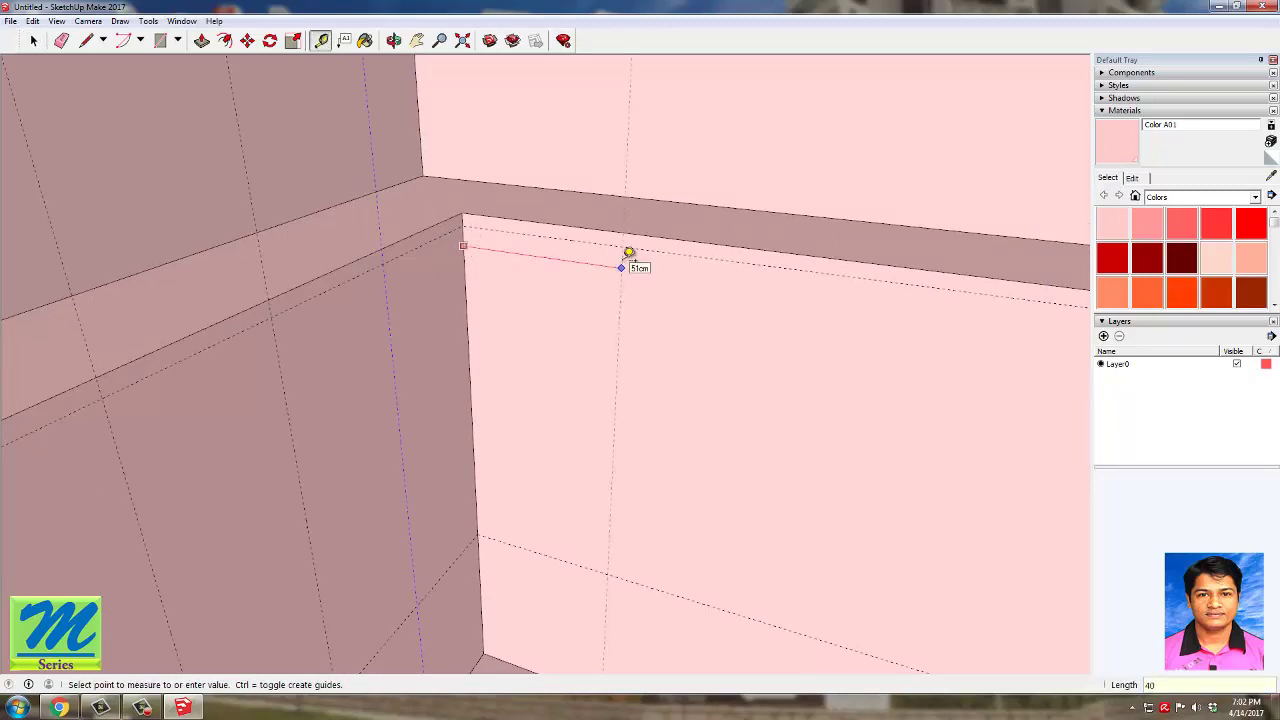
pyautogui.write('40')
pyautogui.press('Return')
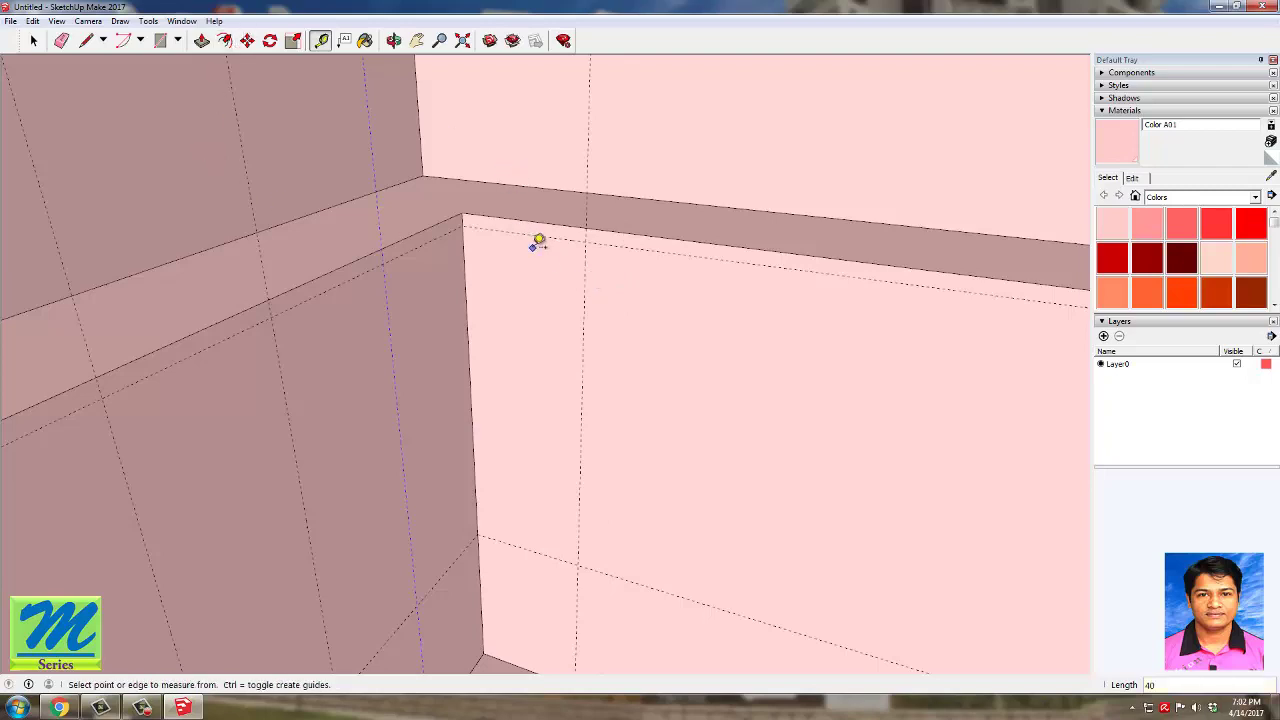
# Step: Copy the vertical guide on the adjoining block face twice at 40 cm intervals away from the inner corner
pyautogui.press('space')
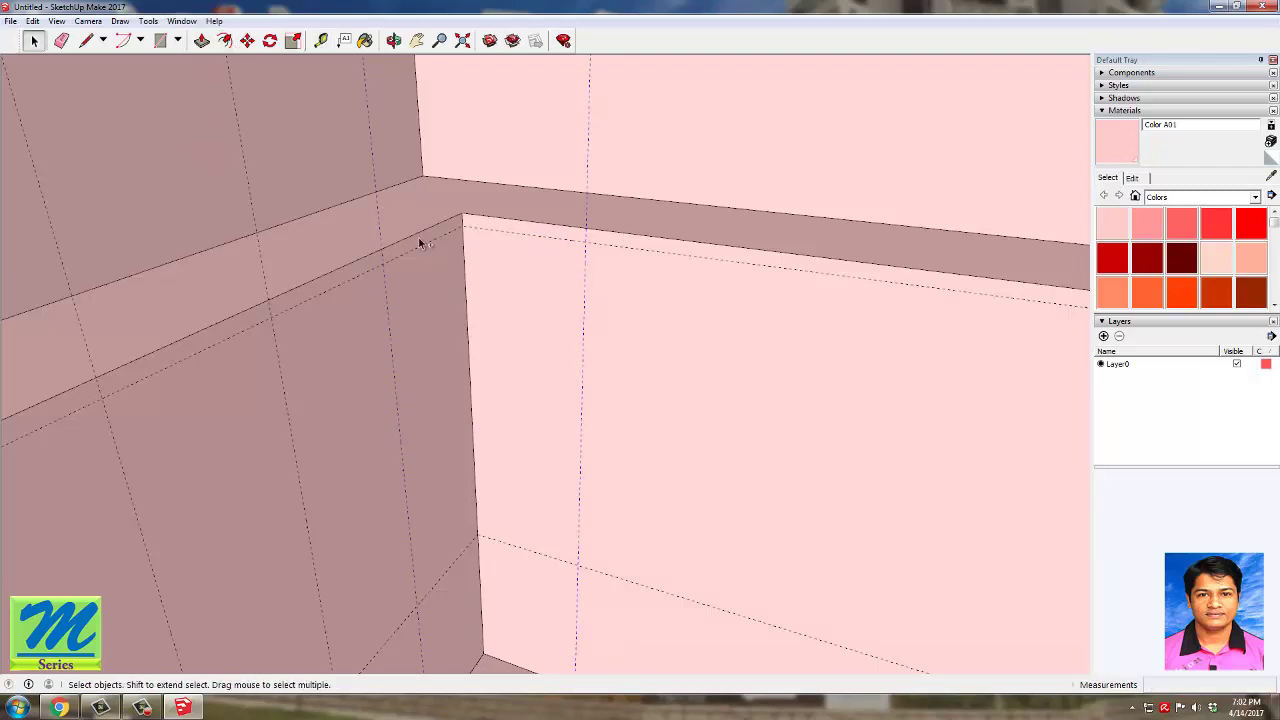
pyautogui.click(247, 40)
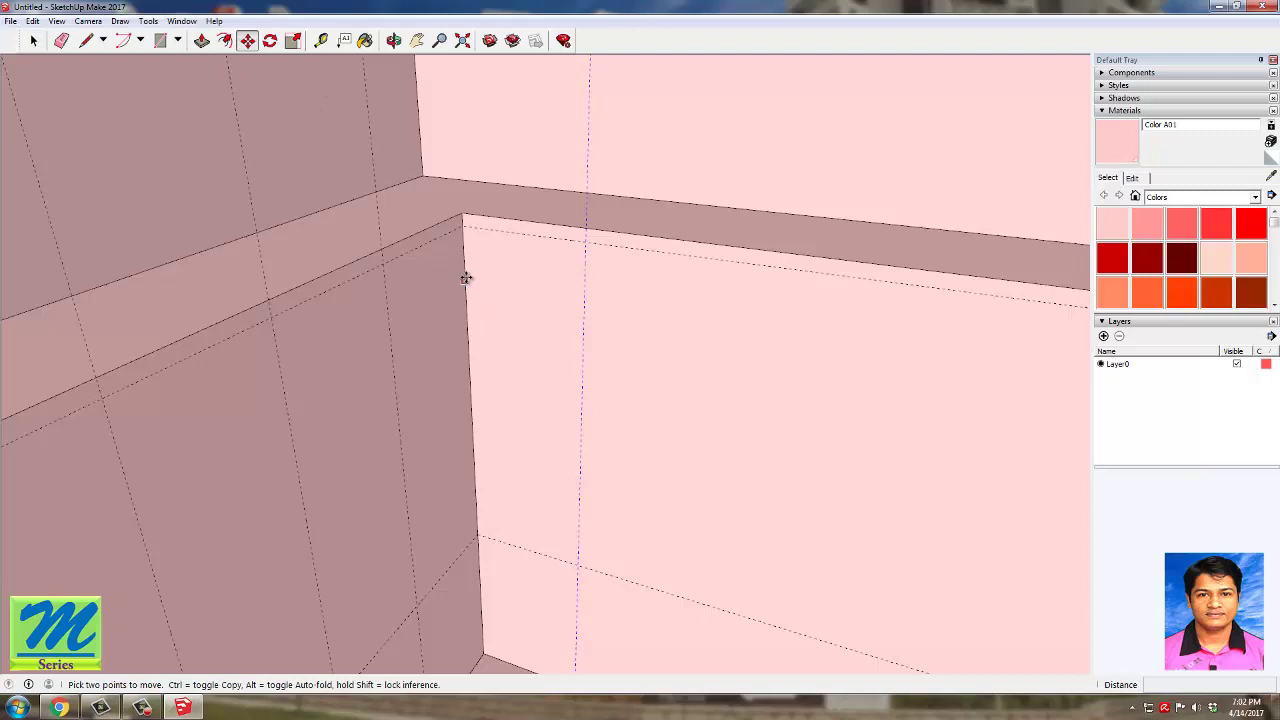
pyautogui.press('ctrl')
pyautogui.click(463, 226)
pyautogui.click(585, 243)
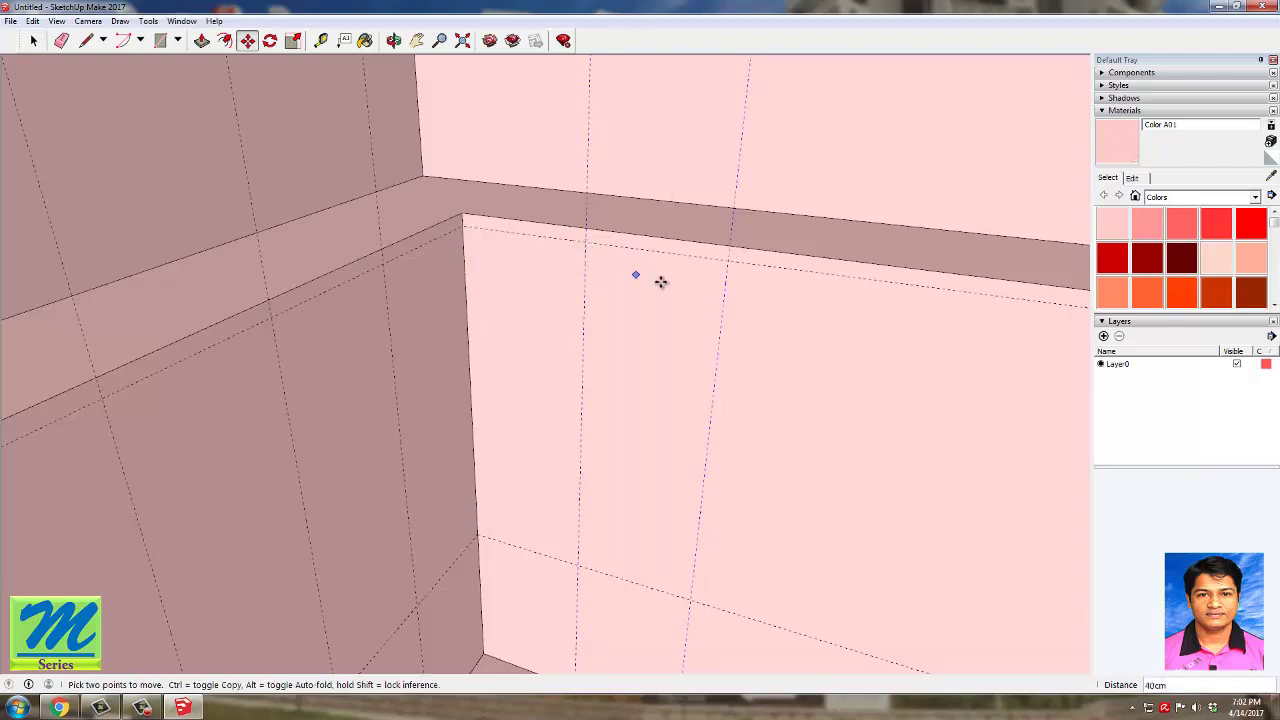
pyautogui.press('ctrl')
pyautogui.click(585, 243)
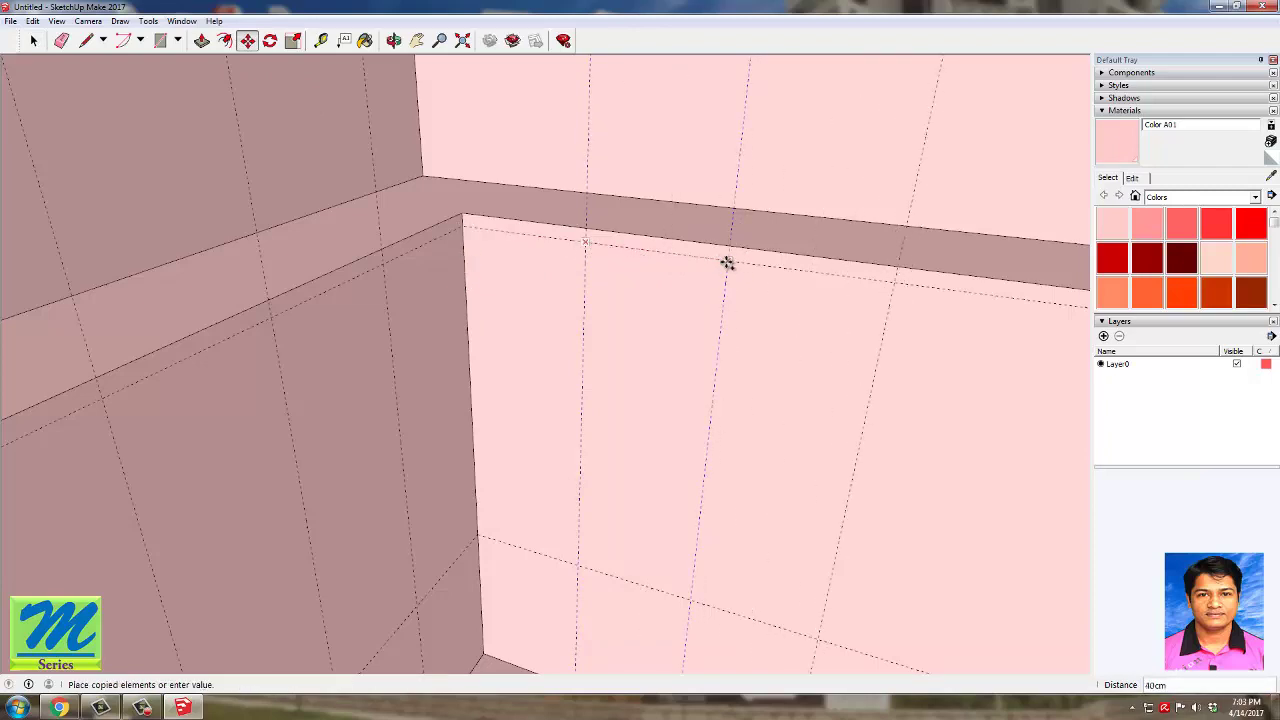
pyautogui.click(728, 262)
# Step: Extend the row of guides with two more 40 cm copies towards the outer end of the adjoining face
pyautogui.scroll(-2, 448, 300)
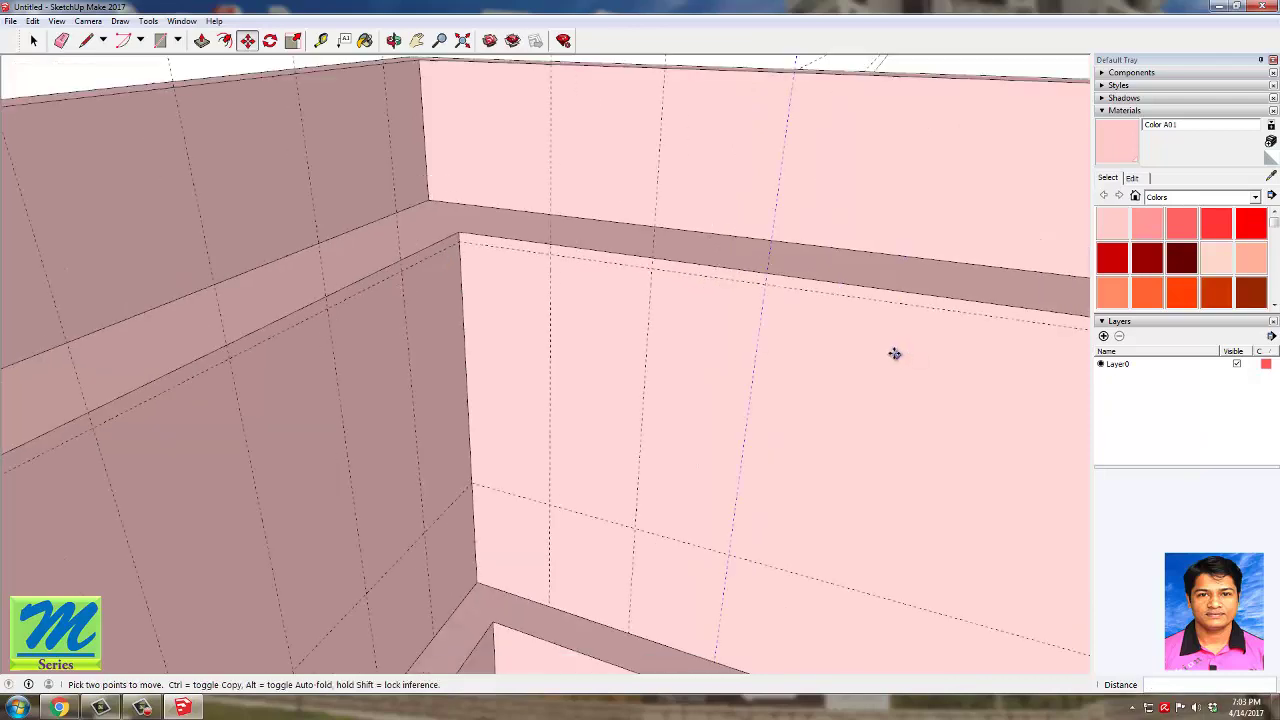
pyautogui.press('ctrl')
pyautogui.click(655, 269)
pyautogui.click(766, 286)
pyautogui.scroll(-1, 400, 375)
pyautogui.scroll(1, 861, 348)
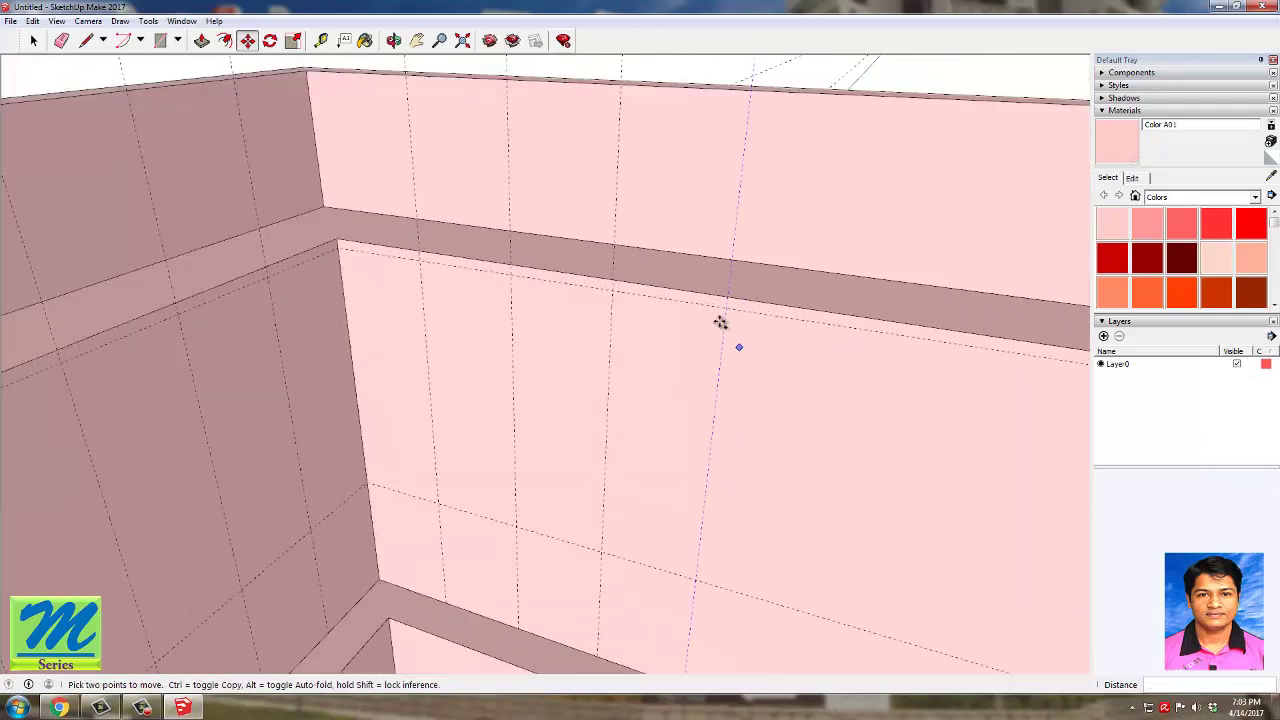
pyautogui.click(615, 291)
pyautogui.click(729, 304)
# Step: Add the last two vertical guide copies at 40 cm spacing near the adjoining face's outer edge
pyautogui.scroll(-1, 486, 317)
pyautogui.scroll(1, 867, 363)
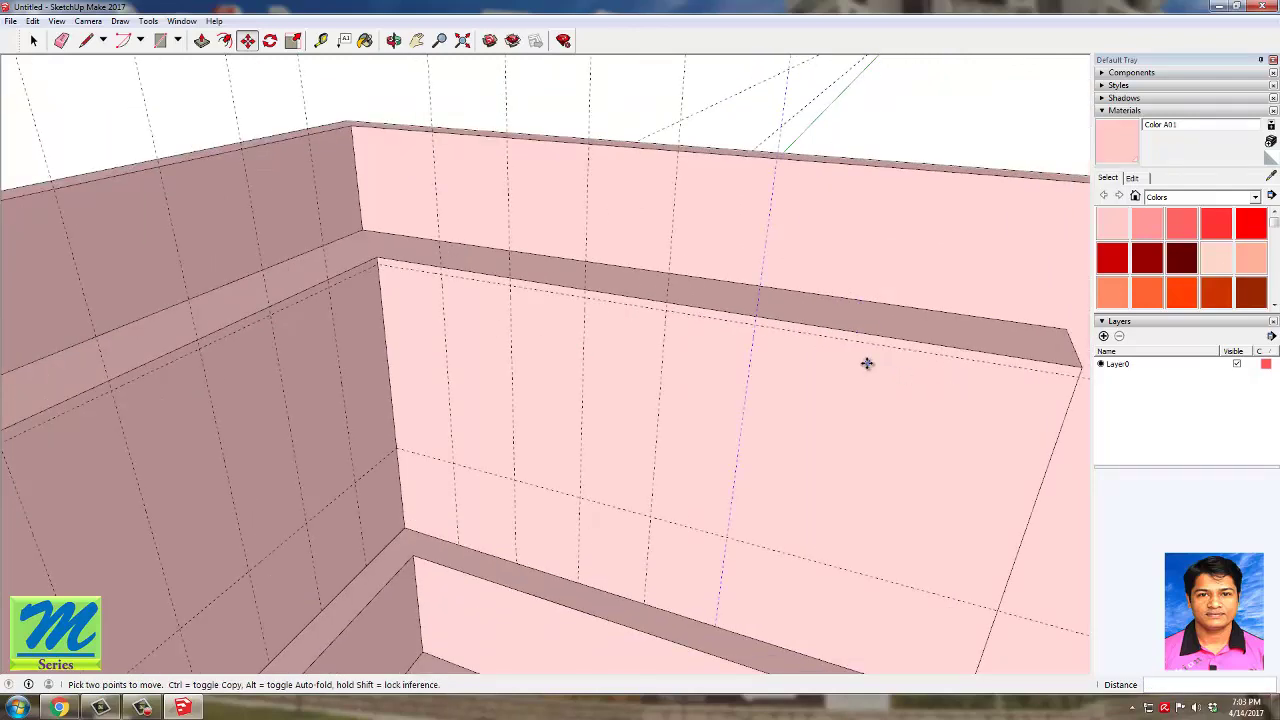
pyautogui.click(669, 312)
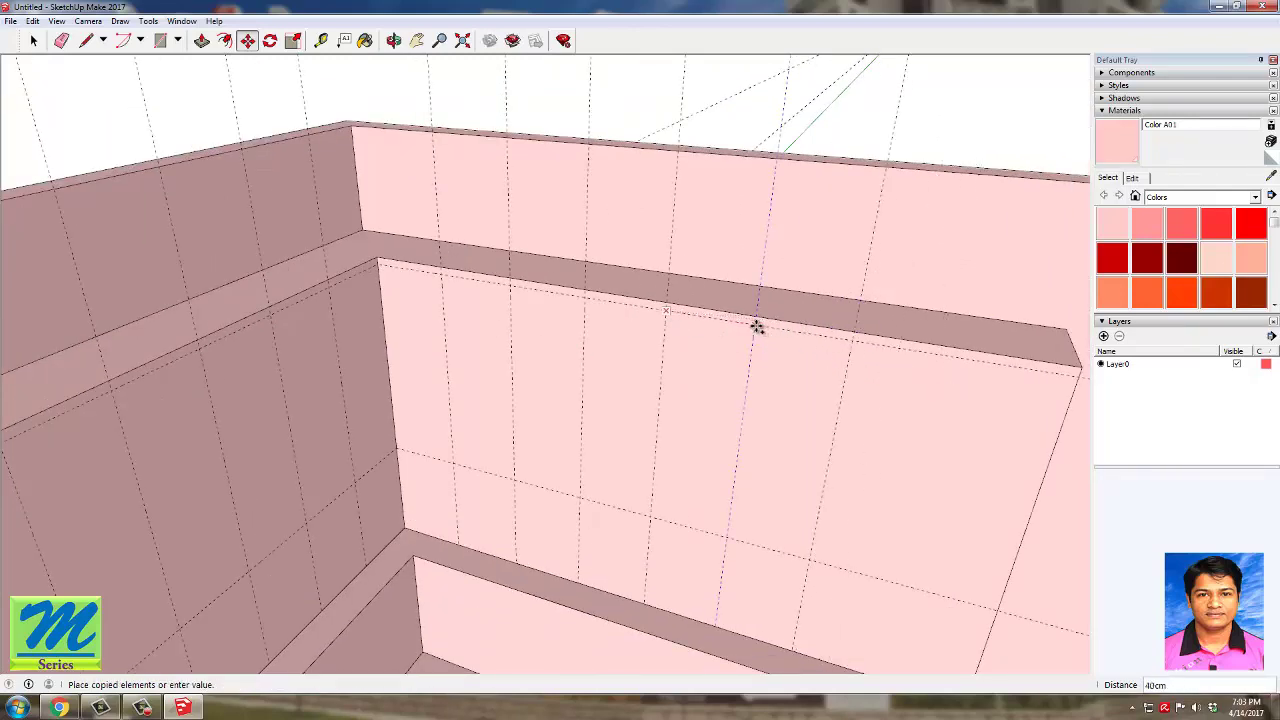
pyautogui.click(850, 341)
pyautogui.click(756, 326)
pyautogui.click(851, 337)
pyautogui.press('space')
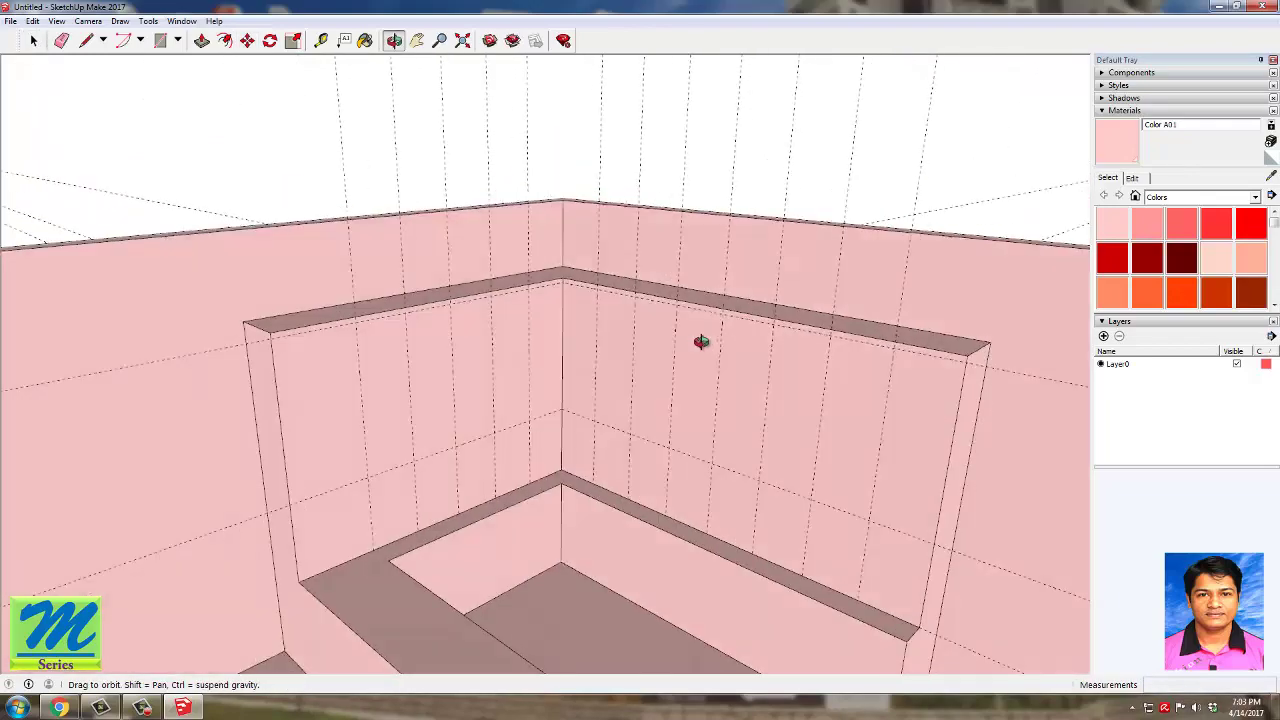
# Step: Draw two adjacent rectangles on the first block face, from the top guide down to the lower horizontal guide
pyautogui.moveTo(691, 340)
pyautogui.mouseDown(button='middle')
pyautogui.moveTo(643, 420)
pyautogui.moveTo(568, 416)
pyautogui.mouseUp(button='middle')
pyautogui.press('e')
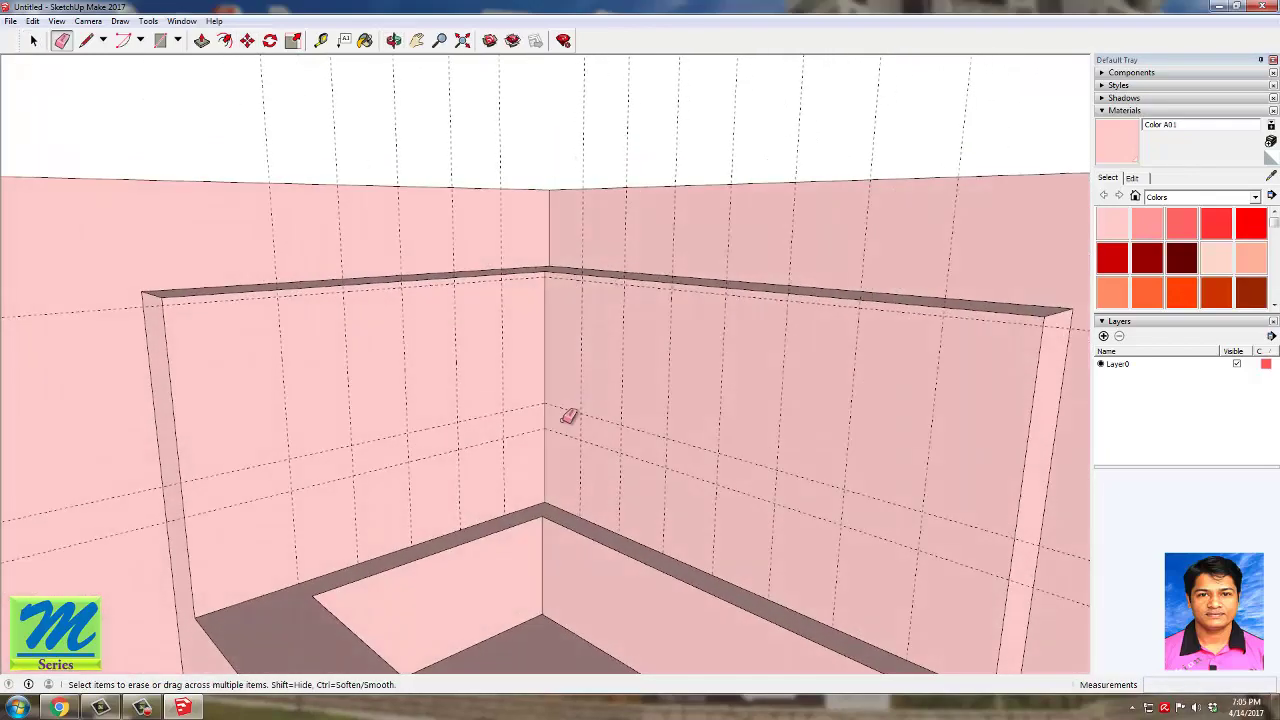
pyautogui.click(160, 40)
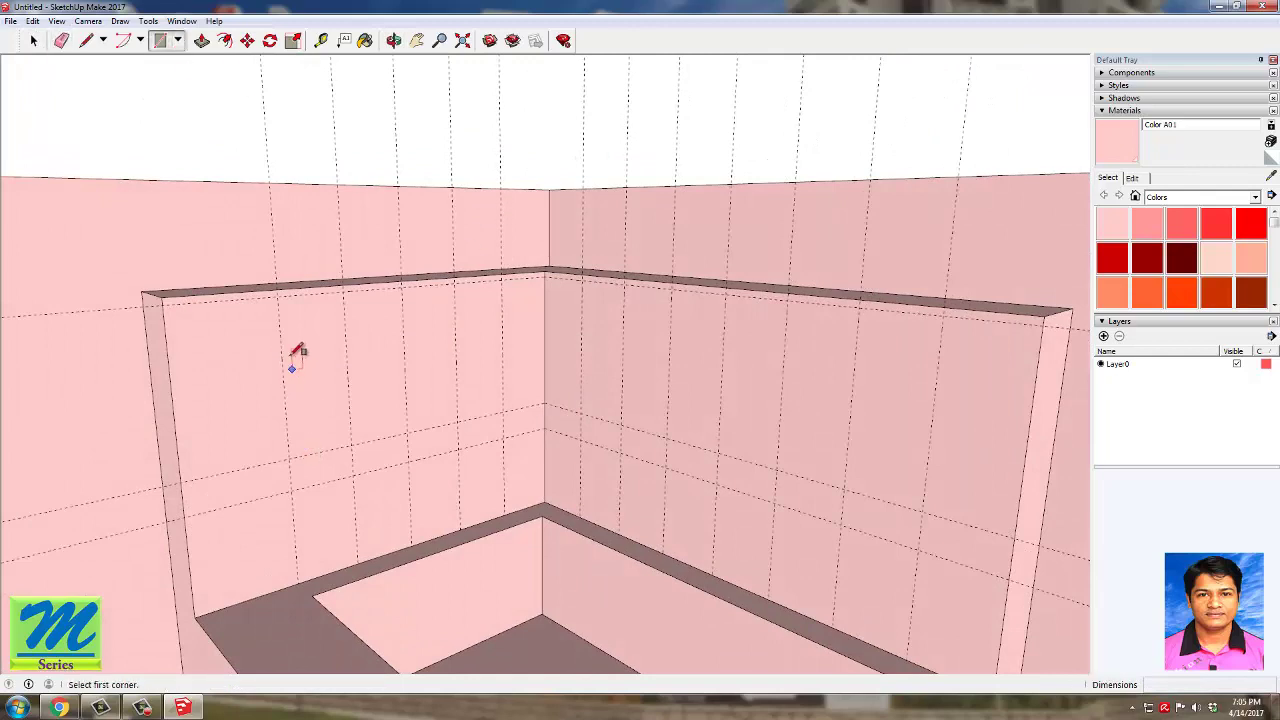
pyautogui.click(279, 294)
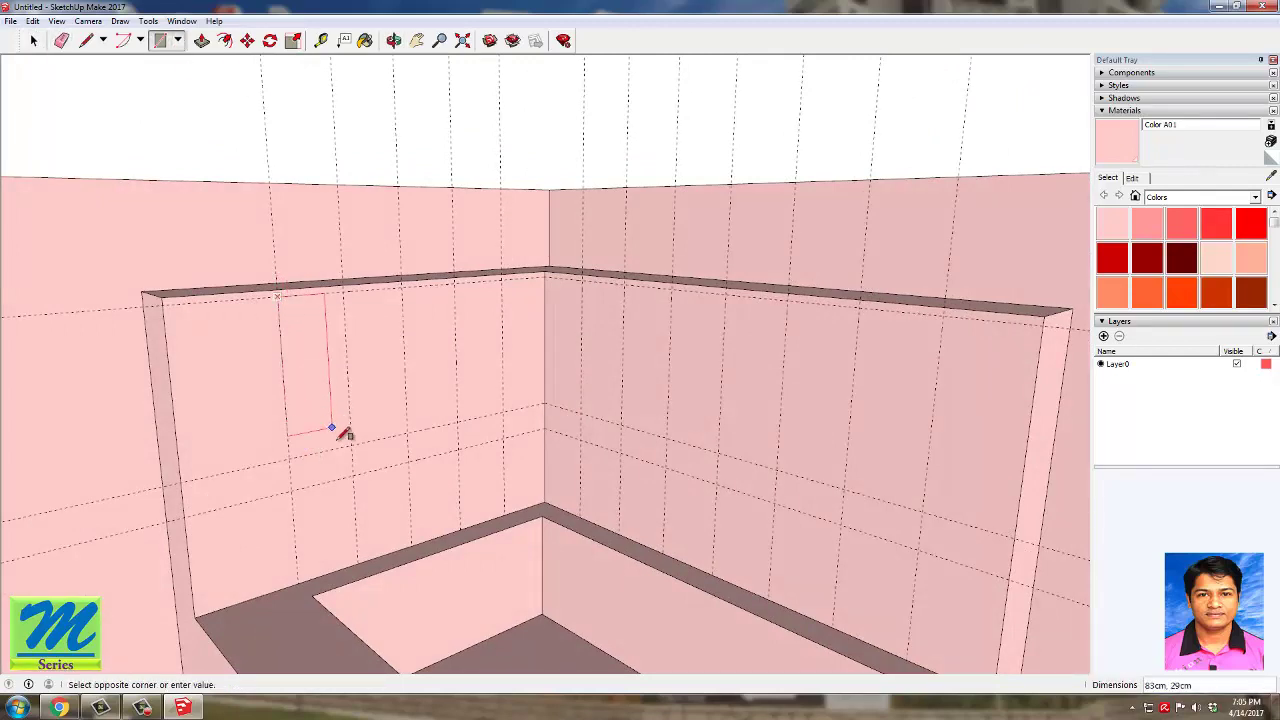
pyautogui.click(345, 291)
pyautogui.click(408, 462)
# Step: Draw three more rectangles up to the inner corner: two ending at the upper middle guide, the last at the lower one
pyautogui.click(402, 287)
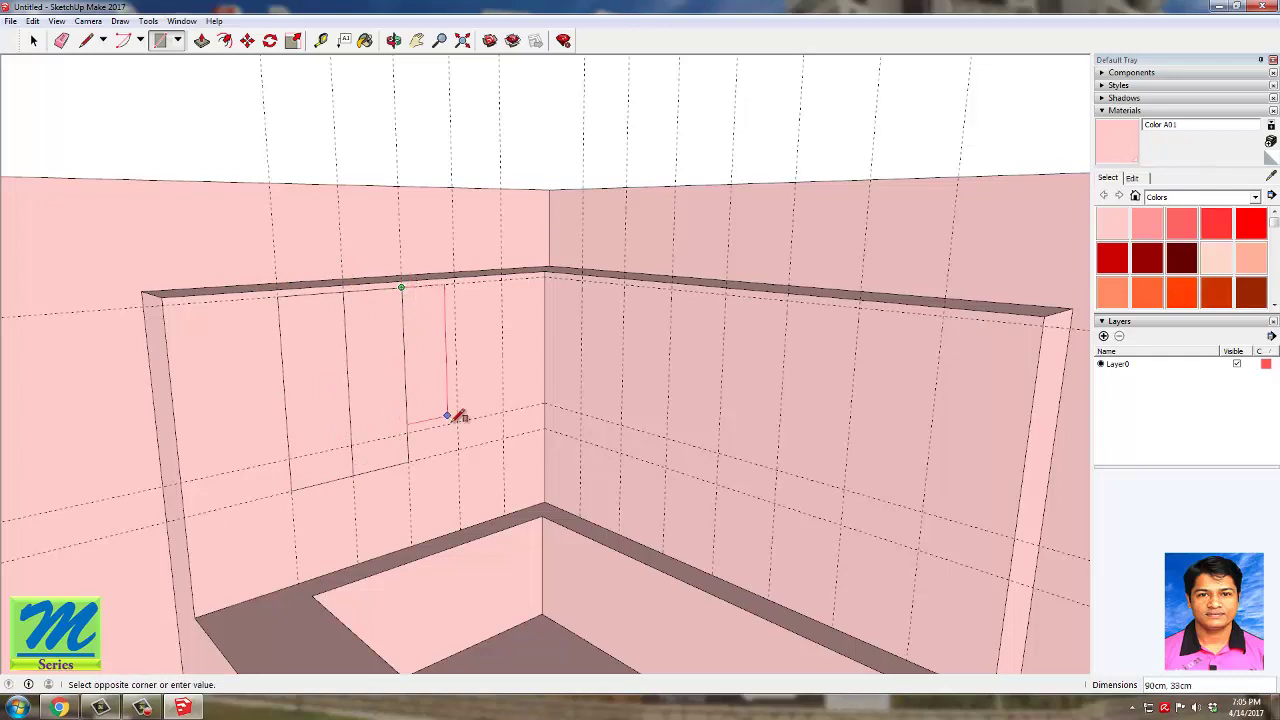
pyautogui.click(457, 423)
pyautogui.click(454, 284)
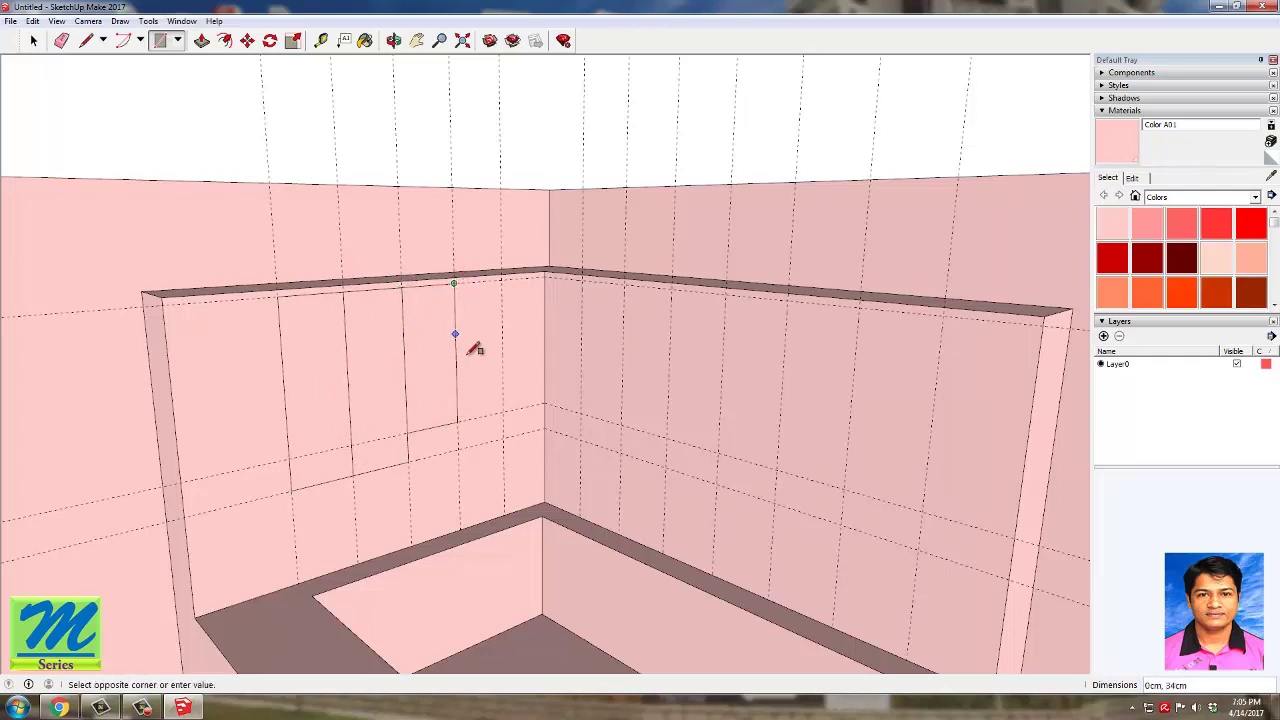
pyautogui.click(504, 415)
pyautogui.click(502, 279)
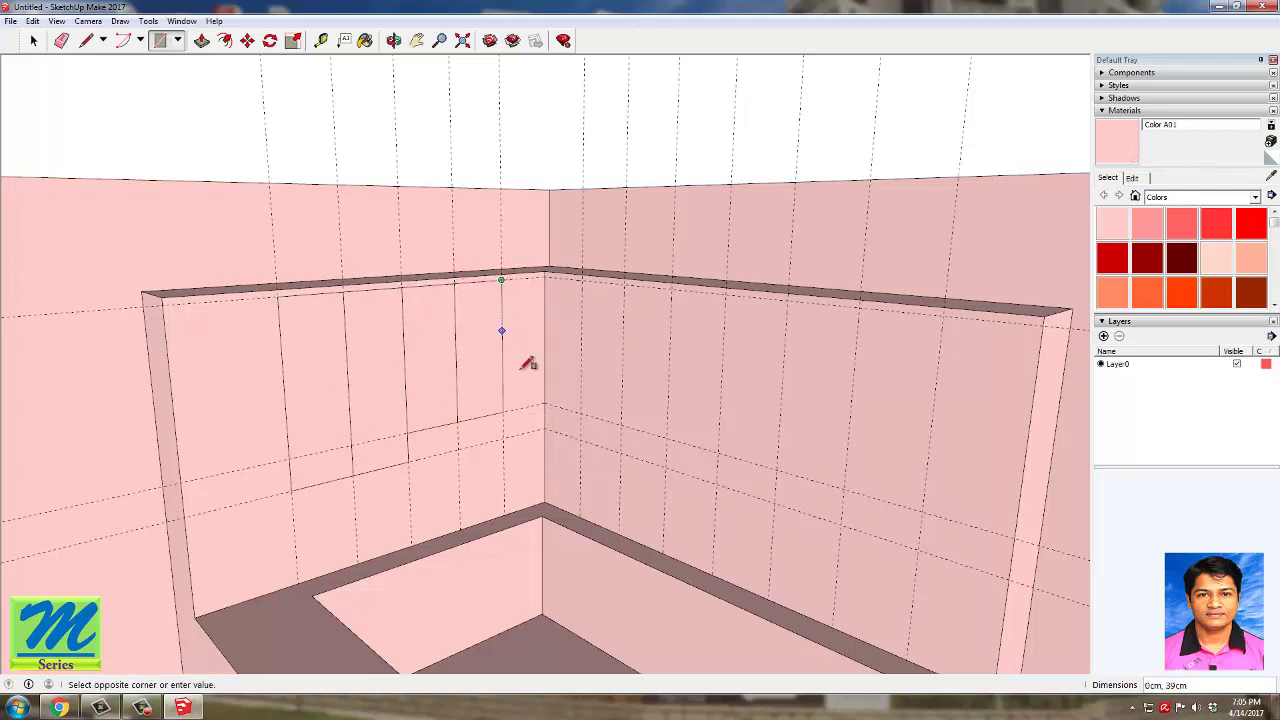
pyautogui.click(544, 428)
# Step: Draw two 116 by 40 cm rectangles on the adjoining face, starting at the inner corner below the top guide
pyautogui.click(544, 276)
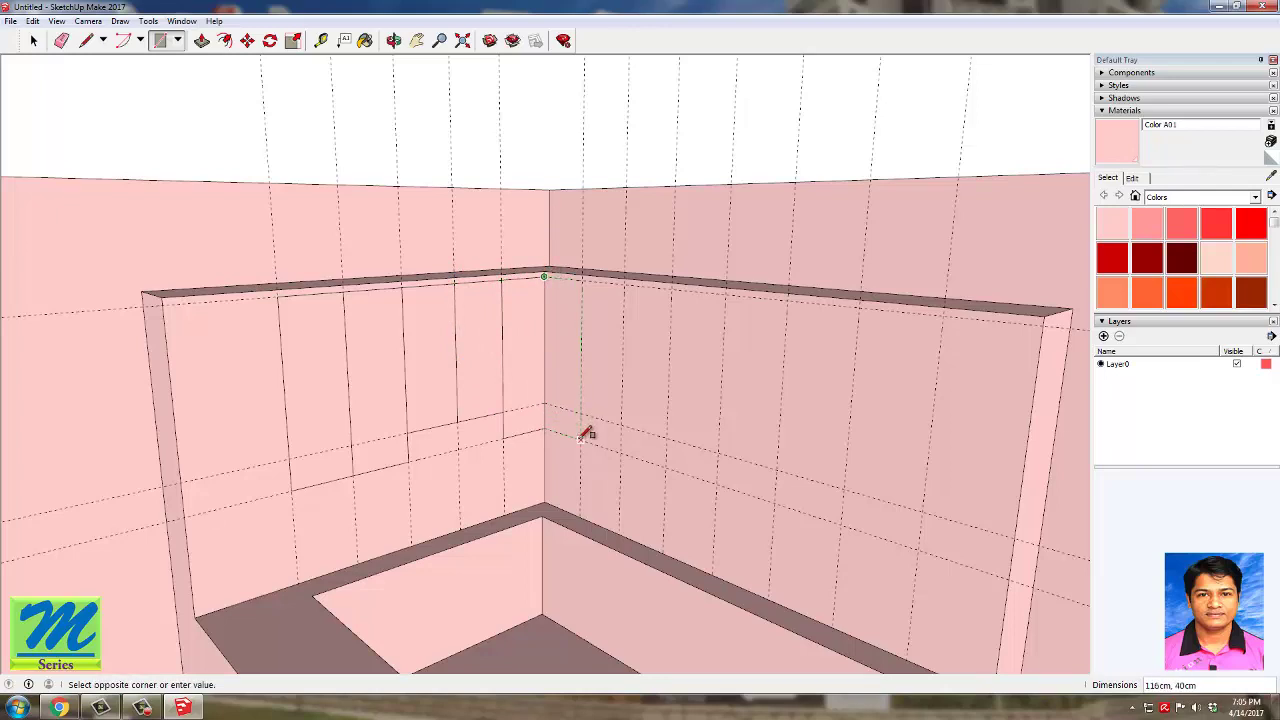
pyautogui.click(581, 439)
pyautogui.click(581, 280)
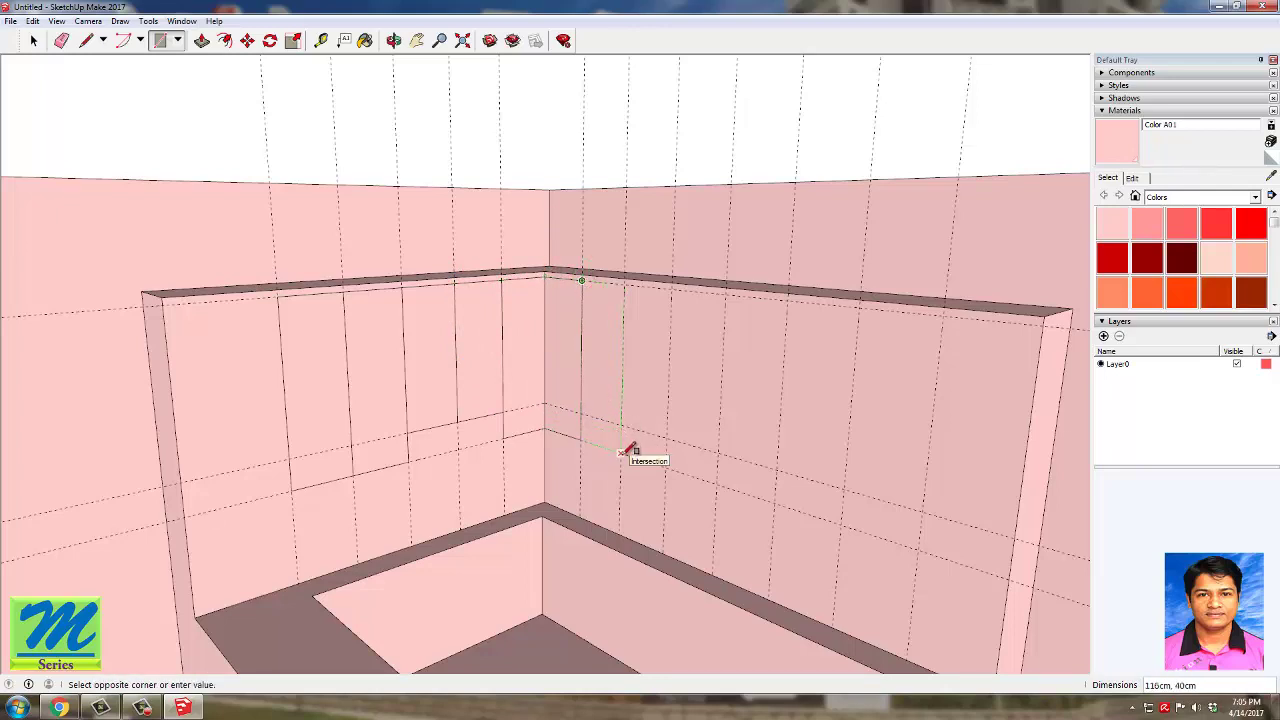
pyautogui.click(622, 452)
# Step: Continue along the adjoining face with two shorter rectangles ending at the upper middle guide and two 116 by 40 cm ones
pyautogui.click(624, 285)
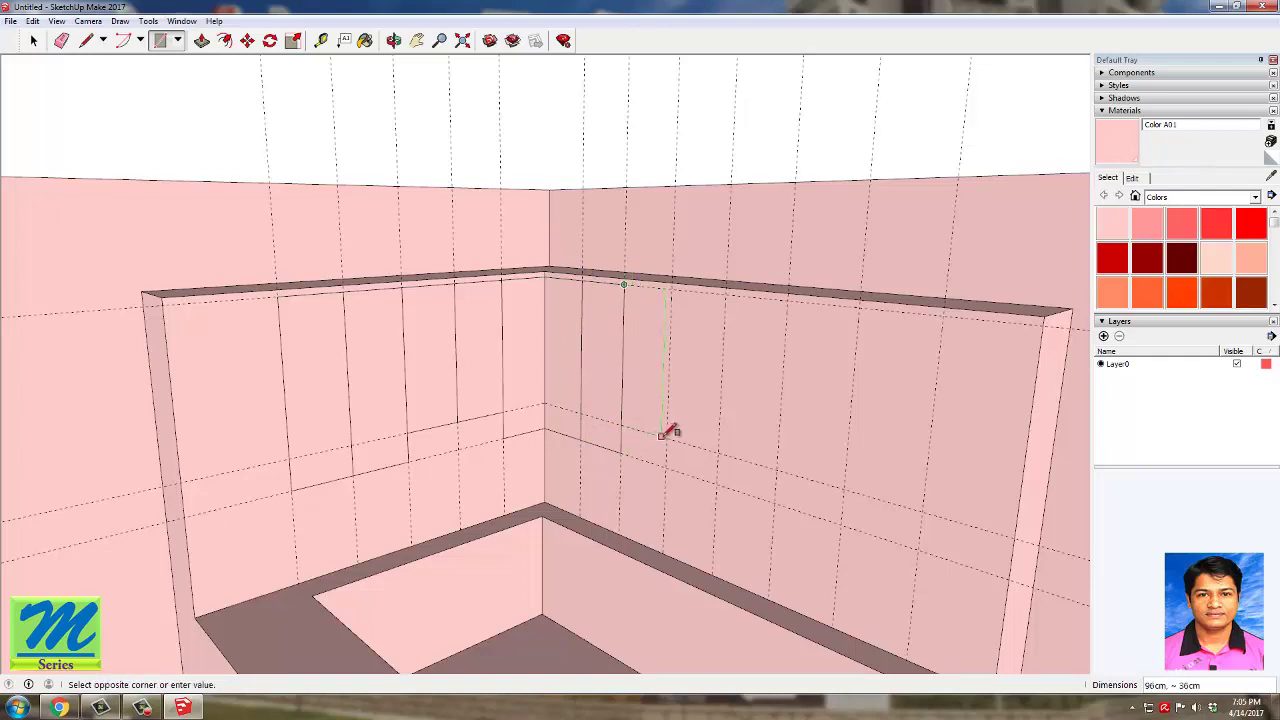
pyautogui.click(671, 289)
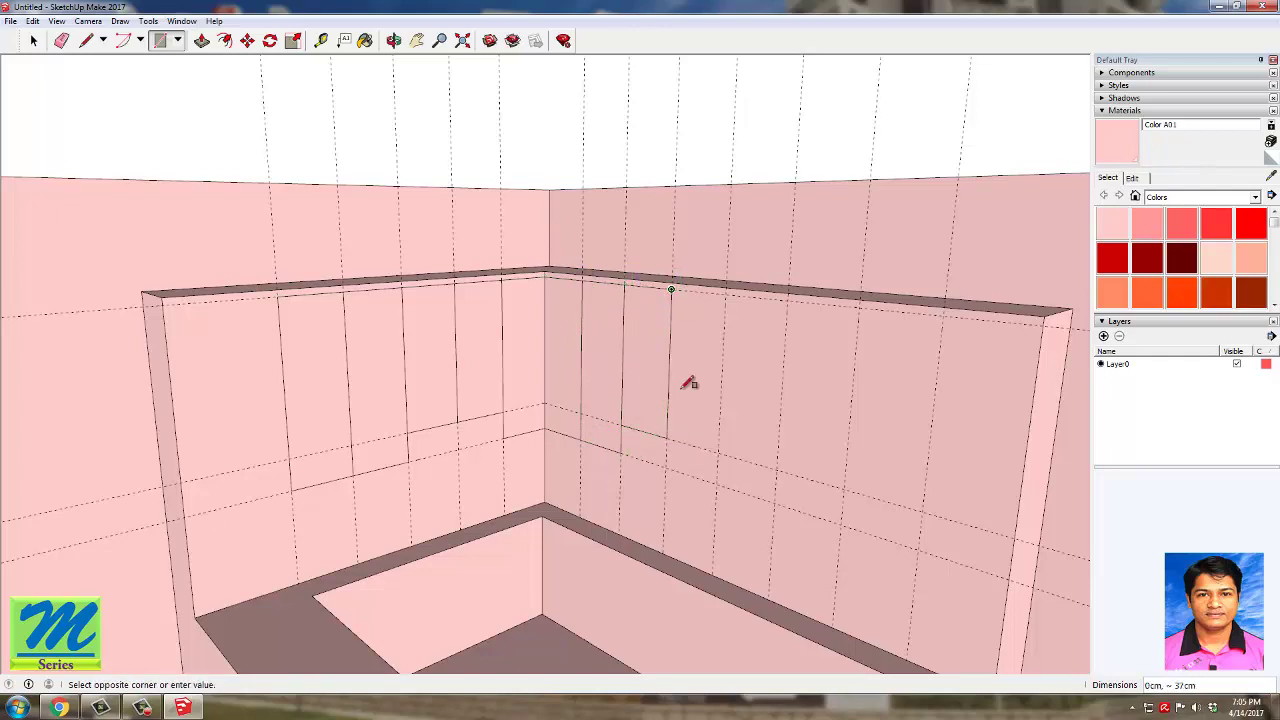
pyautogui.click(719, 450)
pyautogui.click(725, 295)
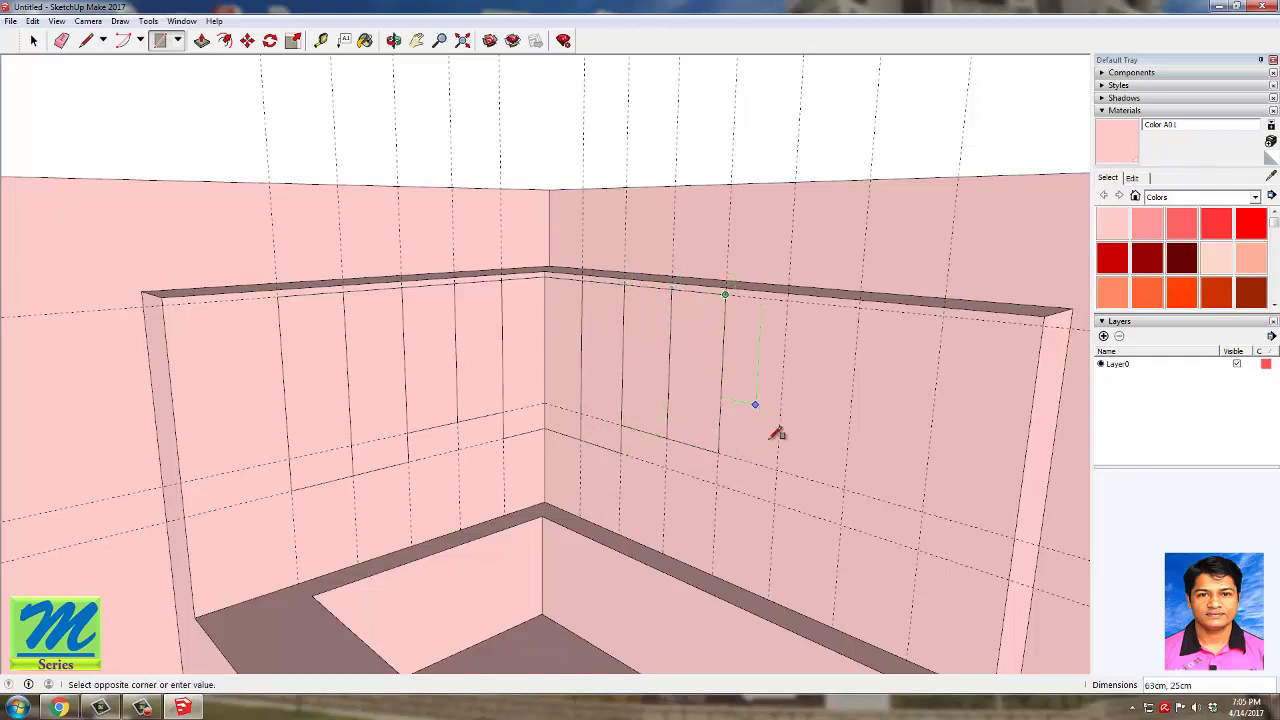
pyautogui.click(777, 500)
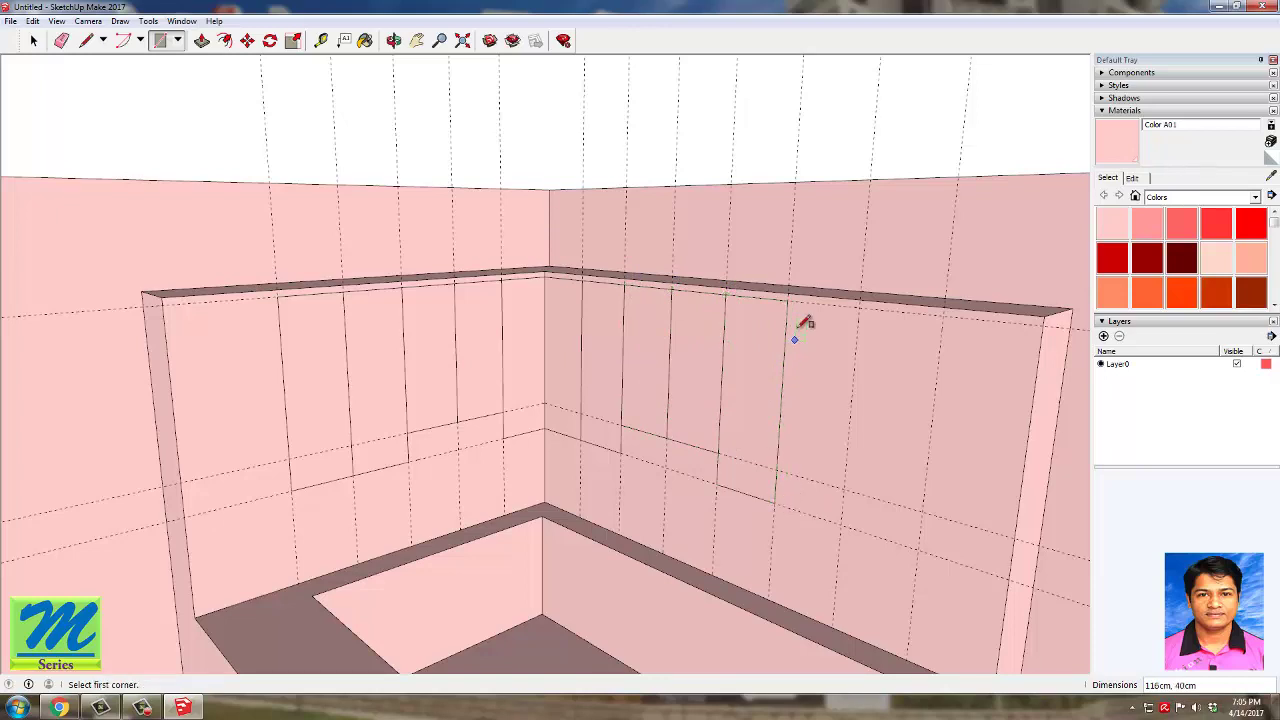
pyautogui.click(841, 522)
# Step: Draw two tall 176 by 40 cm rectangles reaching the counter top at the adjoining face's outer end
pyautogui.click(866, 303)
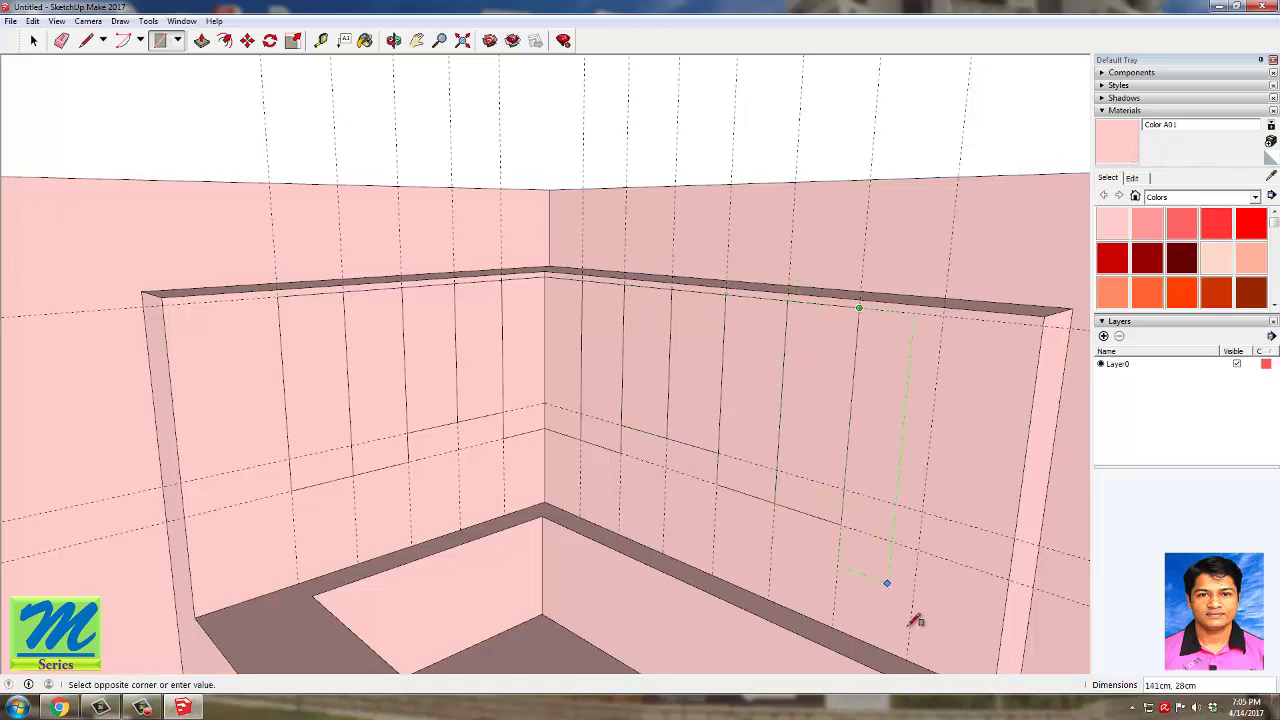
pyautogui.click(909, 634)
pyautogui.click(948, 312)
pyautogui.moveTo(946, 309); pyautogui.dragTo(918, 560, button='middle')
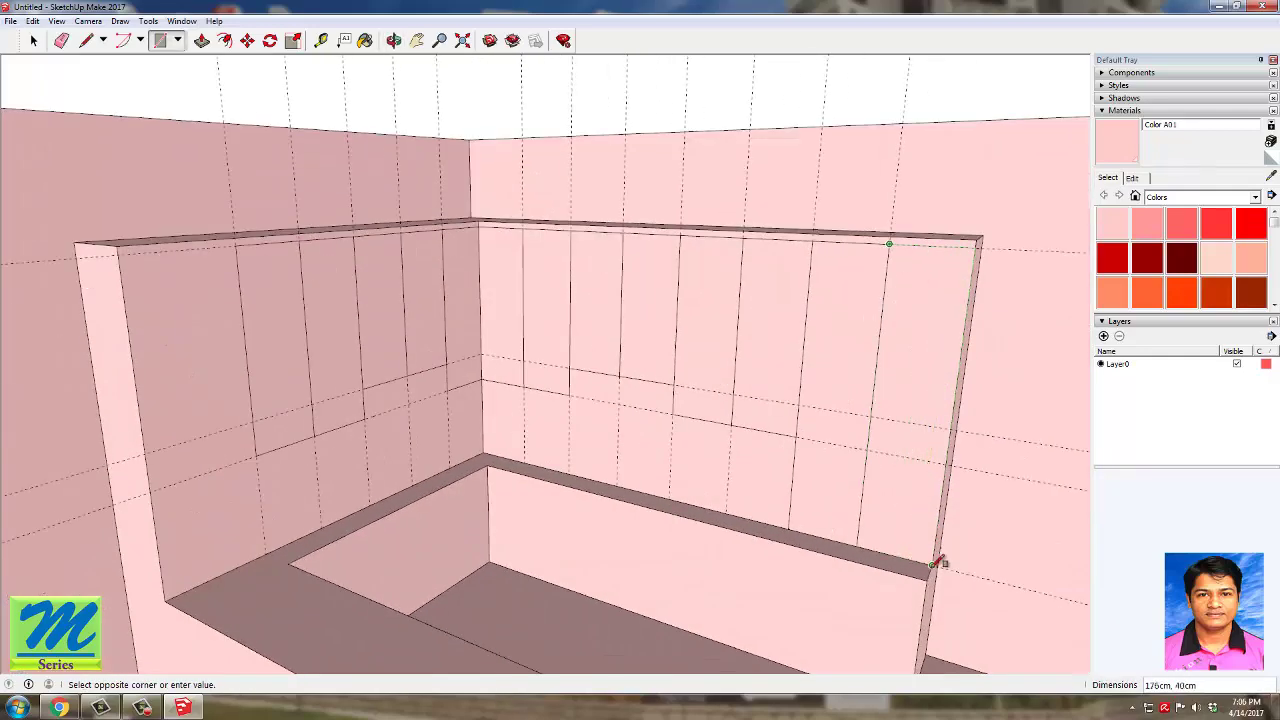
pyautogui.click(936, 563)
# Step: Erase the vertical and horizontal guides around the cabinet block and walls
pyautogui.press('space')
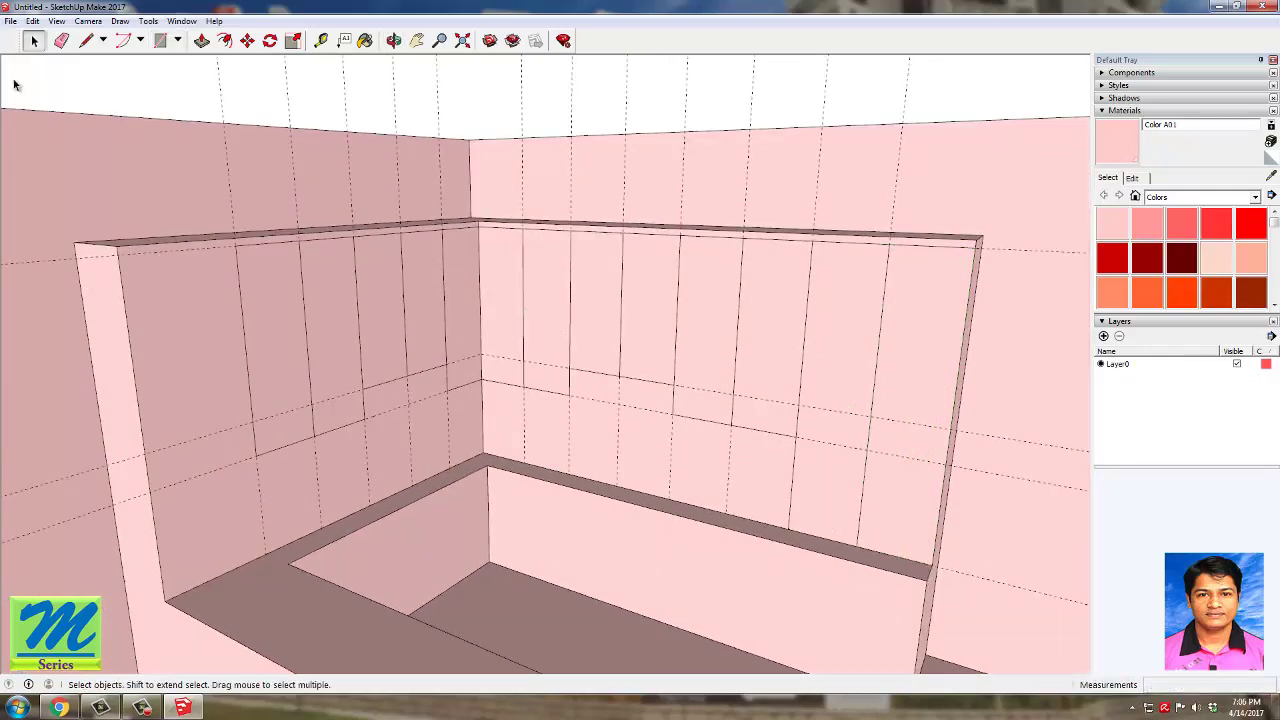
pyautogui.press('e')
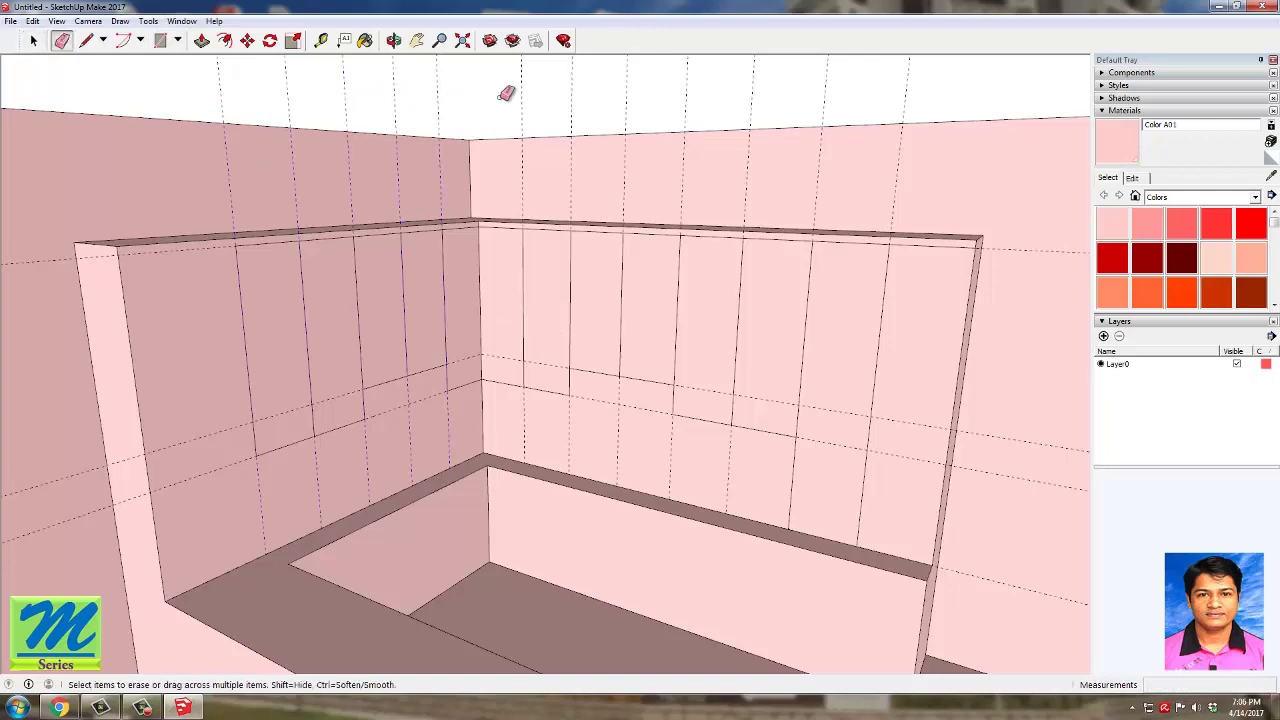
pyautogui.scroll(-4, 296, 243)
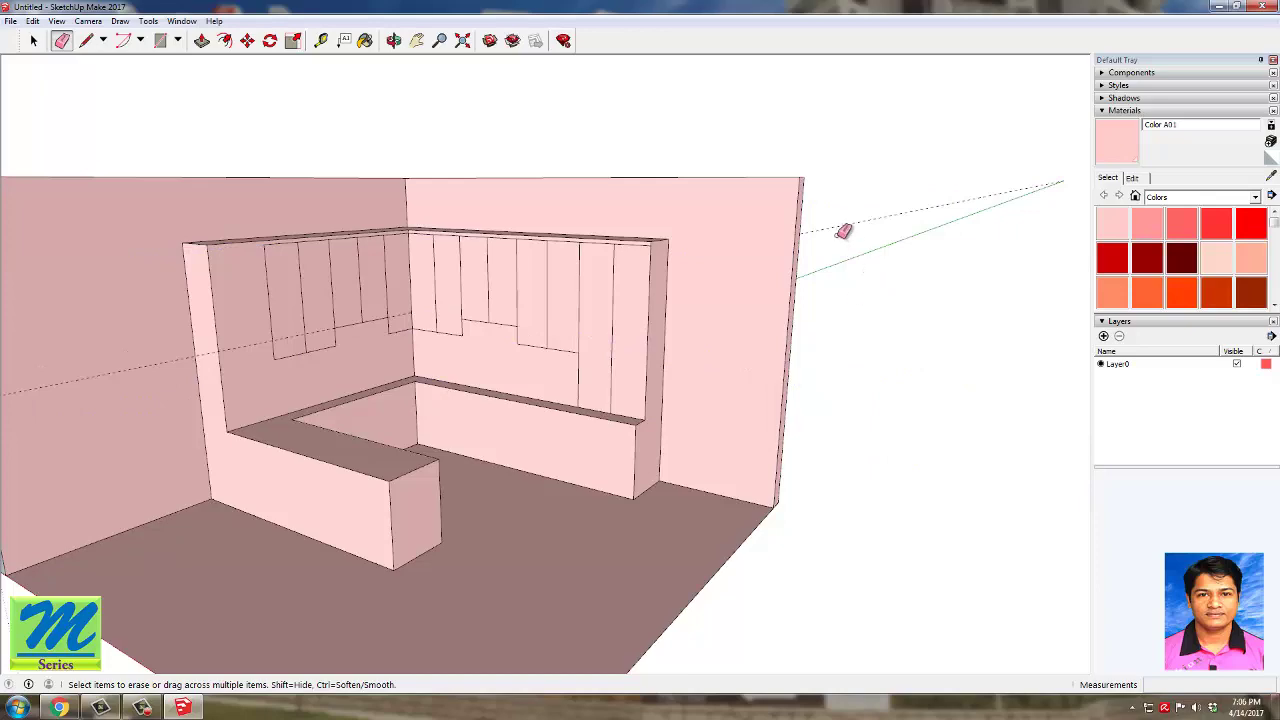
# Step: Offset the outline of the outermost cabinet panel on the first face slightly inward to form a frame
pyautogui.scroll(3, 357, 177)
pyautogui.moveTo(357, 177); pyautogui.dragTo(260, 294, button='middle')
pyautogui.scroll(3, 320, 260)
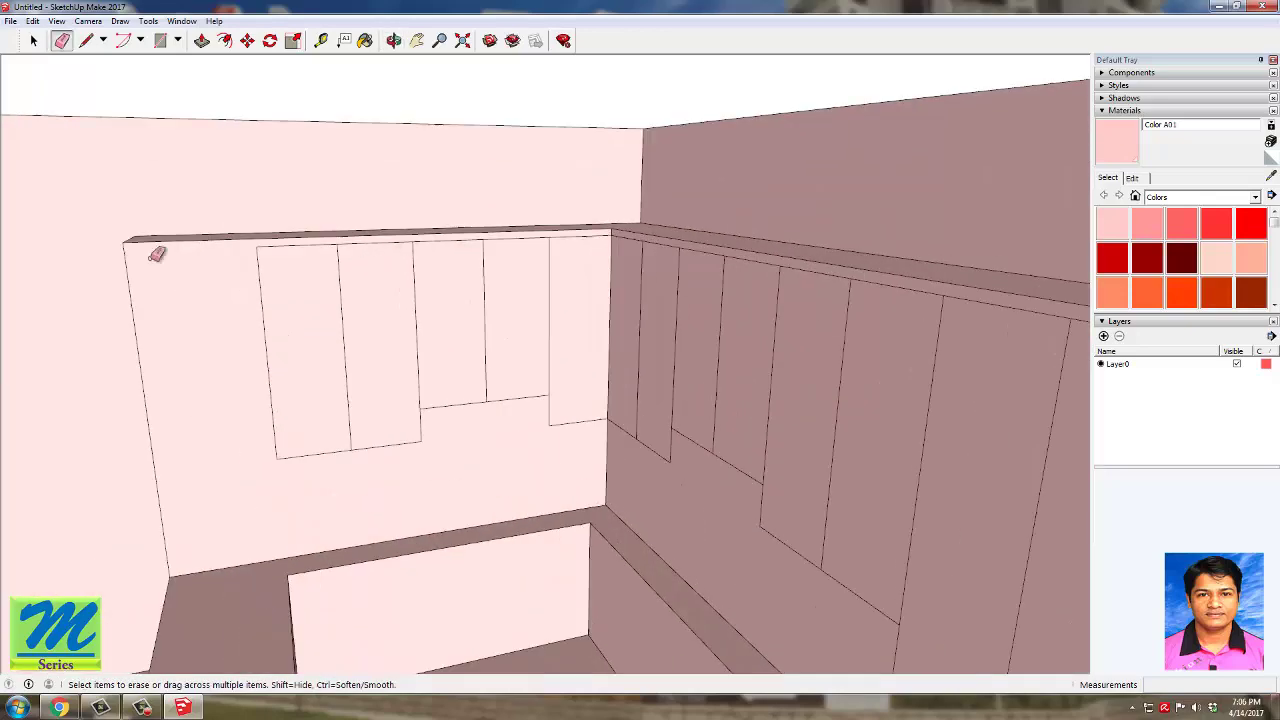
pyautogui.moveTo(199, 265); pyautogui.dragTo(339, 263, button='middle')
pyautogui.press('f')
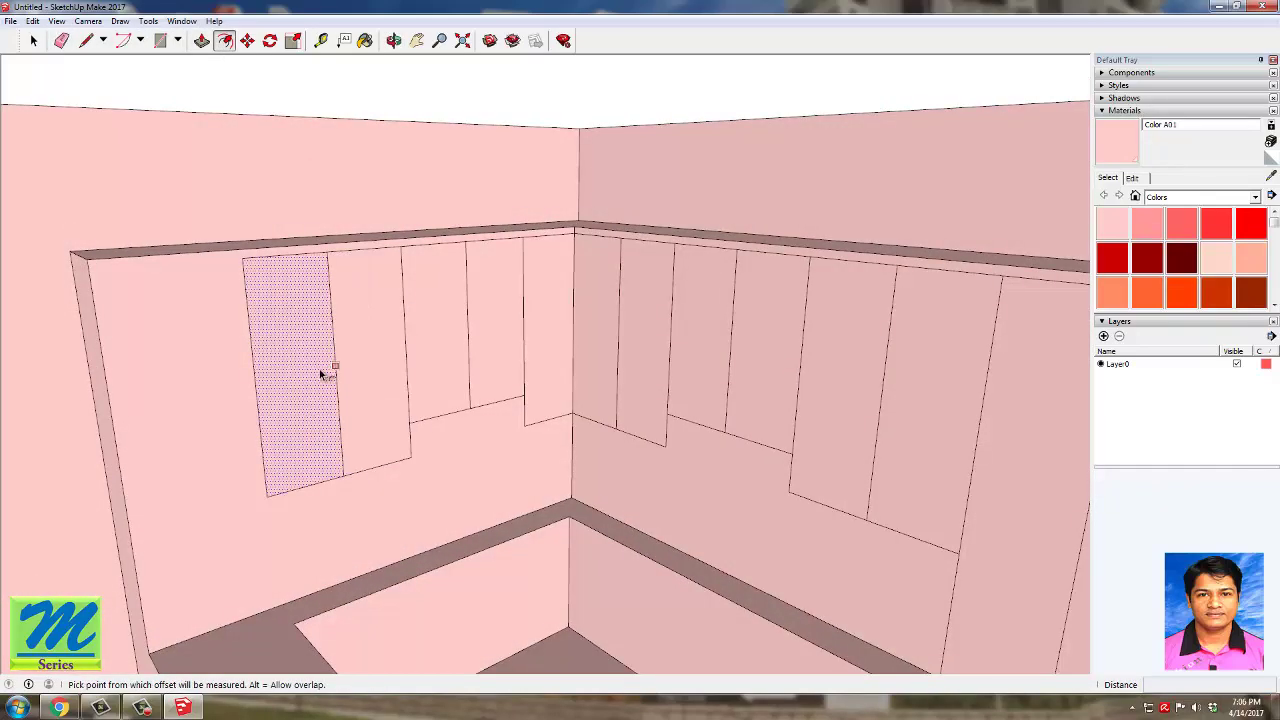
pyautogui.click(300, 374)
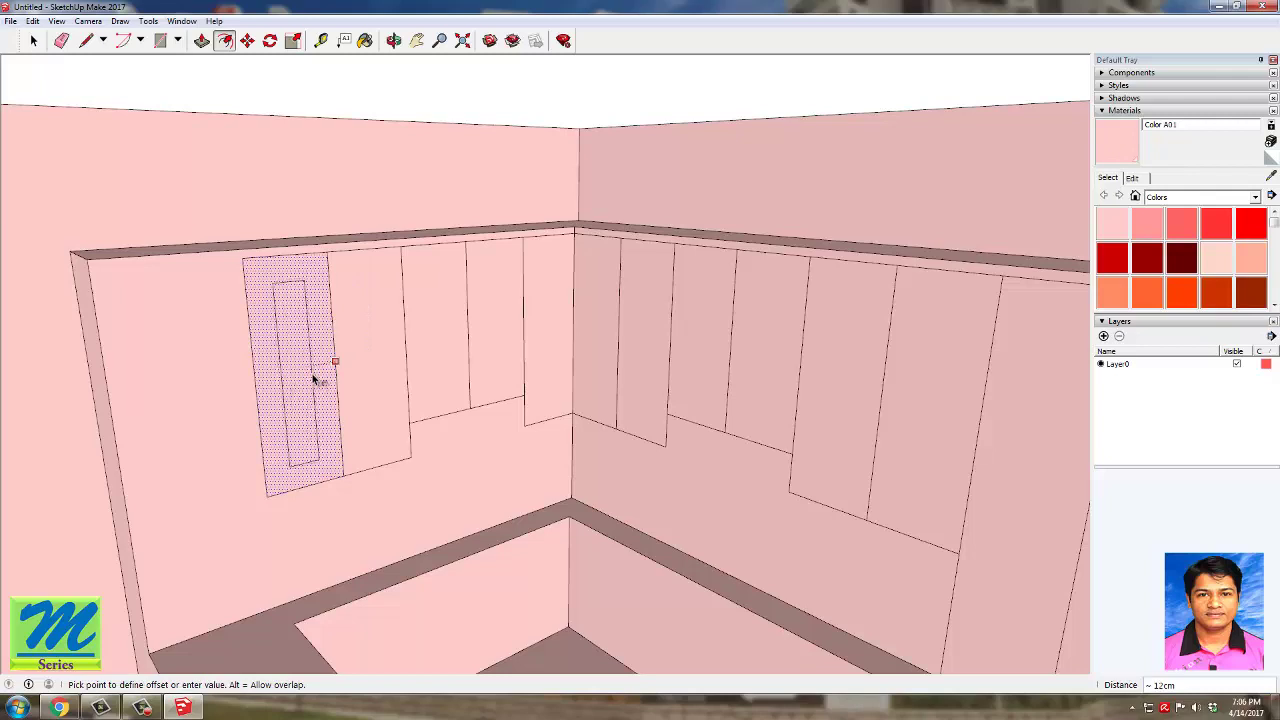
pyautogui.click(317, 369)
# Step: Offset the remaining four cabinet panels on the first face inward by the same narrow margin
pyautogui.doubleClick(371, 361)
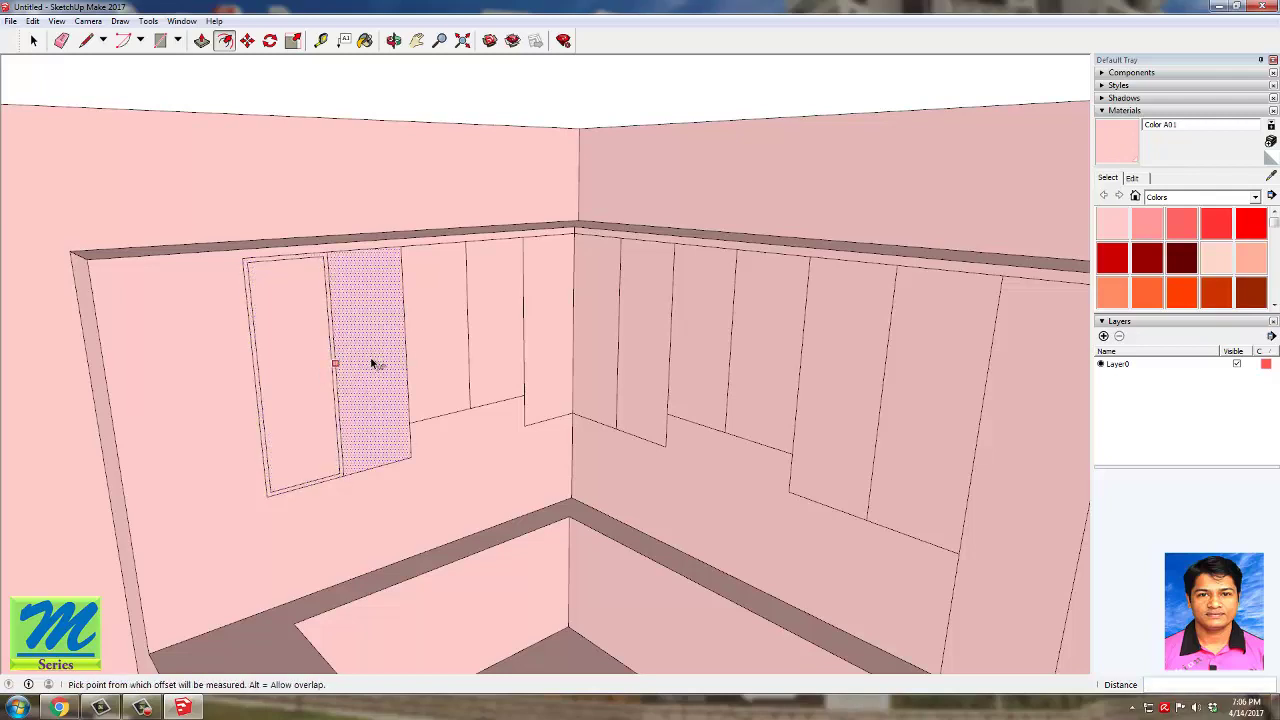
pyautogui.click(429, 340)
pyautogui.click(436, 341)
pyautogui.click(488, 337)
pyautogui.click(494, 334)
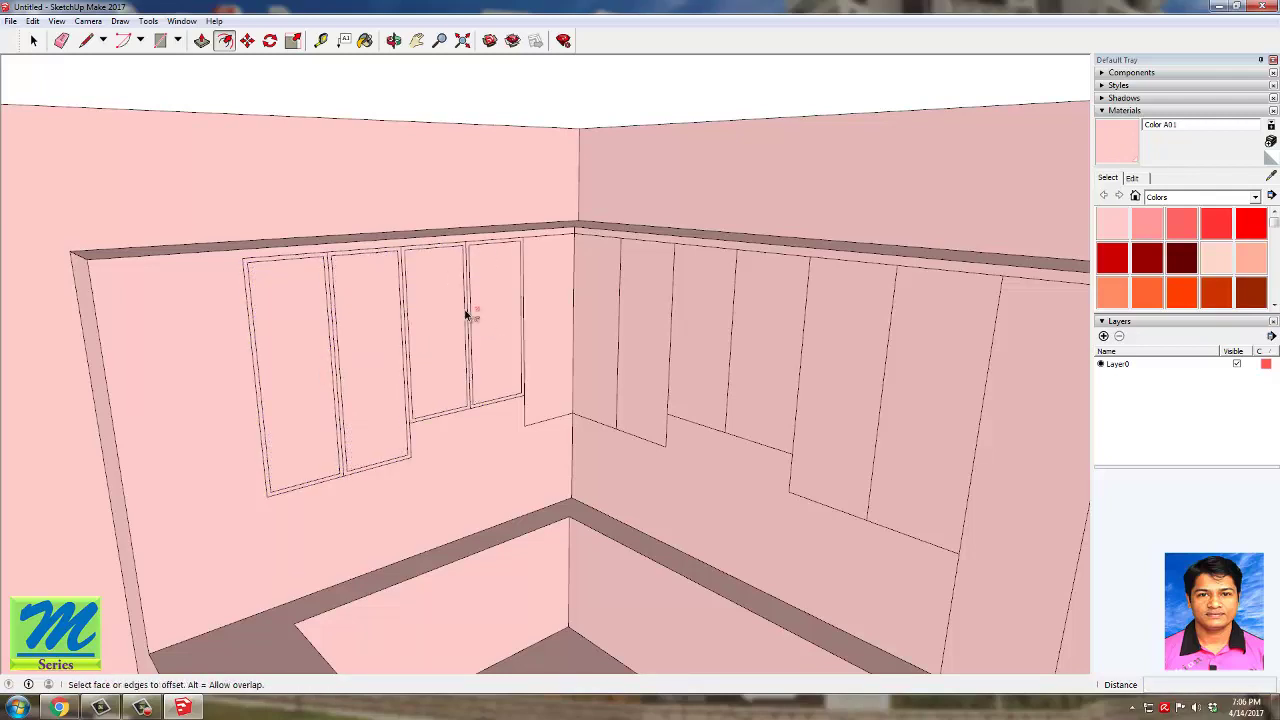
pyautogui.click(578, 318)
pyautogui.click(596, 320)
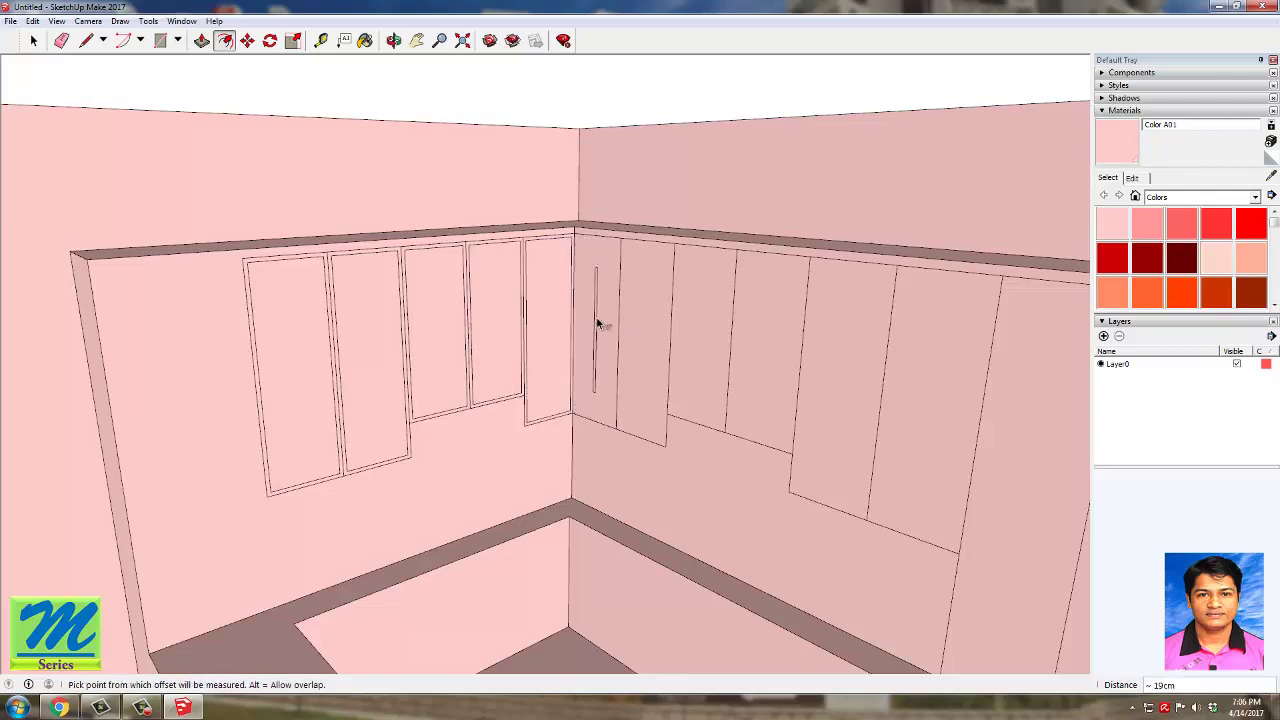
pyautogui.click(33, 23)
pyautogui.click(50, 36)
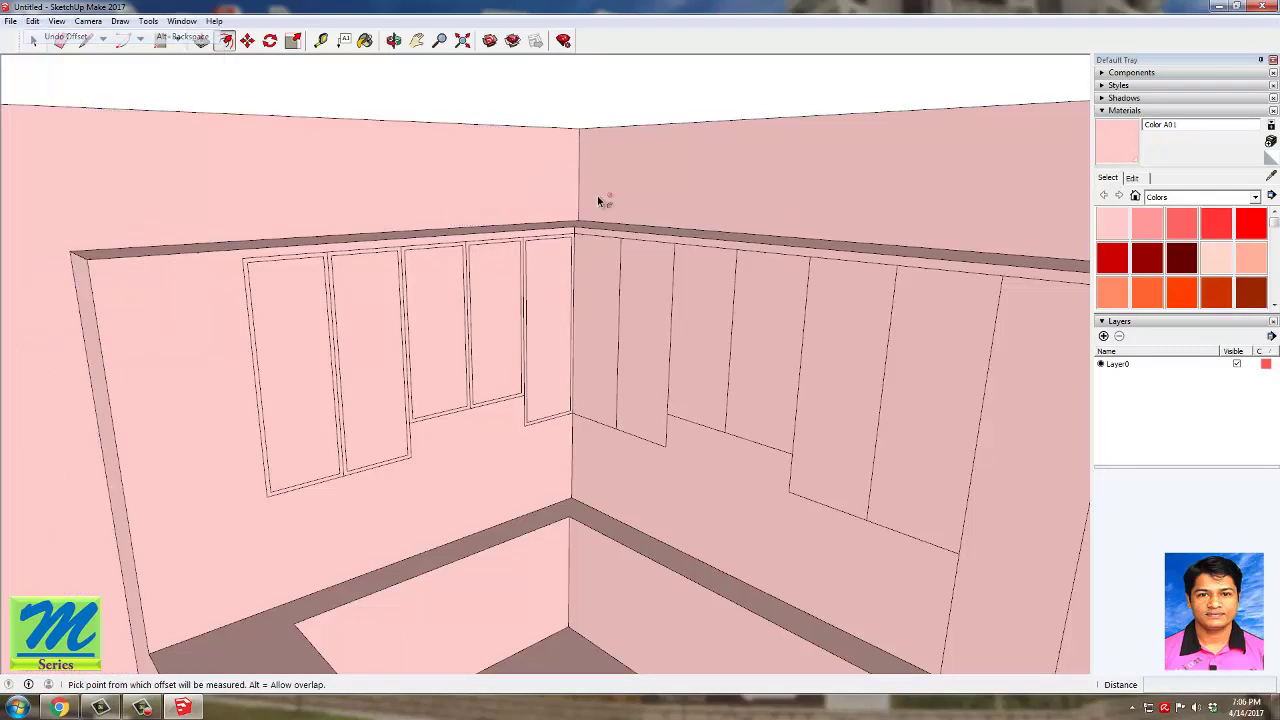
# Step: Offset the outlines of the first, second and fourth panels from the inner corner on the adjoining face
pyautogui.click(621, 276)
pyautogui.click(598, 290)
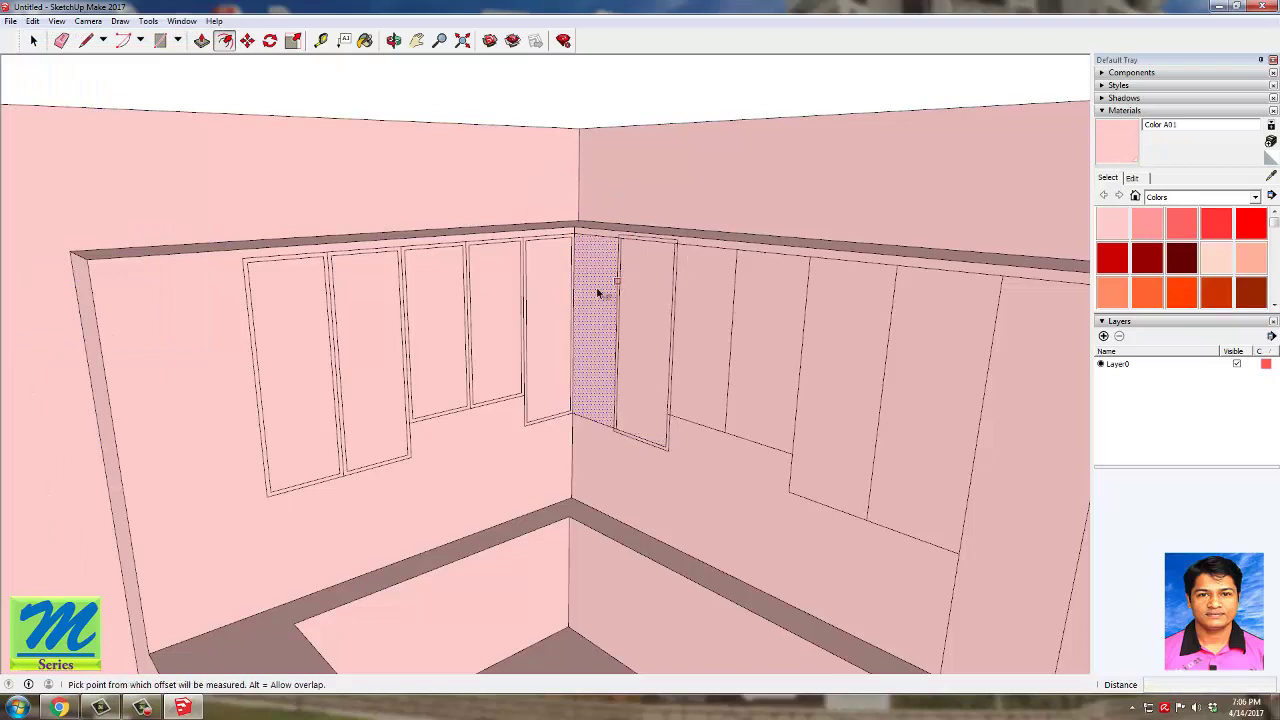
pyautogui.doubleClick(775, 328)
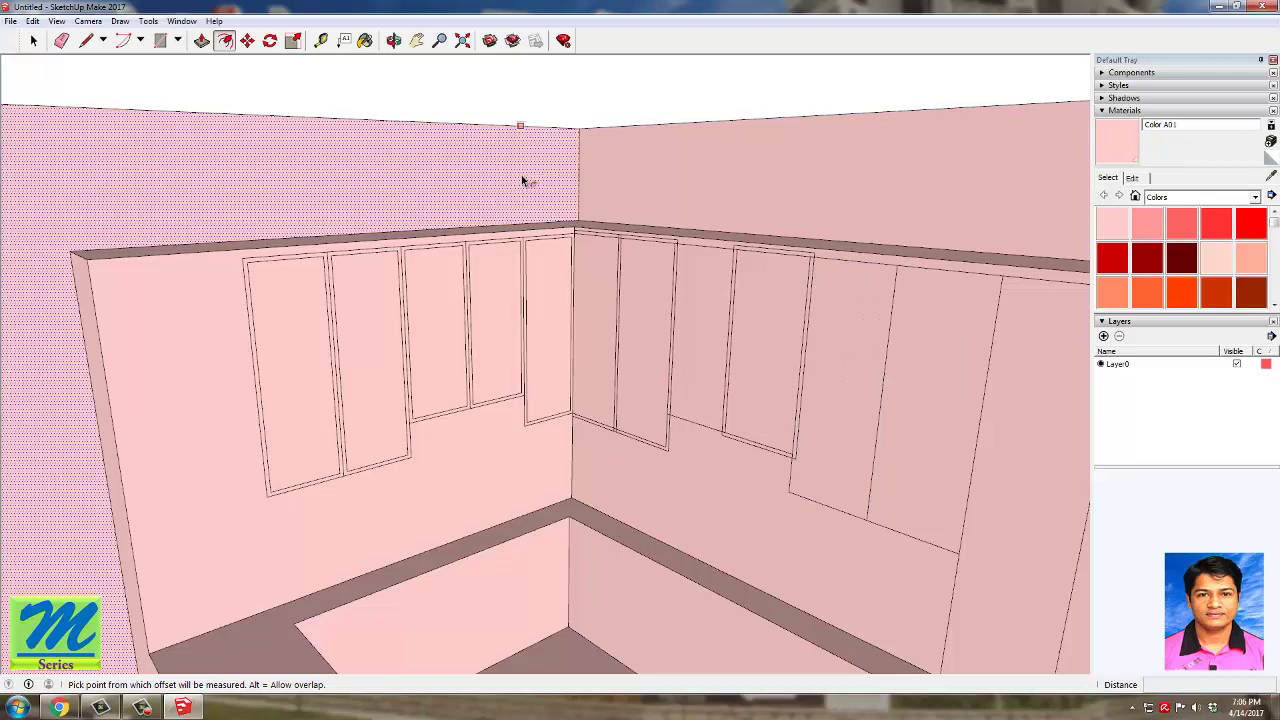
# Step: Undo the frame offsets of the adjoining face's panels and the first face's corner panel
pyautogui.hotkey('ctrl', 'z')
pyautogui.hotkey('ctrl', 'z')
pyautogui.hotkey('ctrl', 'z')
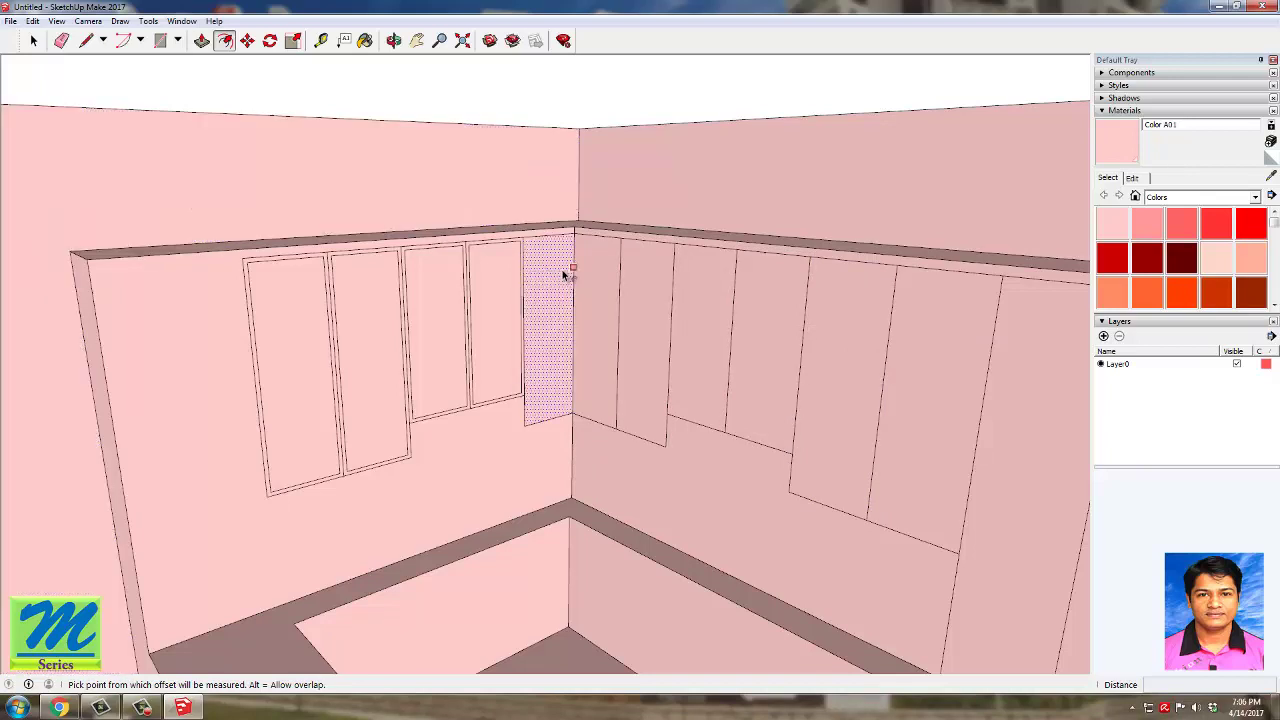
# Step: Offset the first face's corner panel and the first two panels on the adjoining face 2 cm inward
pyautogui.click(565, 275)
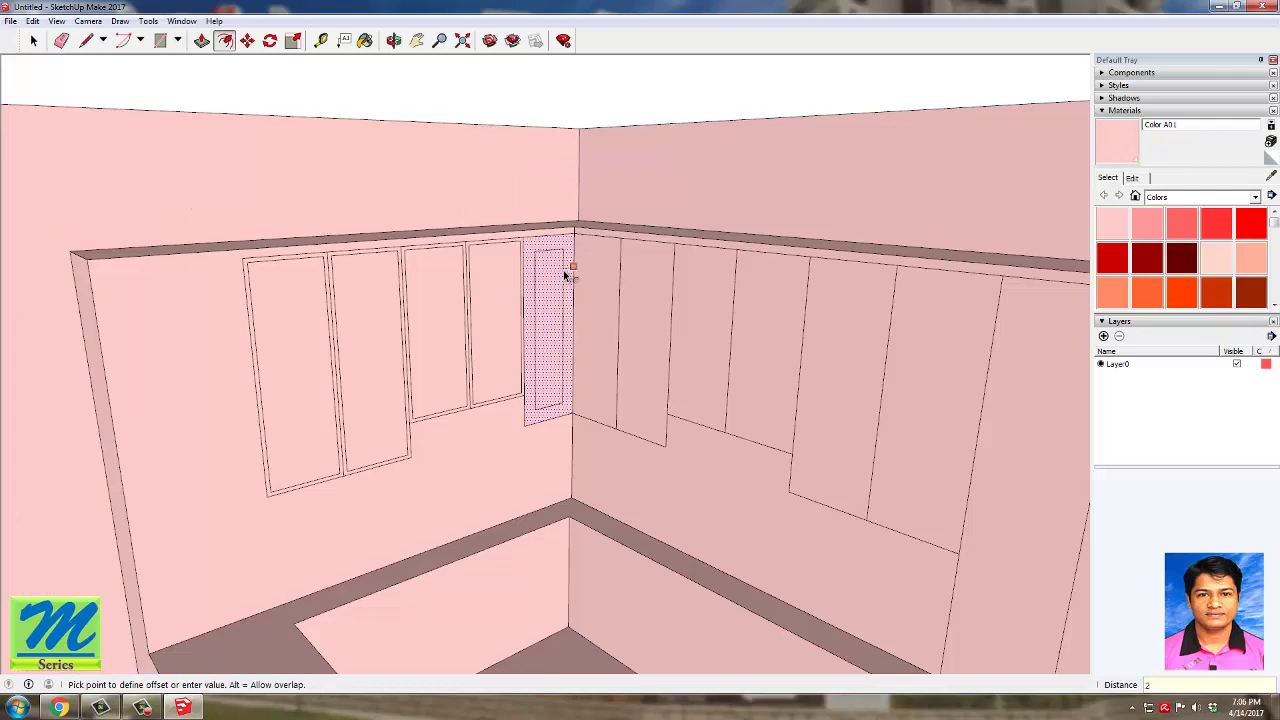
pyautogui.click(566, 277)
pyautogui.doubleClick(607, 288)
pyautogui.doubleClick(640, 302)
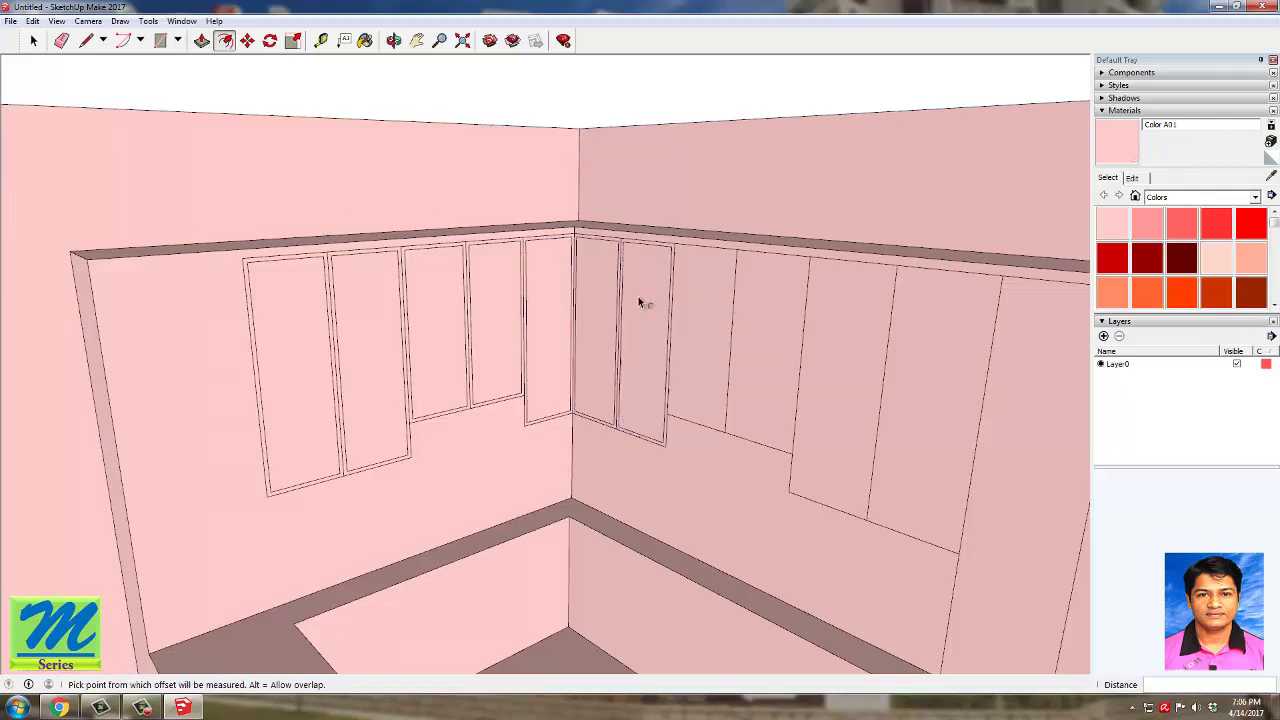
# Step: Offset the remaining six cabinet panels on the adjoining face inward by the same 2 cm margin
pyautogui.doubleClick(685, 297)
pyautogui.doubleClick(766, 320)
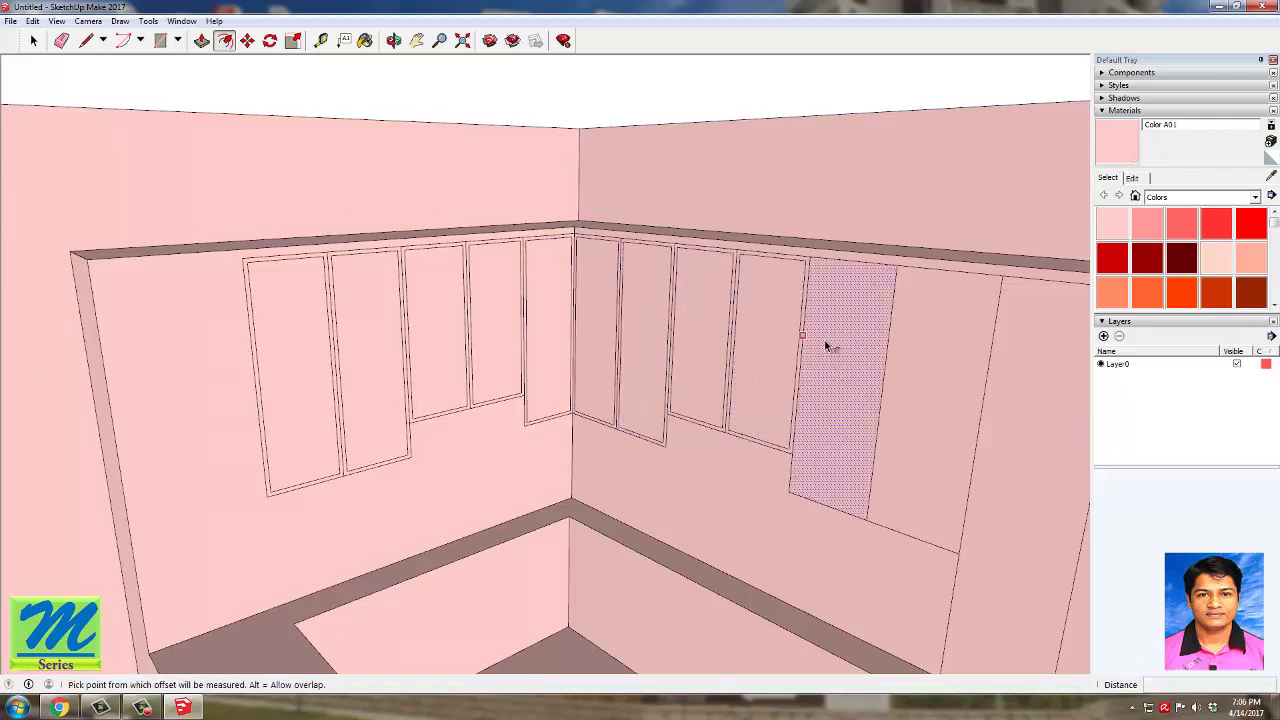
pyautogui.doubleClick(828, 345)
pyautogui.doubleClick(917, 383)
pyautogui.moveTo(923, 383); pyautogui.dragTo(966, 423, button='middle')
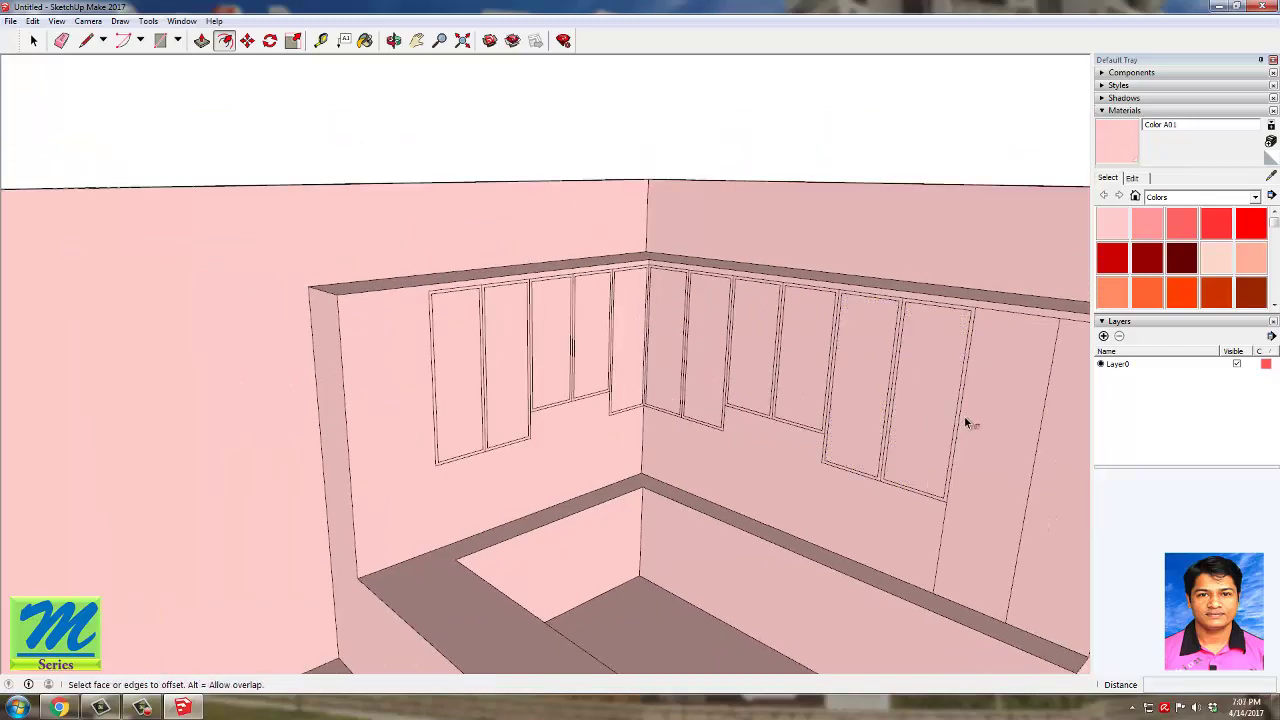
pyautogui.scroll(-3, 900, 412)
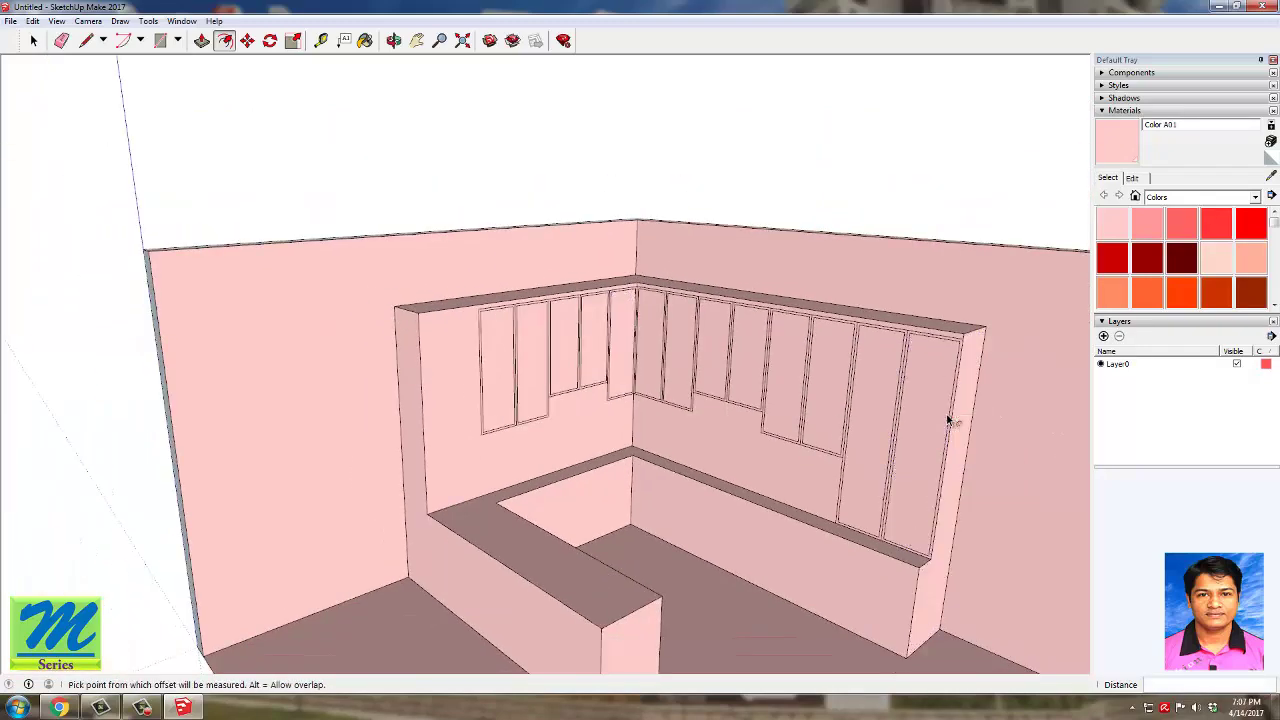
# Step: Place a horizontal guide across the adjoining face's panels, measured up from the lower edge of the sixth panel from the corner
pyautogui.scroll(3, 560, 318)
pyautogui.moveTo(557, 317); pyautogui.dragTo(930, 400, button='middle')
pyautogui.scroll(-3, 400, 305)
pyautogui.scroll(3, 577, 363)
pyautogui.moveTo(565, 363); pyautogui.dragTo(489, 371, button='middle')
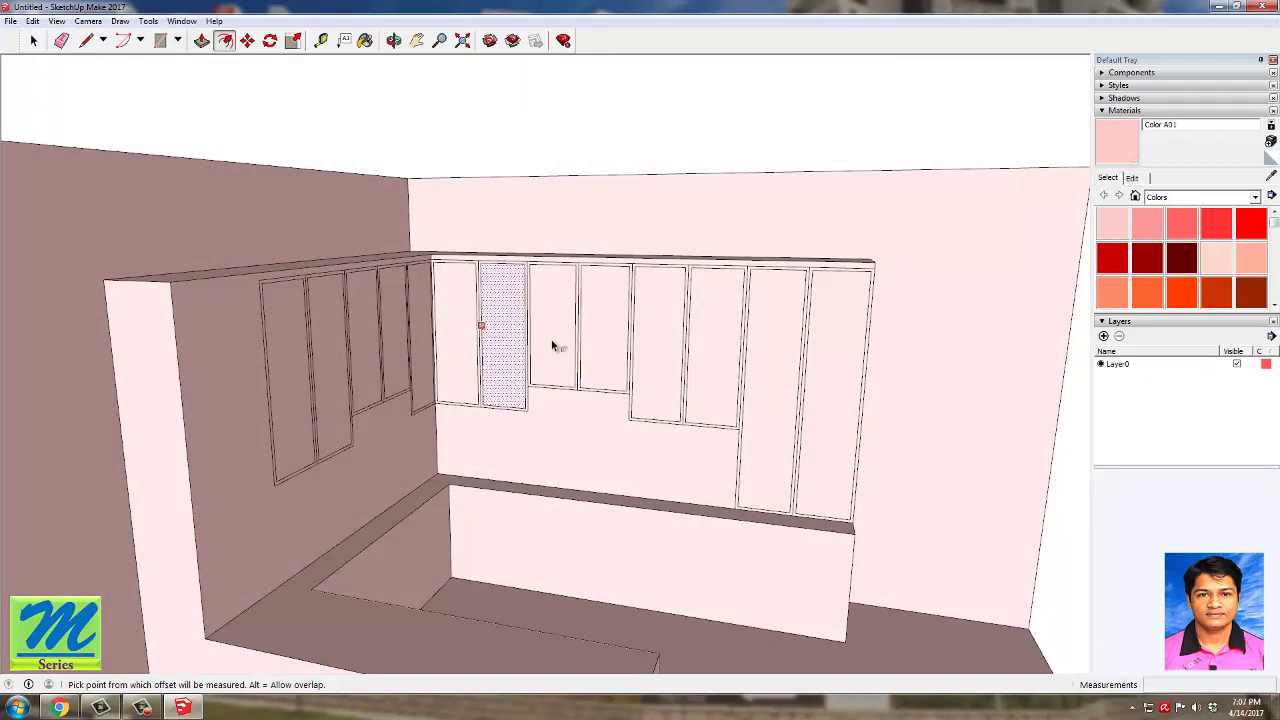
pyautogui.moveTo(552, 345); pyautogui.dragTo(366, 386, button='middle')
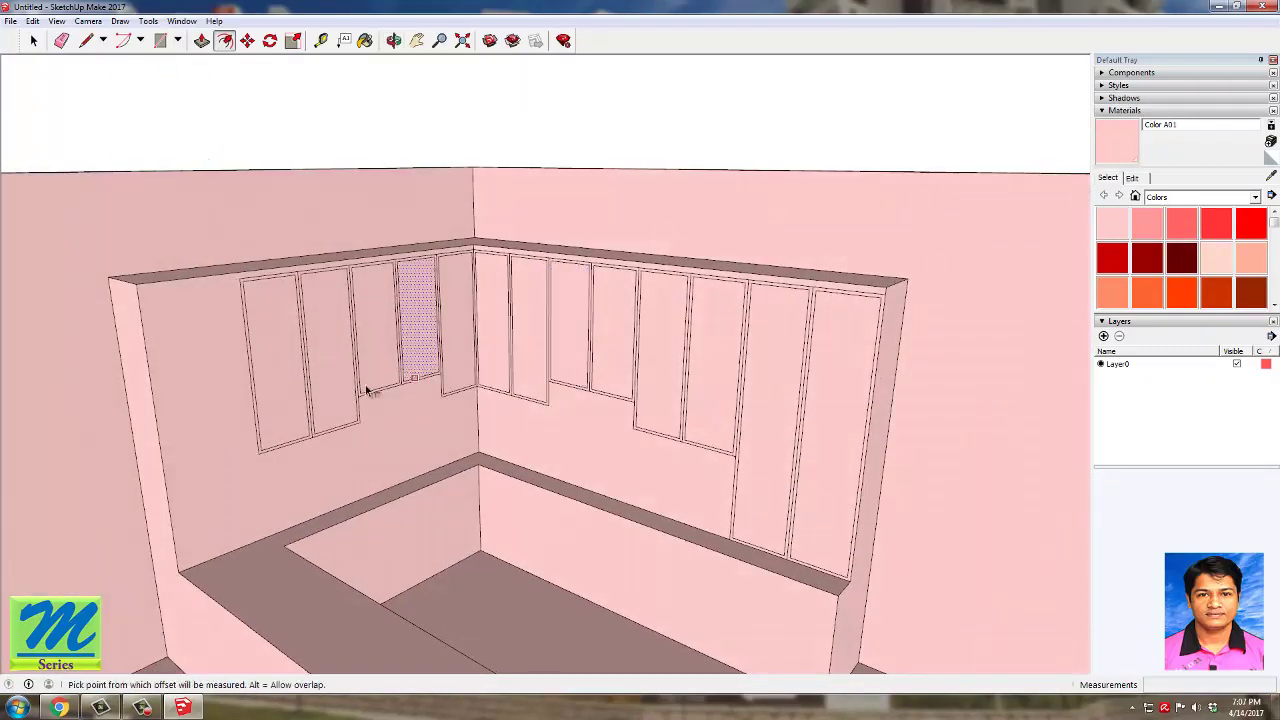
pyautogui.click(319, 41)
pyautogui.scroll(5, 738, 452)
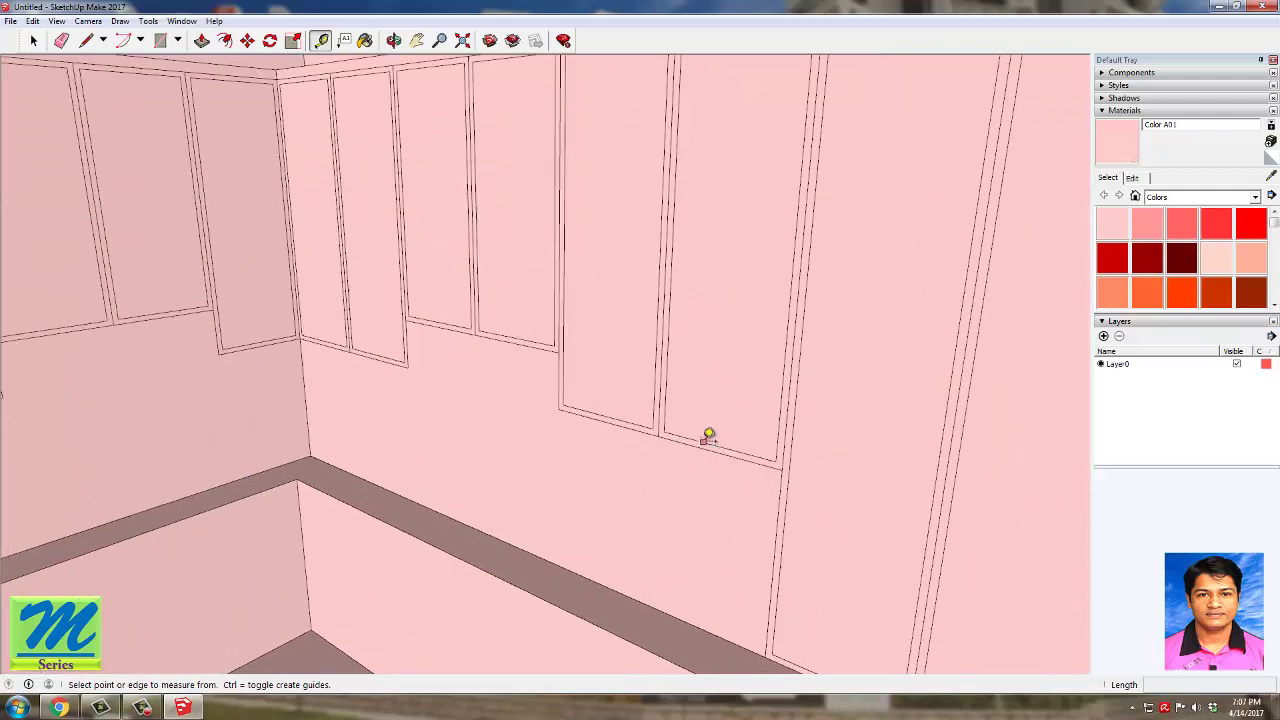
pyautogui.click(698, 441)
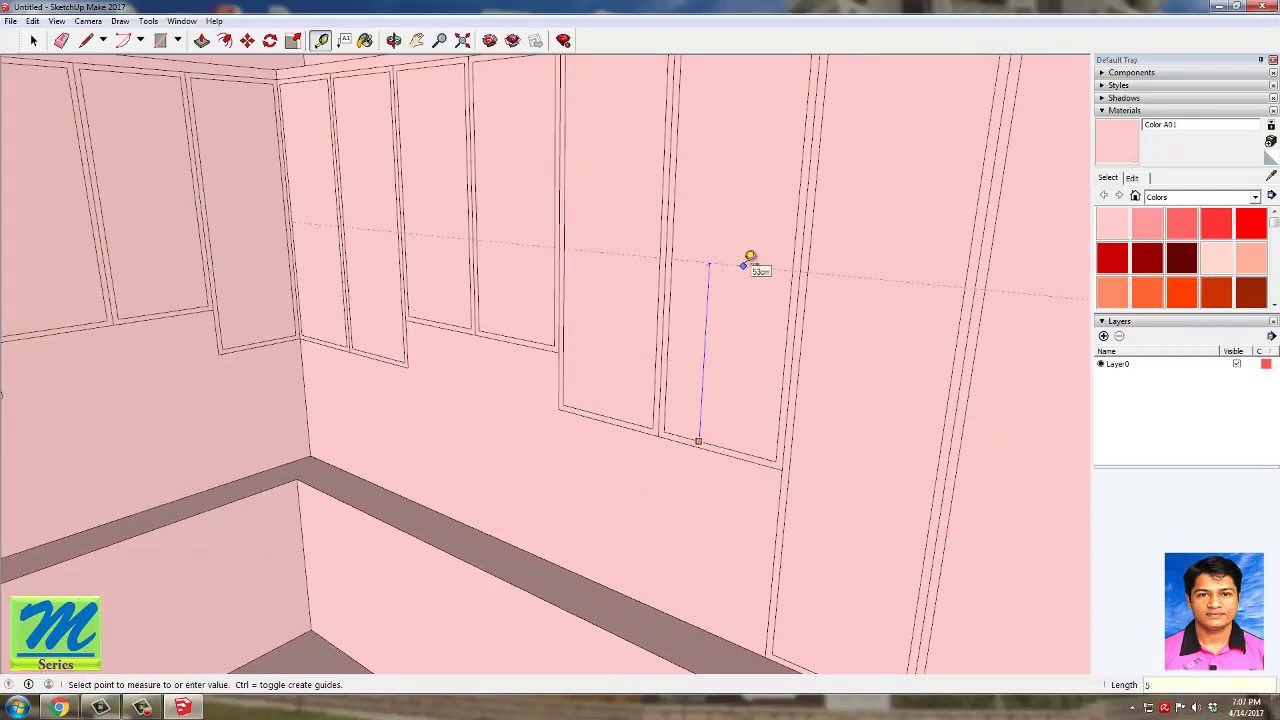
pyautogui.press('Return')
pyautogui.scroll(2, 750, 250)
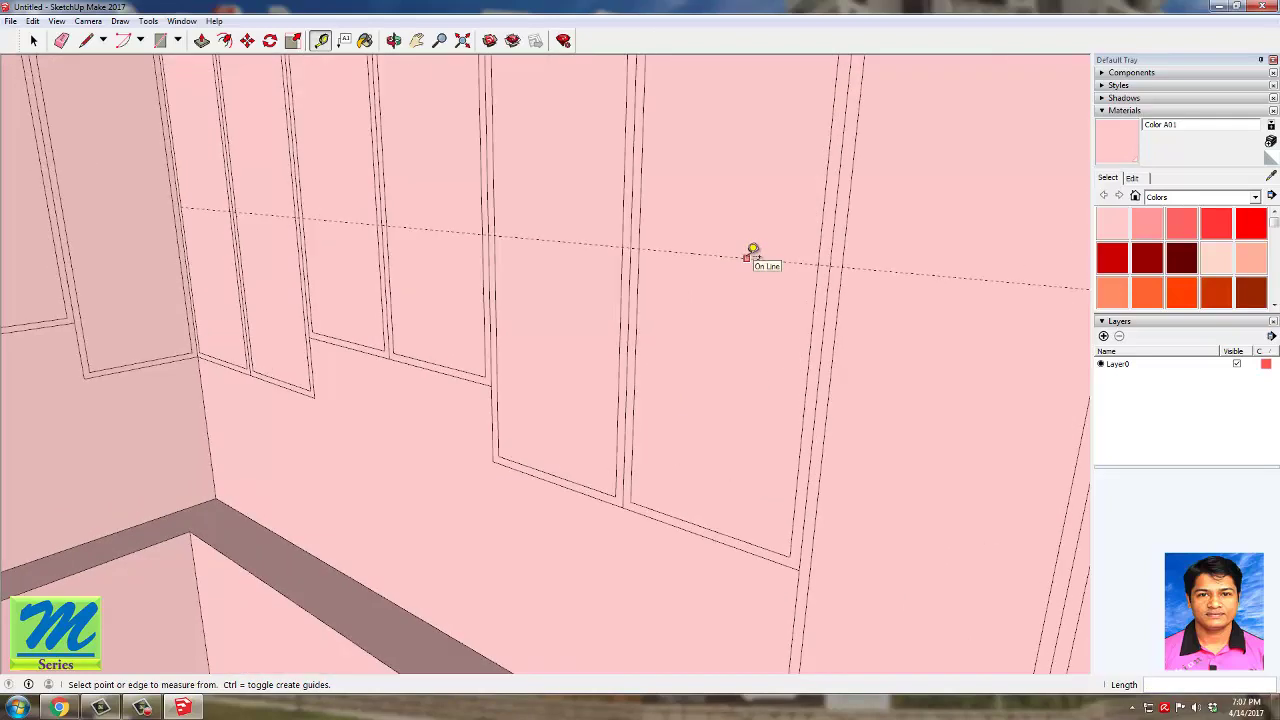
# Step: Add a second horizontal guide on the adjoining face 2 cm from the first guide
pyautogui.click(745, 257)
pyautogui.write('2')
pyautogui.press('Return')
pyautogui.scroll(-3, 740, 300)
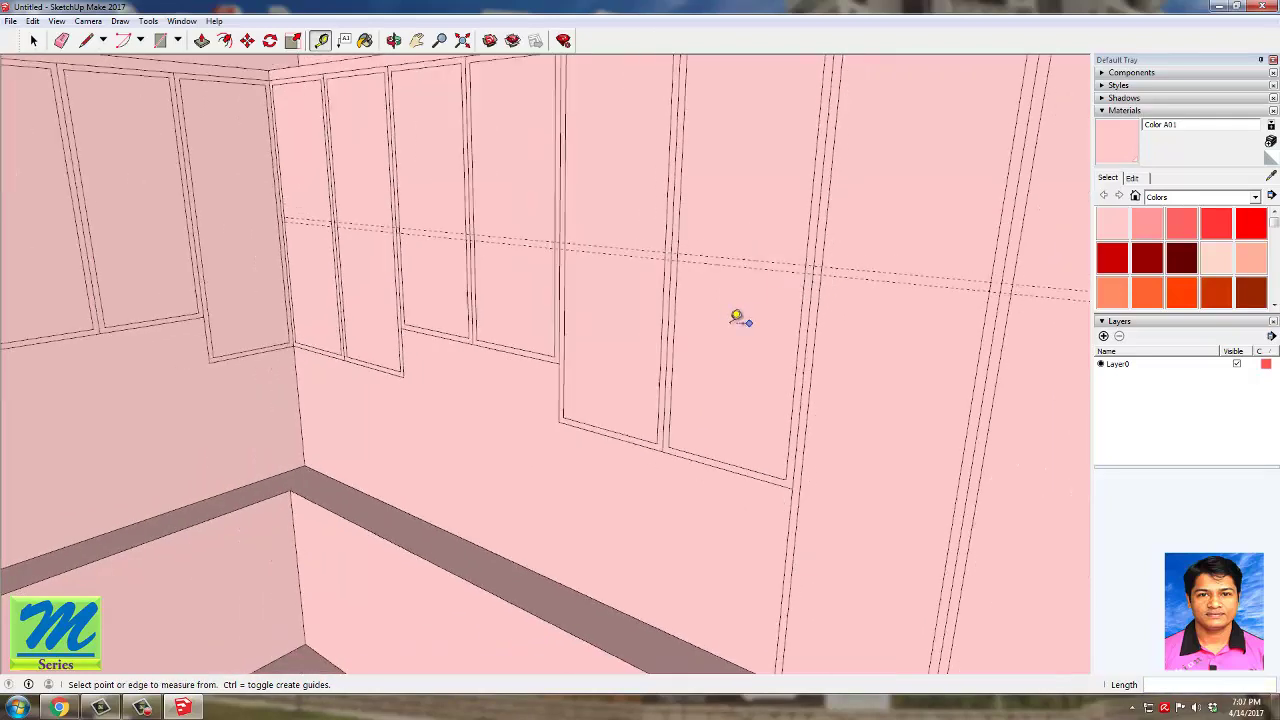
pyautogui.scroll(2, 262, 270)
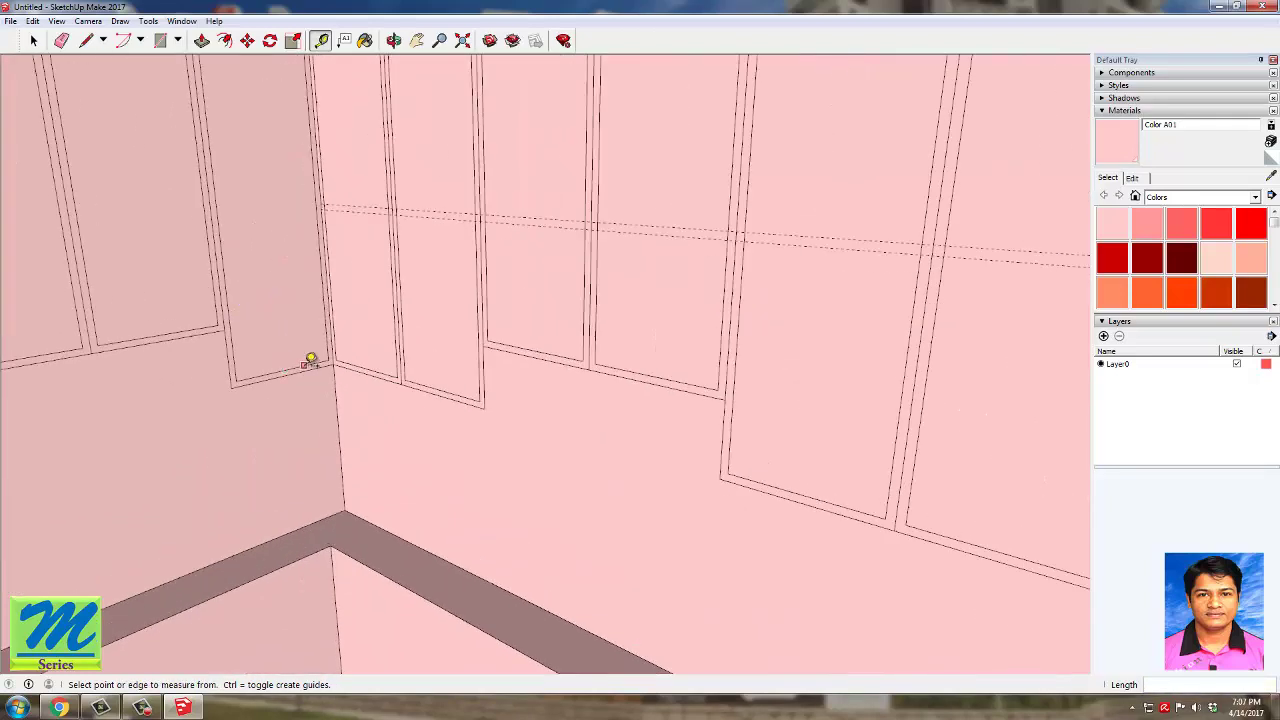
pyautogui.click(310, 360)
pyautogui.scroll(2, 325, 205)
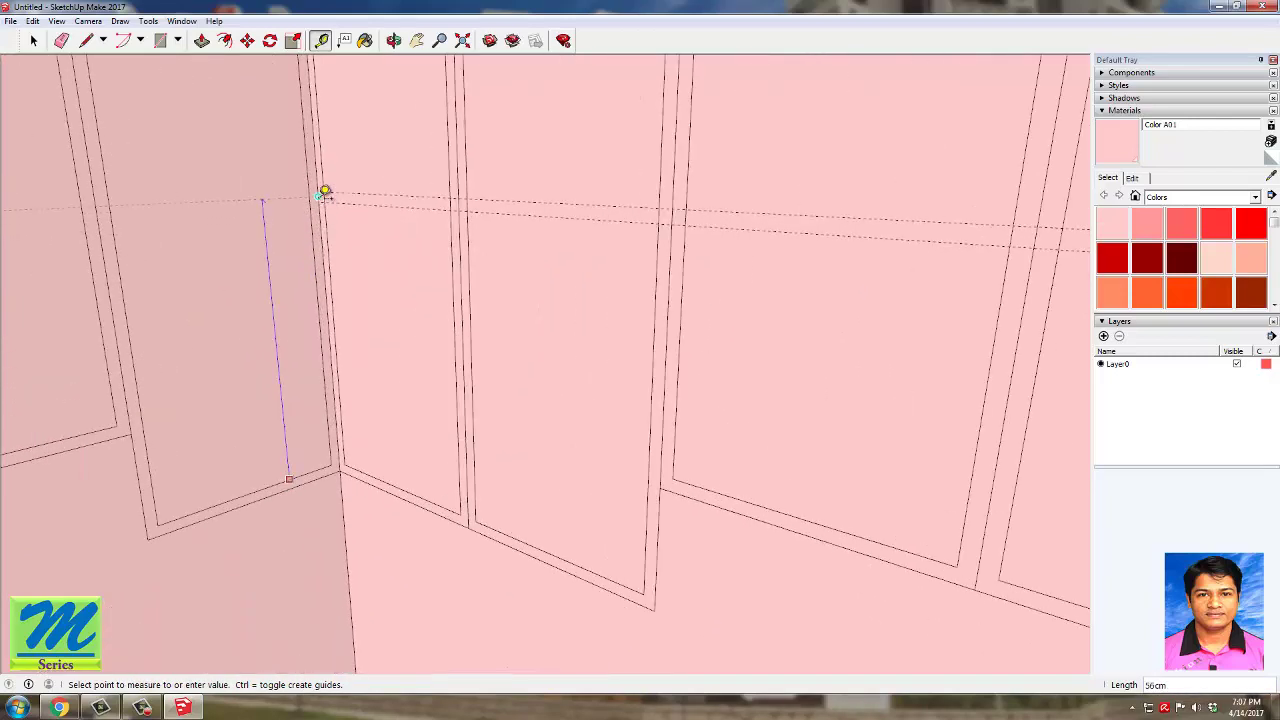
pyautogui.click(325, 192)
pyautogui.click(34, 21)
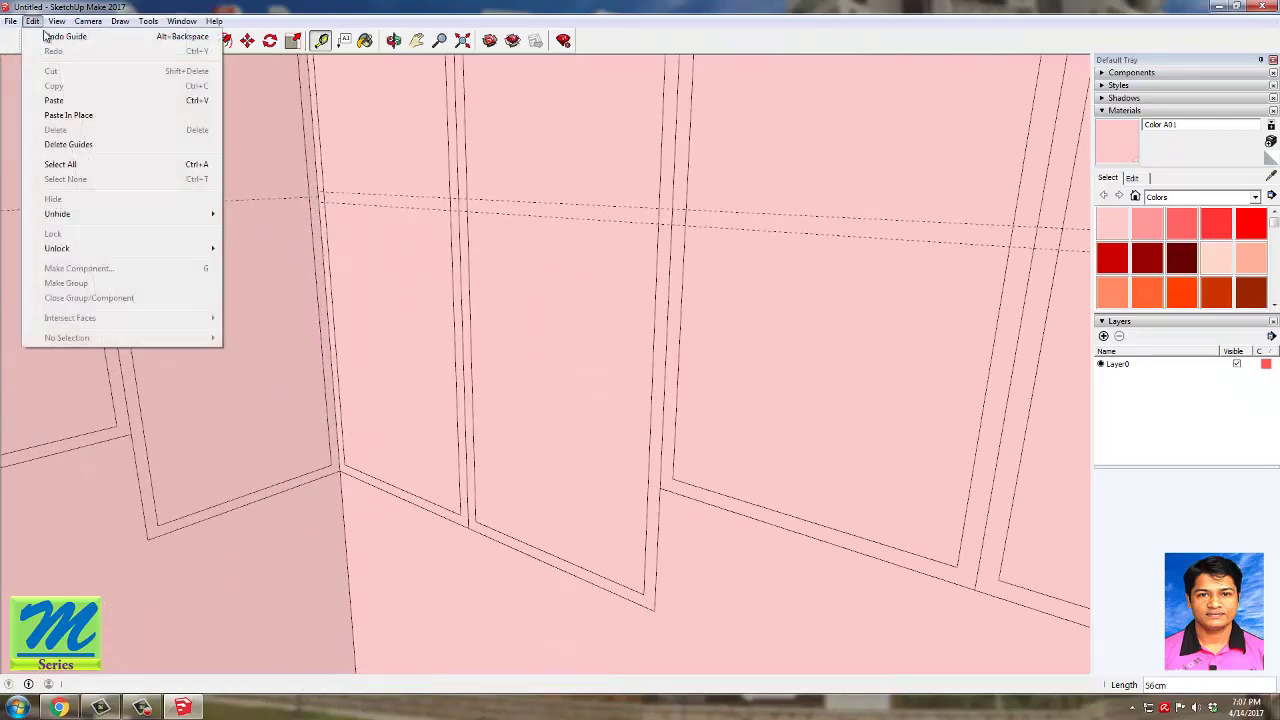
pyautogui.click(50, 34)
# Step: Place two horizontal guides across the first face, meeting the adjoining face's pair of guides at the inner corner
pyautogui.click(320, 464)
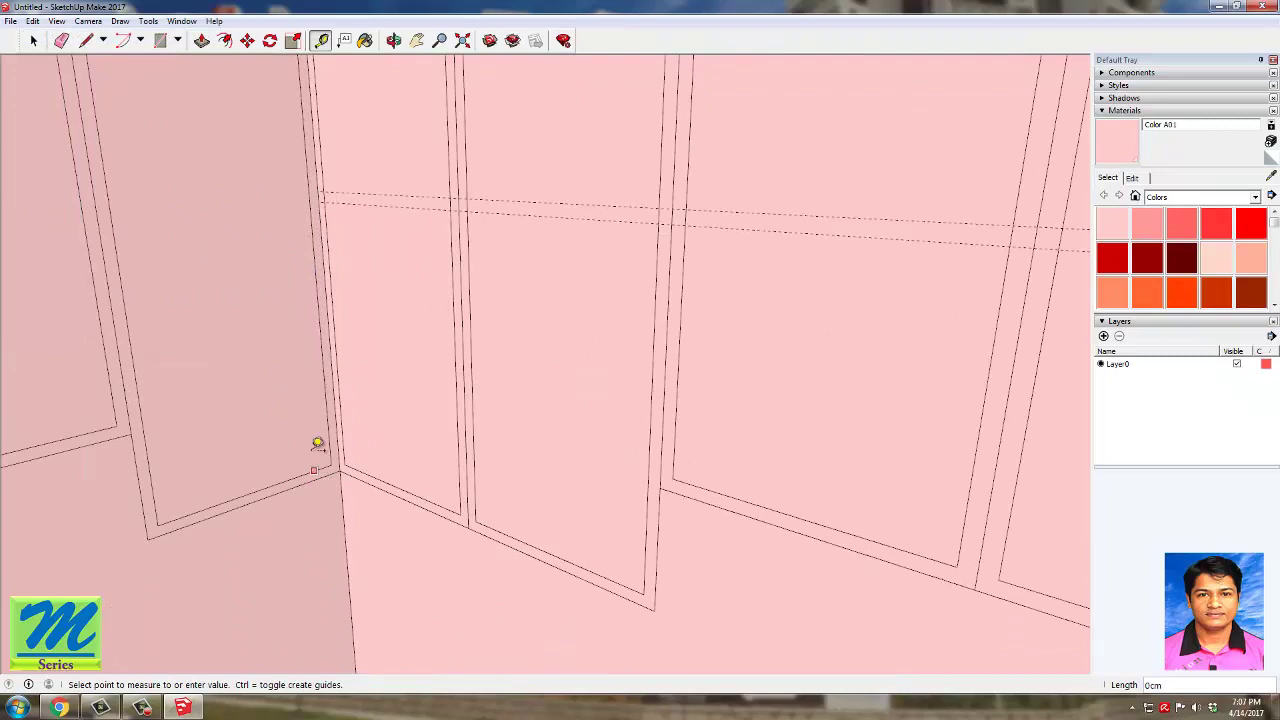
pyautogui.click(327, 194)
pyautogui.click(325, 188)
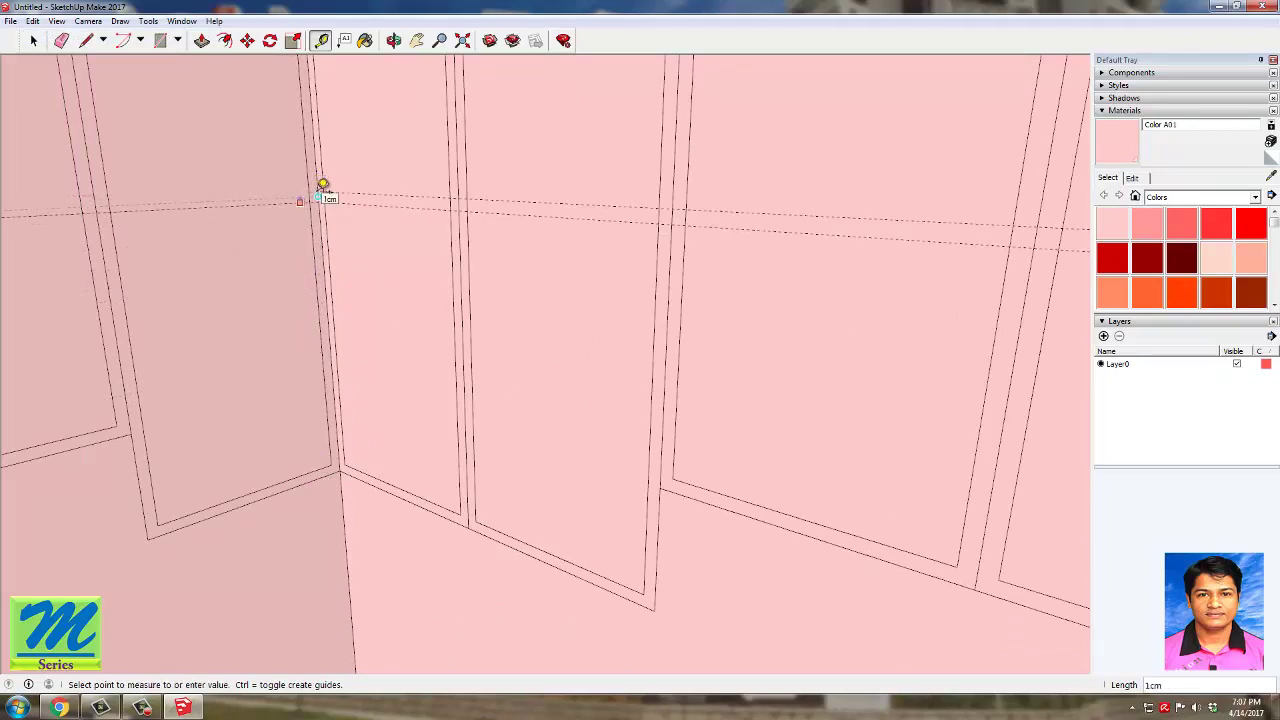
pyautogui.scroll(3, 322, 186)
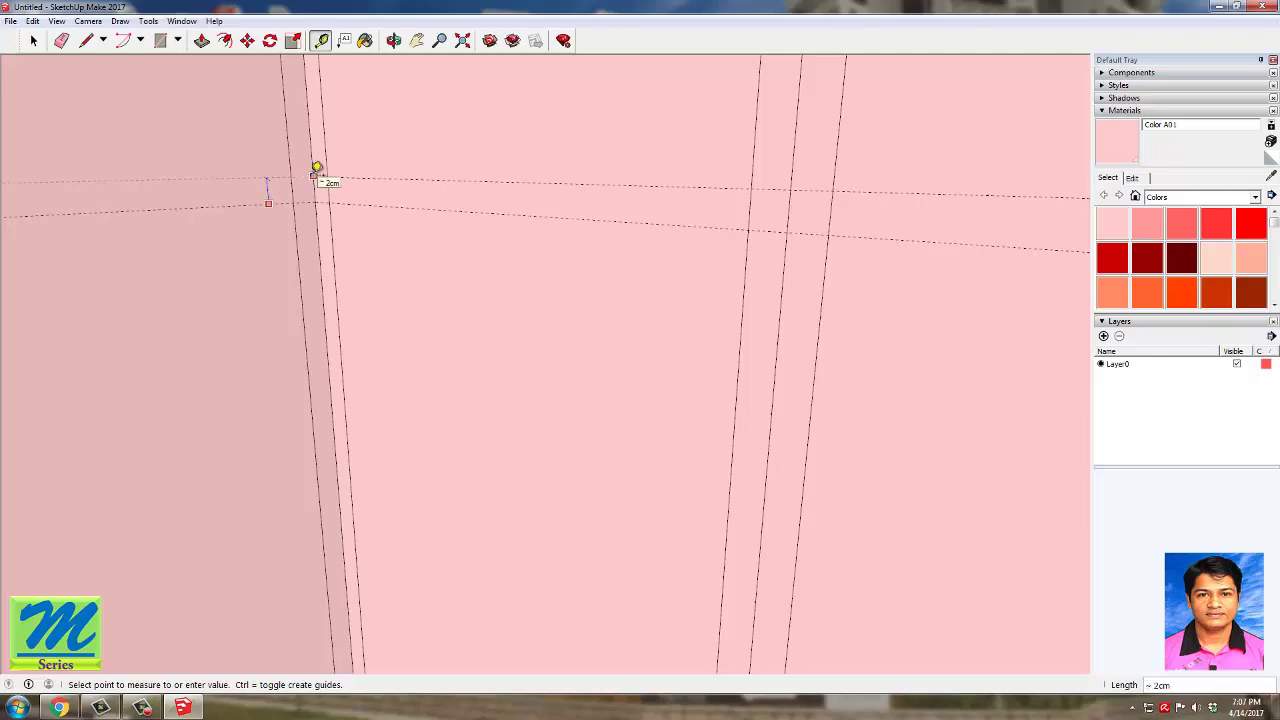
pyautogui.press('space')
# Step: Draw a thin rectangle between the two guides across the two outermost panels on the first face
pyautogui.scroll(-10, 497, 231)
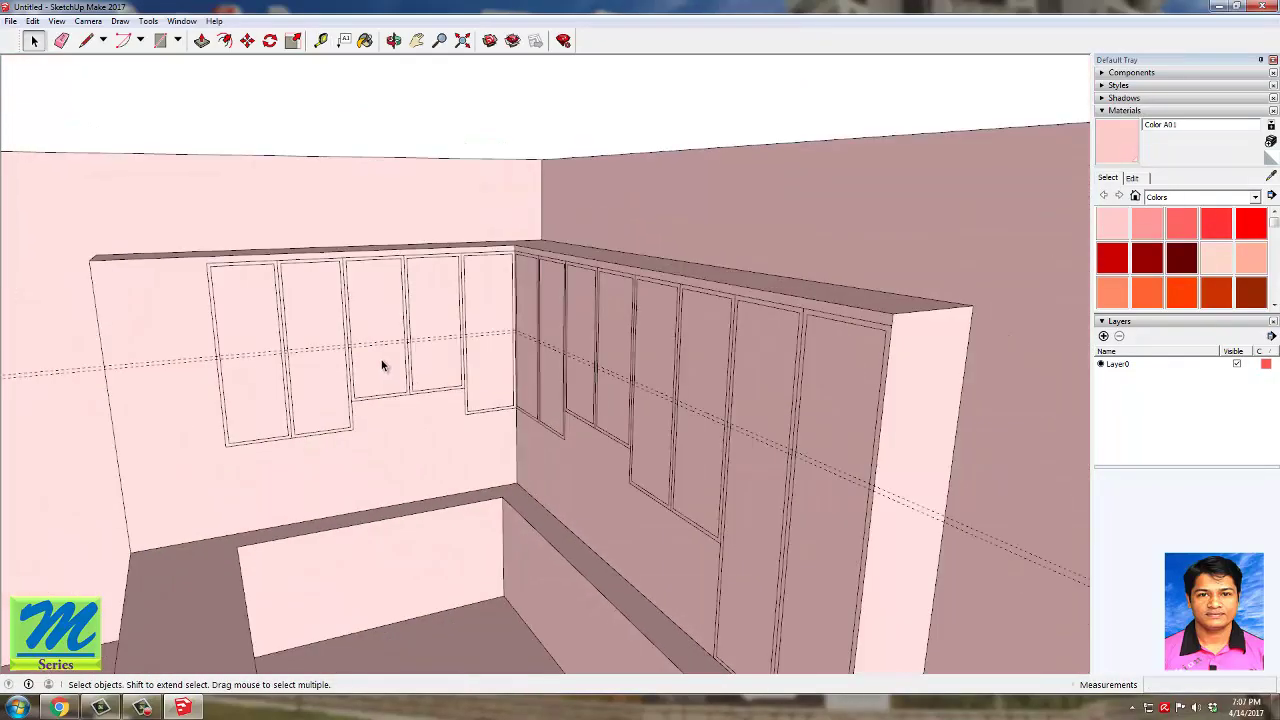
pyautogui.moveTo(382, 365); pyautogui.dragTo(340, 331, button='middle')
pyautogui.scroll(3, 279, 364)
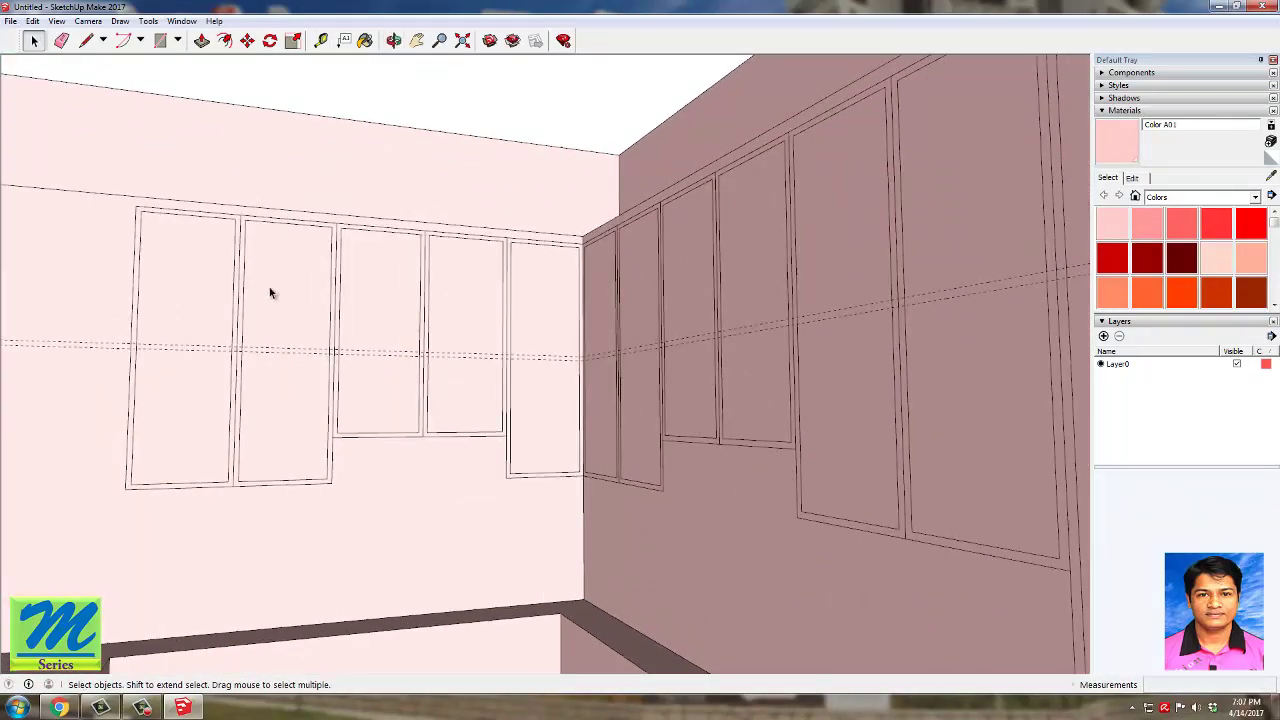
pyautogui.scroll(-6, 211, 281)
pyautogui.moveTo(222, 385); pyautogui.dragTo(300, 420, button='middle')
pyautogui.scroll(4, 94, 325)
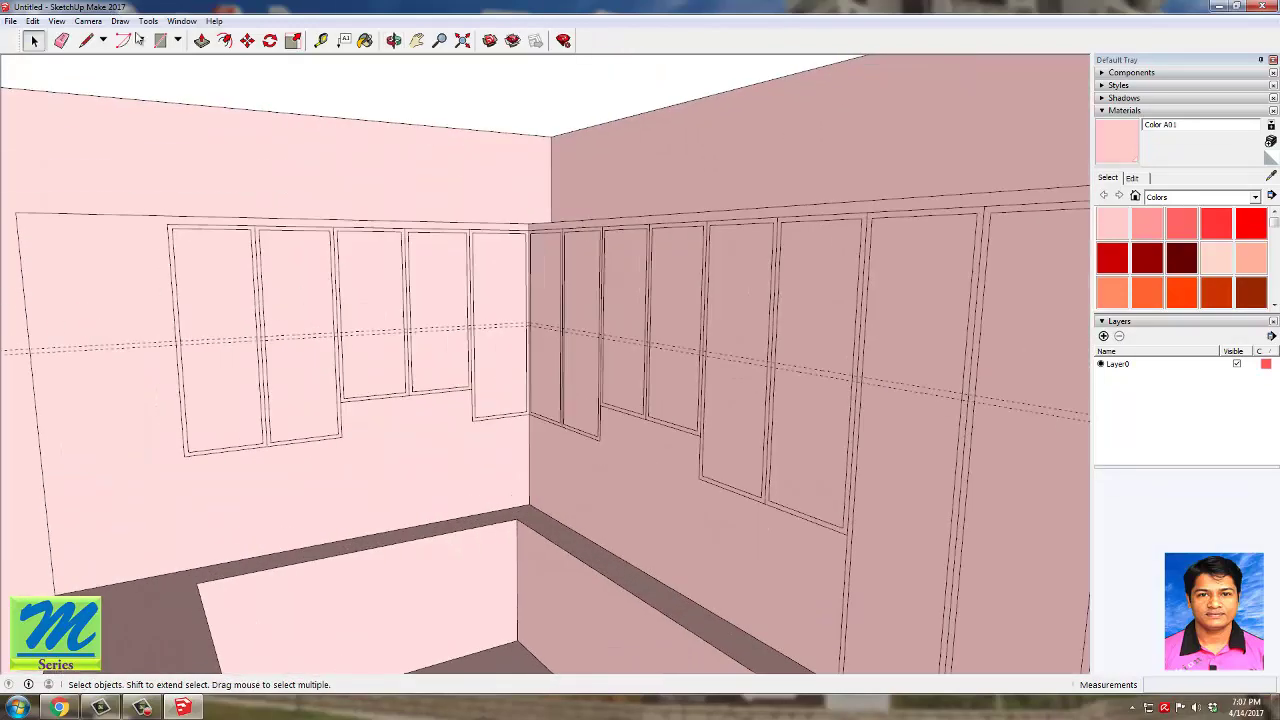
pyautogui.click(160, 40)
pyautogui.scroll(5, 172, 352)
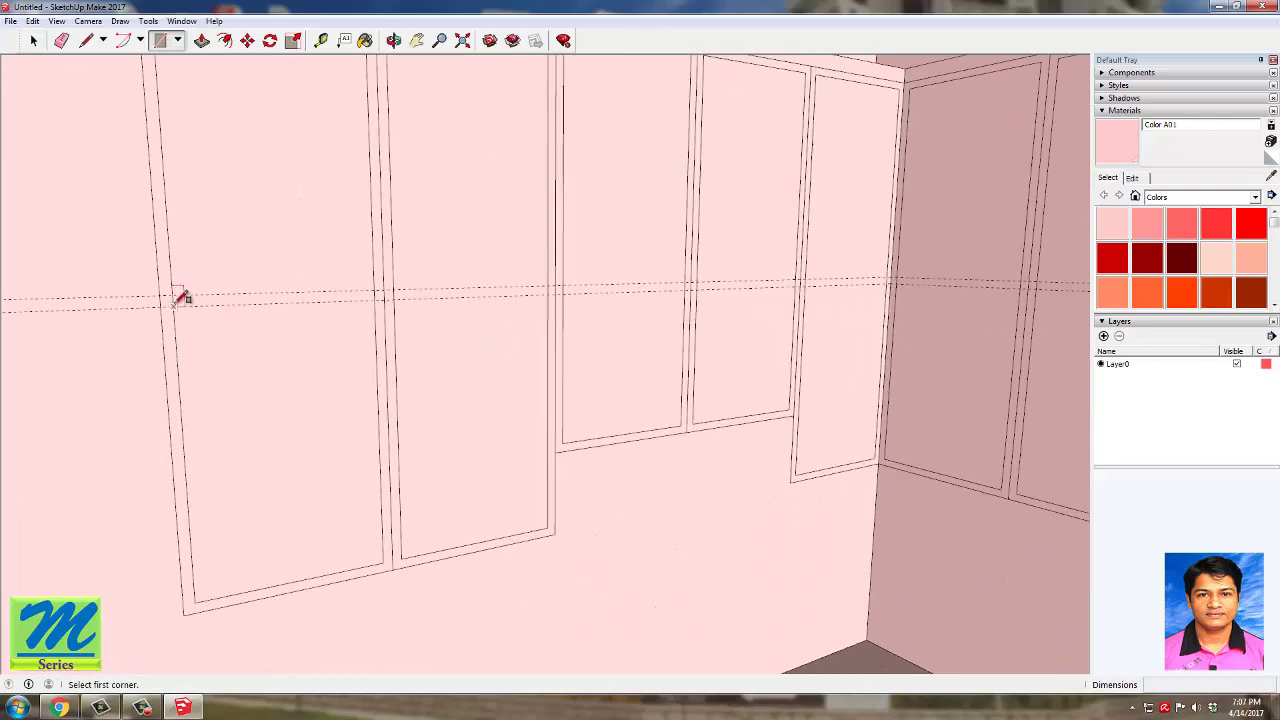
pyautogui.click(172, 296)
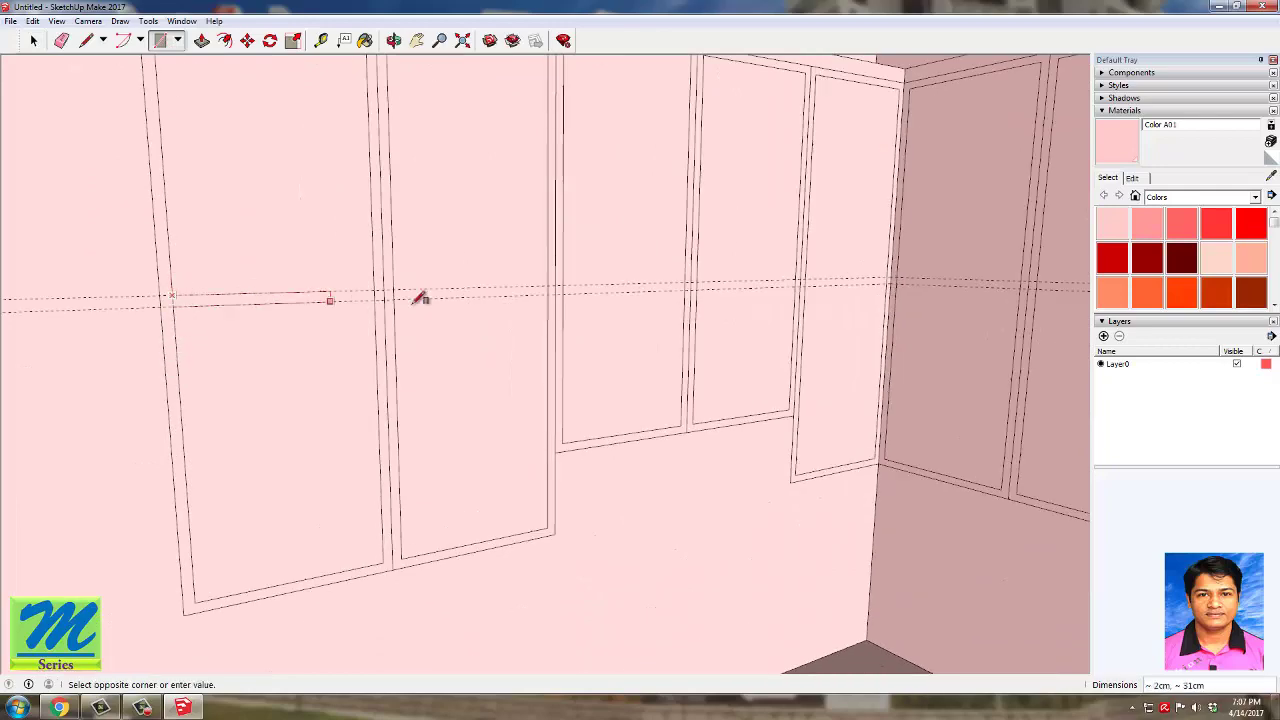
pyautogui.click(548, 295)
# Step: Draw thin rectangles between the guides across the first face's corner panel and the adjoining face's first two panels
pyautogui.scroll(-5, 115, 268)
pyautogui.scroll(-2, 503, 236)
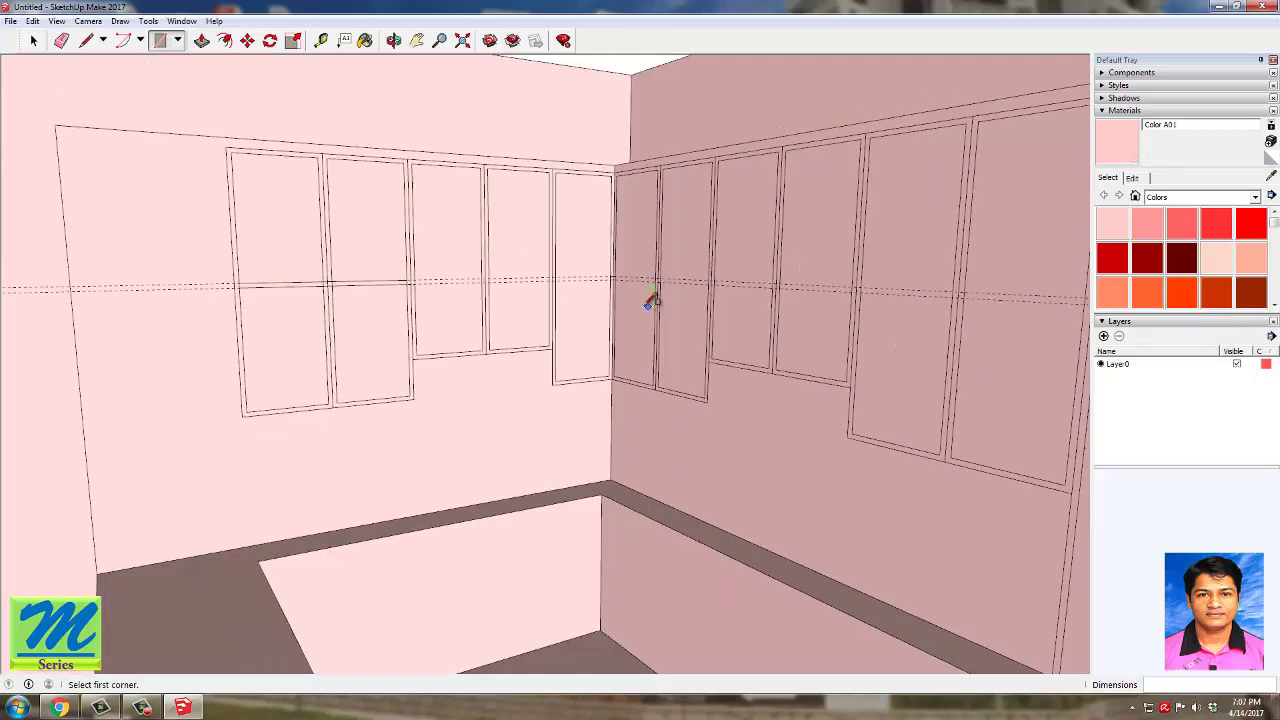
pyautogui.scroll(5, 610, 298)
pyautogui.click(494, 258)
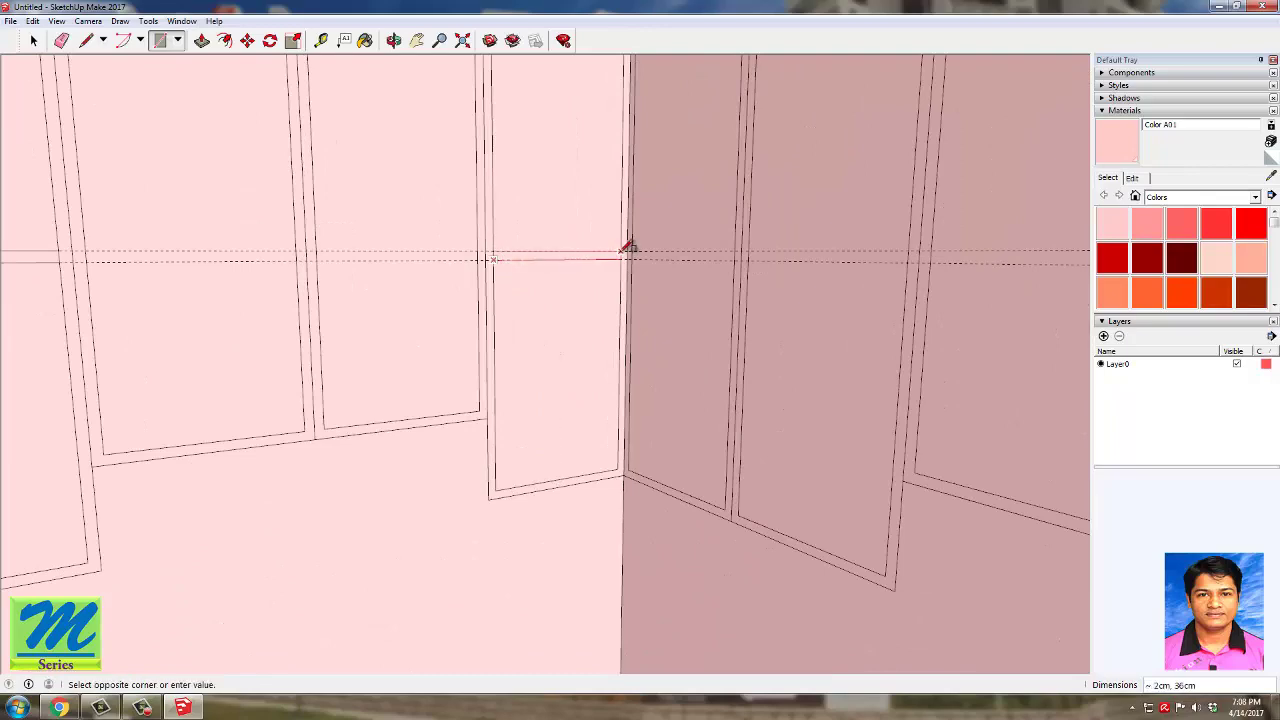
pyautogui.click(624, 258)
pyautogui.click(633, 251)
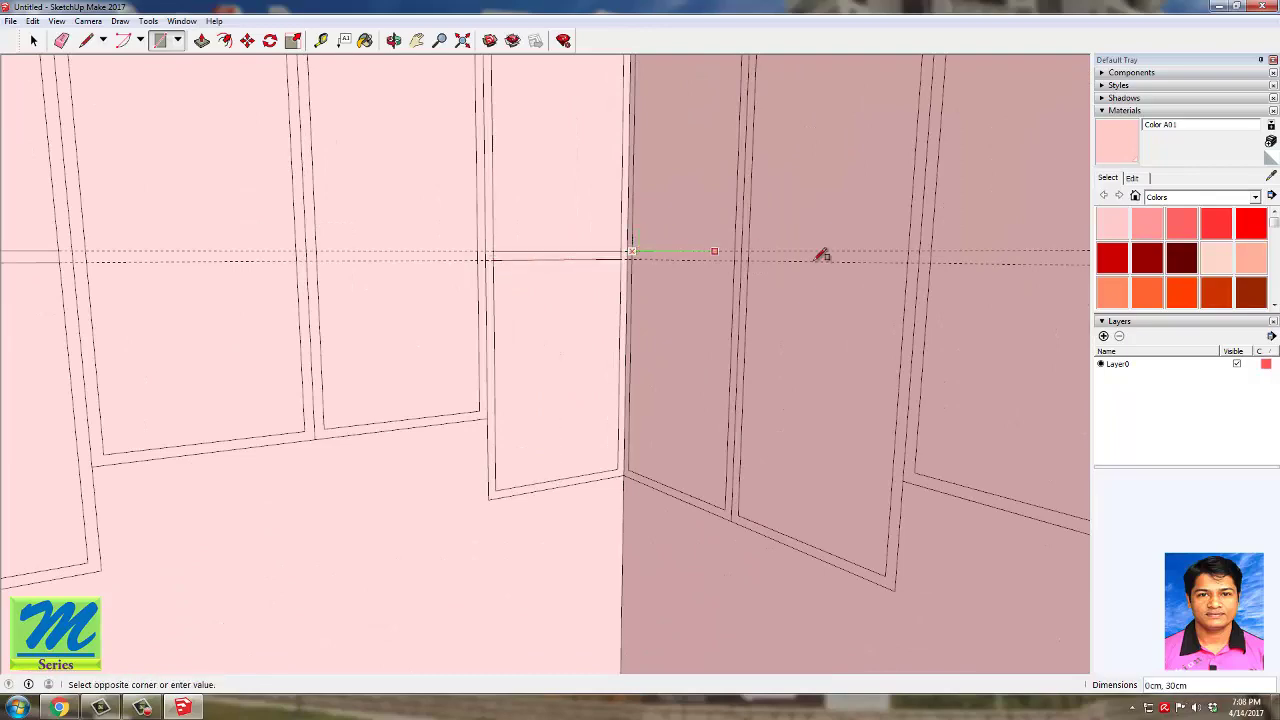
pyautogui.click(913, 258)
# Step: Draw a 2 cm by 76 cm rectangle between the guides across the adjoining face's third and fourth panels from the corner
pyautogui.moveTo(914, 257); pyautogui.dragTo(586, 287, button='middle')
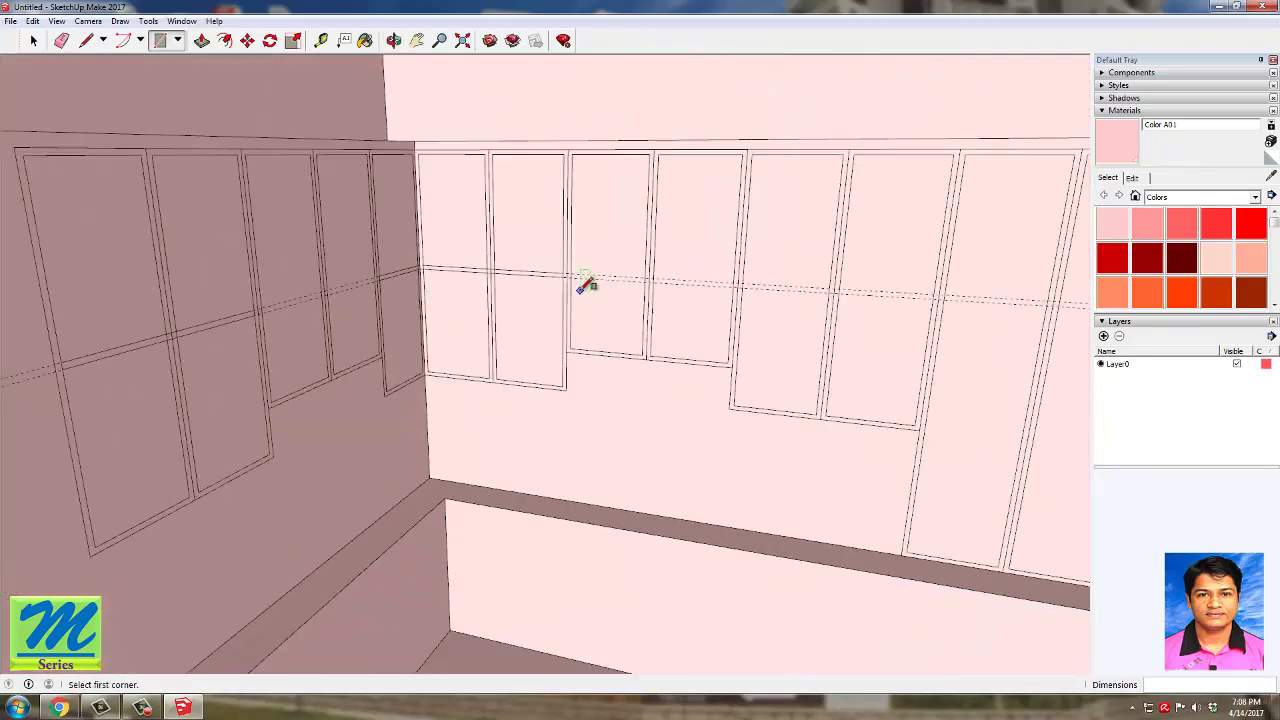
pyautogui.scroll(2, 582, 288)
pyautogui.scroll(-3, 550, 273)
pyautogui.scroll(2, 605, 257)
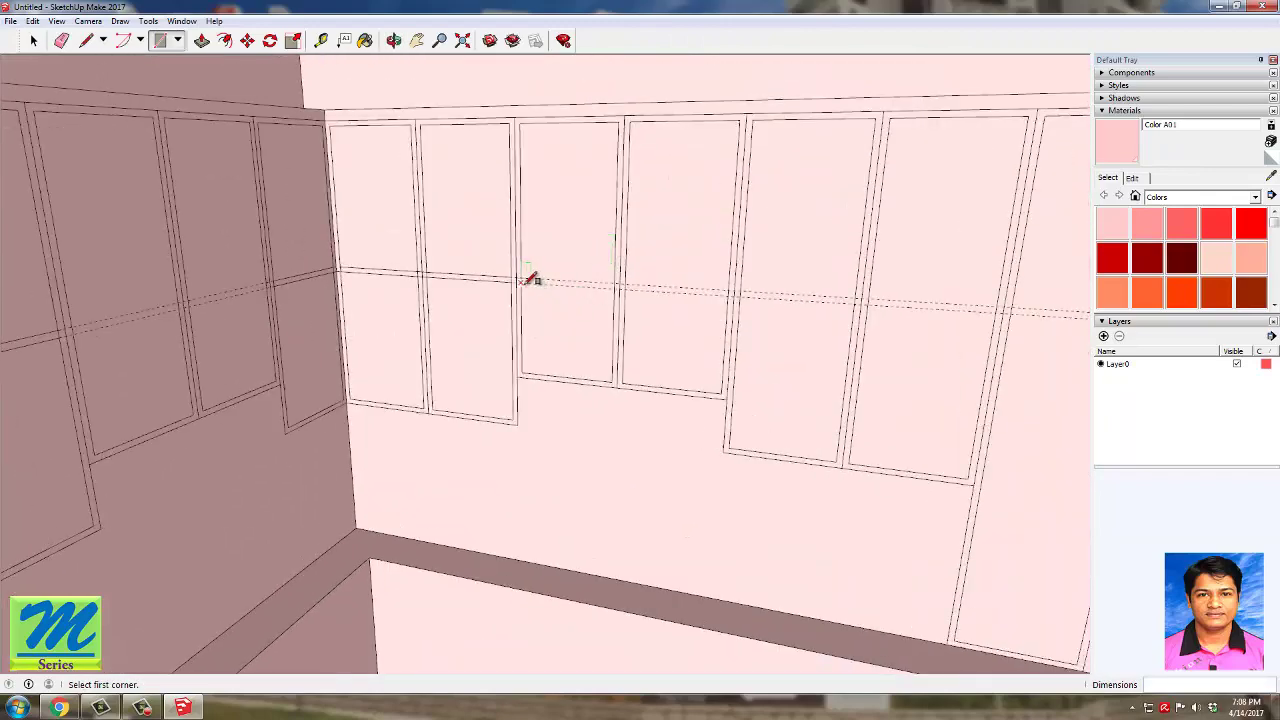
pyautogui.click(532, 281)
pyautogui.scroll(4, 735, 287)
pyautogui.click(698, 268)
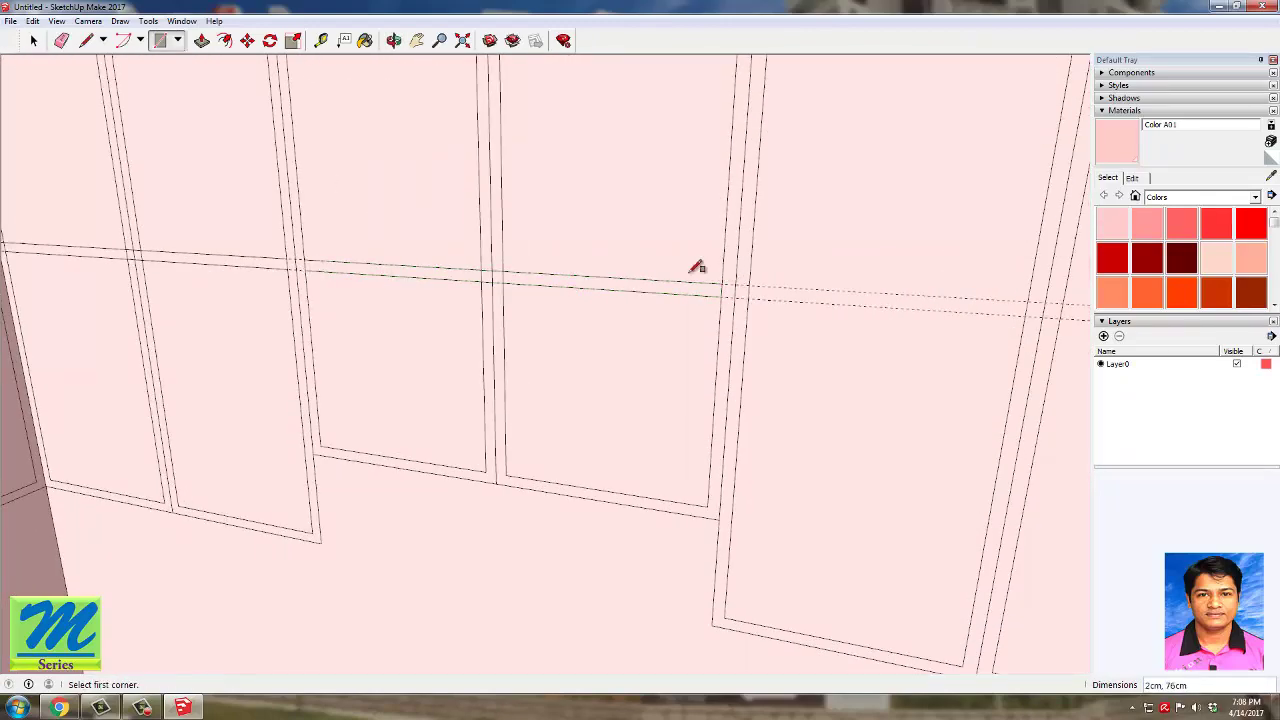
# Step: Draw a 2 cm by 76 cm rectangle between the guides across the adjoining face's fifth and sixth panels
pyautogui.scroll(-2, 699, 280)
pyautogui.click(470, 266)
pyautogui.scroll(-3, 794, 286)
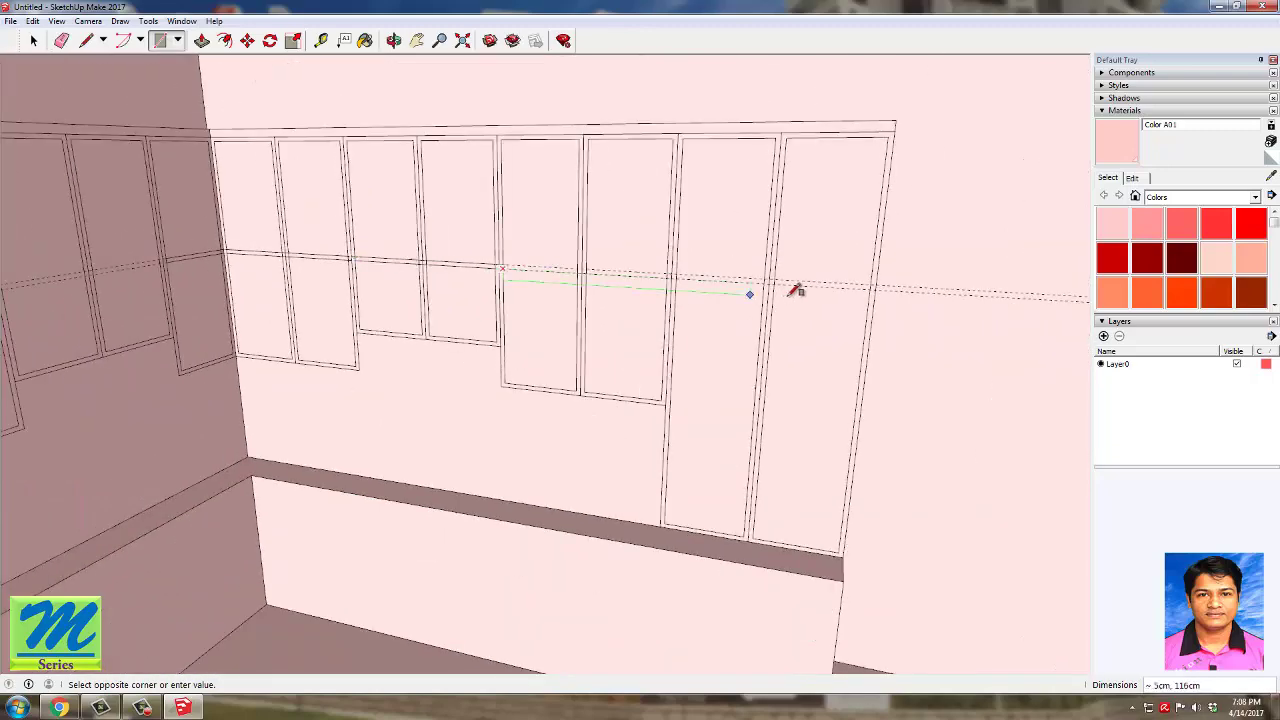
pyautogui.scroll(3, 677, 277)
pyautogui.click(679, 257)
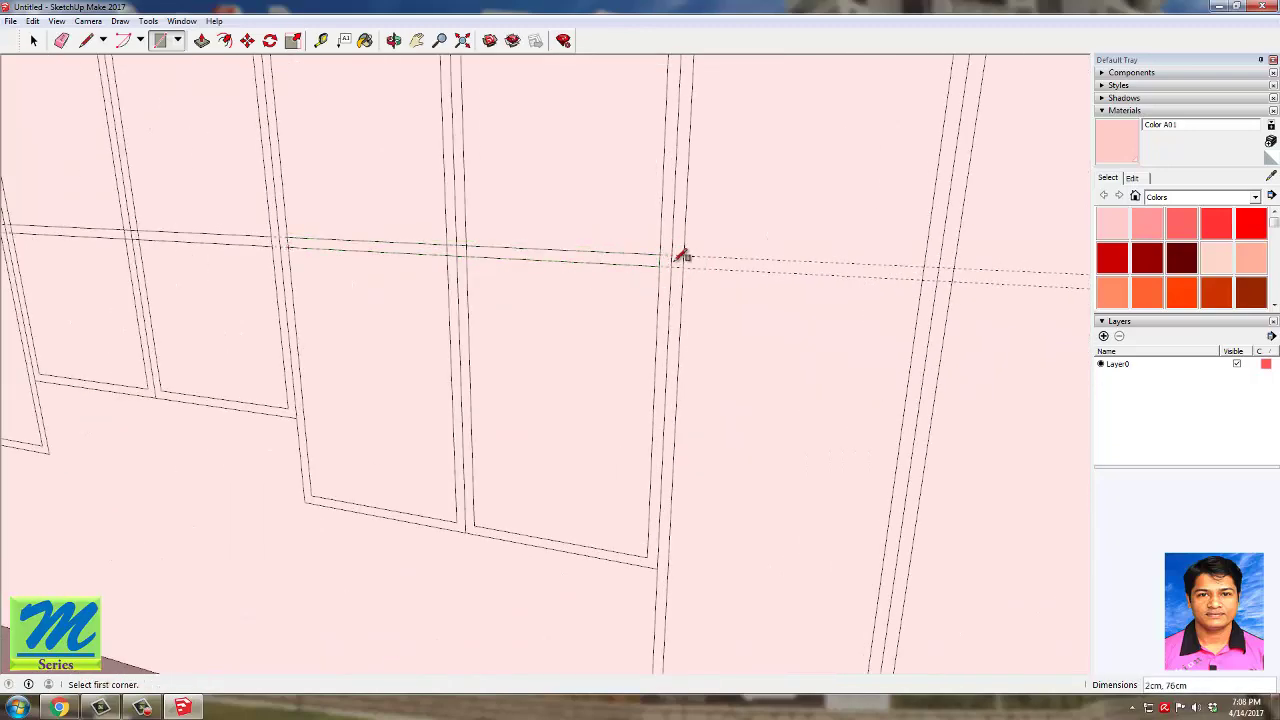
# Step: Draw a thin rectangle between the guides across the two tall end panels on the adjoining face
pyautogui.click(685, 262)
pyautogui.scroll(-3, 443, 283)
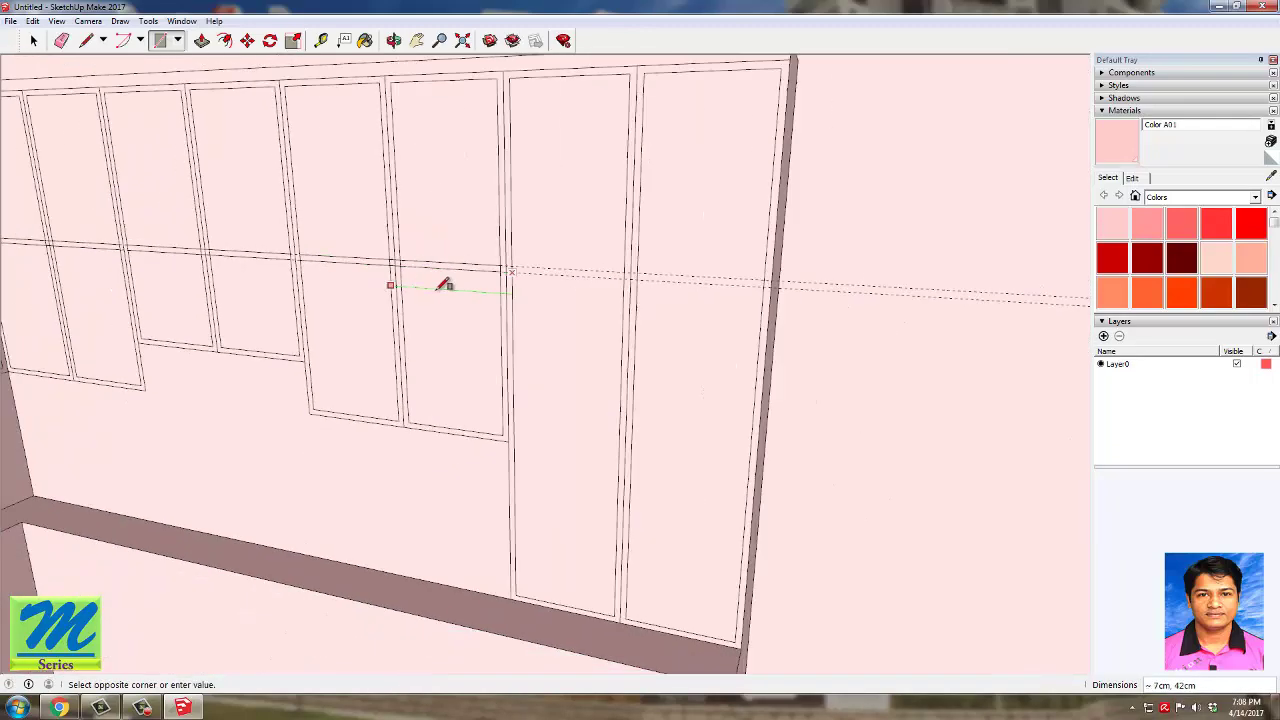
pyautogui.scroll(3, 760, 276)
pyautogui.click(781, 269)
pyautogui.scroll(-4, 628, 206)
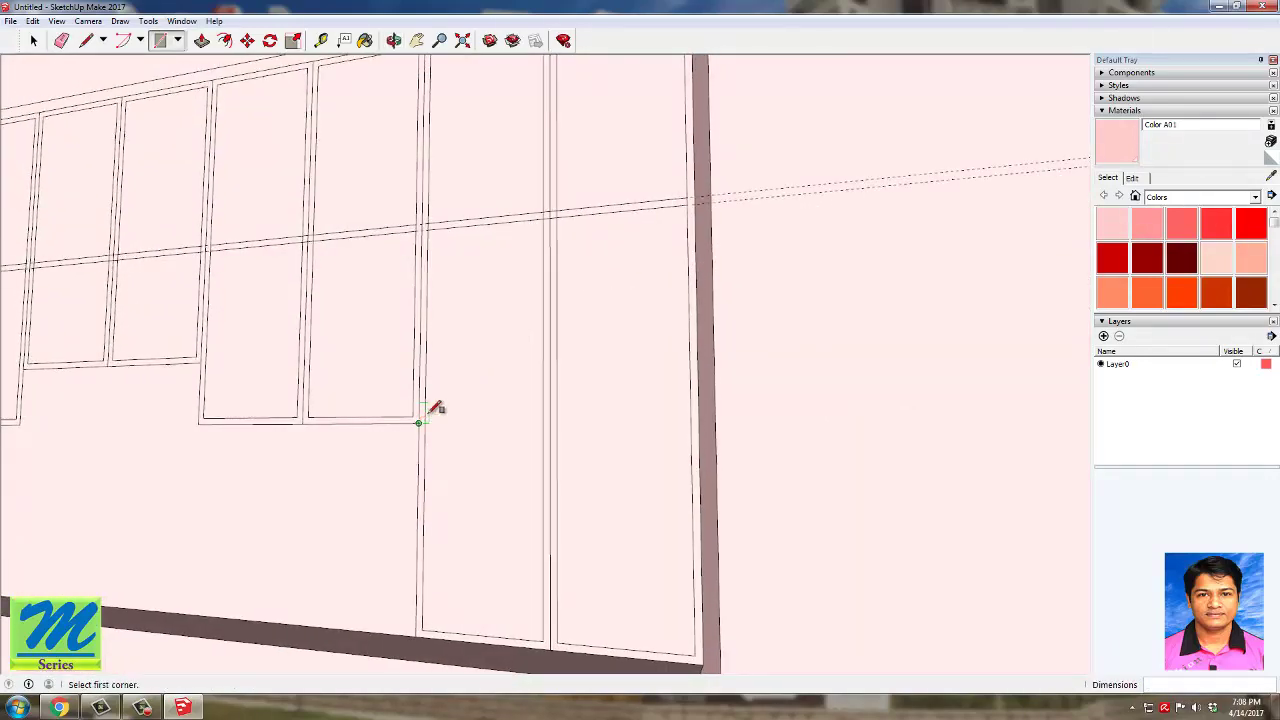
# Step: Draw two parallel horizontal lines about 78 cm long across the two tall end panels, continuing the neighbouring panels' bottom rail
pyautogui.click(85, 40)
pyautogui.scroll(3, 417, 420)
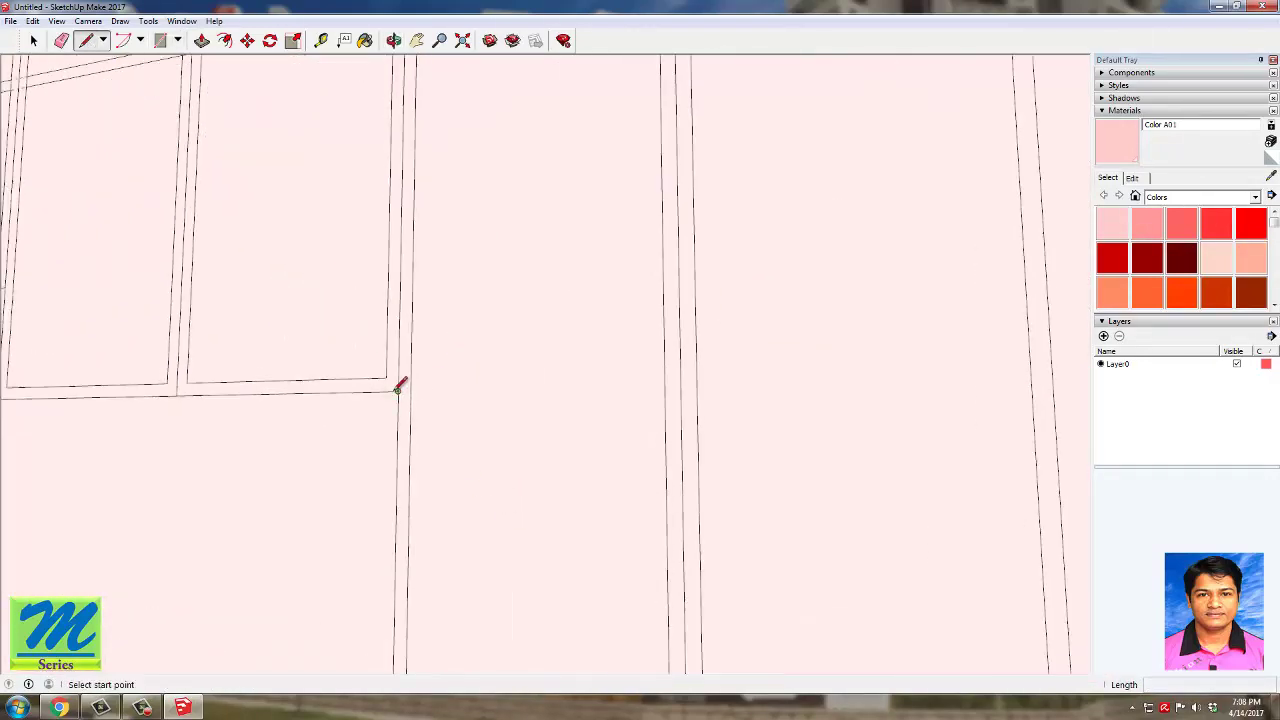
pyautogui.click(398, 392)
pyautogui.scroll(-1, 688, 410)
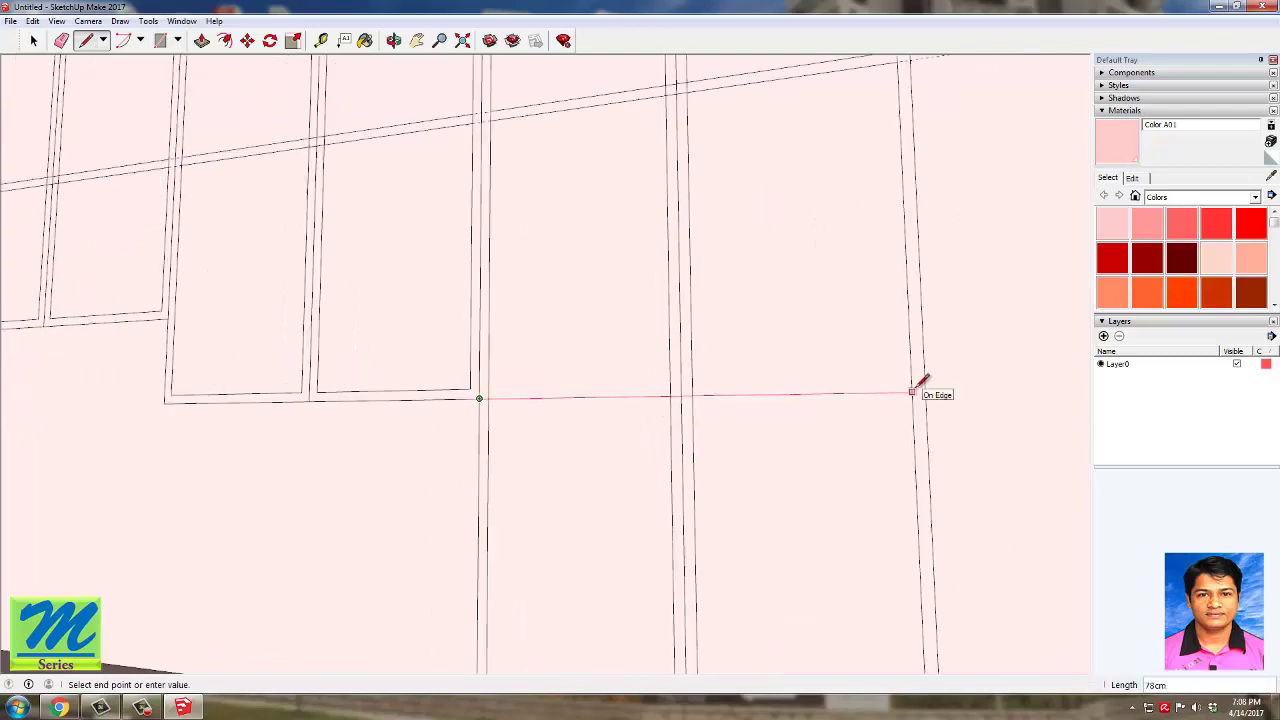
pyautogui.click(912, 391)
pyautogui.click(470, 389)
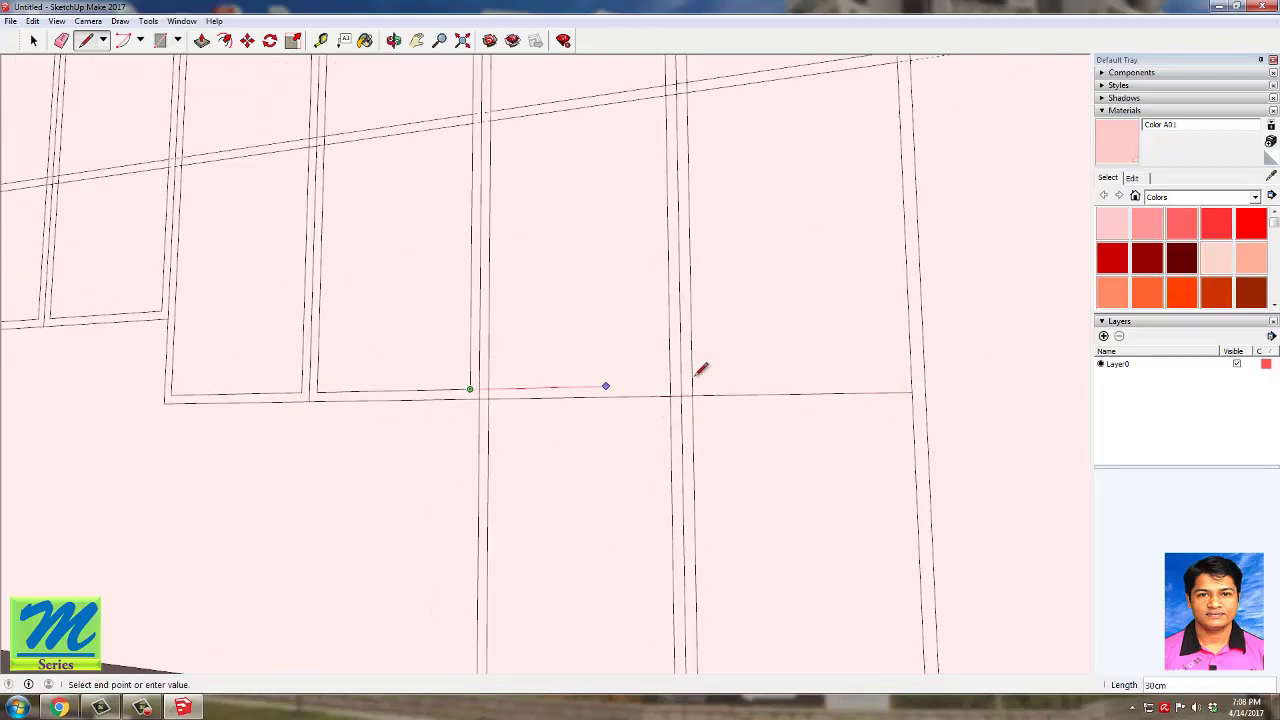
pyautogui.click(912, 380)
pyautogui.press('space')
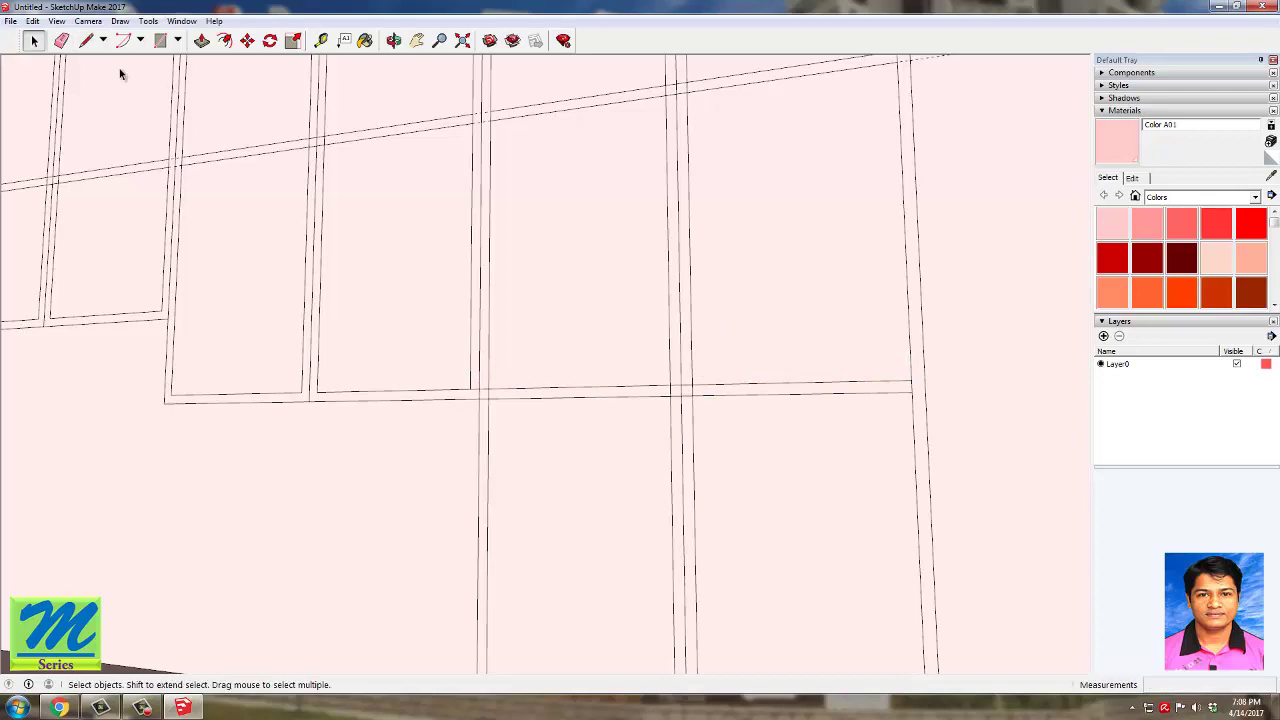
# Step: Erase the surplus line segments where the new lower rail crosses the vertical stiles of the two tall end panels
pyautogui.click(62, 41)
pyautogui.scroll(3, 466, 400)
pyautogui.scroll(1, 472, 395)
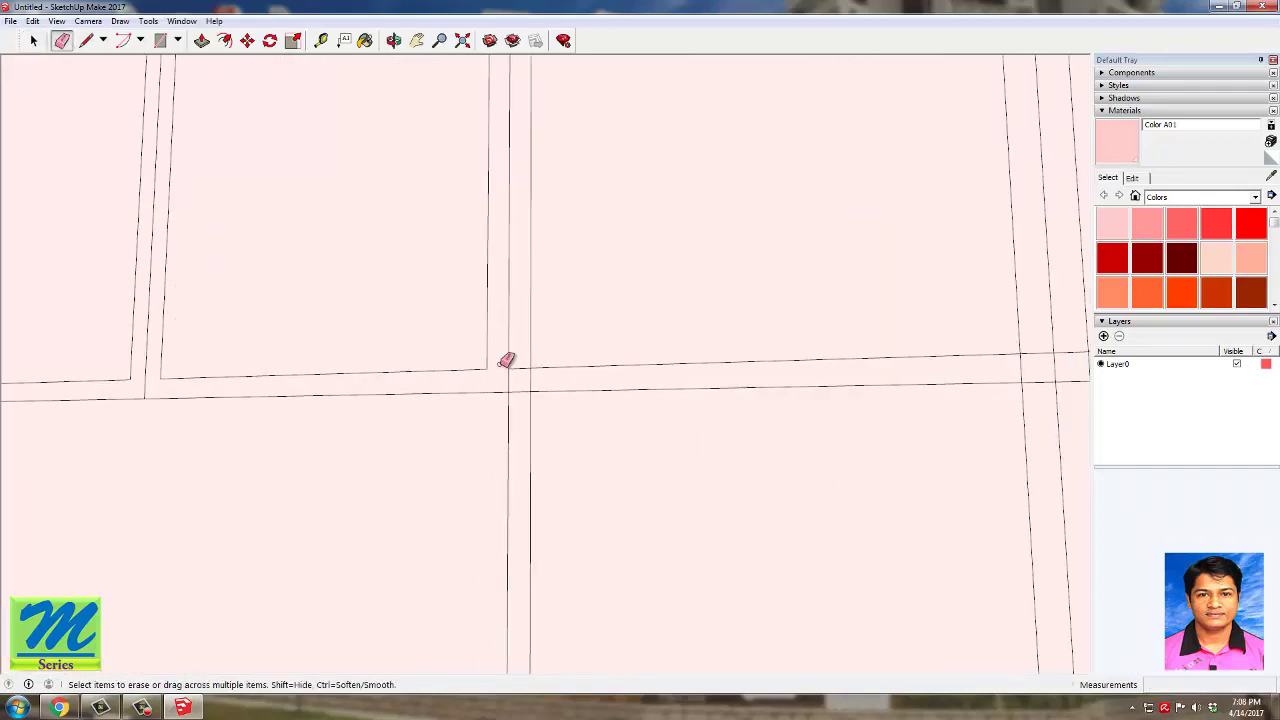
pyautogui.scroll(-2, 524, 362)
pyautogui.moveTo(283, 346); pyautogui.dragTo(541, 389, button='middle')
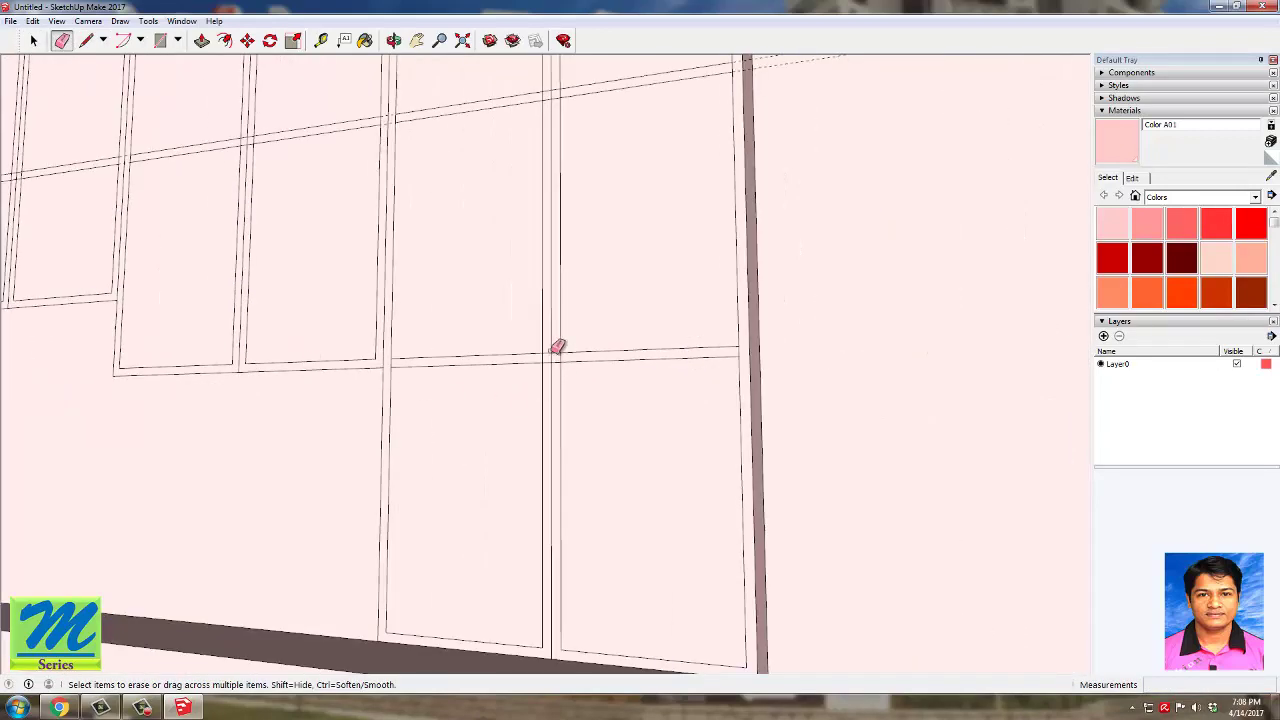
pyautogui.moveTo(557, 346); pyautogui.dragTo(562, 370)
pyautogui.scroll(-2, 580, 391)
pyautogui.moveTo(580, 391)
pyautogui.mouseDown(button='middle')
pyautogui.moveTo(529, 274)
pyautogui.moveTo(569, 309)
pyautogui.mouseUp(button='middle')
pyautogui.scroll(3, 573, 320)
pyautogui.moveTo(572, 323)
pyautogui.mouseDown()
pyautogui.moveTo(588, 295)
pyautogui.moveTo(572, 386)
pyautogui.mouseUp()
pyautogui.moveTo(572, 386)
pyautogui.mouseDown(button='middle')
pyautogui.moveTo(513, 326)
pyautogui.moveTo(350, 313)
pyautogui.mouseUp(button='middle')
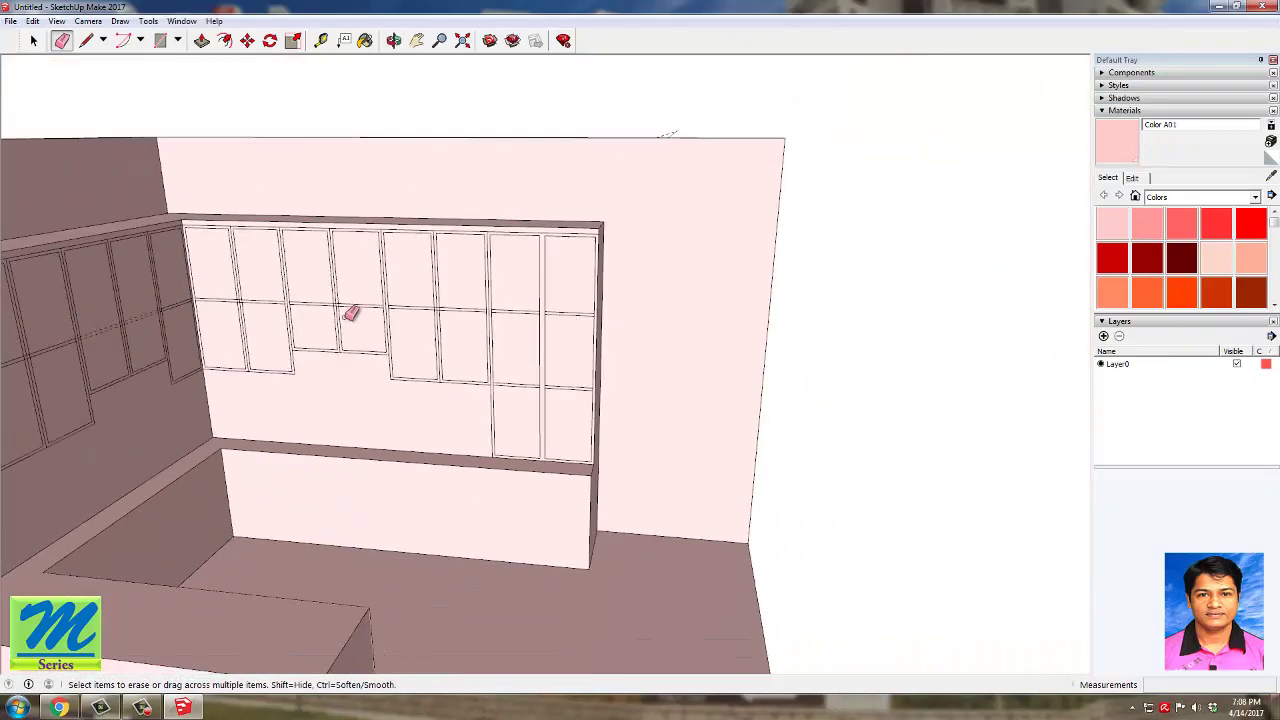
pyautogui.moveTo(137, 324)
pyautogui.mouseDown(button='middle')
pyautogui.moveTo(114, 331)
pyautogui.moveTo(429, 323)
pyautogui.moveTo(157, 366)
pyautogui.moveTo(314, 288)
pyautogui.moveTo(337, 351)
pyautogui.moveTo(292, 479)
pyautogui.mouseUp(button='middle')
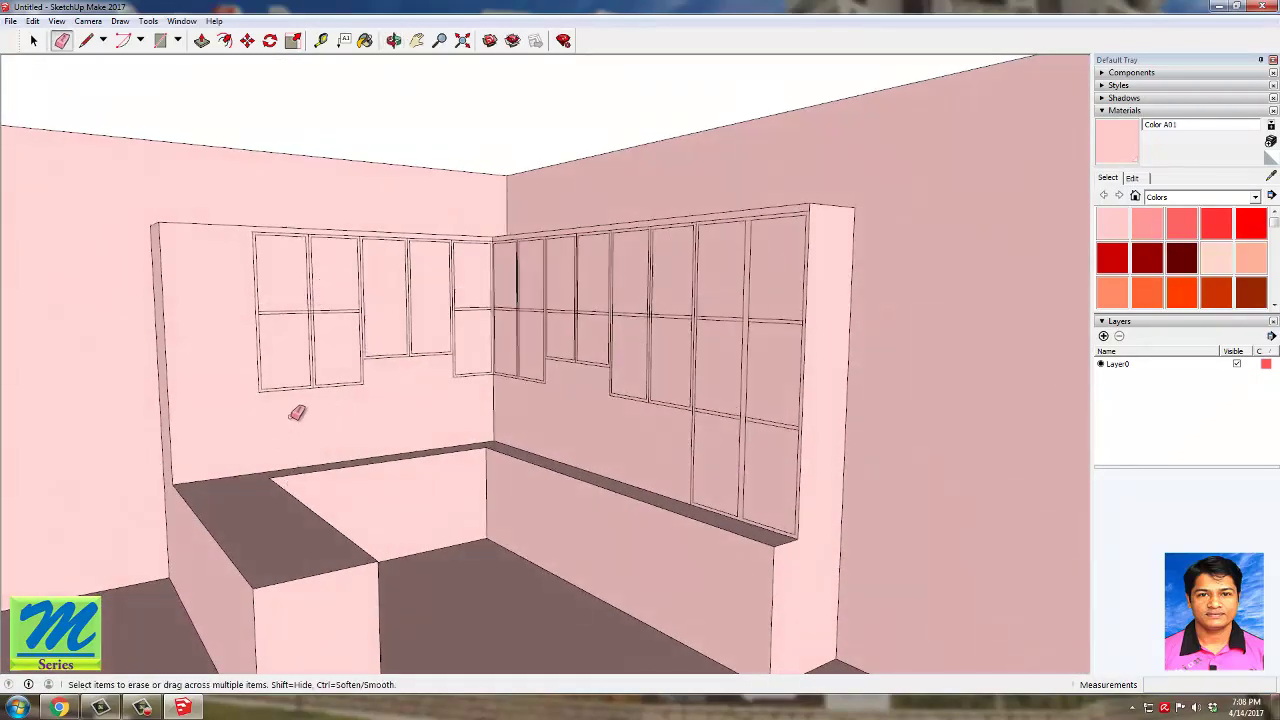
pyautogui.moveTo(297, 413)
pyautogui.mouseDown(button='middle')
pyautogui.moveTo(340, 437)
pyautogui.moveTo(49, 357)
pyautogui.mouseUp(button='middle')
pyautogui.click(86, 40)
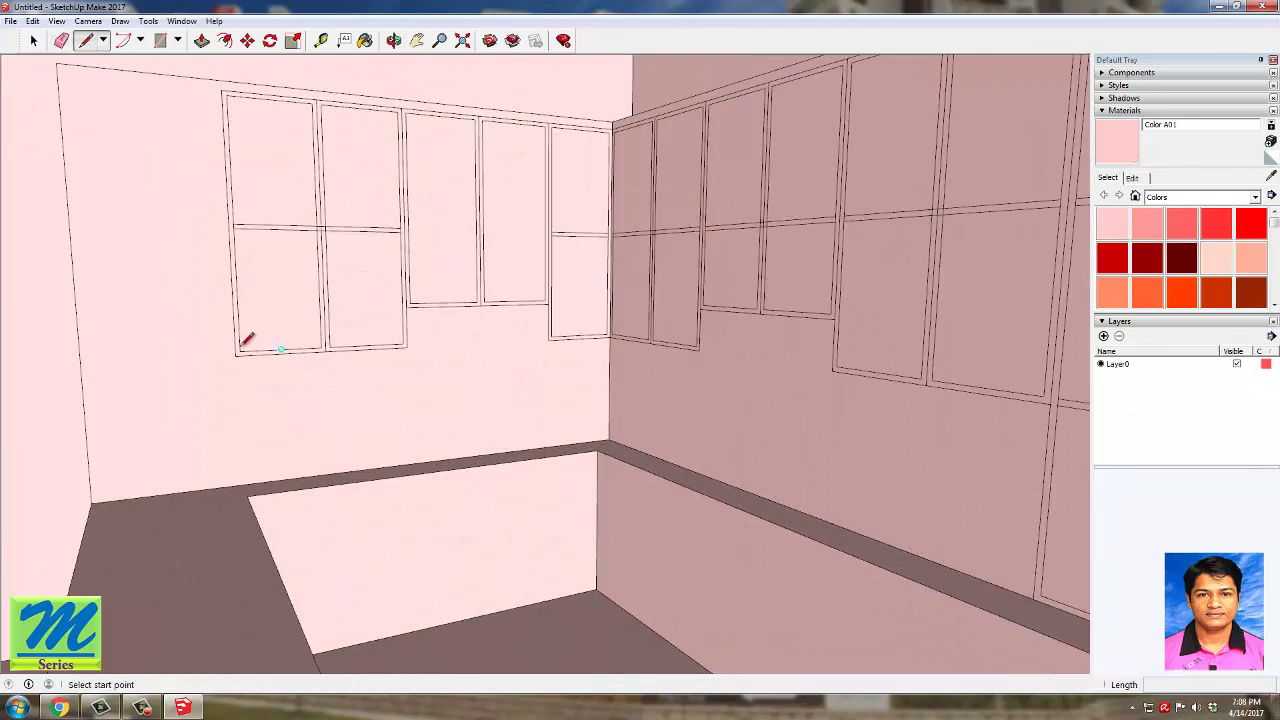
pyautogui.click(235, 354)
pyautogui.click(243, 484)
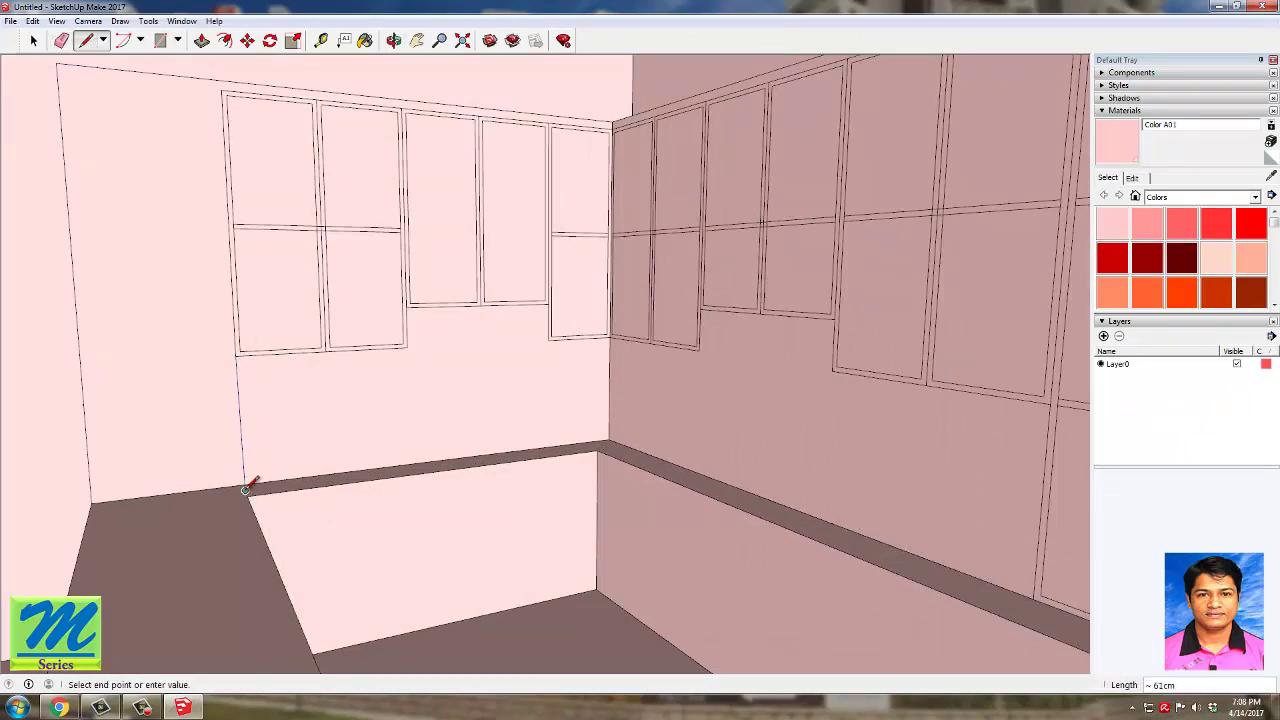
pyautogui.click(33, 21)
pyautogui.click(72, 36)
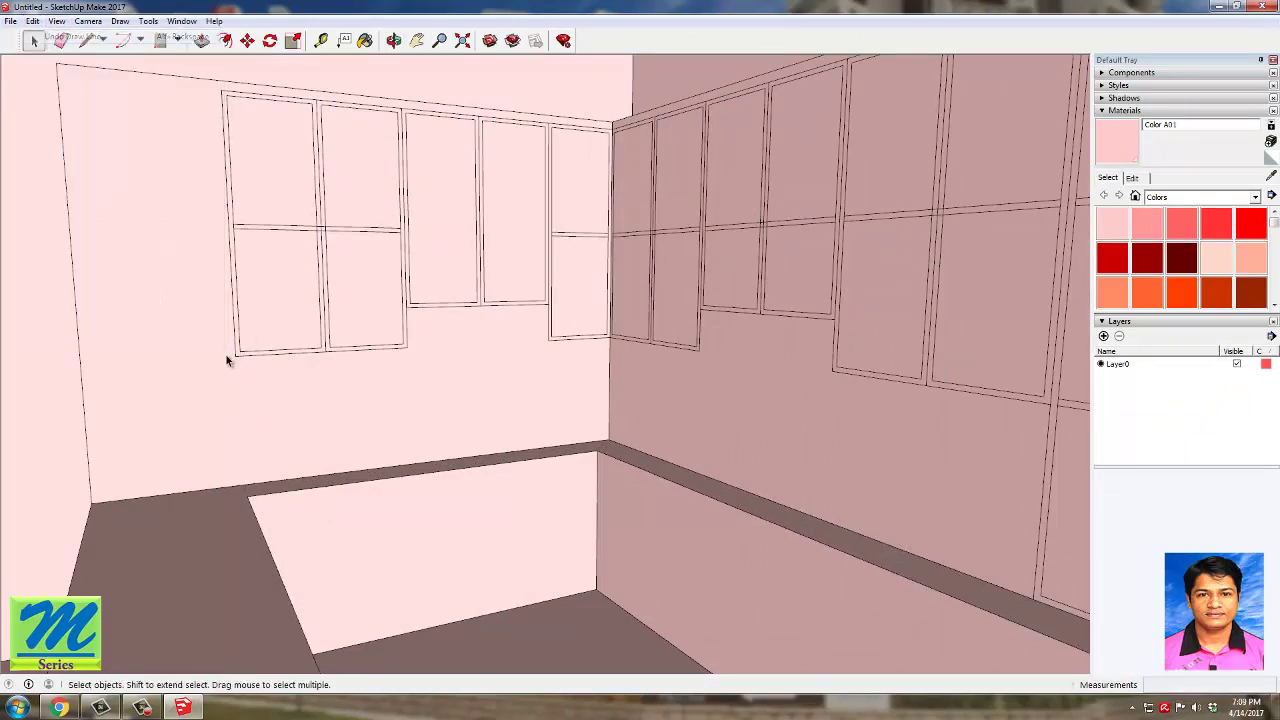
# Step: Draw a vertical line from the bottom outer corner of the first face's outermost panel down to the counter
pyautogui.click(86, 40)
pyautogui.scroll(2, 218, 355)
pyautogui.click(224, 337)
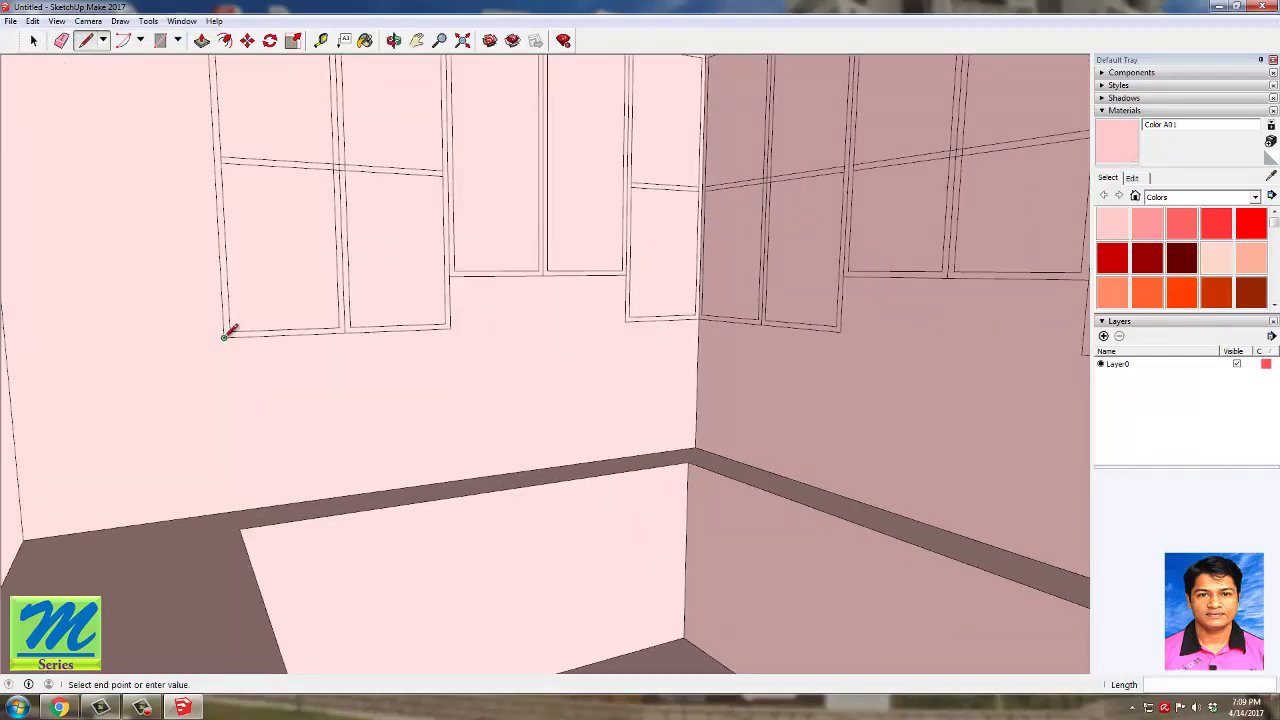
pyautogui.click(234, 511)
pyautogui.press('space')
pyautogui.scroll(-3, 161, 372)
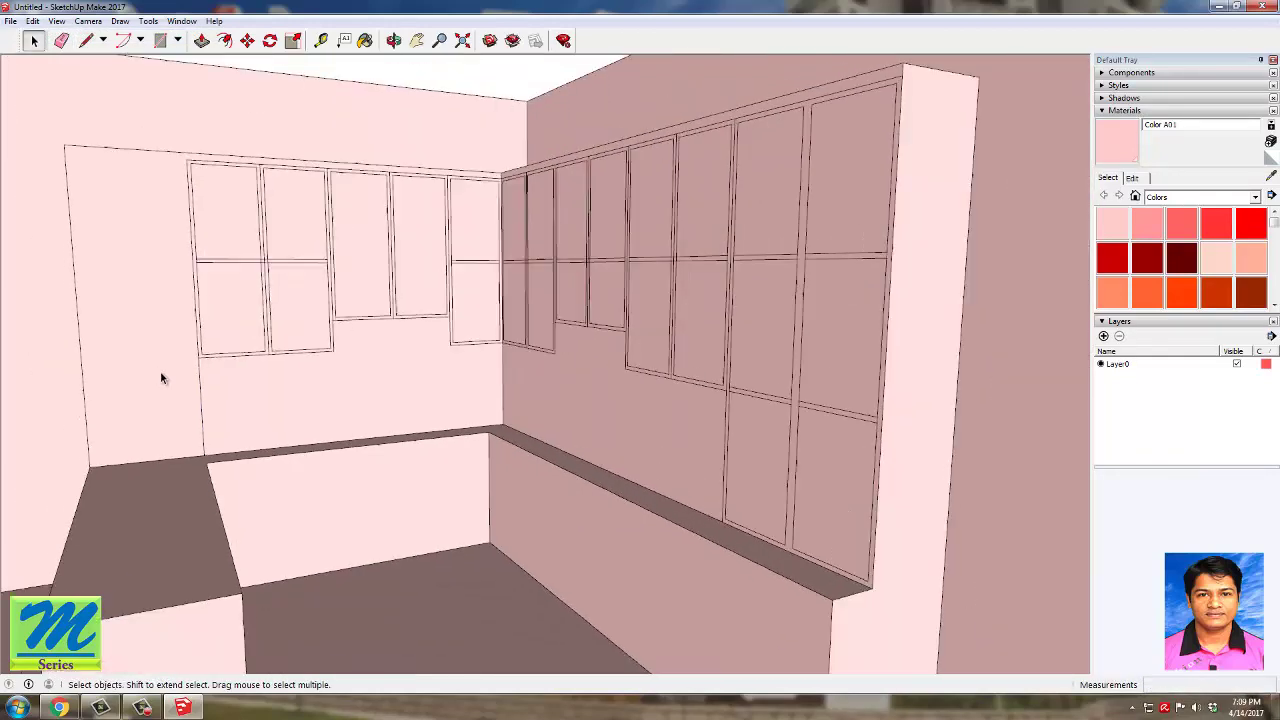
# Step: Push the areas below the panels on both faces and the two lowest end panels back 38 cm
pyautogui.moveTo(161, 372); pyautogui.dragTo(620, 486, button='middle')
pyautogui.scroll(3, 620, 490)
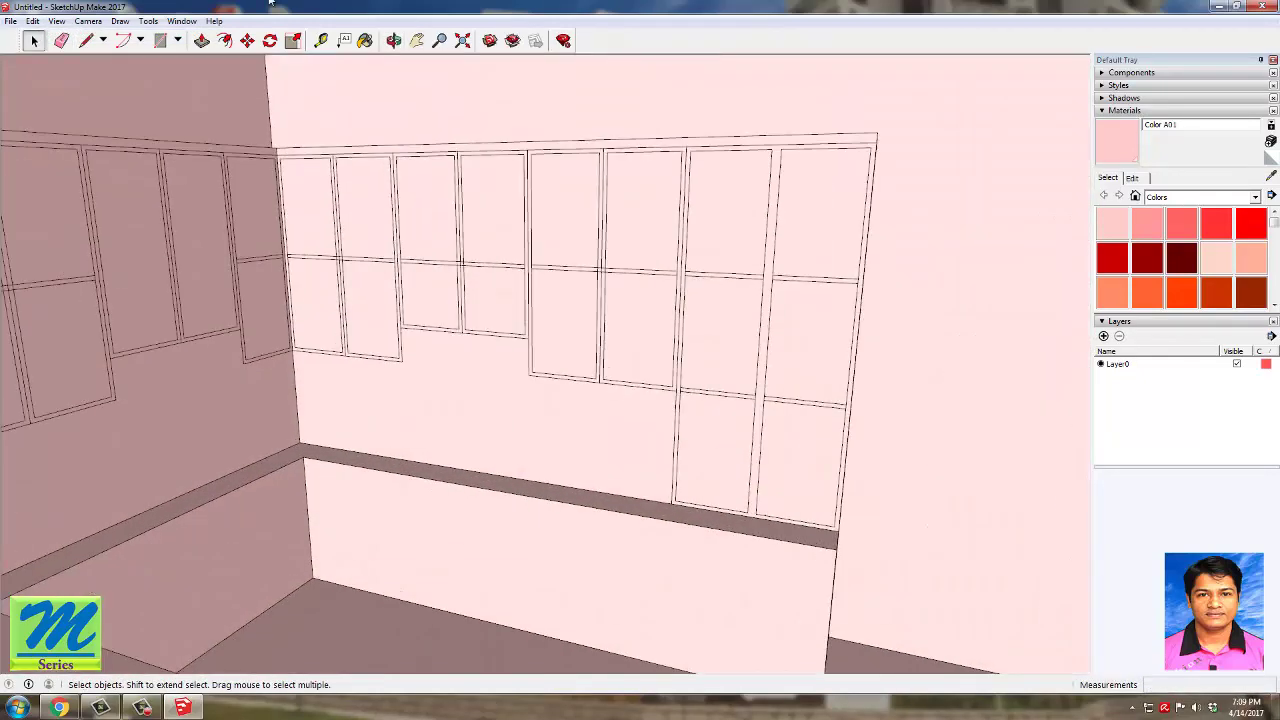
pyautogui.click(202, 40)
pyautogui.click(510, 413)
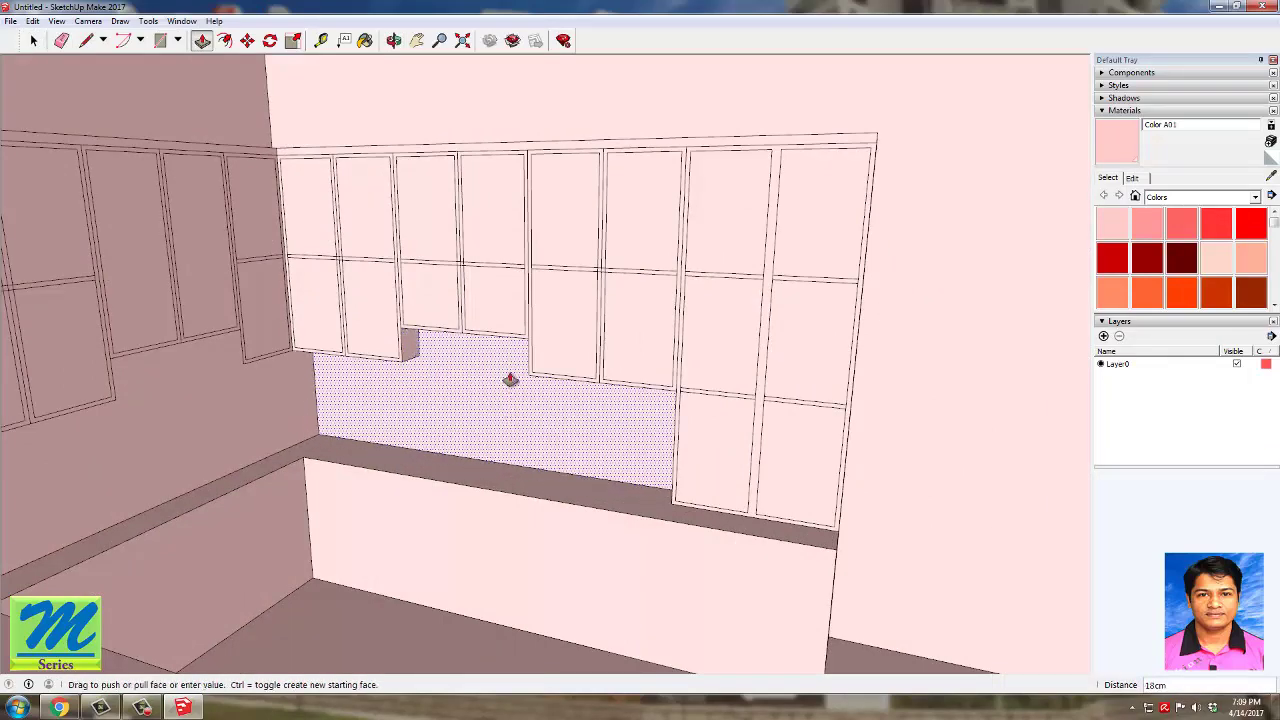
pyautogui.write('35')
pyautogui.press('Return')
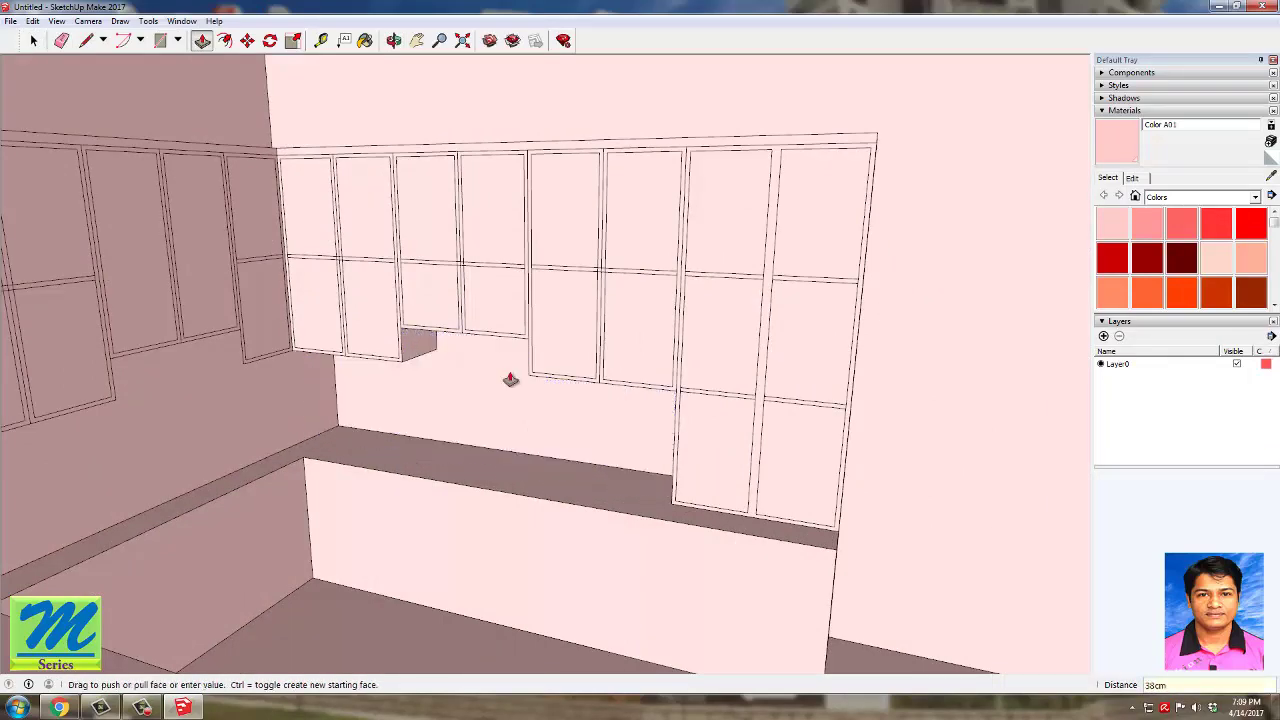
pyautogui.doubleClick(687, 446)
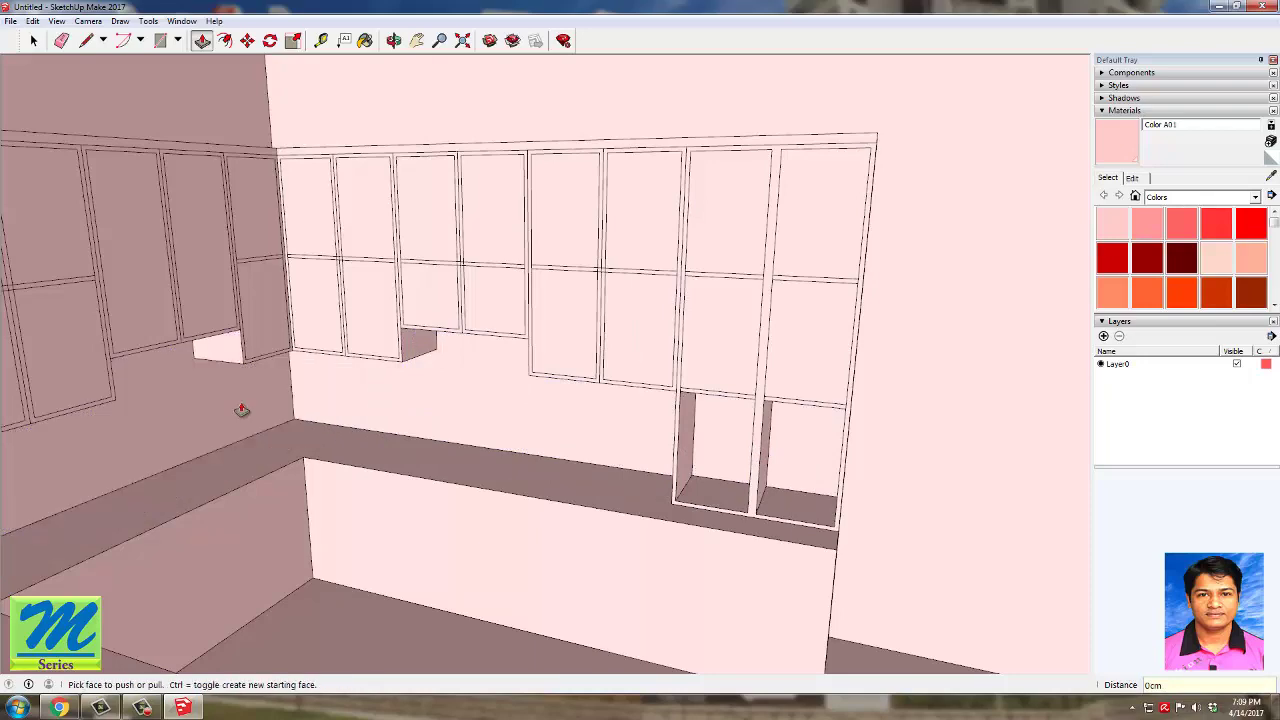
# Step: Recess the four outermost upper and lower panels of the first face by the same 38 cm
pyautogui.moveTo(243, 409)
pyautogui.mouseDown(button='middle')
pyautogui.moveTo(533, 414)
pyautogui.moveTo(266, 417)
pyautogui.mouseUp(button='middle')
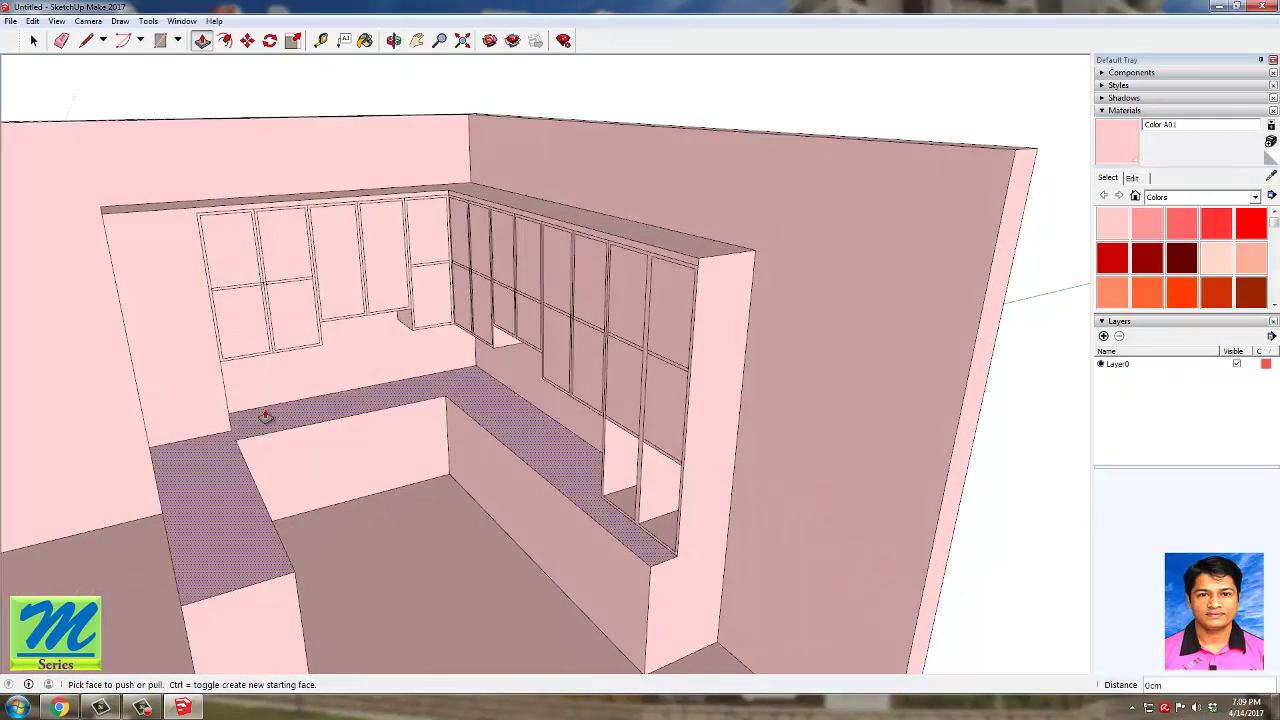
pyautogui.doubleClick(248, 314)
pyautogui.doubleClick(224, 249)
pyautogui.doubleClick(278, 246)
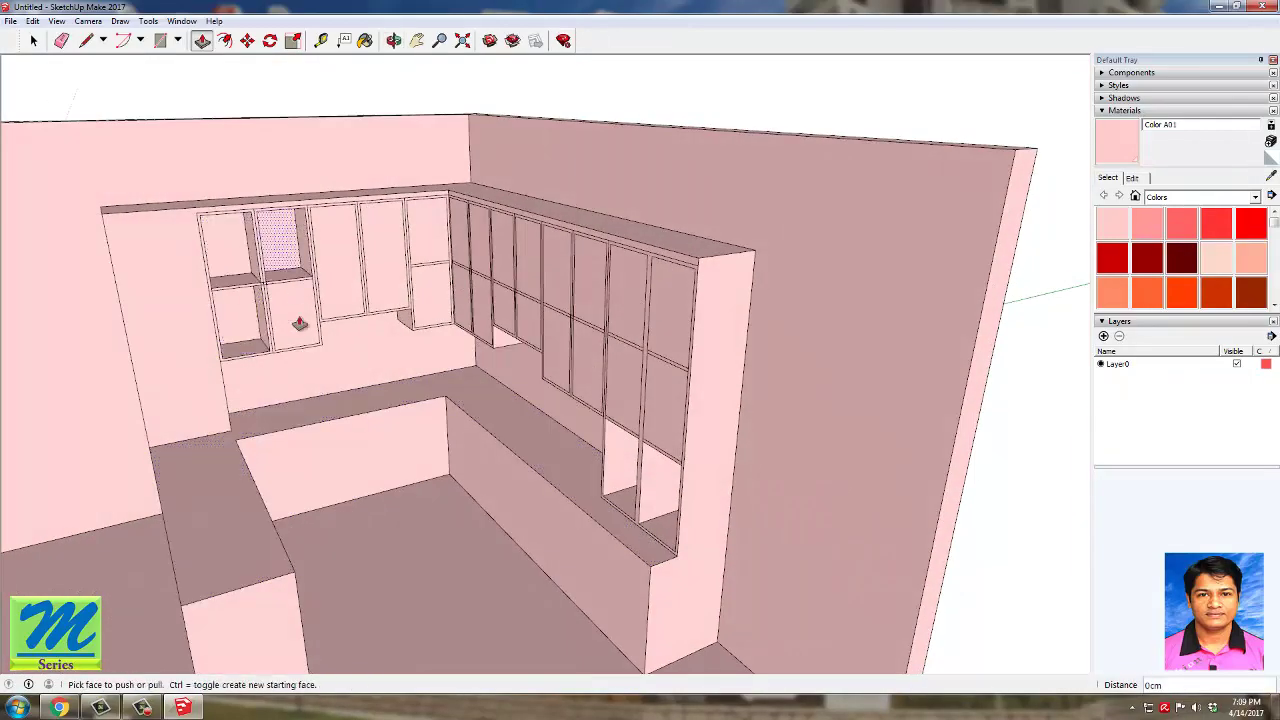
pyautogui.doubleClick(300, 308)
pyautogui.doubleClick(346, 281)
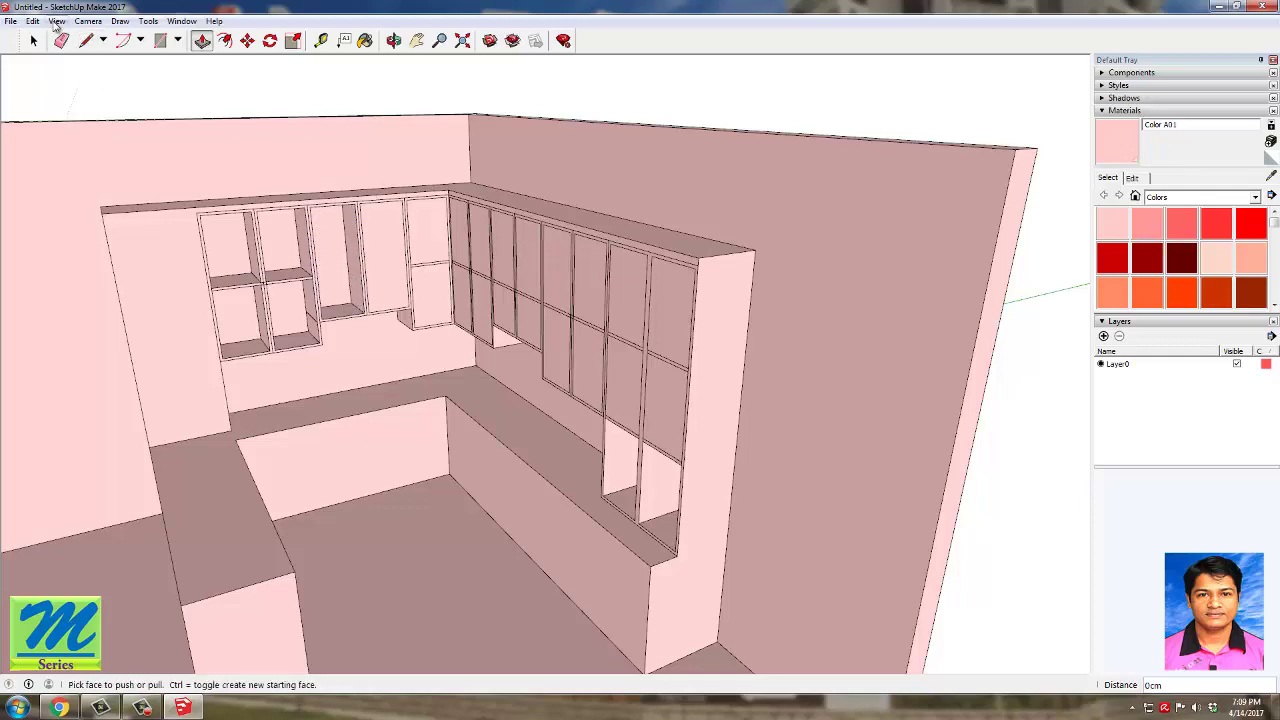
pyautogui.click(34, 22)
pyautogui.click(50, 38)
# Step: Recess the first face's two corner panels and the upper and lower panels of the adjoining face's first two columns by 38 cm
pyautogui.moveTo(400, 360); pyautogui.dragTo(580, 345, button='middle')
pyautogui.scroll(4, 395, 241)
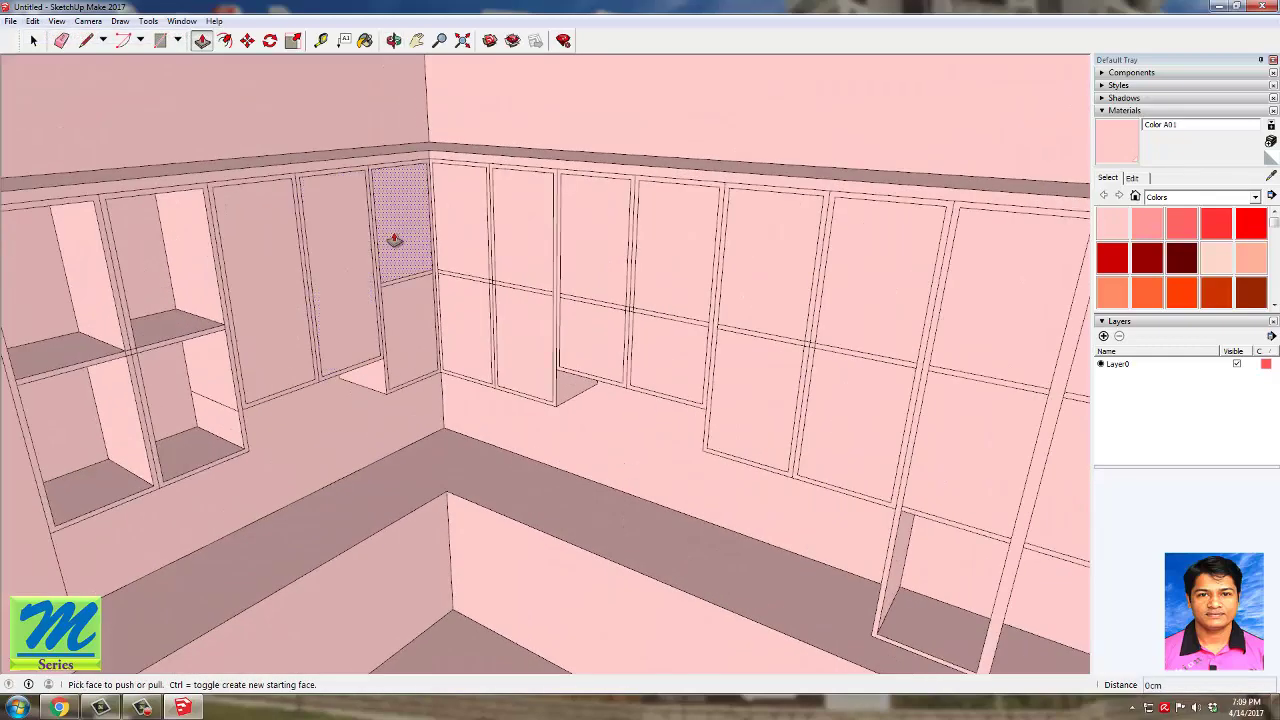
pyautogui.doubleClick(394, 240)
pyautogui.doubleClick(400, 320)
pyautogui.doubleClick(449, 249)
pyautogui.click(466, 325)
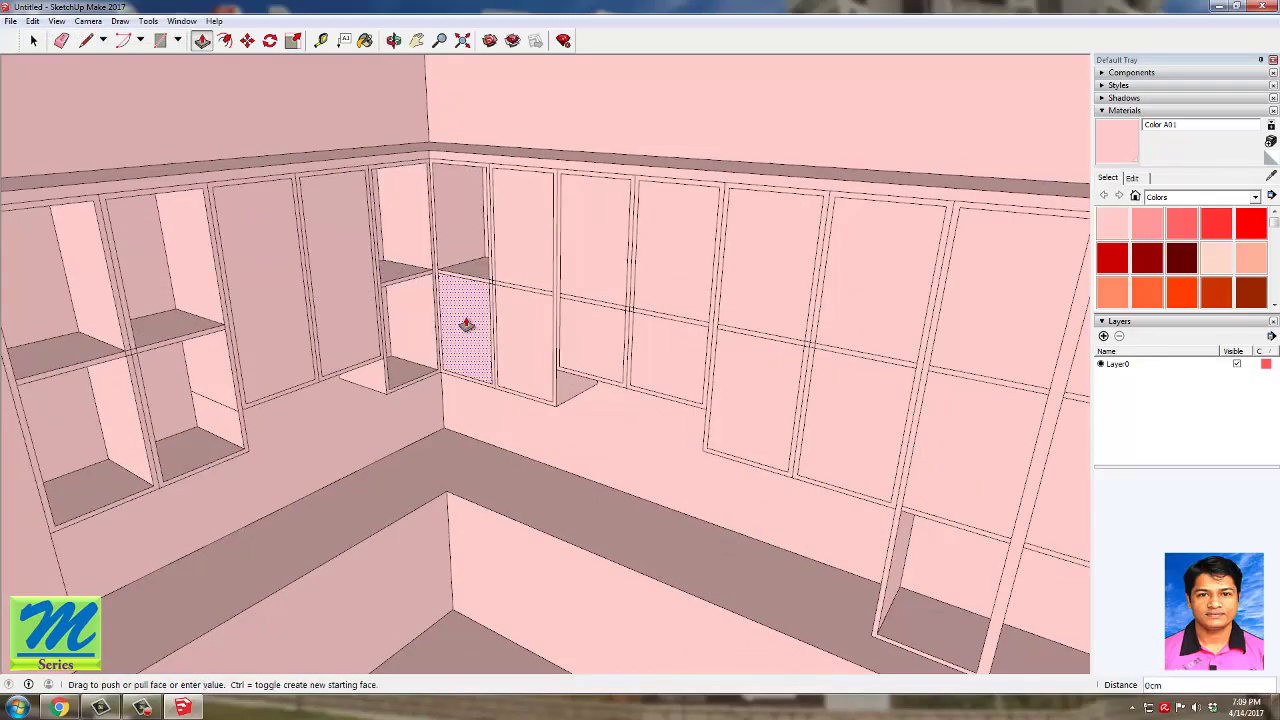
pyautogui.click(466, 325)
pyautogui.doubleClick(514, 249)
pyautogui.doubleClick(520, 354)
# Step: Recess the upper and lower panels in the third and fourth columns of the adjoining face by the same depth
pyautogui.doubleClick(591, 337)
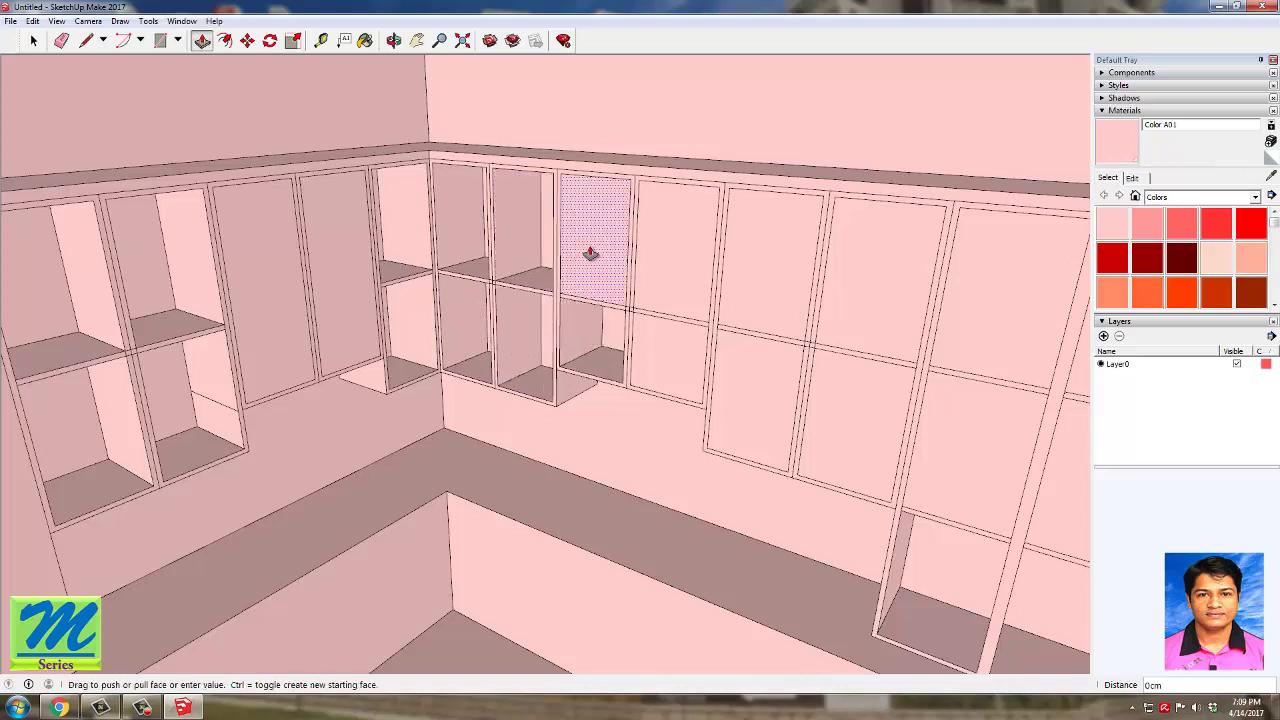
pyautogui.doubleClick(591, 253)
pyautogui.doubleClick(663, 257)
pyautogui.doubleClick(666, 351)
# Step: Recess the remaining panels in the fifth to eighth columns of the adjoining face by the same depth
pyautogui.doubleClick(737, 289)
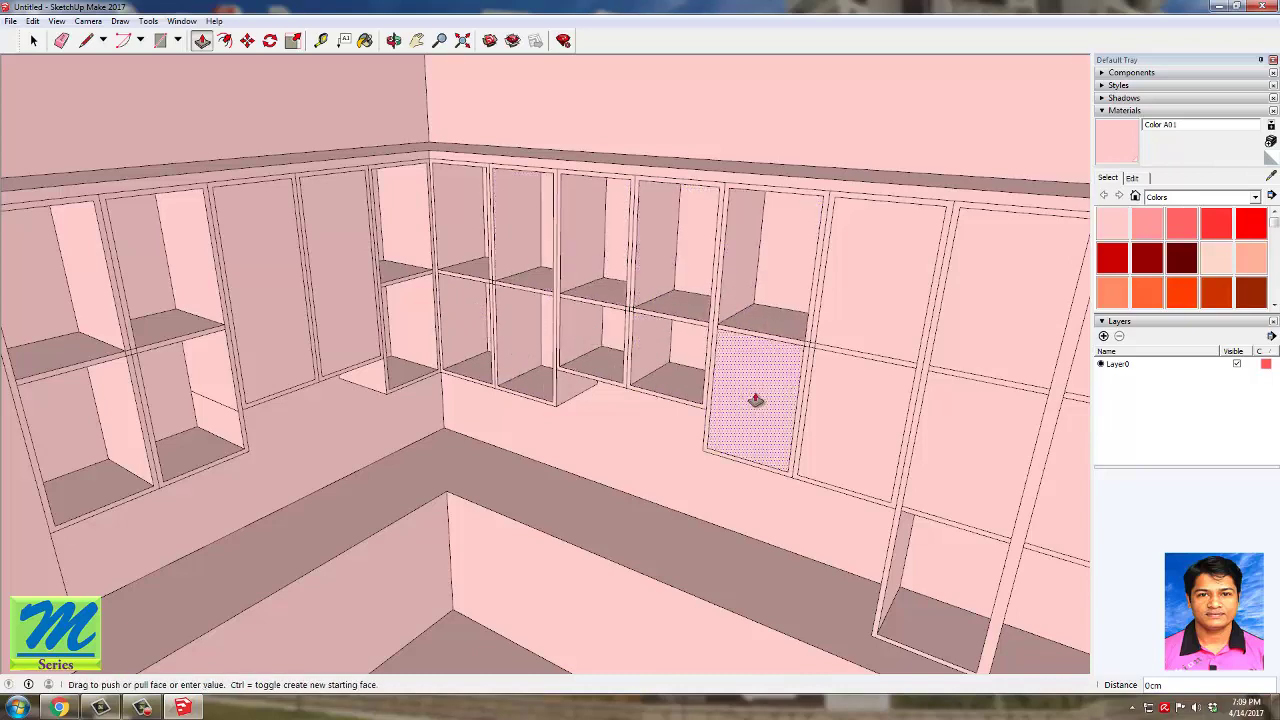
pyautogui.doubleClick(755, 400)
pyautogui.doubleClick(848, 309)
pyautogui.moveTo(314, 281); pyautogui.dragTo(702, 313, button='middle')
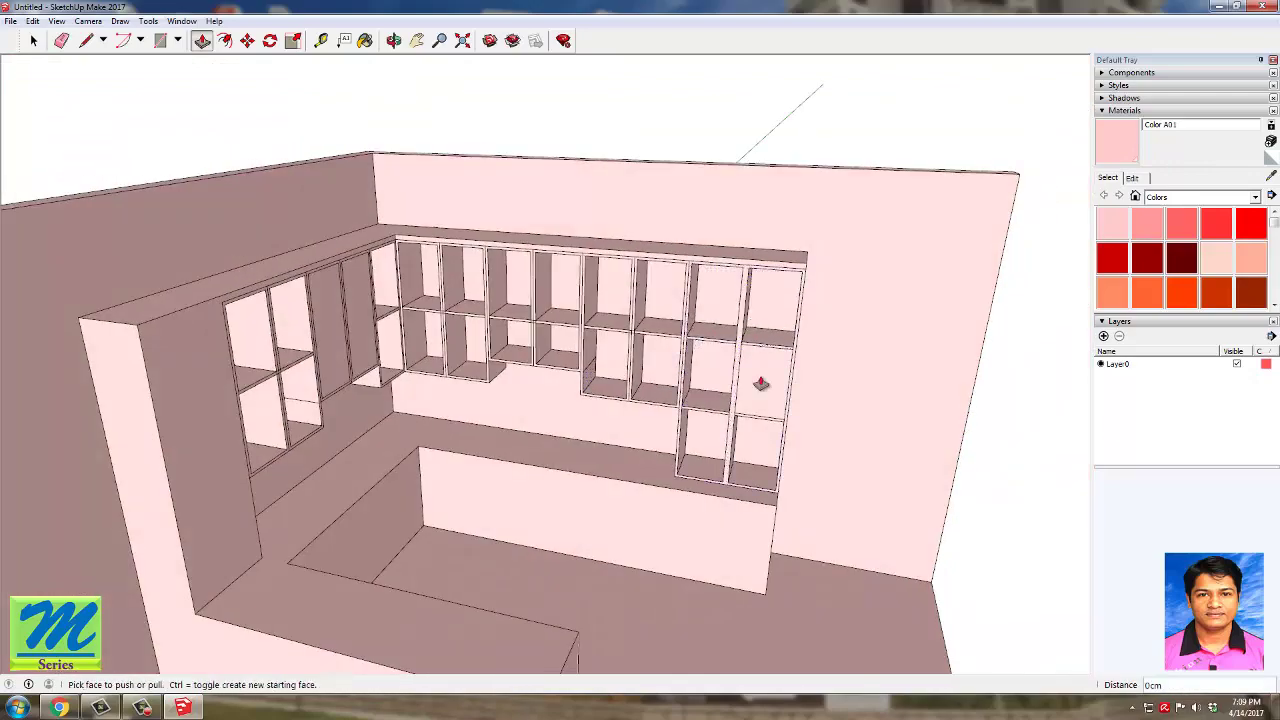
pyautogui.moveTo(722, 415)
pyautogui.mouseDown(button='middle')
pyautogui.moveTo(826, 354)
pyautogui.moveTo(217, 63)
pyautogui.mouseUp(button='middle')
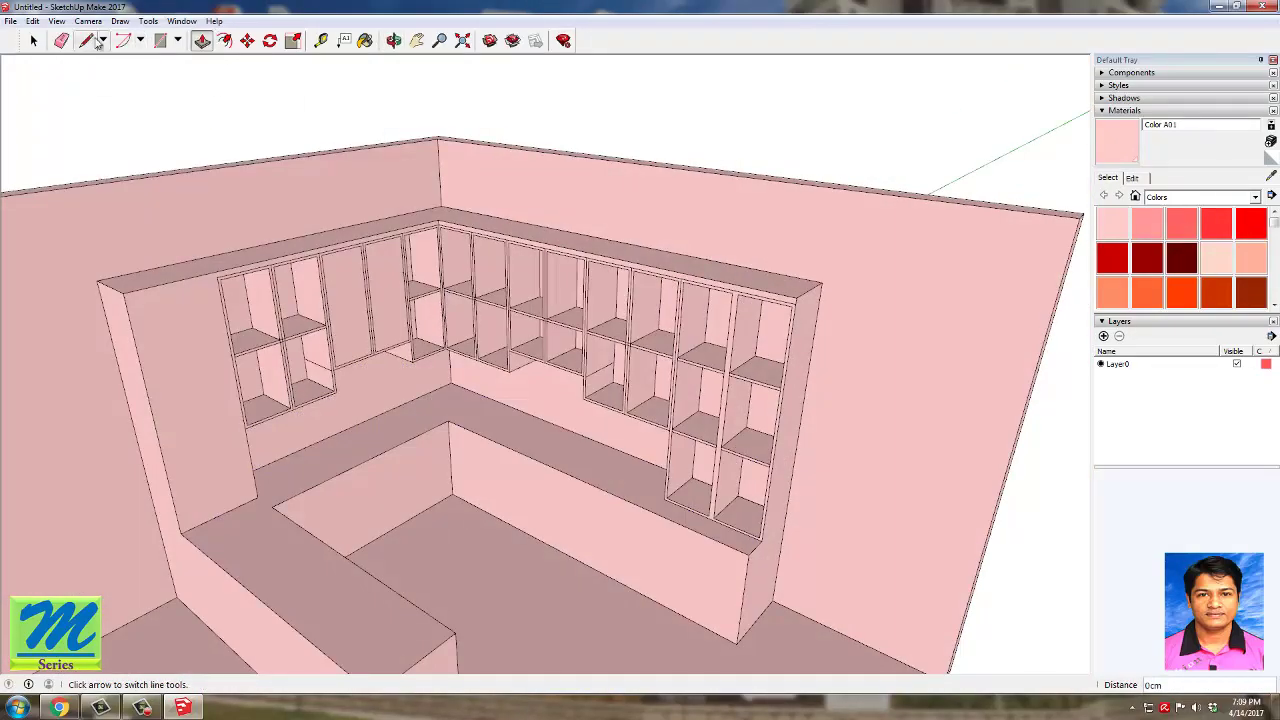
# Step: Examine the recessed compartments on both cabinet faces for surplus edges on their rails and stiles
pyautogui.click(61, 40)
pyautogui.moveTo(548, 395)
pyautogui.mouseDown(button='middle')
pyautogui.moveTo(449, 380)
pyautogui.moveTo(471, 349)
pyautogui.moveTo(686, 286)
pyautogui.moveTo(686, 354)
pyautogui.mouseUp(button='middle')
pyautogui.scroll(5, 560, 365)
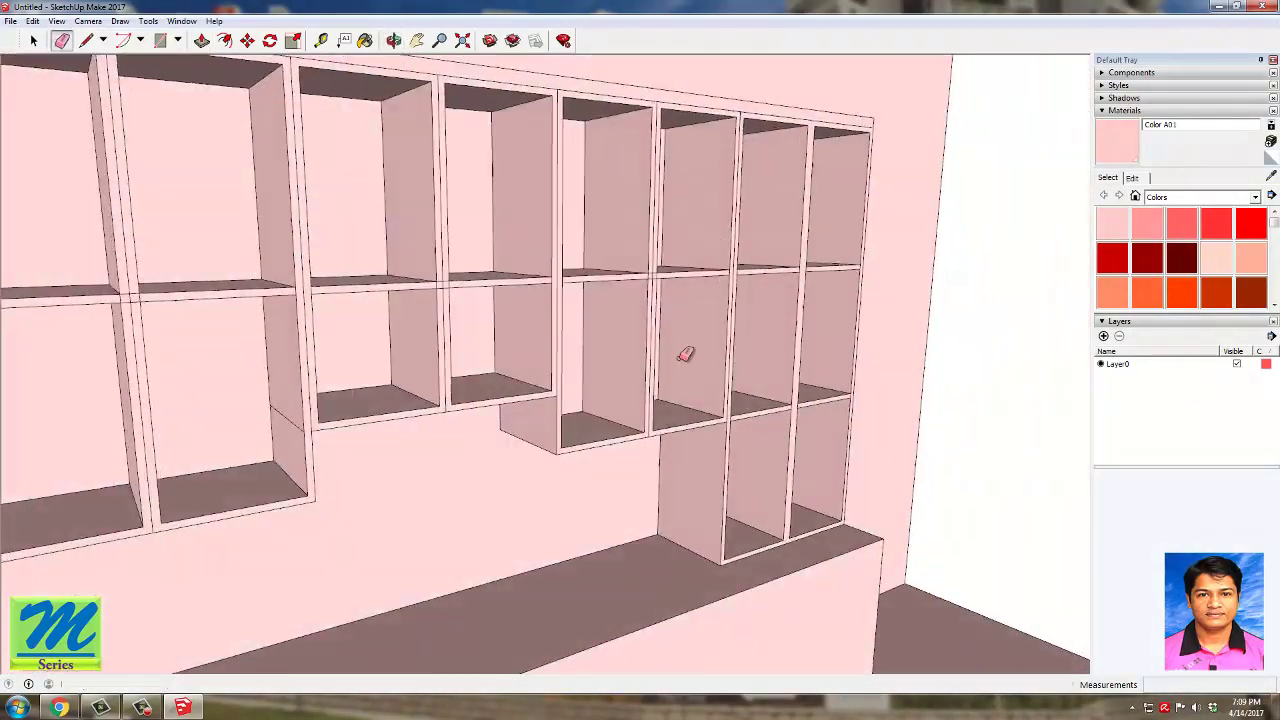
pyautogui.scroll(-3, 427, 421)
pyautogui.moveTo(611, 374); pyautogui.dragTo(525, 390, button='middle')
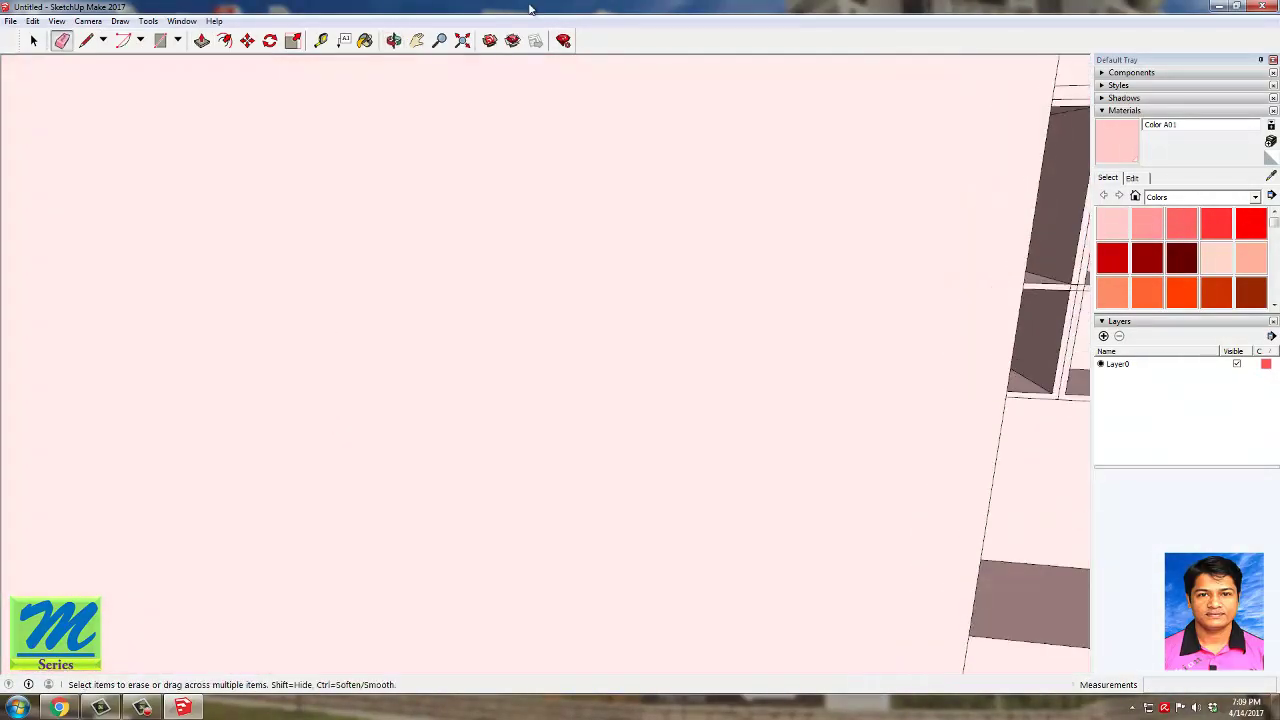
pyautogui.click(463, 41)
pyautogui.scroll(-3, 681, 325)
pyautogui.moveTo(681, 325); pyautogui.dragTo(432, 356, button='middle')
pyautogui.press('e')
pyautogui.scroll(8, 480, 290)
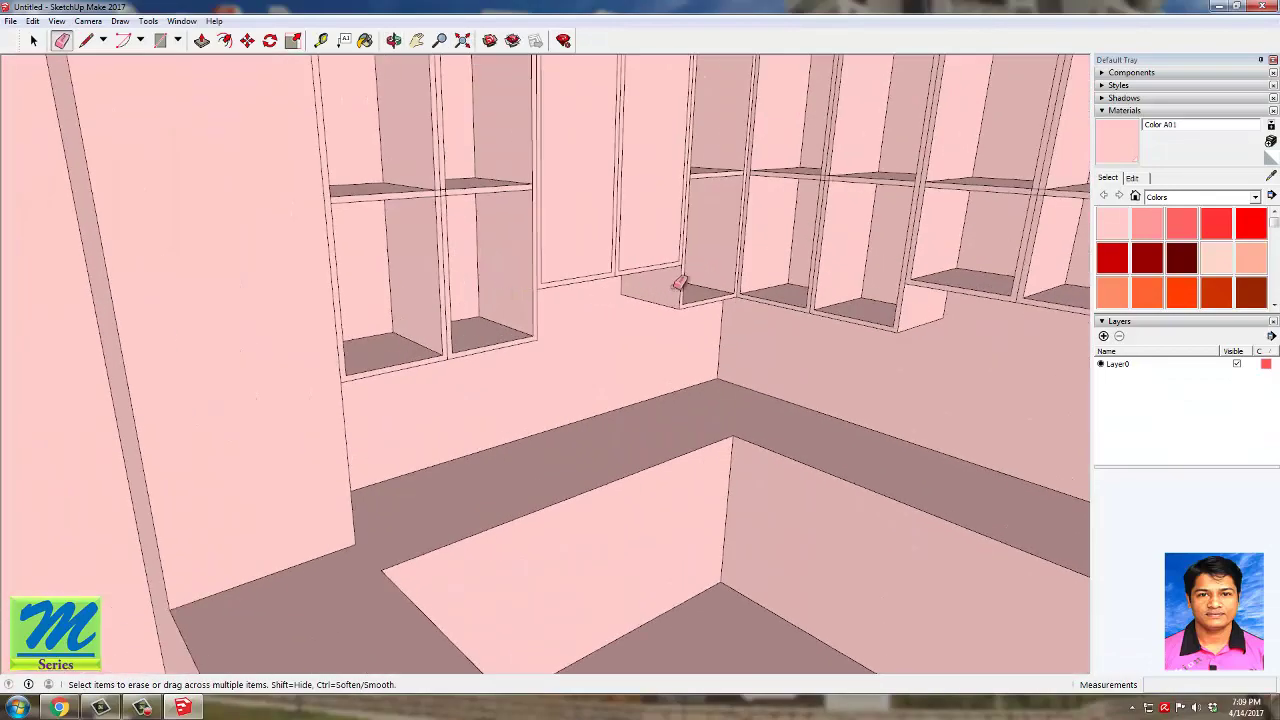
pyautogui.moveTo(679, 283)
pyautogui.mouseDown(button='middle')
pyautogui.moveTo(480, 306)
pyautogui.moveTo(720, 291)
pyautogui.moveTo(773, 307)
pyautogui.mouseUp(button='middle')
pyautogui.scroll(-3, 626, 314)
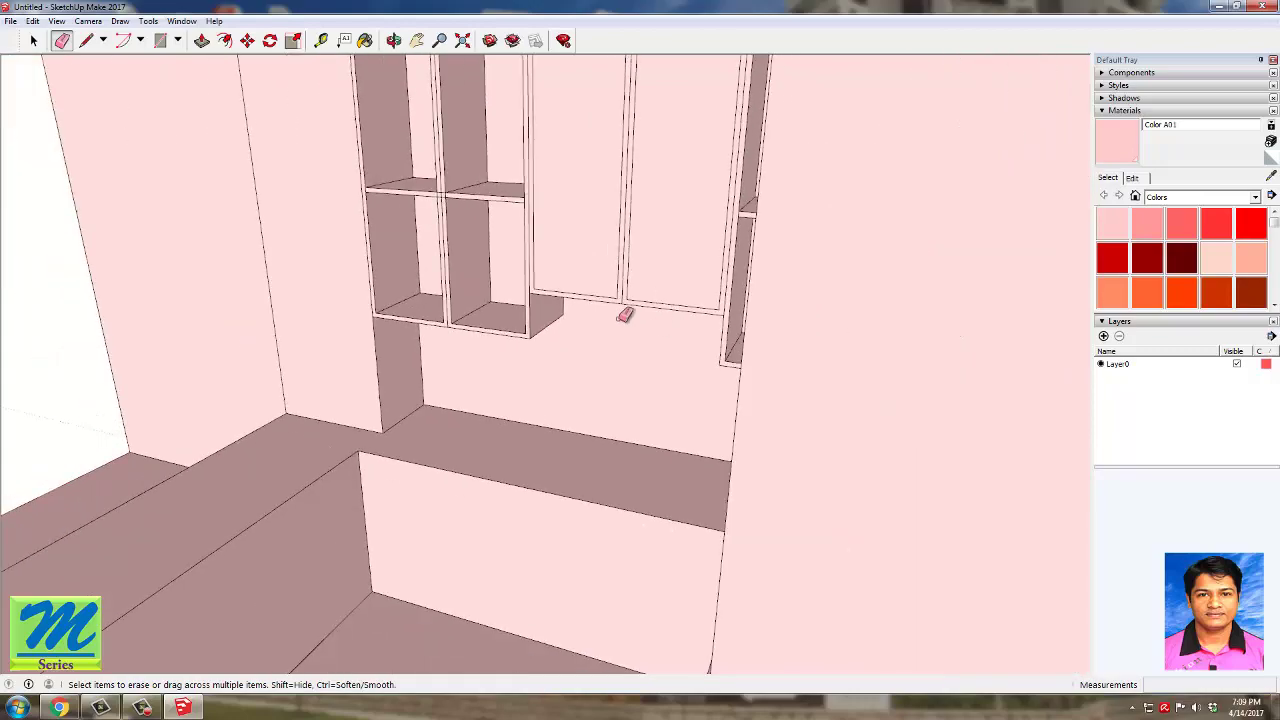
pyautogui.moveTo(600, 316)
pyautogui.mouseDown(button='middle')
pyautogui.moveTo(665, 264)
pyautogui.moveTo(578, 263)
pyautogui.mouseUp(button='middle')
pyautogui.scroll(-6, 600, 301)
pyautogui.scroll(4, 578, 263)
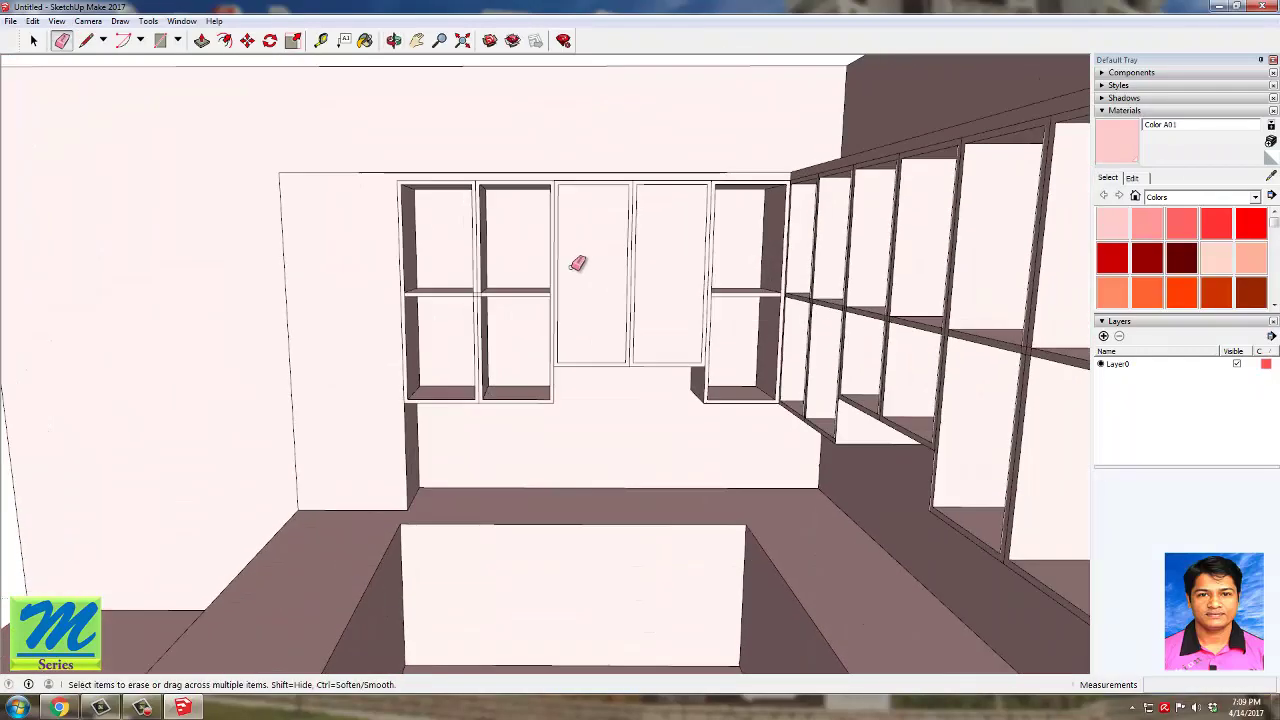
# Step: Erase the surplus edges where the rails and stiles cross on the first cabinet face's four outer compartments
pyautogui.scroll(3, 633, 435)
pyautogui.moveTo(646, 297); pyautogui.dragTo(523, 409, button='middle')
pyautogui.scroll(5, 394, 306)
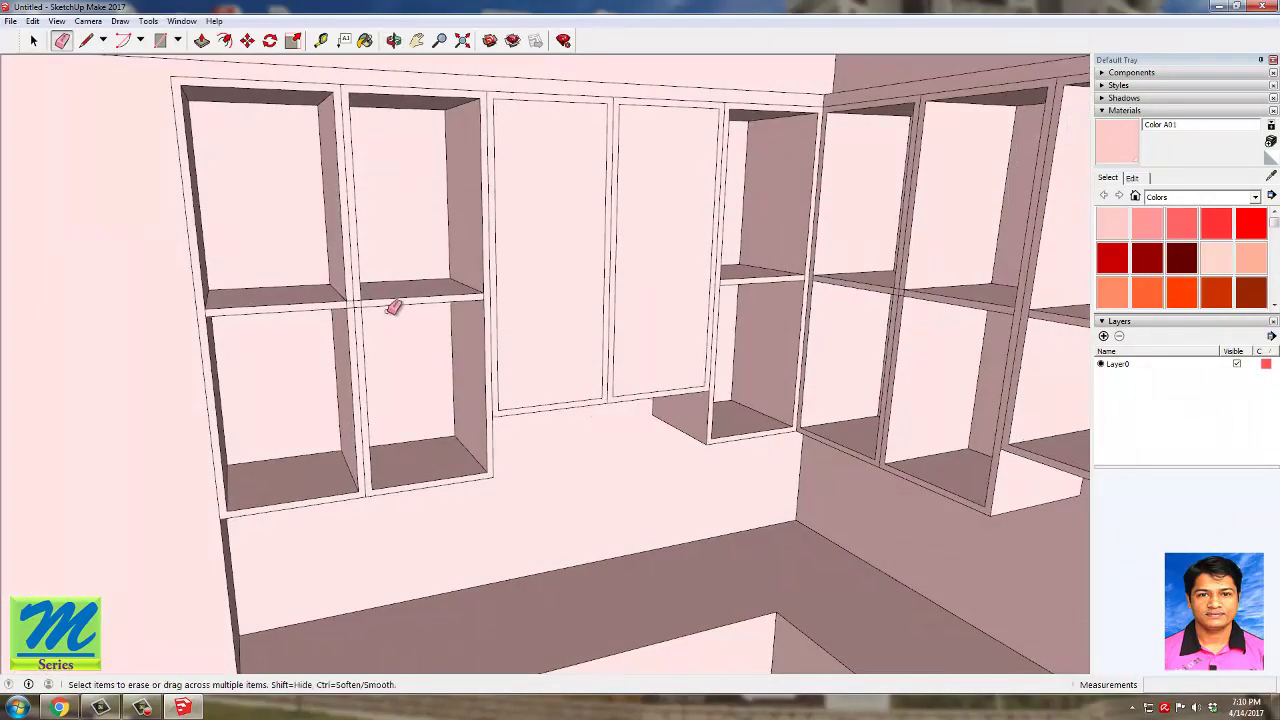
pyautogui.scroll(-4, 340, 316)
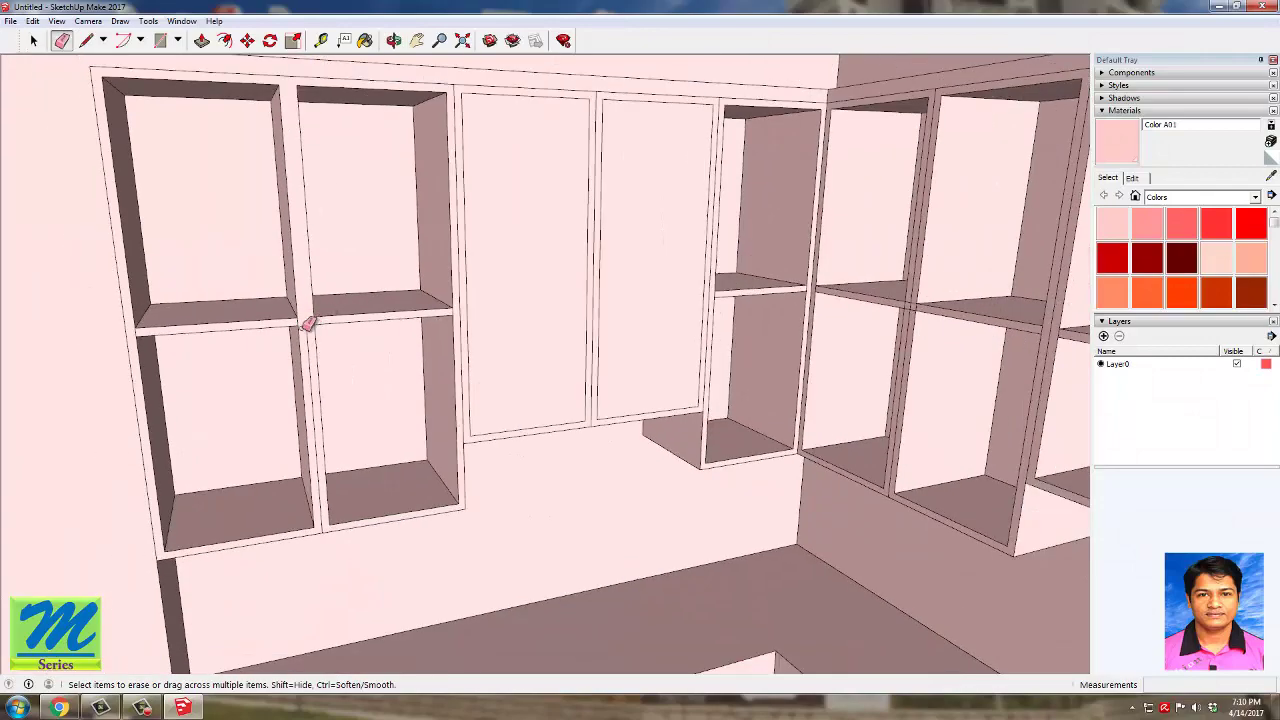
pyautogui.scroll(-3, 192, 336)
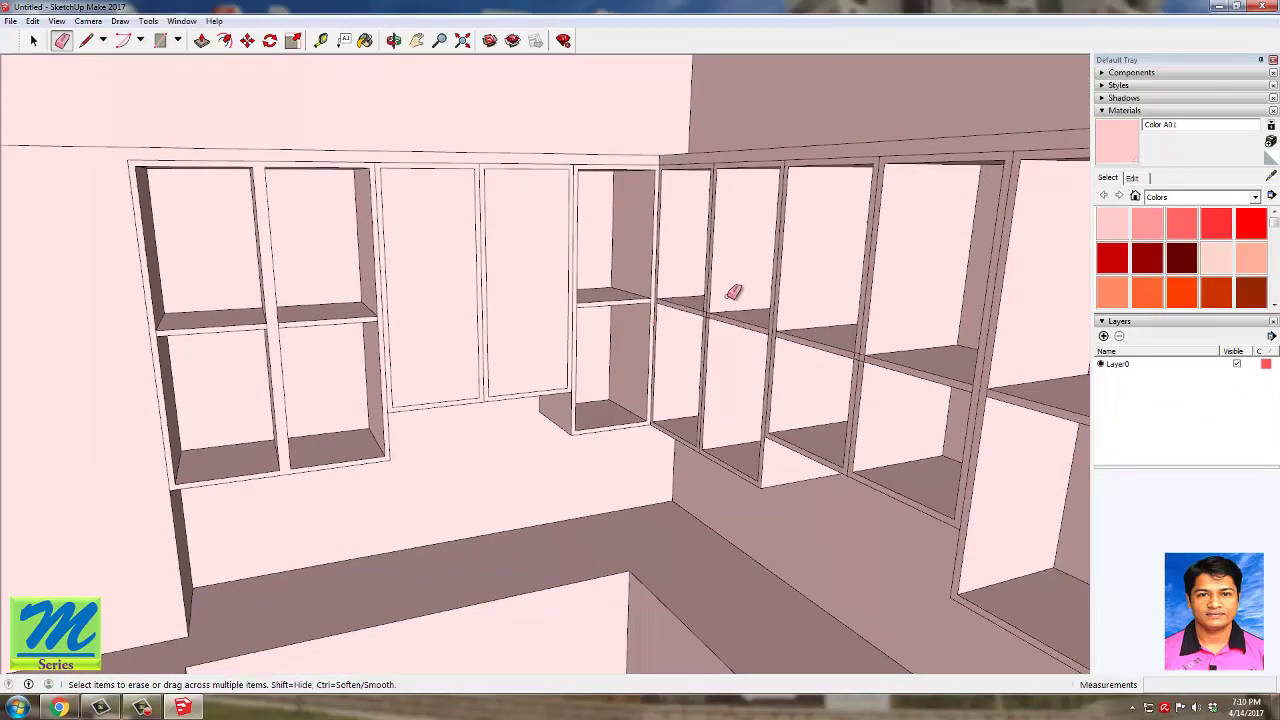
# Step: Erase the surplus crossing edges on the rails and stiles along the adjoining cabinet face
pyautogui.scroll(8, 734, 292)
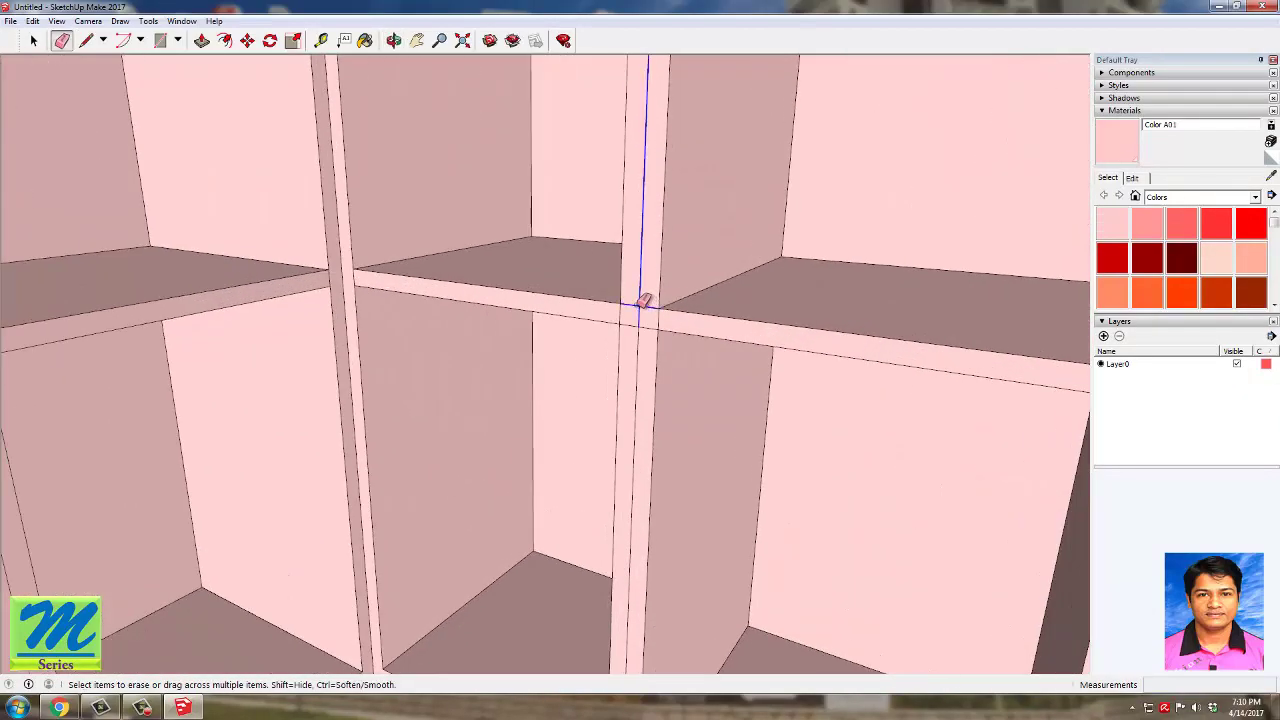
pyautogui.scroll(-6, 640, 323)
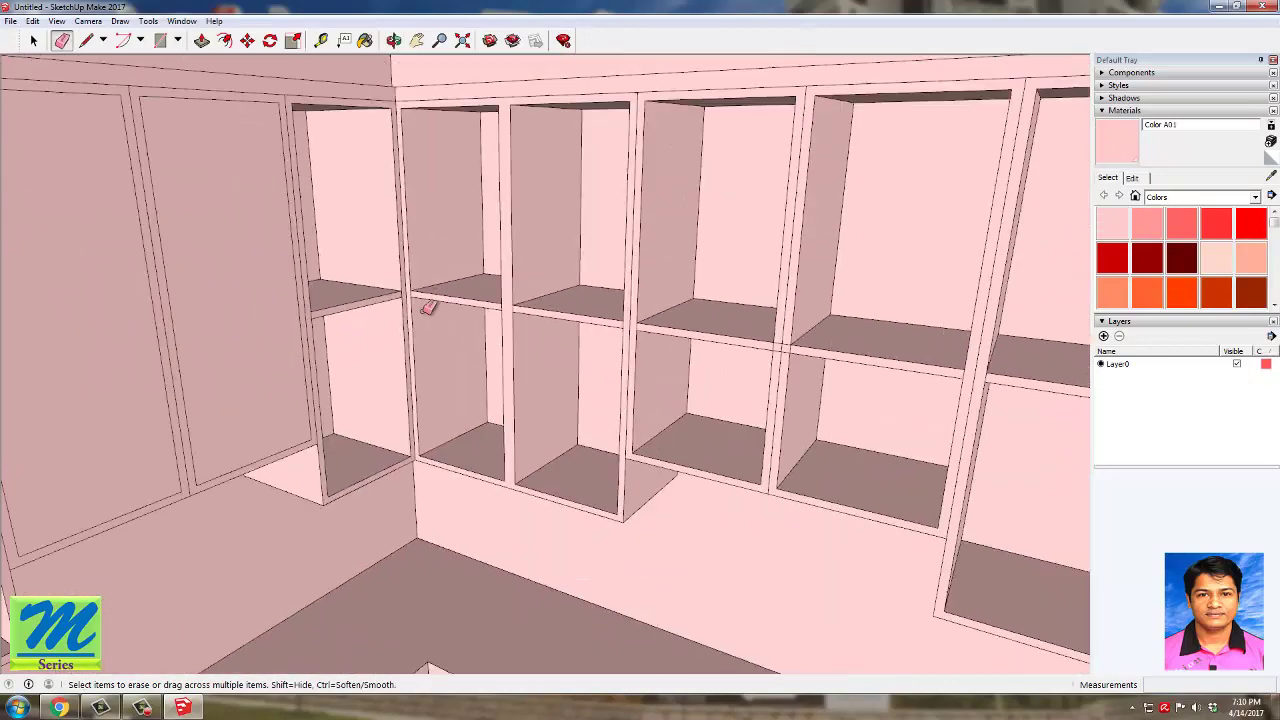
pyautogui.moveTo(423, 297); pyautogui.dragTo(794, 327, button='middle')
pyautogui.scroll(5, 794, 327)
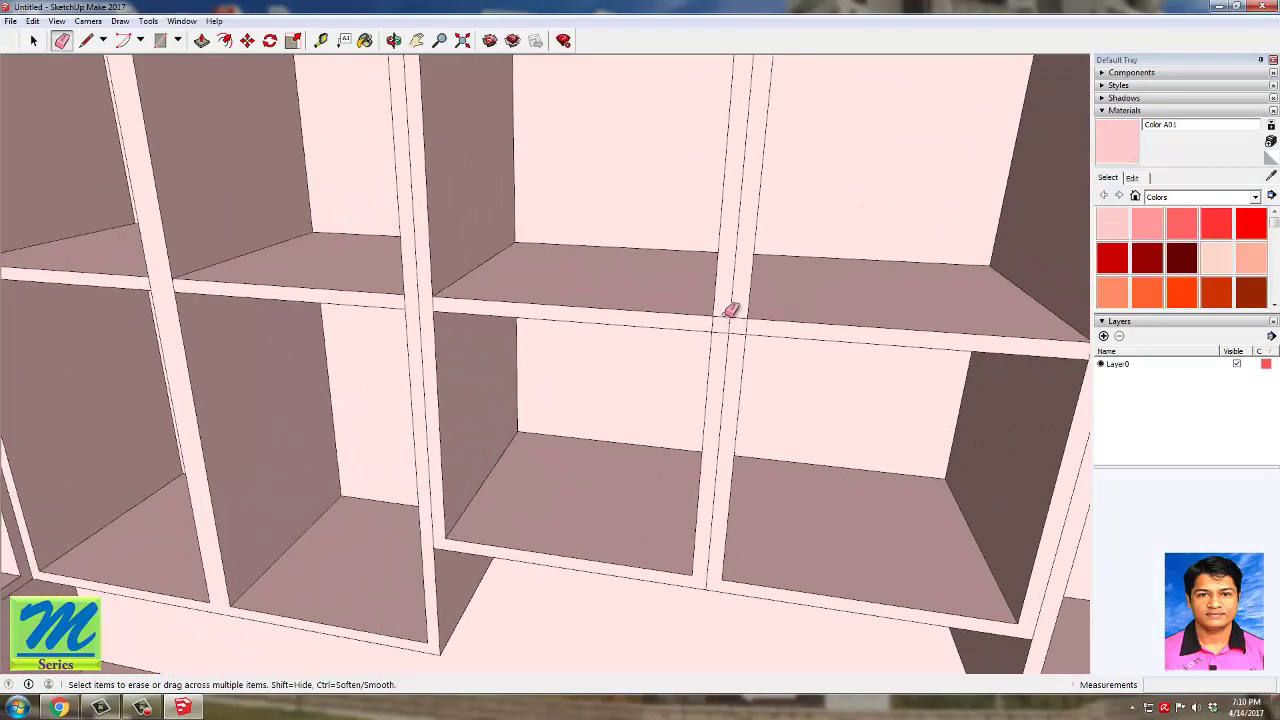
pyautogui.scroll(-6, 586, 337)
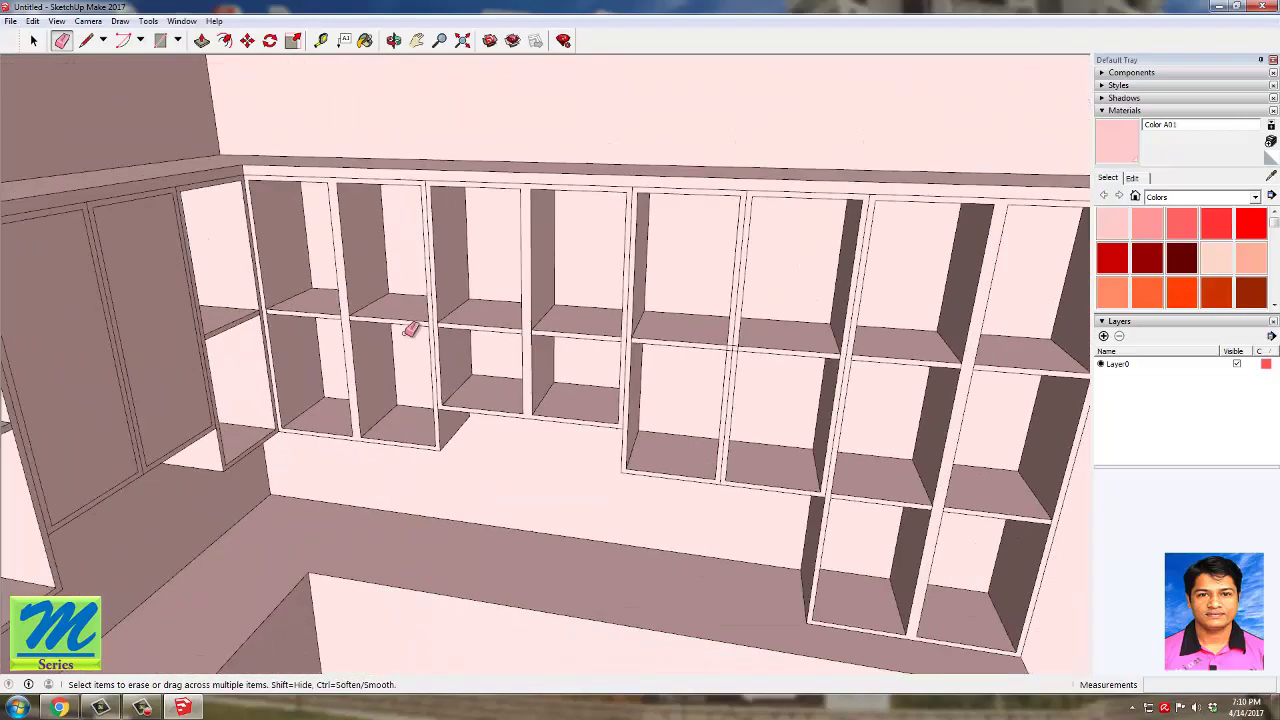
pyautogui.scroll(4, 751, 343)
pyautogui.scroll(-6, 723, 354)
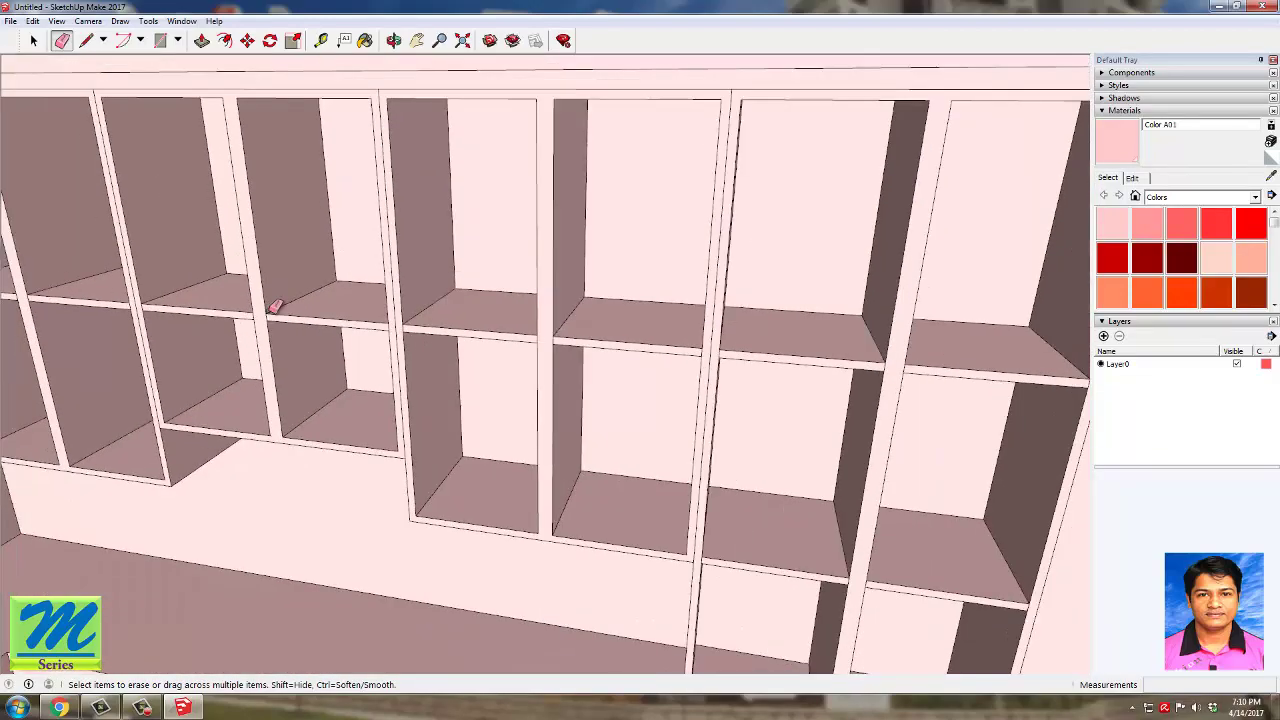
pyautogui.scroll(-5, 708, 344)
# Step: Place a guide line 15 cm above the lower edge of the two closed panels on the first face
pyautogui.moveTo(650, 328); pyautogui.dragTo(166, 357, button='middle')
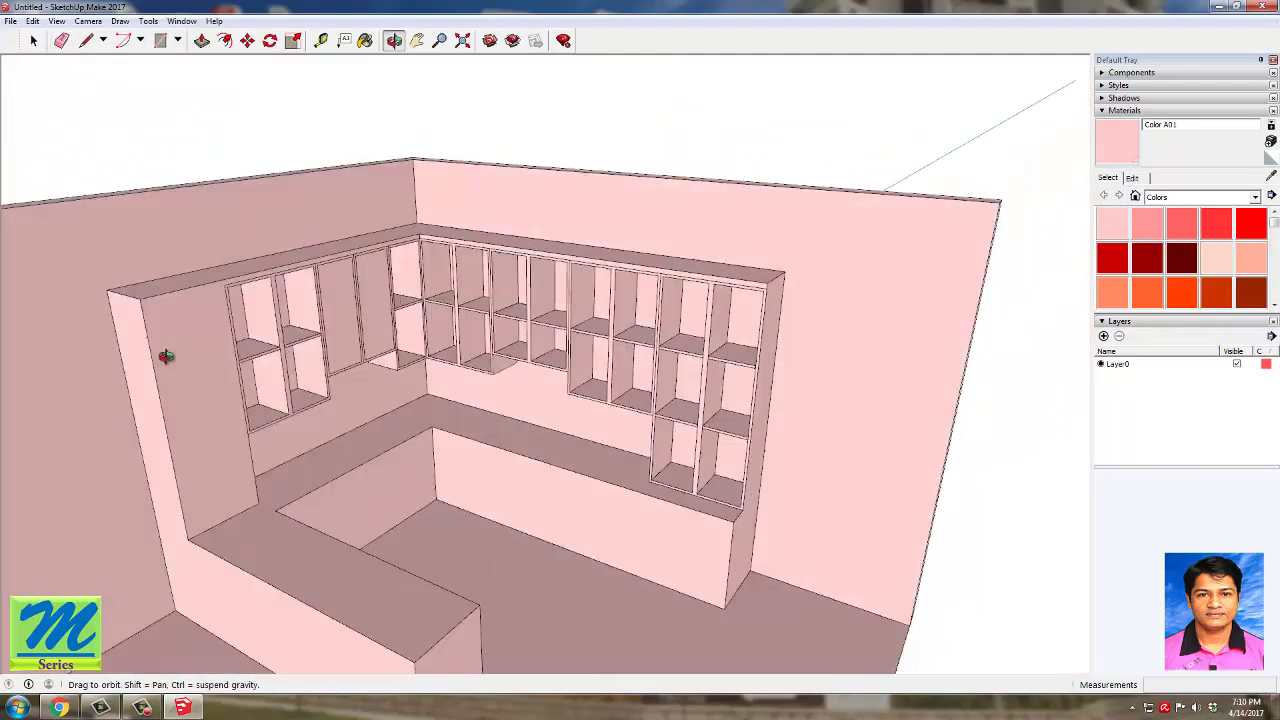
pyautogui.scroll(4, 511, 343)
pyautogui.moveTo(511, 343)
pyautogui.mouseDown(button='middle')
pyautogui.moveTo(156, 321)
pyautogui.moveTo(171, 357)
pyautogui.mouseUp(button='middle')
pyautogui.scroll(3, 262, 393)
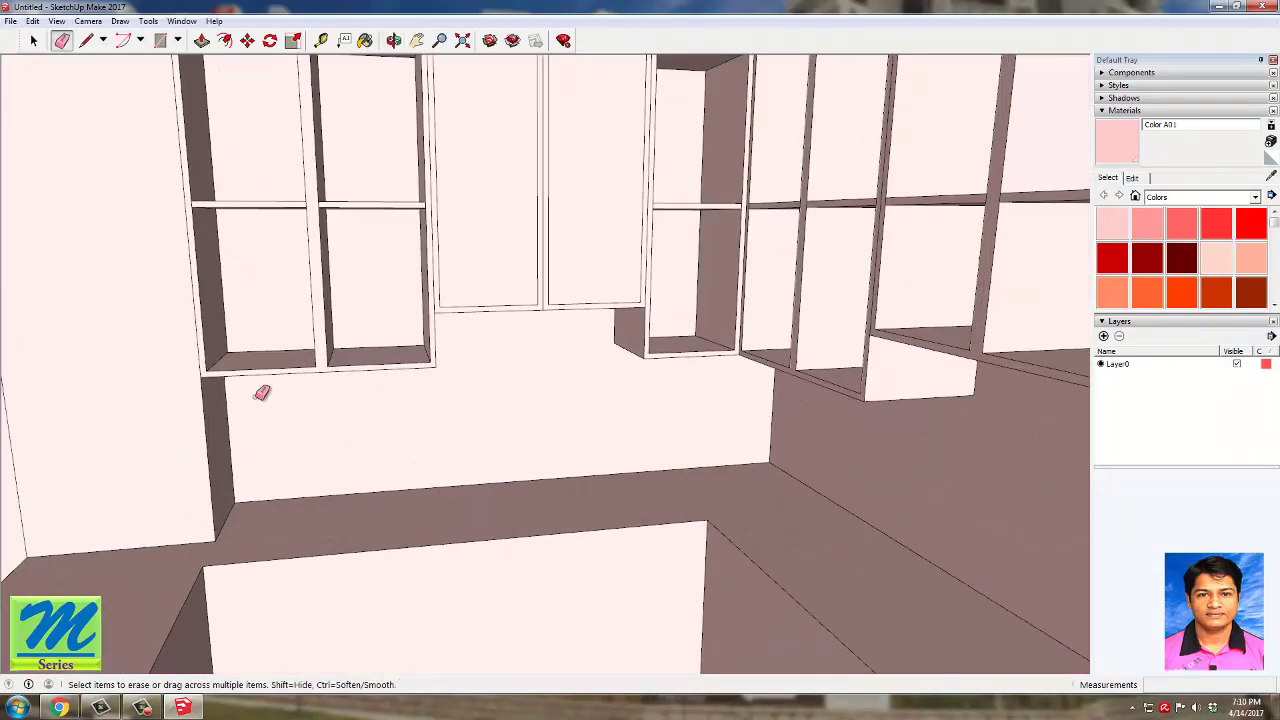
pyautogui.scroll(-3, 262, 393)
pyautogui.moveTo(435, 348); pyautogui.dragTo(461, 291, button='middle')
pyautogui.scroll(4, 461, 291)
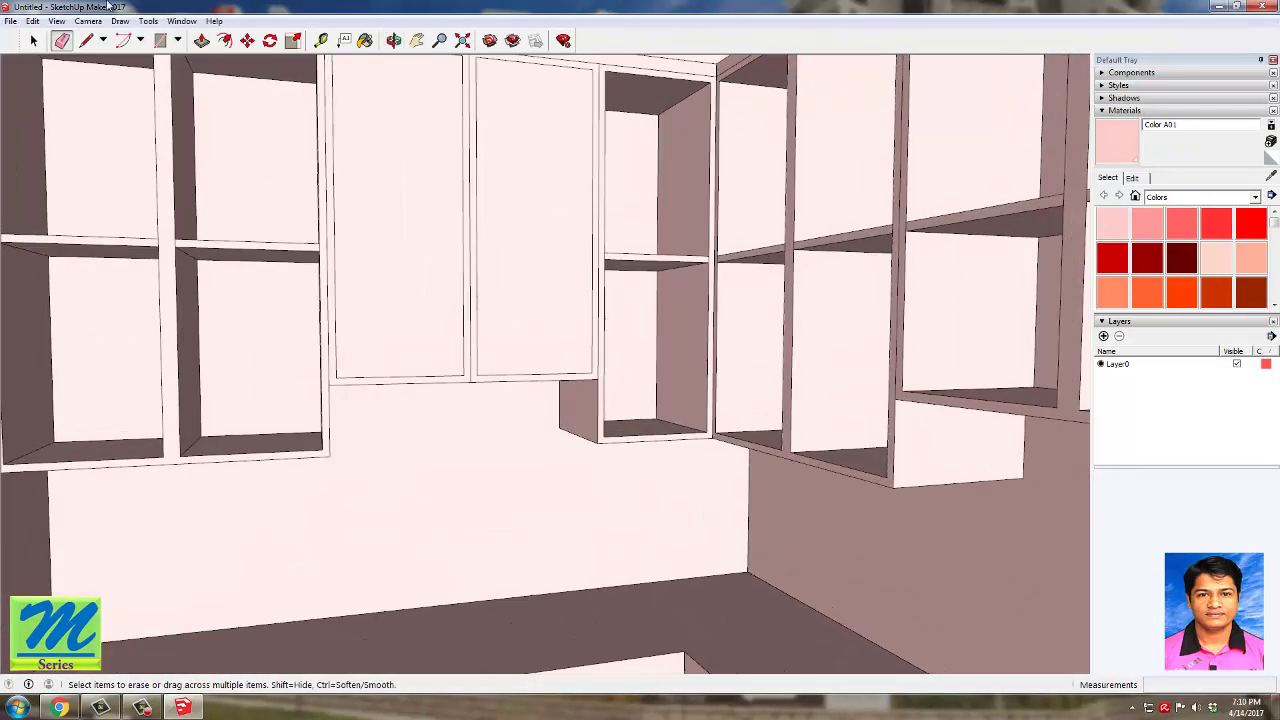
pyautogui.press('t')
pyautogui.scroll(2, 413, 380)
pyautogui.click(443, 387)
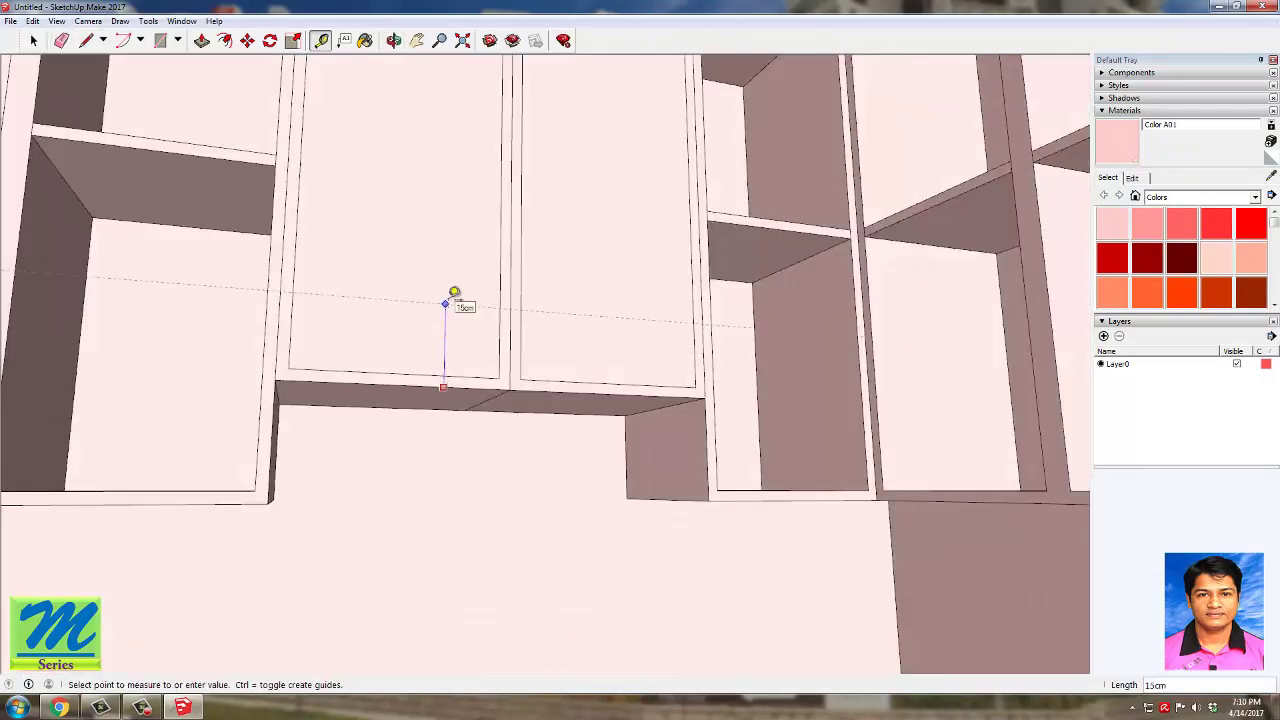
pyautogui.click(454, 292)
pyautogui.moveTo(454, 289); pyautogui.dragTo(416, 404, button='middle')
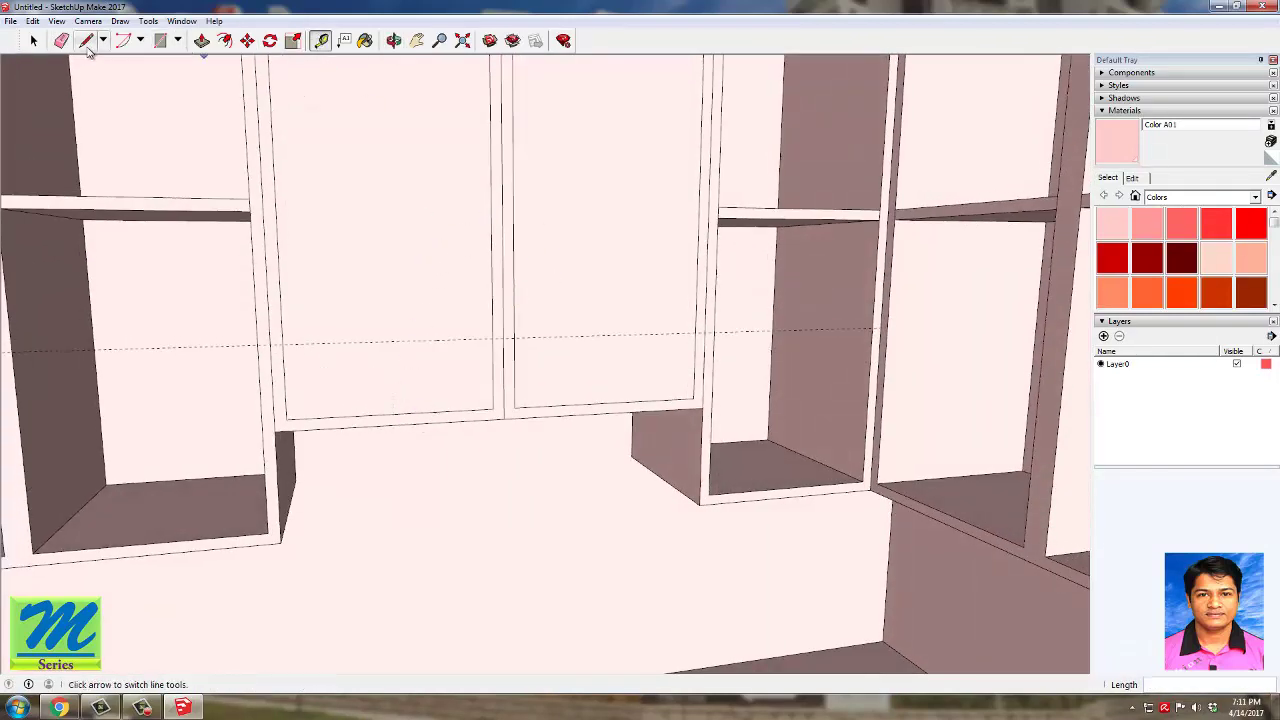
# Step: Draw a 15 by 80 cm rectangle below the guide across both closed panels and erase the frame edges inside it
pyautogui.click(162, 40)
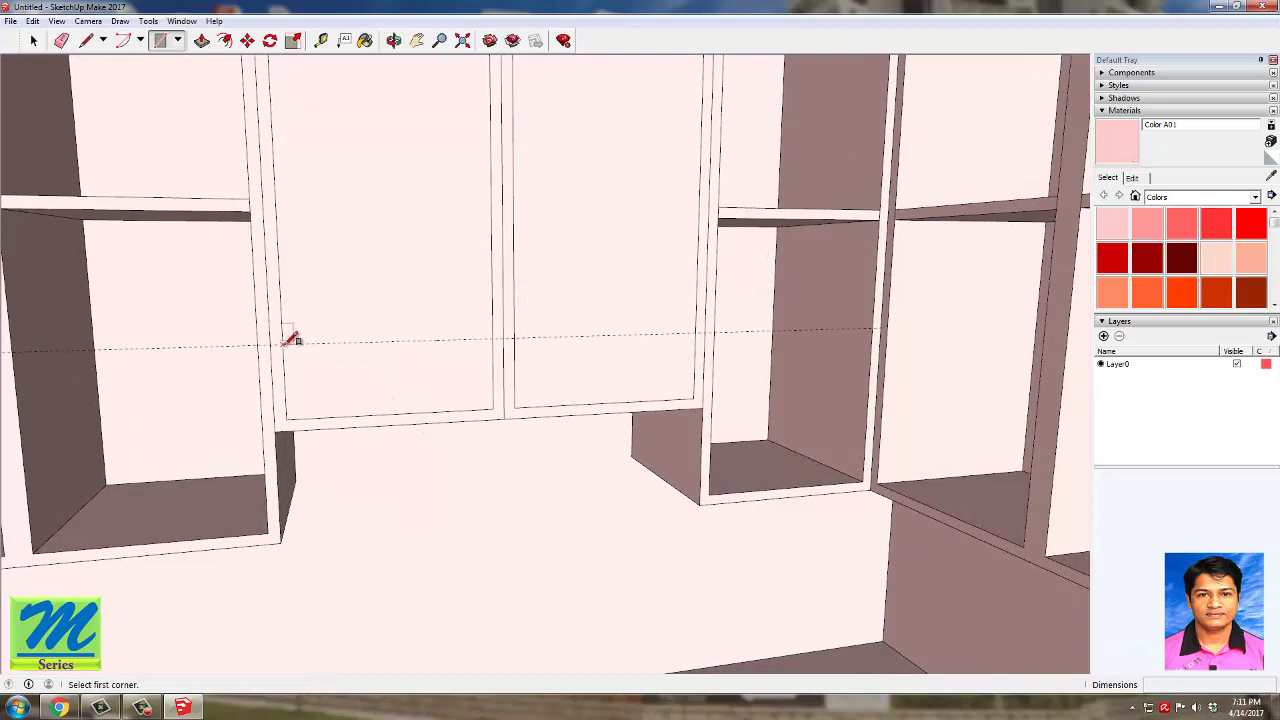
pyautogui.click(271, 344)
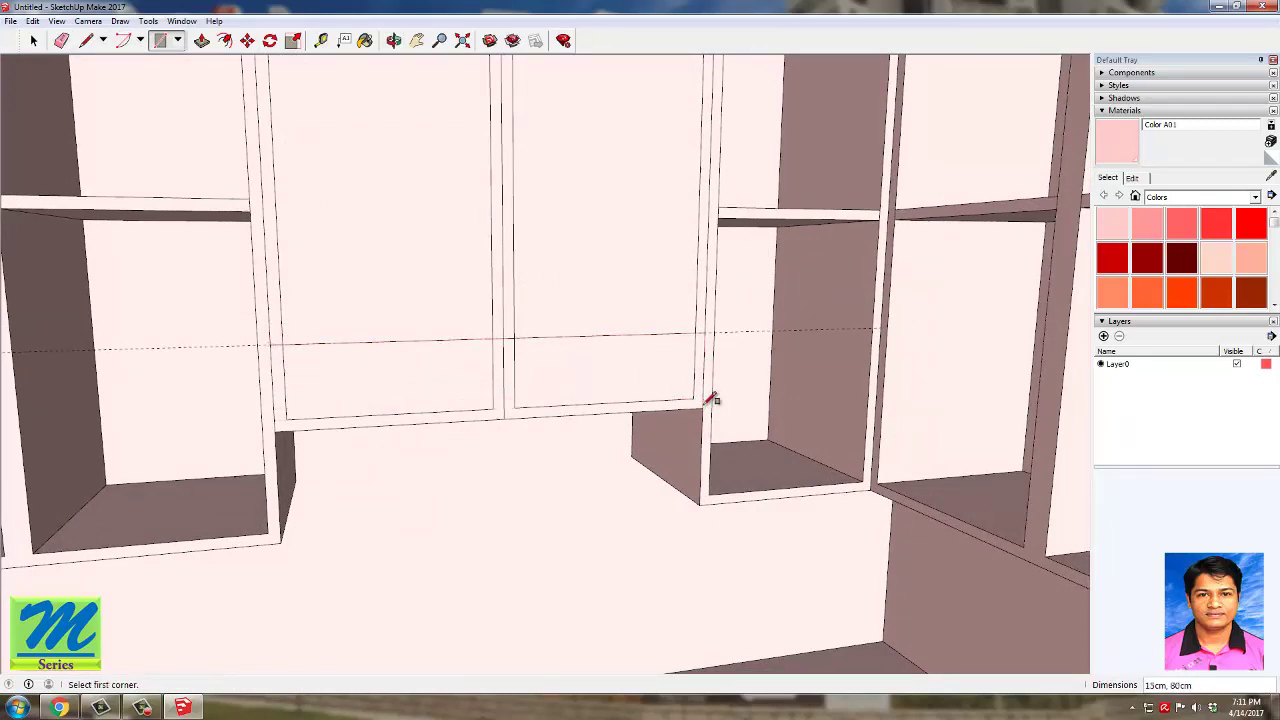
pyautogui.click(61, 40)
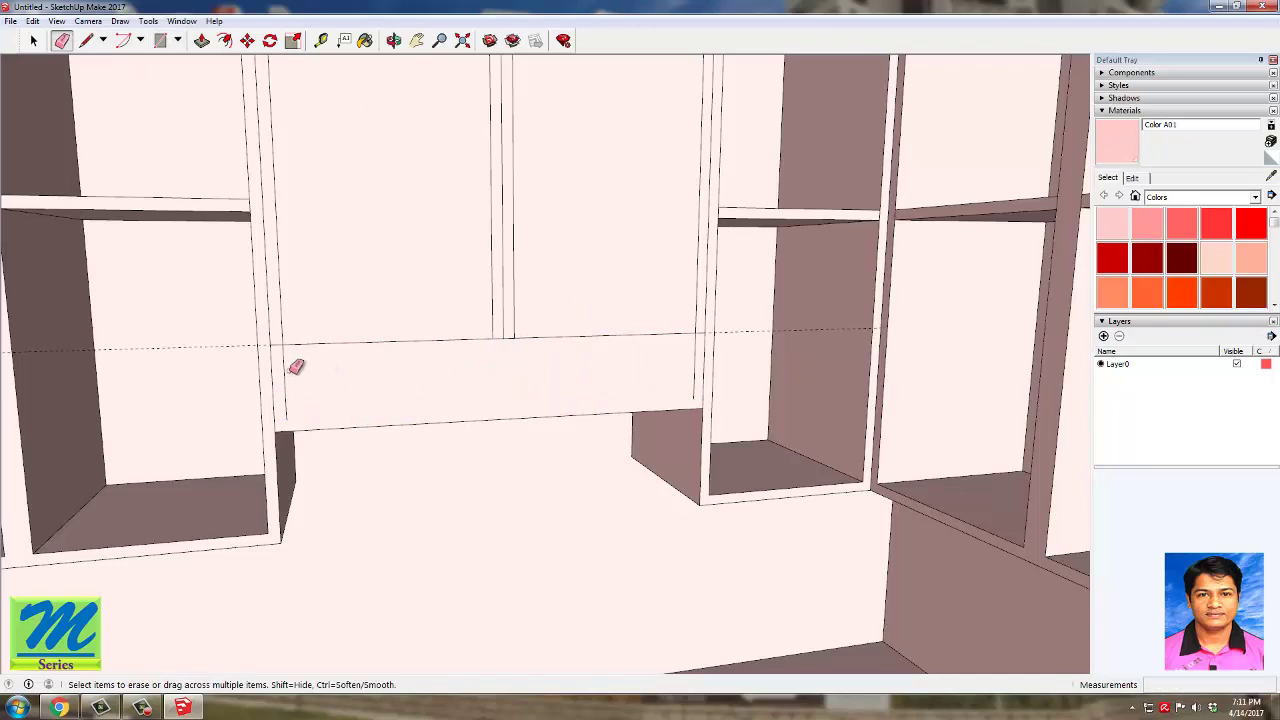
pyautogui.moveTo(714, 333); pyautogui.dragTo(475, 328, button='middle')
# Step: Pull the strip beneath the two closed panels outward by 10 cm
pyautogui.click(201, 40)
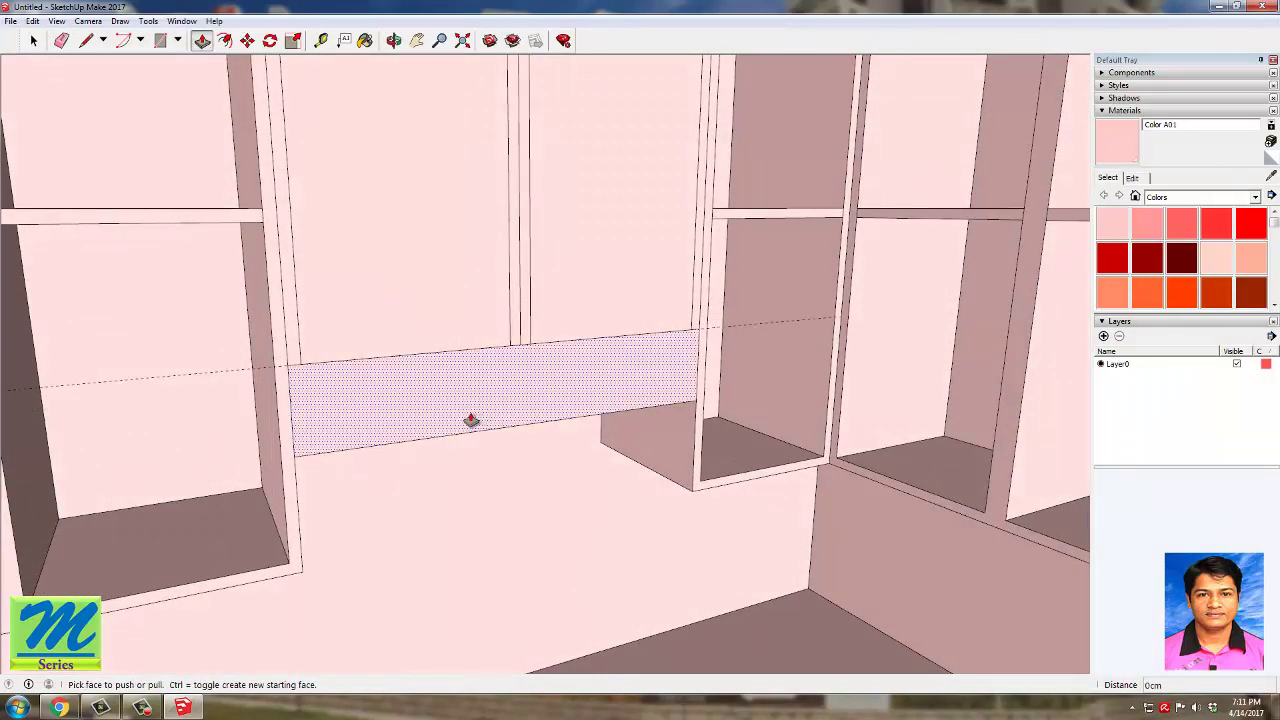
pyautogui.click(471, 420)
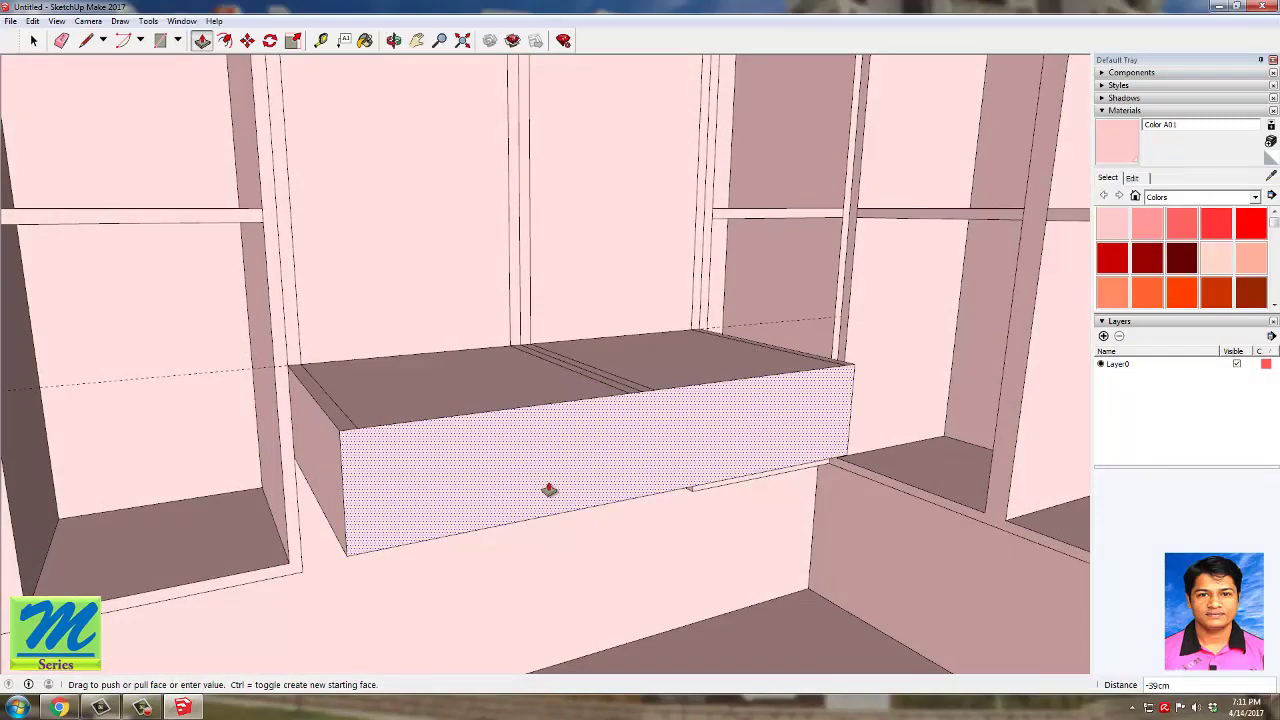
pyautogui.moveTo(549, 489); pyautogui.dragTo(560, 523, button='middle')
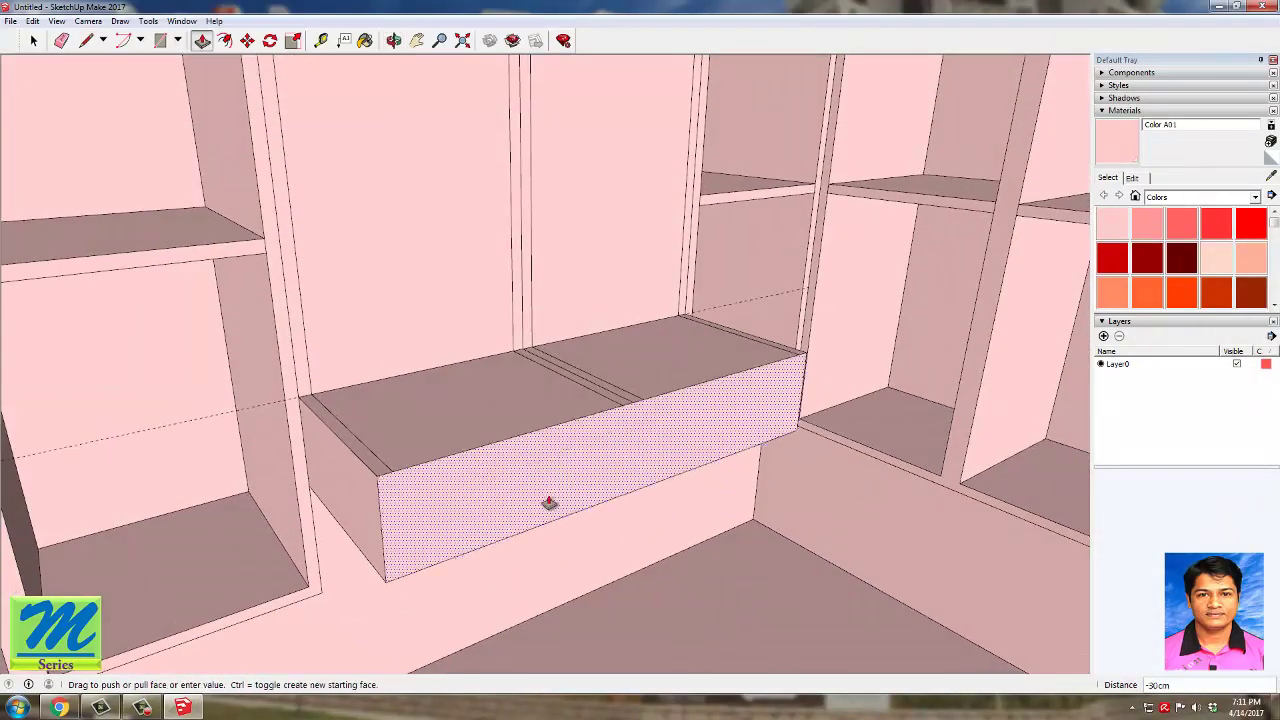
pyautogui.press('Return')
pyautogui.scroll(5, 491, 409)
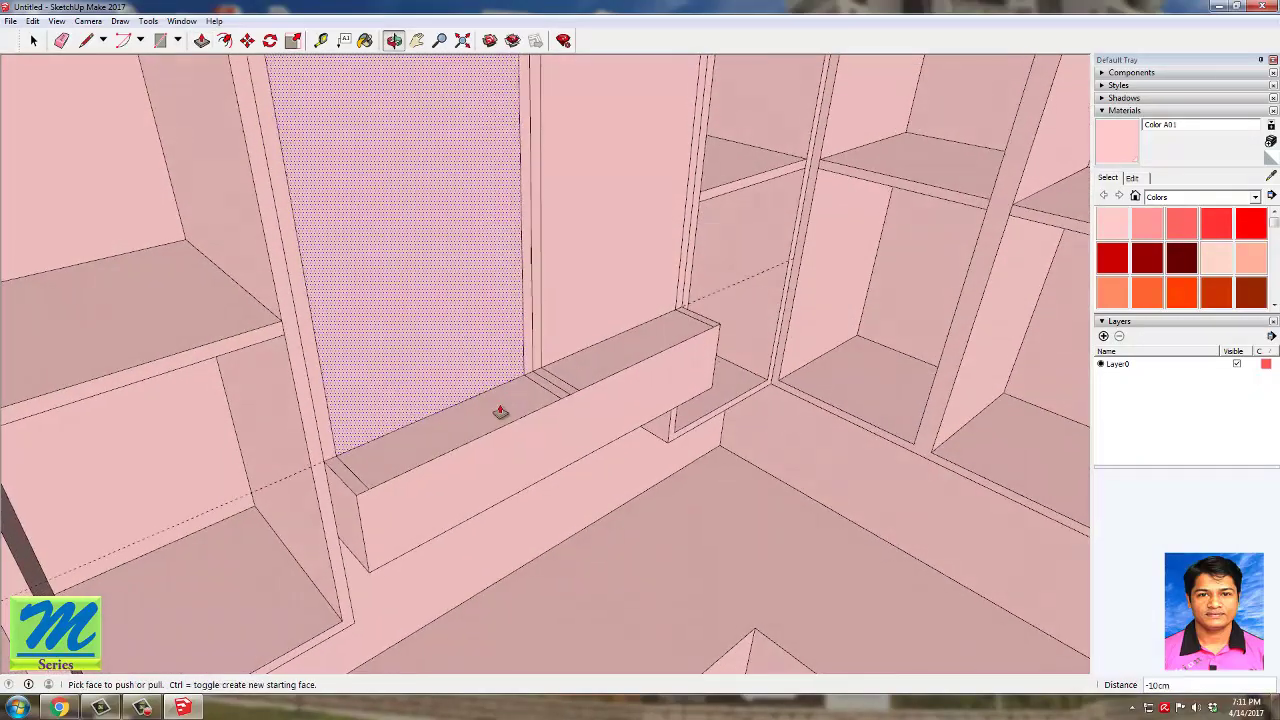
# Step: Erase the surplus divider lines on the upper surface of the projecting box
pyautogui.click(61, 40)
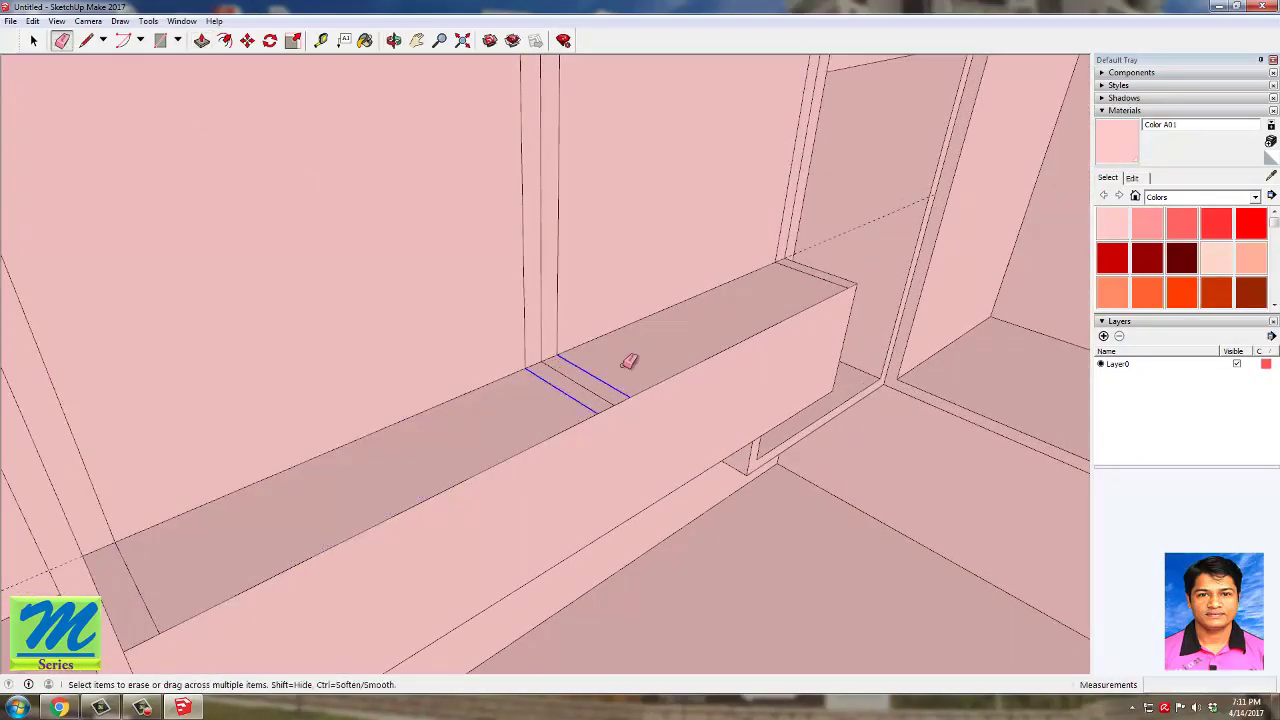
pyautogui.scroll(-3, 549, 365)
pyautogui.moveTo(540, 370)
pyautogui.mouseDown(button='middle')
pyautogui.moveTo(371, 457)
pyautogui.moveTo(376, 445)
pyautogui.mouseUp(button='middle')
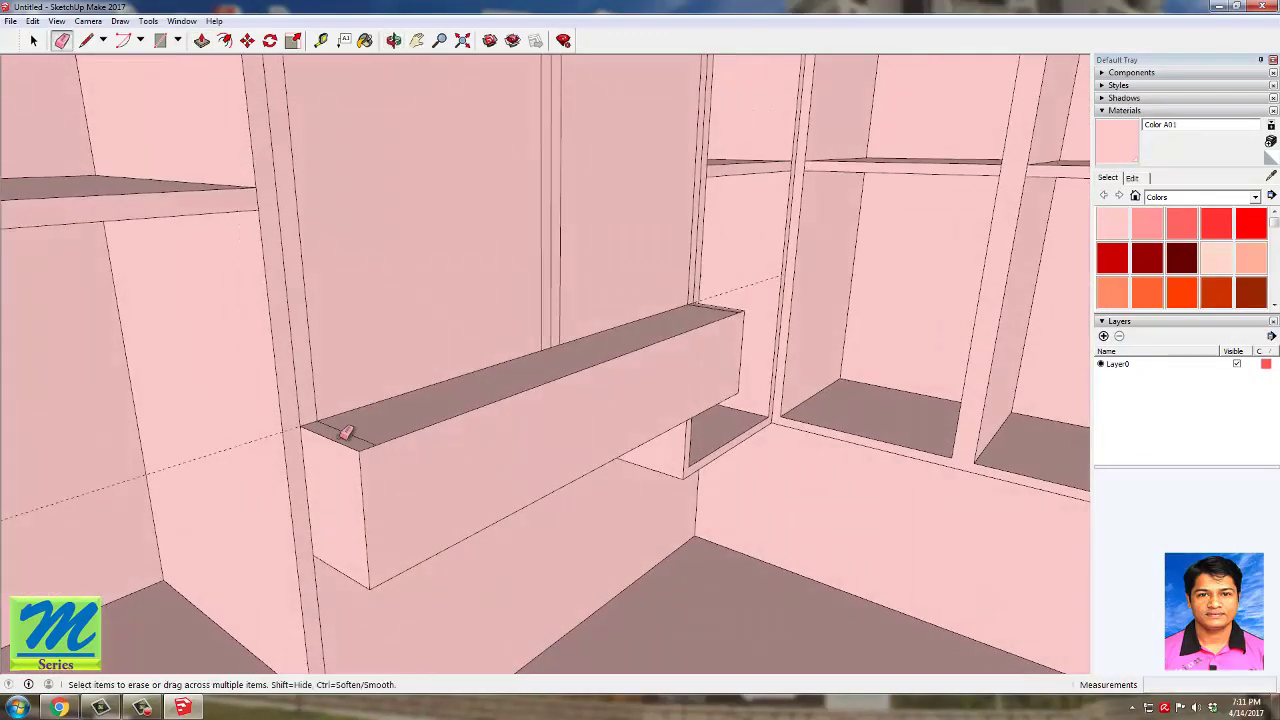
pyautogui.click(343, 436)
pyautogui.scroll(-4, 382, 340)
pyautogui.moveTo(383, 338)
pyautogui.mouseDown(button='middle')
pyautogui.moveTo(505, 445)
pyautogui.moveTo(480, 354)
pyautogui.moveTo(443, 409)
pyautogui.moveTo(480, 463)
pyautogui.mouseUp(button='middle')
pyautogui.scroll(3, 392, 388)
pyautogui.moveTo(392, 388); pyautogui.dragTo(398, 427, button='middle')
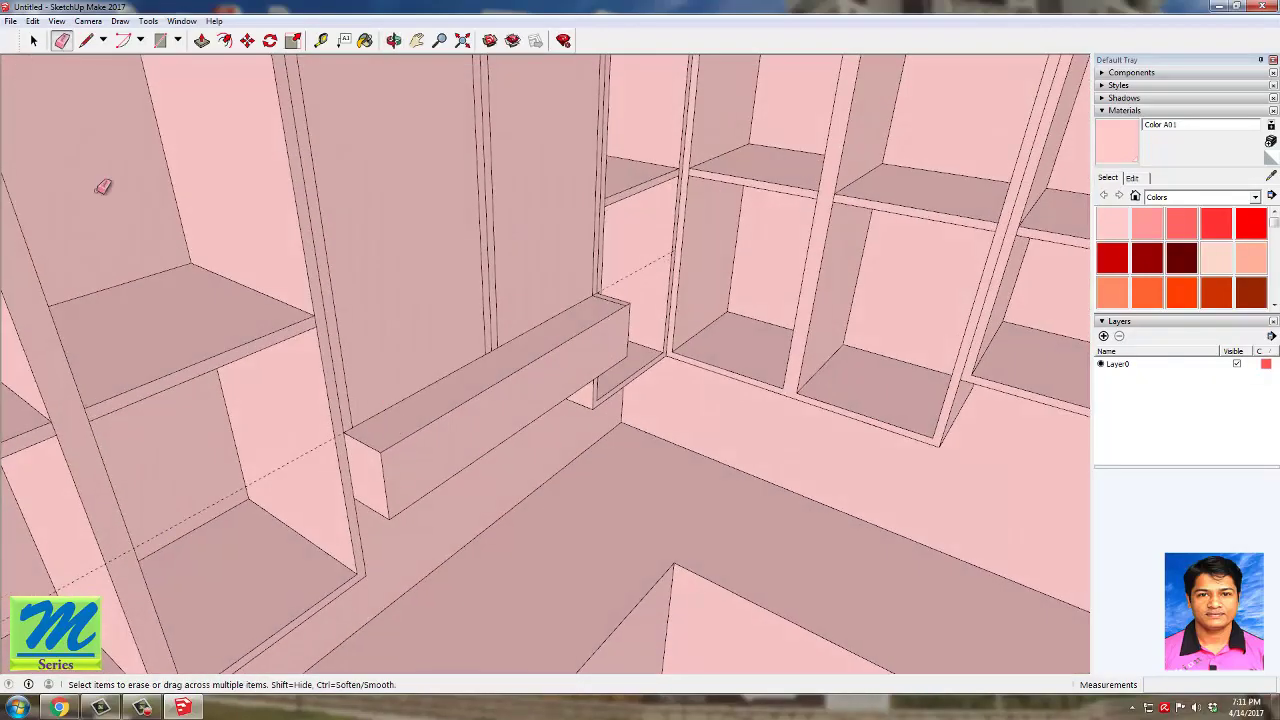
# Step: Place guides from the box's upper front edge, 5 cm back on its upper surface and 10 cm down its front
pyautogui.click(320, 40)
pyautogui.scroll(3, 429, 434)
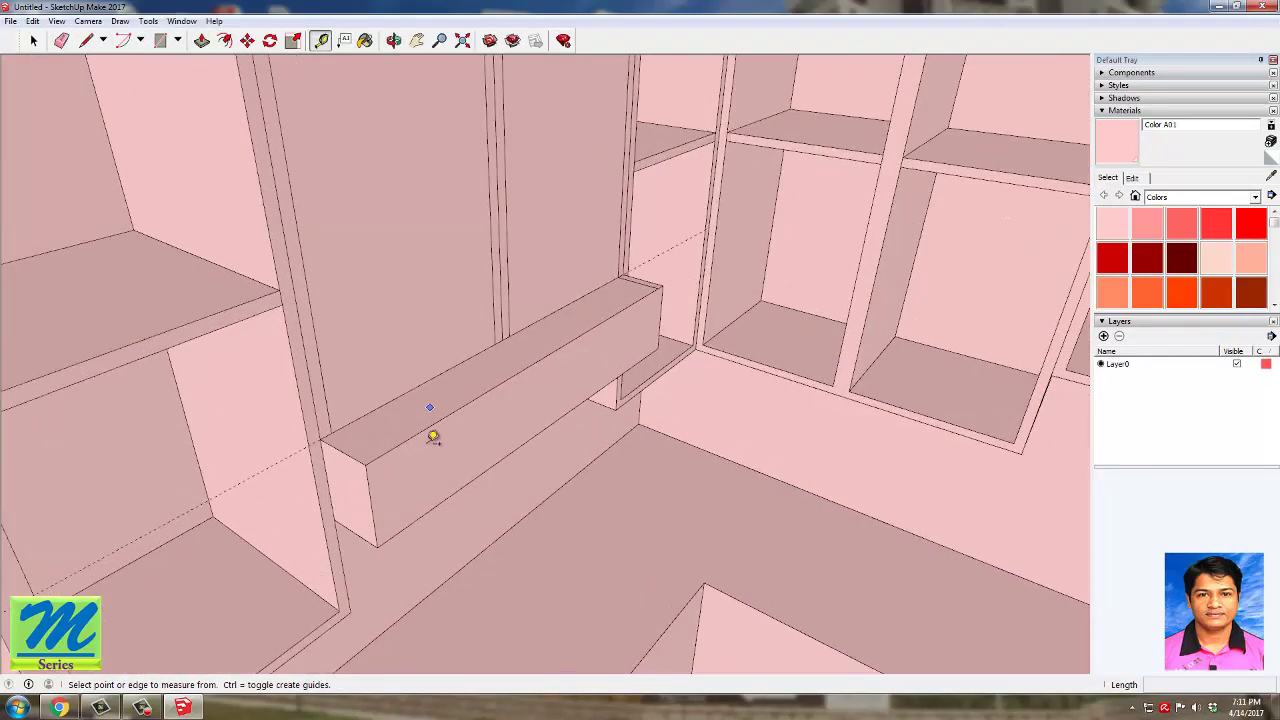
pyautogui.click(420, 419)
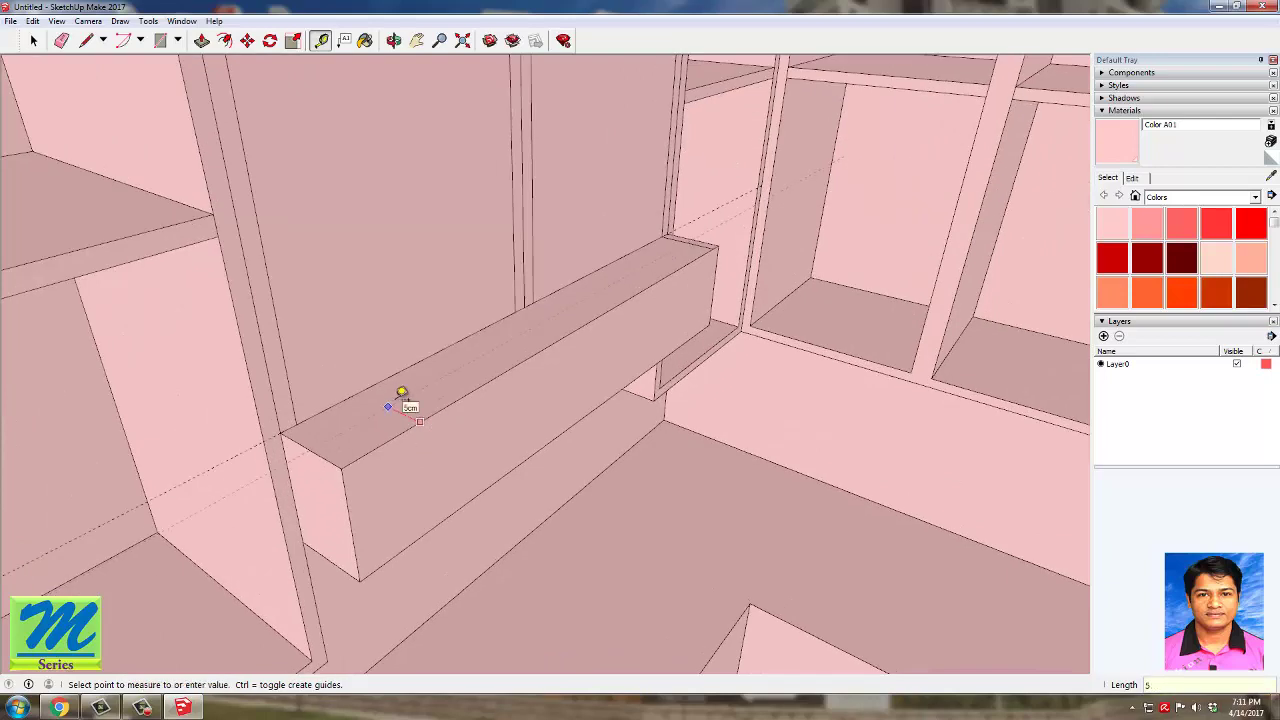
pyautogui.click(401, 392)
pyautogui.click(405, 432)
pyautogui.write('10')
pyautogui.press('Return')
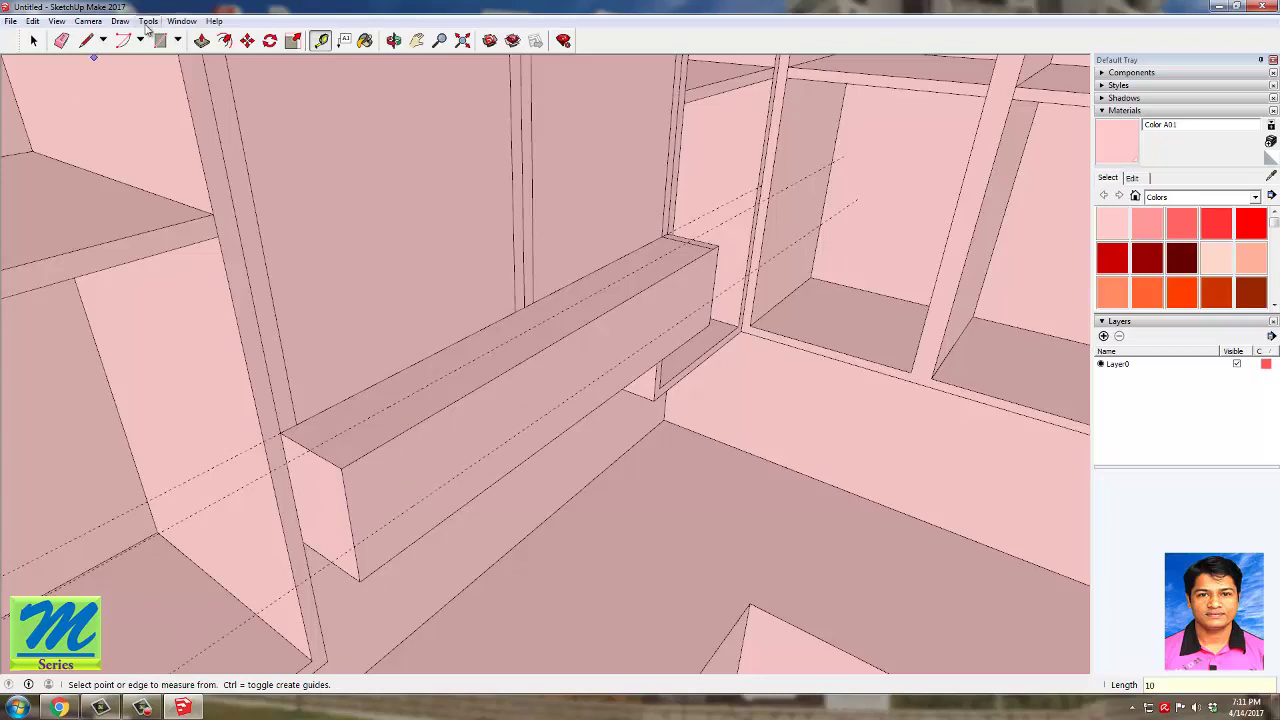
# Step: Draw a slanted line between the guides on the box's end face and push the front wedge away along its whole length
pyautogui.press('l')
pyautogui.click(310, 452)
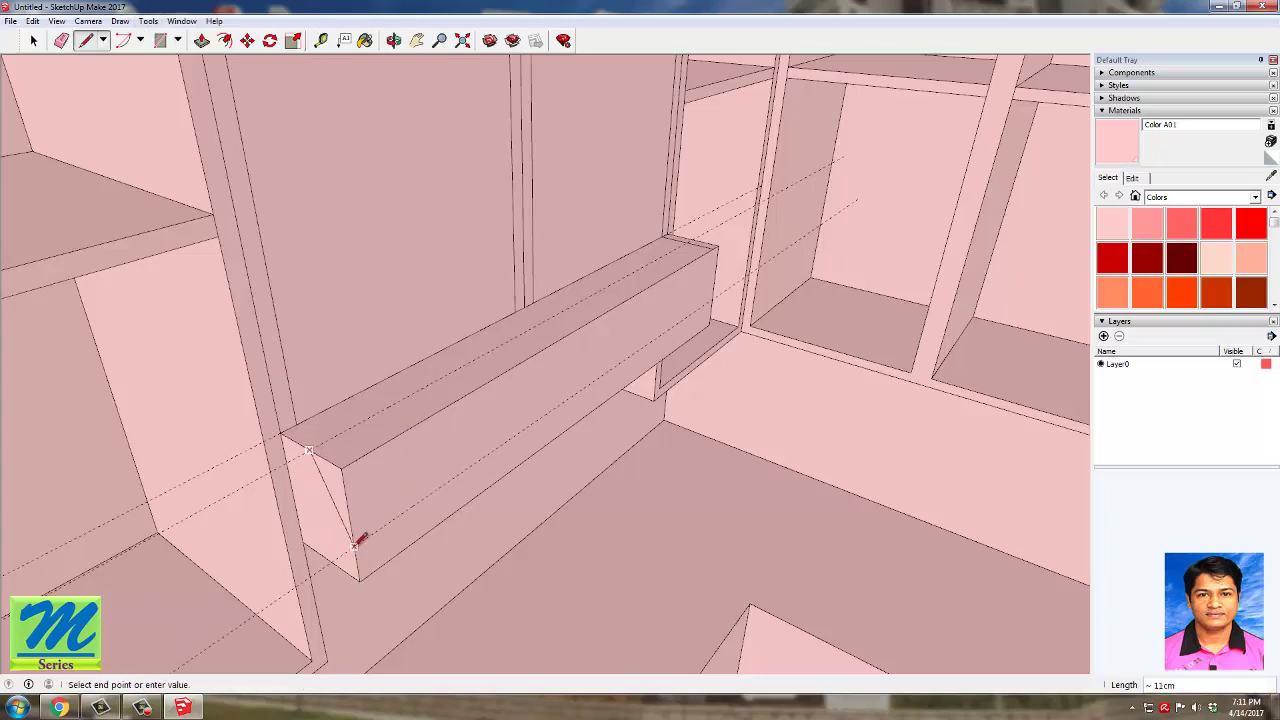
pyautogui.press('p')
pyautogui.click(337, 477)
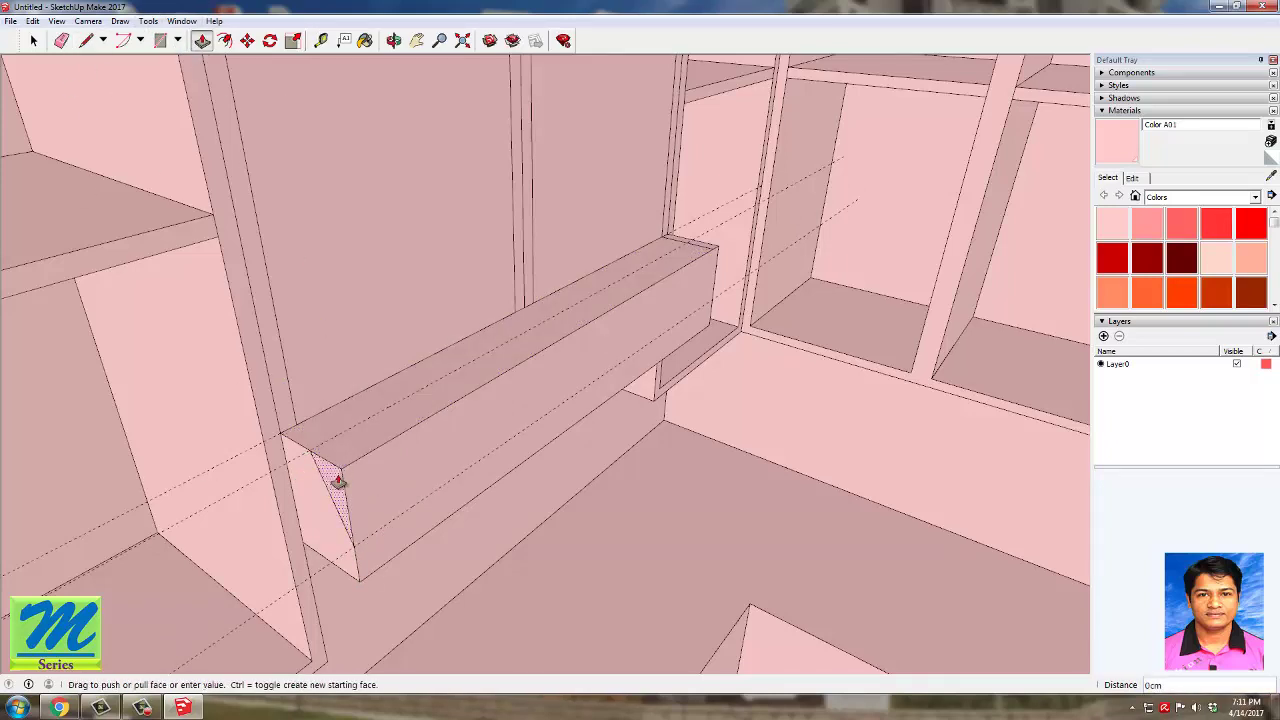
pyautogui.scroll(3, 692, 243)
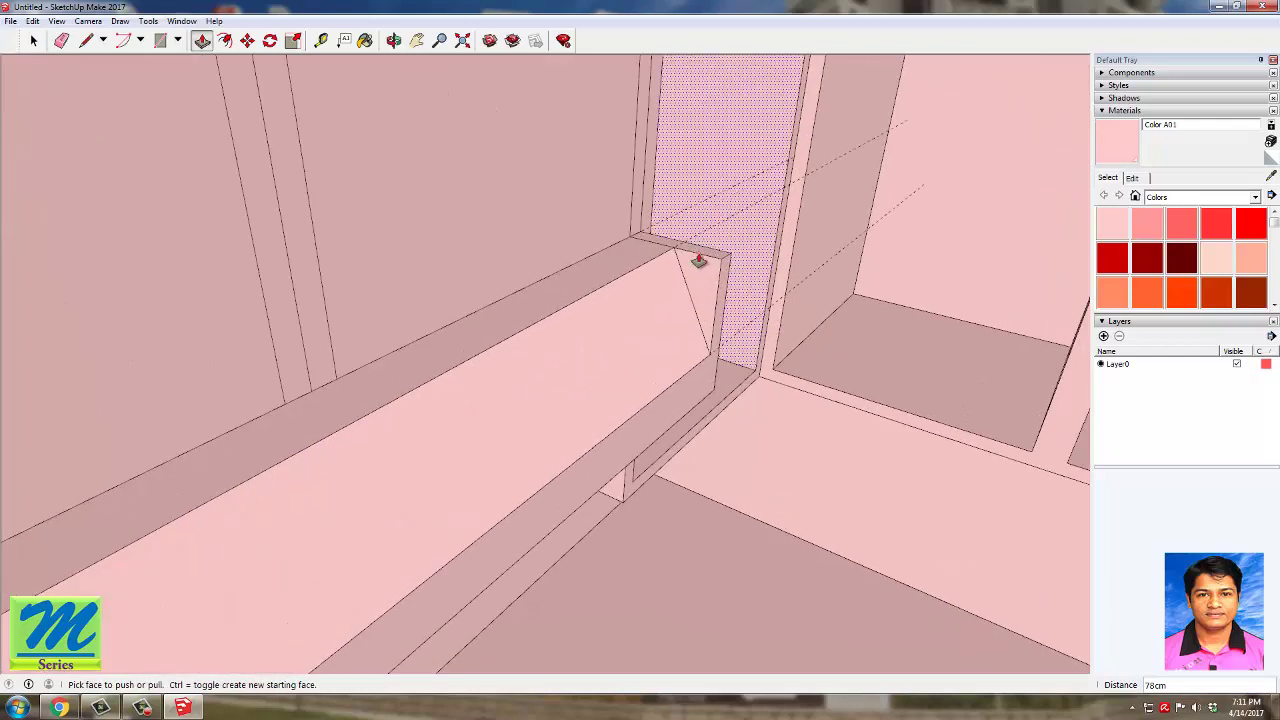
pyautogui.click(705, 247)
# Step: Erase the guides and leftover edges around the sloped box and the surplus lines on the neighbouring cabinets' undersides
pyautogui.press('f')
pyautogui.click(61, 40)
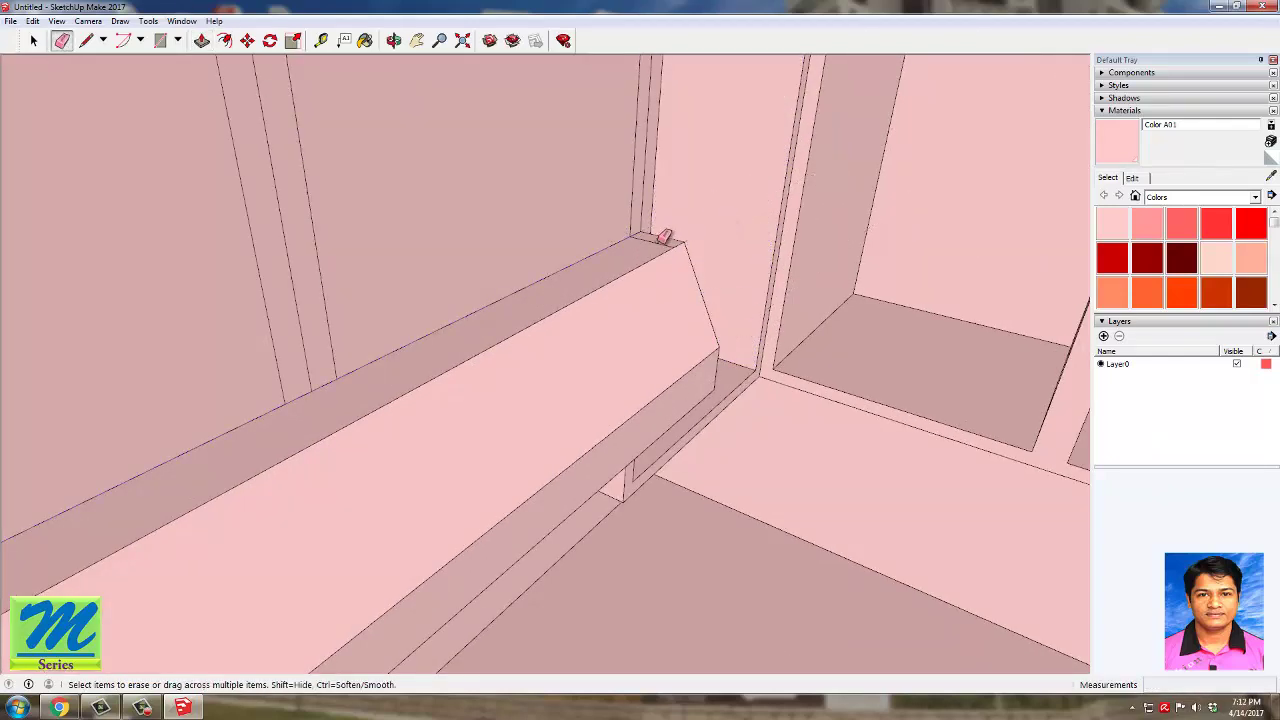
pyautogui.moveTo(665, 237); pyautogui.dragTo(563, 302, button='middle')
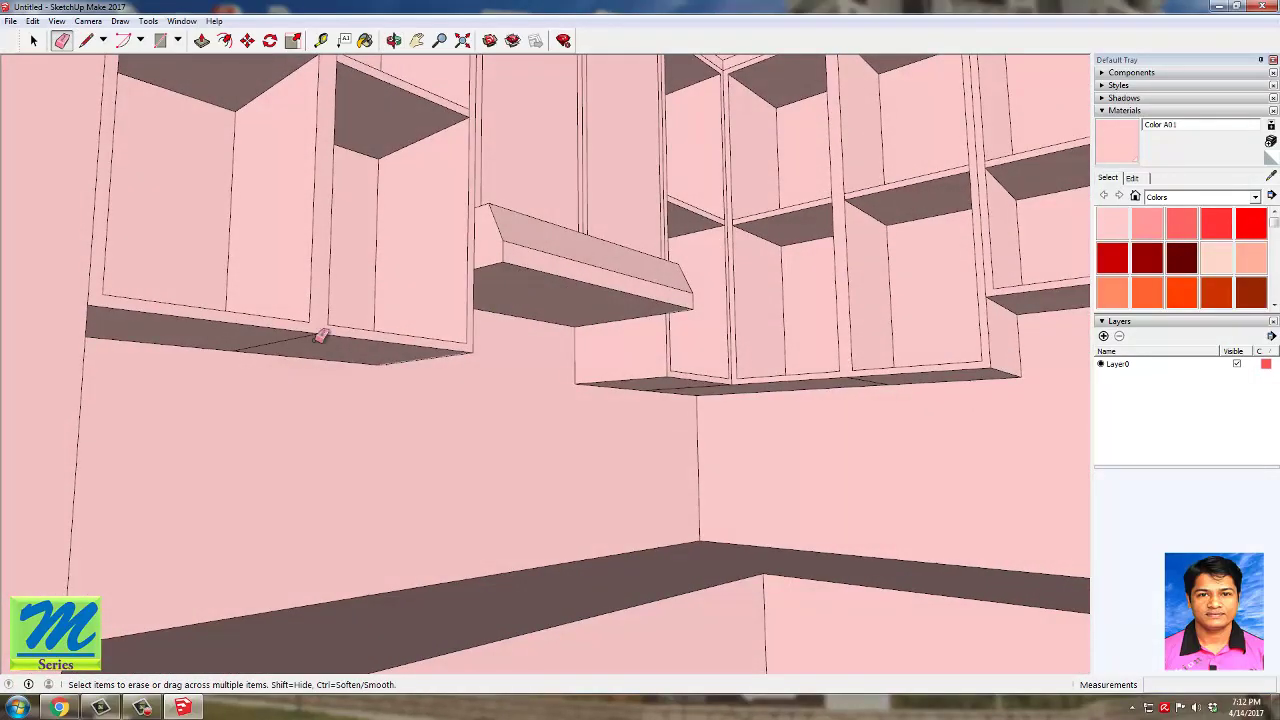
pyautogui.moveTo(648, 386); pyautogui.dragTo(752, 402, button='middle')
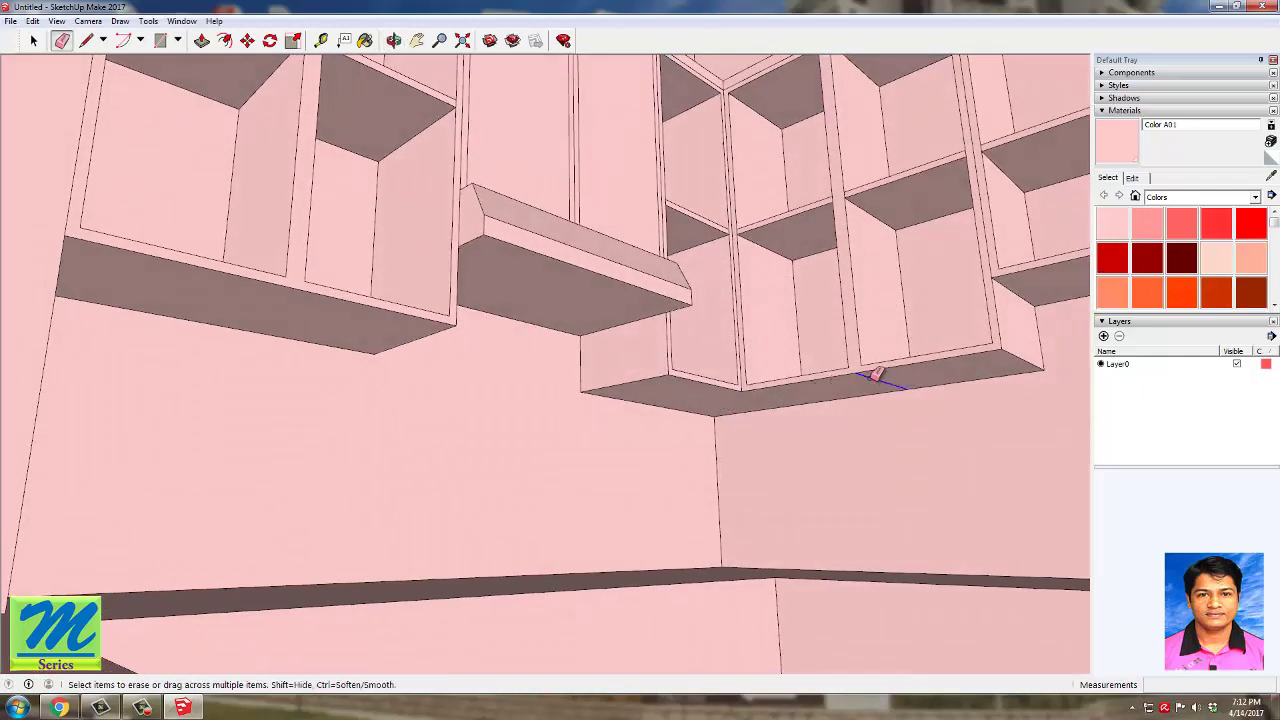
pyautogui.moveTo(876, 374); pyautogui.dragTo(477, 312, button='middle')
# Step: Examine the whole kitchen model and the sloped hood beneath the closed panels from several angles
pyautogui.click(462, 40)
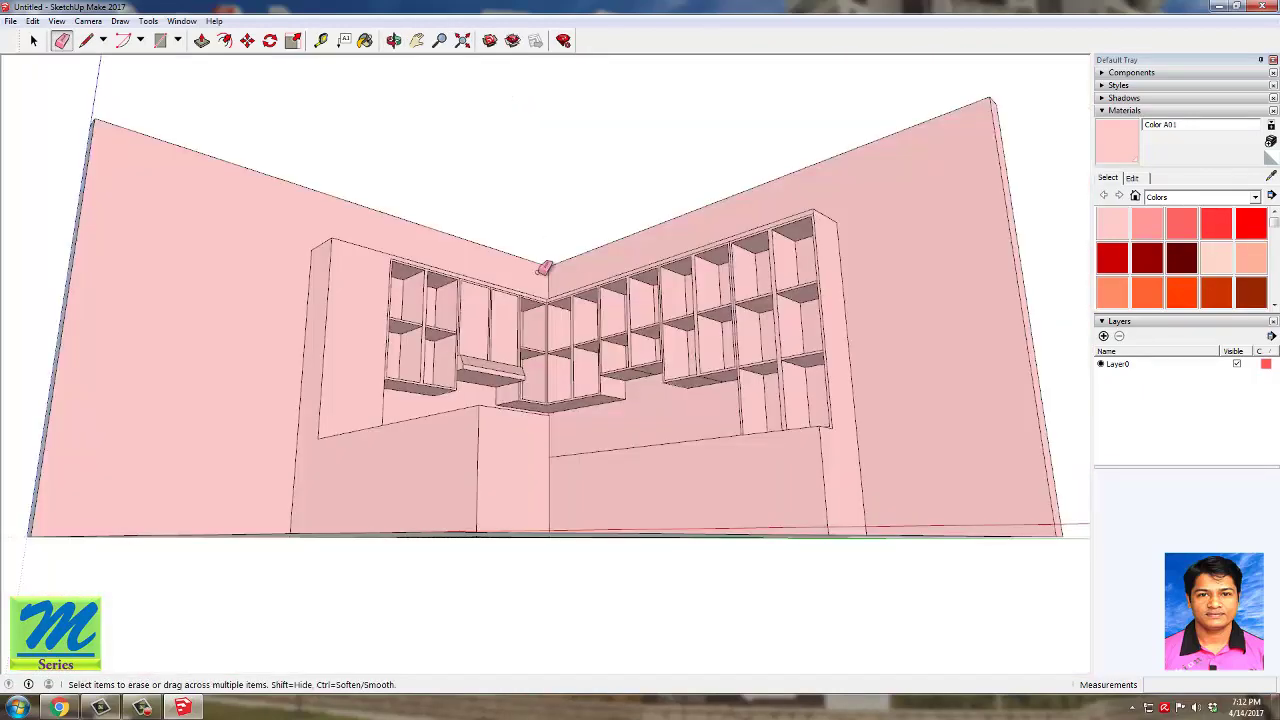
pyautogui.scroll(-2, 547, 268)
pyautogui.moveTo(493, 211); pyautogui.dragTo(558, 420, button='middle')
pyautogui.scroll(3, 558, 420)
pyautogui.moveTo(602, 276); pyautogui.dragTo(460, 268, button='middle')
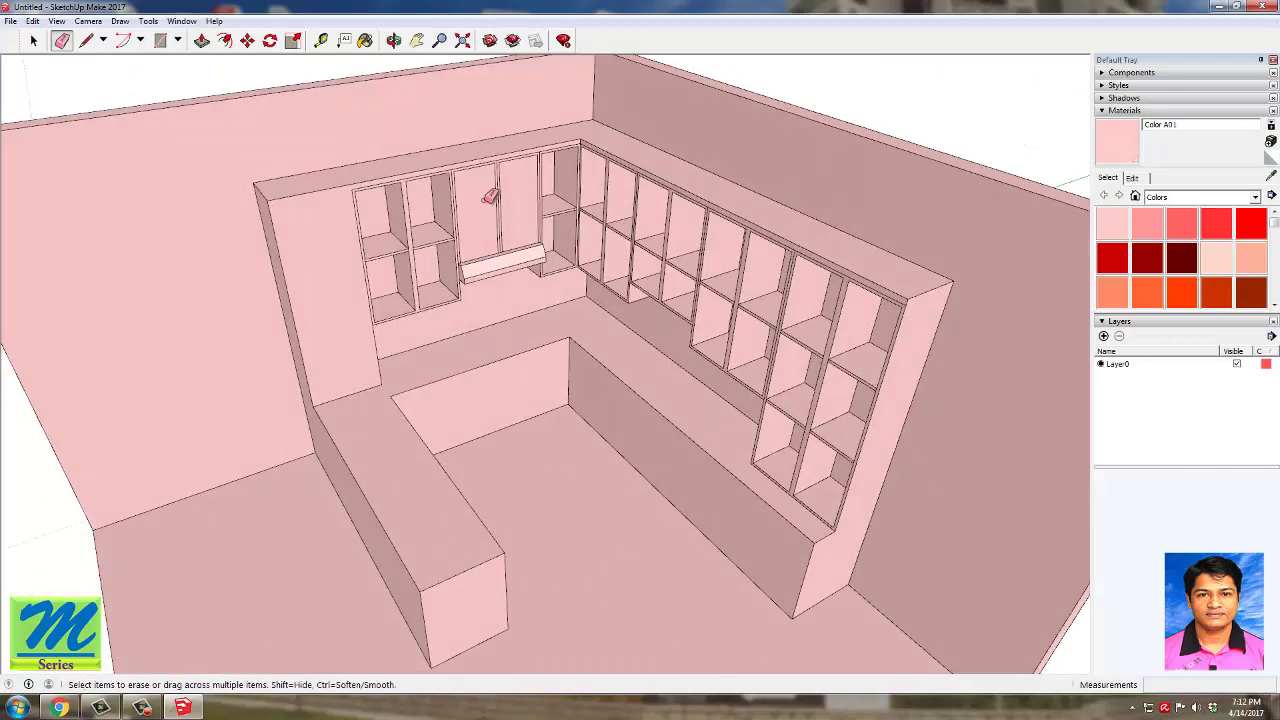
pyautogui.scroll(3, 490, 192)
pyautogui.moveTo(475, 166); pyautogui.dragTo(663, 120, button='middle')
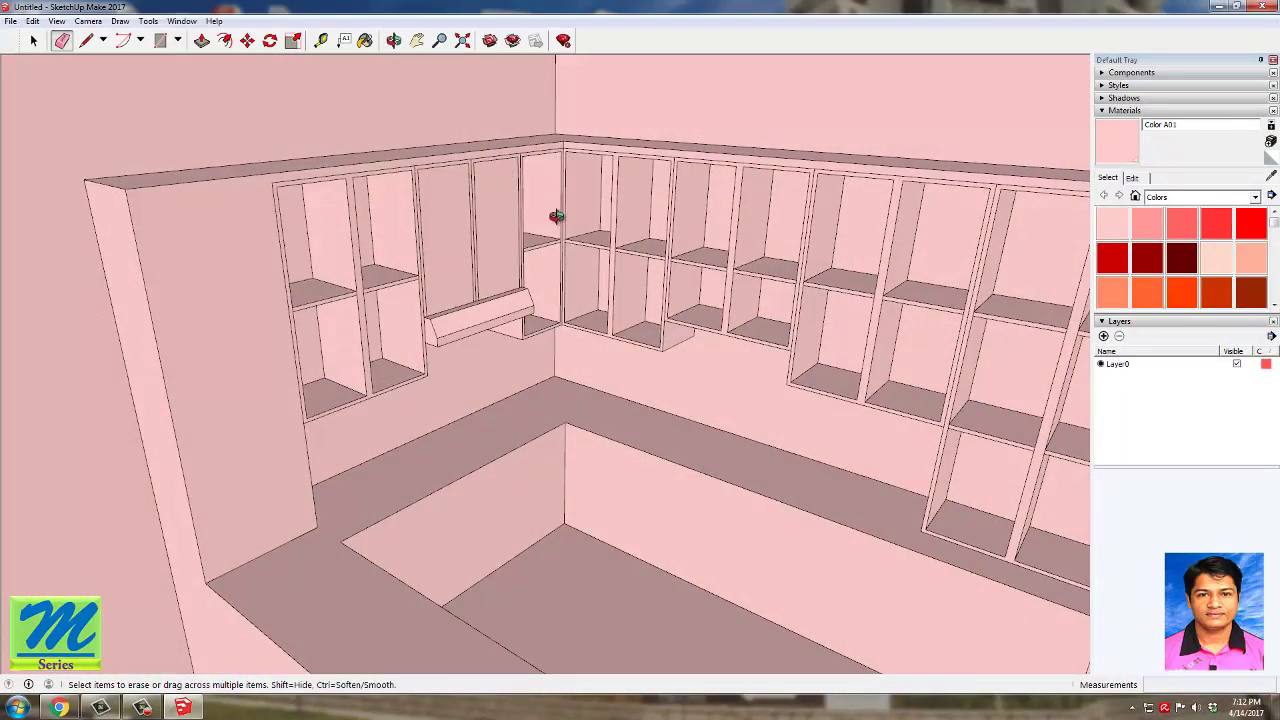
# Step: Copy the outer side and bottom edges of the end two-column wall cabinet and paste them in the open space outside the wall
pyautogui.moveTo(556, 217); pyautogui.dragTo(382, 237, button='middle')
pyautogui.scroll(-5, 382, 237)
pyautogui.moveTo(420, 277)
pyautogui.mouseDown(button='middle')
pyautogui.moveTo(623, 271)
pyautogui.moveTo(511, 317)
pyautogui.moveTo(351, 300)
pyautogui.moveTo(329, 323)
pyautogui.mouseUp(button='middle')
pyautogui.scroll(4, 418, 243)
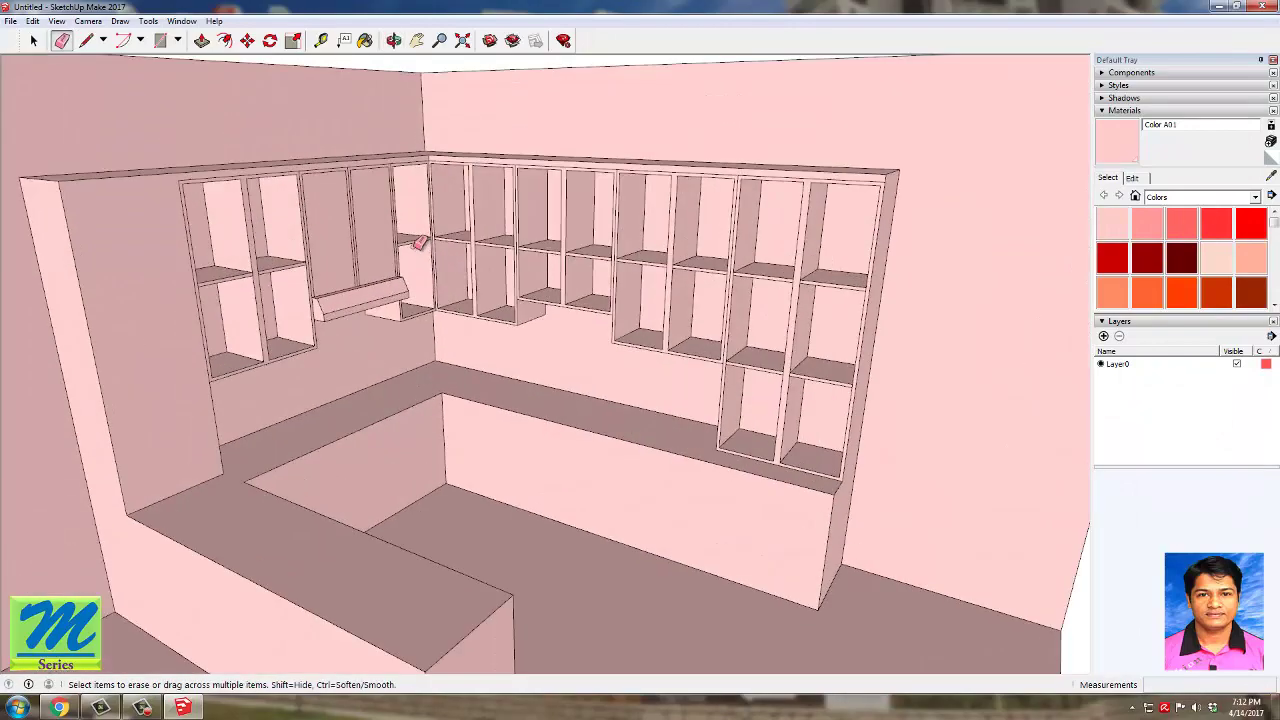
pyautogui.moveTo(418, 243); pyautogui.dragTo(327, 242, button='middle')
pyautogui.scroll(5, 357, 214)
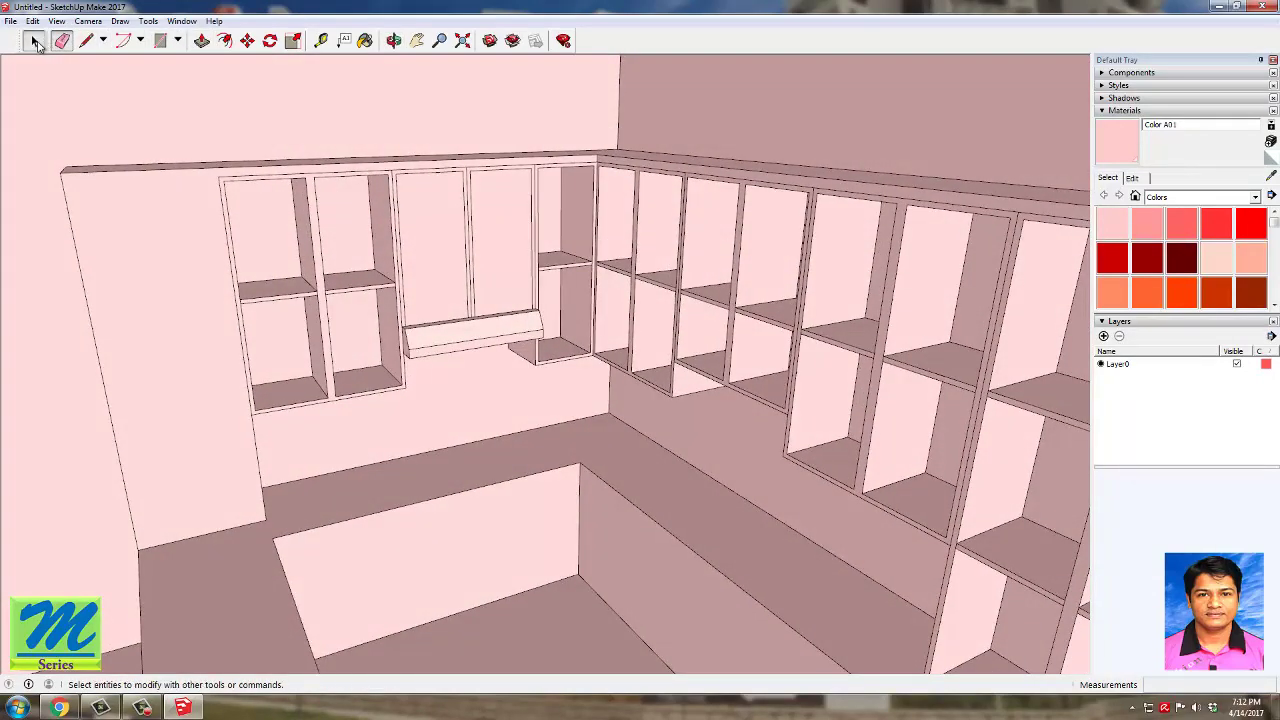
pyautogui.click(33, 40)
pyautogui.scroll(2, 384, 260)
pyautogui.moveTo(384, 260); pyautogui.dragTo(220, 440, button='middle')
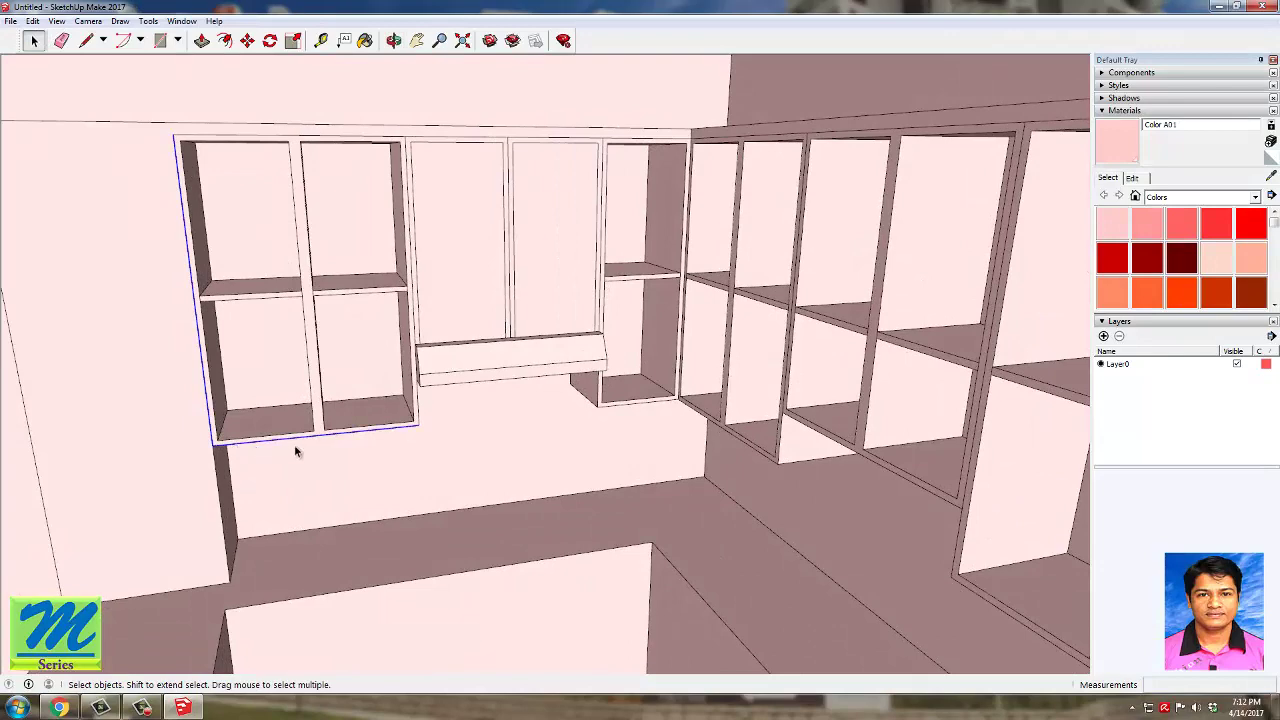
pyautogui.hotkey('ctrl', 'v')
pyautogui.scroll(-3, 308, 470)
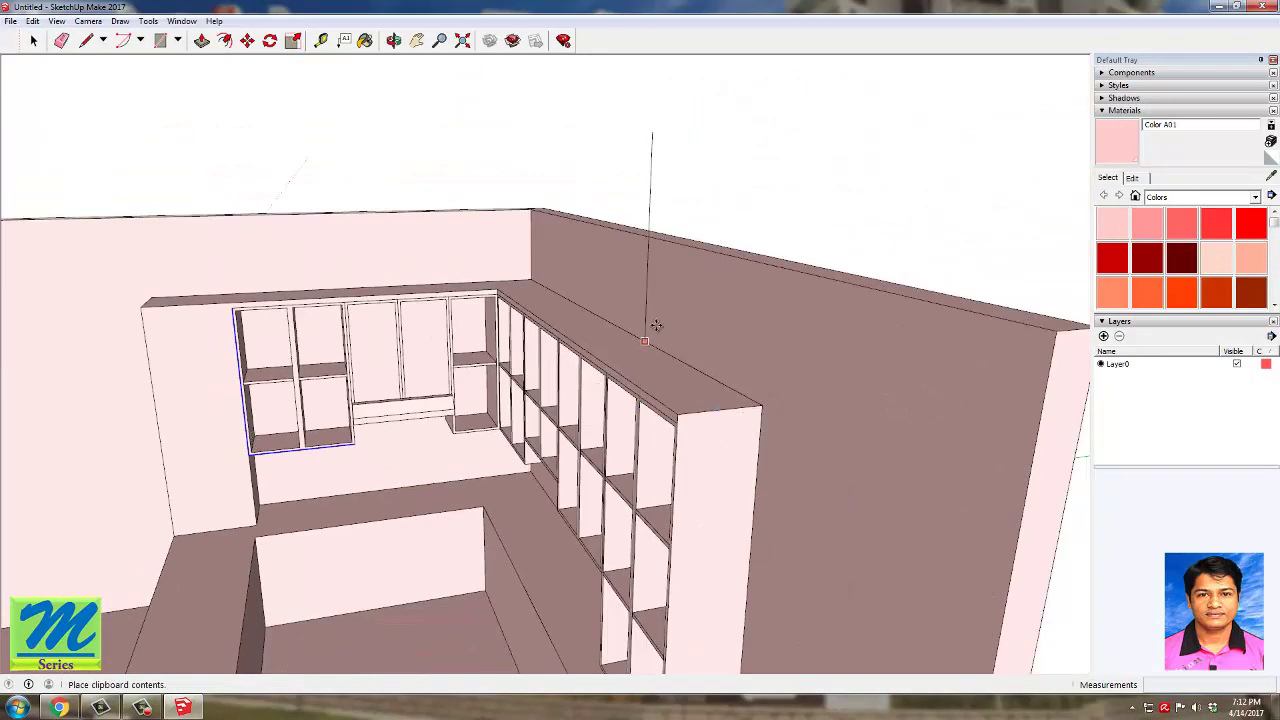
pyautogui.moveTo(804, 250); pyautogui.dragTo(718, 383, button='middle')
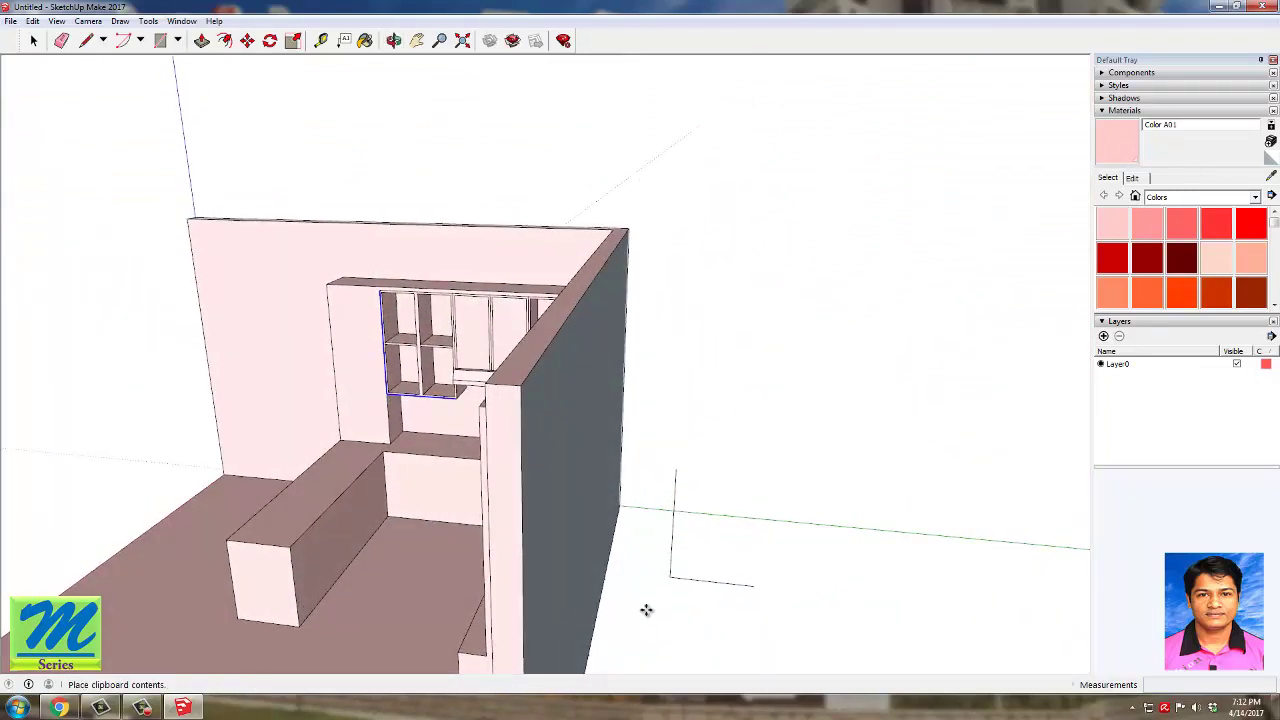
pyautogui.press('m')
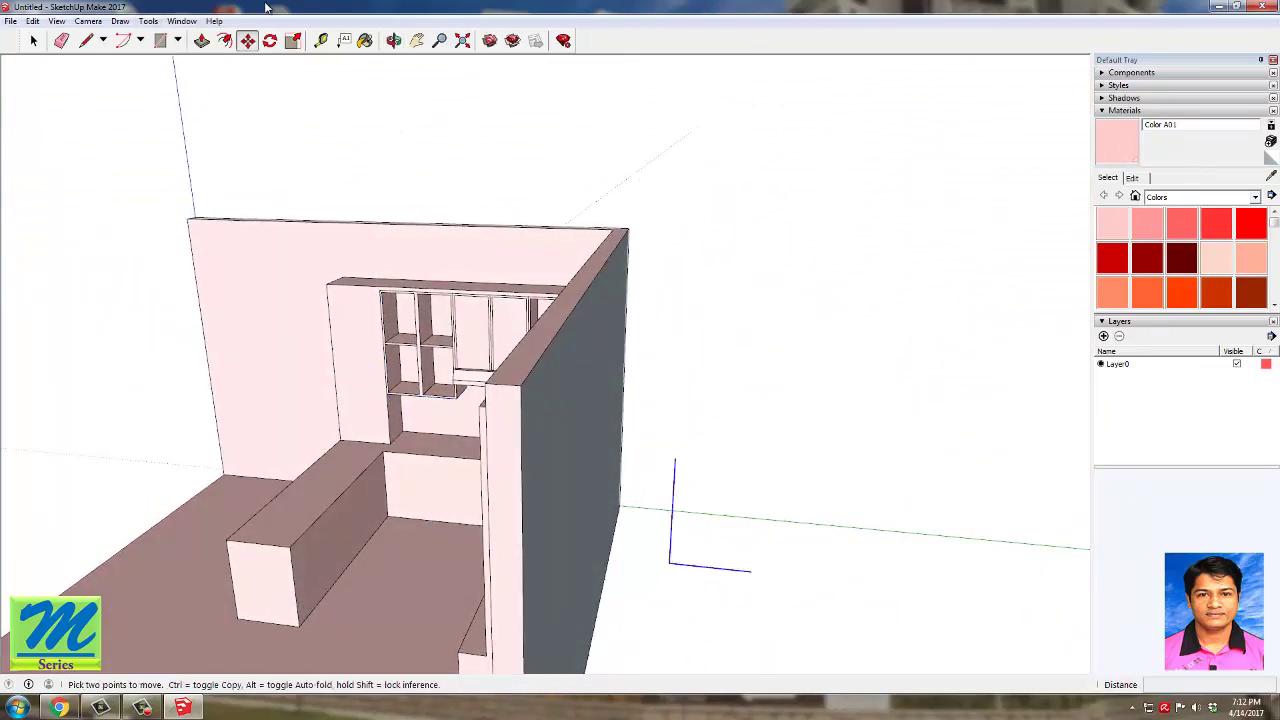
# Step: Complete the pasted edges into a rectangle, split it with a vertical line through the midpoints and delete the half farther from the wall
pyautogui.click(160, 40)
pyautogui.click(675, 458)
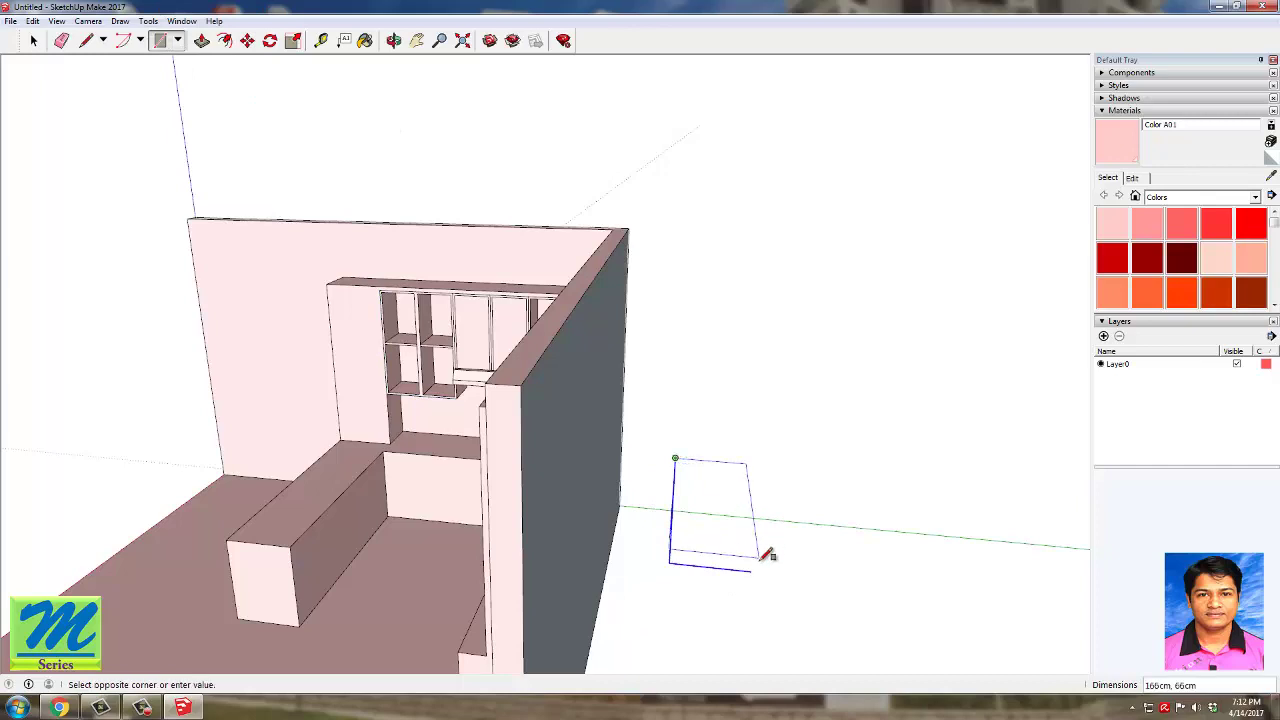
pyautogui.click(86, 40)
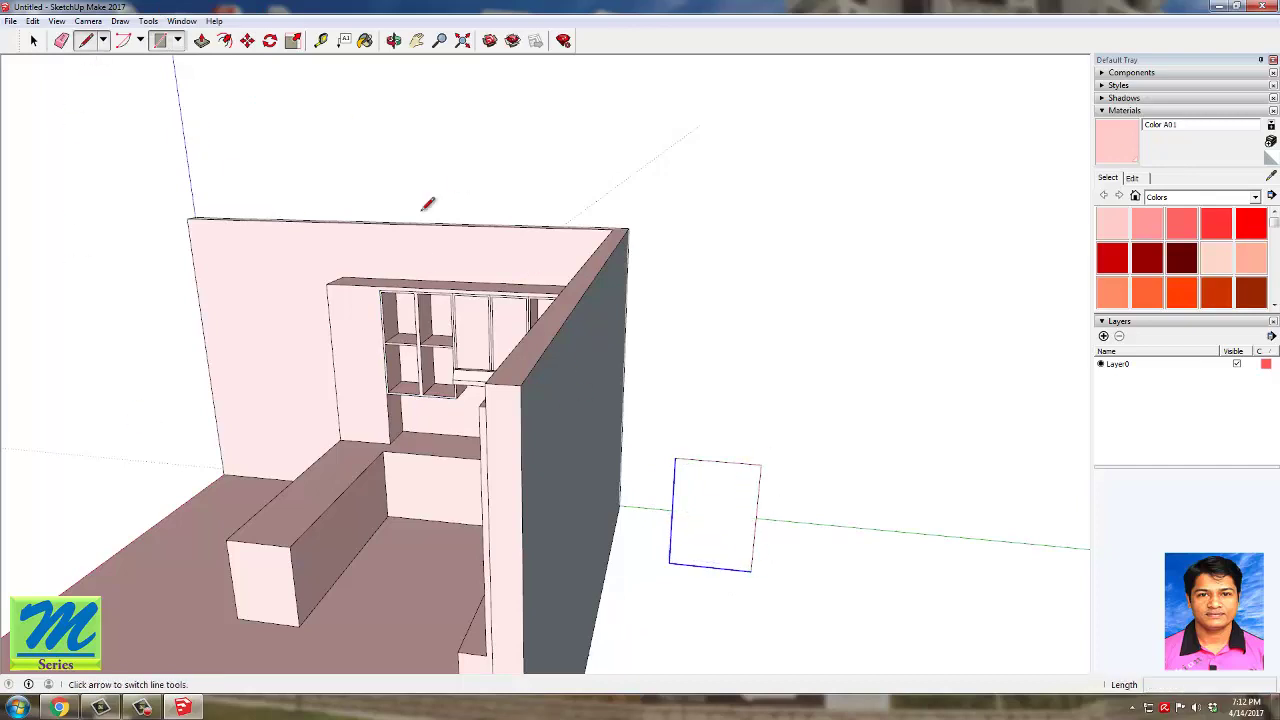
pyautogui.click(717, 461)
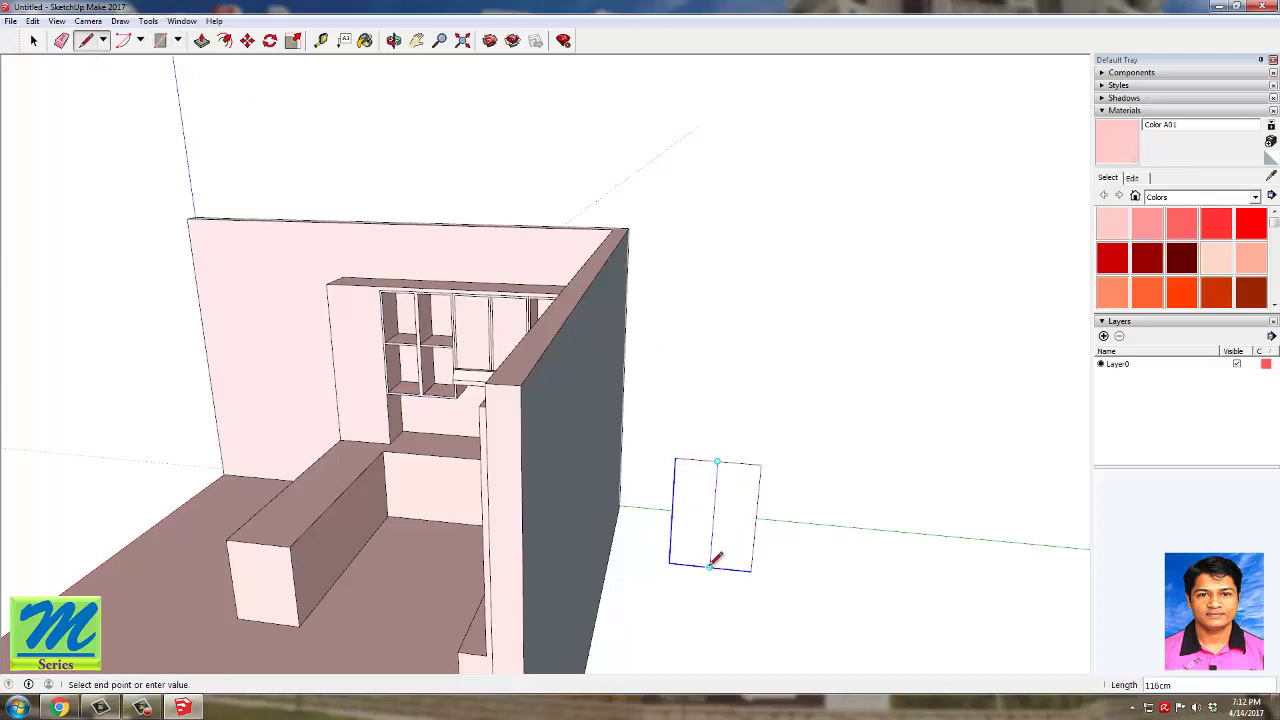
pyautogui.click(710, 566)
pyautogui.press('space')
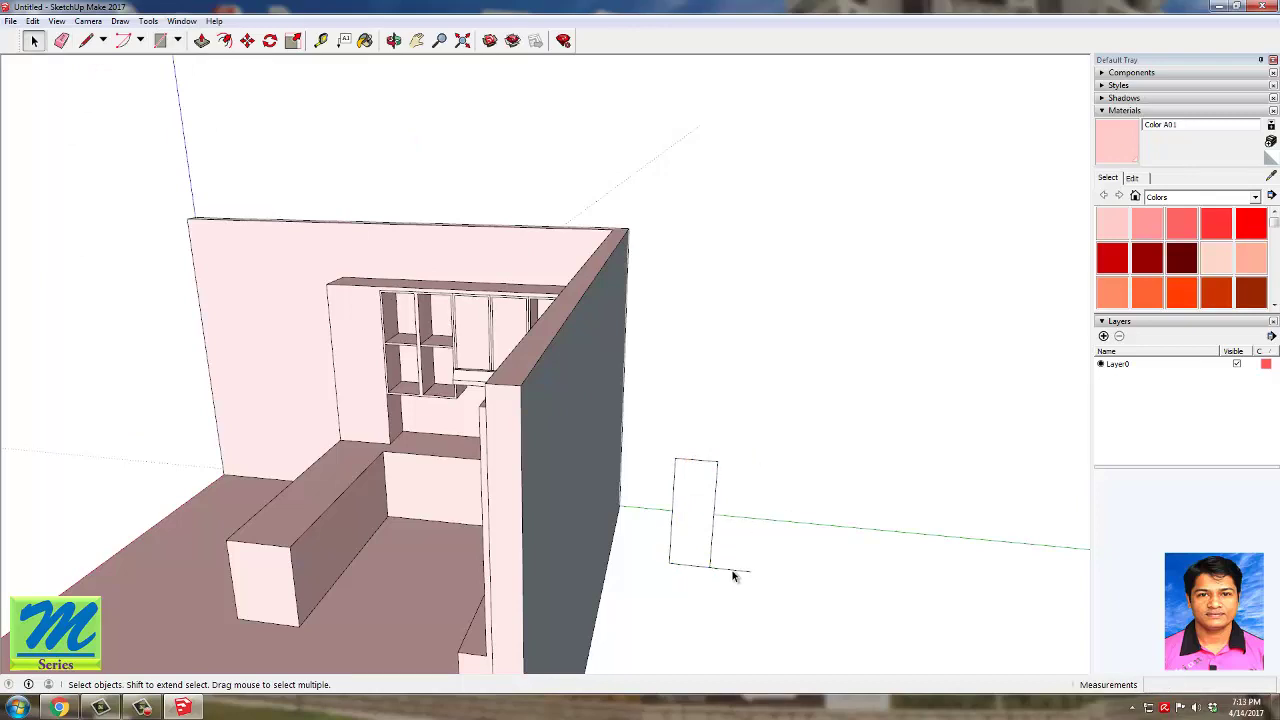
# Step: Push/Pull the remaining half-width panel to a thickness of 2 cm
pyautogui.click(708, 483)
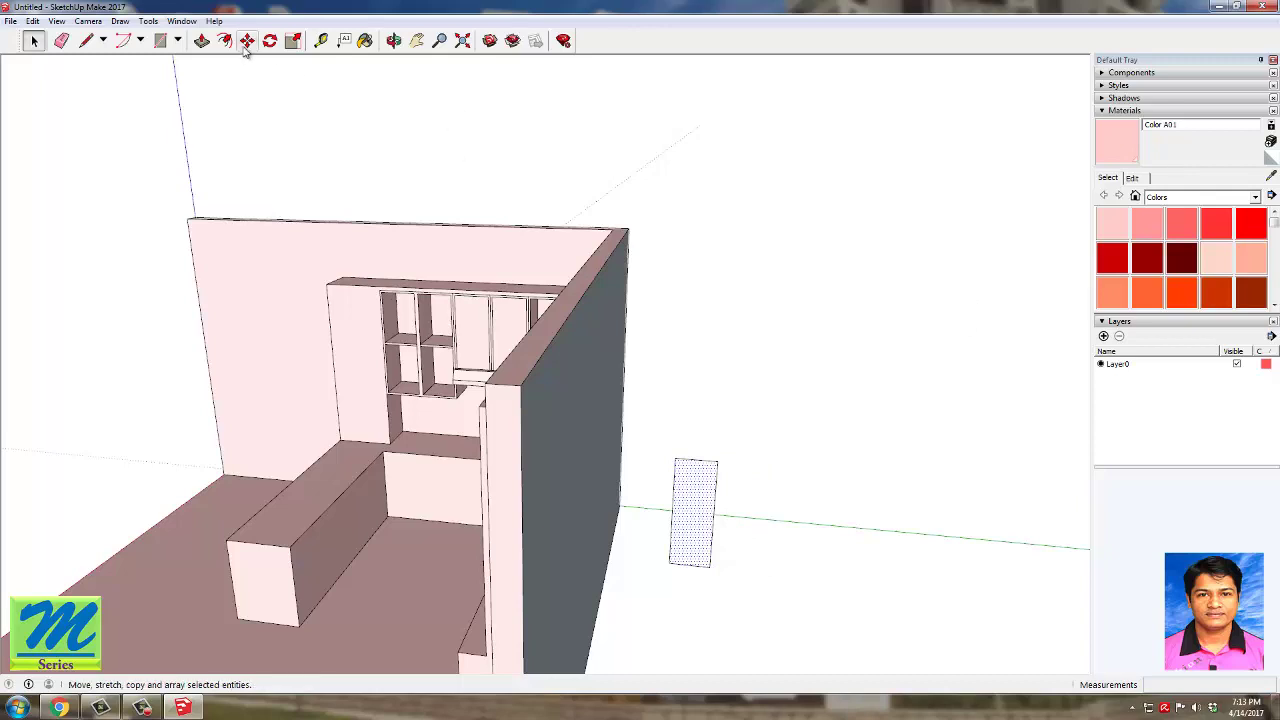
pyautogui.press('p')
pyautogui.click(705, 487)
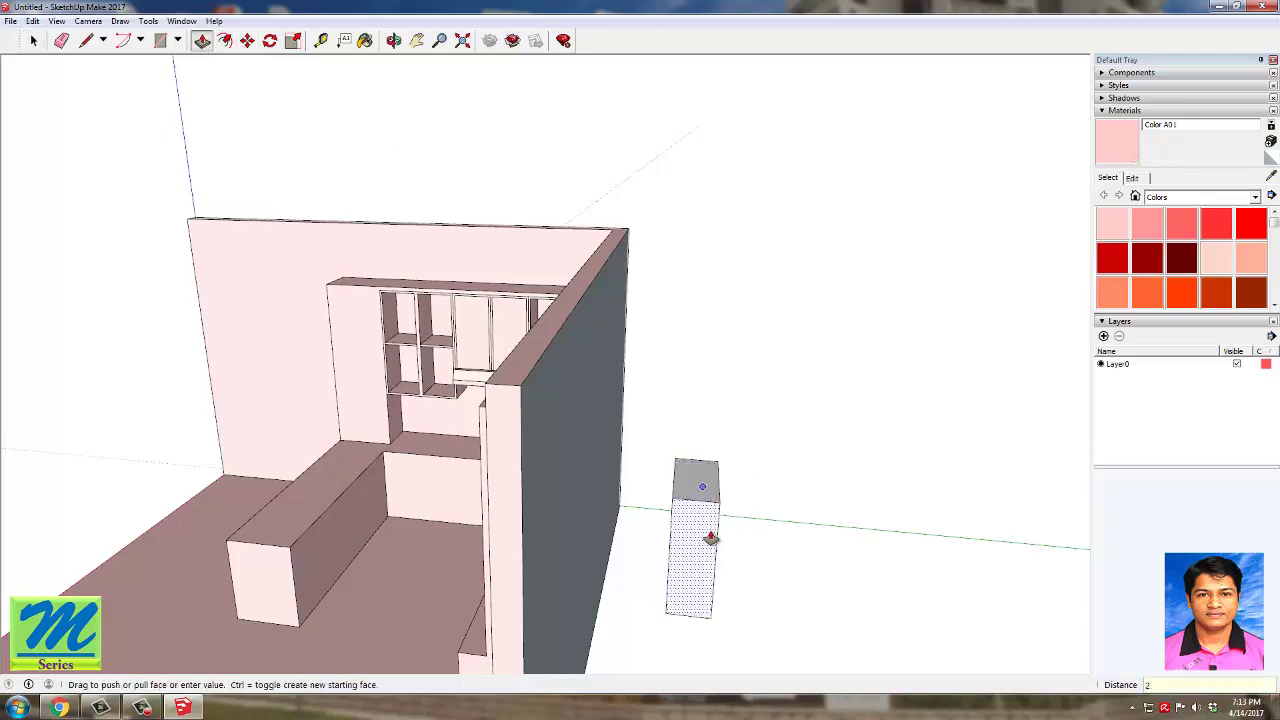
pyautogui.write('2')
pyautogui.press('Return')
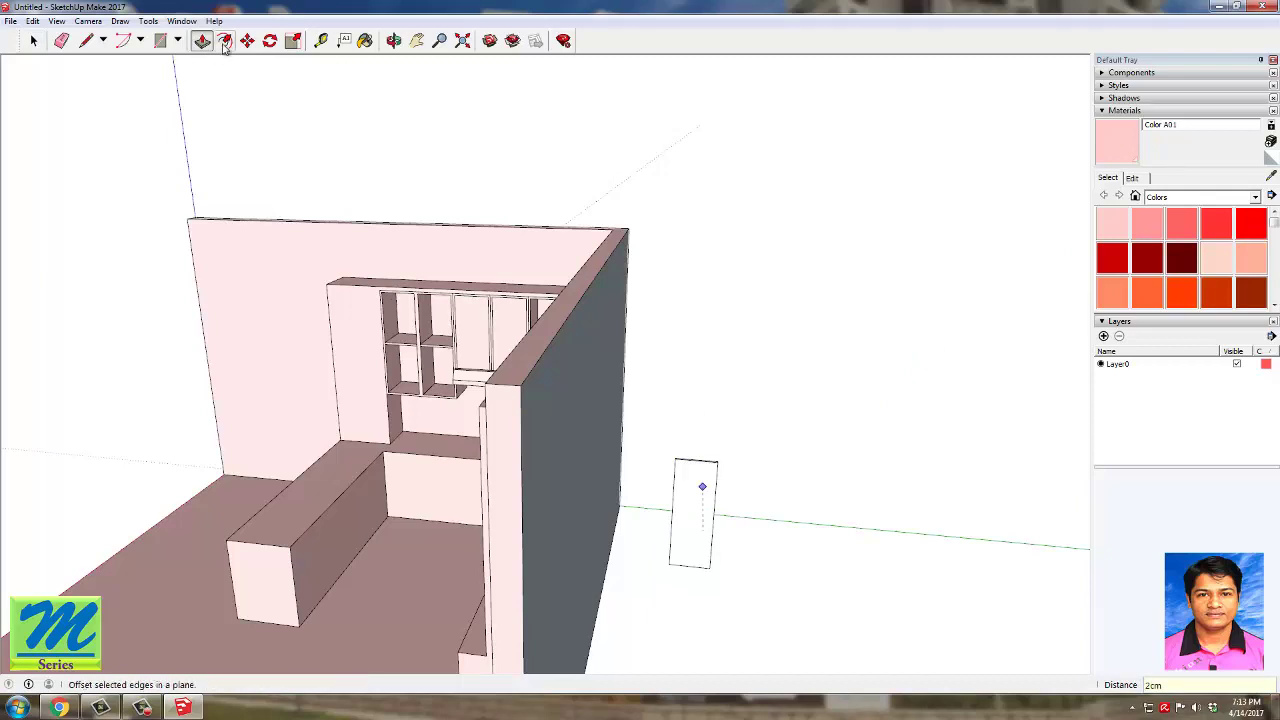
pyautogui.press('m')
pyautogui.click(705, 468)
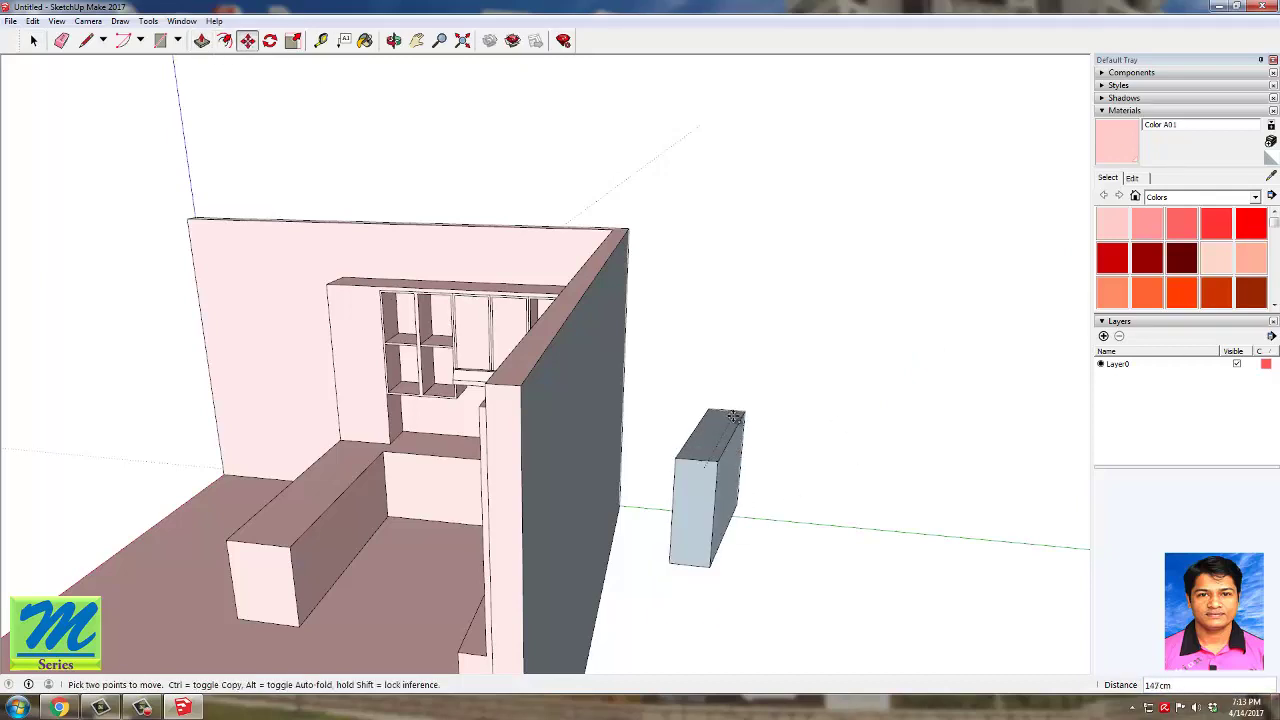
pyautogui.press('space')
# Step: Offset the outline of the door panel's front face inward by about 14 cm
pyautogui.click(683, 491)
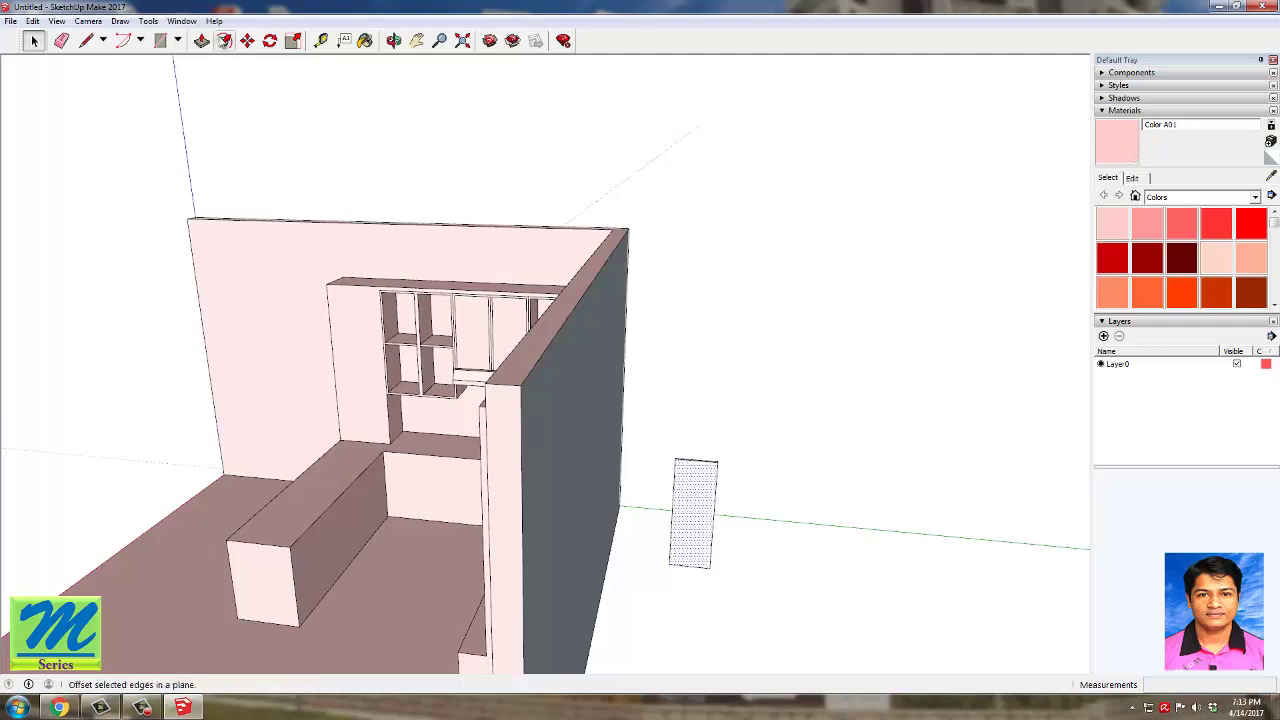
pyautogui.click(224, 40)
pyautogui.click(684, 467)
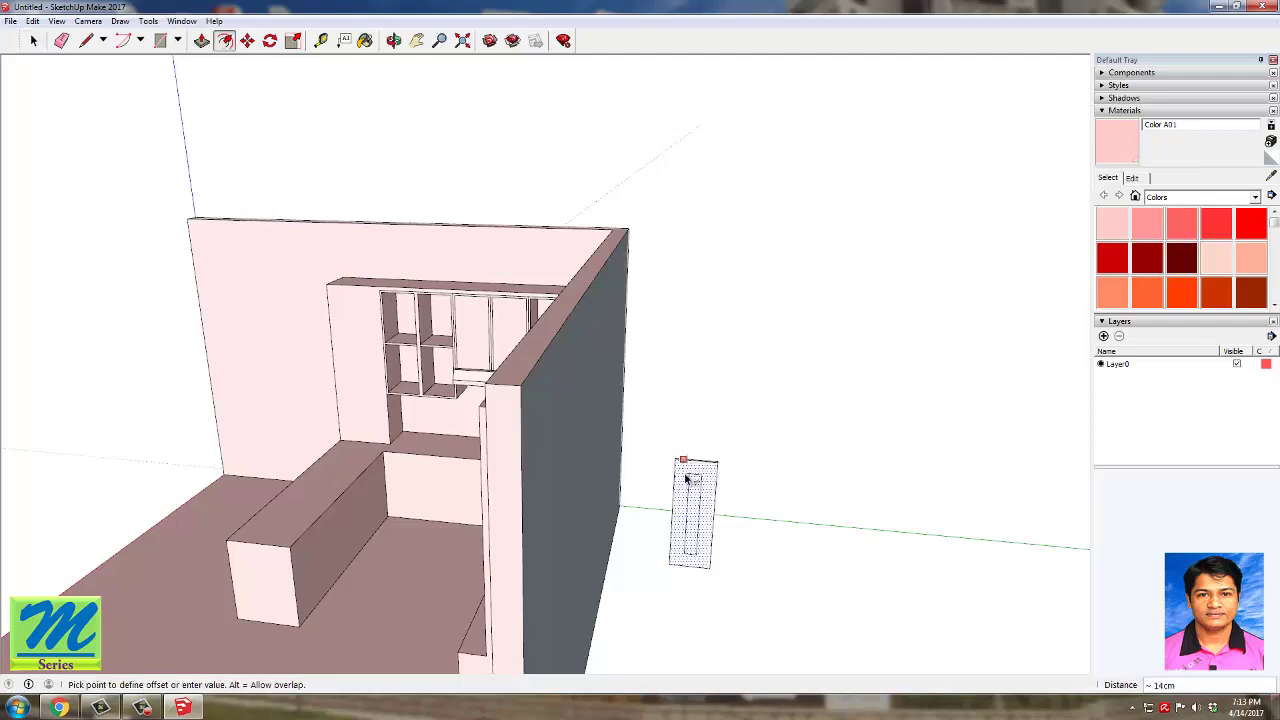
pyautogui.click(686, 479)
pyautogui.scroll(5, 700, 520)
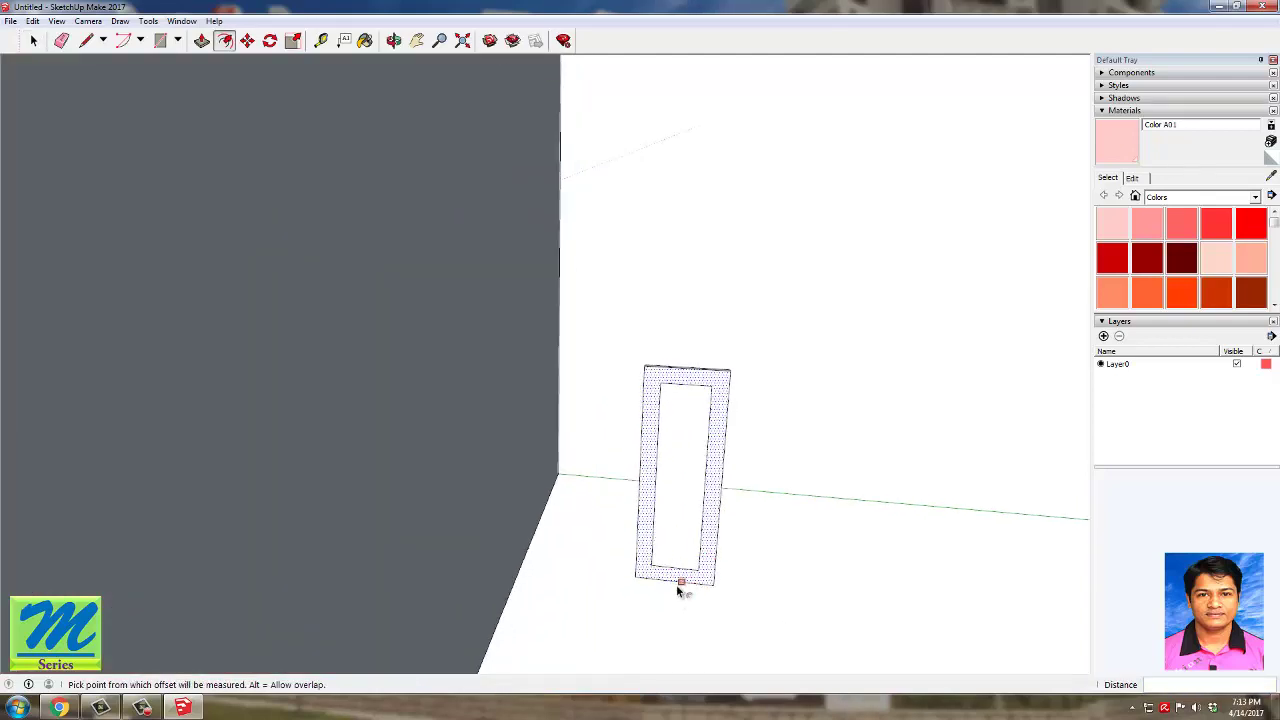
# Step: Paint the door's inner panel with Translucent Glass Tinted and its surrounding frame with Wood Veneer 02
pyautogui.moveTo(680, 586); pyautogui.dragTo(707, 518, button='middle')
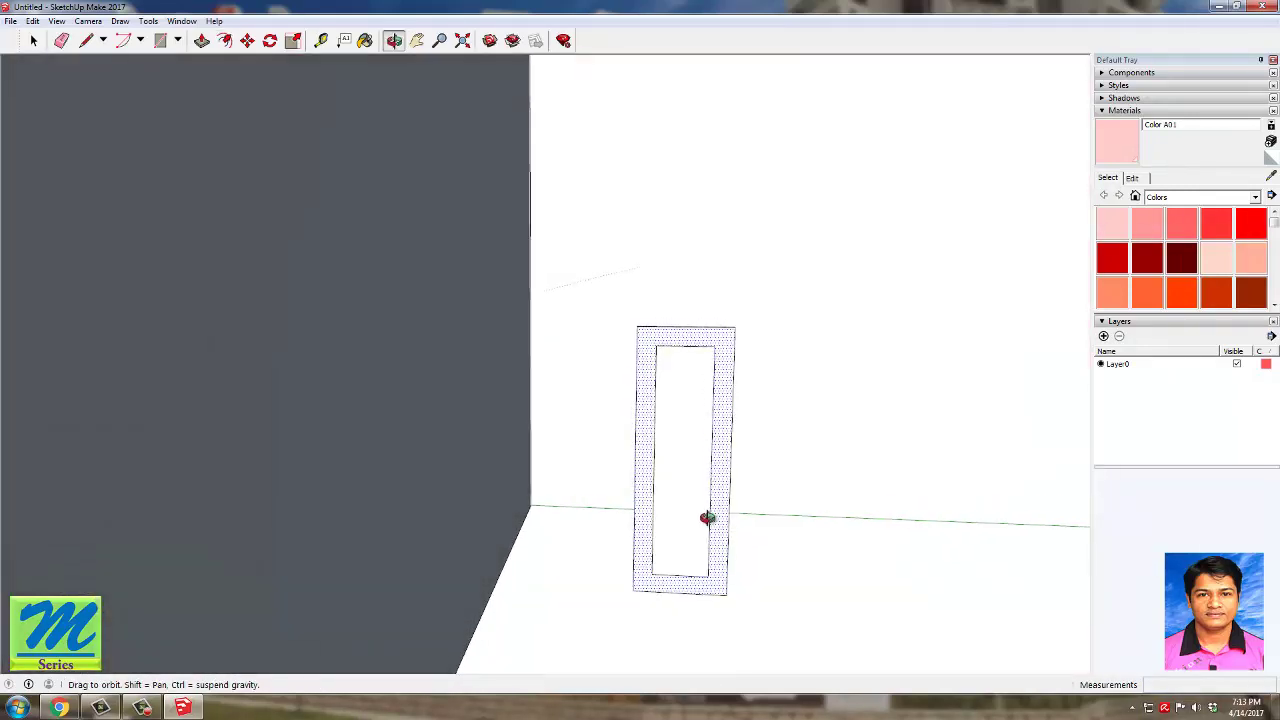
pyautogui.press('space')
pyautogui.click(779, 402)
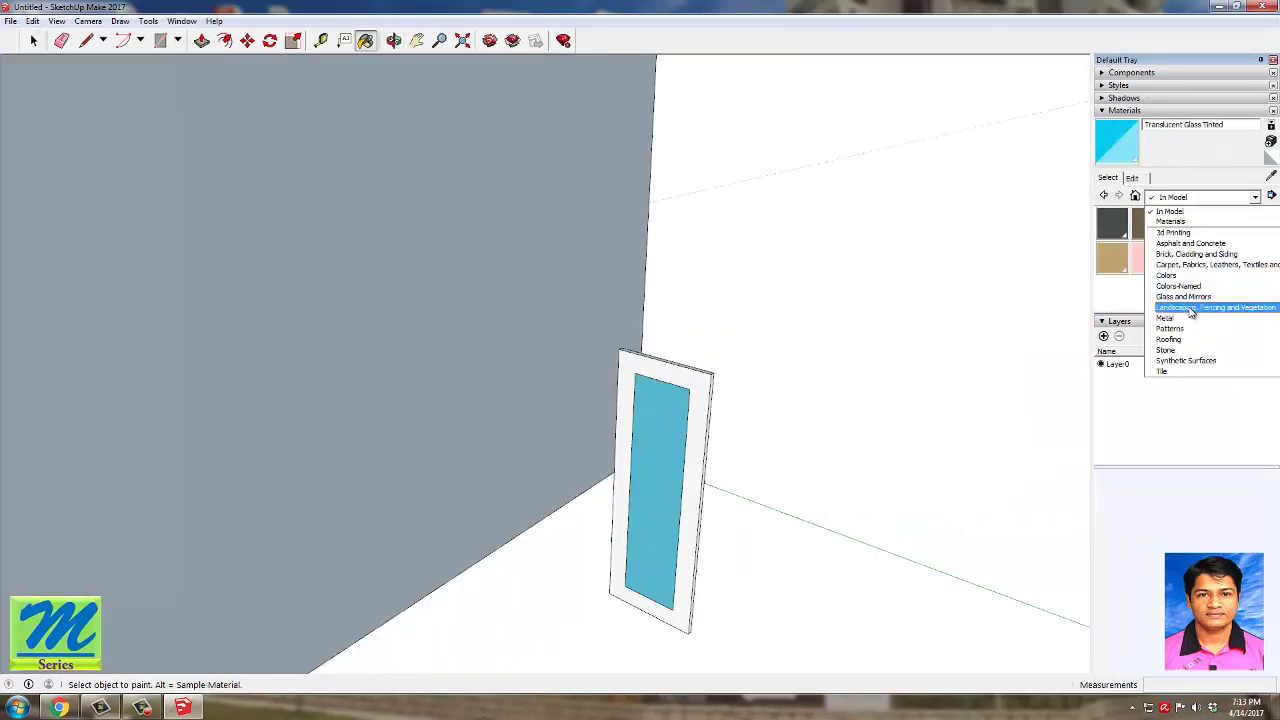
pyautogui.click(1165, 370)
pyautogui.click(1112, 224)
pyautogui.click(1147, 292)
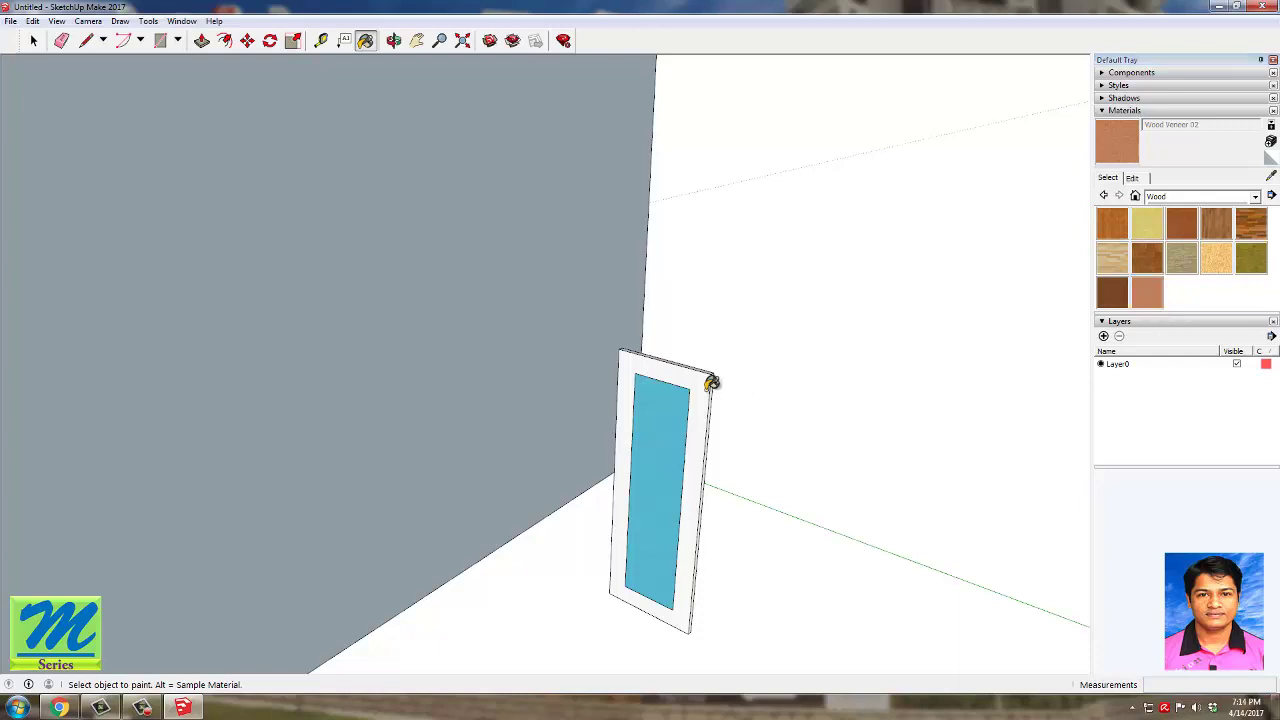
pyautogui.click(709, 381)
# Step: Select the whole door with its frame and glass and make it a component
pyautogui.moveTo(691, 348)
pyautogui.mouseDown(button='middle')
pyautogui.moveTo(706, 374)
pyautogui.moveTo(809, 443)
pyautogui.moveTo(779, 437)
pyautogui.moveTo(777, 417)
pyautogui.moveTo(722, 466)
pyautogui.mouseUp(button='middle')
pyautogui.press('space')
pyautogui.tripleClick(722, 466)
pyautogui.rightClick(723, 461)
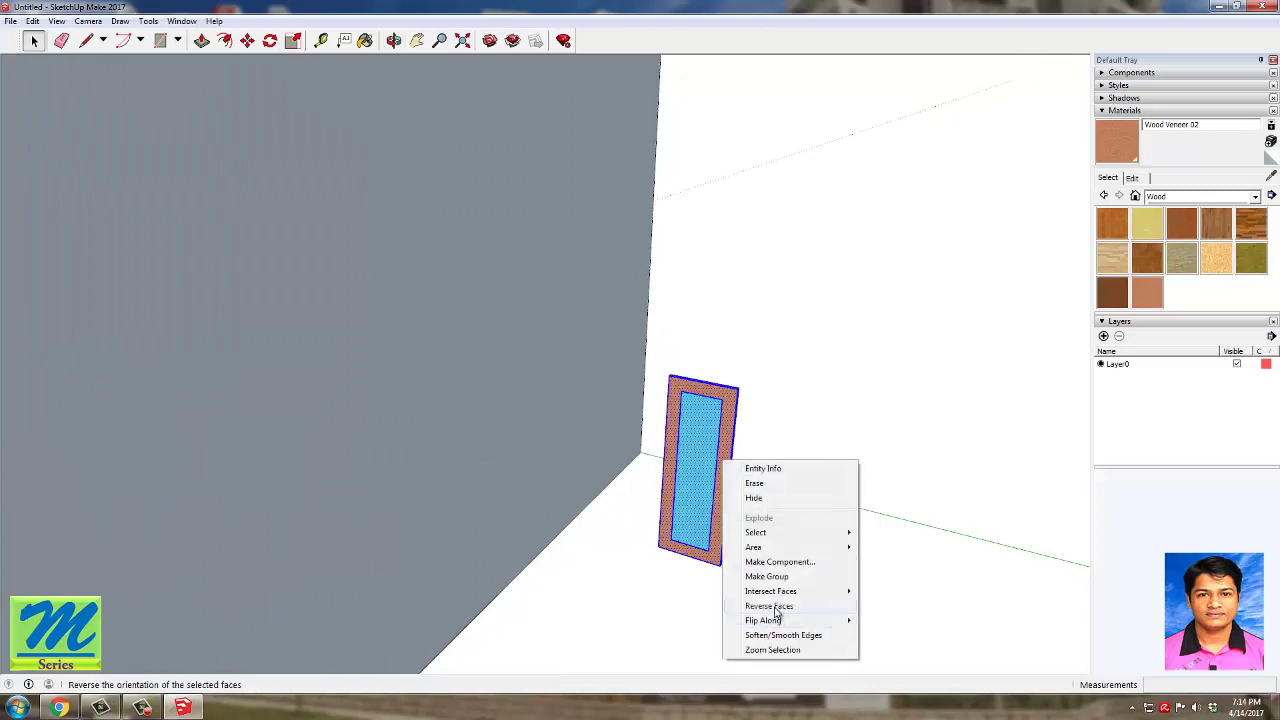
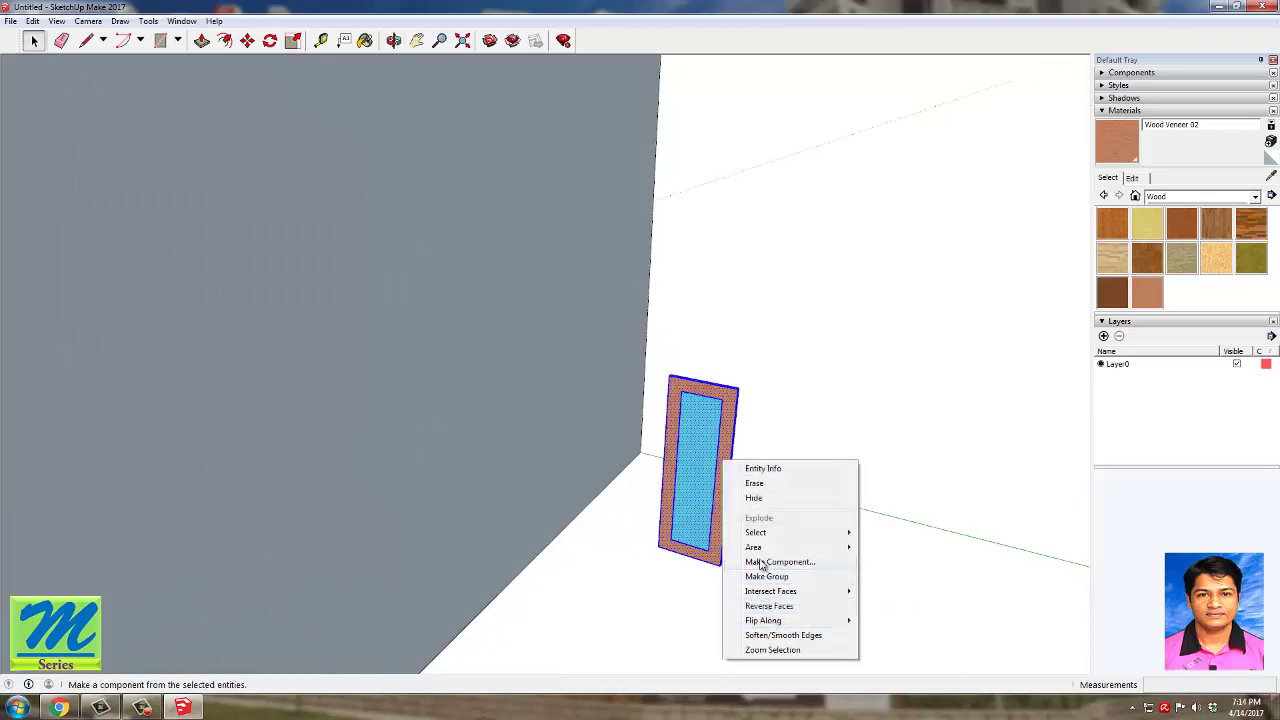
pyautogui.click(762, 561)
pyautogui.click(656, 450)
pyautogui.click(768, 573)
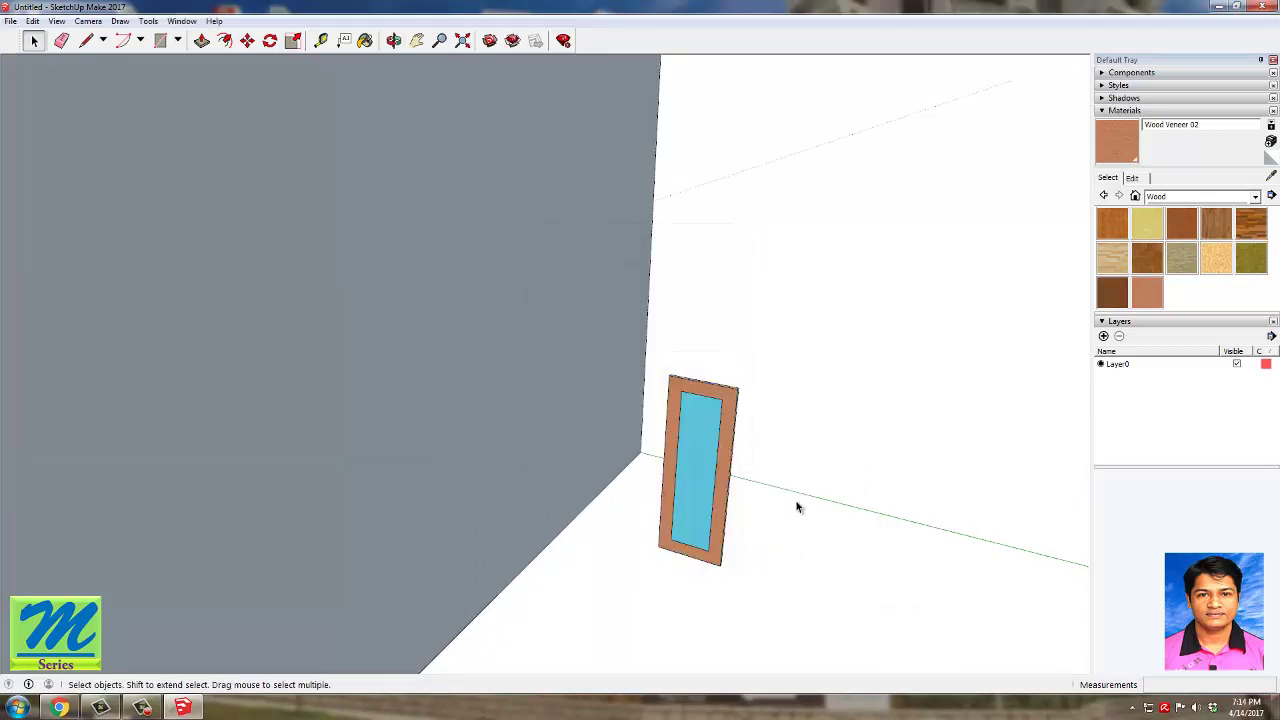
pyautogui.moveTo(797, 506); pyautogui.dragTo(688, 538, button='middle')
pyautogui.click(687, 537)
pyautogui.click(889, 512)
# Step: Search the 3D Warehouse for "window handle"
pyautogui.moveTo(712, 491); pyautogui.dragTo(737, 554, button='middle')
pyautogui.scroll(2, 737, 554)
pyautogui.click(182, 21)
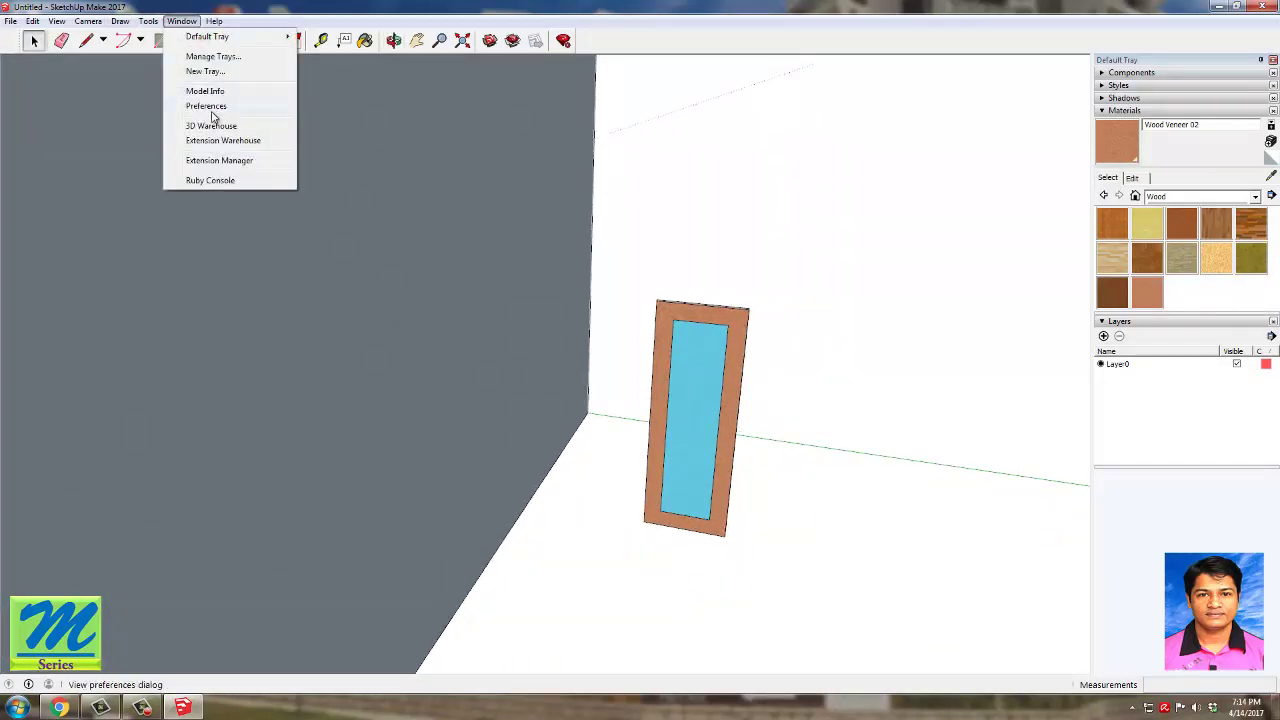
pyautogui.click(214, 122)
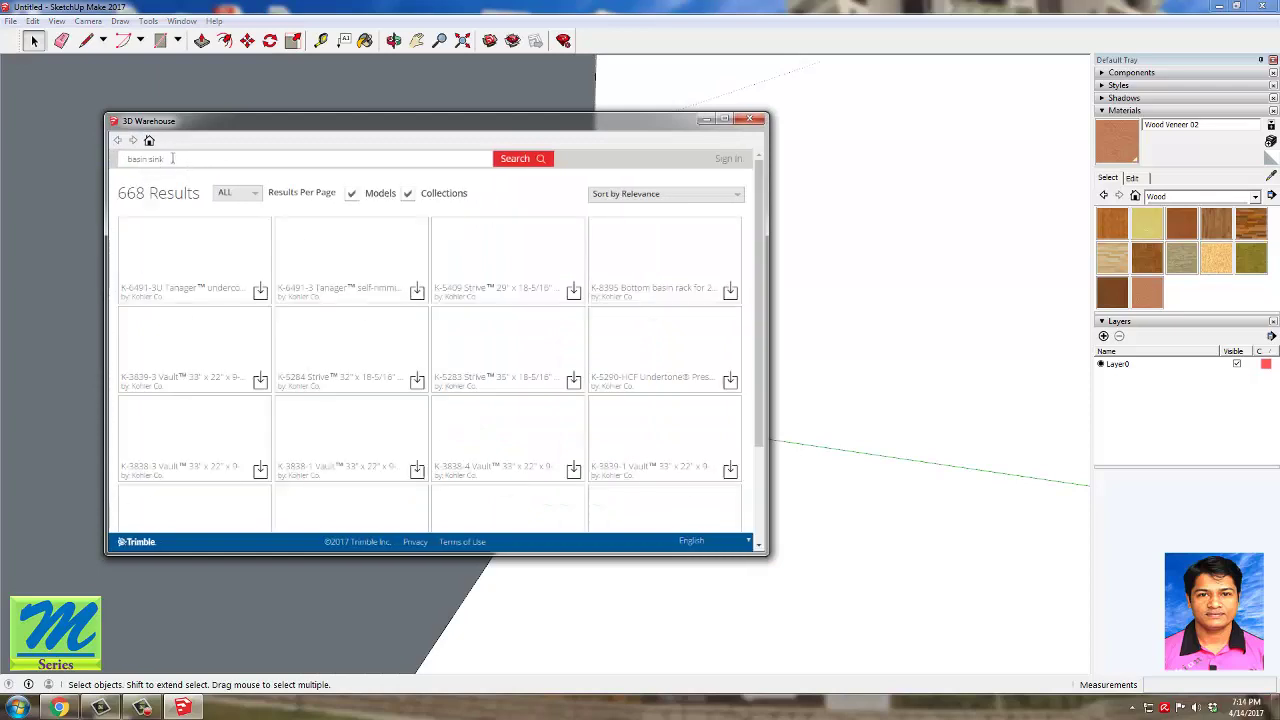
pyautogui.write('windoe')
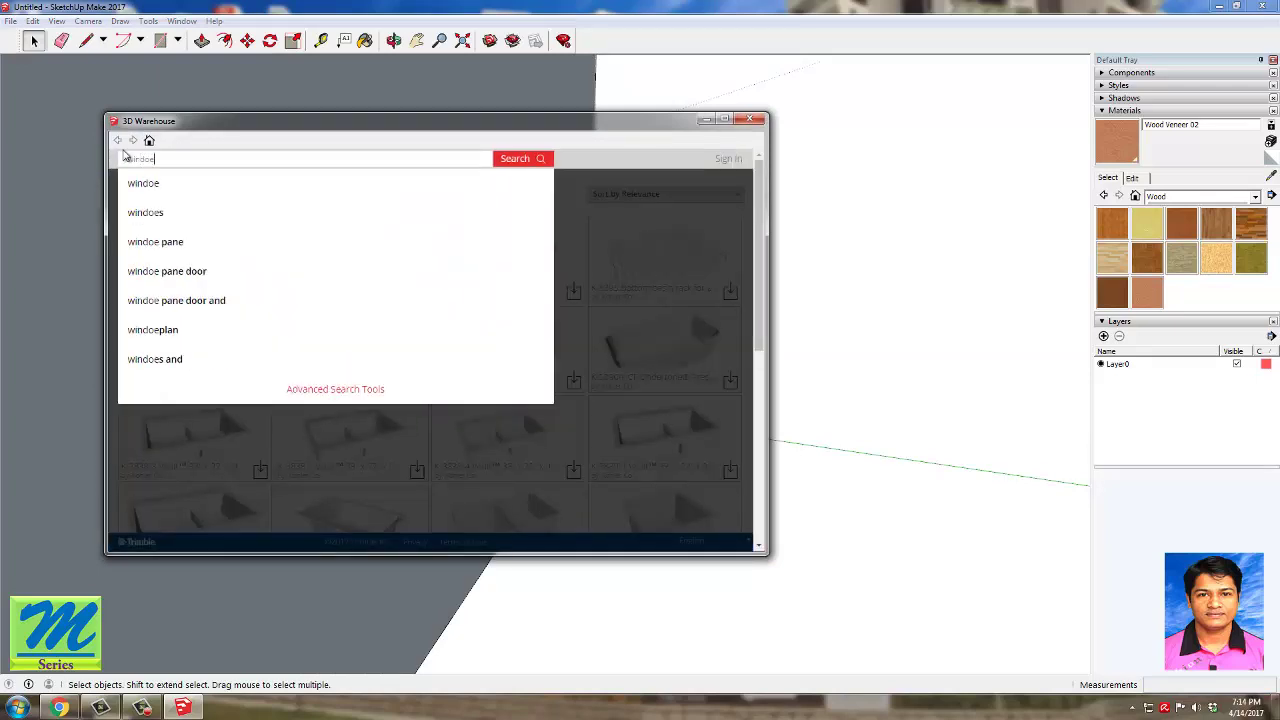
pyautogui.press('BackSpace')
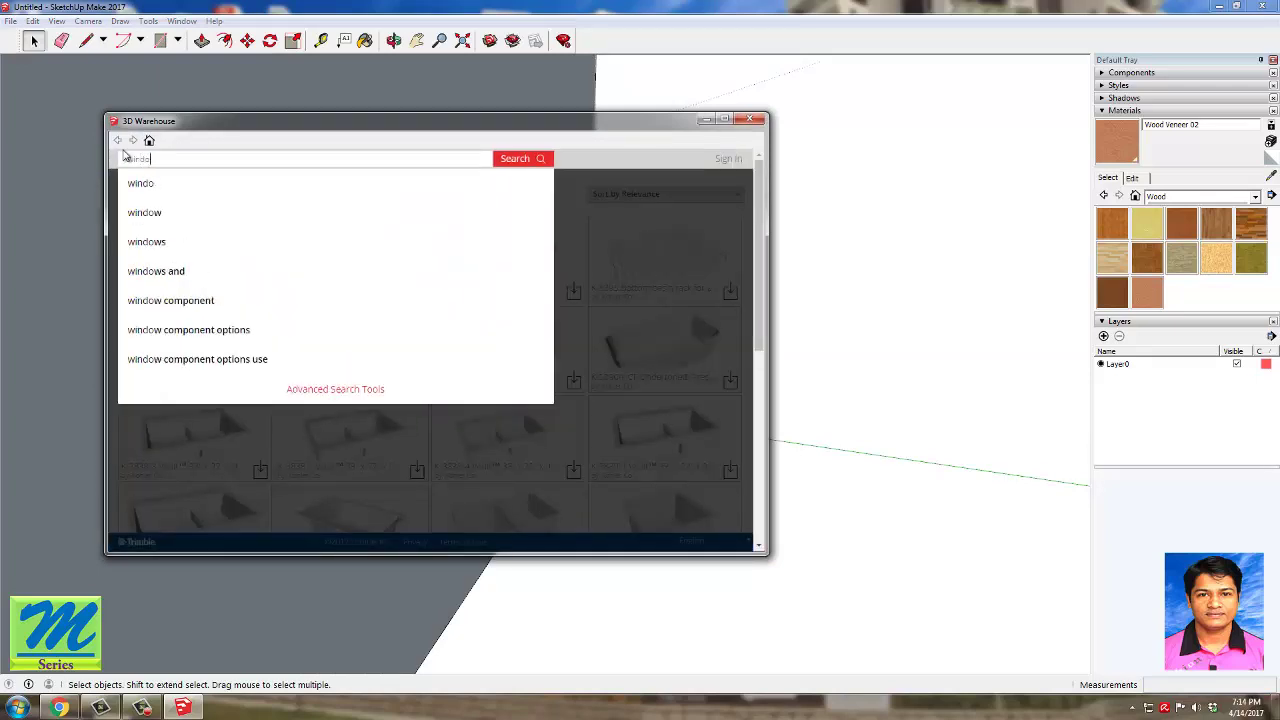
pyautogui.write('w handle')
pyautogui.press('Return')
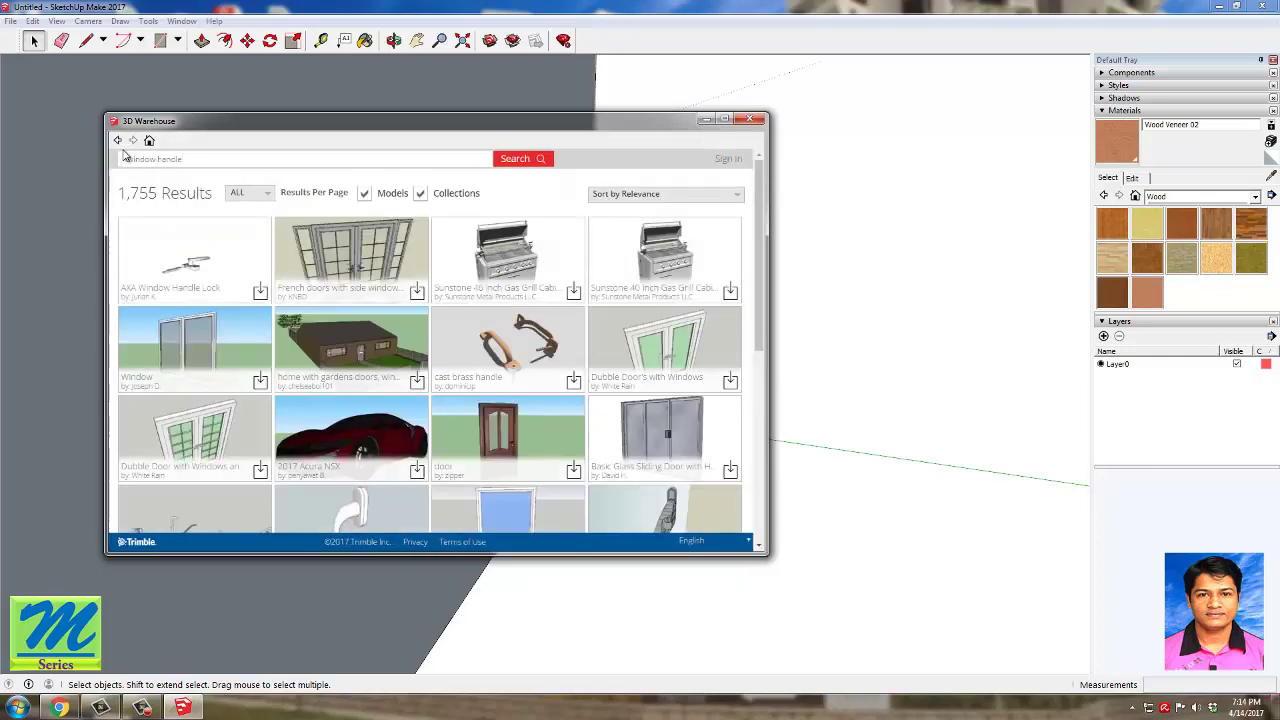
# Step: Load the Window Plastic Handle model from the search results into the scene beside the door
pyautogui.scroll(-3, 470, 304)
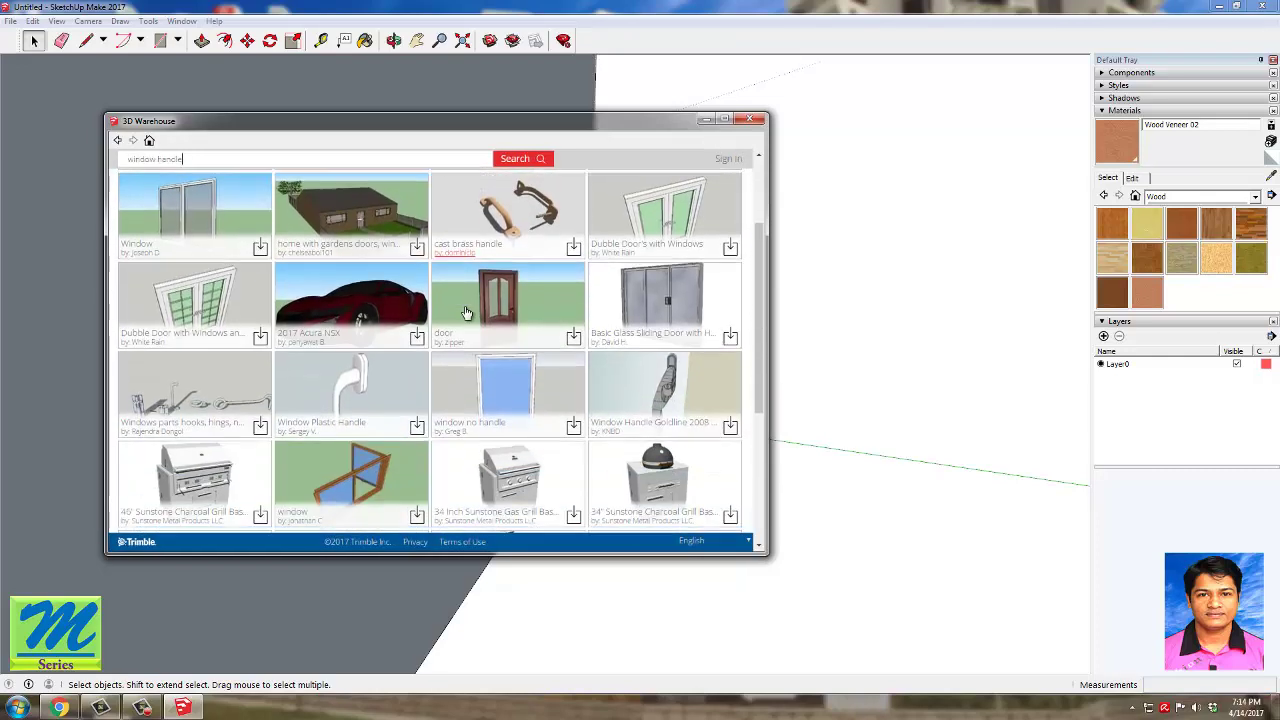
pyautogui.click(416, 427)
pyautogui.click(387, 370)
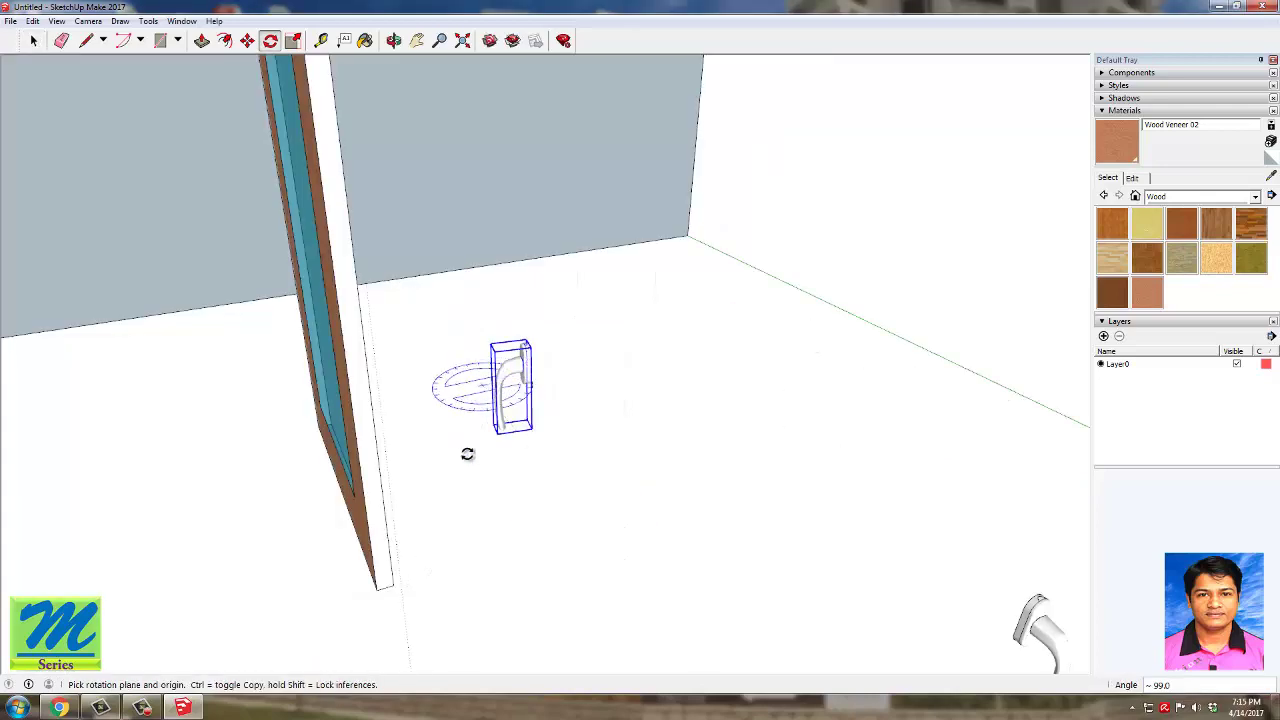
# Step: Move the rotated handle onto the lower part of the door's free-side frame and seat it against the front face
pyautogui.moveTo(466, 451); pyautogui.dragTo(531, 514, button='middle')
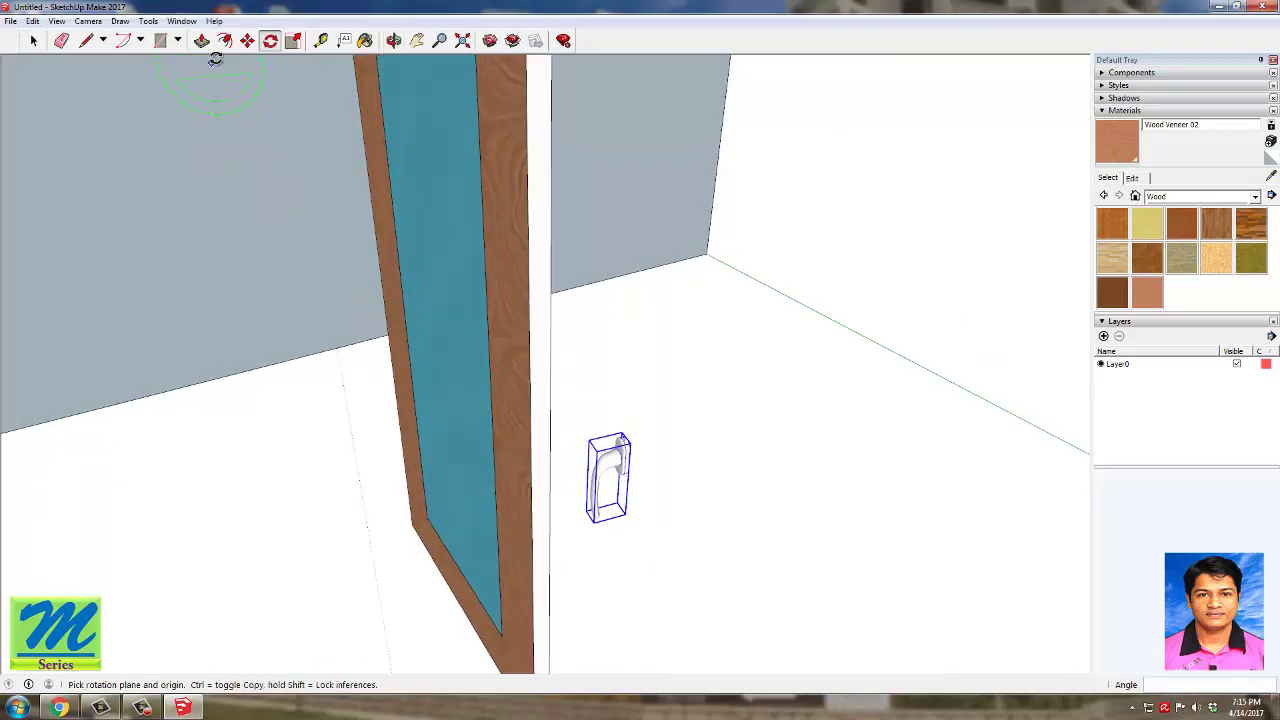
pyautogui.click(247, 40)
pyautogui.click(625, 454)
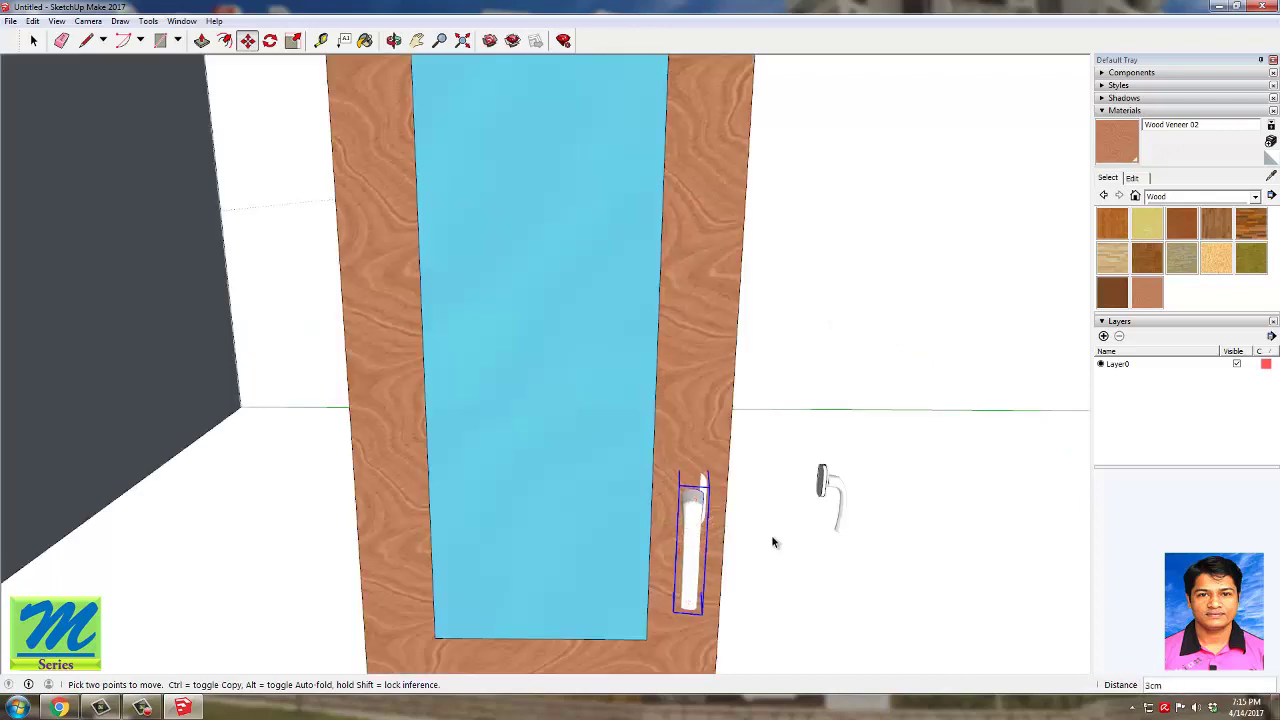
pyautogui.press('space')
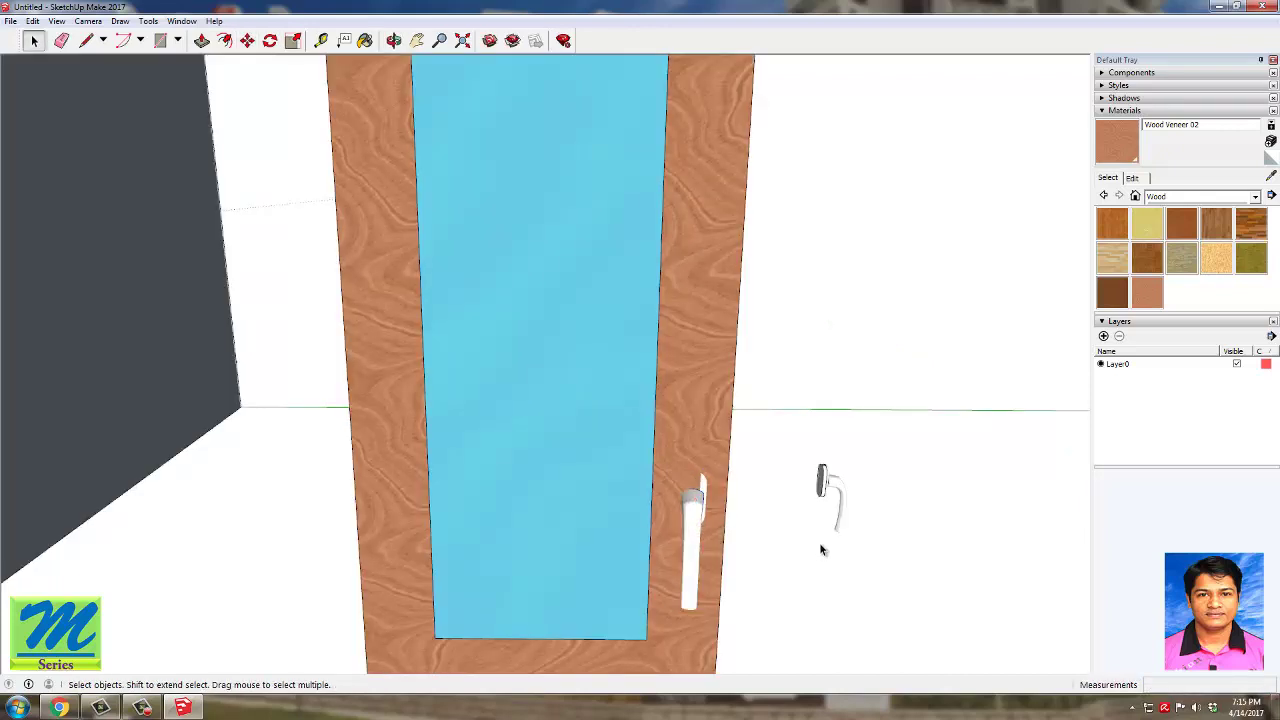
pyautogui.moveTo(819, 542); pyautogui.dragTo(446, 526, button='middle')
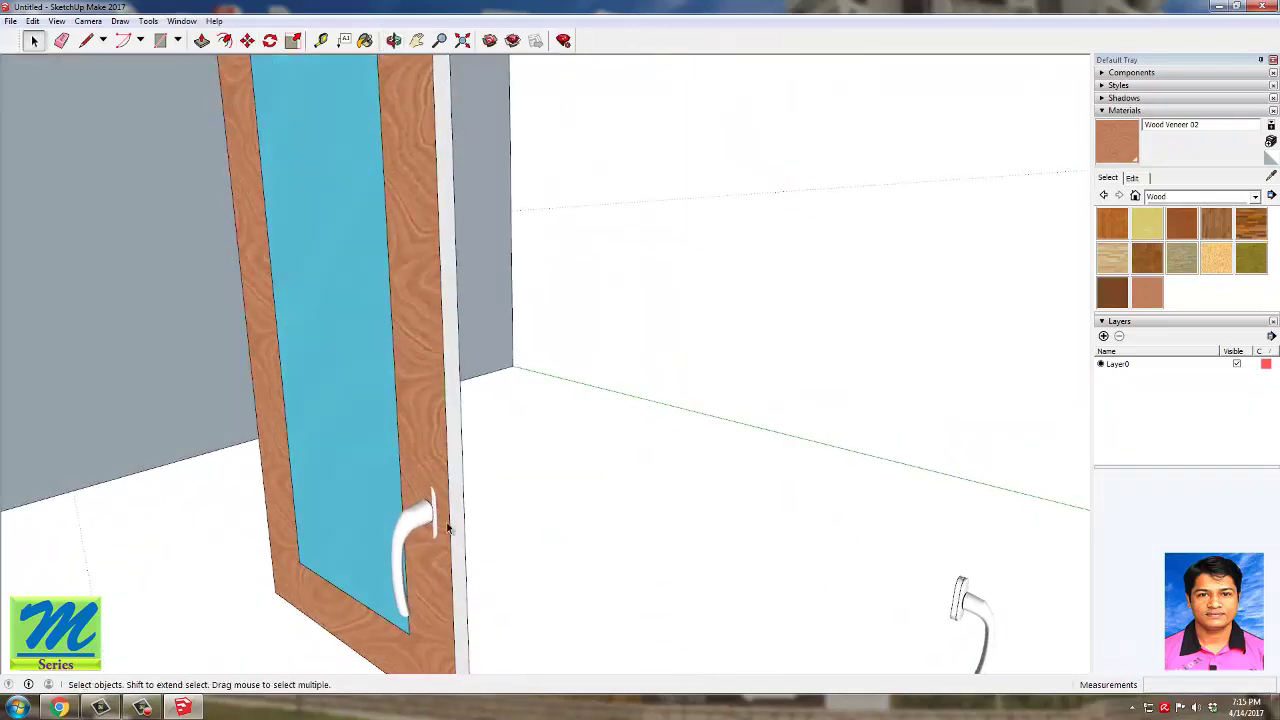
pyautogui.click(247, 40)
pyautogui.click(421, 512)
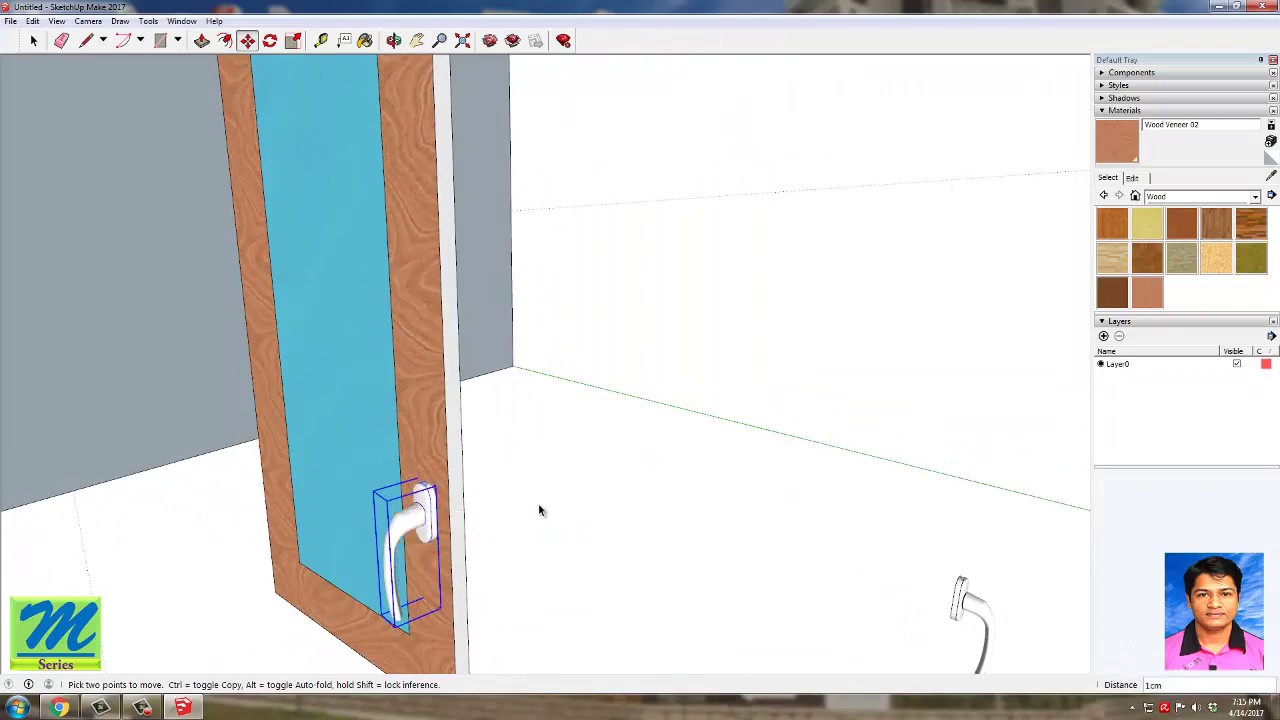
# Step: Select the glass door together with its handle and make them one component
pyautogui.press('space')
pyautogui.moveTo(549, 457); pyautogui.dragTo(738, 443, button='middle')
pyautogui.moveTo(474, 428); pyautogui.dragTo(597, 492, button='middle')
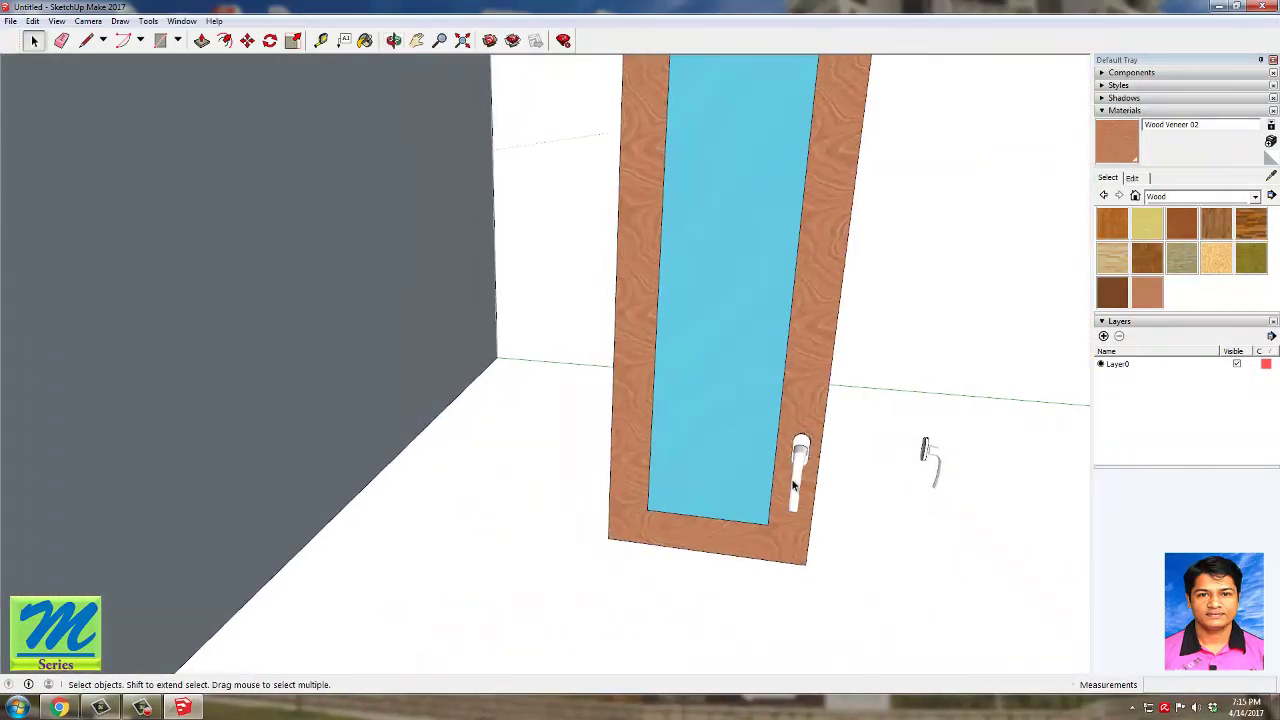
pyautogui.click(825, 412)
pyautogui.click(796, 470)
pyautogui.keyDown('ctrl'); pyautogui.click(798, 395); pyautogui.keyUp('ctrl')
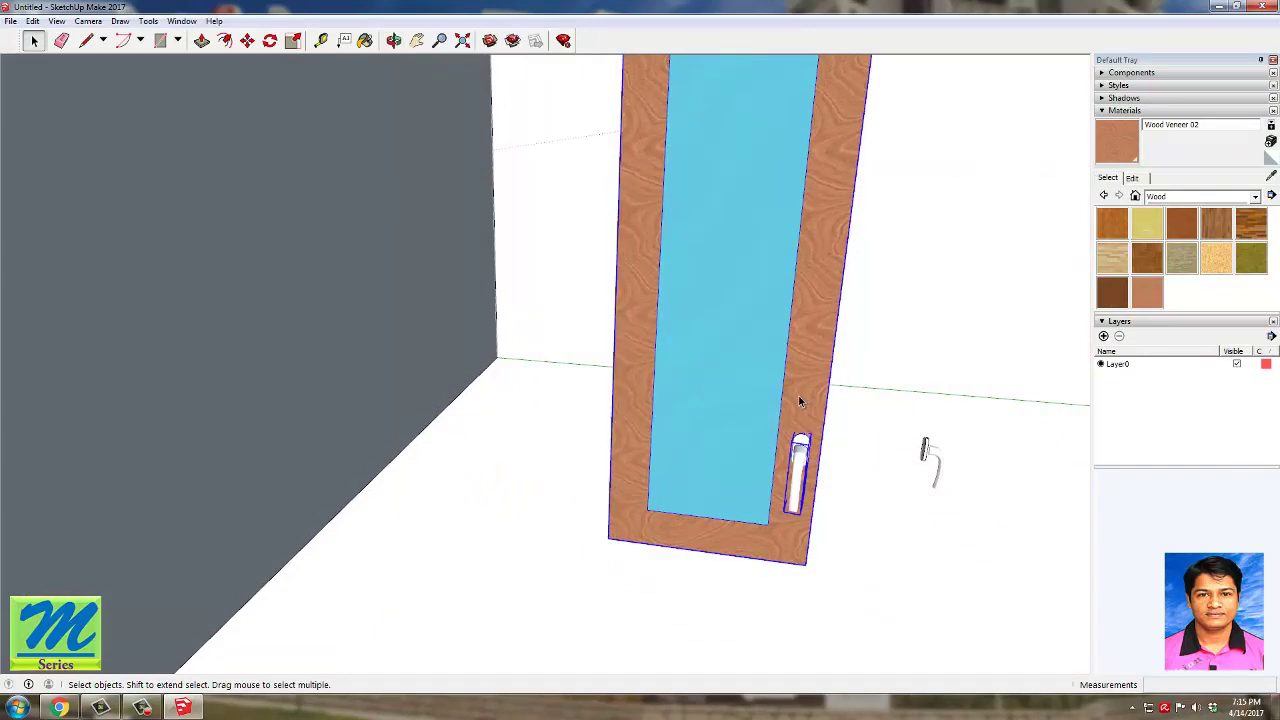
pyautogui.rightClick(798, 396)
pyautogui.click(845, 501)
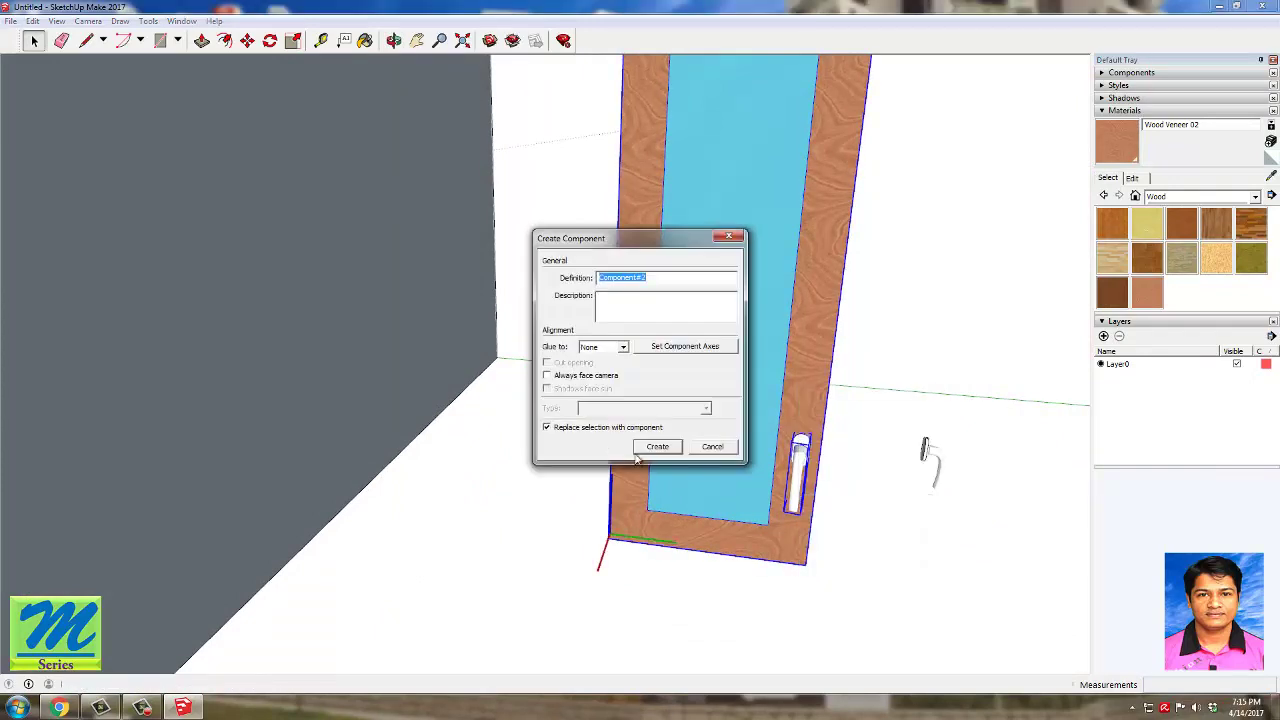
pyautogui.click(656, 450)
pyautogui.click(877, 387)
# Step: Copy the finished door and paste it onto the wall cabinet opening beside the tall side block, at the opening's lower outer corner
pyautogui.moveTo(851, 402); pyautogui.dragTo(530, 432, button='middle')
pyautogui.scroll(-8, 629, 449)
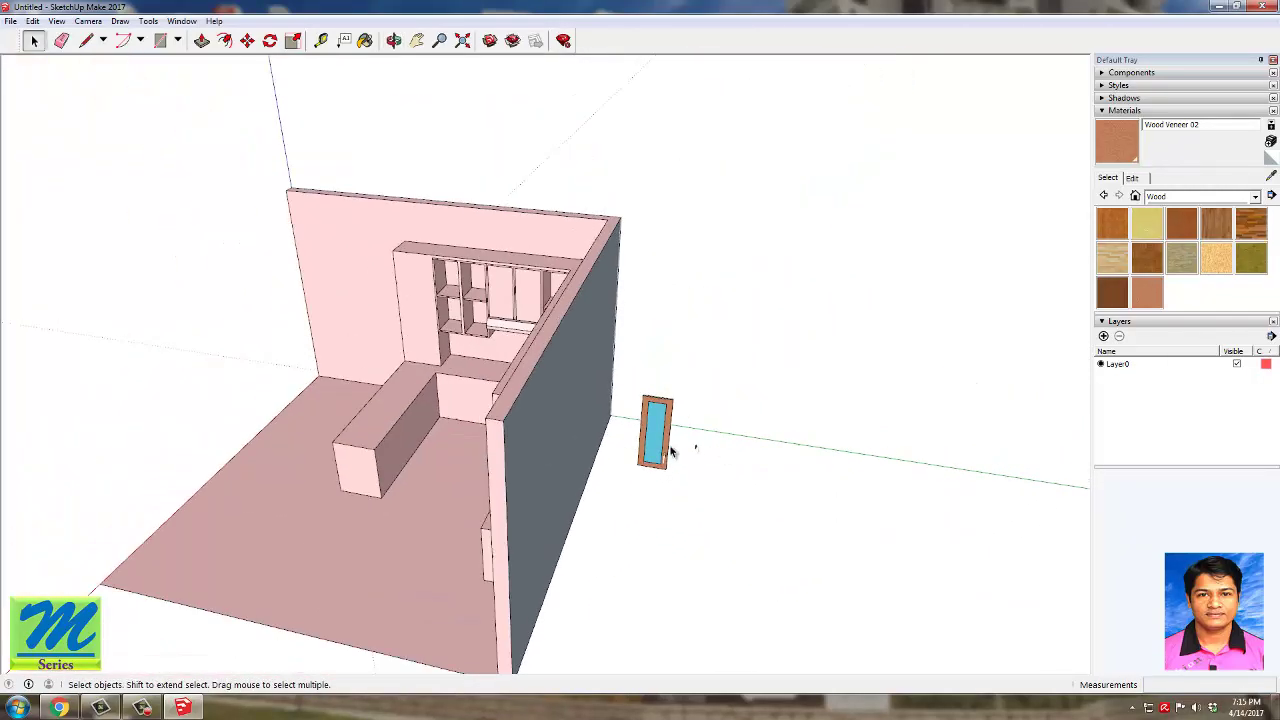
pyautogui.hotkey('ctrl', 'c')
pyautogui.hotkey('ctrl', 'v')
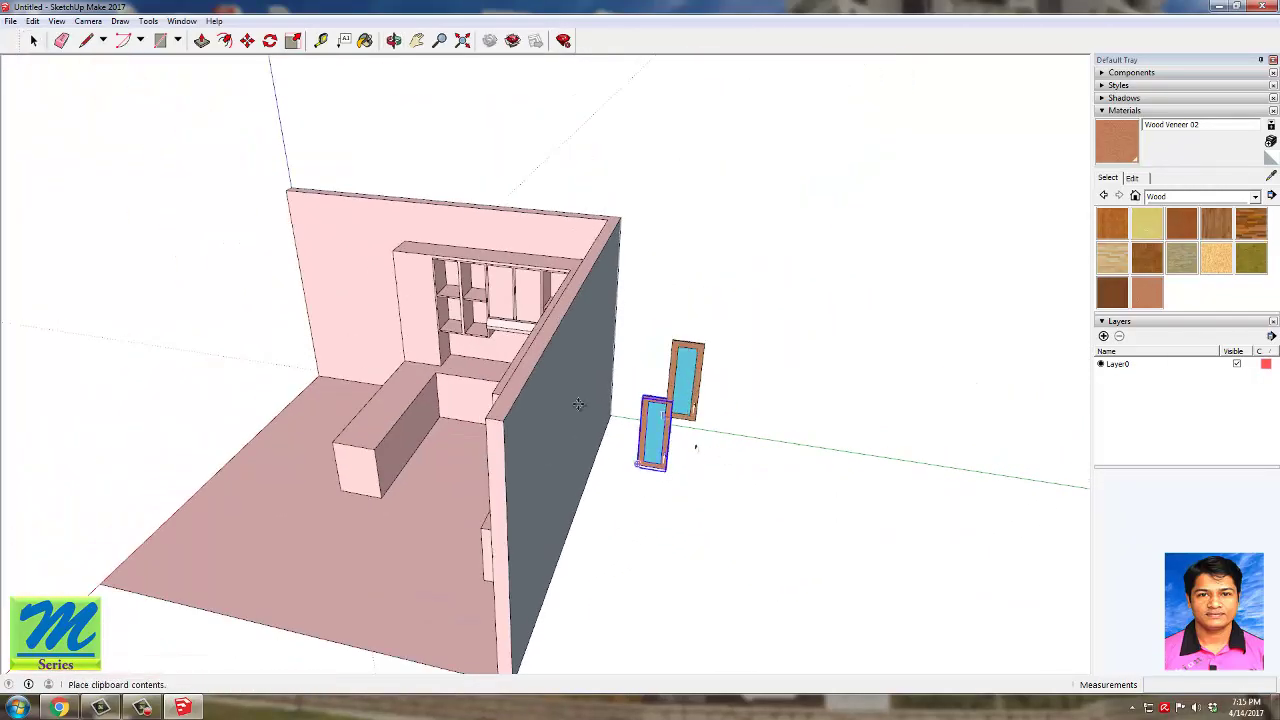
pyautogui.moveTo(694, 446); pyautogui.dragTo(447, 395, button='middle')
pyautogui.scroll(5, 420, 398)
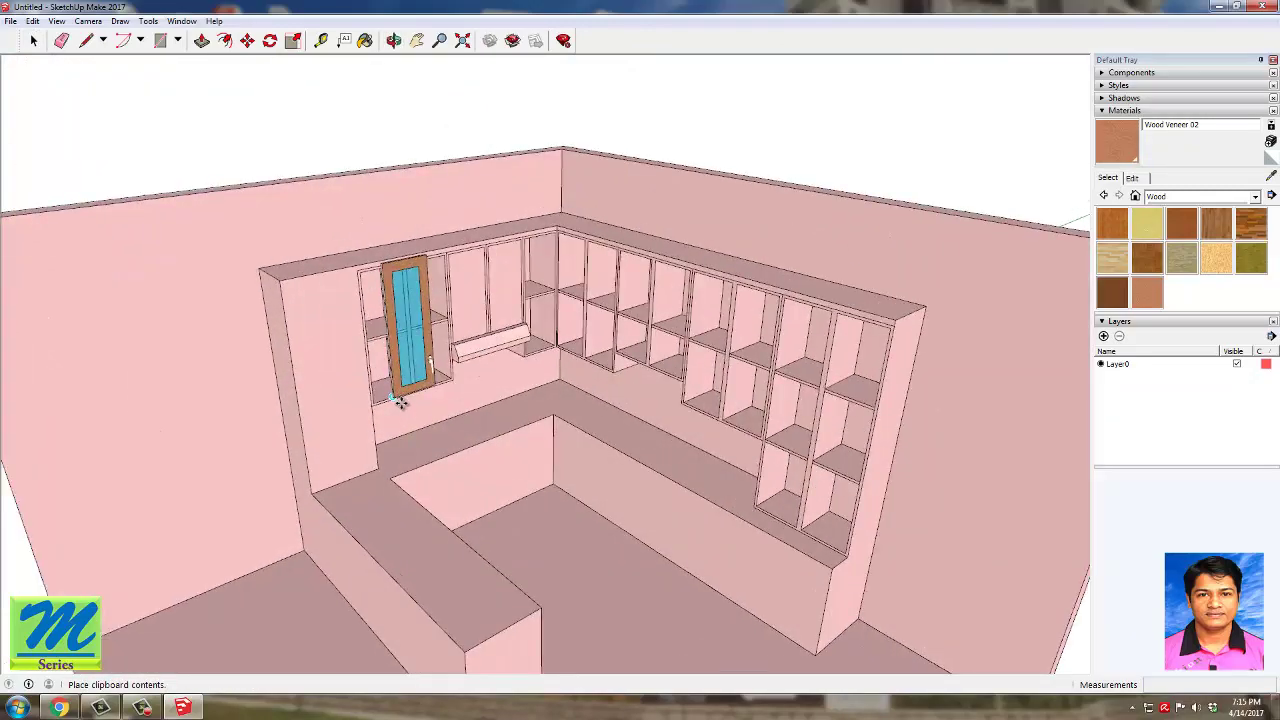
pyautogui.scroll(2, 358, 406)
pyautogui.scroll(2, 359, 406)
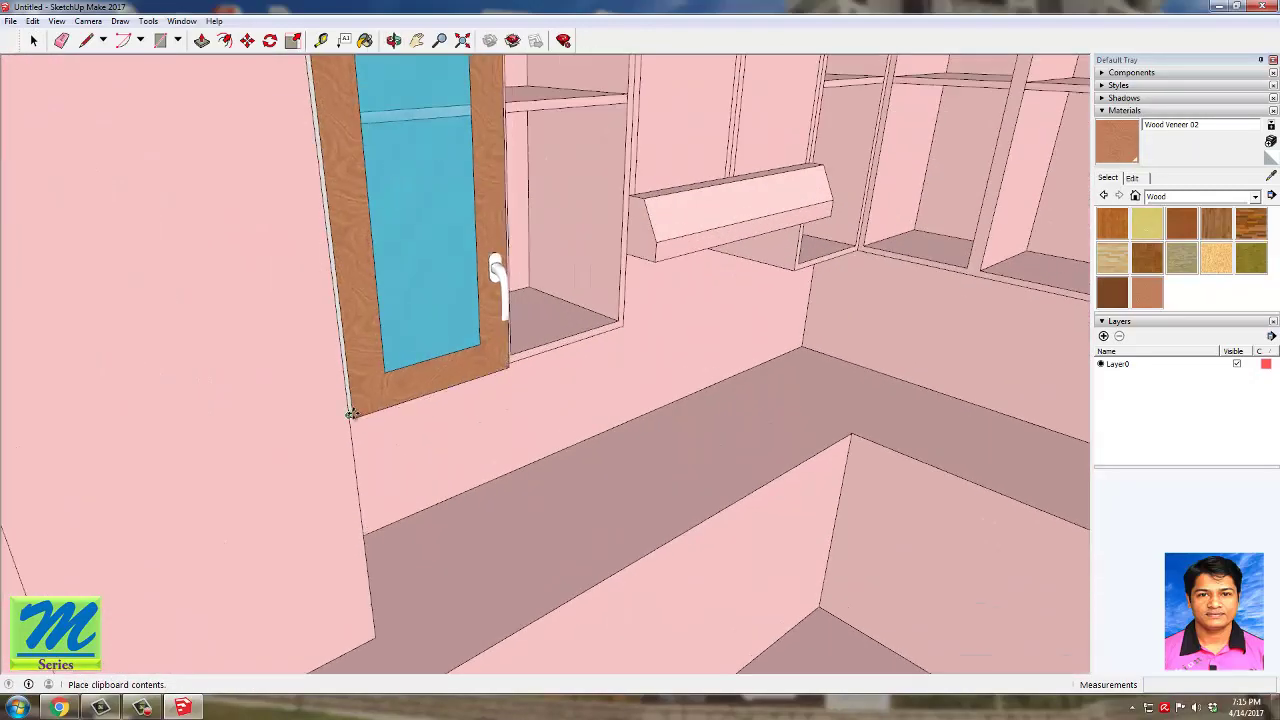
pyautogui.click(353, 415)
# Step: Paste a second door next to the placed one and move its upper corner against the first door's upper corner
pyautogui.moveTo(374, 220); pyautogui.dragTo(481, 386, button='middle')
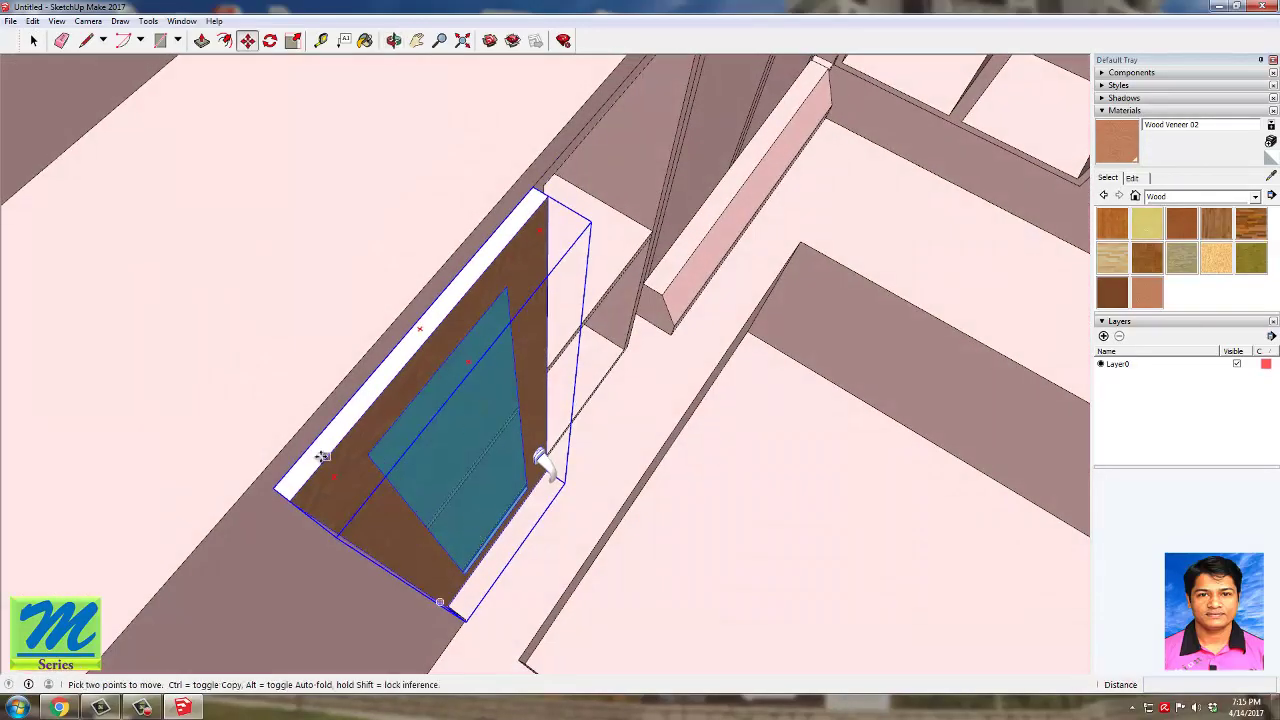
pyautogui.moveTo(322, 456); pyautogui.dragTo(248, 371, button='middle')
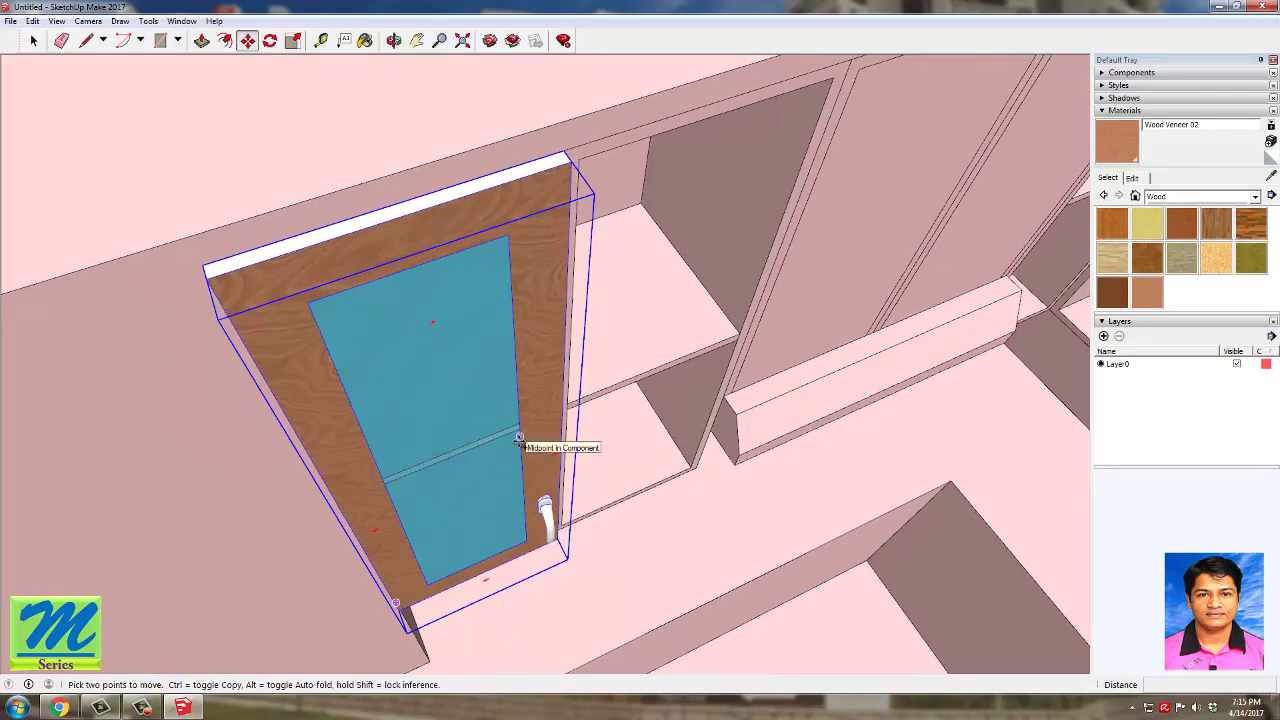
pyautogui.press('ctrl')
pyautogui.click(518, 438)
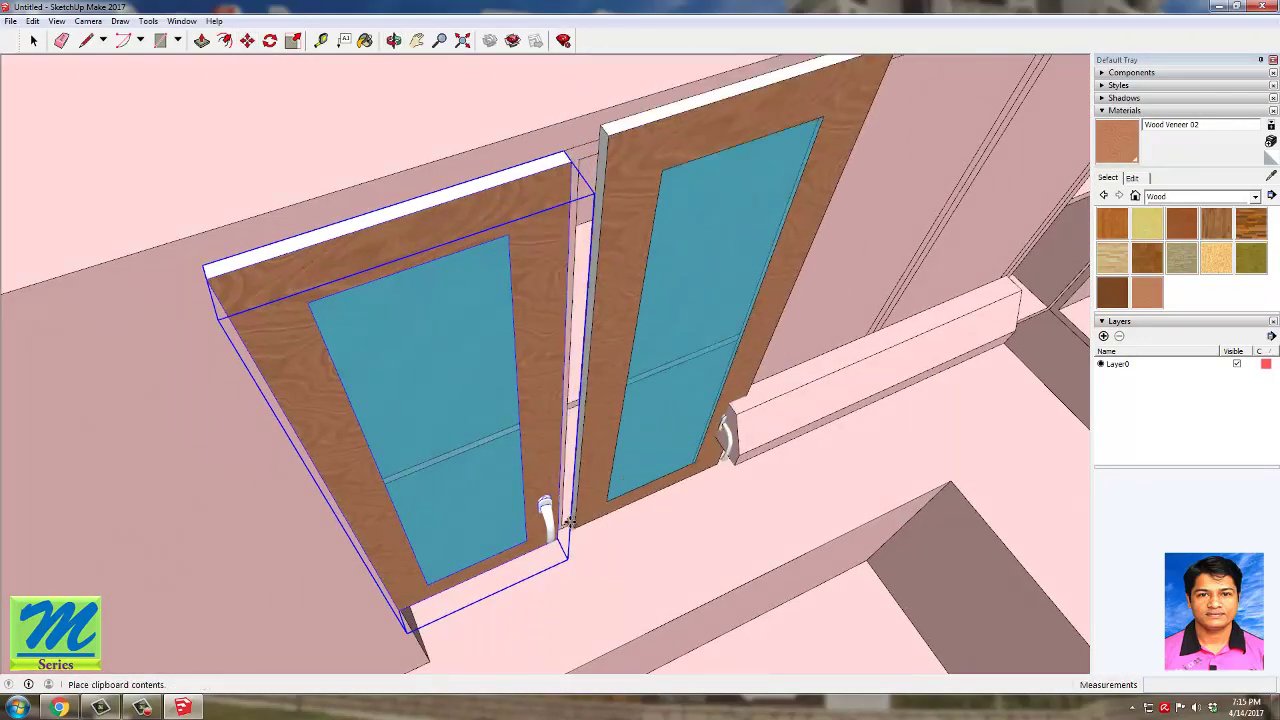
pyautogui.click(689, 221)
pyautogui.moveTo(689, 221); pyautogui.dragTo(677, 354, button='middle')
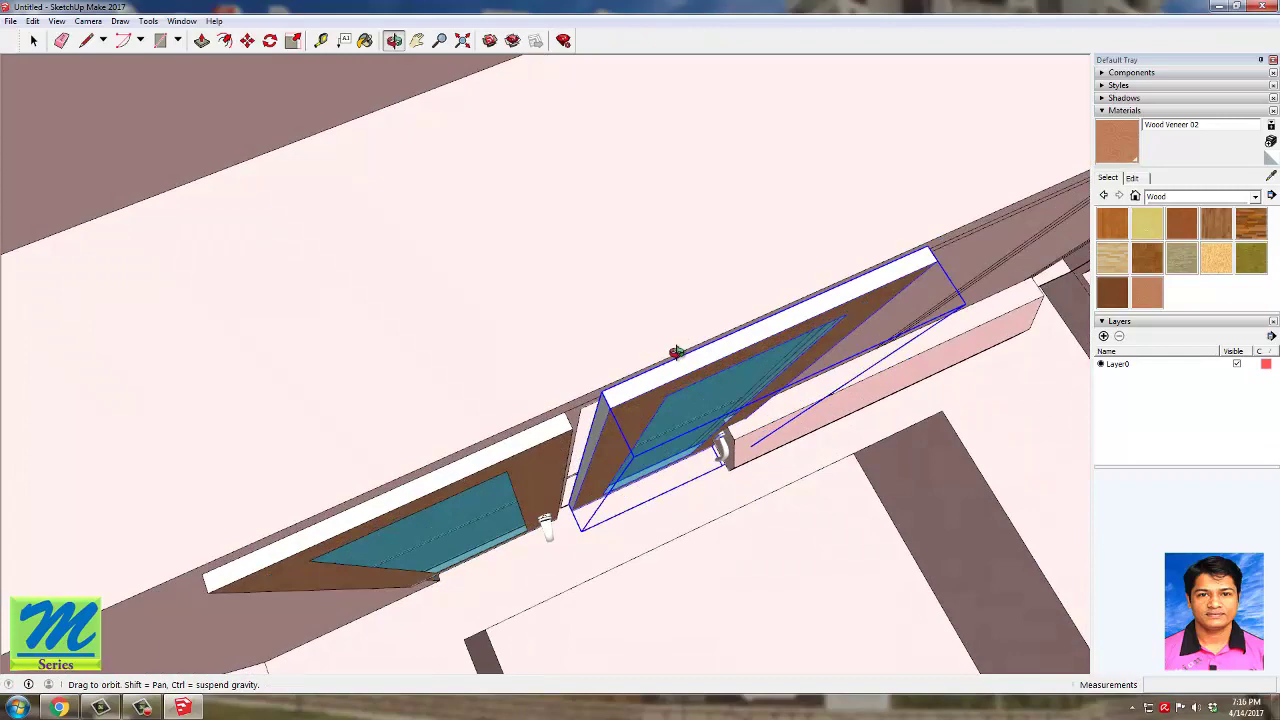
pyautogui.click(604, 392)
pyautogui.click(568, 413)
pyautogui.press('space')
# Step: Flip the second door along the component's green axis
pyautogui.moveTo(760, 437); pyautogui.dragTo(574, 218, button='middle')
pyautogui.rightClick(603, 360)
pyautogui.moveTo(711, 629)
pyautogui.click(785, 629)
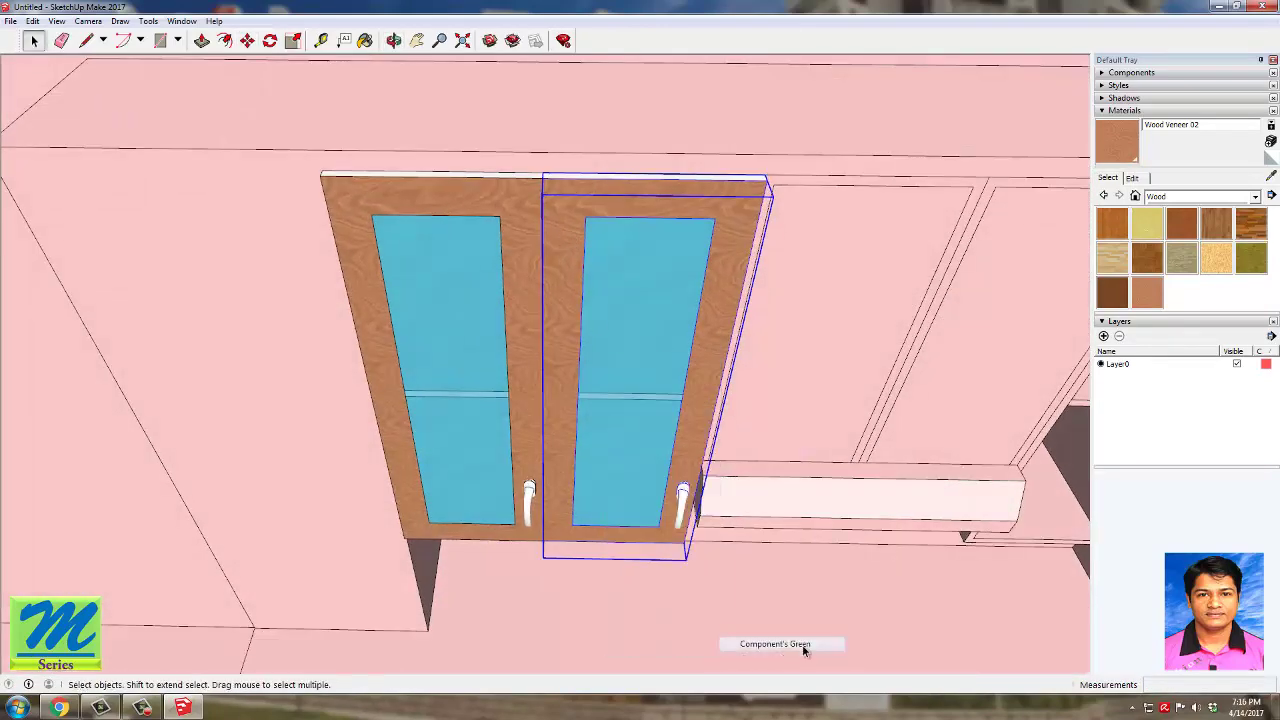
pyautogui.click(768, 604)
pyautogui.click(637, 512)
# Step: Select both glass doors on the wall cabinet beside the hood and copy the pair
pyautogui.click(469, 450)
pyautogui.scroll(-4, 325, 372)
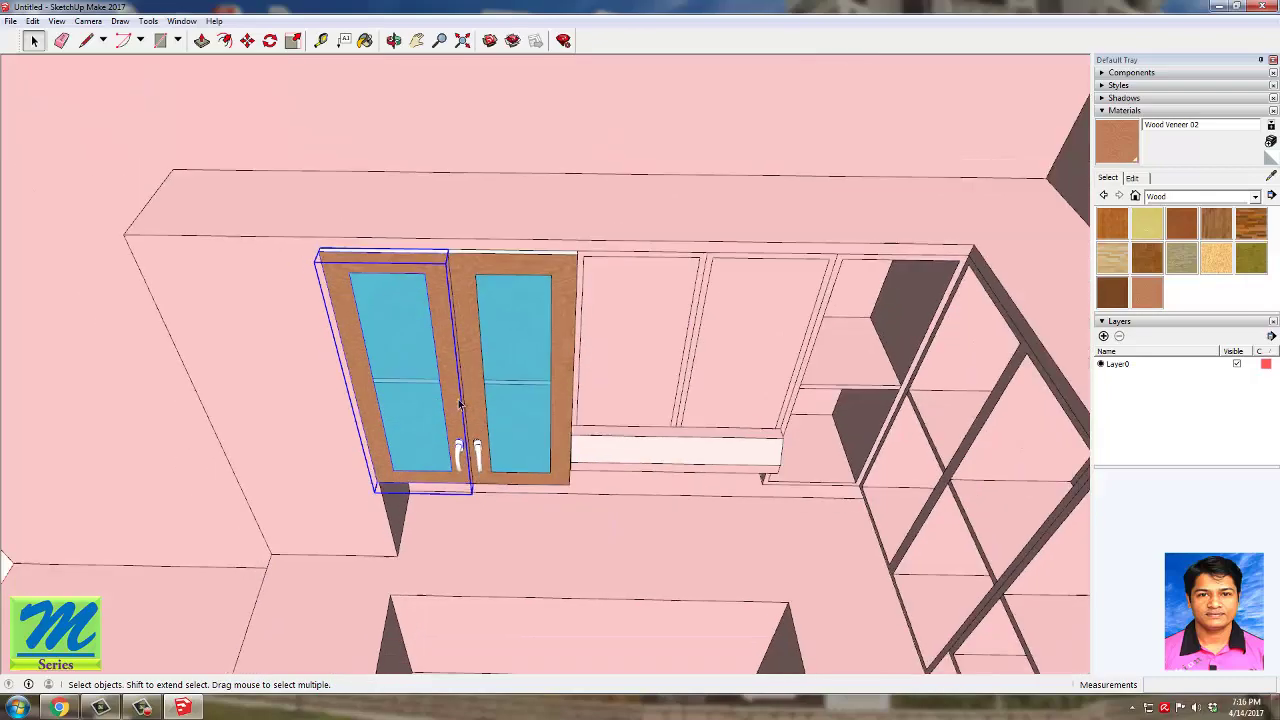
pyautogui.moveTo(590, 498); pyautogui.dragTo(632, 416, button='middle')
pyautogui.scroll(-4, 631, 353)
pyautogui.click(475, 230)
pyautogui.scroll(3, 670, 375)
pyautogui.scroll(-5, 461, 362)
pyautogui.moveTo(457, 429); pyautogui.dragTo(636, 488, button='middle')
pyautogui.scroll(3, 502, 370)
pyautogui.scroll(-3, 452, 362)
pyautogui.moveTo(577, 395); pyautogui.dragTo(574, 375, button='middle')
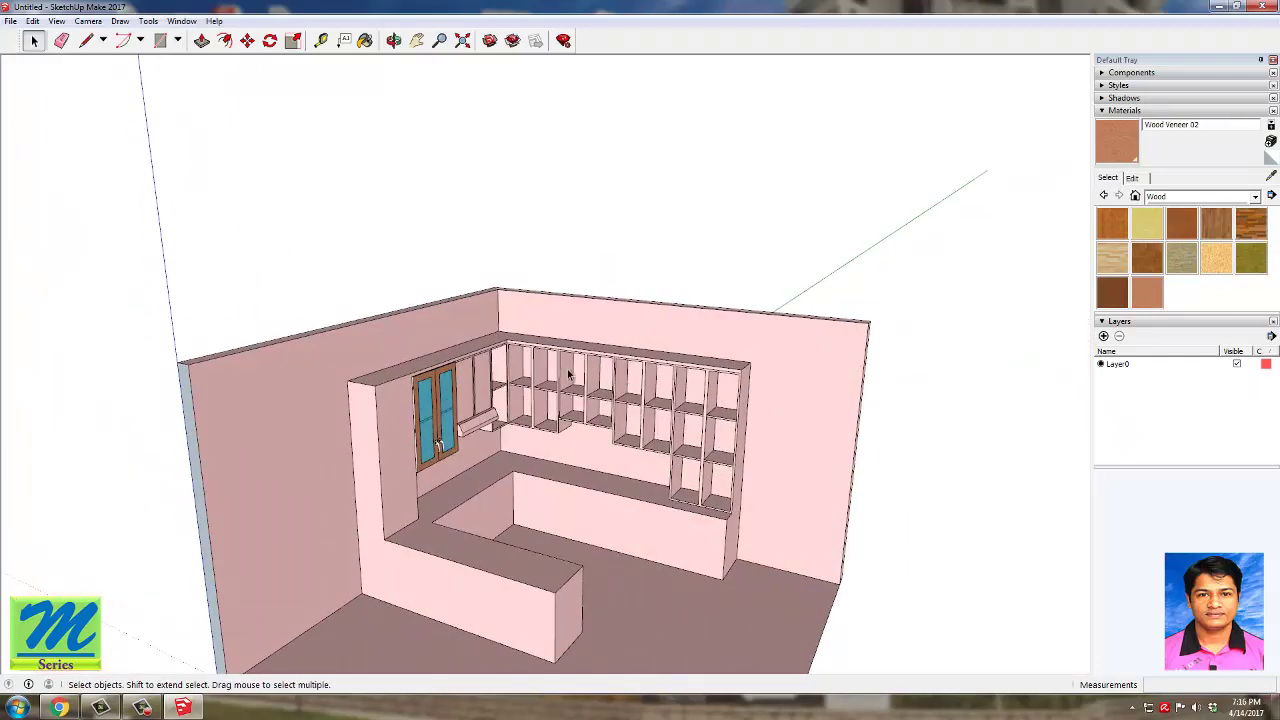
pyautogui.scroll(3, 574, 369)
pyautogui.scroll(-3, 487, 408)
pyautogui.scroll(3, 390, 393)
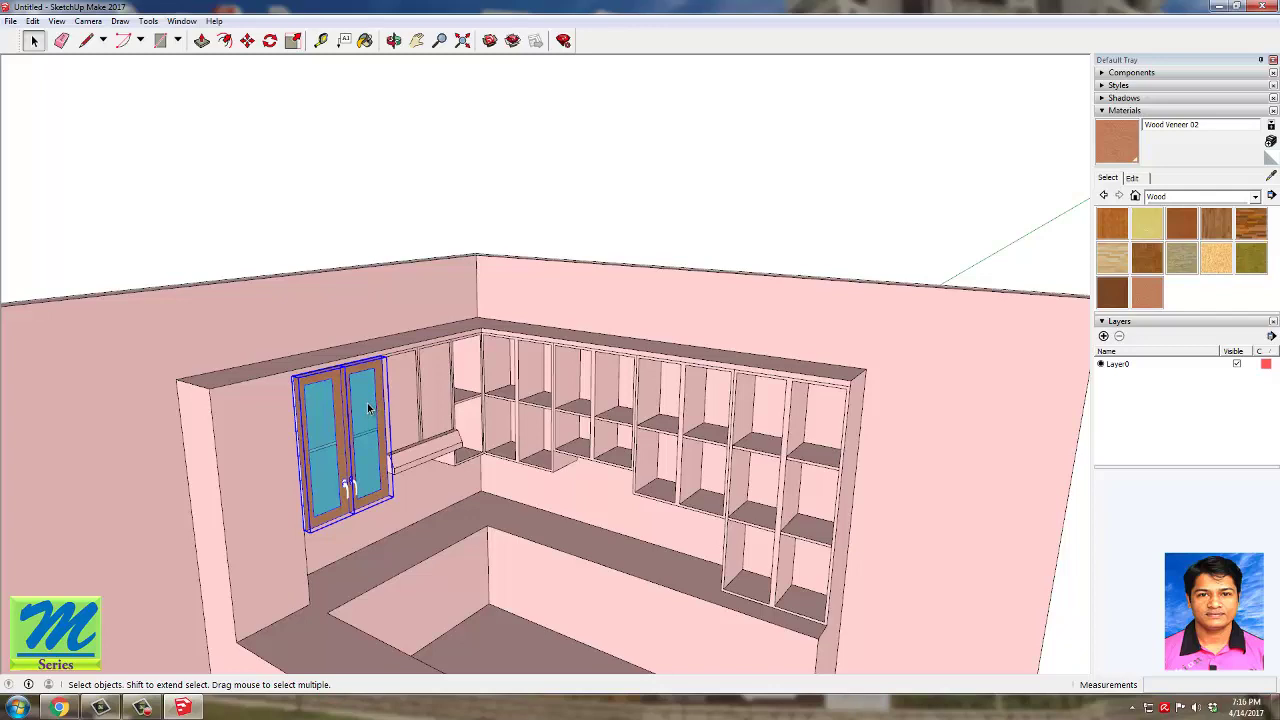
# Step: Paste the copied door pair on the open ground outside the room
pyautogui.hotkey('ctrl', 'v')
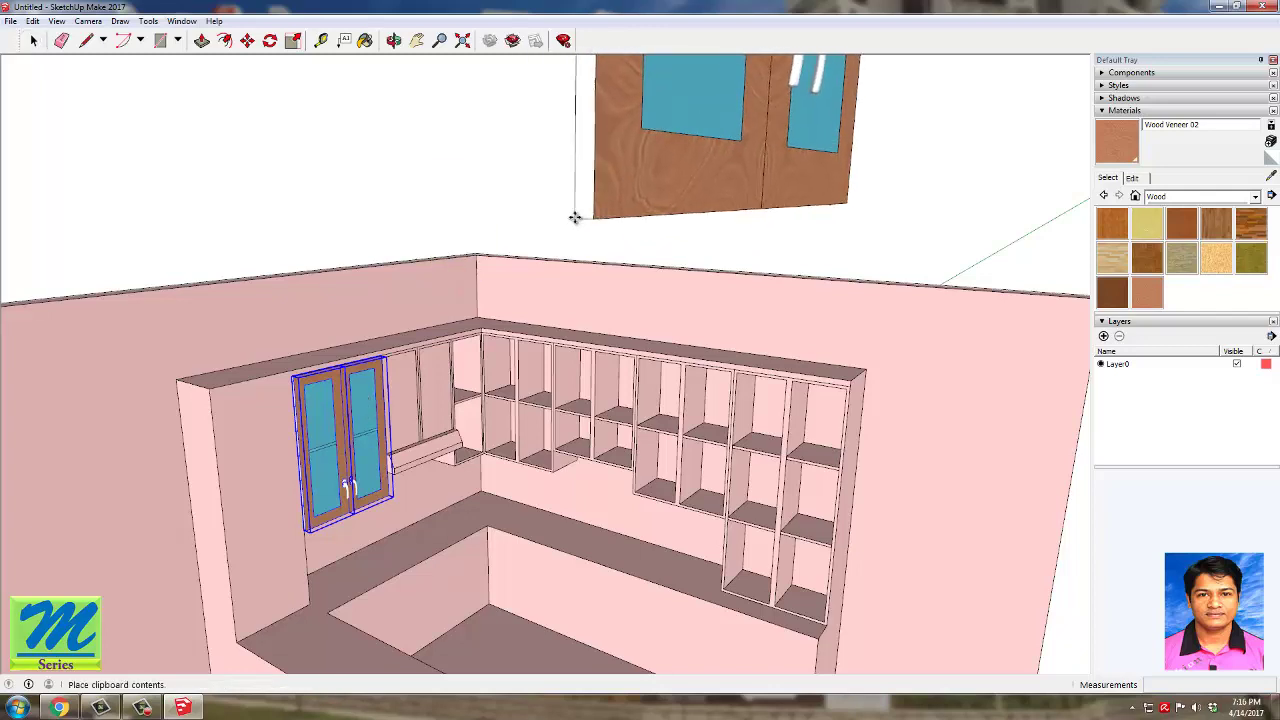
pyautogui.scroll(-4, 578, 235)
pyautogui.click(931, 508)
pyautogui.moveTo(925, 498)
pyautogui.mouseDown(button='middle')
pyautogui.moveTo(817, 398)
pyautogui.moveTo(955, 505)
pyautogui.mouseUp(button='middle')
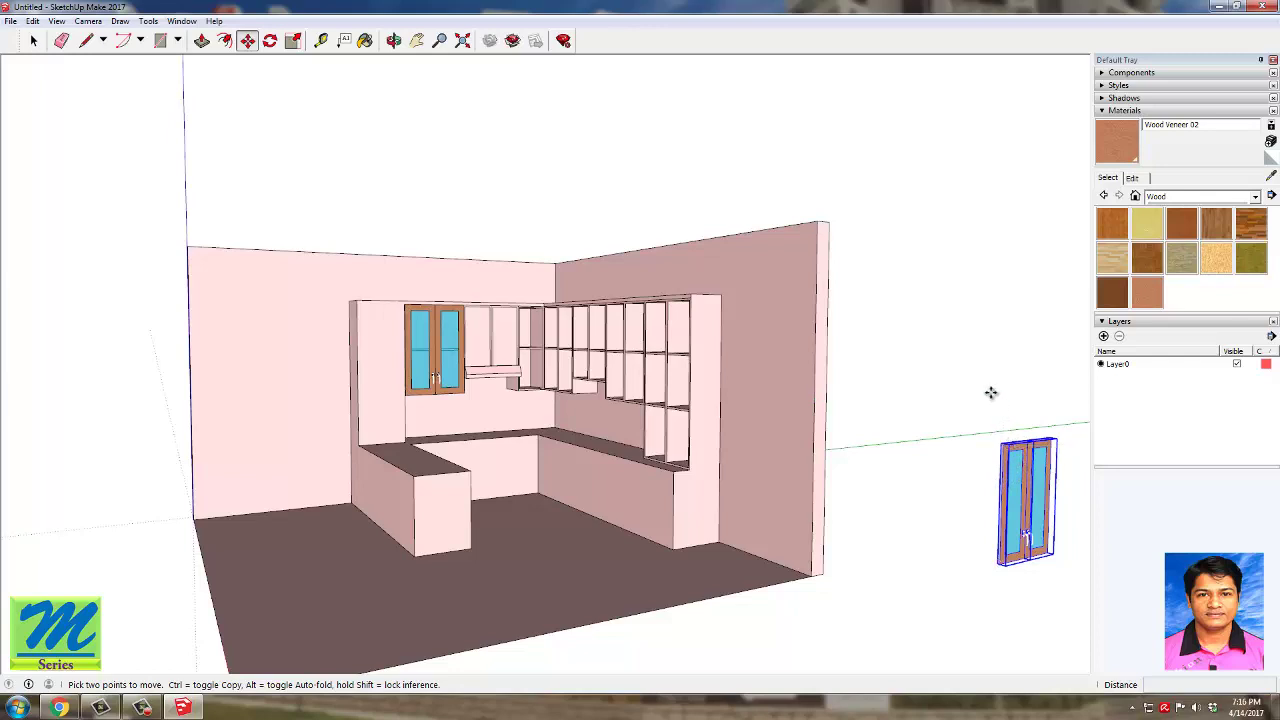
pyautogui.moveTo(1006, 480); pyautogui.dragTo(806, 440, button='middle')
# Step: Rotate the pasted door pair 90 degrees about the vertical axis to match the long cabinet row
pyautogui.press('space')
pyautogui.click(939, 486)
pyautogui.moveTo(935, 635); pyautogui.dragTo(935, 636)
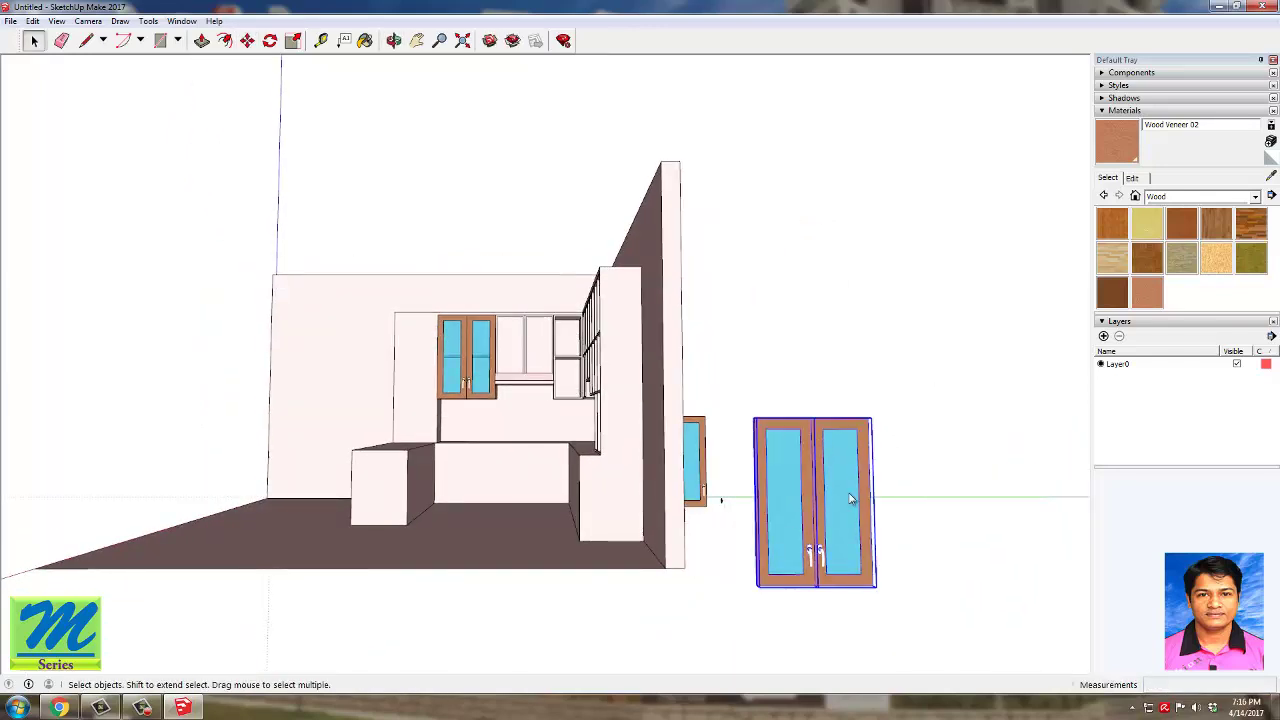
pyautogui.rightClick(849, 494)
pyautogui.click(893, 409)
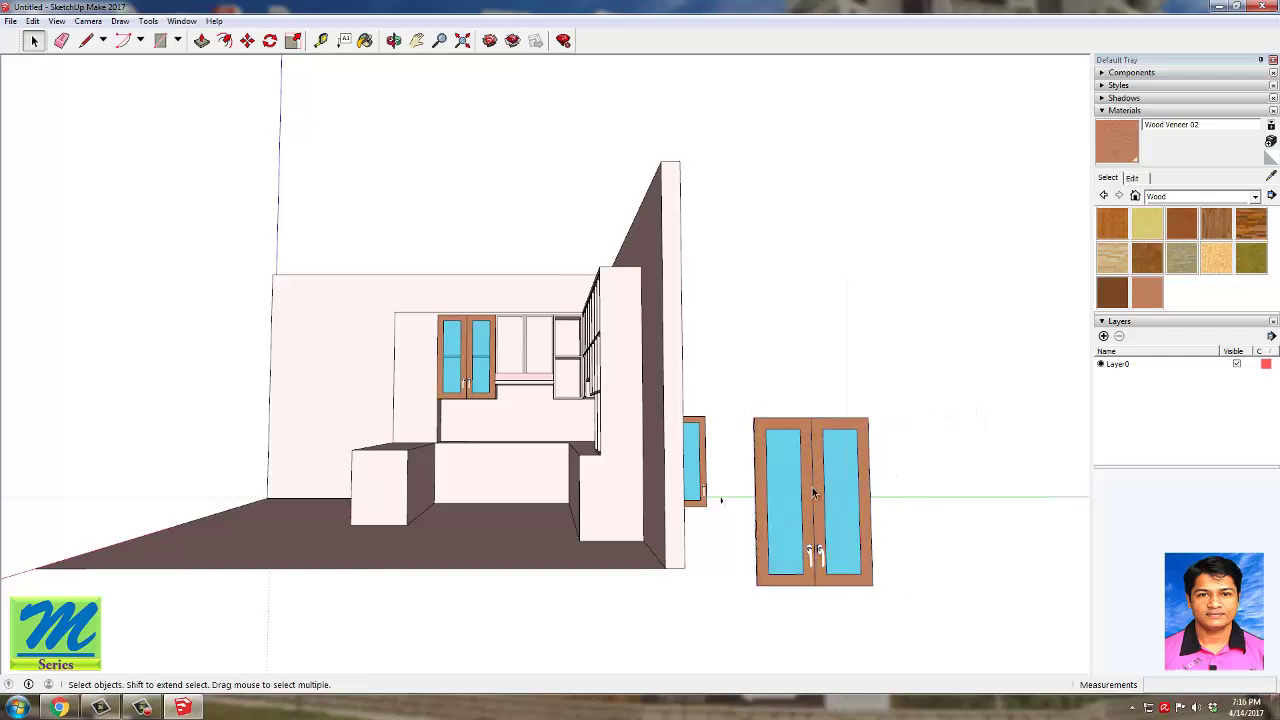
pyautogui.moveTo(850, 395); pyautogui.dragTo(806, 620, button='middle')
pyautogui.scroll(-2, 836, 371)
pyautogui.scroll(6, 815, 608)
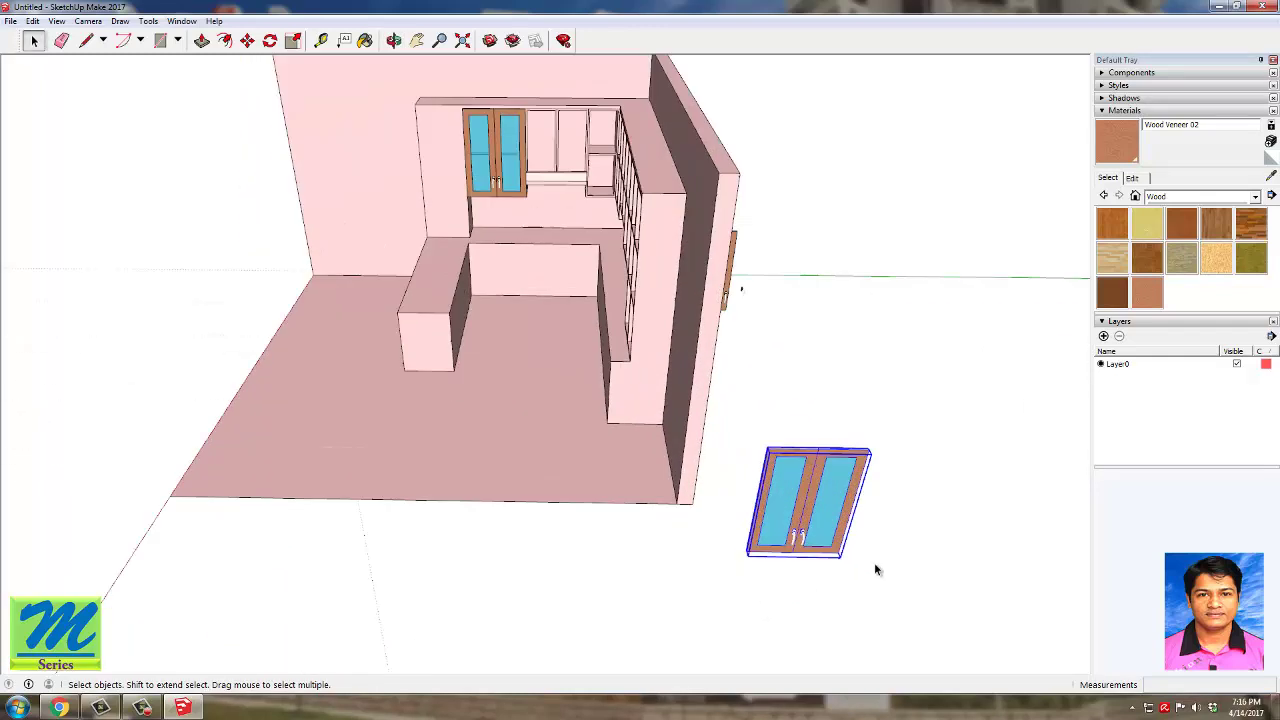
pyautogui.moveTo(789, 453); pyautogui.dragTo(751, 453, button='middle')
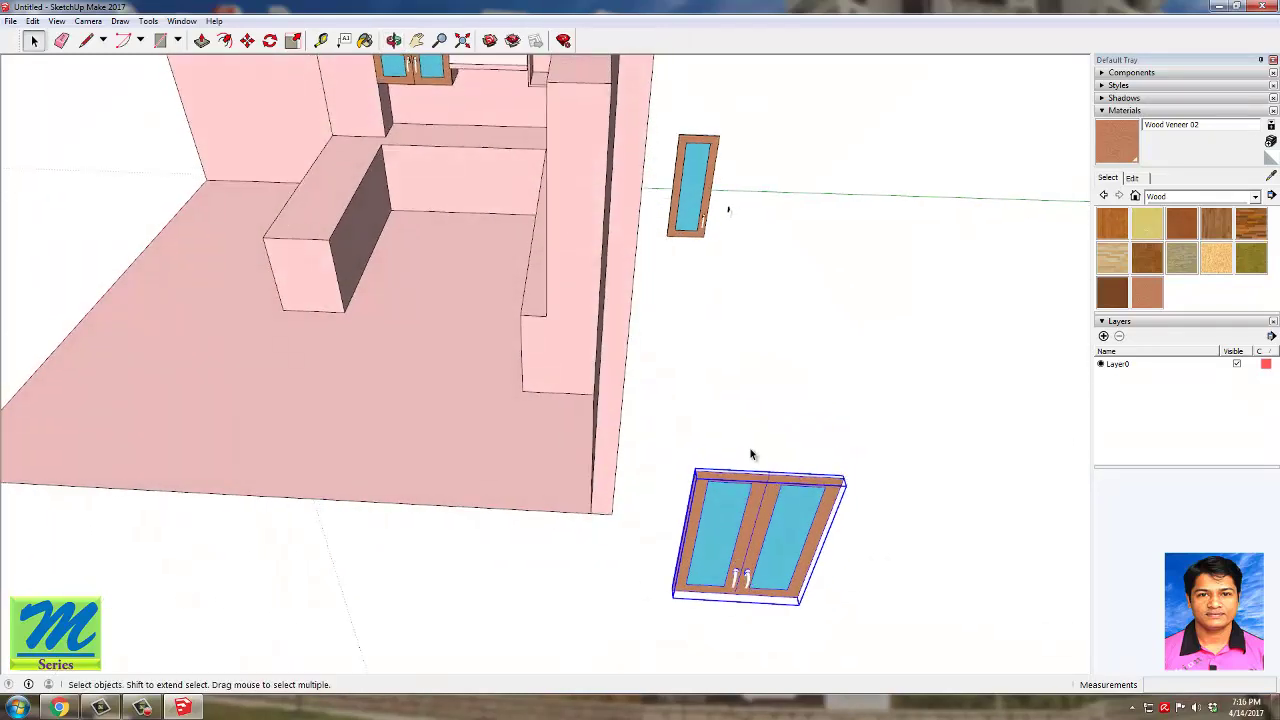
pyautogui.click(269, 41)
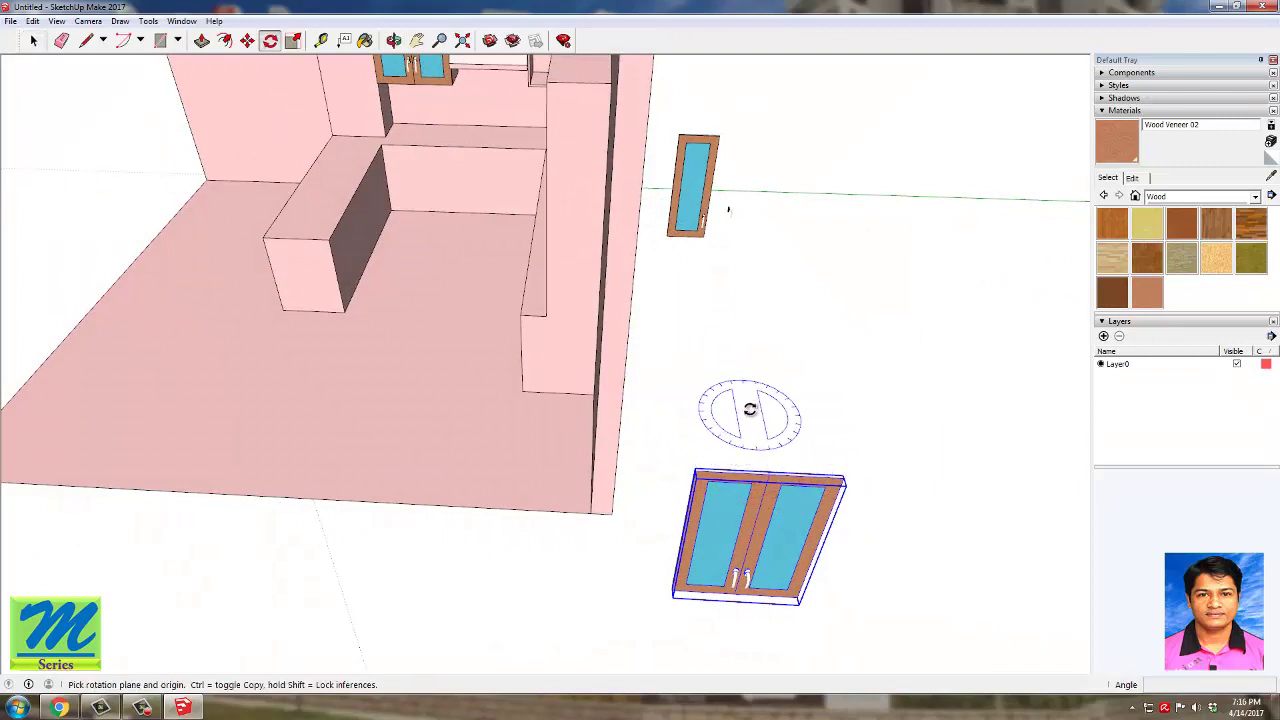
pyautogui.moveTo(743, 409); pyautogui.dragTo(751, 434)
pyautogui.click(751, 434)
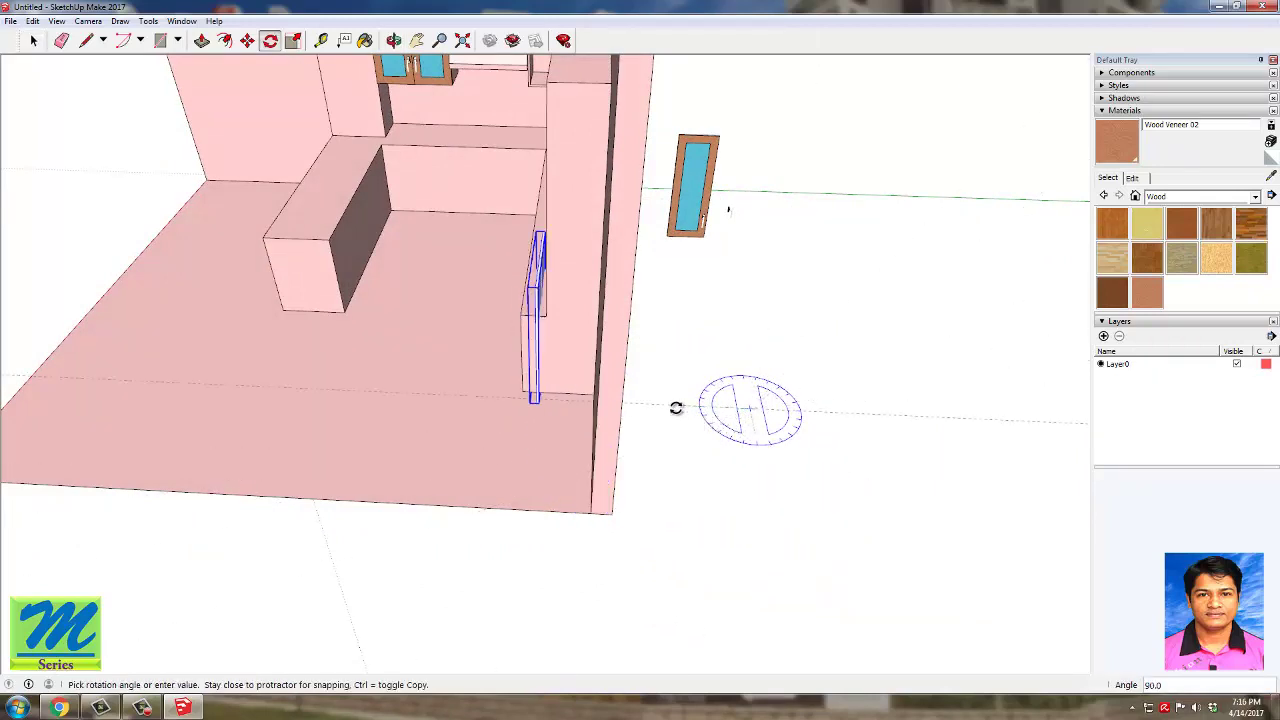
pyautogui.click(676, 408)
pyautogui.moveTo(514, 503); pyautogui.dragTo(898, 562, button='middle')
pyautogui.scroll(-2, 784, 450)
pyautogui.press('space')
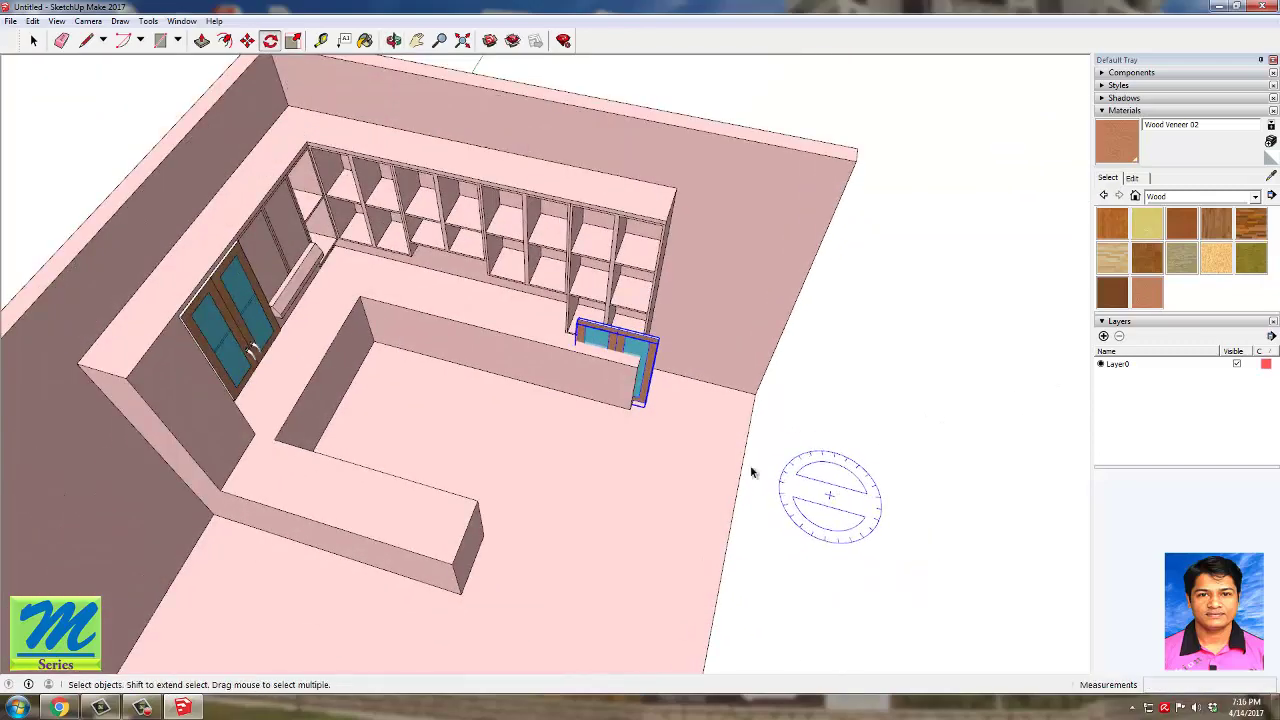
# Step: Move the rotated door pair by its top corner onto the long wall cabinet row, at the end next to the room corner
pyautogui.scroll(3, 555, 319)
pyautogui.click(248, 41)
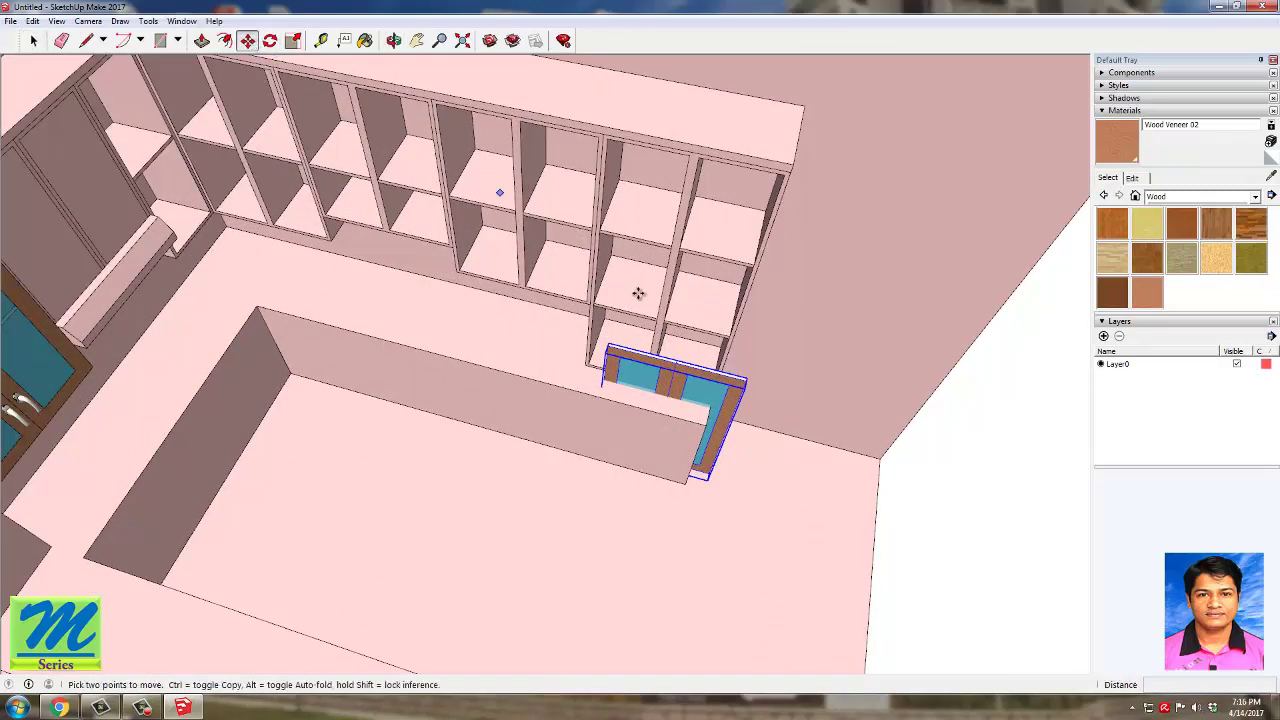
pyautogui.click(609, 345)
pyautogui.scroll(-3, 697, 414)
pyautogui.moveTo(253, 222); pyautogui.dragTo(388, 248, button='middle')
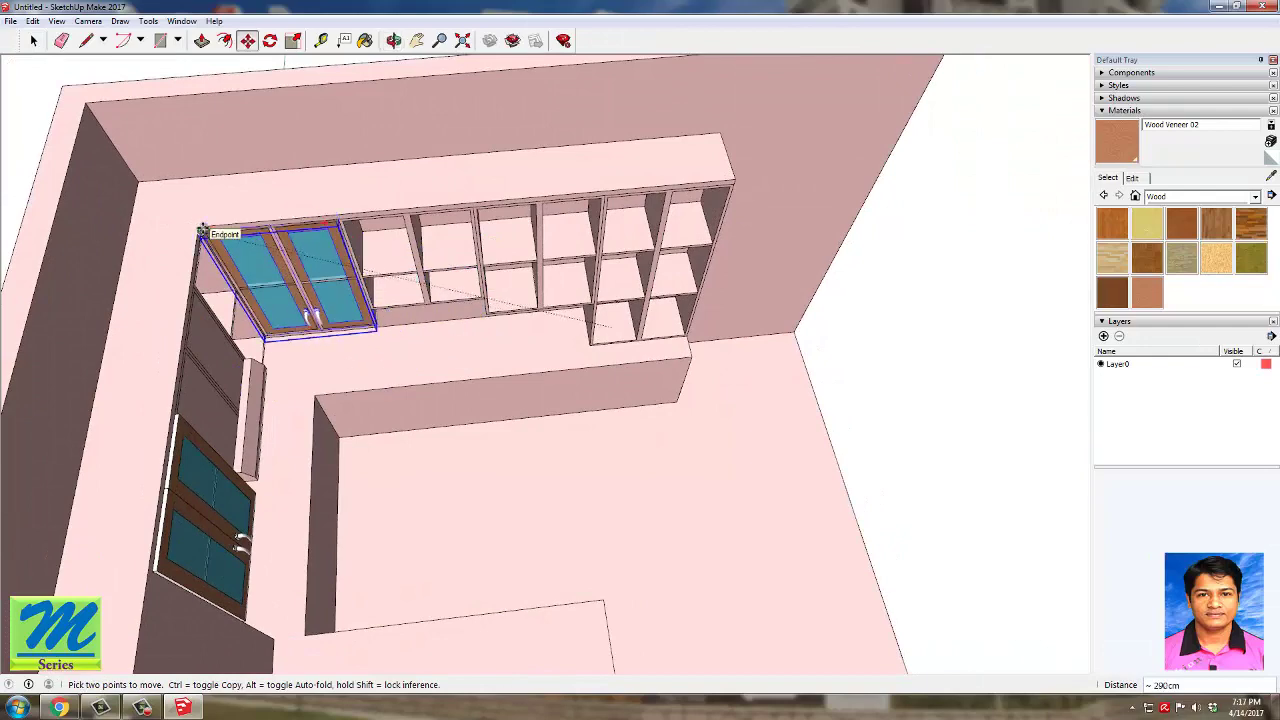
pyautogui.click(308, 421)
pyautogui.scroll(-3, 274, 366)
pyautogui.moveTo(274, 366); pyautogui.dragTo(277, 349, button='middle')
pyautogui.scroll(6, 277, 349)
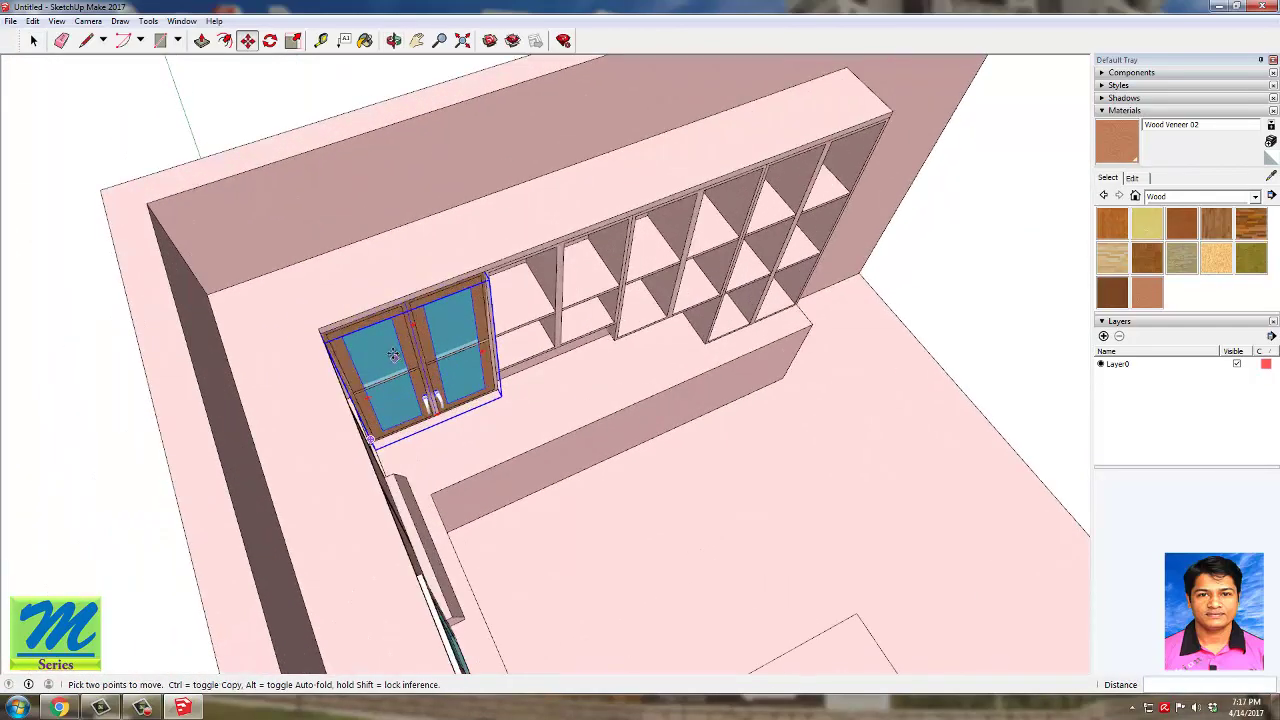
# Step: Align the door pair's outer top corner with the cabinet frame so it sits over the first two columns of openings
pyautogui.click(618, 156)
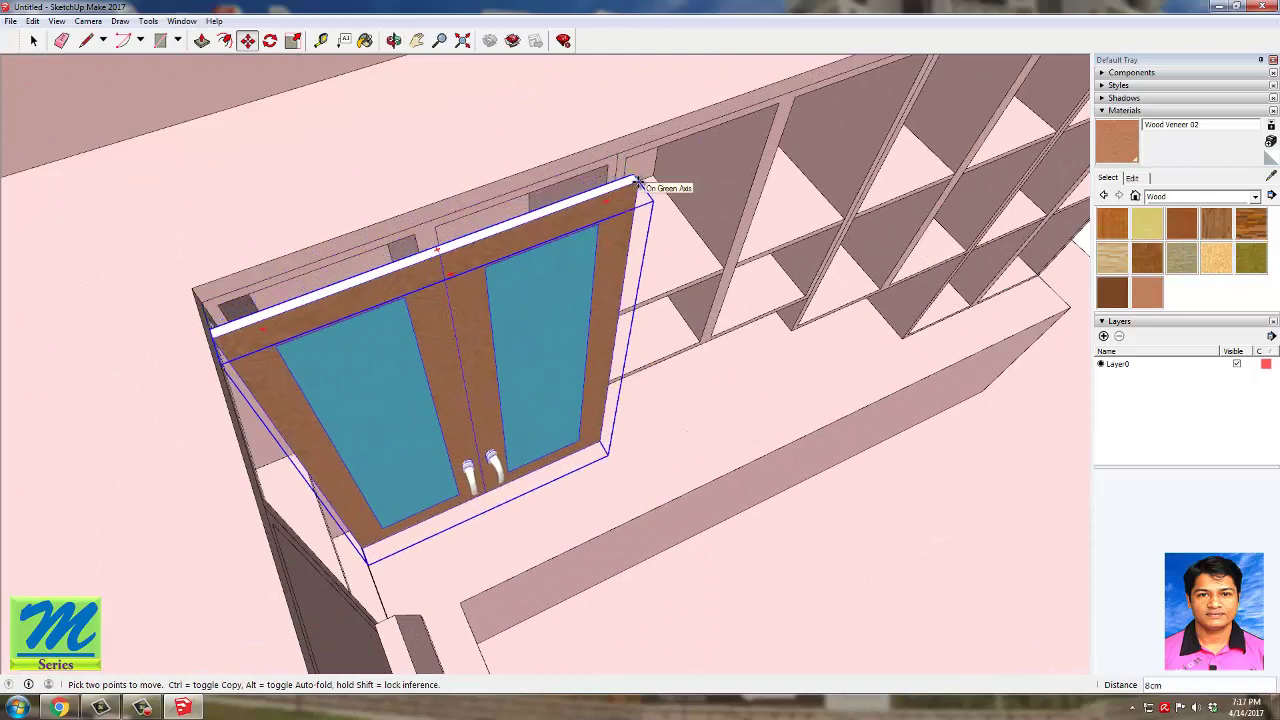
pyautogui.click(200, 307)
pyautogui.scroll(2, 200, 307)
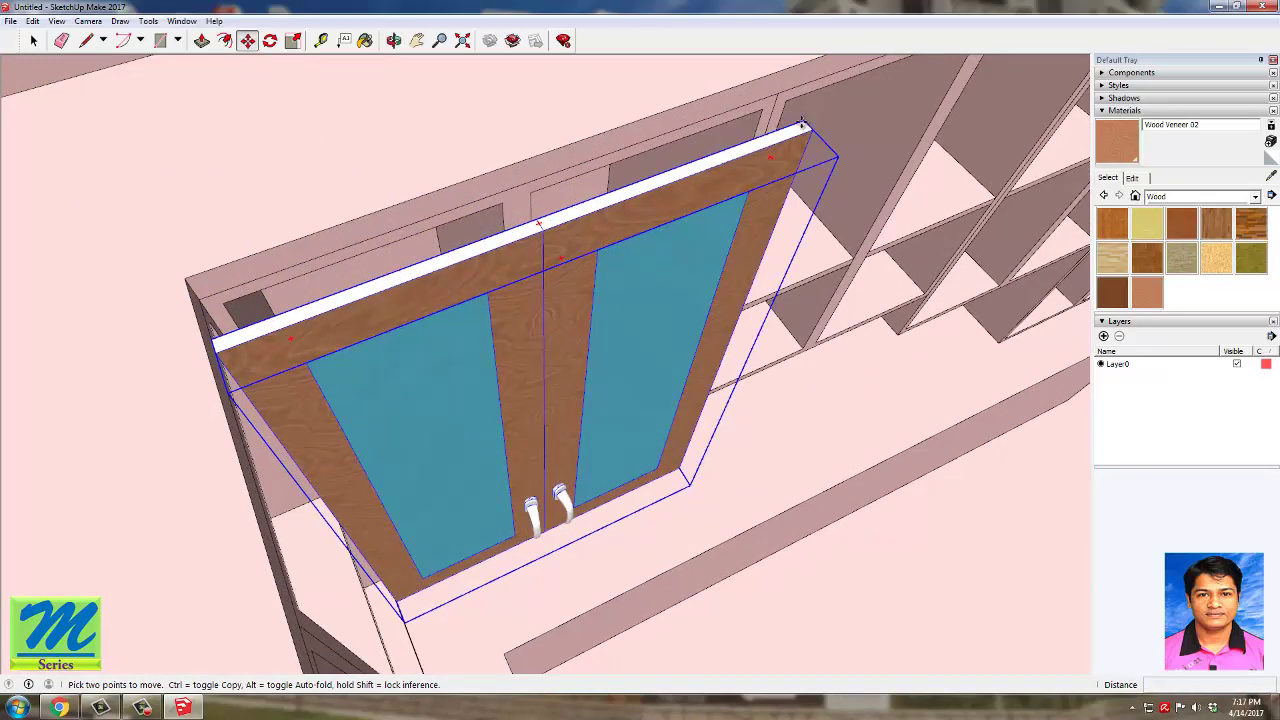
pyautogui.click(802, 122)
pyautogui.click(777, 104)
pyautogui.moveTo(777, 104); pyautogui.dragTo(503, 214, button='middle')
pyautogui.moveTo(577, 457); pyautogui.dragTo(604, 474, button='middle')
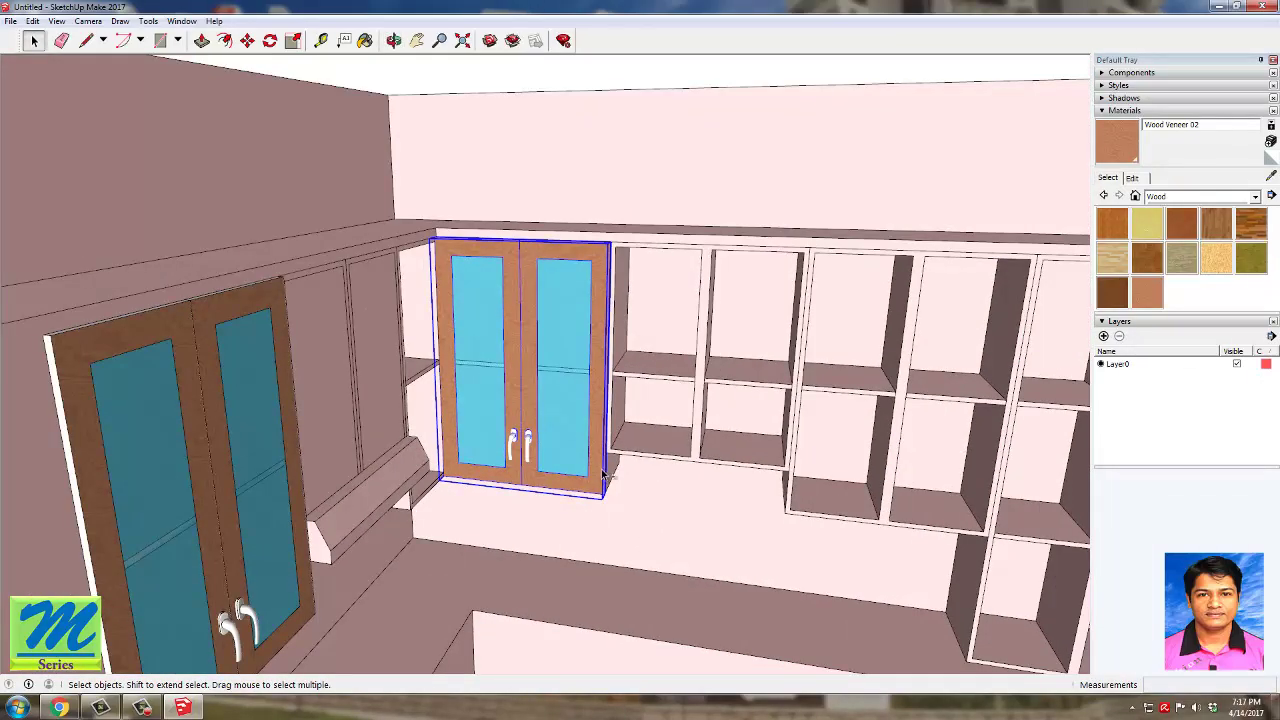
# Step: Paste another door pair farther along the long cabinet row and move it over the deeper openings at the third pair of columns
pyautogui.hotkey('ctrl', 'v')
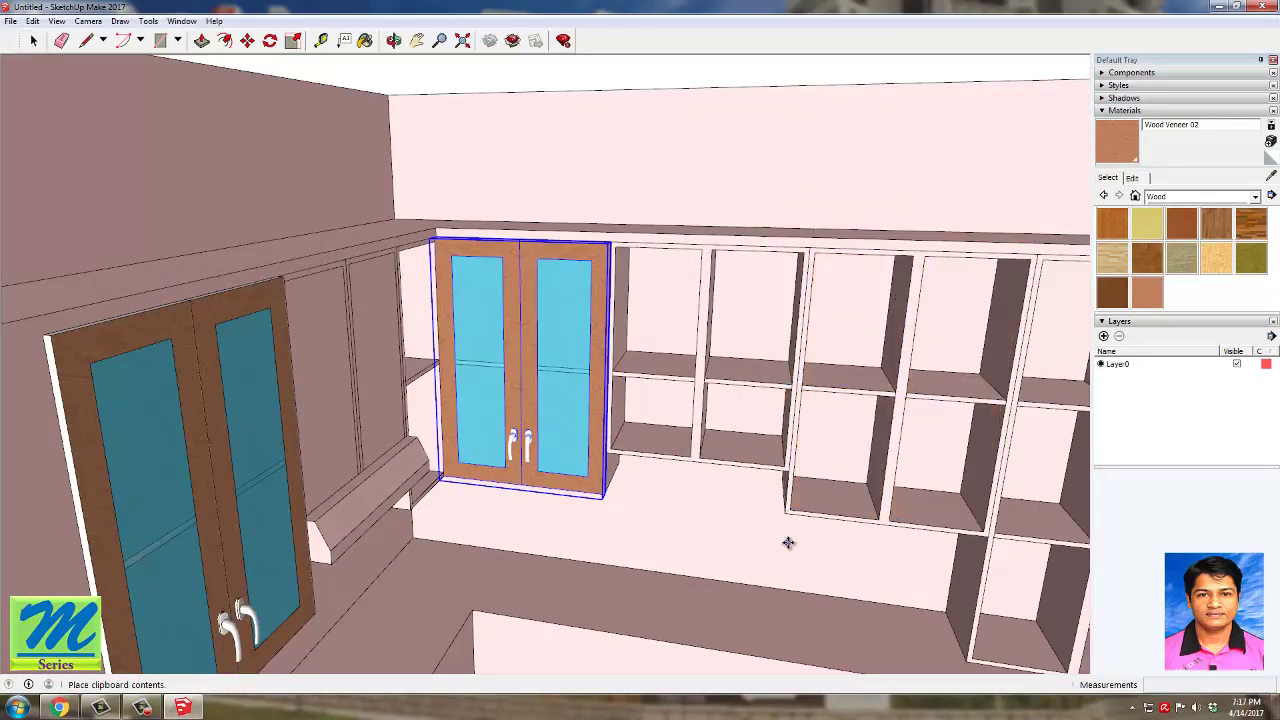
pyautogui.click(805, 445)
pyautogui.moveTo(805, 445); pyautogui.dragTo(824, 465, button='middle')
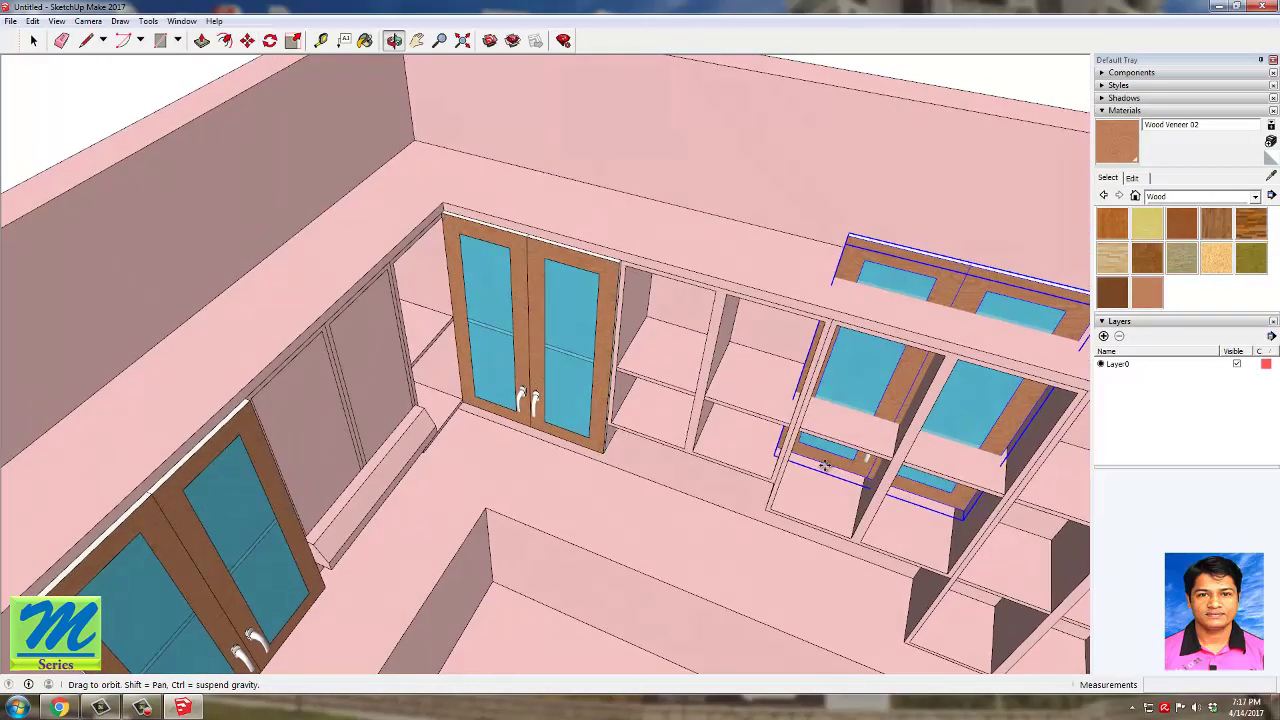
pyautogui.scroll(7, 880, 226)
pyautogui.click(789, 258)
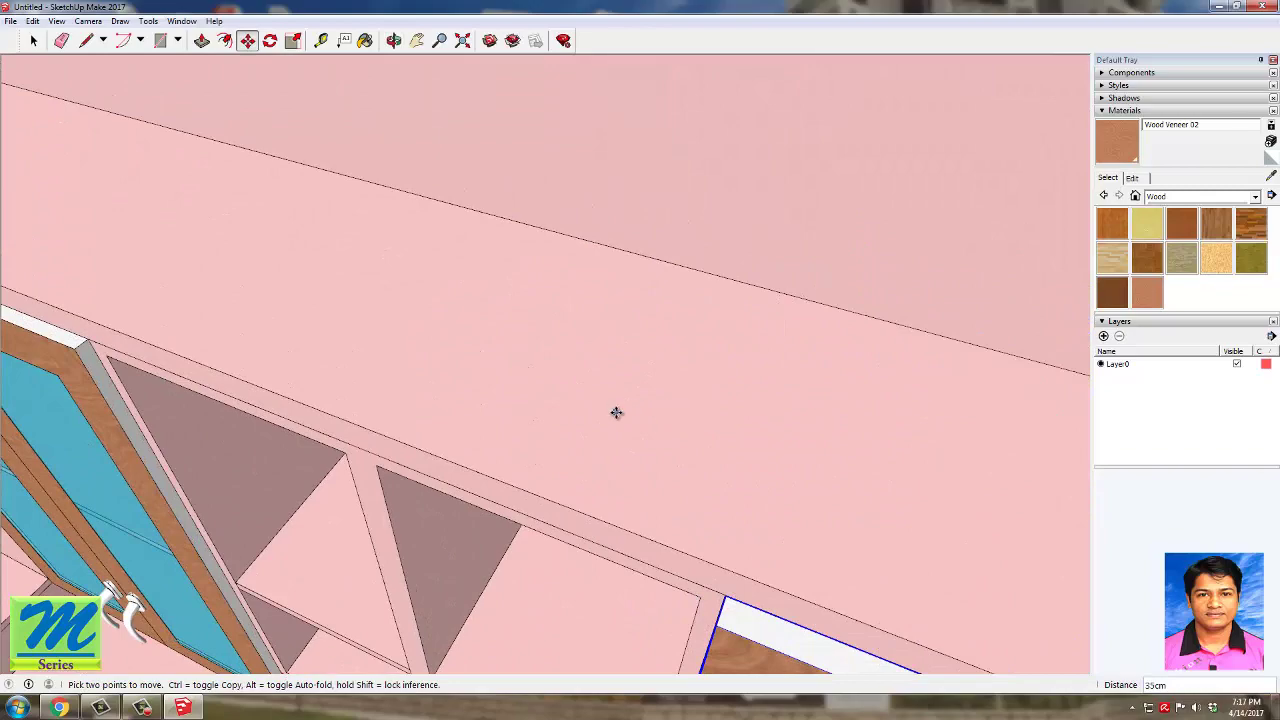
pyautogui.press('space')
pyautogui.scroll(-8, 597, 385)
pyautogui.moveTo(608, 443); pyautogui.dragTo(877, 366, button='middle')
pyautogui.scroll(2, 772, 528)
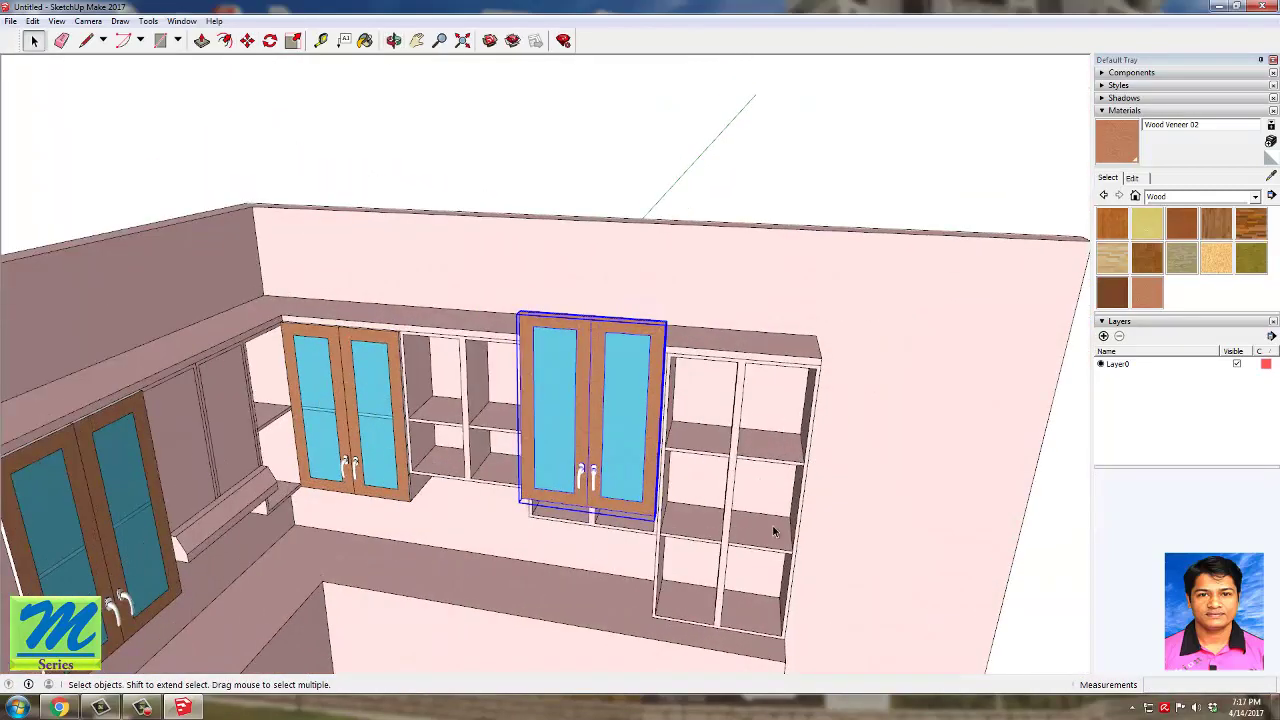
pyautogui.moveTo(772, 528); pyautogui.dragTo(563, 494, button='middle')
pyautogui.scroll(3, 563, 492)
pyautogui.moveTo(547, 263); pyautogui.dragTo(491, 355, button='middle')
pyautogui.moveTo(376, 362); pyautogui.dragTo(946, 426)
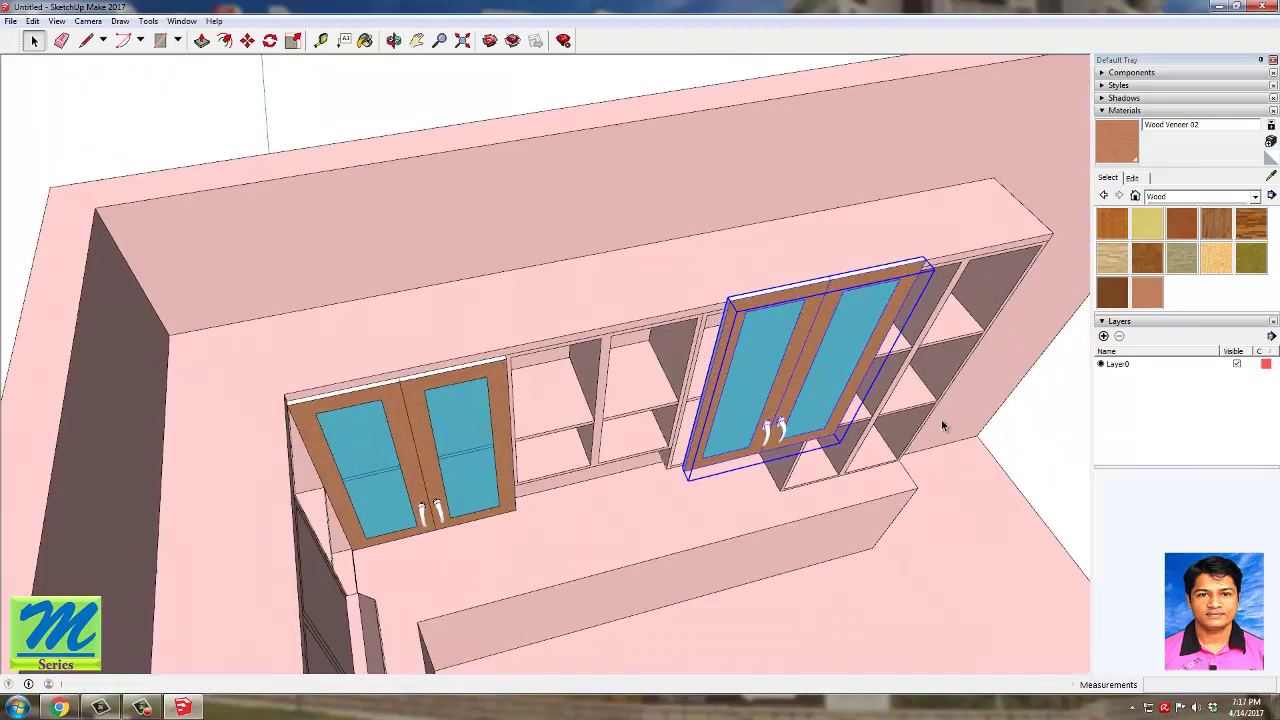
# Step: Move the door pair over the third pair of columns about 26 cm by its top corner to align it with the cabinet frame
pyautogui.scroll(3, 688, 281)
pyautogui.click(247, 40)
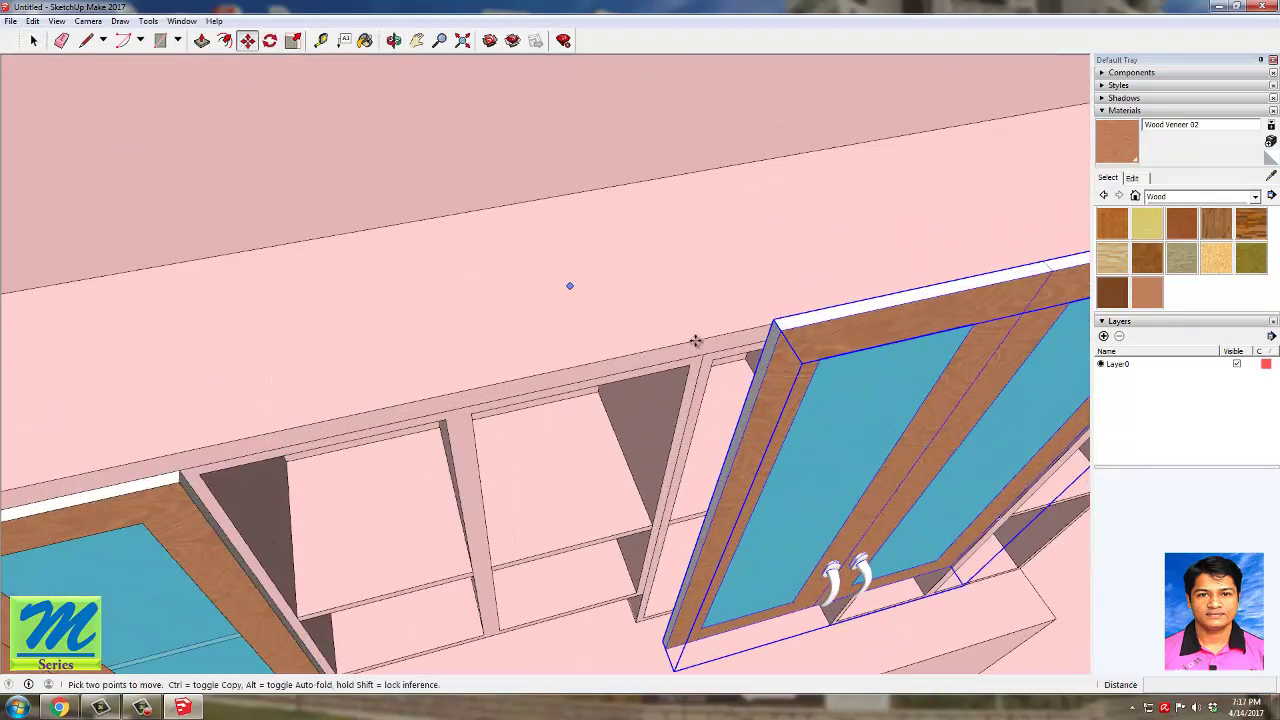
pyautogui.click(777, 322)
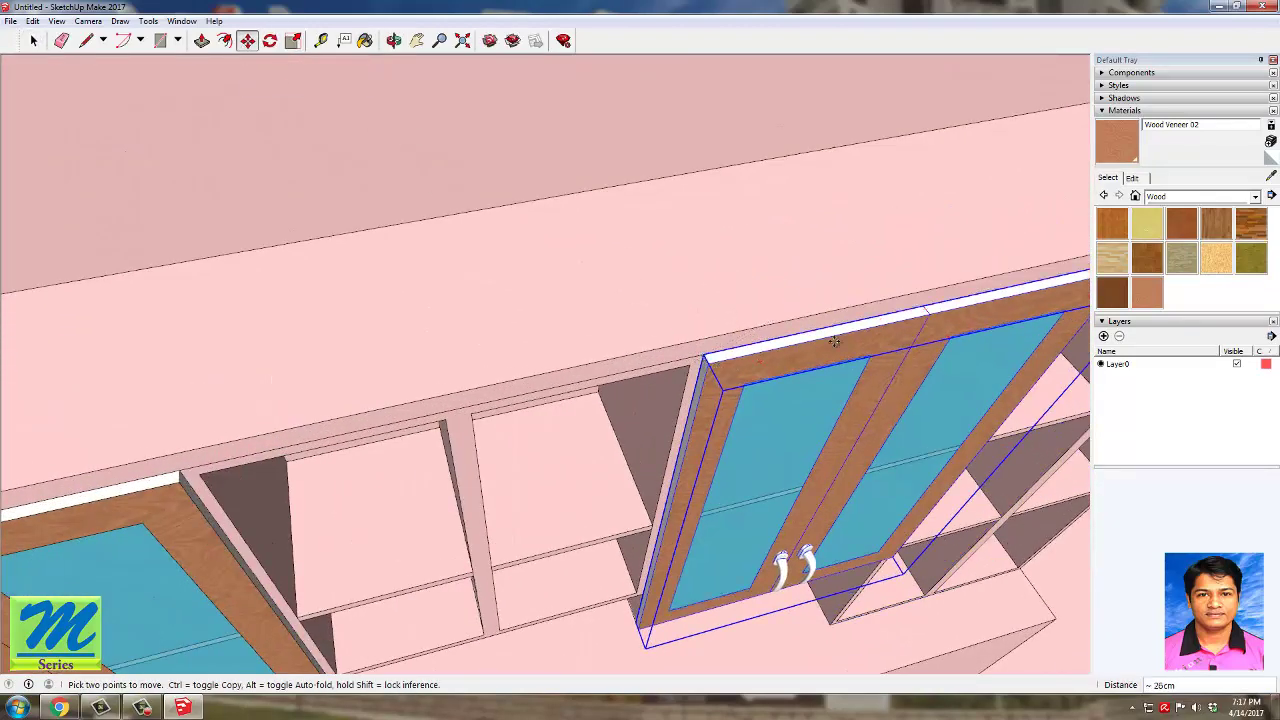
pyautogui.press('space')
pyautogui.scroll(-2, 722, 225)
pyautogui.click(576, 203)
pyautogui.scroll(-3, 500, 255)
pyautogui.moveTo(590, 400); pyautogui.dragTo(529, 277, button='middle')
pyautogui.scroll(-4, 550, 353)
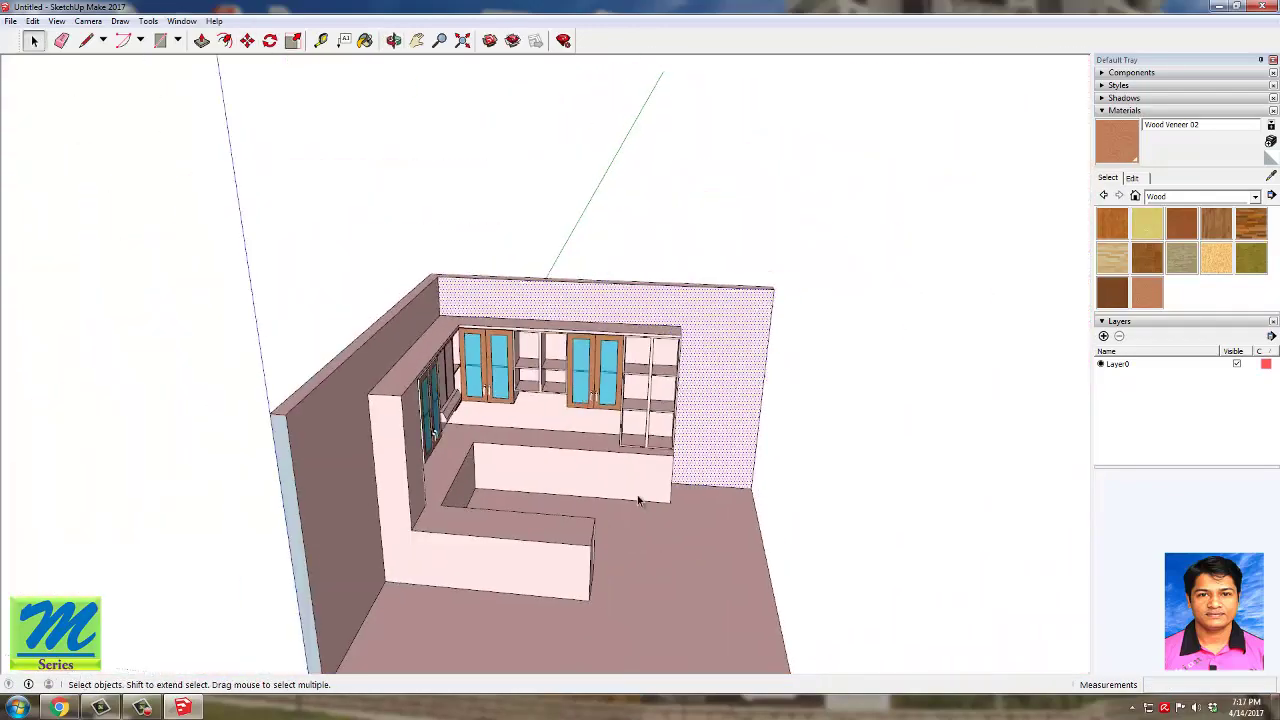
# Step: Copy the door pair over the third pair of columns and paste it near the last two columns at the cabinet row's open end
pyautogui.moveTo(638, 500); pyautogui.dragTo(683, 458, button='middle')
pyautogui.click(922, 455)
pyautogui.scroll(5, 620, 382)
pyautogui.moveTo(706, 506); pyautogui.dragTo(572, 301, button='middle')
pyautogui.click(564, 253)
pyautogui.hotkey('ctrl', 'c')
pyautogui.hotkey('ctrl', 'v')
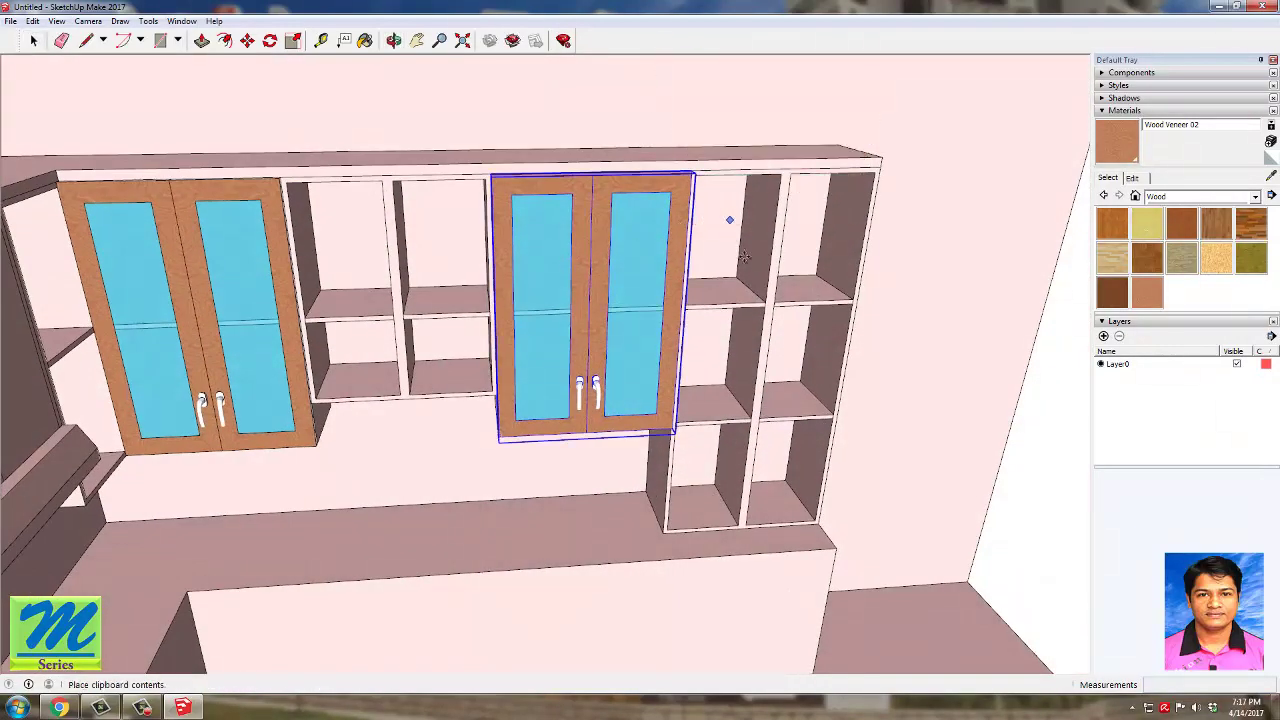
pyautogui.click(752, 319)
# Step: Move the pasted door pair by its top corner onto the cabinet frame, directly against the neighbouring door pair
pyautogui.moveTo(662, 406); pyautogui.dragTo(762, 75, button='middle')
pyautogui.scroll(5, 857, 112)
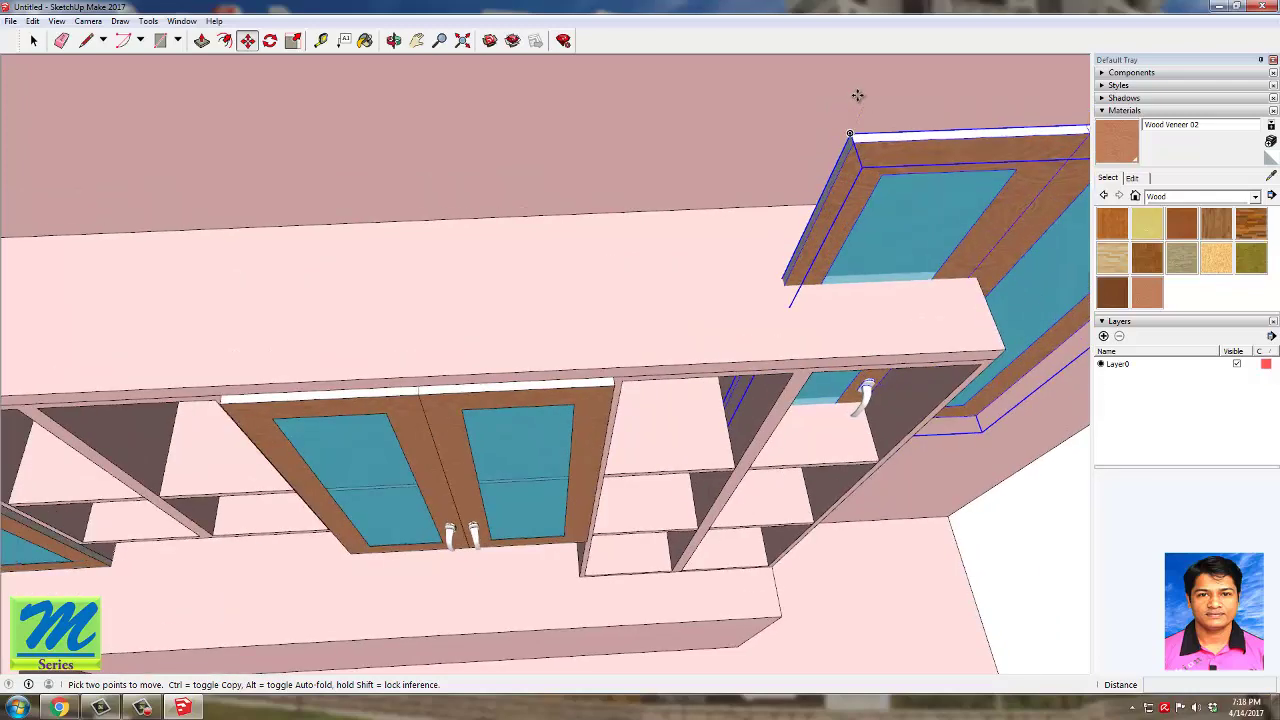
pyautogui.moveTo(871, 109); pyautogui.dragTo(776, 128, button='middle')
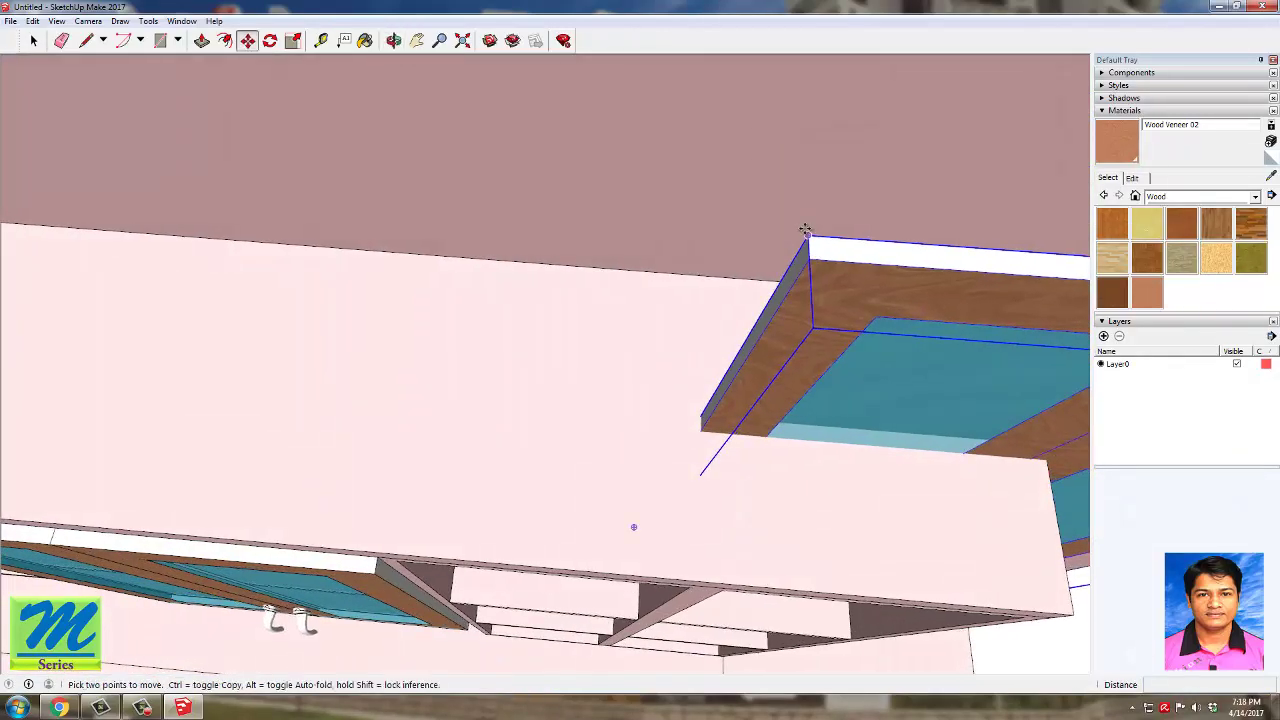
pyautogui.click(807, 236)
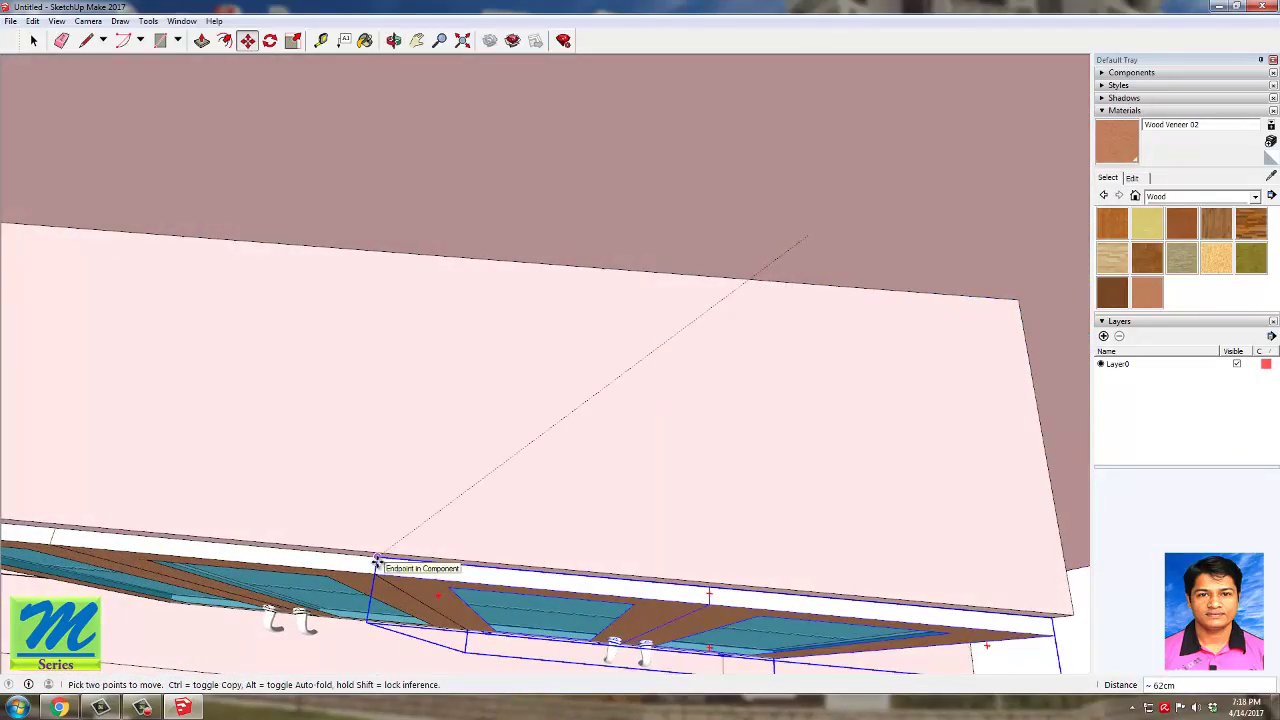
pyautogui.click(377, 560)
pyautogui.press('space')
pyautogui.scroll(-3, 507, 268)
pyautogui.scroll(-2, 507, 268)
pyautogui.moveTo(508, 170); pyautogui.dragTo(530, 240, button='middle')
pyautogui.click(1037, 535)
# Step: Copy the left and bottom edges of the open middle columns and paste them in the empty space beside the room
pyautogui.scroll(-3, 733, 310)
pyautogui.moveTo(733, 310); pyautogui.dragTo(446, 434, button='middle')
pyautogui.scroll(-3, 440, 303)
pyautogui.scroll(10, 439, 304)
pyautogui.scroll(5, 433, 423)
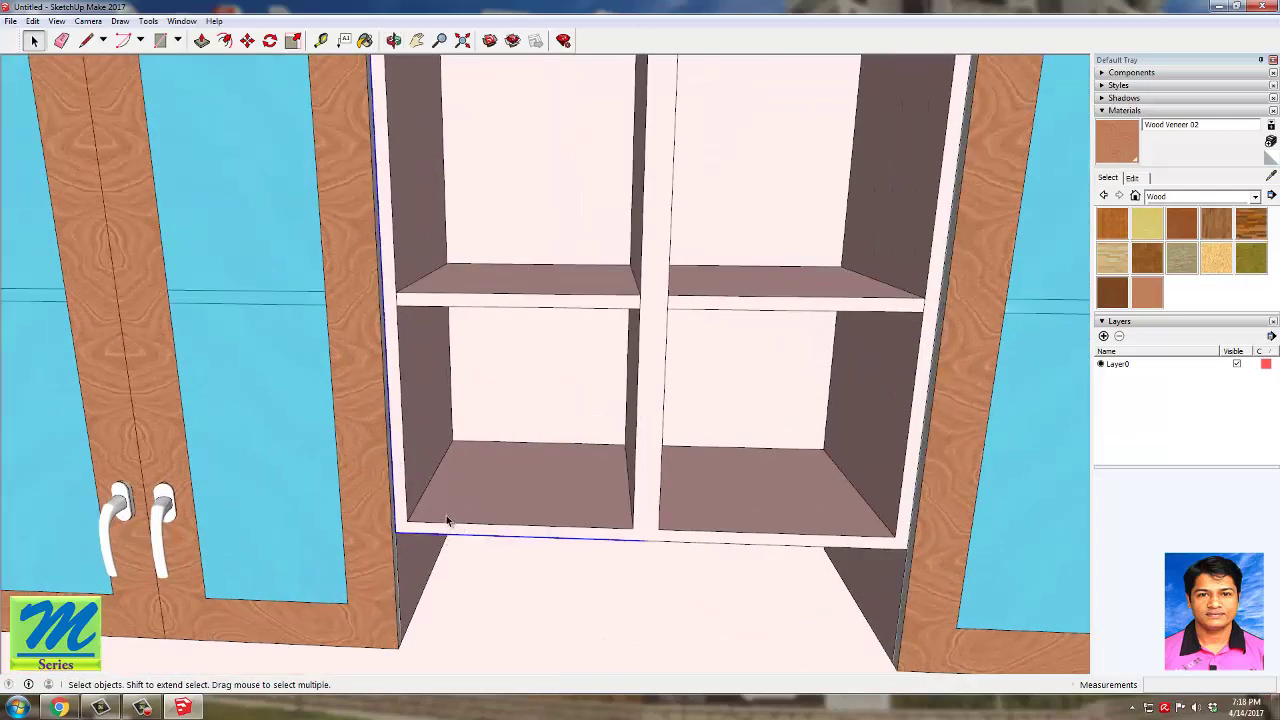
pyautogui.hotkey('ctrl', 'v')
pyautogui.scroll(-10, 310, 398)
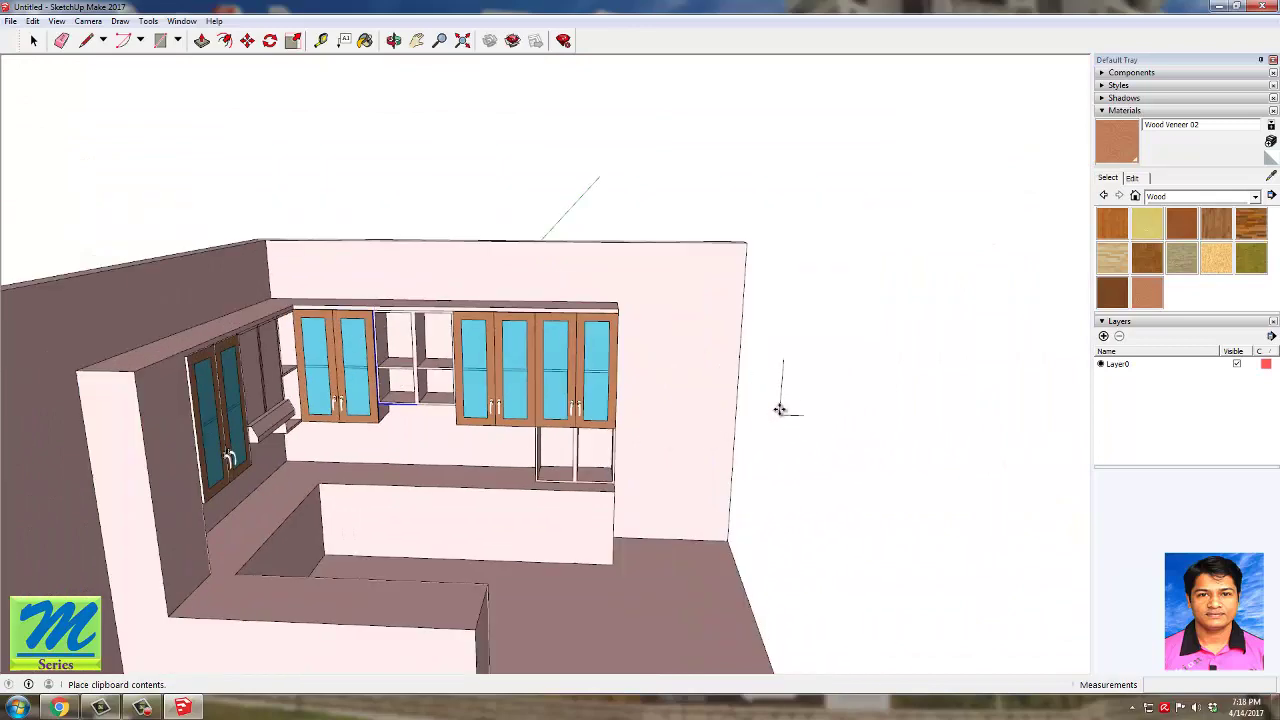
pyautogui.click(780, 410)
pyautogui.press('m')
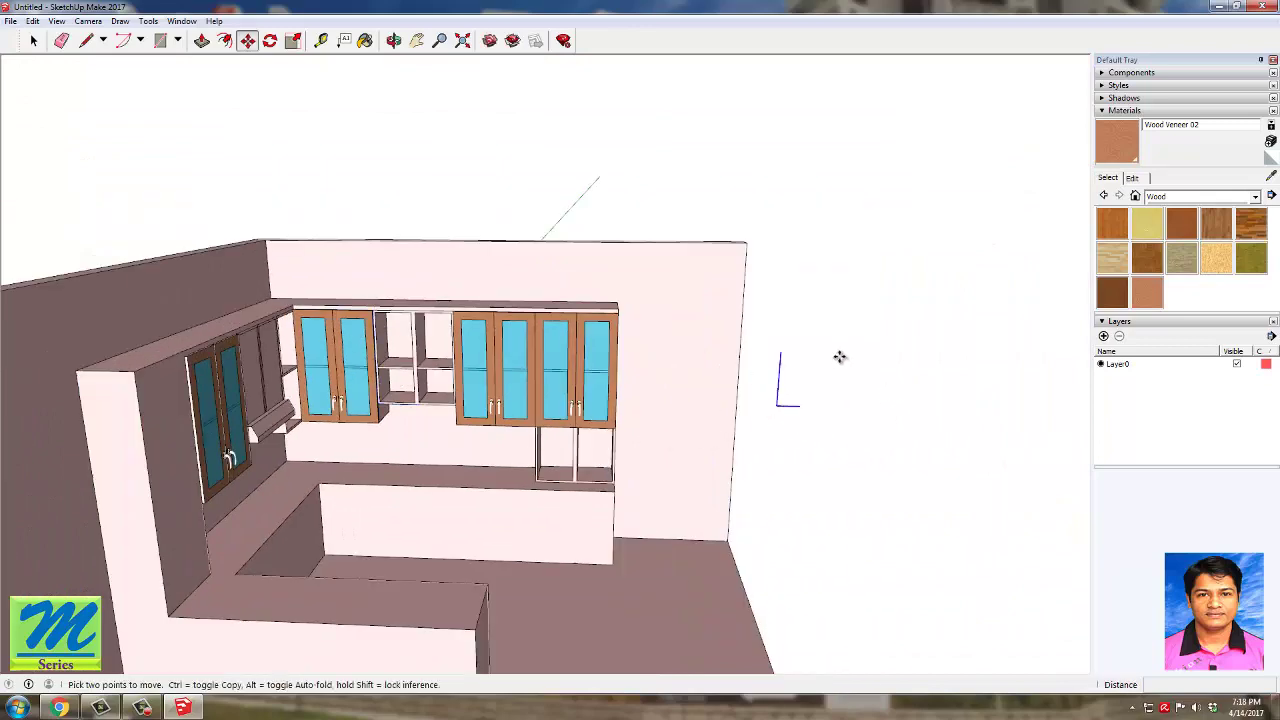
pyautogui.scroll(2, 832, 403)
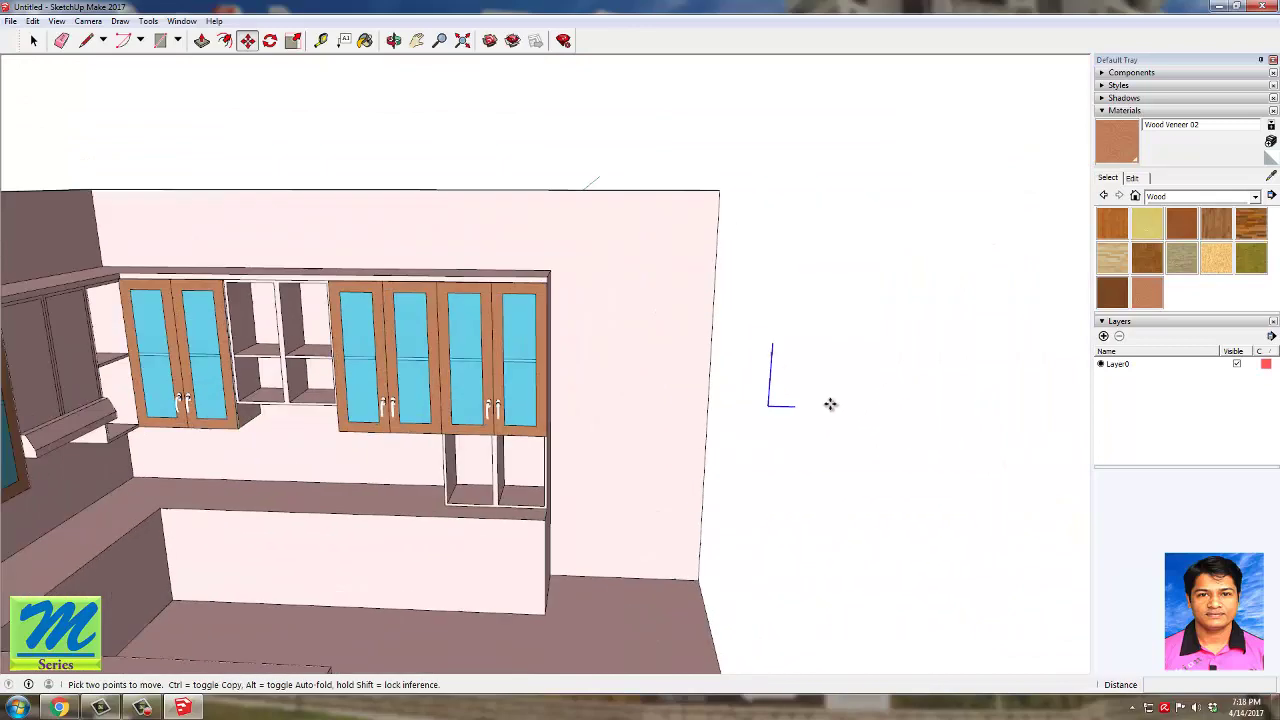
pyautogui.moveTo(832, 404); pyautogui.dragTo(722, 388, button='middle')
pyautogui.press('space')
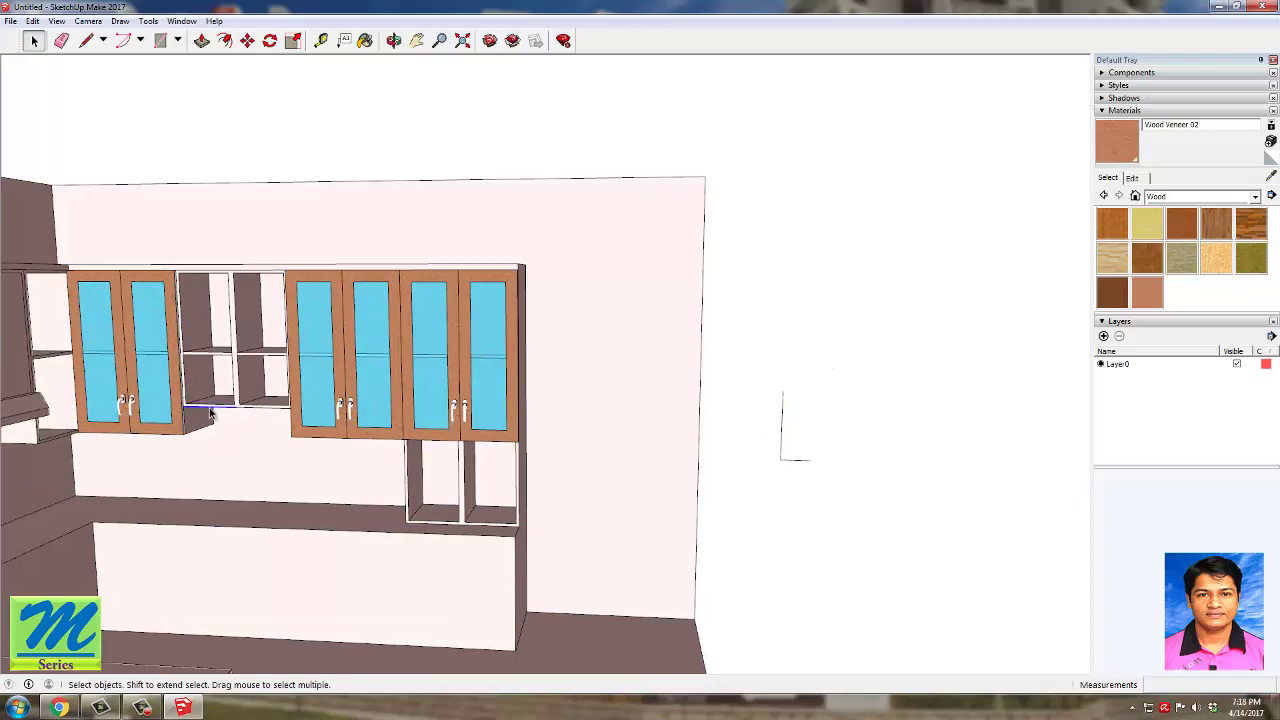
# Step: Draw a 40 by 96 cm rectangle between the ends of the two pasted edges
pyautogui.scroll(5, 210, 413)
pyautogui.moveTo(237, 409); pyautogui.dragTo(329, 451, button='middle')
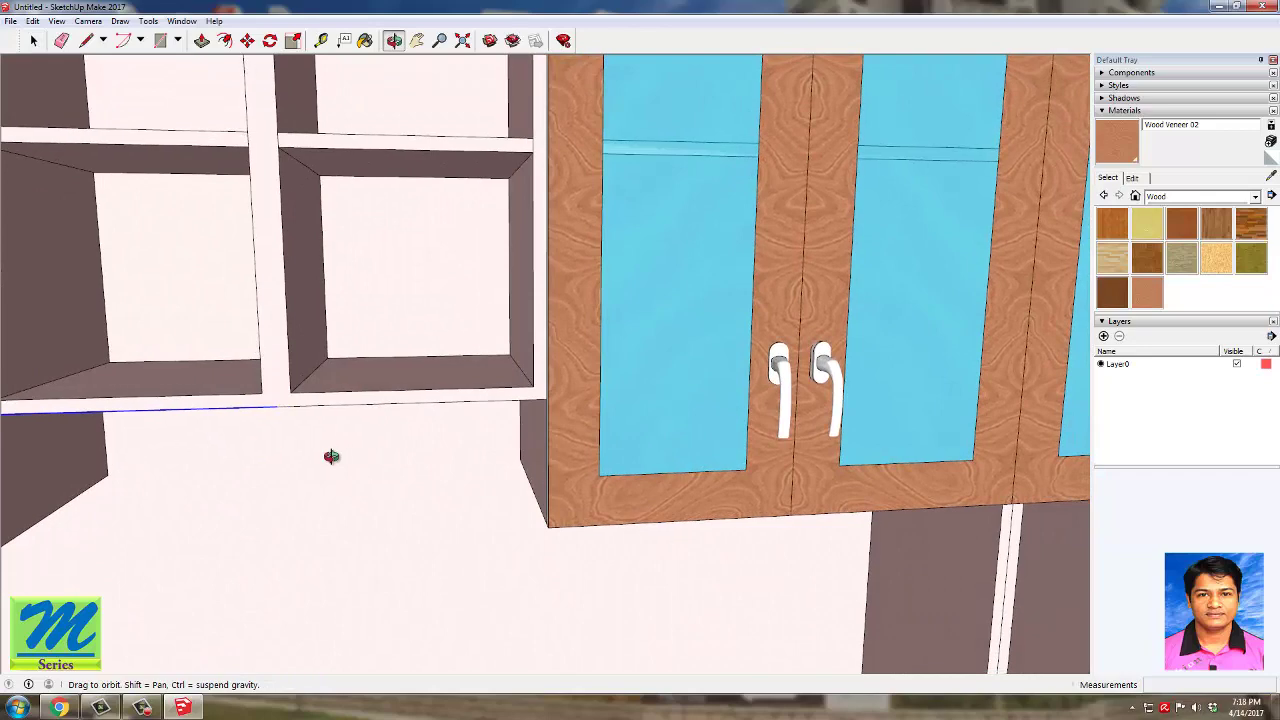
pyautogui.scroll(-5, 700, 430)
pyautogui.scroll(4, 911, 436)
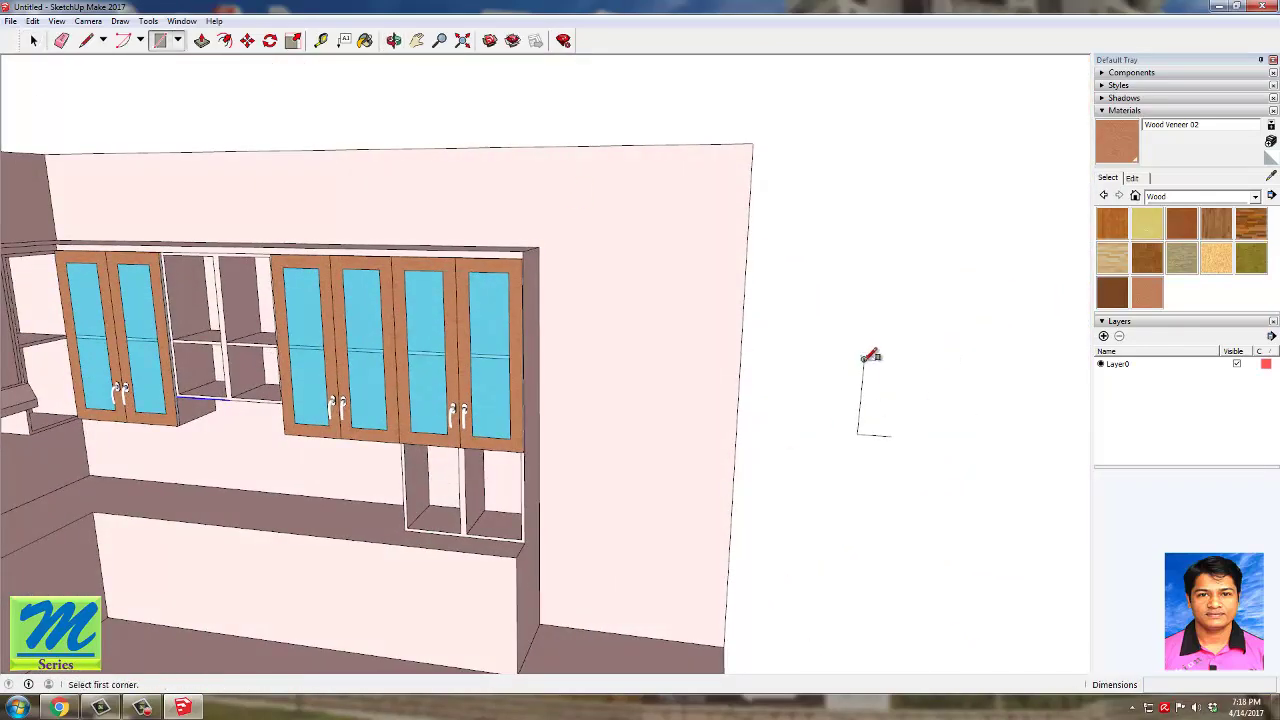
pyautogui.click(864, 358)
pyautogui.click(891, 435)
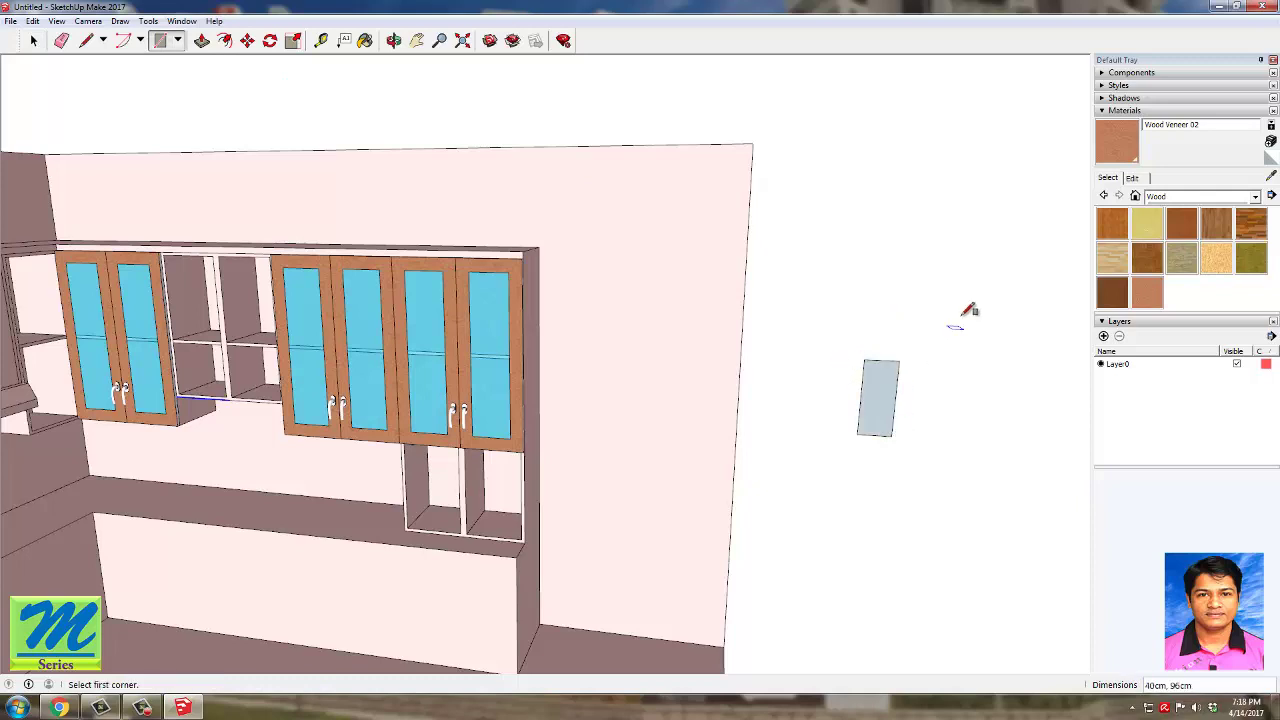
# Step: Push/Pull the rectangle into a 2 cm thick door panel and offset its front outline 8 cm inward
pyautogui.press('space')
pyautogui.click(880, 395)
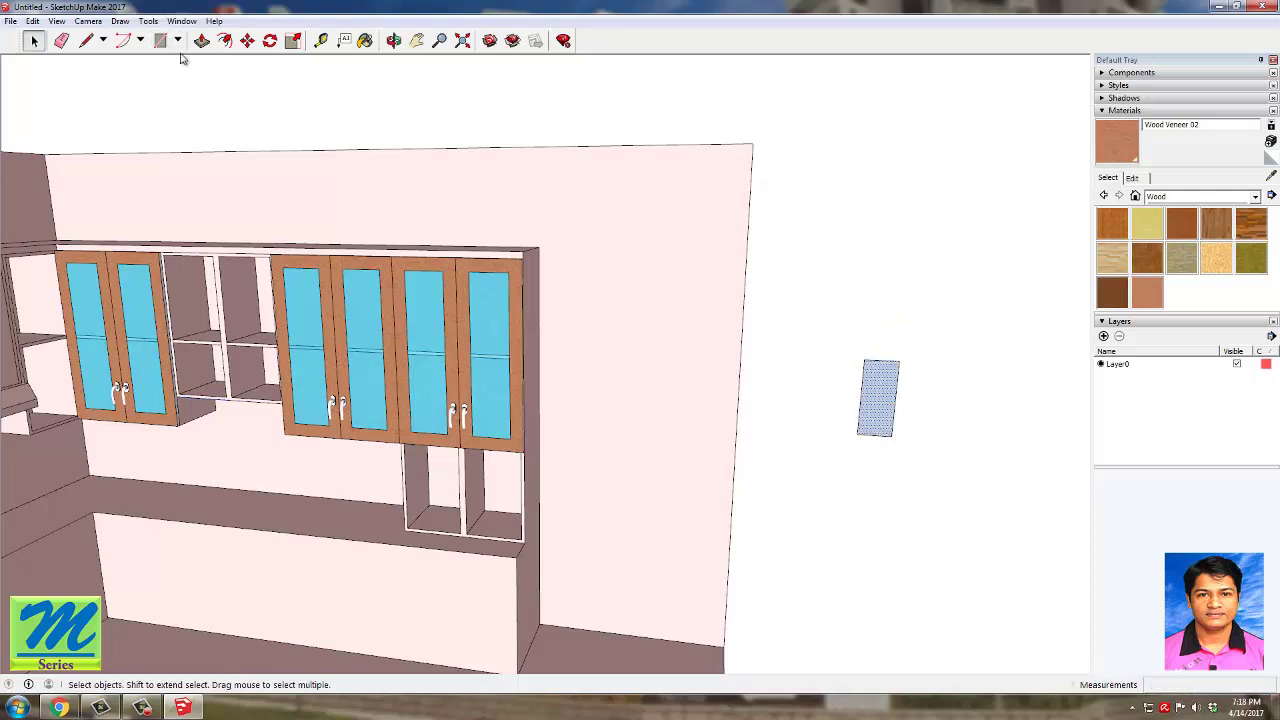
pyautogui.click(202, 41)
pyautogui.moveTo(870, 408); pyautogui.dragTo(884, 430)
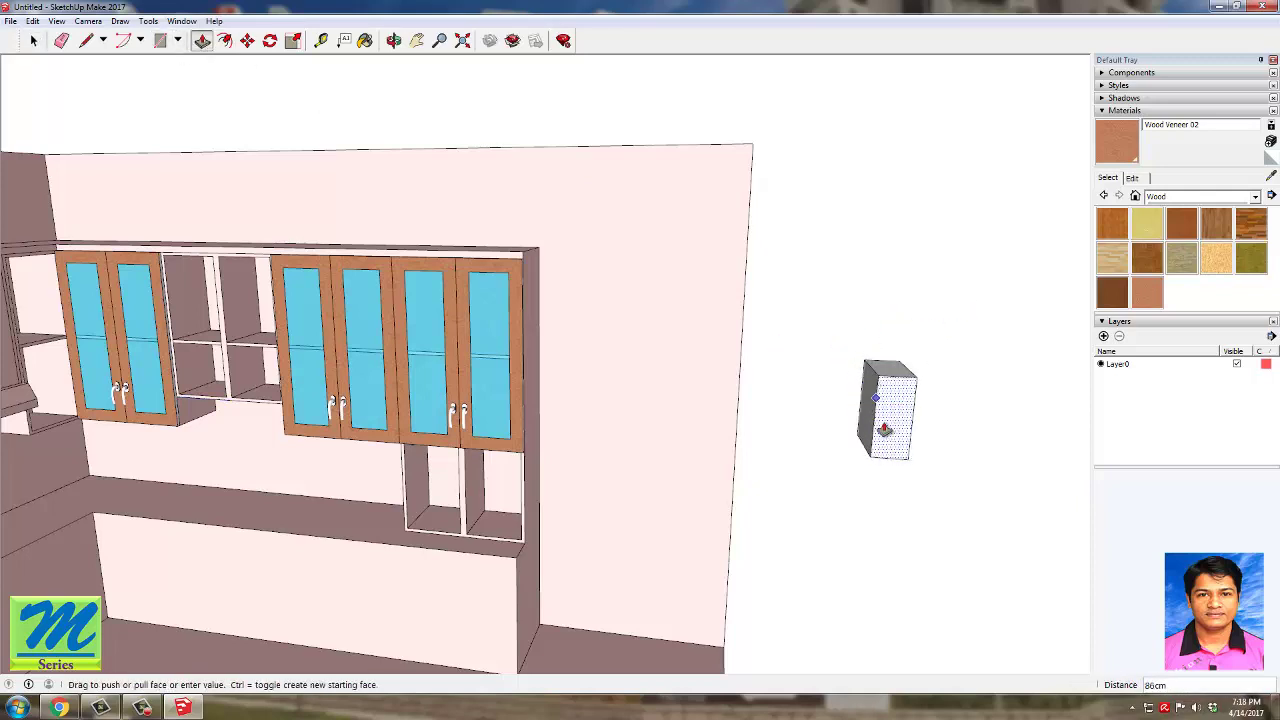
pyautogui.scroll(5, 884, 430)
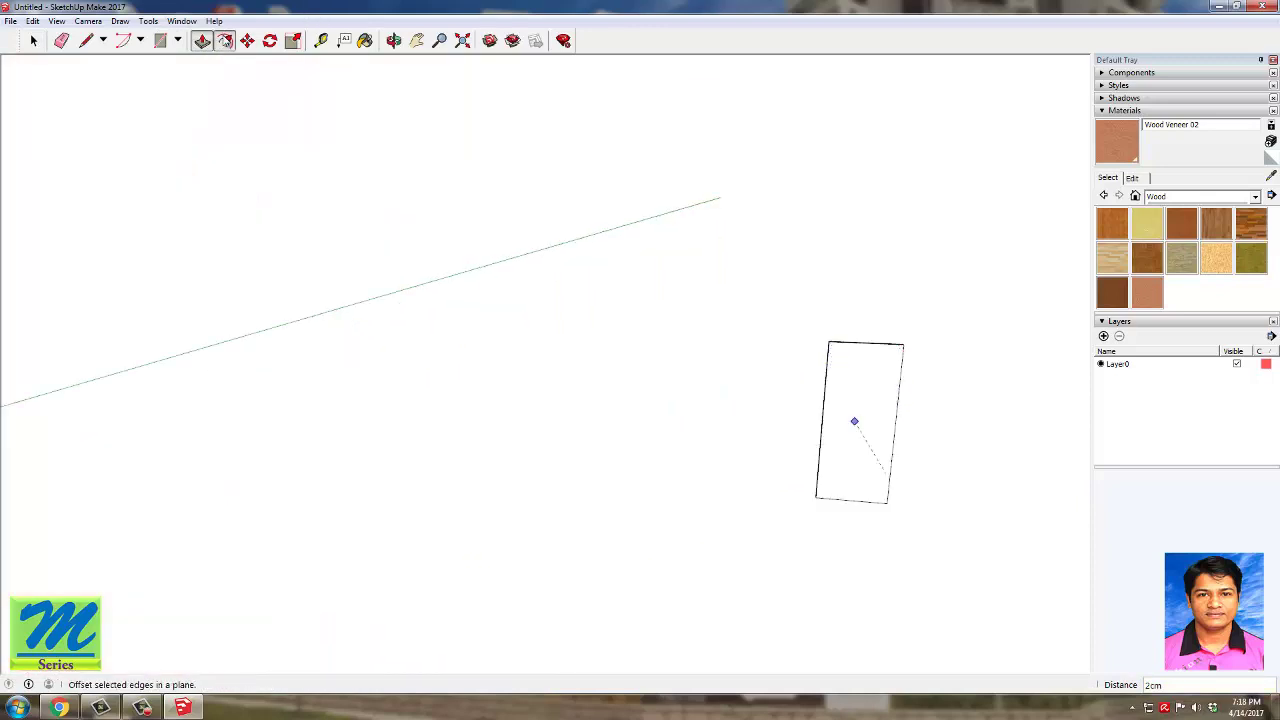
pyautogui.click(850, 344)
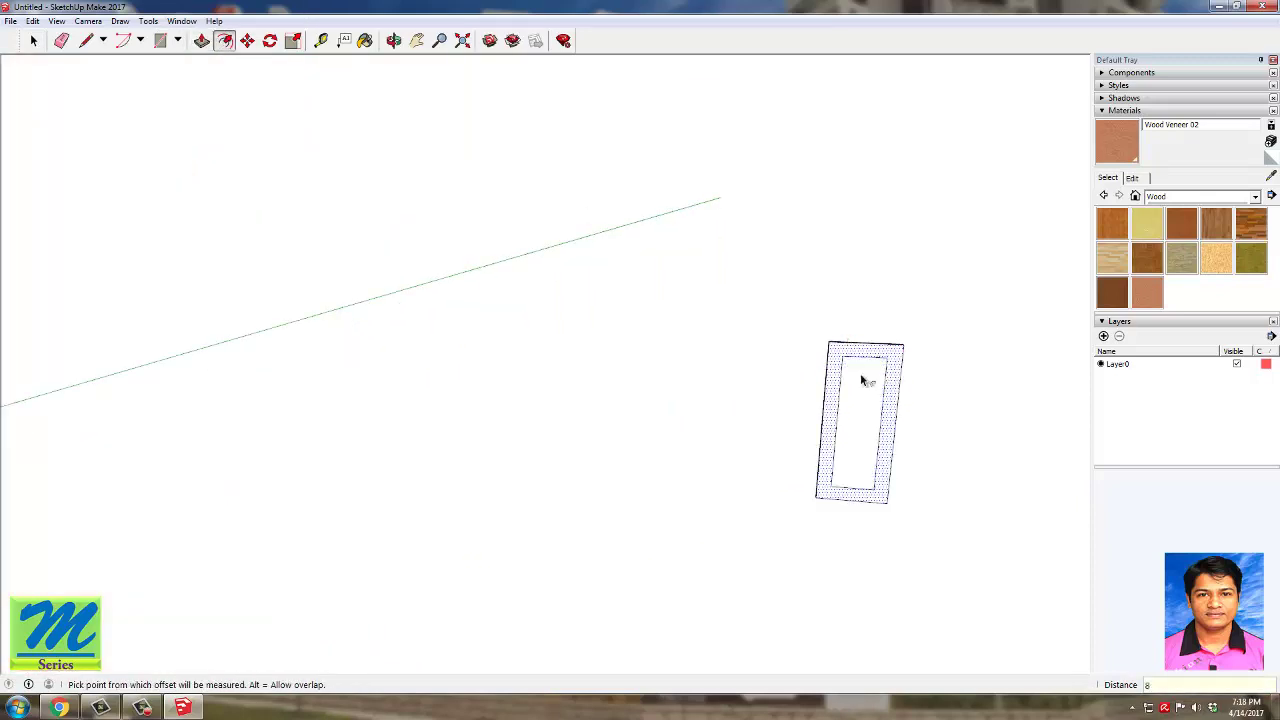
pyautogui.scroll(4, 866, 385)
pyautogui.click(877, 320)
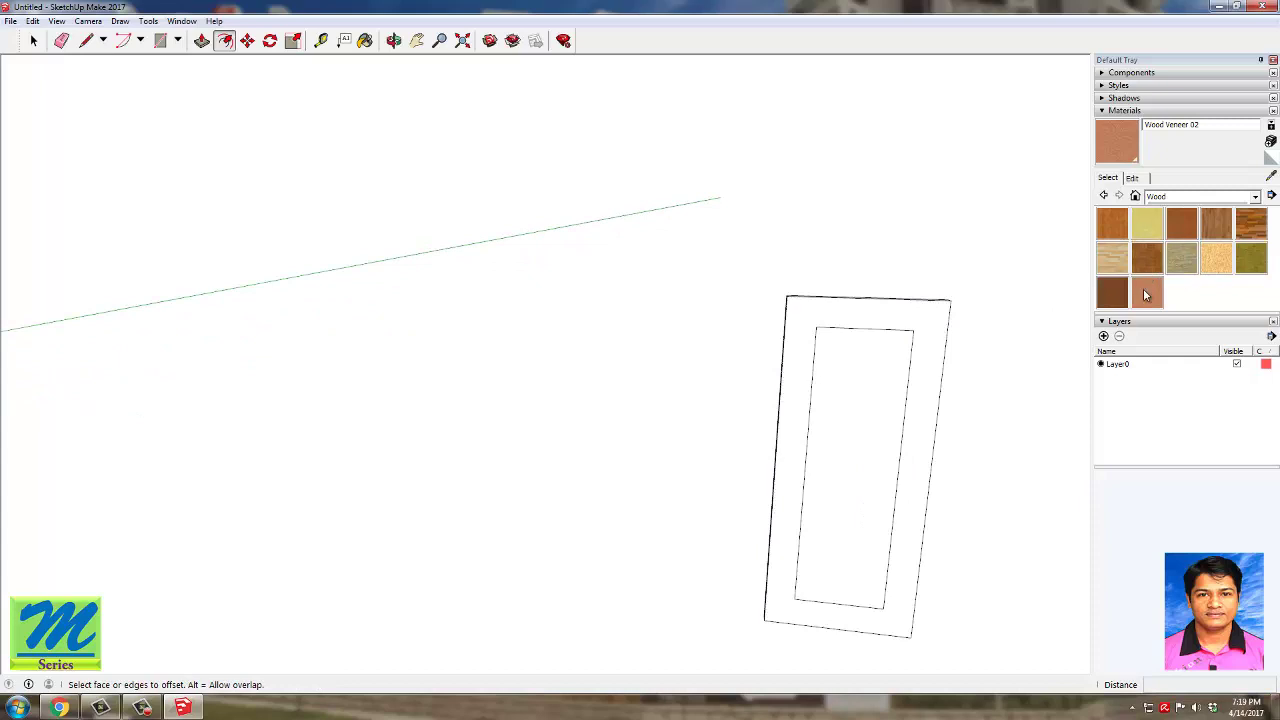
# Step: Paint the door panel's frame with Wood Veneer 02 and its inner face with the in-model Translucent Glass Tinted material
pyautogui.click(1146, 293)
pyautogui.click(888, 310)
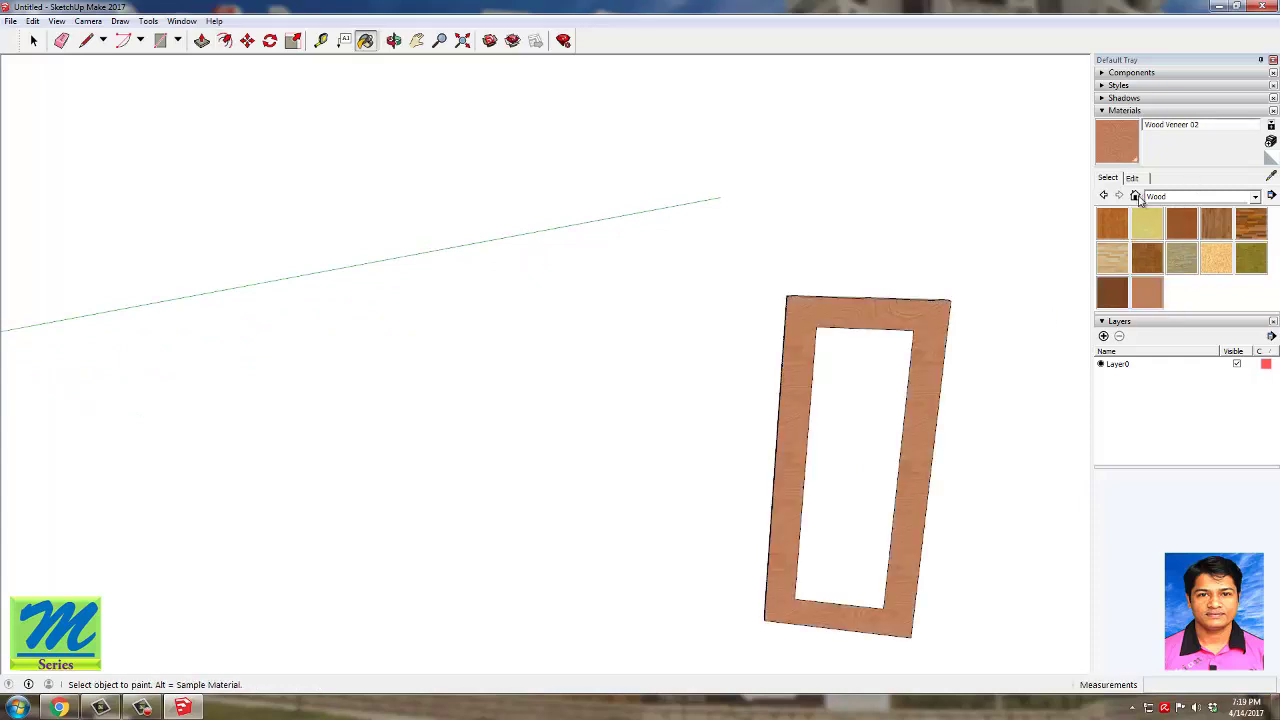
pyautogui.click(1135, 196)
pyautogui.click(1112, 222)
pyautogui.click(883, 375)
pyautogui.moveTo(1023, 386); pyautogui.dragTo(835, 328, button='middle')
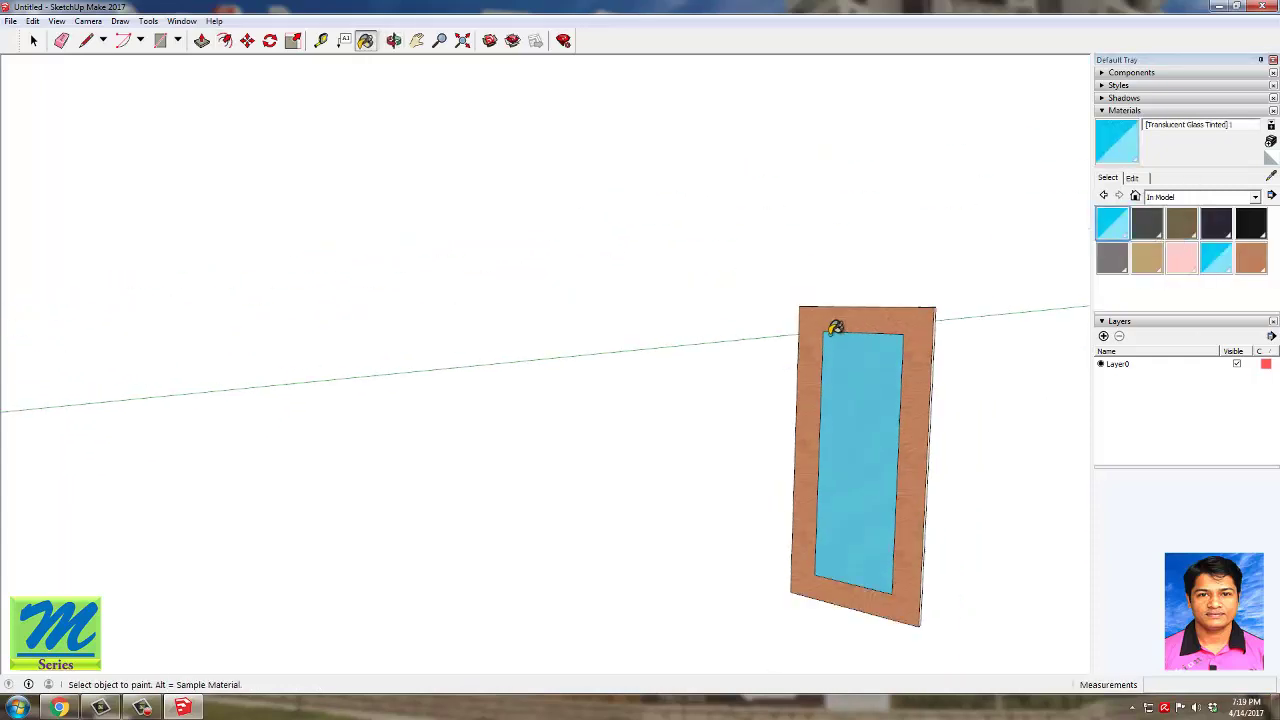
# Step: Select the whole single glass door and make it a group
pyautogui.scroll(-2, 830, 370)
pyautogui.tripleClick(884, 379)
pyautogui.rightClick(887, 378)
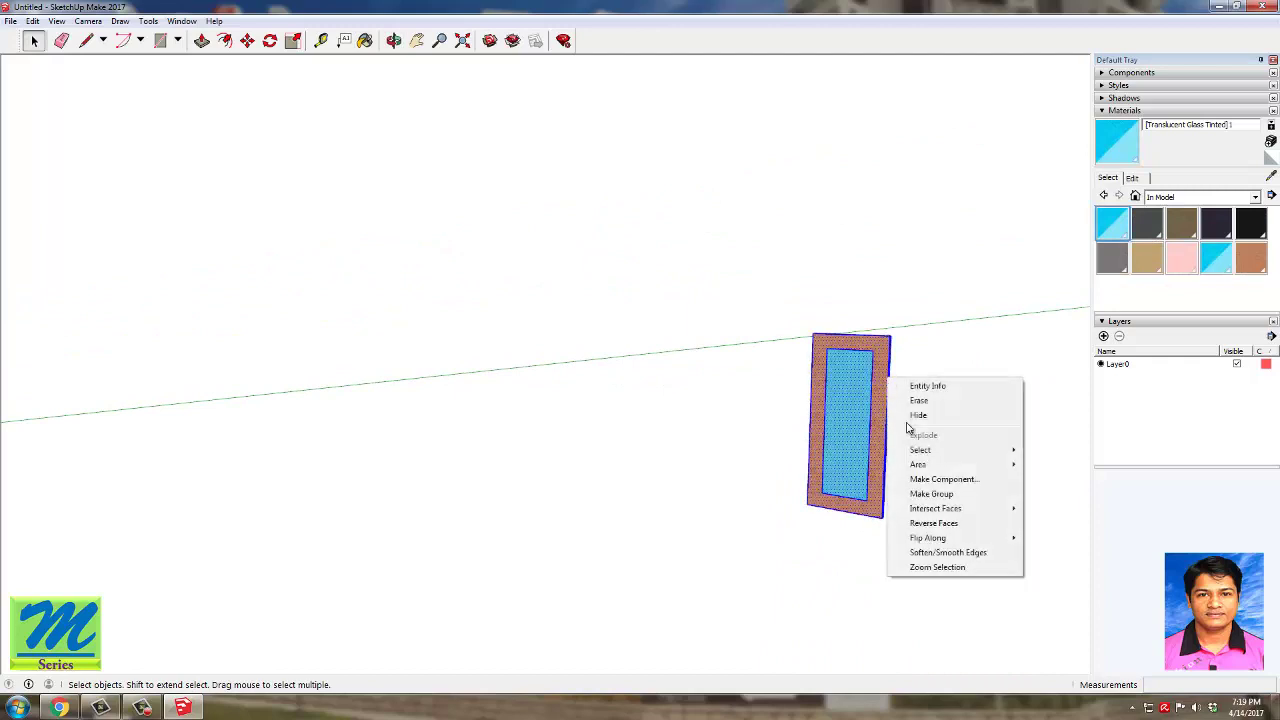
pyautogui.click(941, 497)
pyautogui.click(734, 364)
# Step: Paste a copy of the door handle piece beside the new single door
pyautogui.scroll(-2, 734, 364)
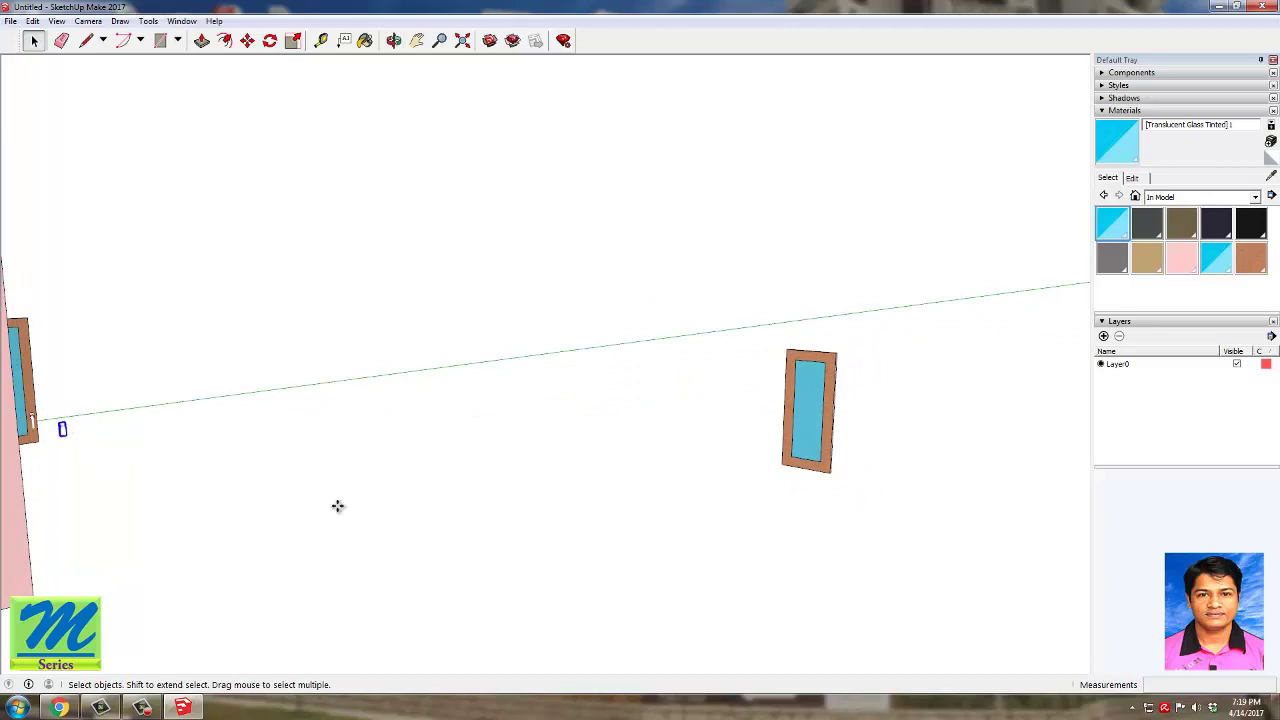
pyautogui.hotkey('ctrl', 'v')
pyautogui.click(838, 494)
pyautogui.moveTo(856, 489); pyautogui.dragTo(735, 500, button='middle')
pyautogui.moveTo(344, 396); pyautogui.dragTo(766, 416, button='middle')
pyautogui.press('space')
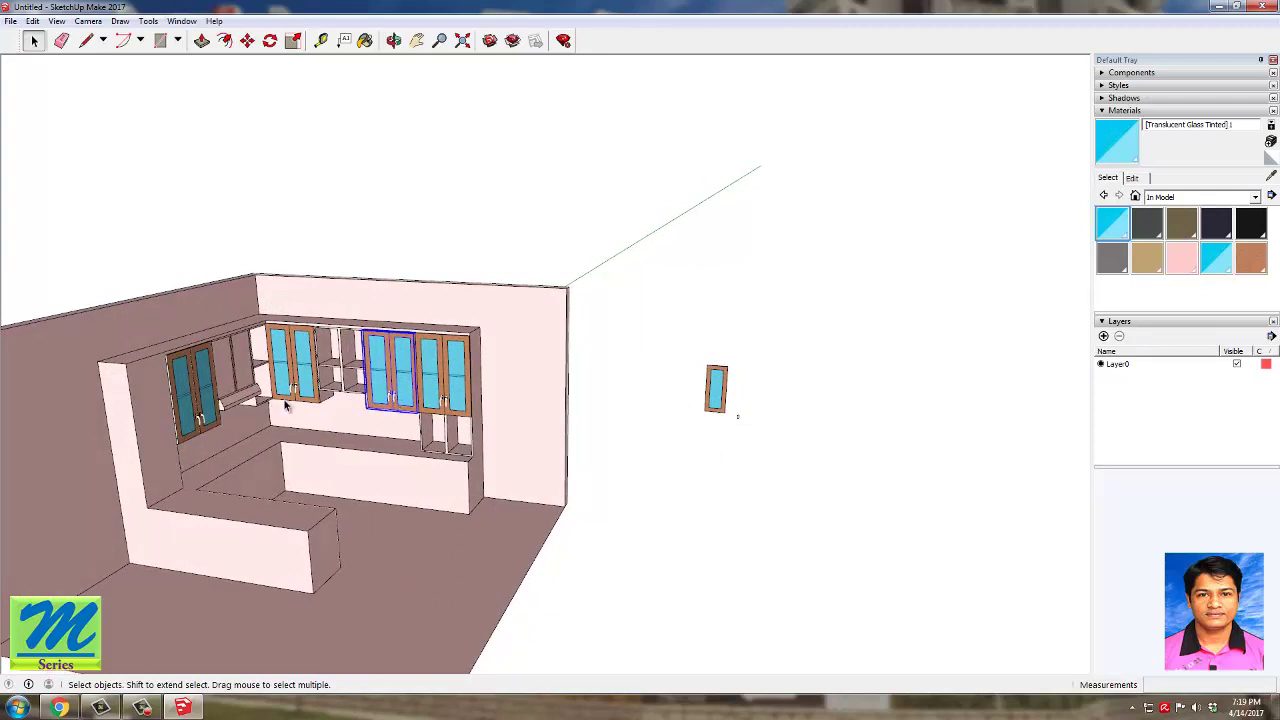
# Step: Copy the door pair from the third pair of columns with Move and place the copy beside the new single door
pyautogui.press('m')
pyautogui.click(470, 395)
pyautogui.press('ctrl')
pyautogui.scroll(3, 808, 412)
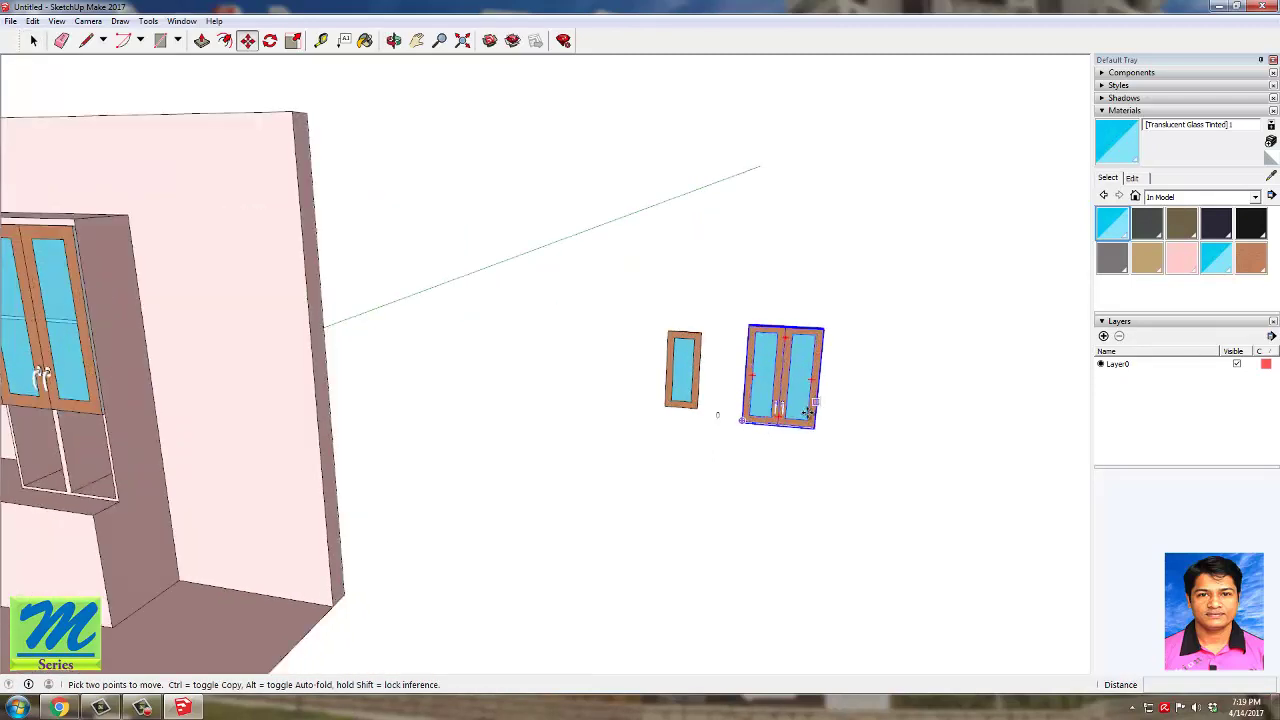
pyautogui.scroll(3, 808, 412)
# Step: Explode the copied door pair, then copy its right handle and paste it at the lower right corner of the single door's glass
pyautogui.rightClick(786, 397)
pyautogui.click(825, 479)
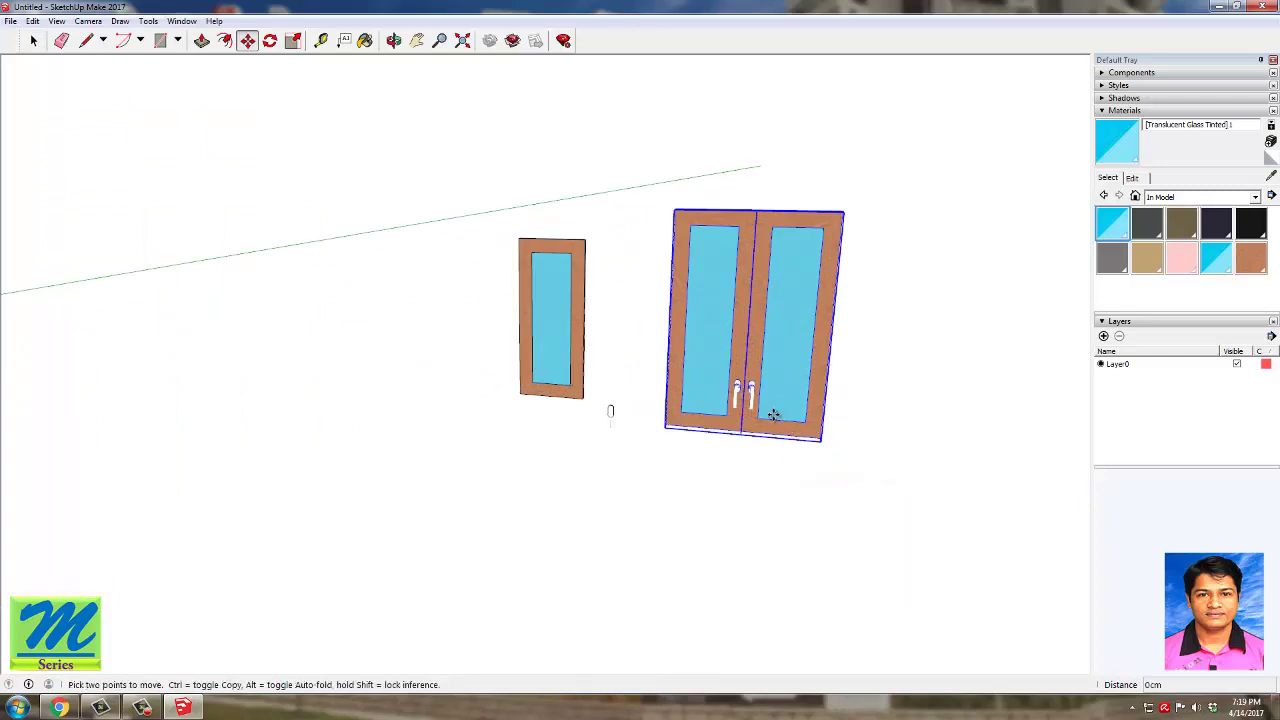
pyautogui.click(714, 405)
pyautogui.press('space')
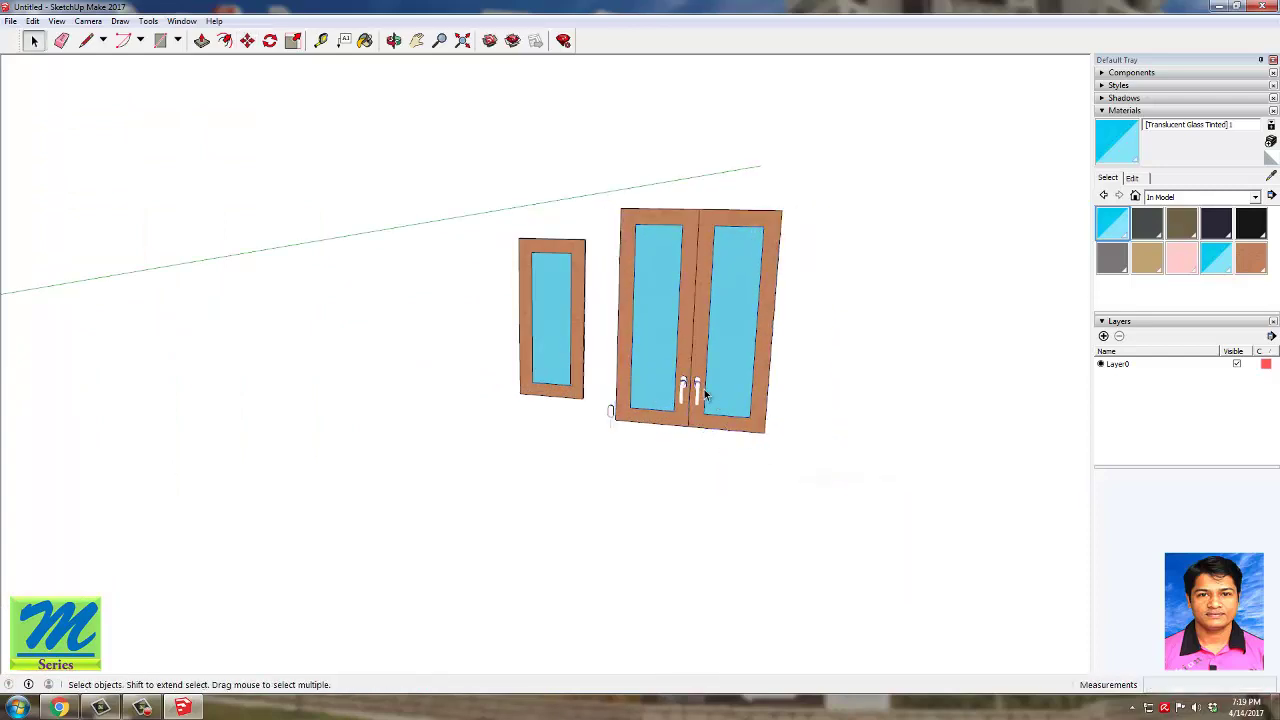
pyautogui.rightClick(709, 389)
pyautogui.click(752, 489)
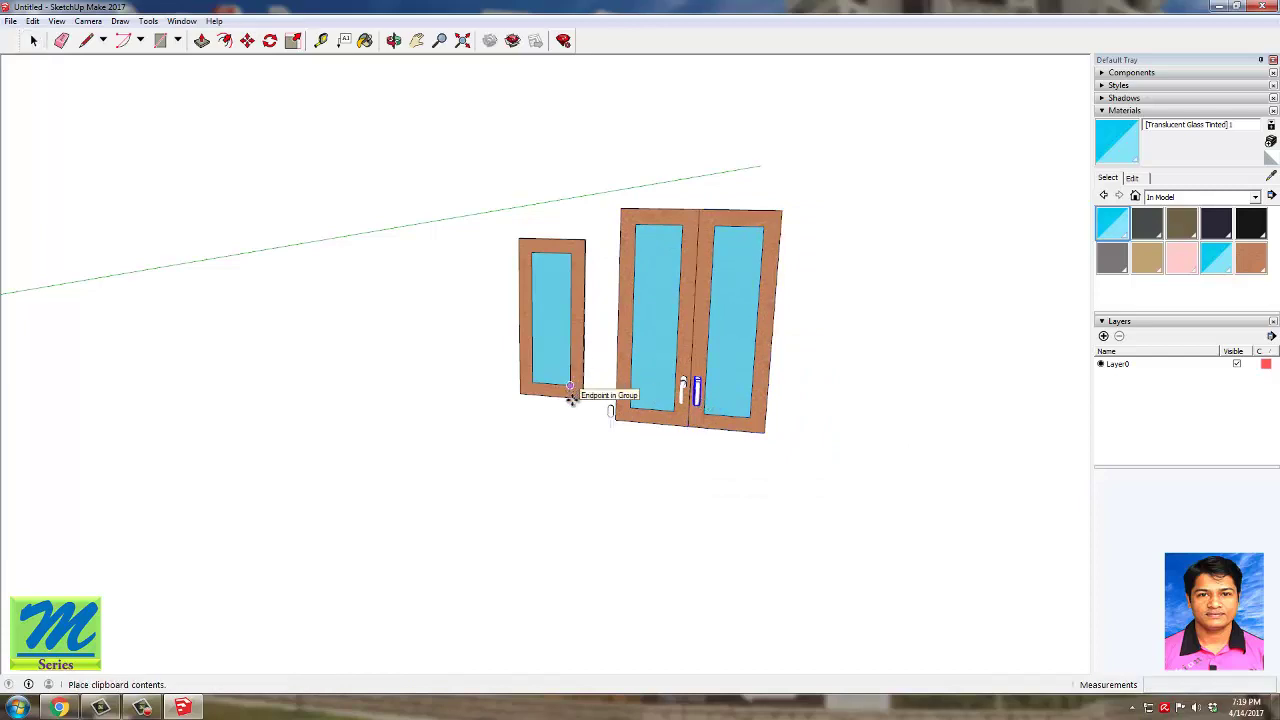
pyautogui.press('space')
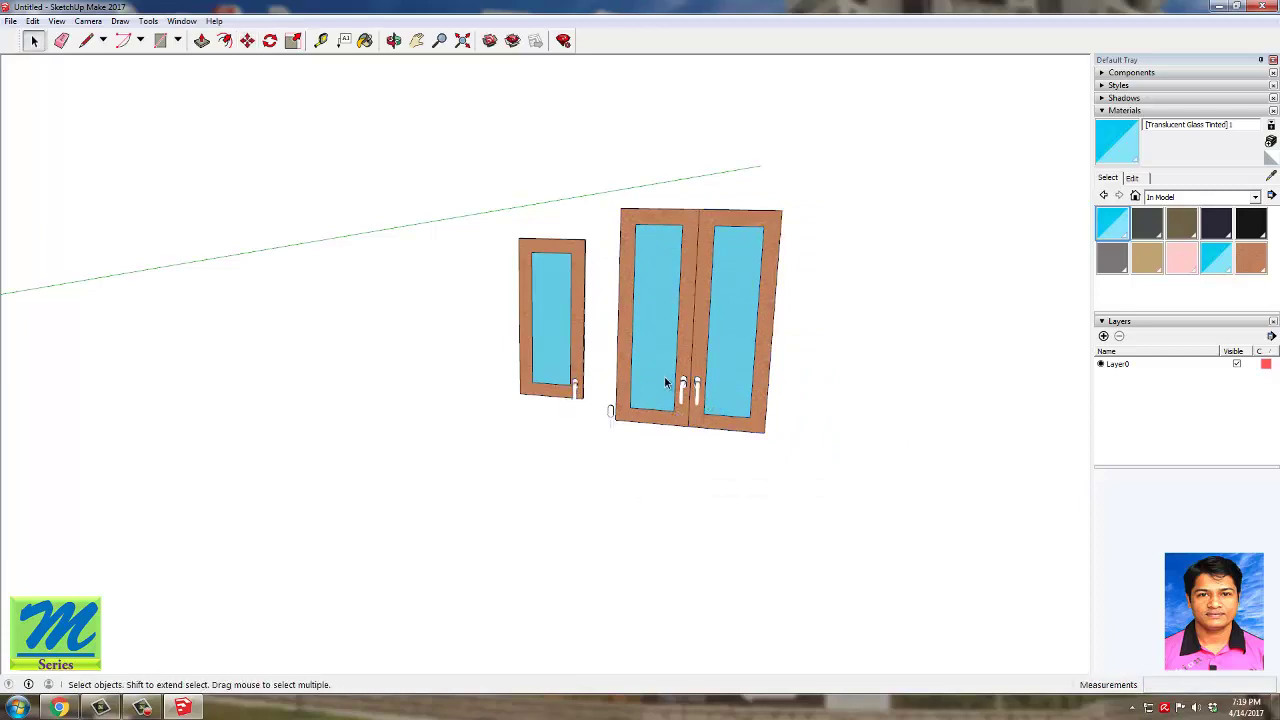
# Step: Delete the copied door pair and the leftover handle piece beside the single door
pyautogui.press('Delete')
pyautogui.click(714, 388)
pyautogui.press('Delete')
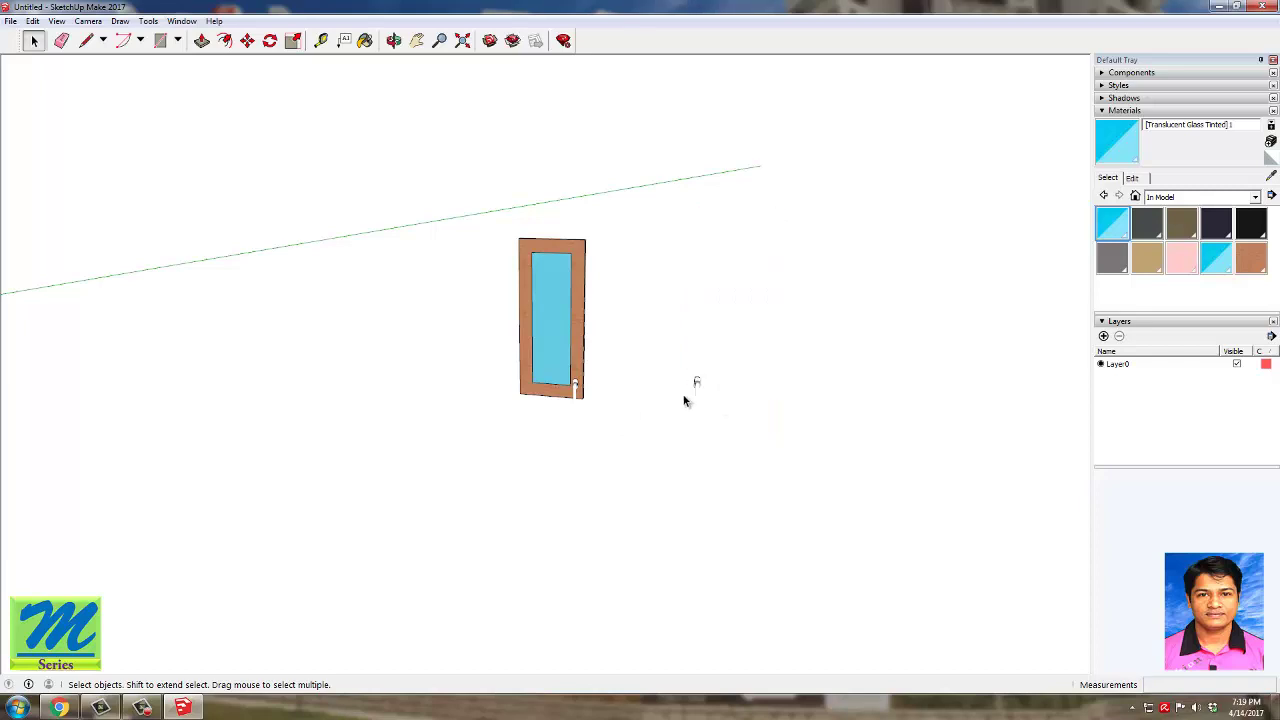
# Step: Move the handle from the glass corner onto the right stile of the single door's wooden frame
pyautogui.moveTo(655, 390); pyautogui.dragTo(622, 396, button='middle')
pyautogui.scroll(5, 585, 391)
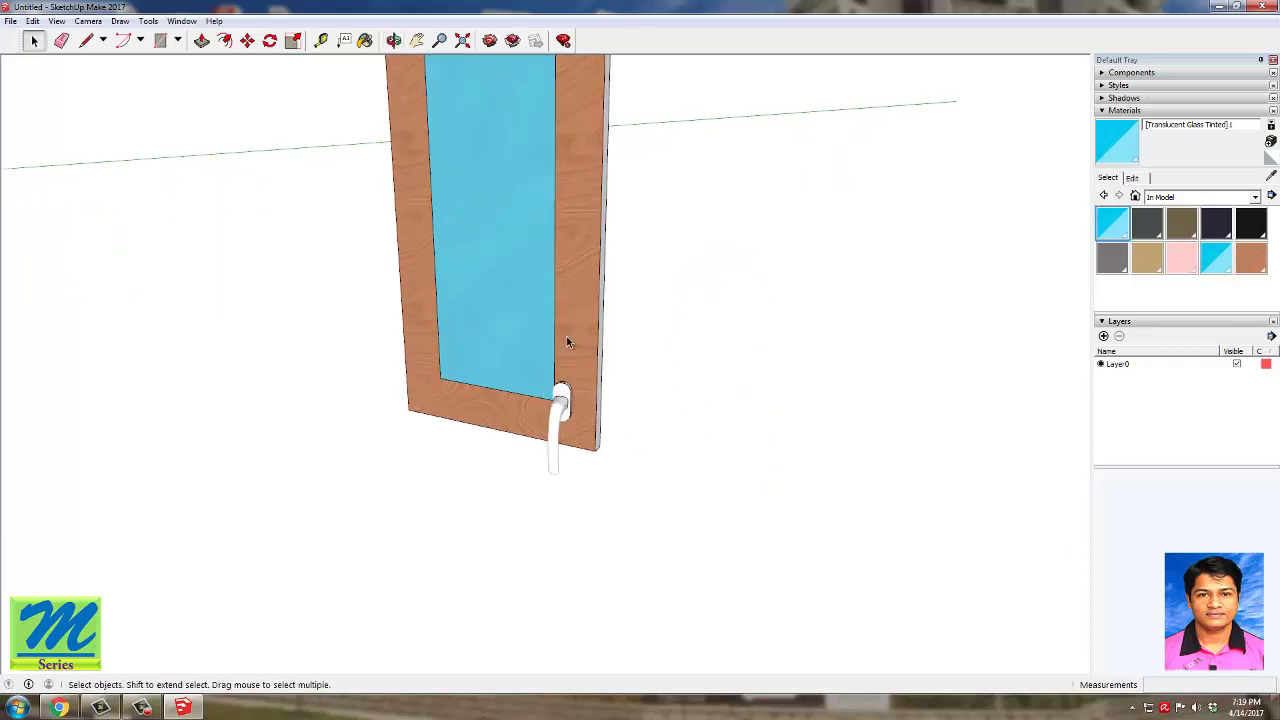
pyautogui.moveTo(566, 338); pyautogui.dragTo(535, 330, button='middle')
pyautogui.scroll(1, 551, 398)
pyautogui.click(551, 400)
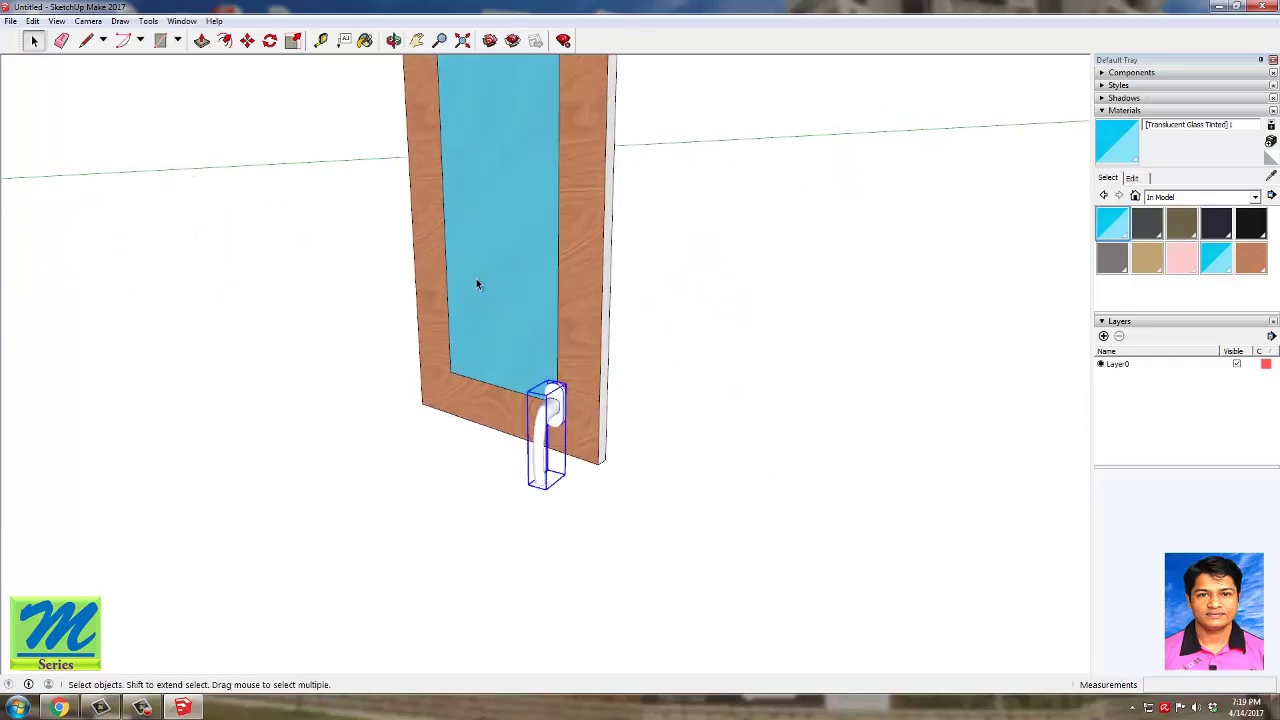
pyautogui.click(250, 42)
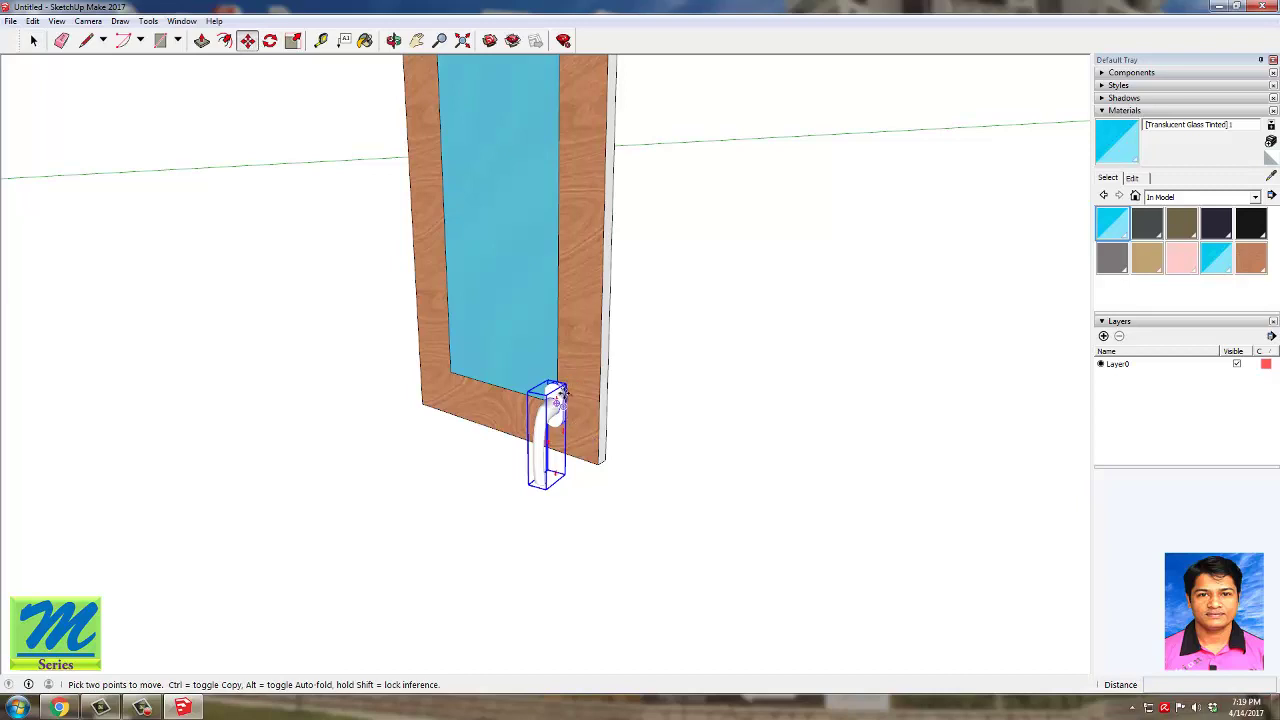
pyautogui.click(538, 476)
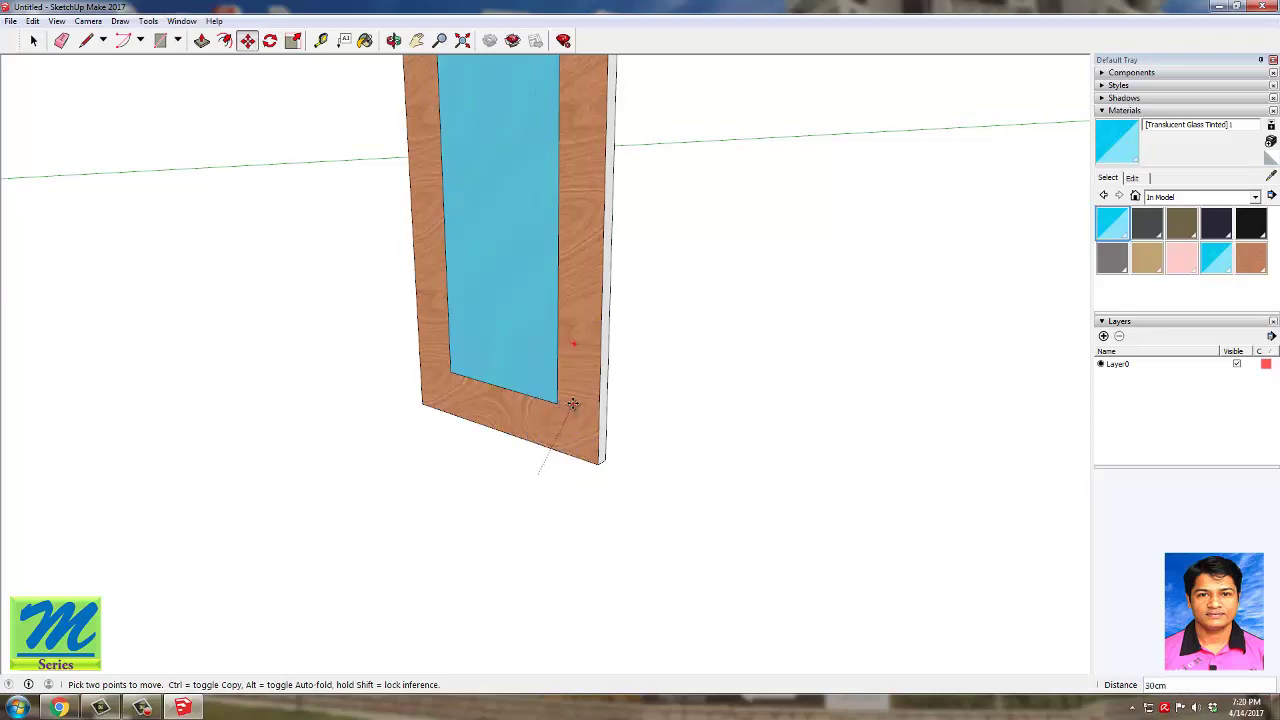
pyautogui.moveTo(708, 489); pyautogui.dragTo(583, 383)
pyautogui.press('m')
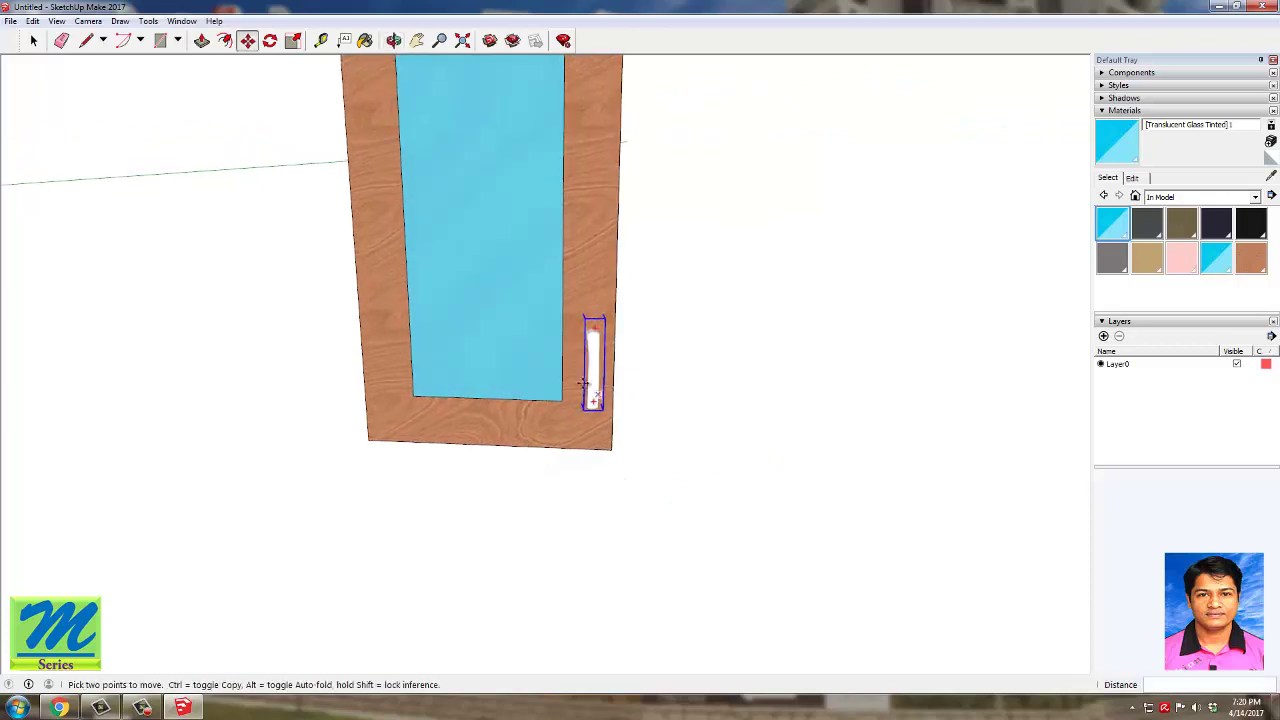
# Step: Shift the handle about 3 cm to fine-tune its position on the door's right stile
pyautogui.moveTo(400, 474); pyautogui.dragTo(689, 446, button='middle')
pyautogui.click(594, 352)
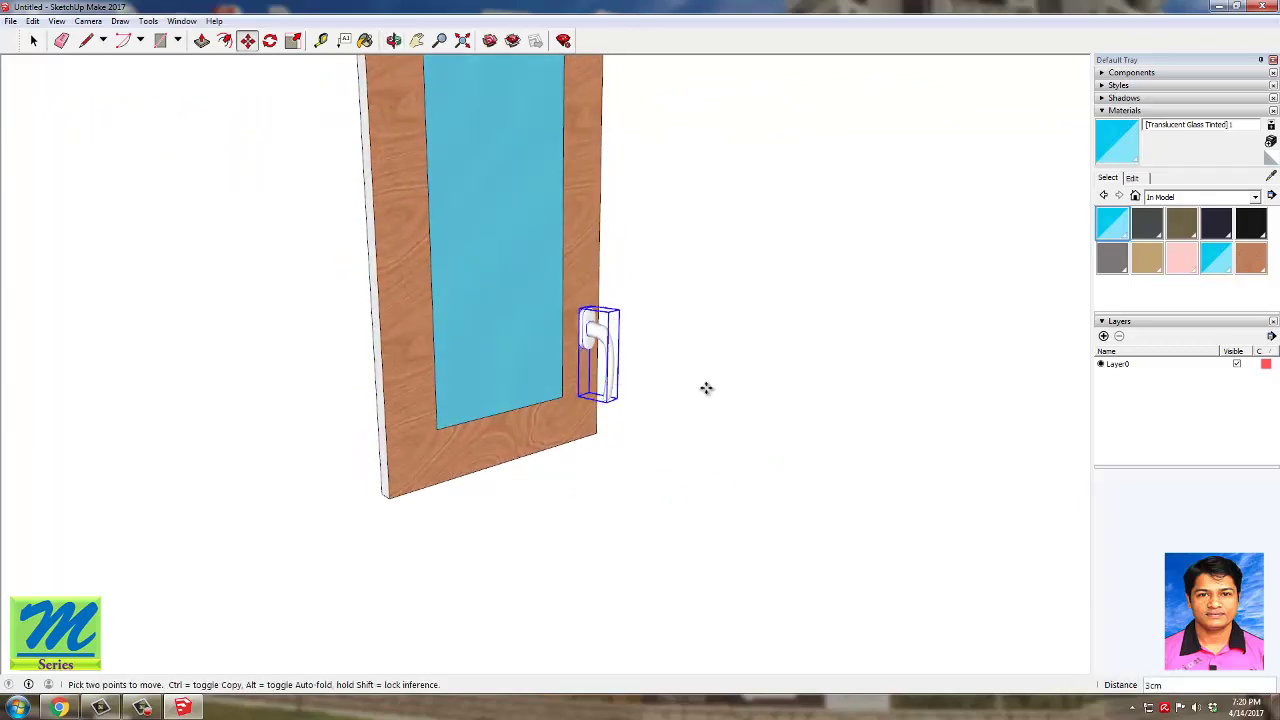
pyautogui.moveTo(706, 388); pyautogui.dragTo(366, 427, button='middle')
pyautogui.moveTo(759, 430); pyautogui.dragTo(518, 391, button='middle')
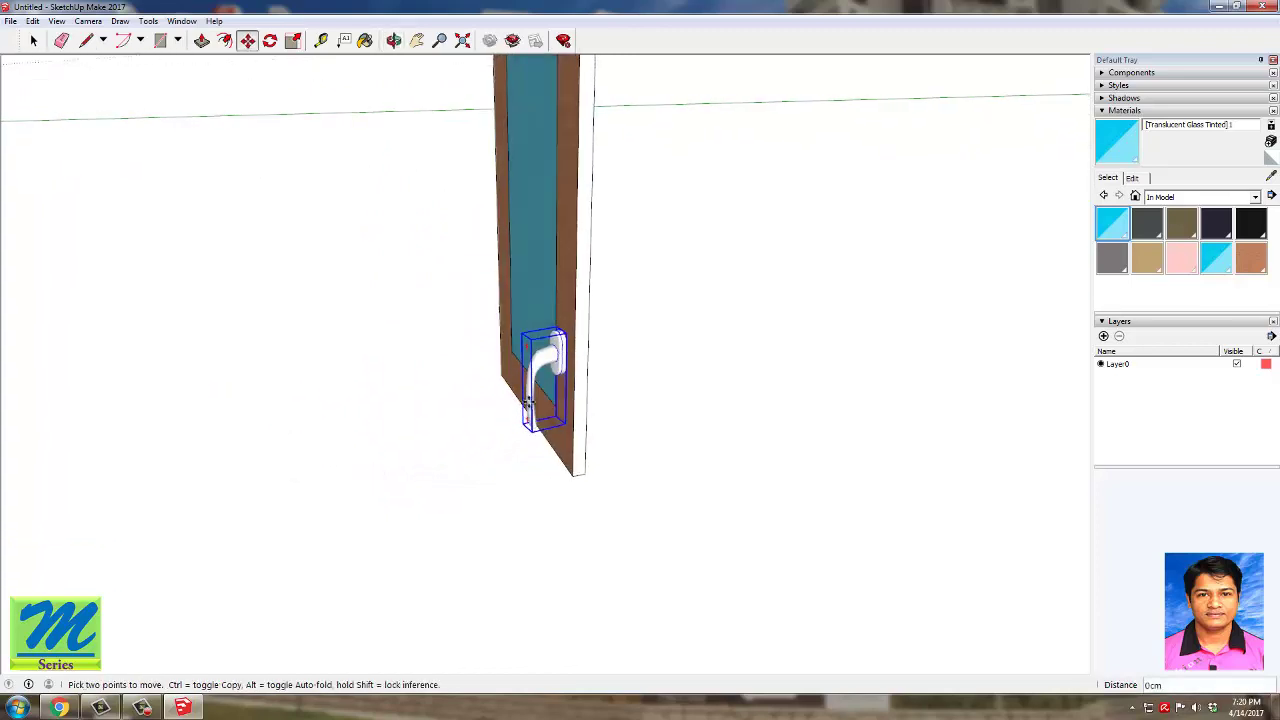
pyautogui.press('space')
pyautogui.click(460, 408)
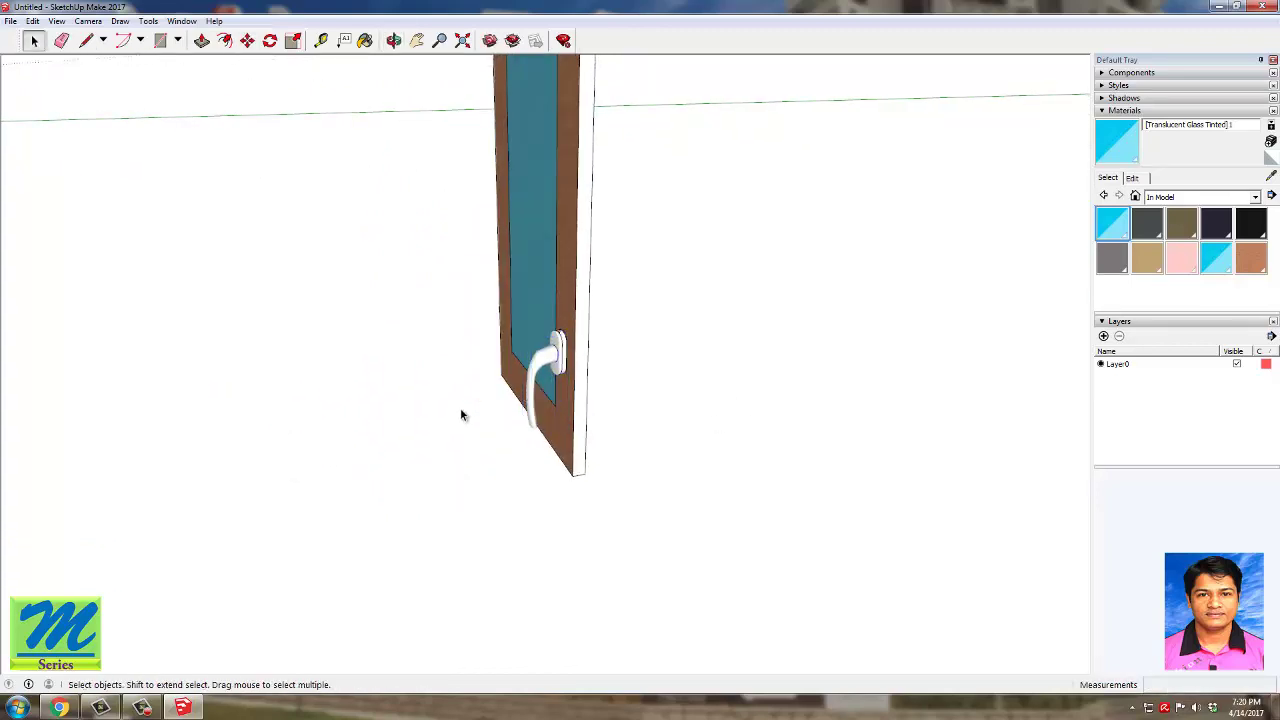
# Step: Select the whole single door together with its handle and make it a group
pyautogui.moveTo(460, 408); pyautogui.dragTo(845, 420, button='middle')
pyautogui.moveTo(616, 512); pyautogui.dragTo(583, 416, button='middle')
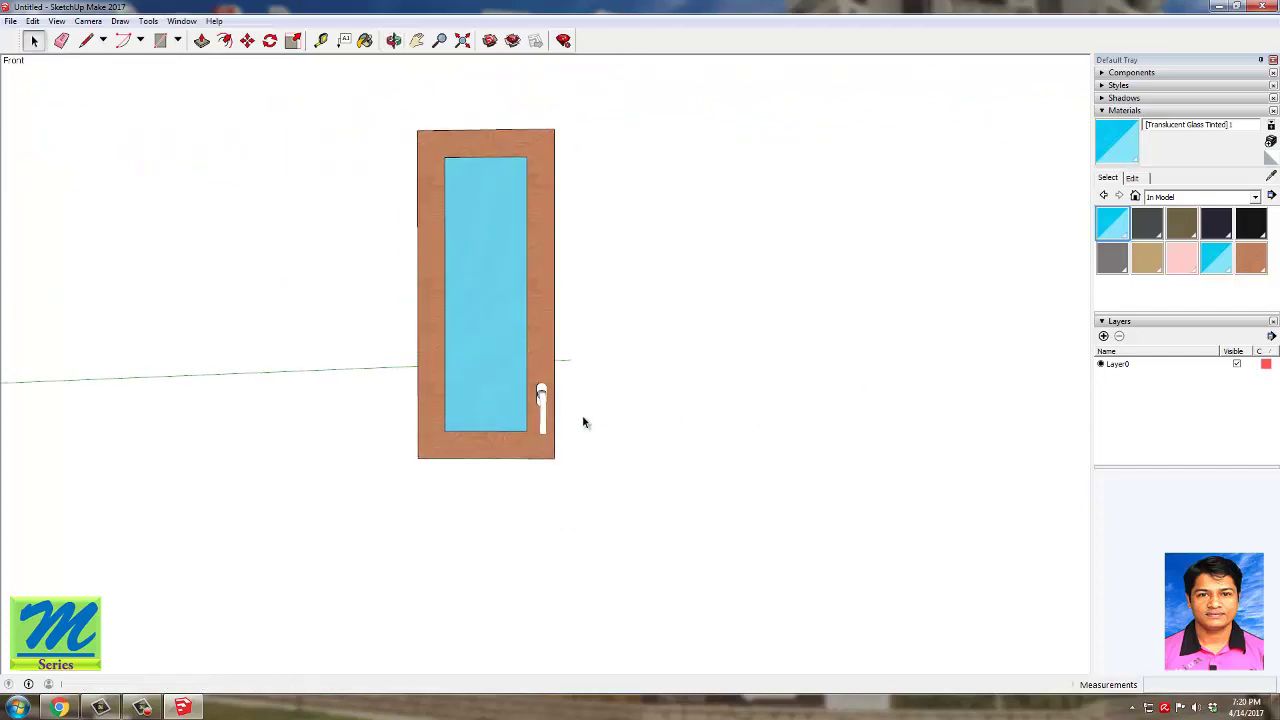
pyautogui.click(535, 345)
pyautogui.click(632, 527)
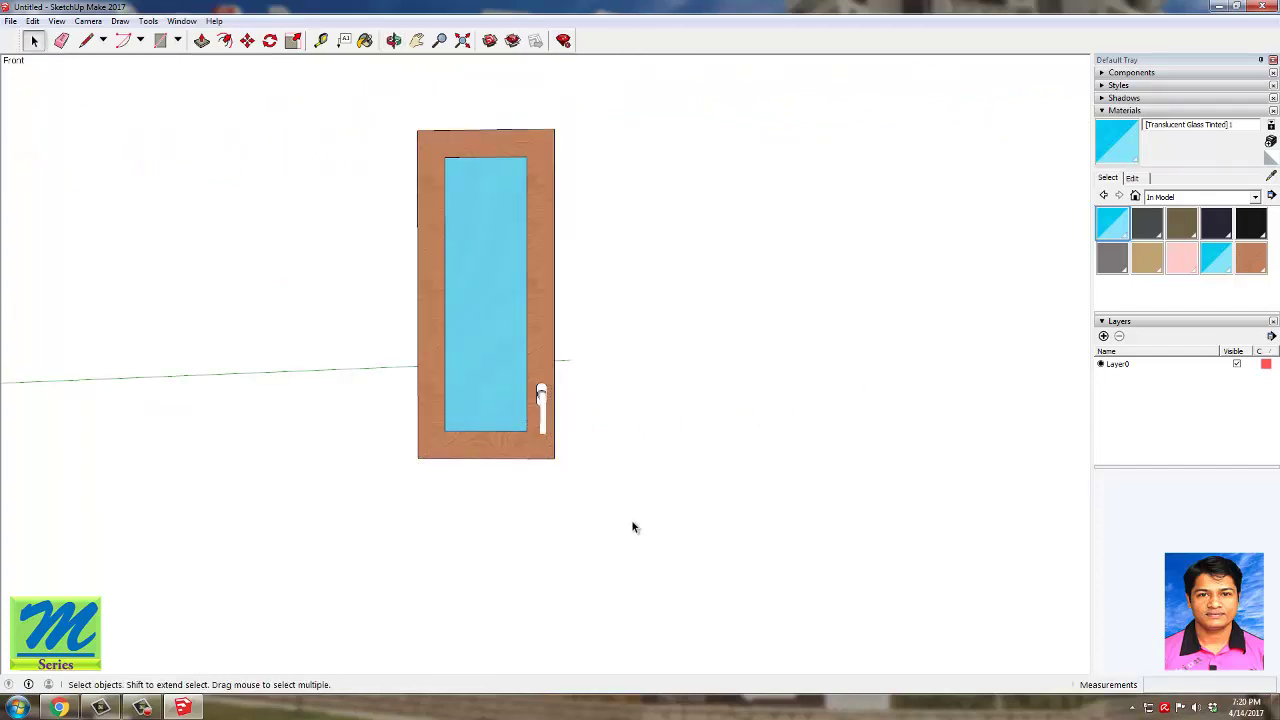
pyautogui.moveTo(322, 143); pyautogui.dragTo(320, 346)
pyautogui.rightClick(458, 342)
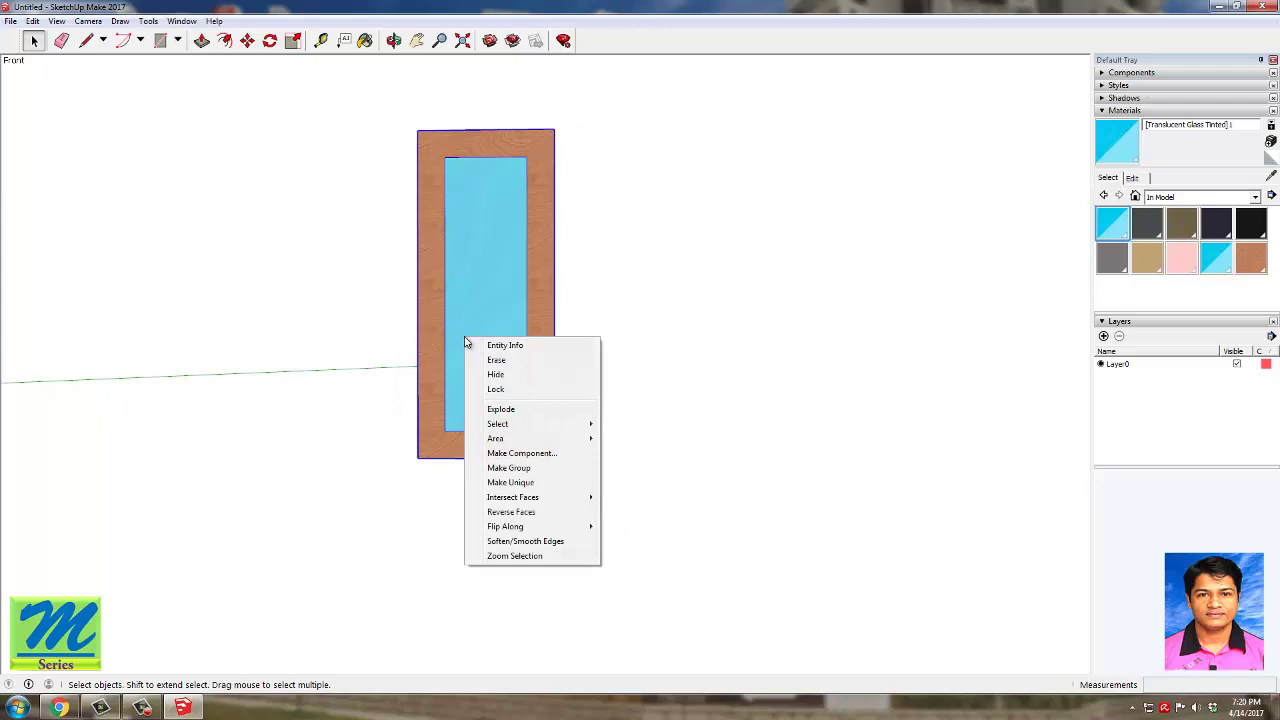
pyautogui.click(523, 467)
pyautogui.click(716, 371)
# Step: Copy the grouped door with Move and place the copy just beside the original's handle edge
pyautogui.click(538, 344)
pyautogui.moveTo(638, 421); pyautogui.dragTo(540, 239, button='middle')
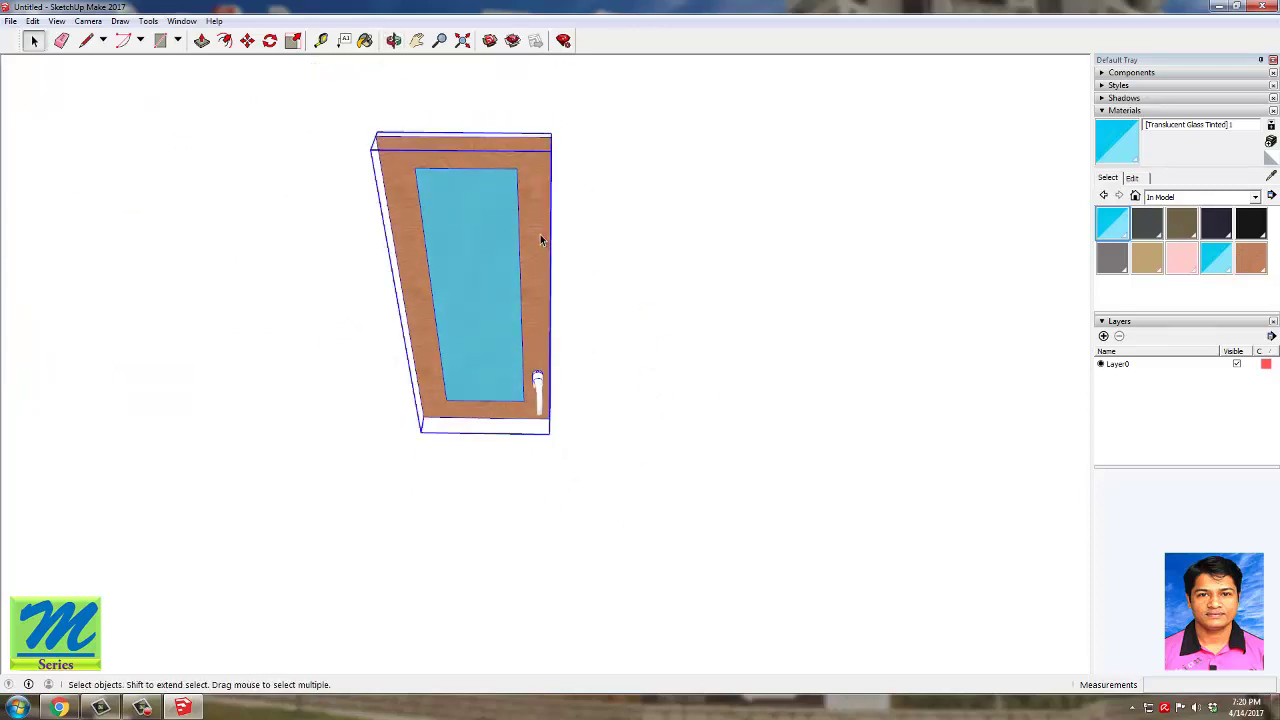
pyautogui.press('m')
pyautogui.press('ctrl')
pyautogui.click(420, 432)
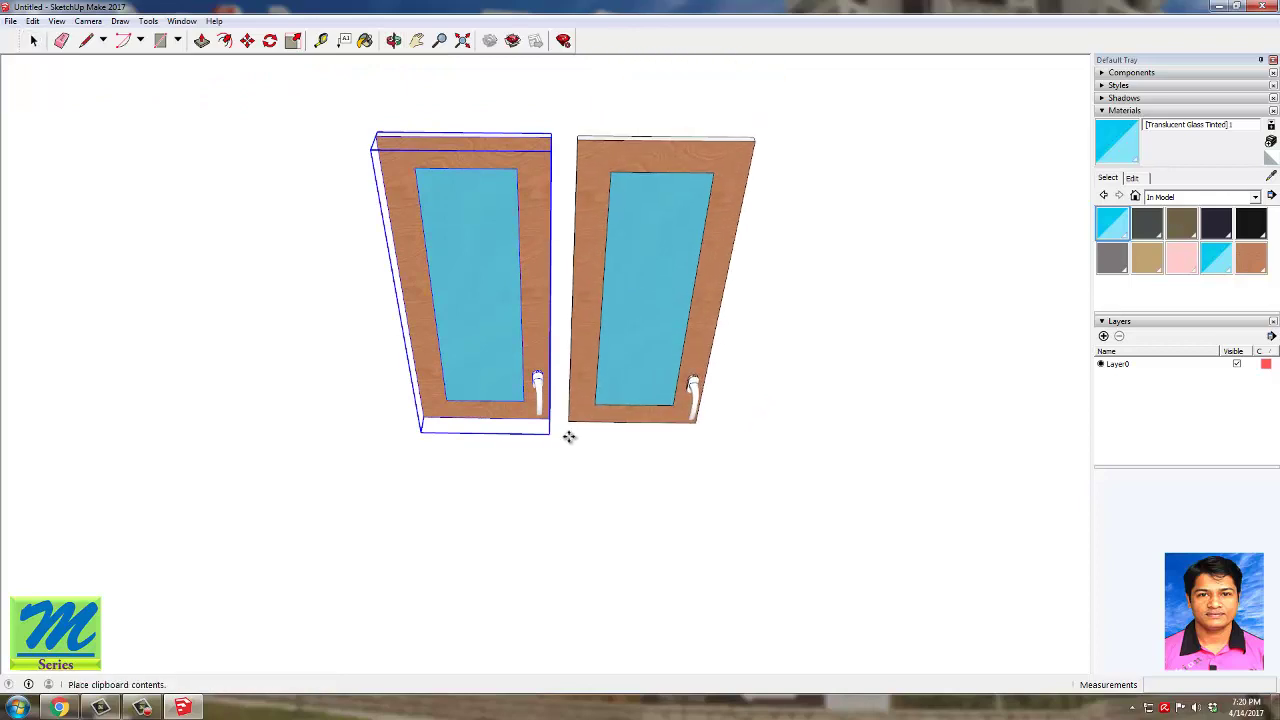
pyautogui.click(568, 436)
# Step: Flip the copied door across its width so its handle faces the original door's handle
pyautogui.rightClick(672, 414)
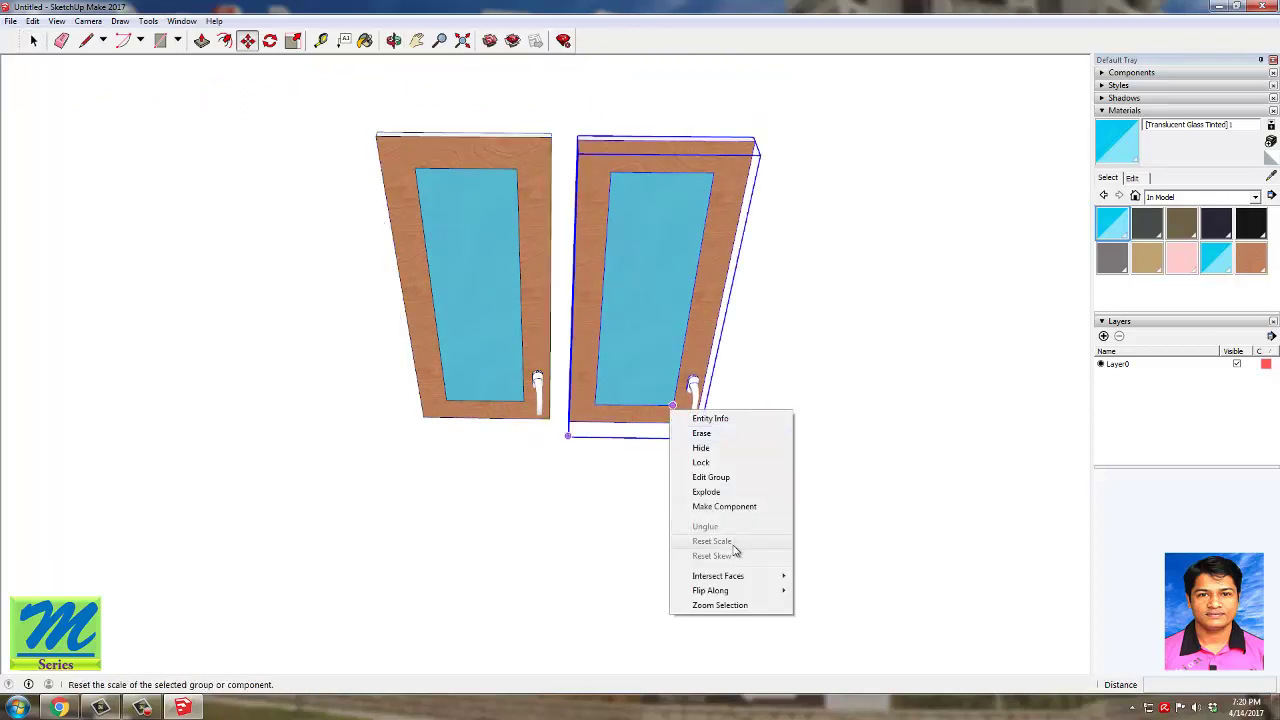
pyautogui.moveTo(730, 592)
pyautogui.click(834, 592)
# Step: Move the mirrored door by its upper corner until it meets the original door's edge
pyautogui.click(794, 571)
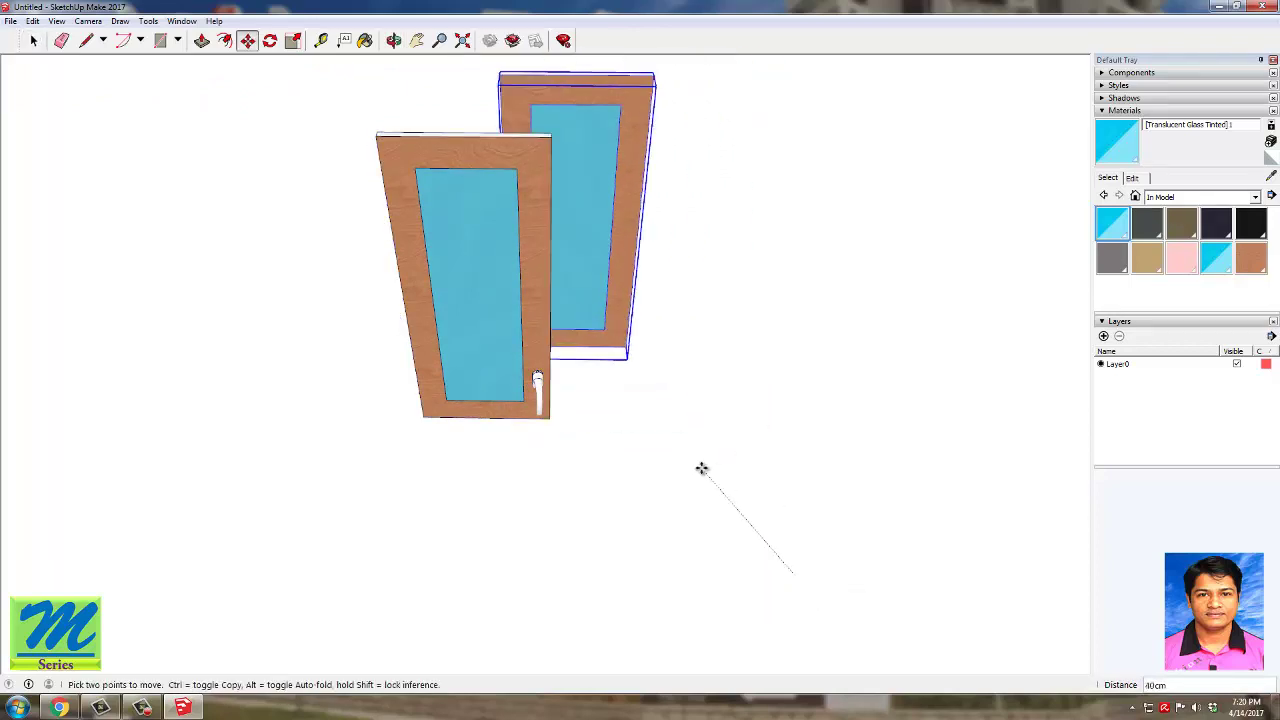
pyautogui.click(778, 548)
pyautogui.moveTo(589, 91); pyautogui.dragTo(582, 193, button='middle')
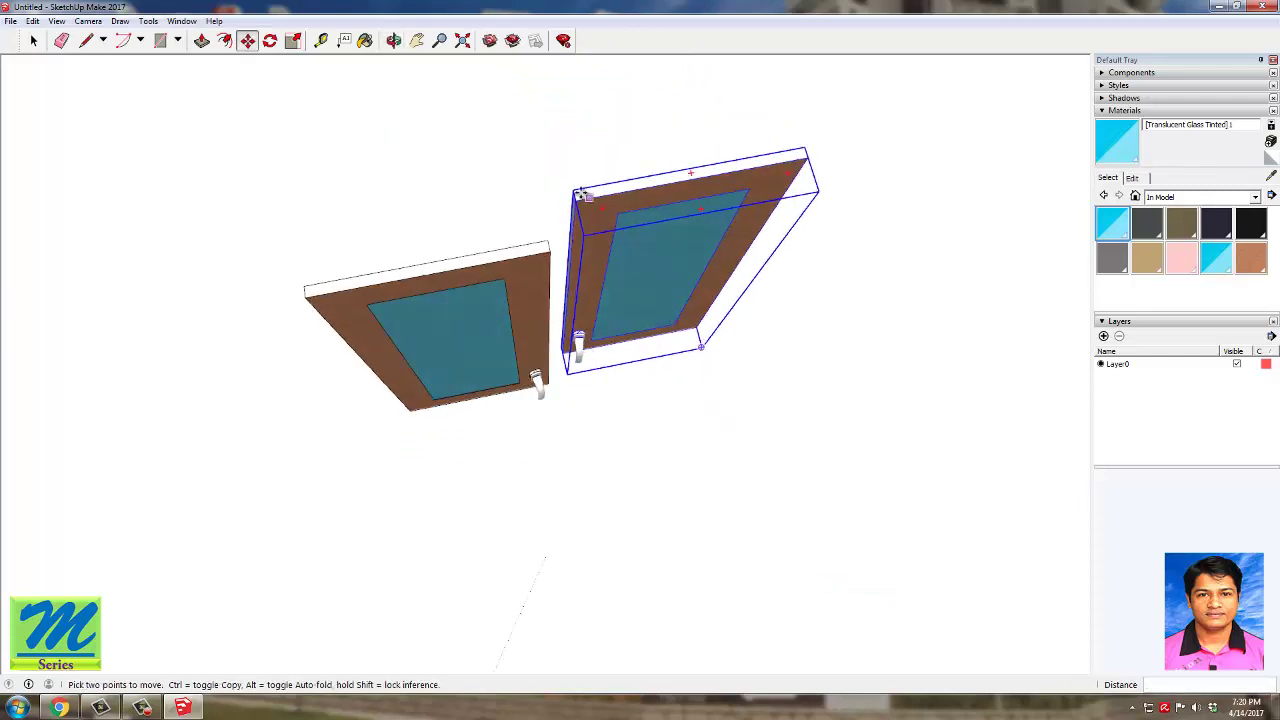
pyautogui.click(573, 190)
pyautogui.click(549, 241)
pyautogui.press('space')
pyautogui.click(857, 293)
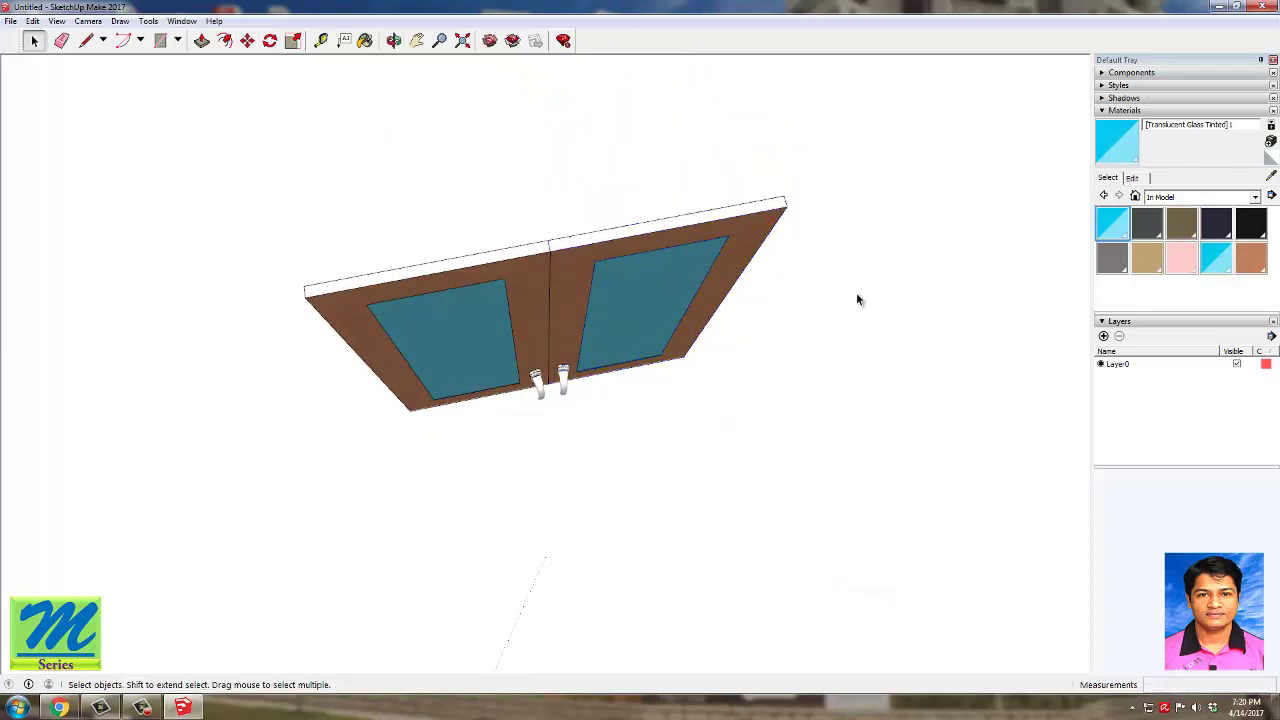
# Step: Select both doors and make them one group
pyautogui.moveTo(273, 204); pyautogui.dragTo(980, 503)
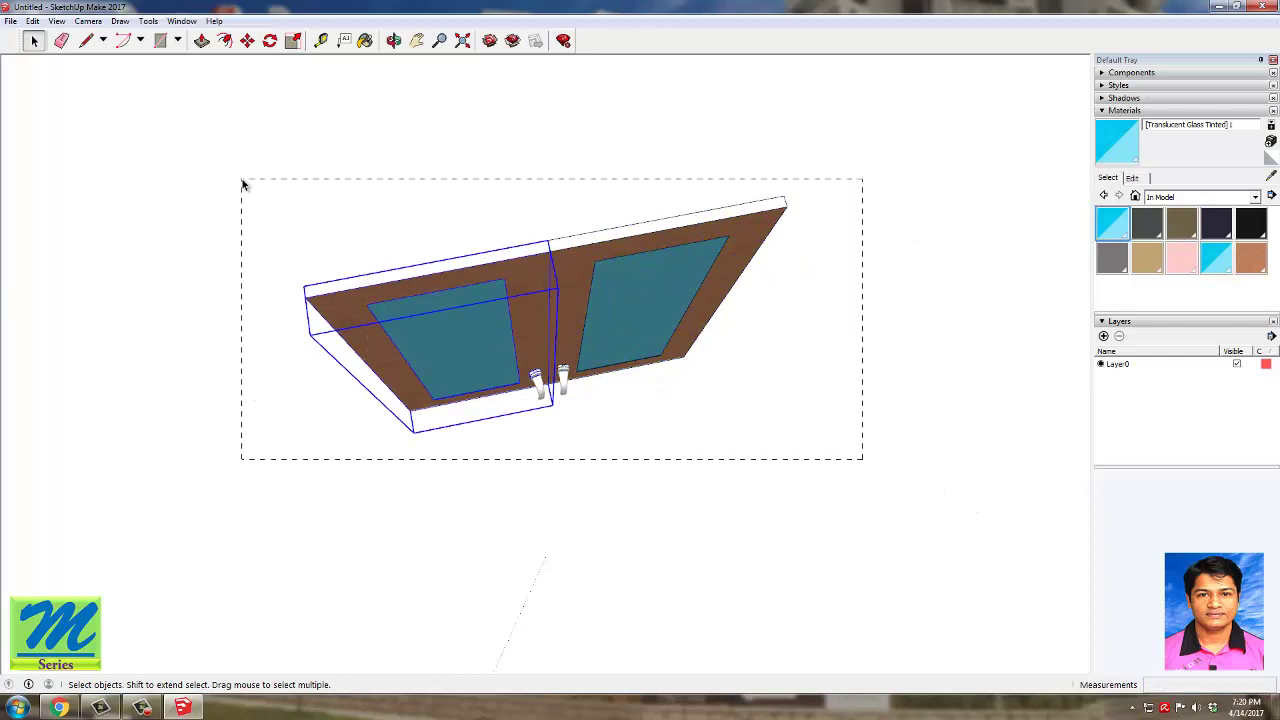
pyautogui.moveTo(242, 181); pyautogui.dragTo(242, 180)
pyautogui.rightClick(603, 249)
pyautogui.click(687, 381)
pyautogui.click(553, 430)
# Step: Move the grouped door pair from the open space to a spot behind the kitchen's back wall
pyautogui.moveTo(553, 430); pyautogui.dragTo(523, 318, button='middle')
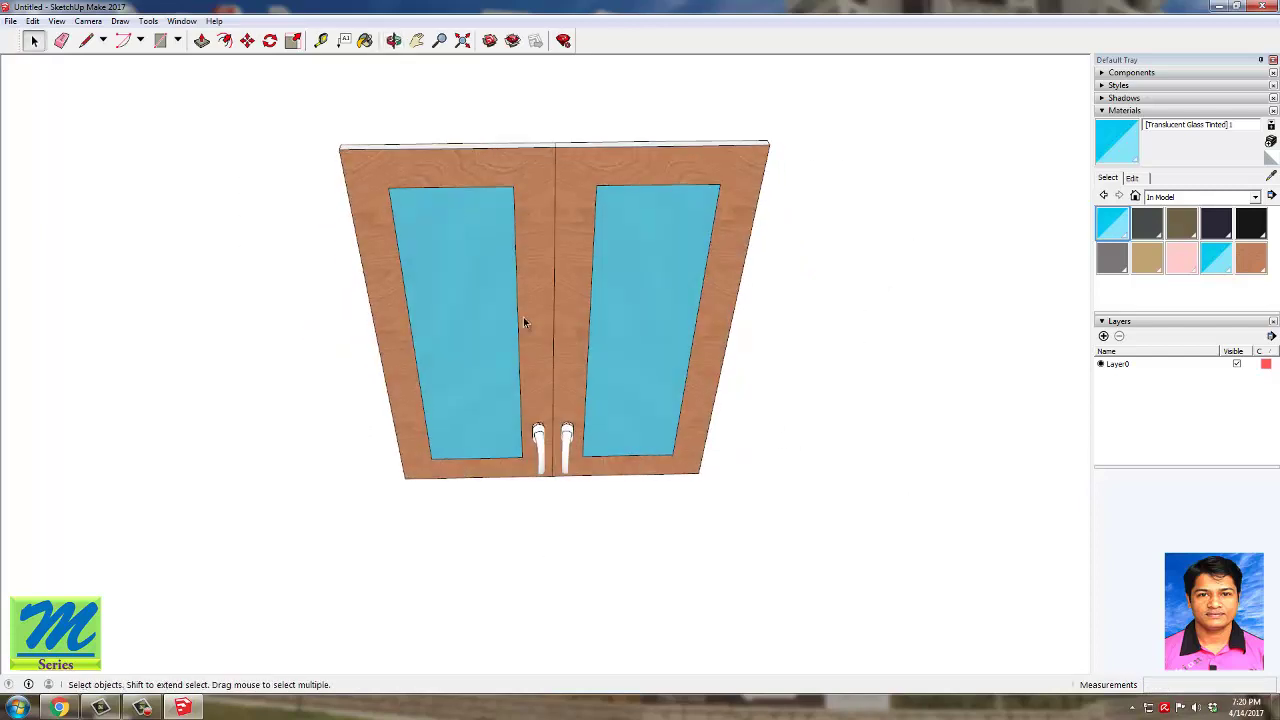
pyautogui.click(522, 314)
pyautogui.click(247, 40)
pyautogui.moveTo(930, 245); pyautogui.dragTo(983, 269, button='middle')
pyautogui.scroll(-8, 451, 303)
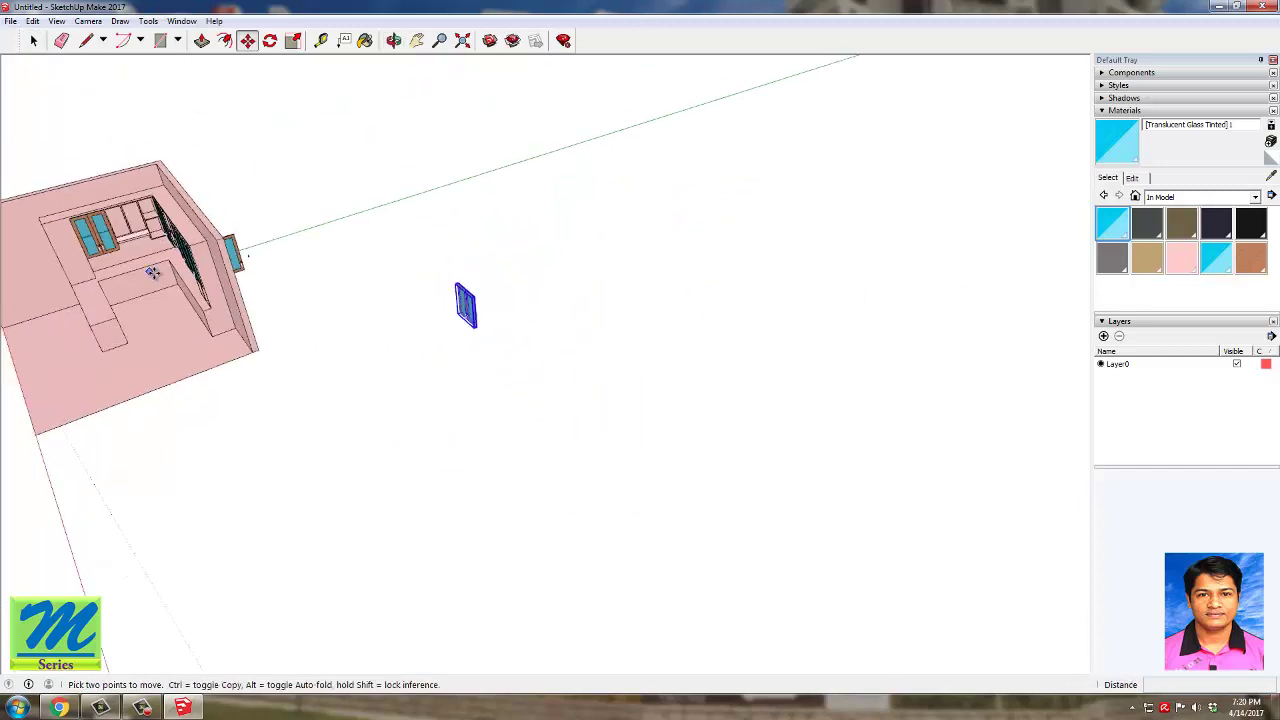
pyautogui.moveTo(204, 287); pyautogui.dragTo(462, 266, button='middle')
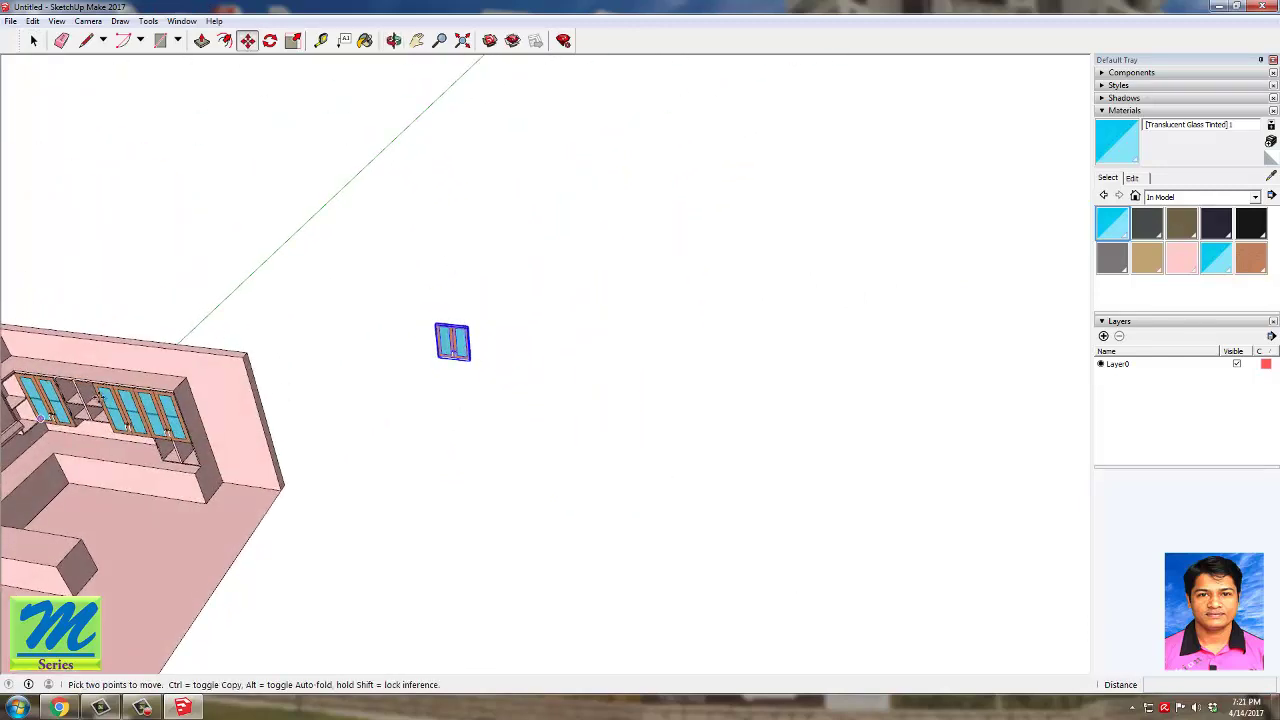
pyautogui.click(435, 413)
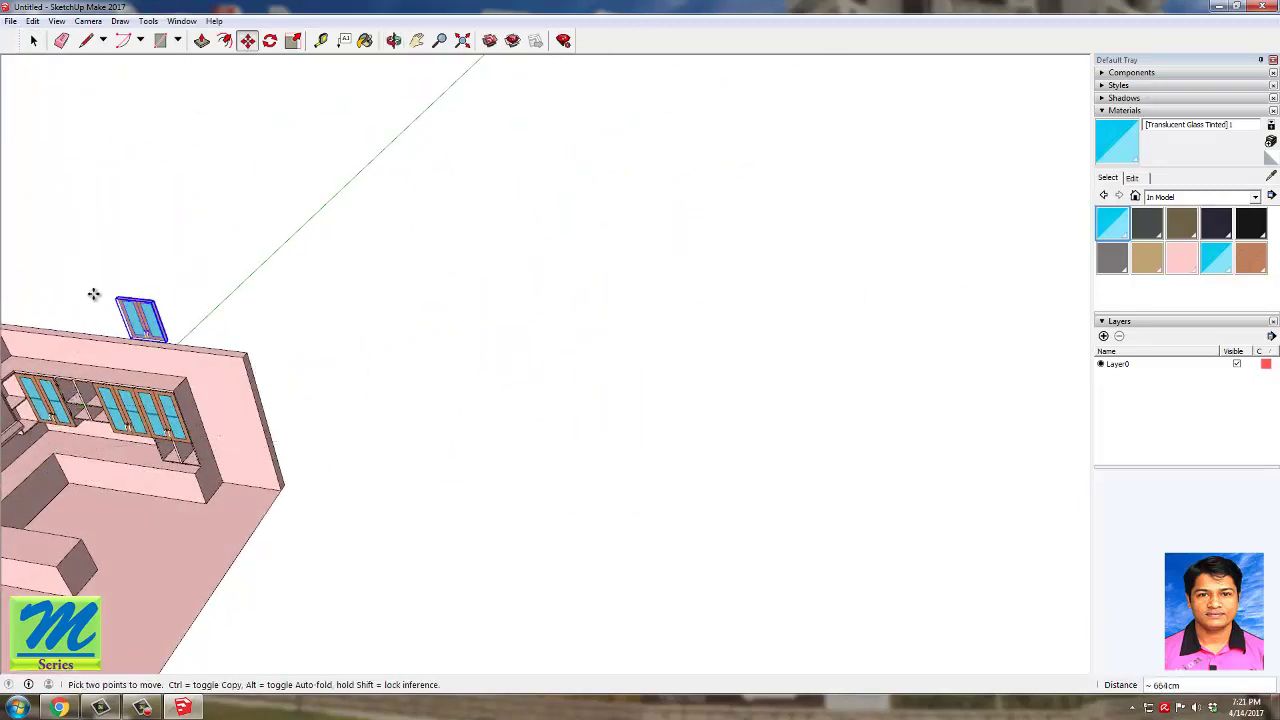
pyautogui.scroll(3, 93, 293)
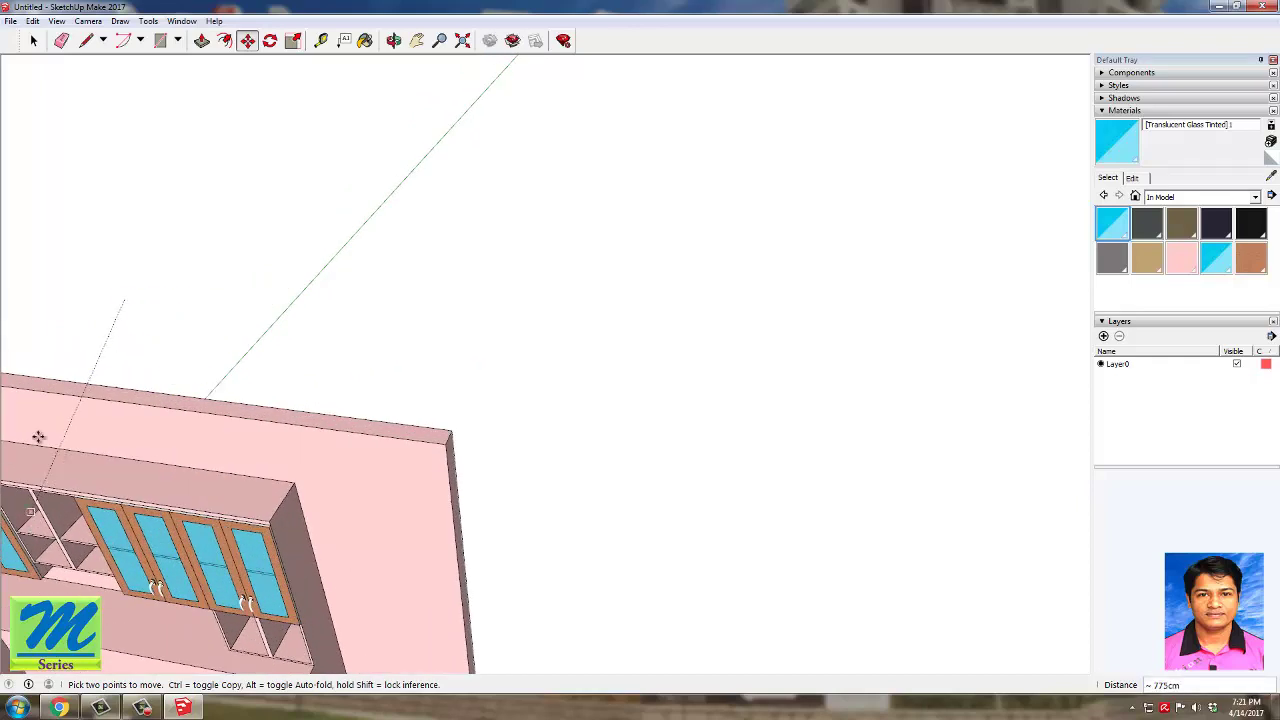
pyautogui.click(137, 308)
# Step: Move the door pair by its upper corner onto the open shorter middle columns, against the neighbouring doors' top edge
pyautogui.press('space')
pyautogui.moveTo(129, 394); pyautogui.dragTo(268, 413, button='middle')
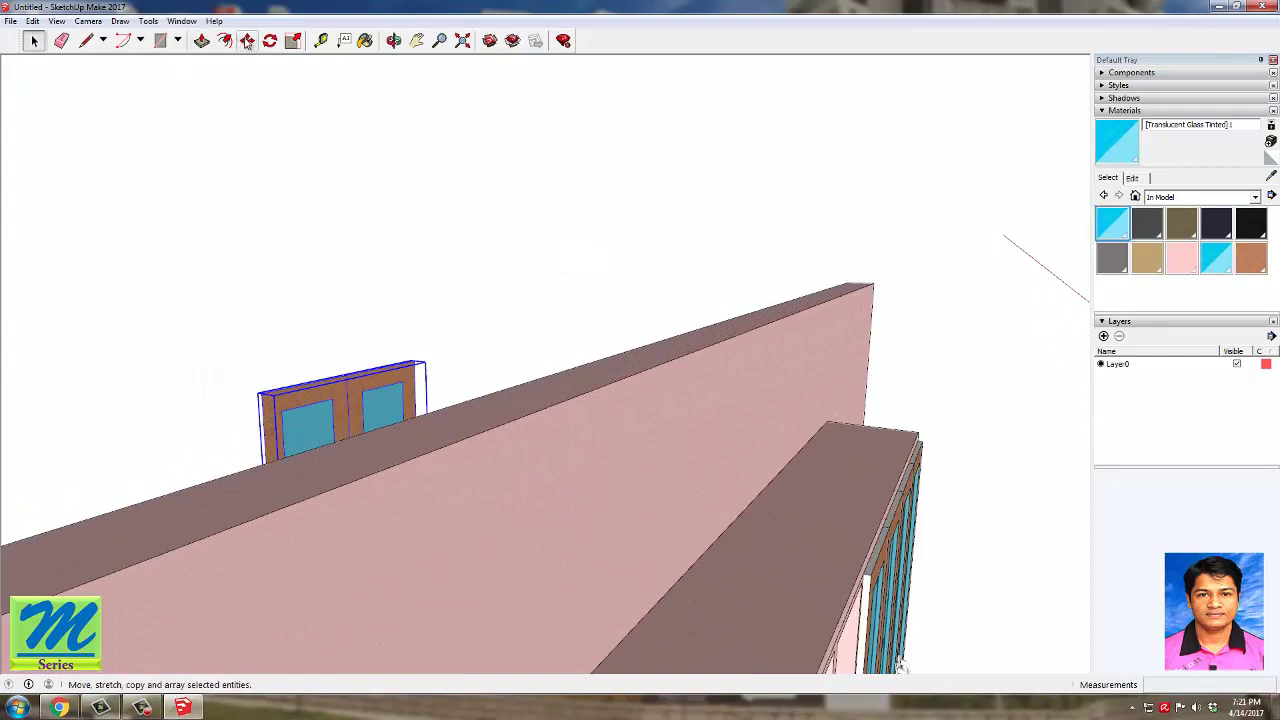
pyautogui.click(247, 40)
pyautogui.click(260, 396)
pyautogui.moveTo(800, 490); pyautogui.dragTo(500, 610, button='middle')
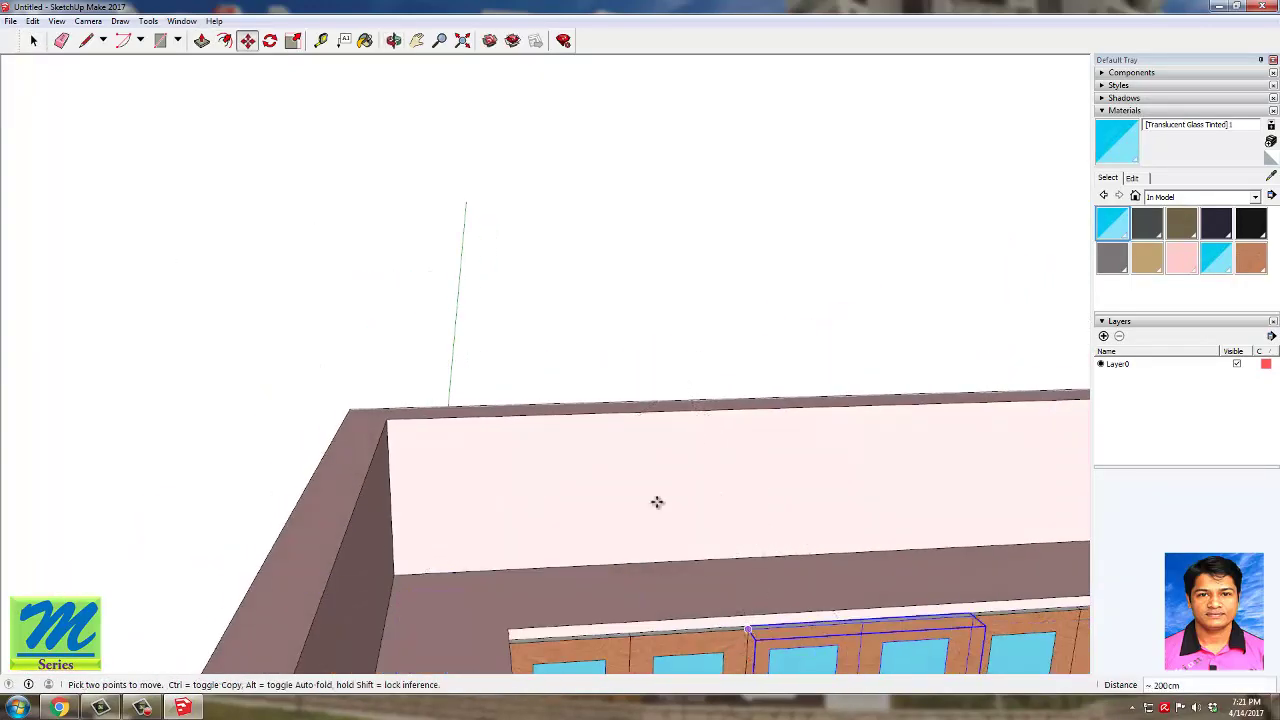
pyautogui.moveTo(657, 503); pyautogui.dragTo(662, 640, button='middle')
pyautogui.scroll(-3, 510, 442)
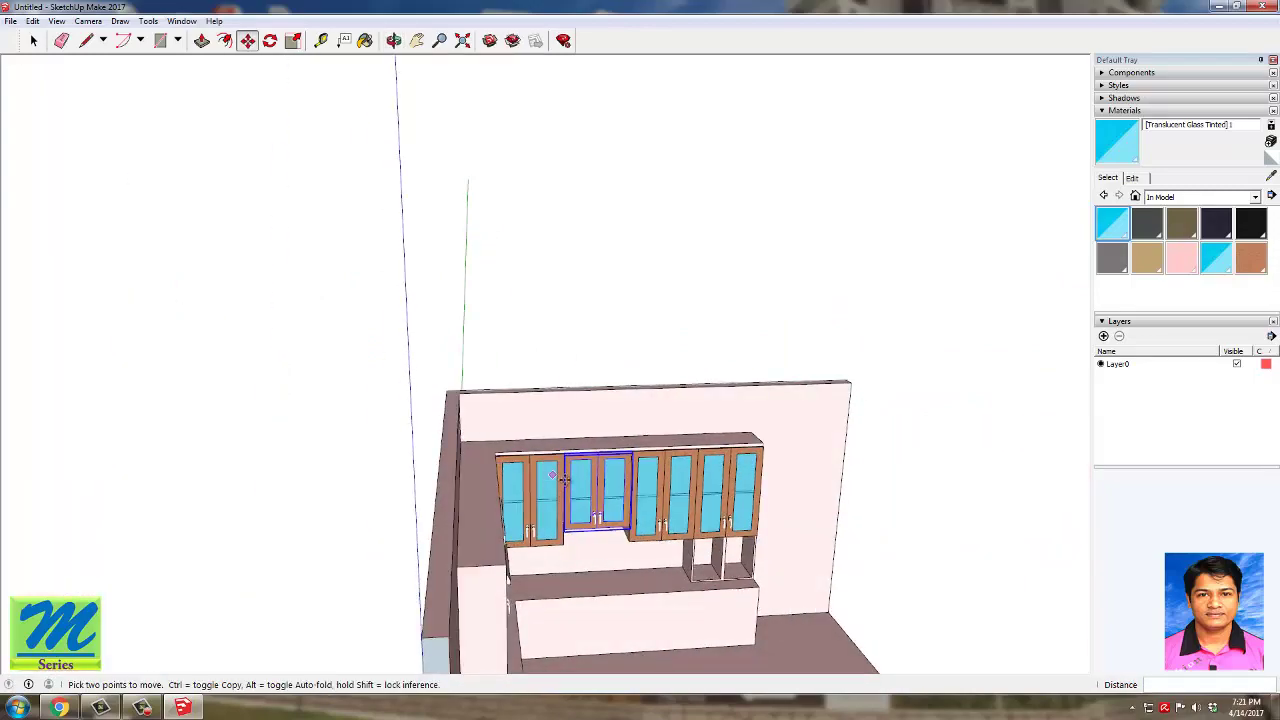
pyautogui.scroll(9, 566, 446)
pyautogui.moveTo(536, 454); pyautogui.dragTo(511, 531, button='middle')
pyautogui.scroll(5, 557, 494)
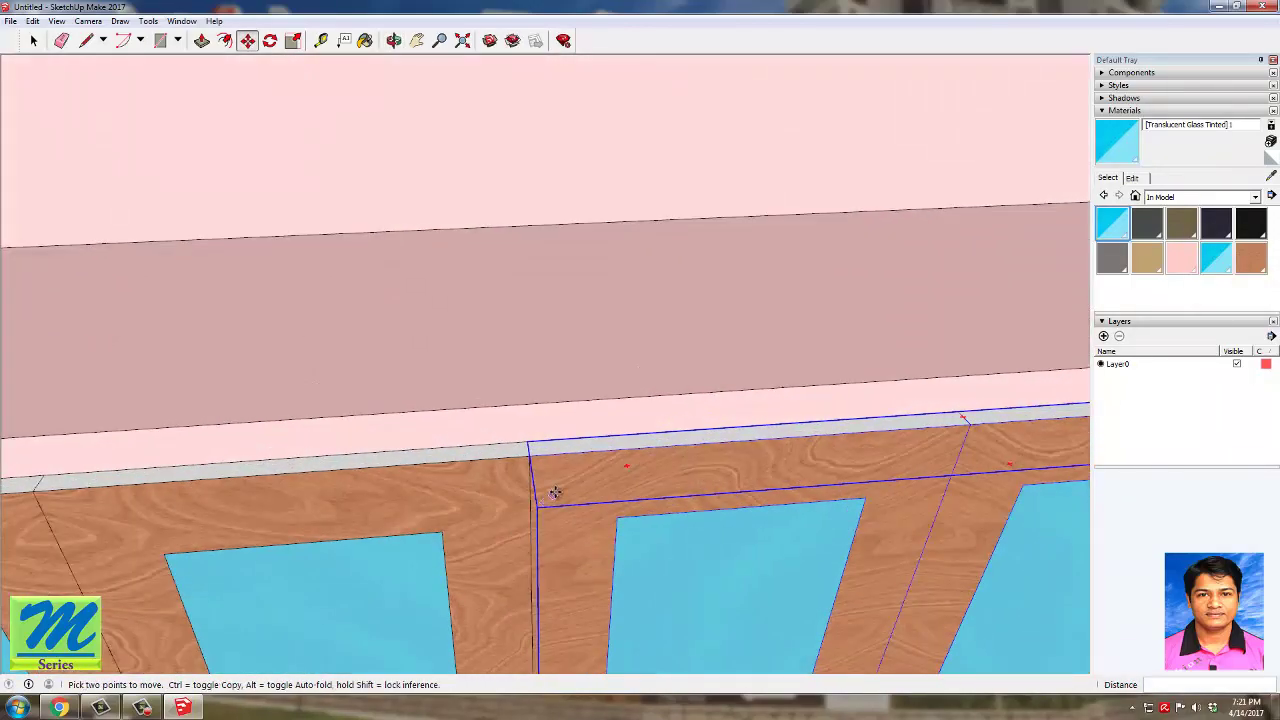
# Step: Examine the wall cabinets with their glass doors and the counter layout from several directions
pyautogui.moveTo(520, 488); pyautogui.dragTo(500, 340, button='middle')
pyautogui.press('space')
pyautogui.click(429, 154)
pyautogui.scroll(-9, 440, 274)
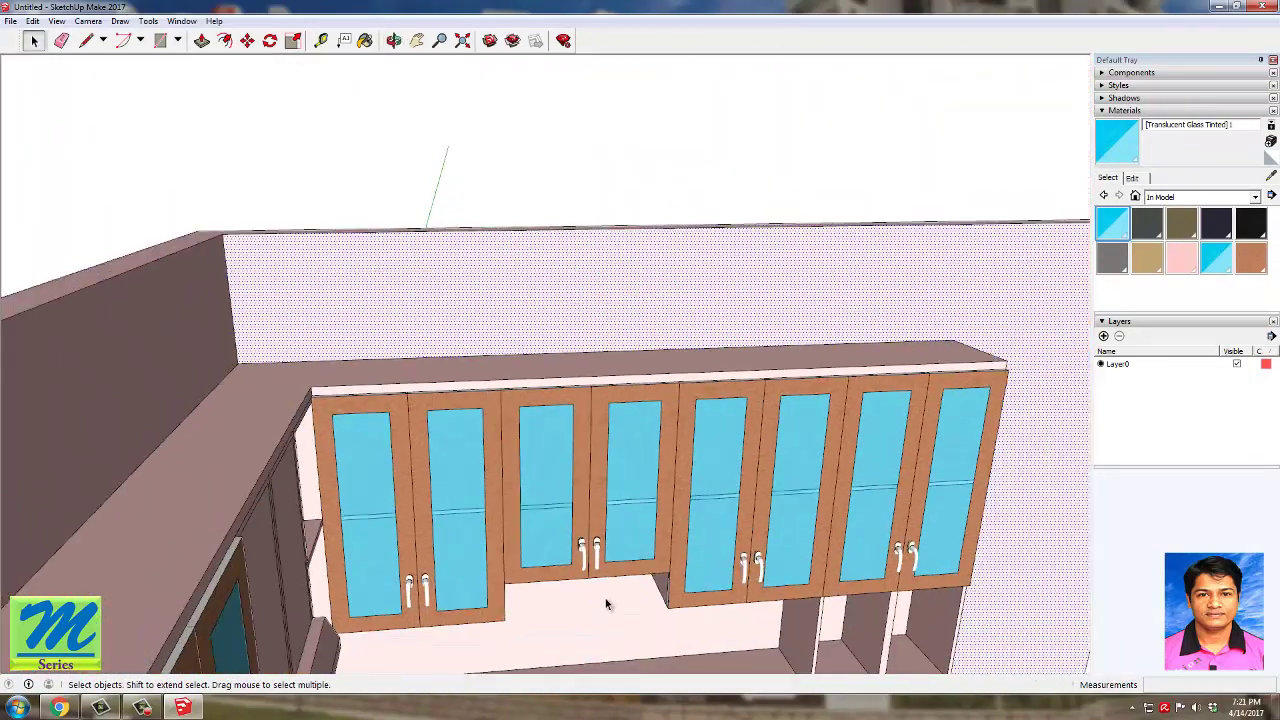
pyautogui.moveTo(605, 599); pyautogui.dragTo(403, 428, button='middle')
pyautogui.scroll(-3, 403, 427)
pyautogui.moveTo(880, 387)
pyautogui.mouseDown(button='middle')
pyautogui.moveTo(774, 263)
pyautogui.moveTo(590, 349)
pyautogui.moveTo(464, 545)
pyautogui.moveTo(485, 408)
pyautogui.mouseUp(button='middle')
pyautogui.scroll(4, 397, 438)
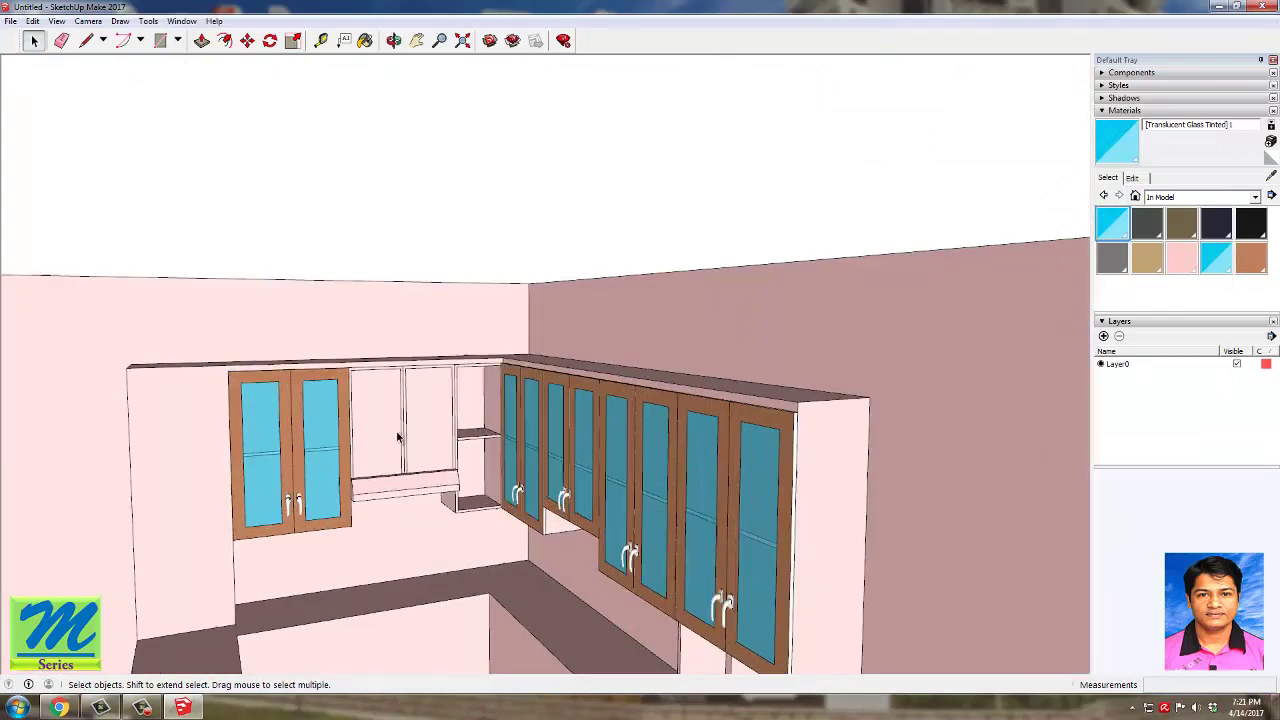
pyautogui.scroll(-6, 400, 442)
pyautogui.moveTo(434, 523); pyautogui.dragTo(656, 522, button='middle')
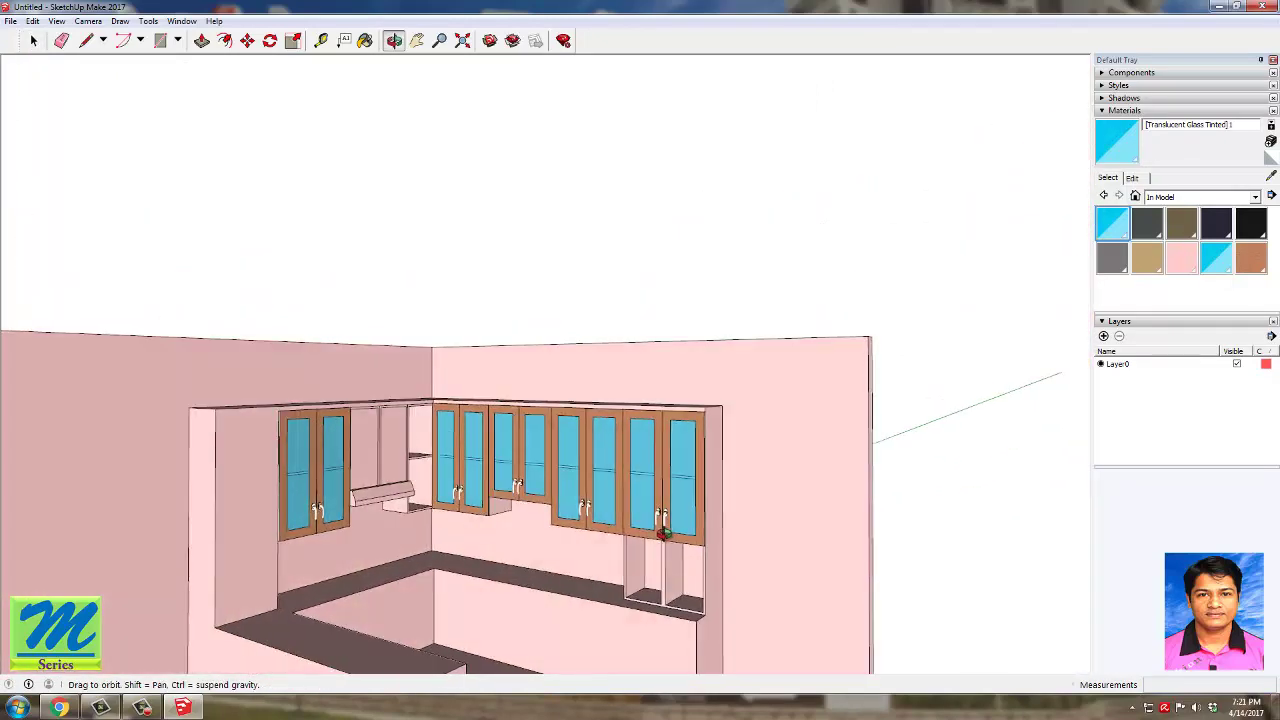
pyautogui.scroll(4, 483, 597)
pyautogui.scroll(-4, 472, 502)
pyautogui.moveTo(469, 493); pyautogui.dragTo(461, 526, button='middle')
pyautogui.scroll(5, 463, 531)
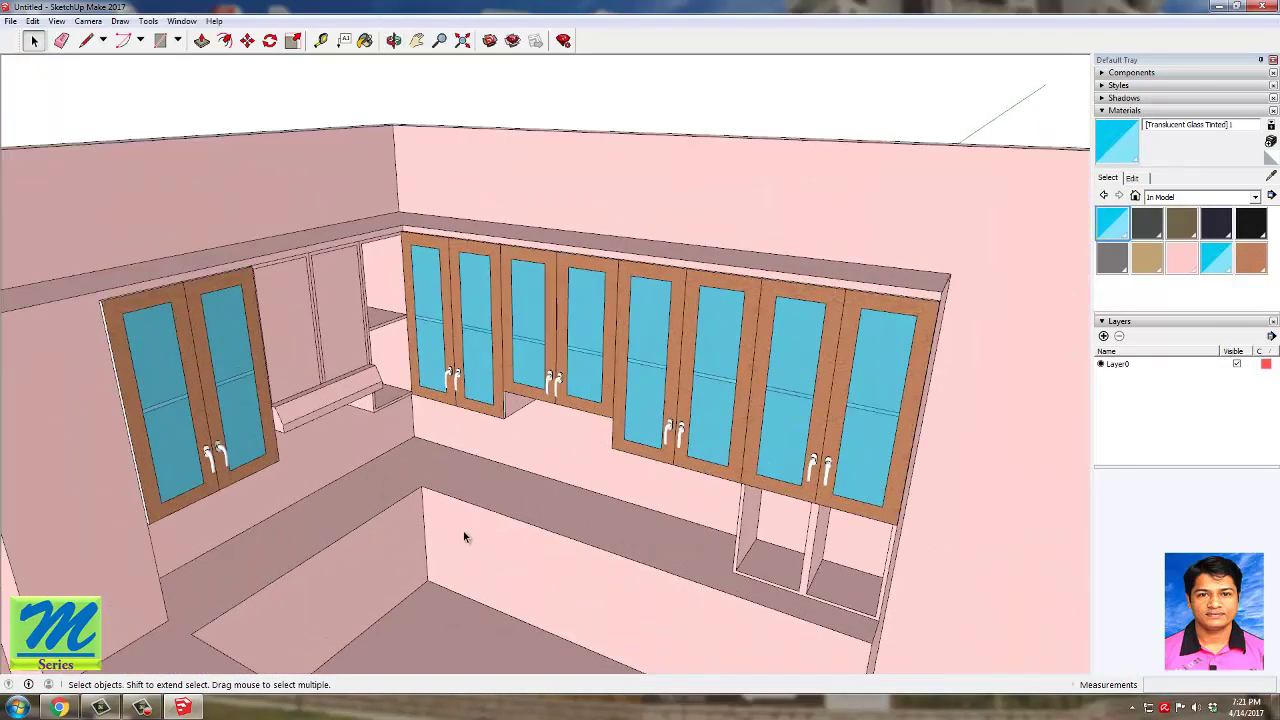
pyautogui.scroll(-6, 463, 531)
pyautogui.moveTo(574, 523)
pyautogui.mouseDown(button='middle')
pyautogui.moveTo(459, 534)
pyautogui.moveTo(320, 509)
pyautogui.mouseUp(button='middle')
pyautogui.scroll(3, 459, 534)
pyautogui.scroll(4, 571, 451)
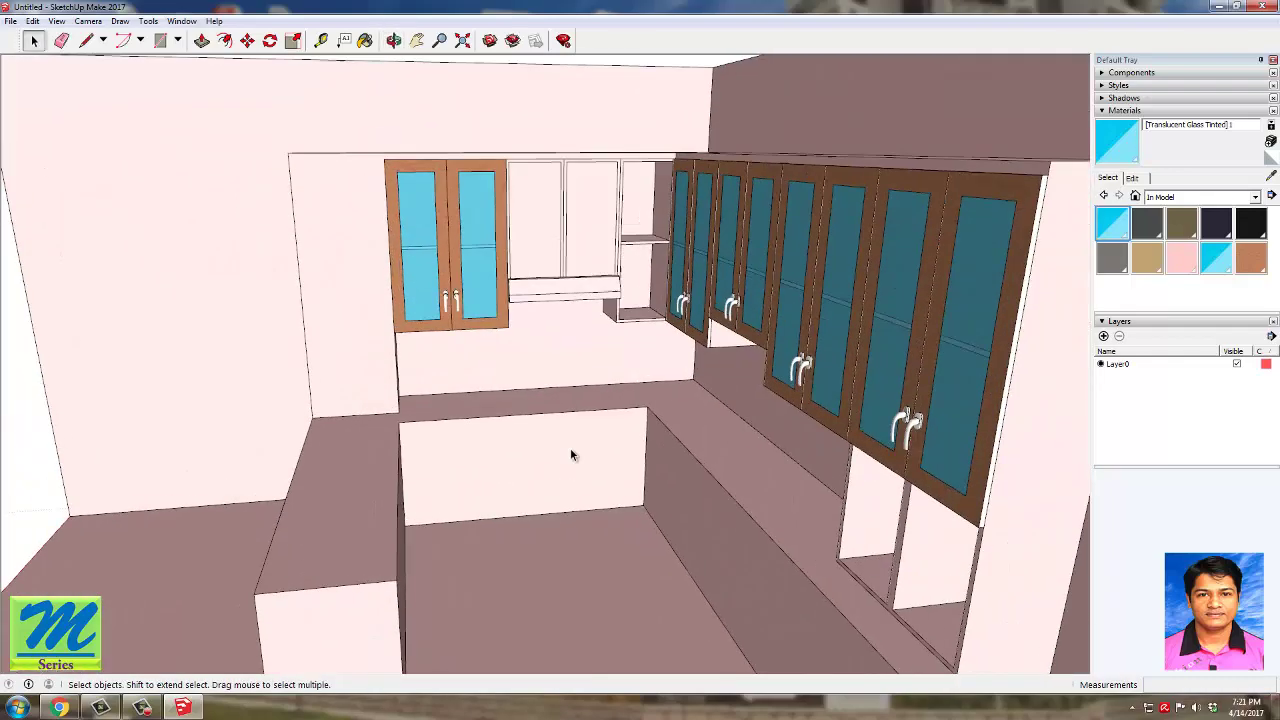
# Step: Draw a 20 cm line across the countertop from the peninsula's inner corner to the tall cabinet's corner, separating the peninsula top
pyautogui.scroll(2, 438, 331)
pyautogui.scroll(2, 438, 331)
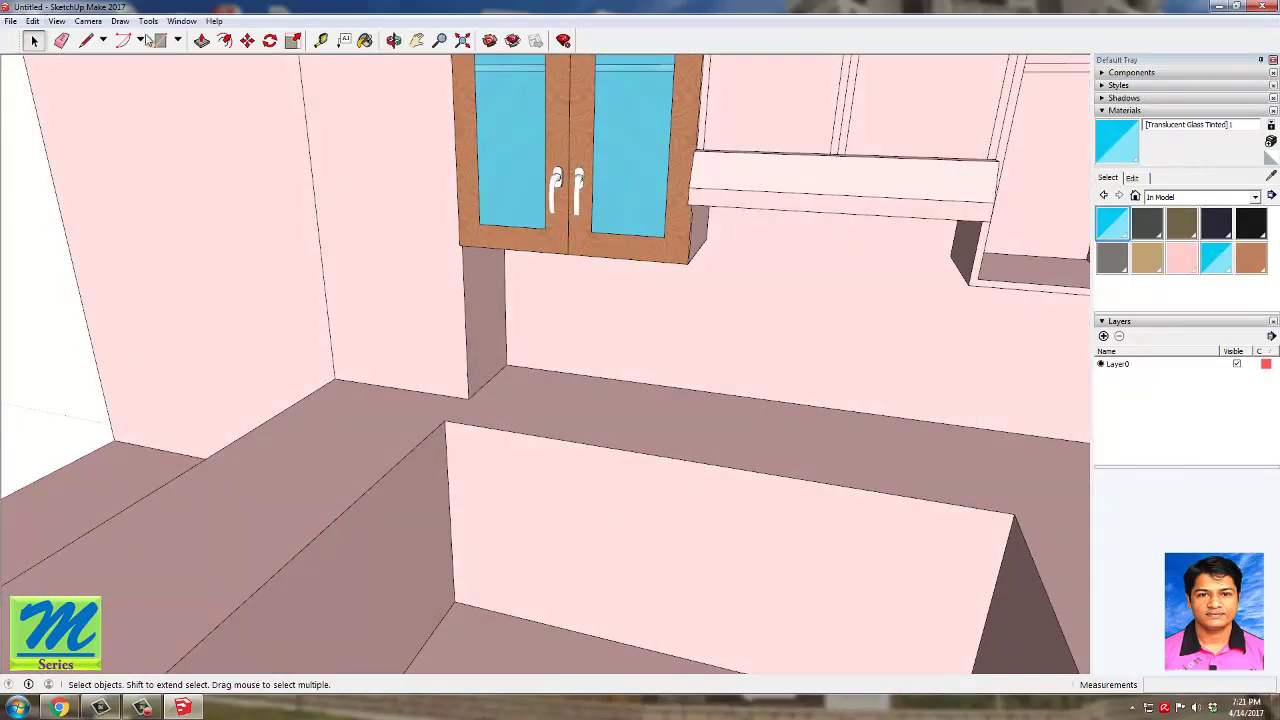
pyautogui.click(90, 44)
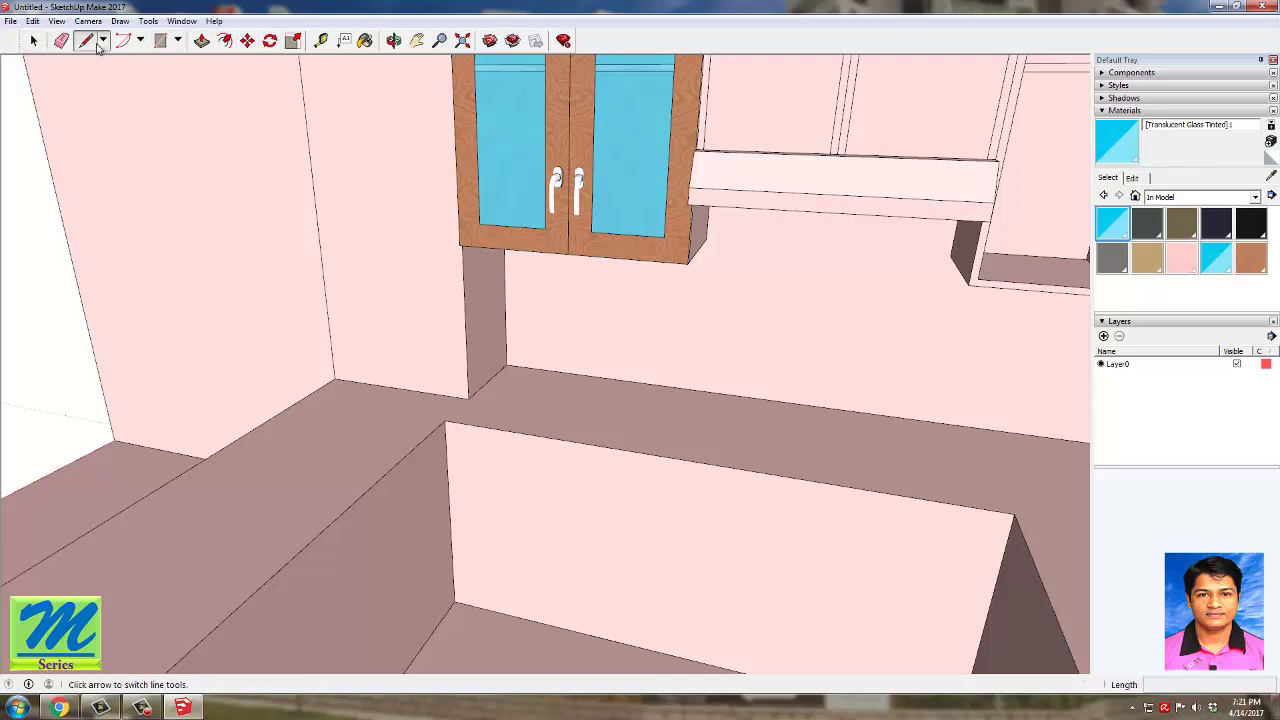
pyautogui.click(444, 420)
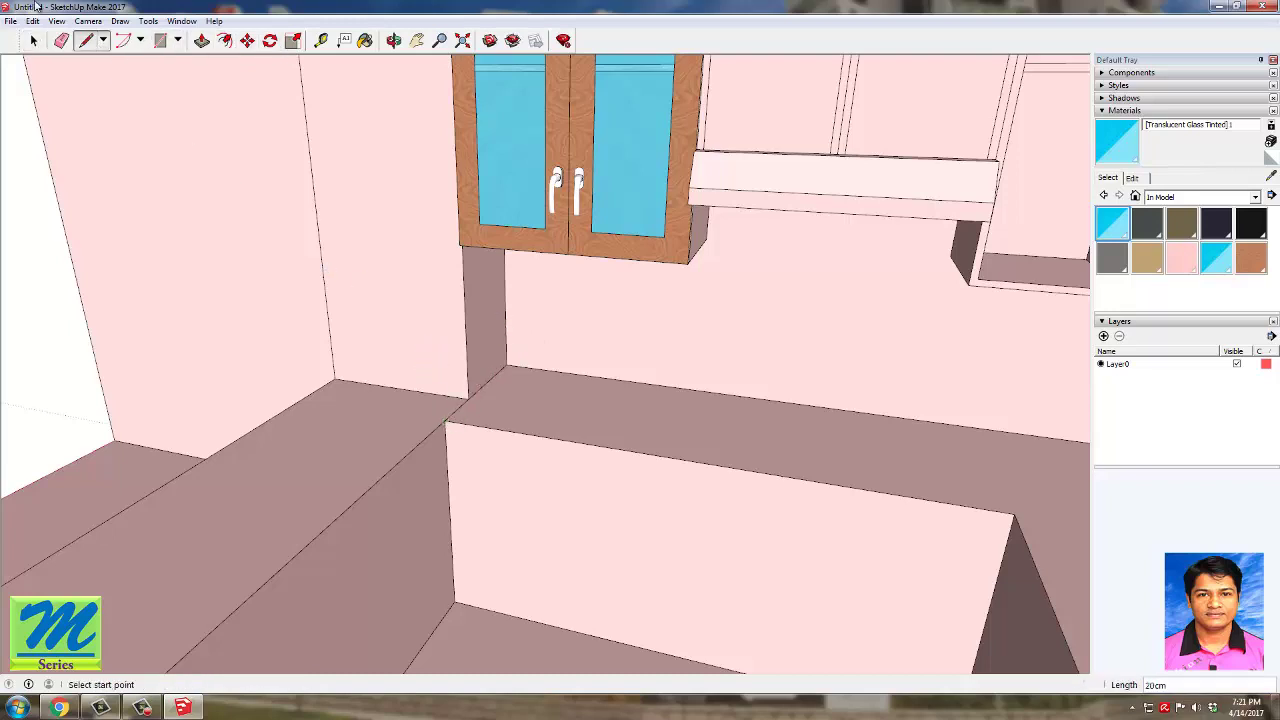
# Step: Push/Pull the peninsula's top face up 5 cm above the adjoining counter
pyautogui.click(201, 40)
pyautogui.click(352, 424)
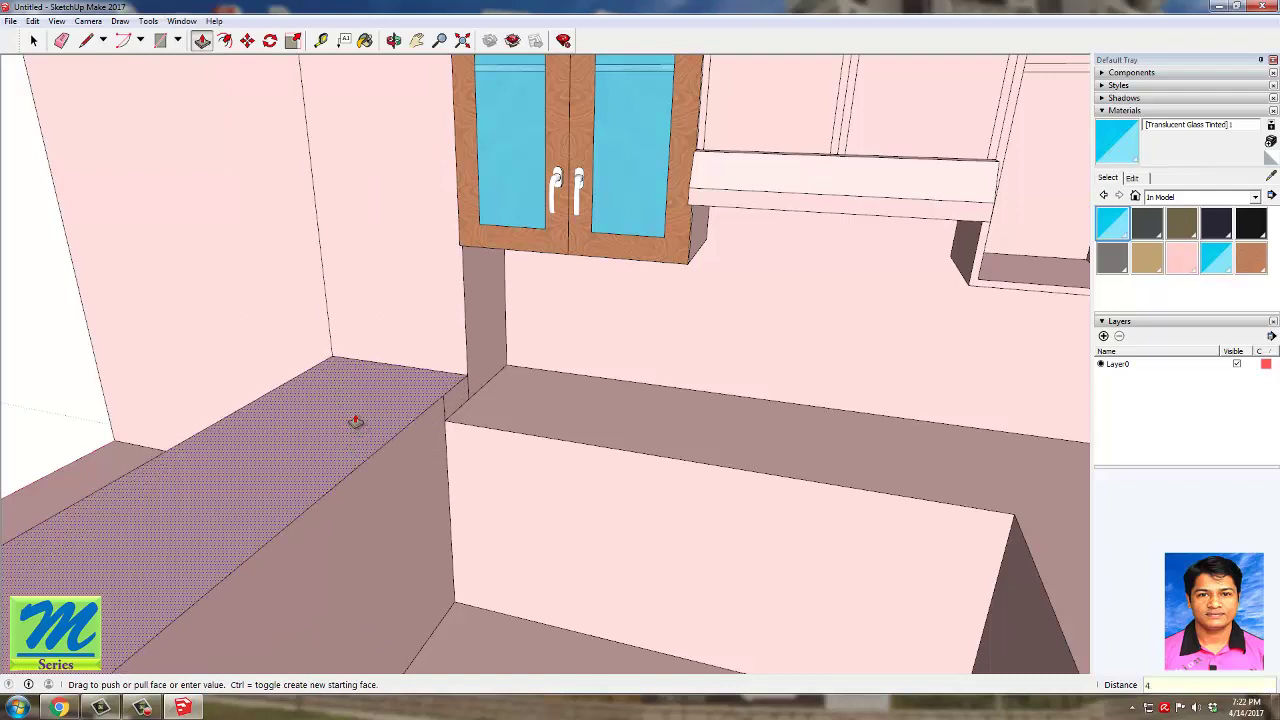
pyautogui.press('Return')
pyautogui.click(356, 421)
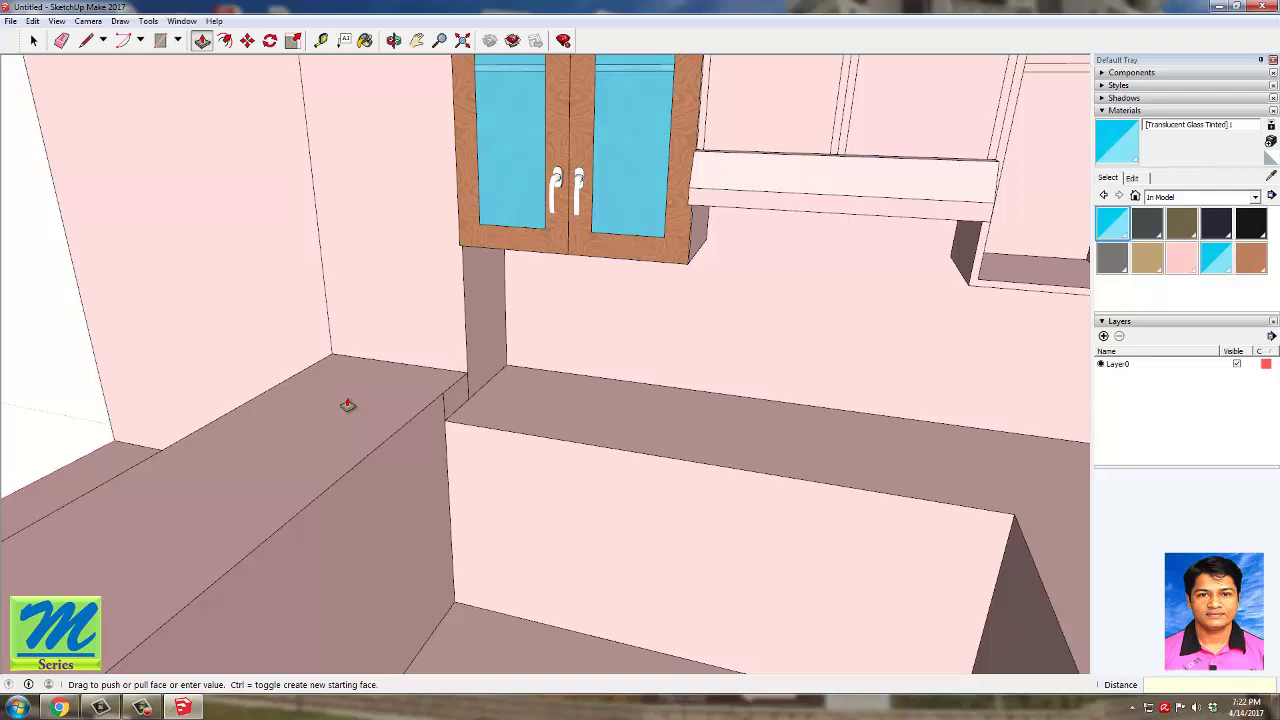
pyautogui.press('Return')
pyautogui.click(363, 423)
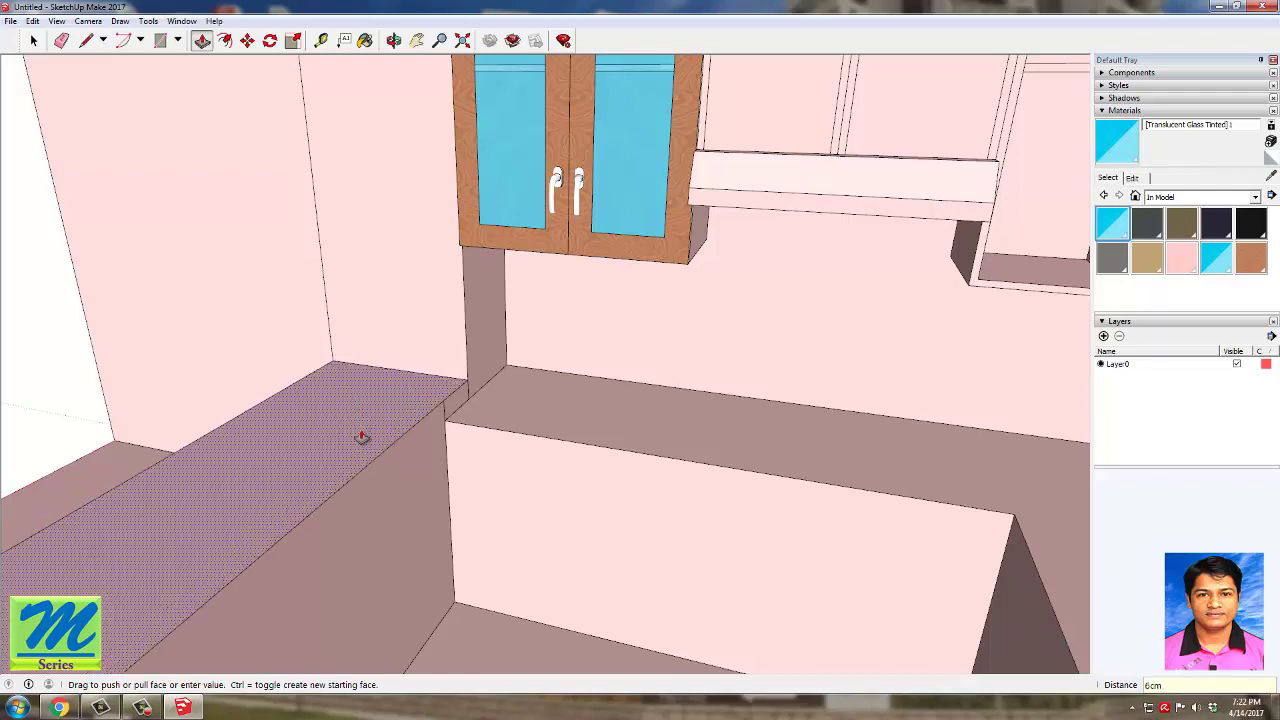
pyautogui.click(360, 435)
# Step: Erase the short vertical edges where the raised peninsula top meets the counter, then lower the peninsula top by 1 cm
pyautogui.scroll(5, 523, 334)
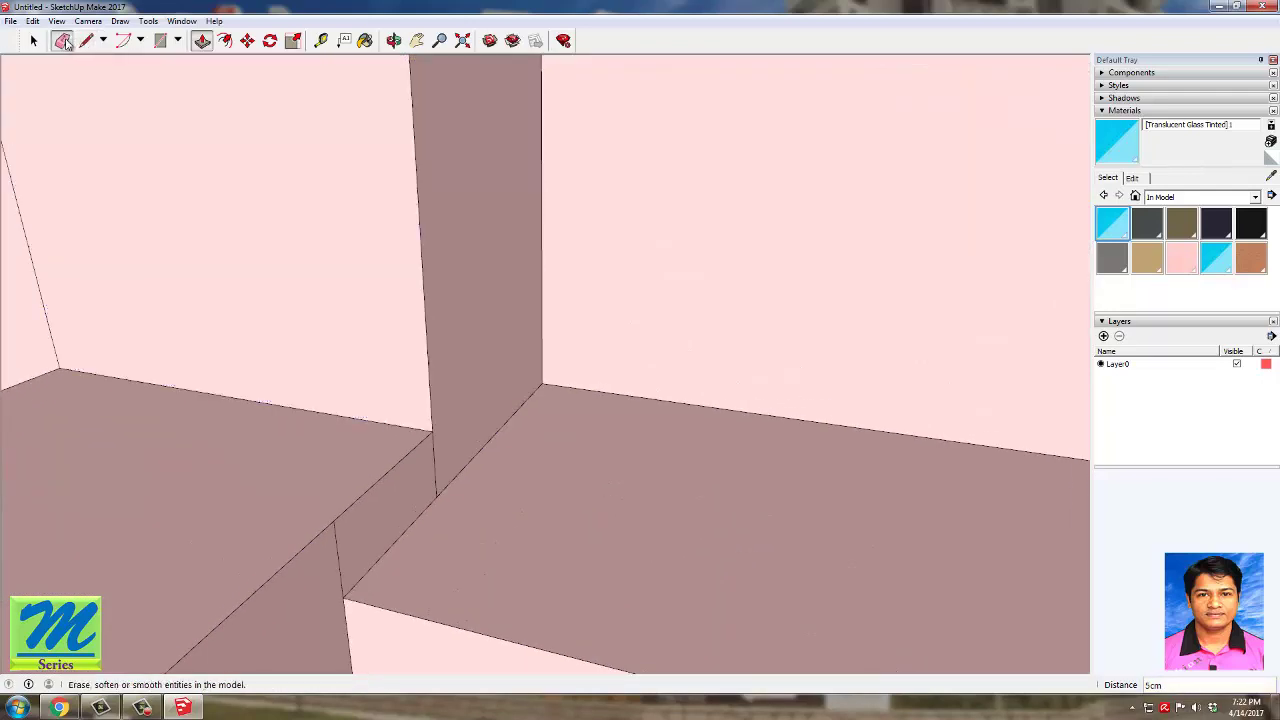
pyautogui.click(63, 41)
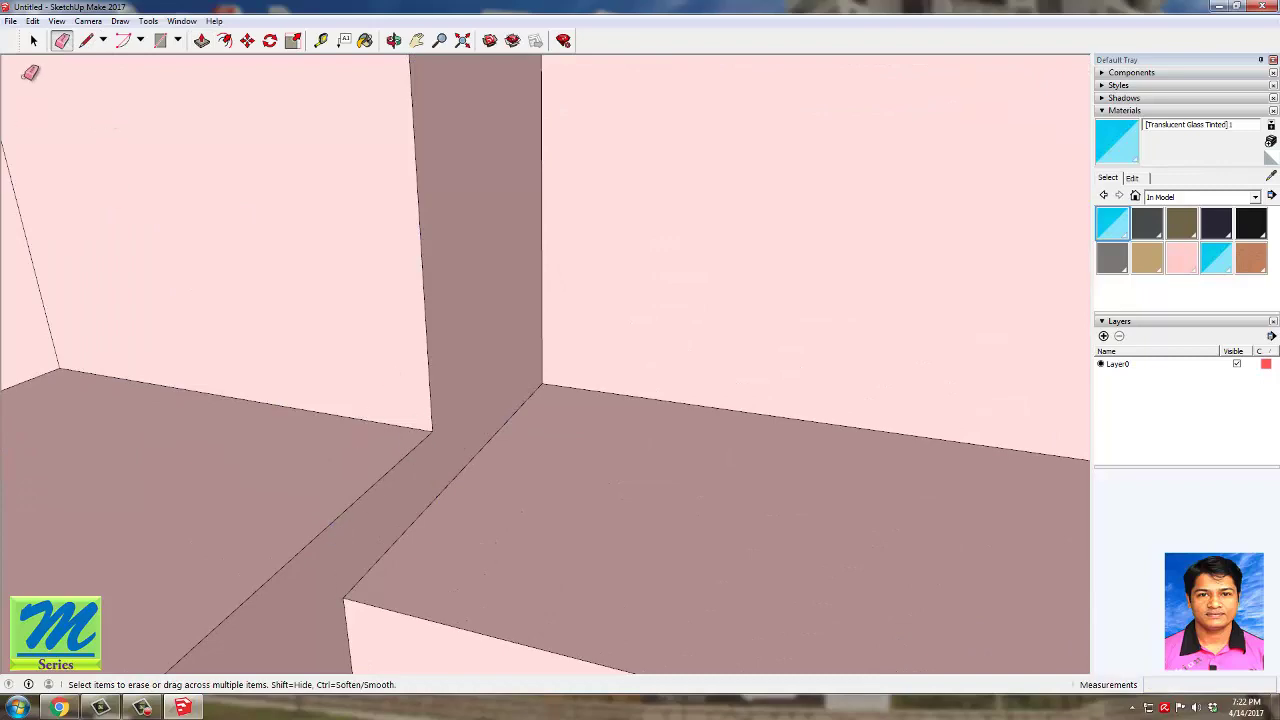
pyautogui.click(201, 40)
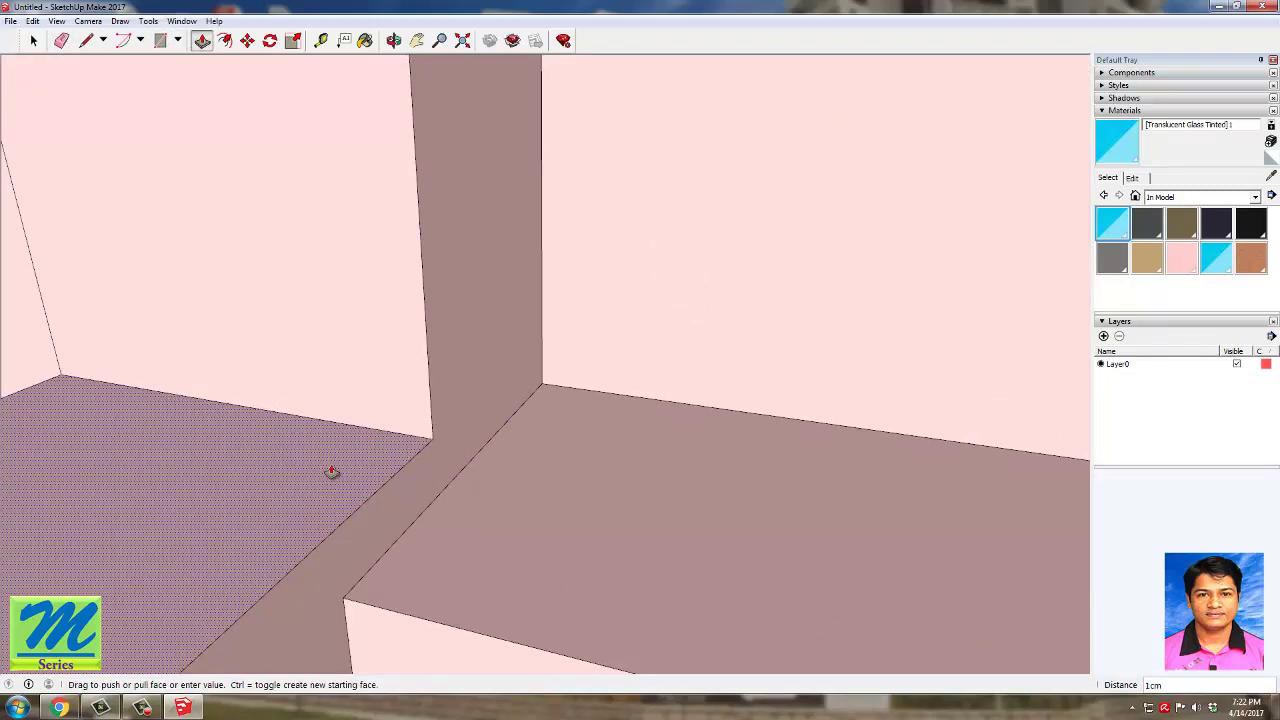
# Step: Draw a line along the tall cabinet's side from the peninsula top's corner to the back wall
pyautogui.press('l')
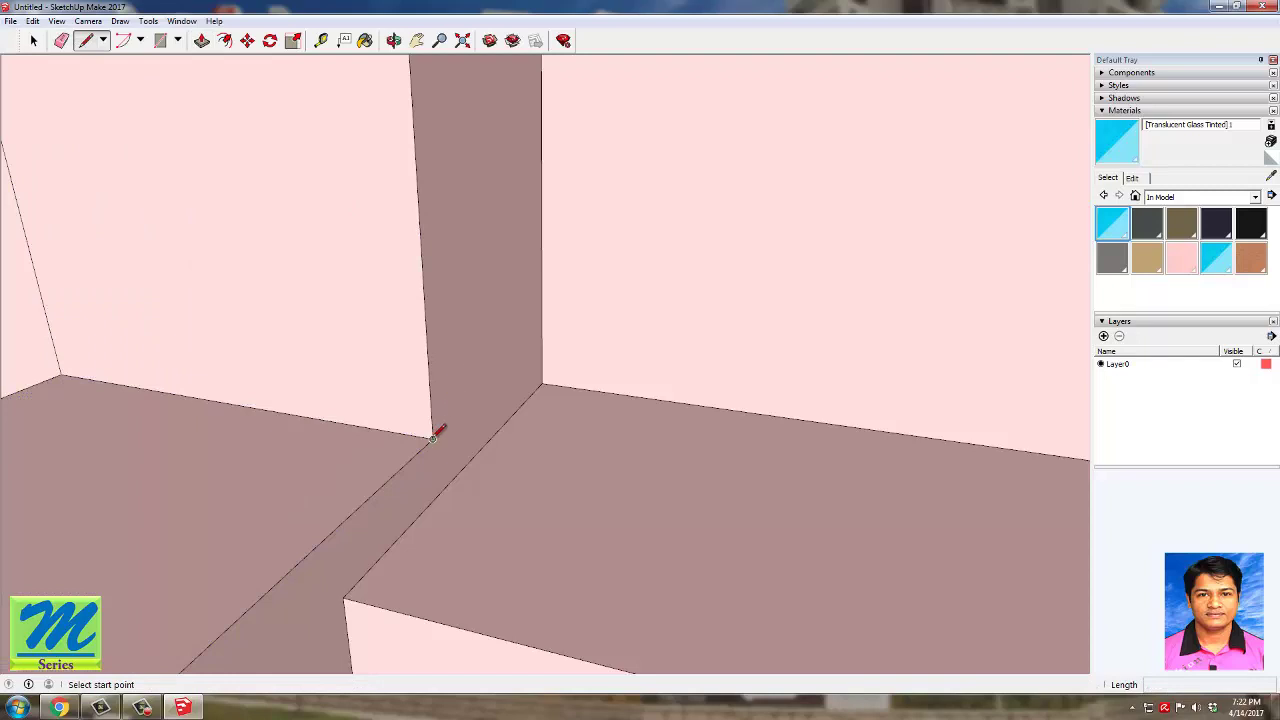
pyautogui.click(432, 438)
pyautogui.scroll(-3, 560, 272)
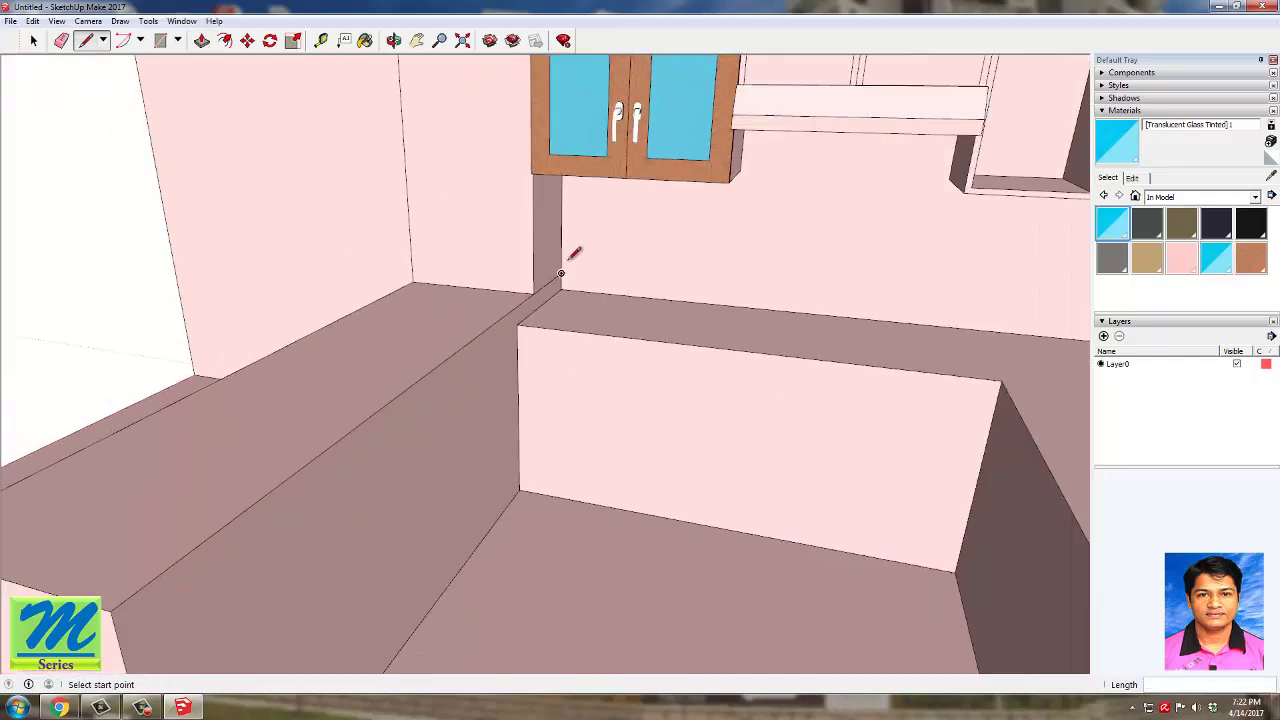
pyautogui.press('space')
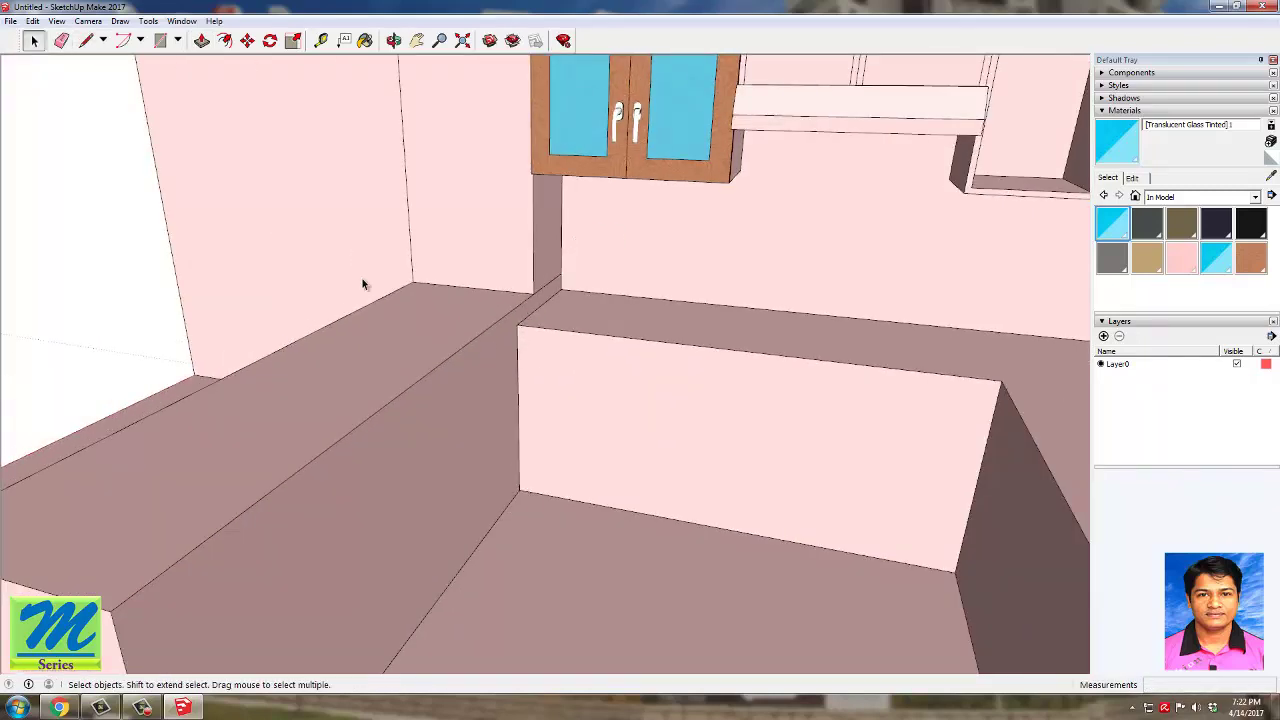
# Step: Draw lines along the peninsula's inner and outer long sides to mark the countertop's lower edge, 200 cm on the inner side
pyautogui.click(85, 45)
pyautogui.click(517, 324)
pyautogui.scroll(-2, 311, 502)
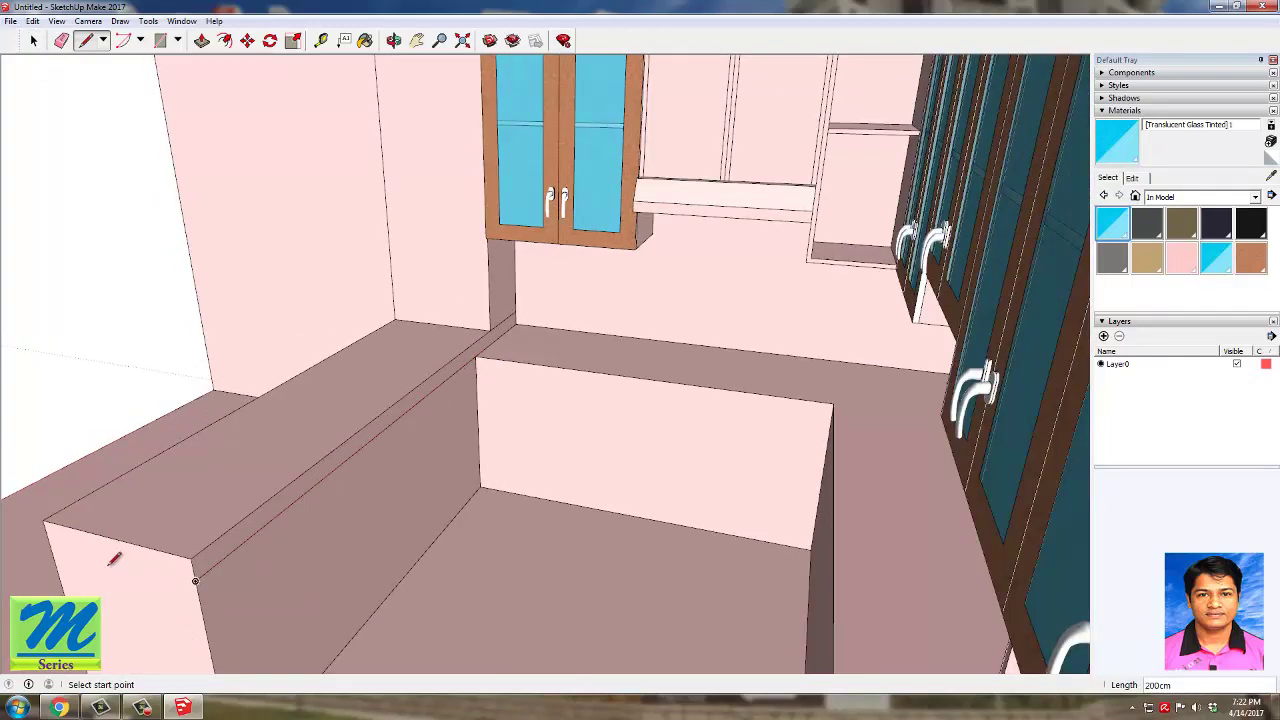
pyautogui.click(48, 541)
pyautogui.scroll(-2, 102, 488)
pyautogui.moveTo(102, 488); pyautogui.dragTo(621, 342, button='middle')
pyautogui.scroll(-2, 621, 342)
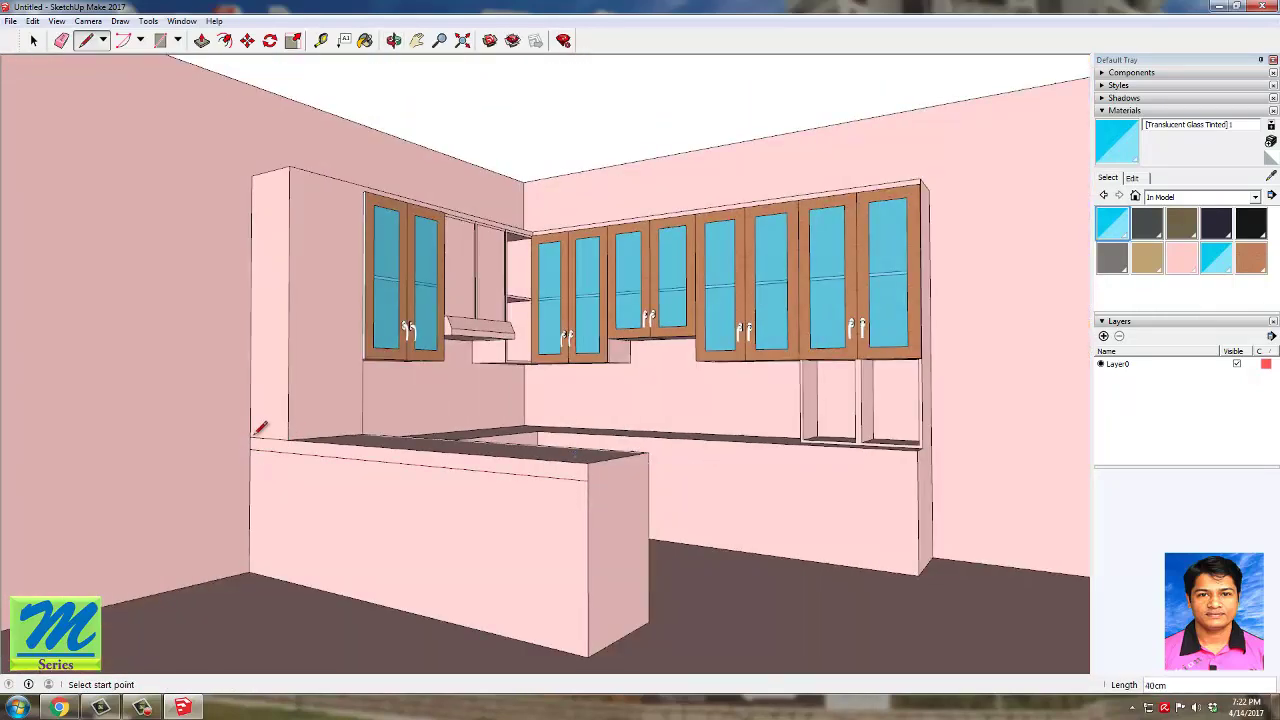
# Step: Push/Pull the countertop edge strips on the peninsula's outer and inner long sides outward by 2 cm
pyautogui.moveTo(258, 428); pyautogui.dragTo(155, 64, button='middle')
pyautogui.click(202, 40)
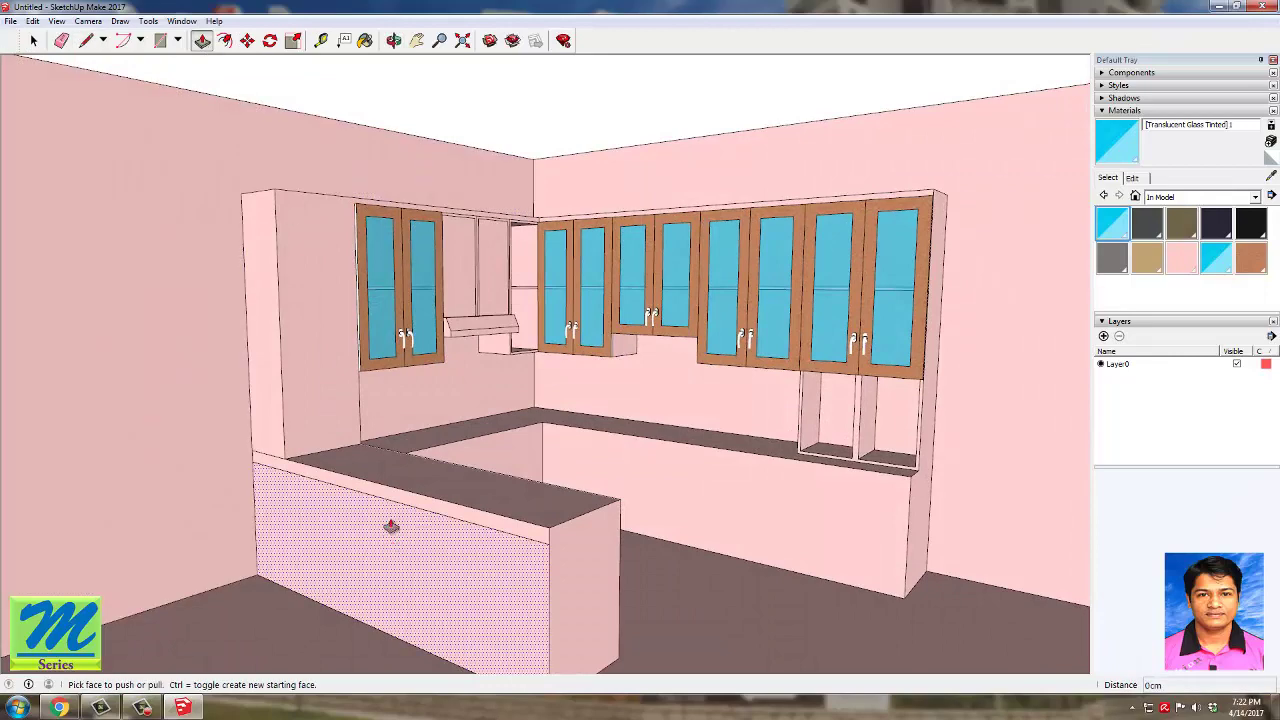
pyautogui.click(391, 501)
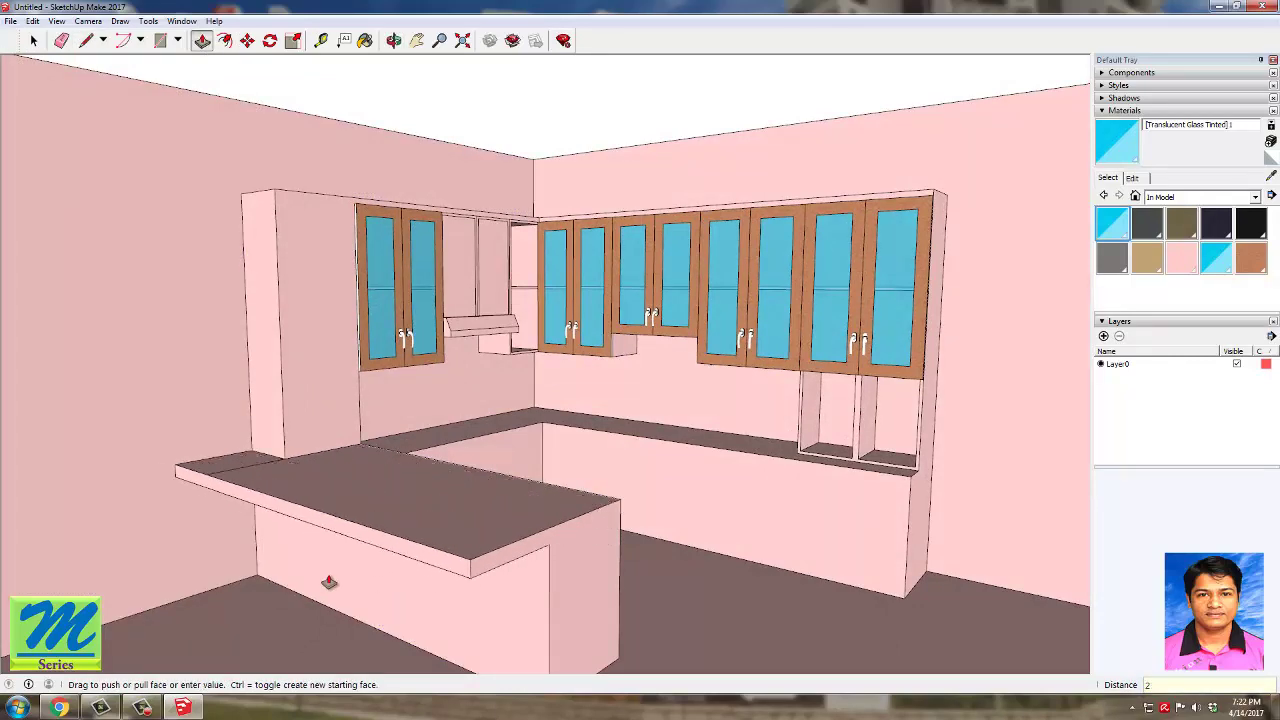
pyautogui.press('Return')
pyautogui.moveTo(614, 491); pyautogui.dragTo(263, 495, button='middle')
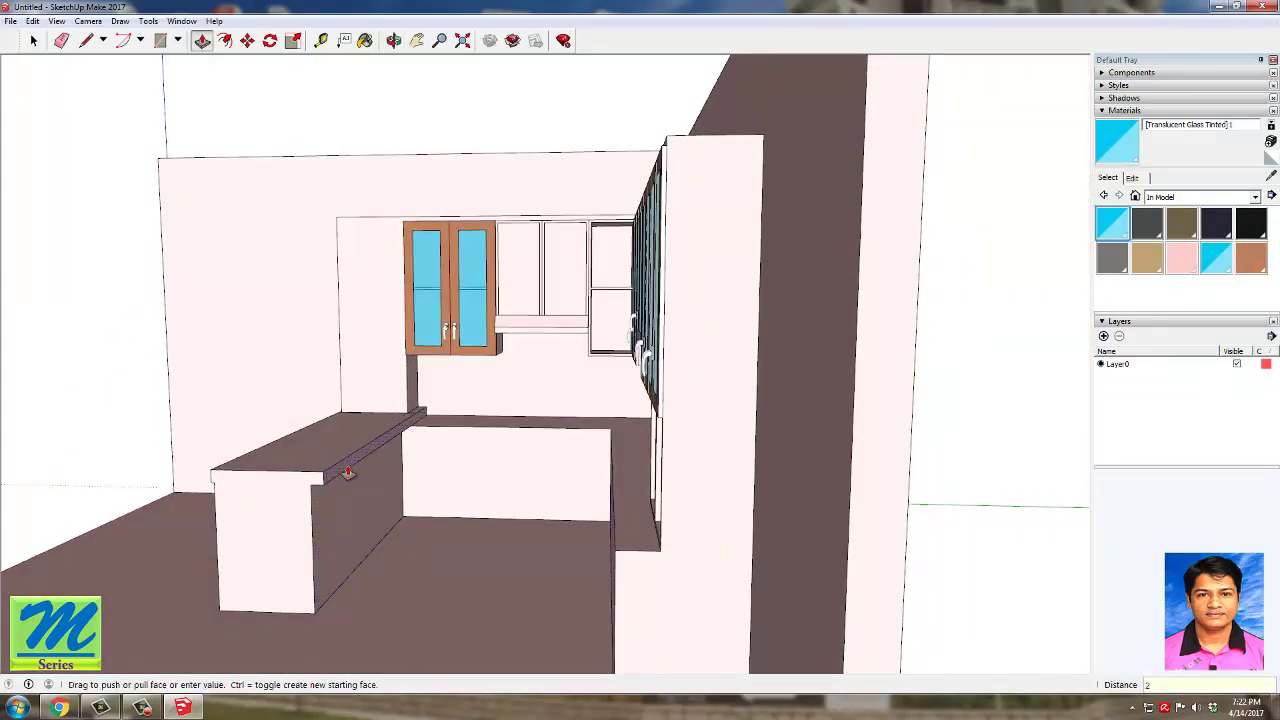
pyautogui.moveTo(350, 470); pyautogui.dragTo(560, 520, button='middle')
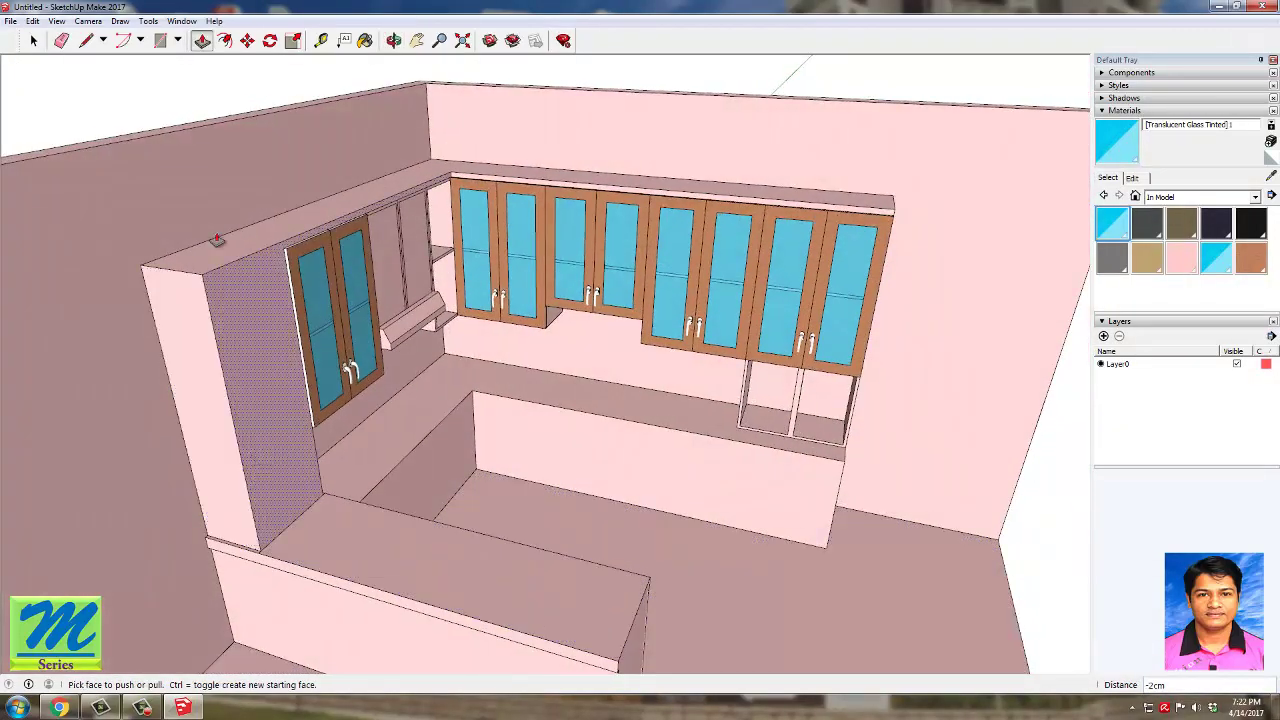
pyautogui.click(86, 41)
pyautogui.moveTo(214, 320); pyautogui.dragTo(229, 258, button='middle')
pyautogui.scroll(-4, 229, 258)
pyautogui.scroll(5, 381, 497)
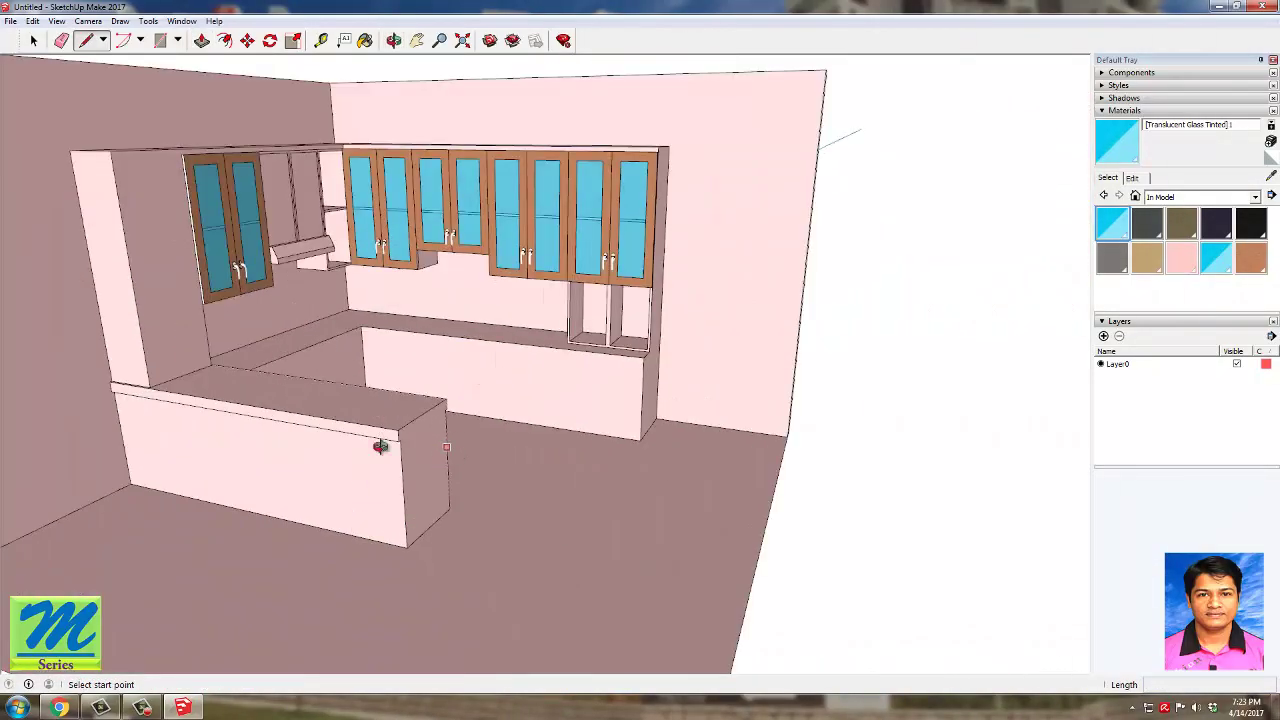
pyautogui.click(309, 405)
pyautogui.press('space')
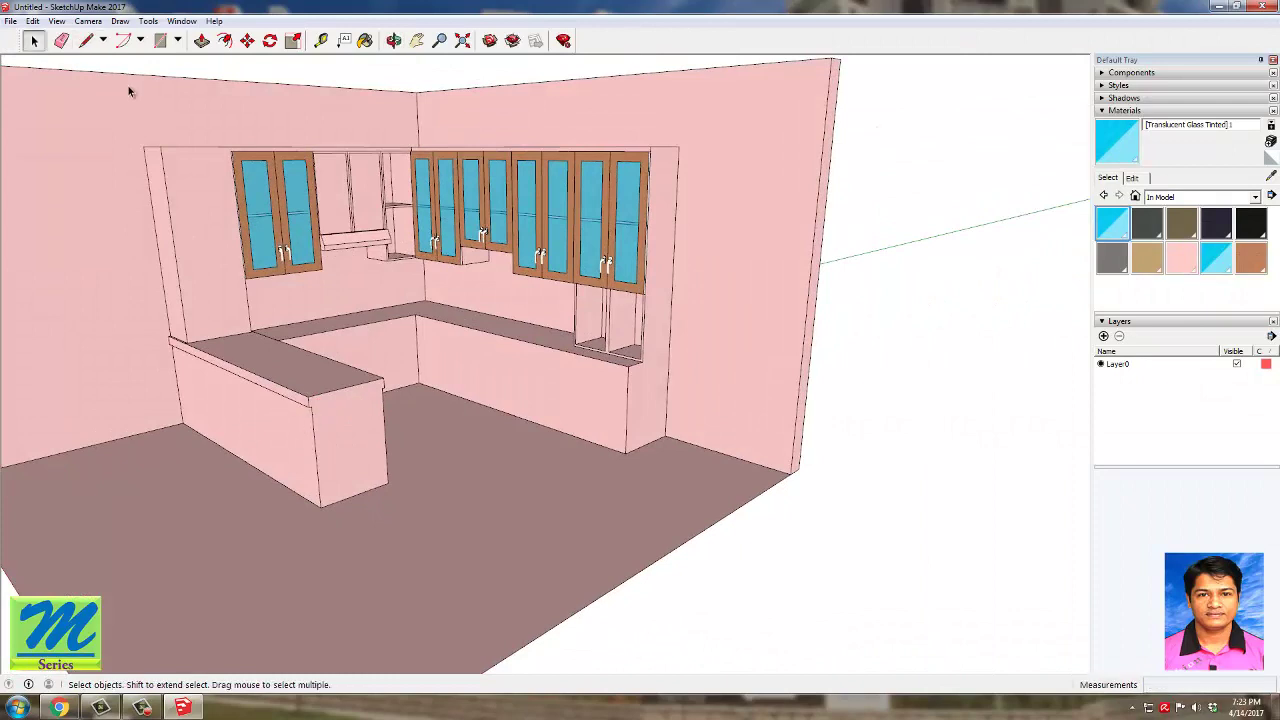
# Step: Draw a line across the peninsula's end face at the height of the countertop's lower edge
pyautogui.click(86, 41)
pyautogui.scroll(4, 326, 372)
pyautogui.click(299, 477)
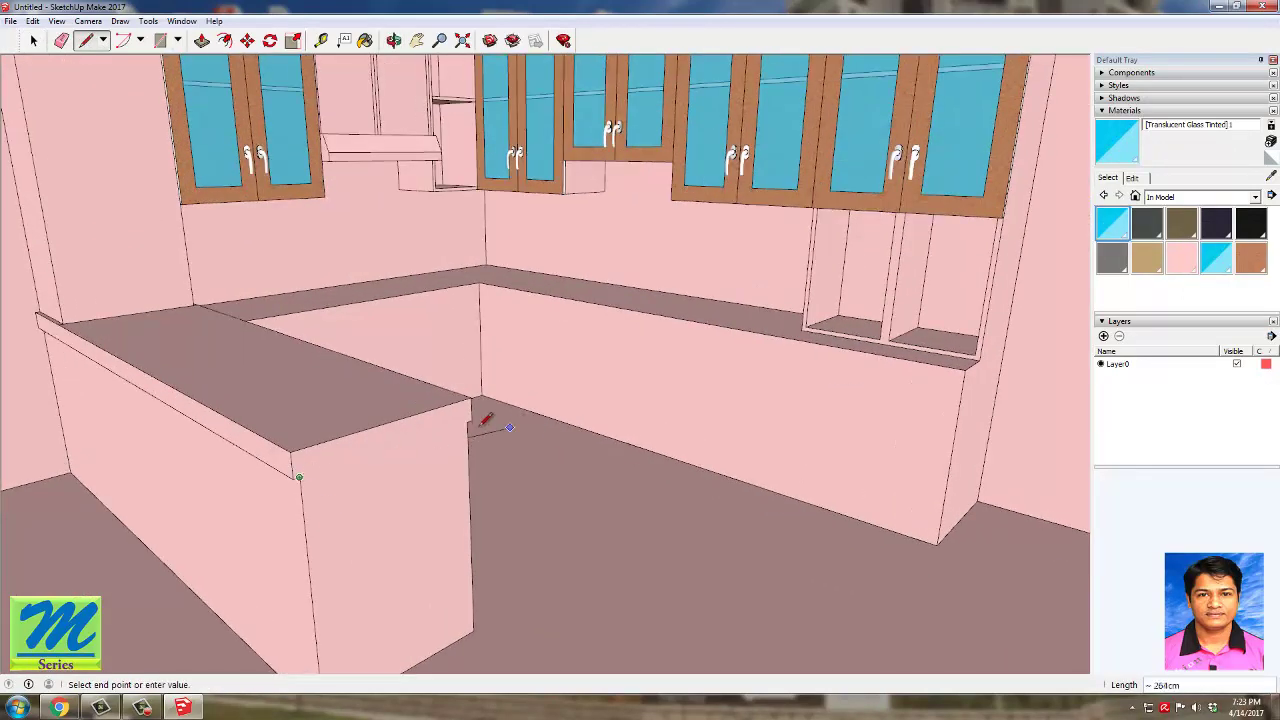
pyautogui.press('space')
# Step: Push/Pull the countertop strip on the peninsula's end face outward to form a small overhang
pyautogui.click(441, 424)
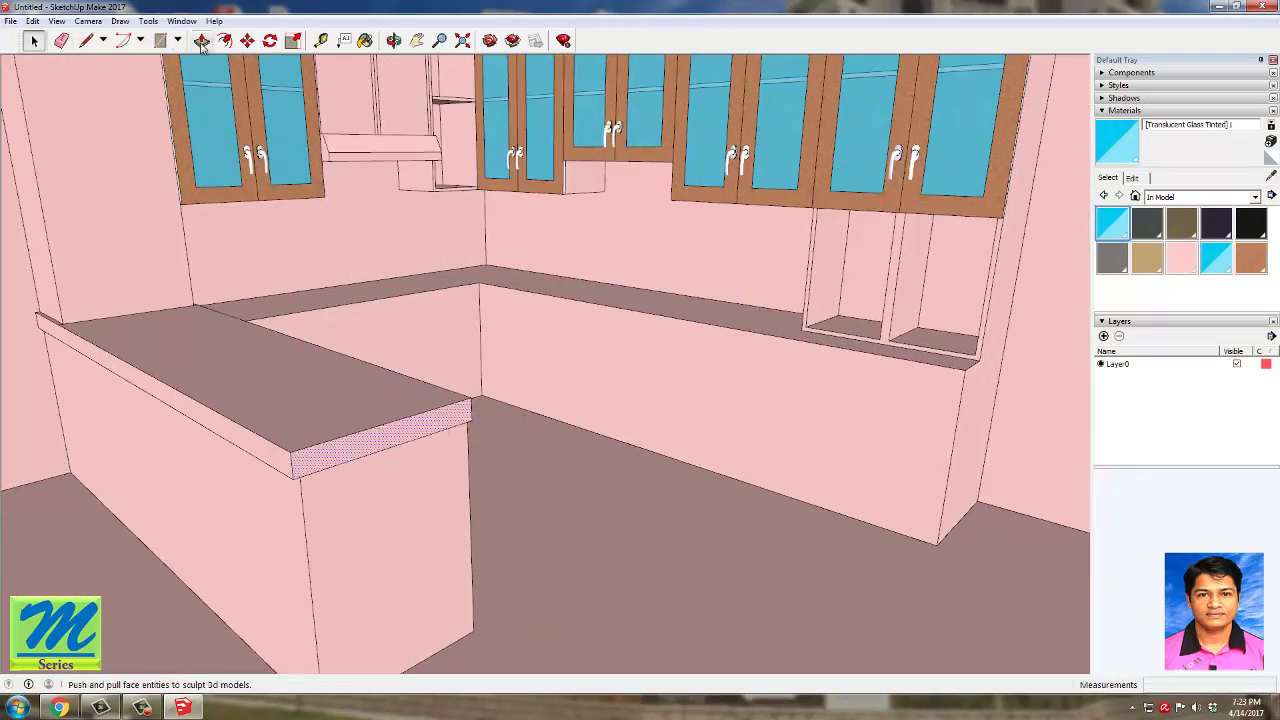
pyautogui.click(374, 456)
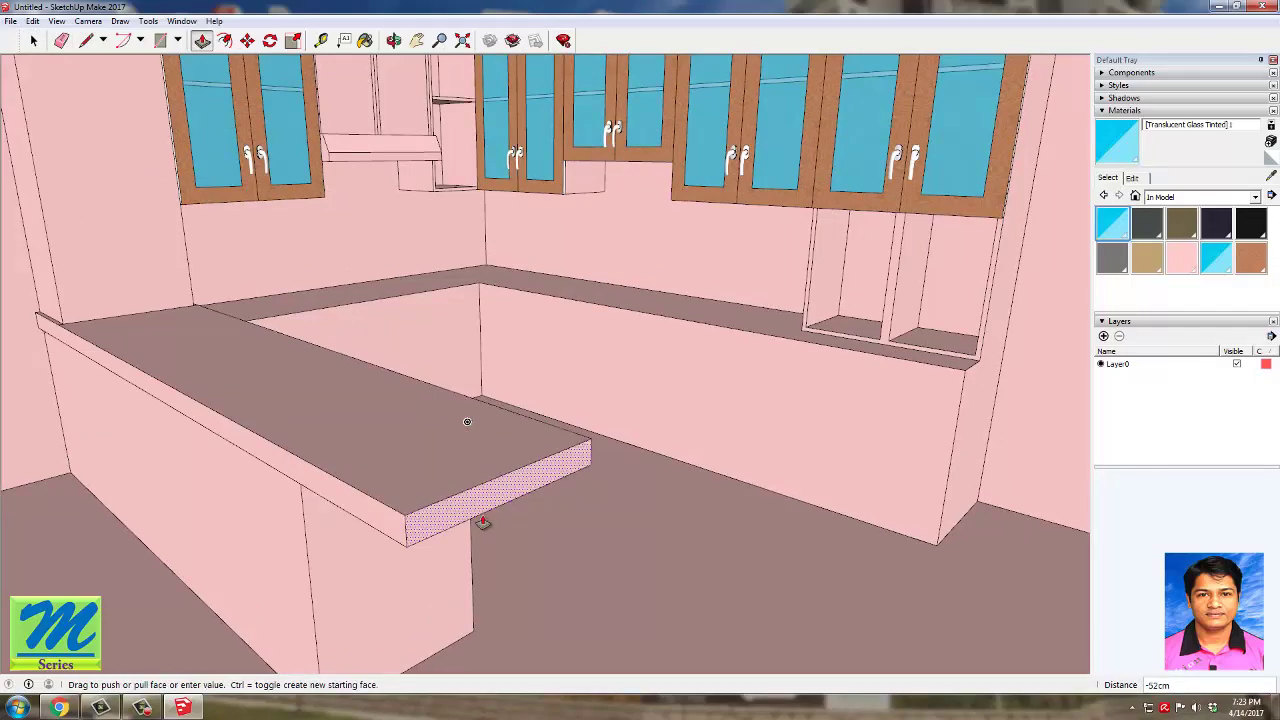
pyautogui.press('space')
pyautogui.click(561, 495)
# Step: Copy the glass door nearest the range hood on the back wall and paste it at the open corner shelf unit
pyautogui.scroll(-5, 424, 380)
pyautogui.moveTo(384, 405); pyautogui.dragTo(366, 520, button='middle')
pyautogui.scroll(5, 354, 178)
pyautogui.moveTo(545, 364); pyautogui.dragTo(449, 191, button='middle')
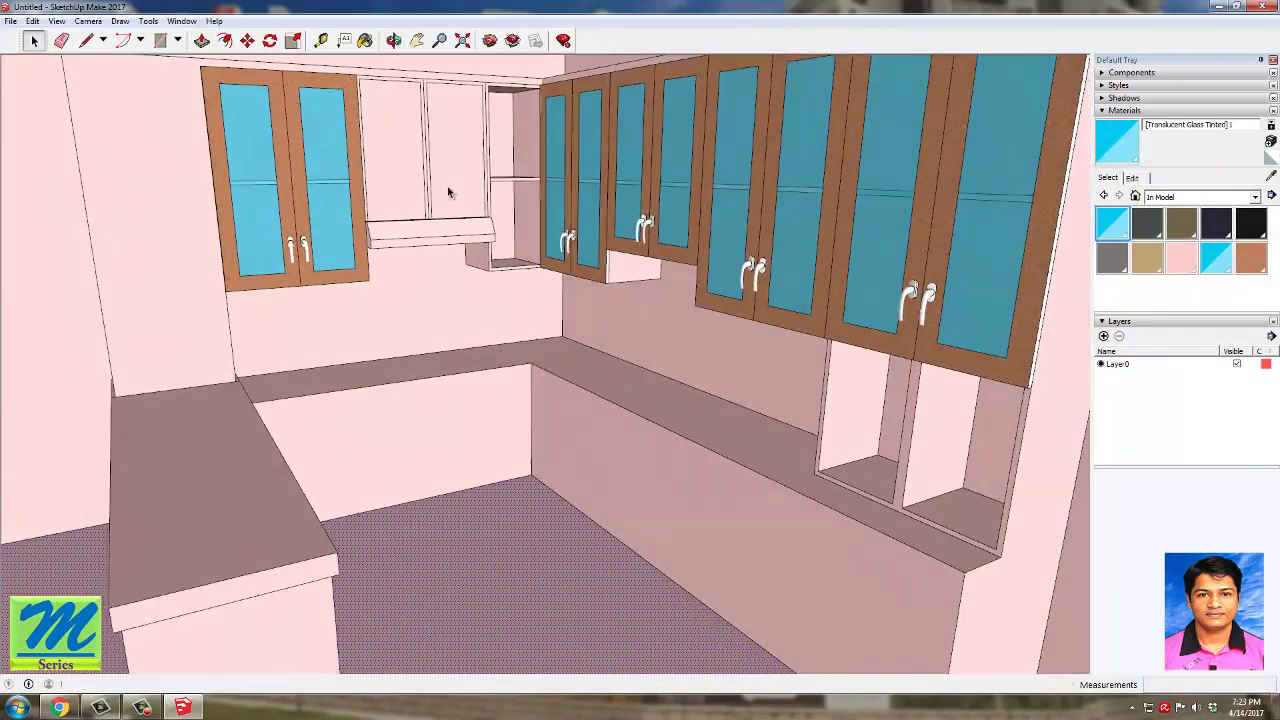
pyautogui.scroll(-3, 470, 200)
pyautogui.moveTo(535, 236); pyautogui.dragTo(439, 230, button='middle')
pyautogui.click(419, 238)
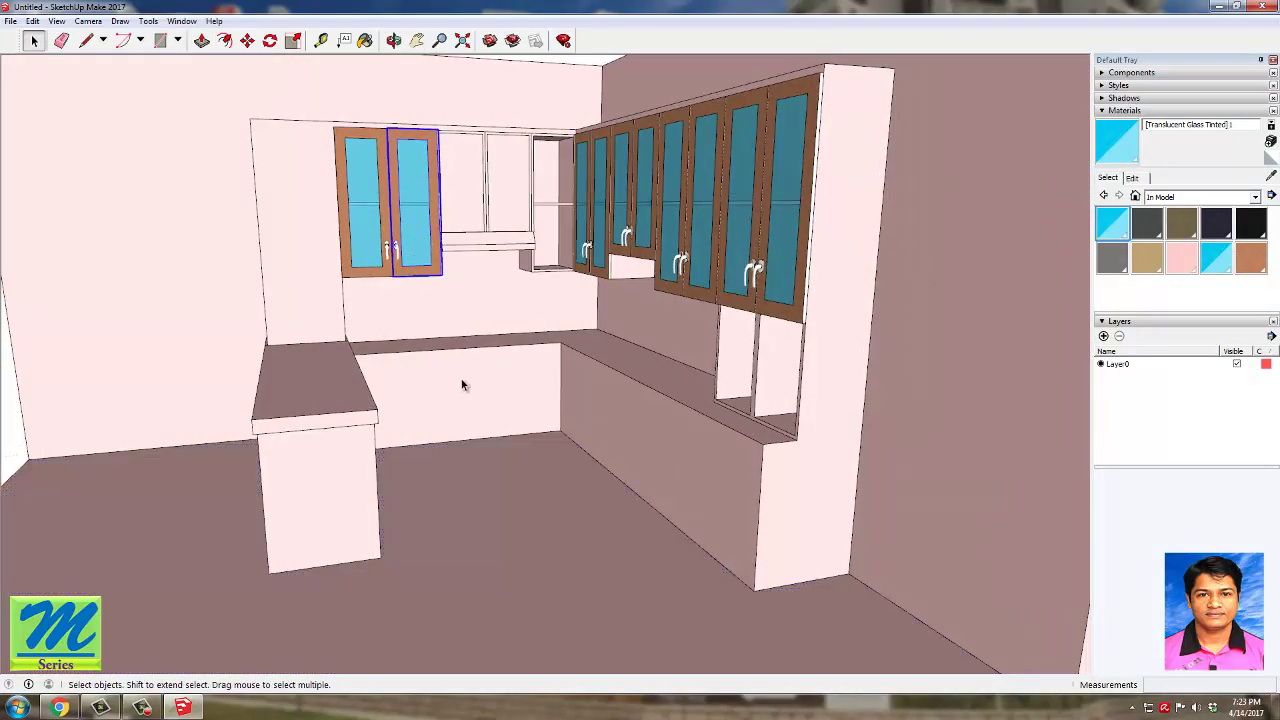
pyautogui.hotkey('ctrl', 'c')
pyautogui.hotkey('ctrl', 'v')
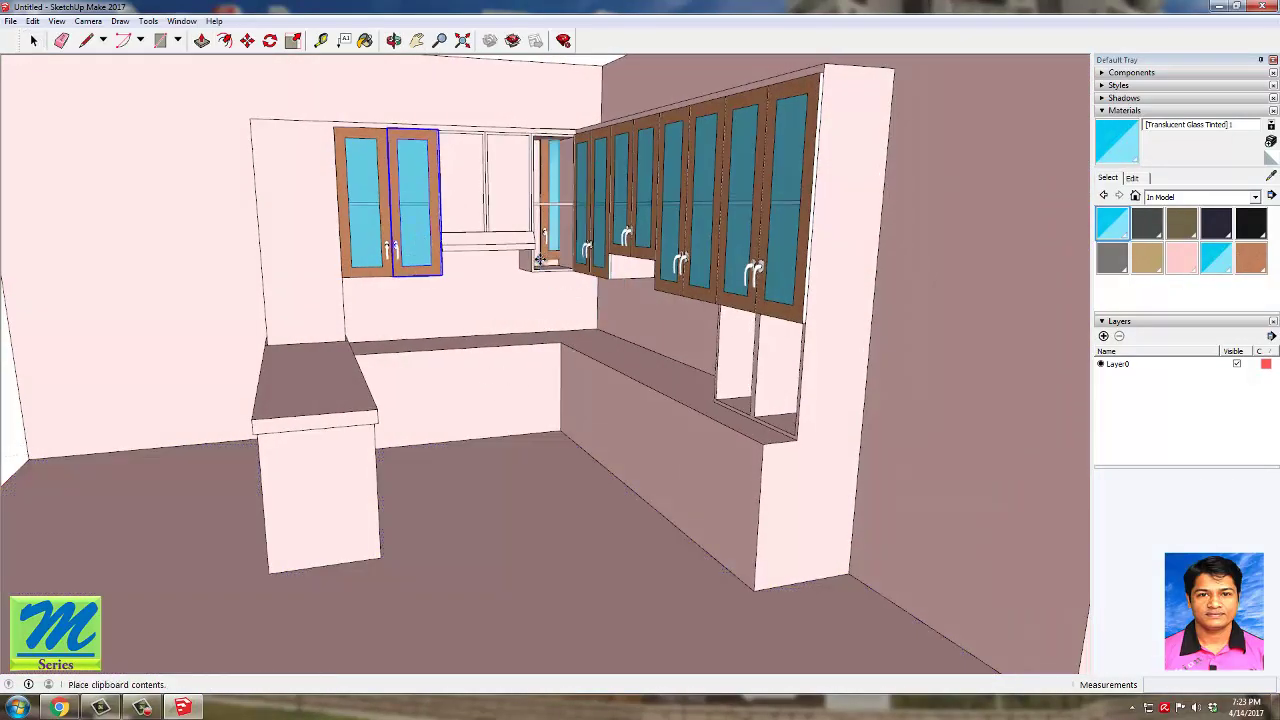
pyautogui.click(535, 270)
# Step: Move the pasted door by its lower corner onto the corner shelf unit's lower front corner
pyautogui.scroll(8, 475, 347)
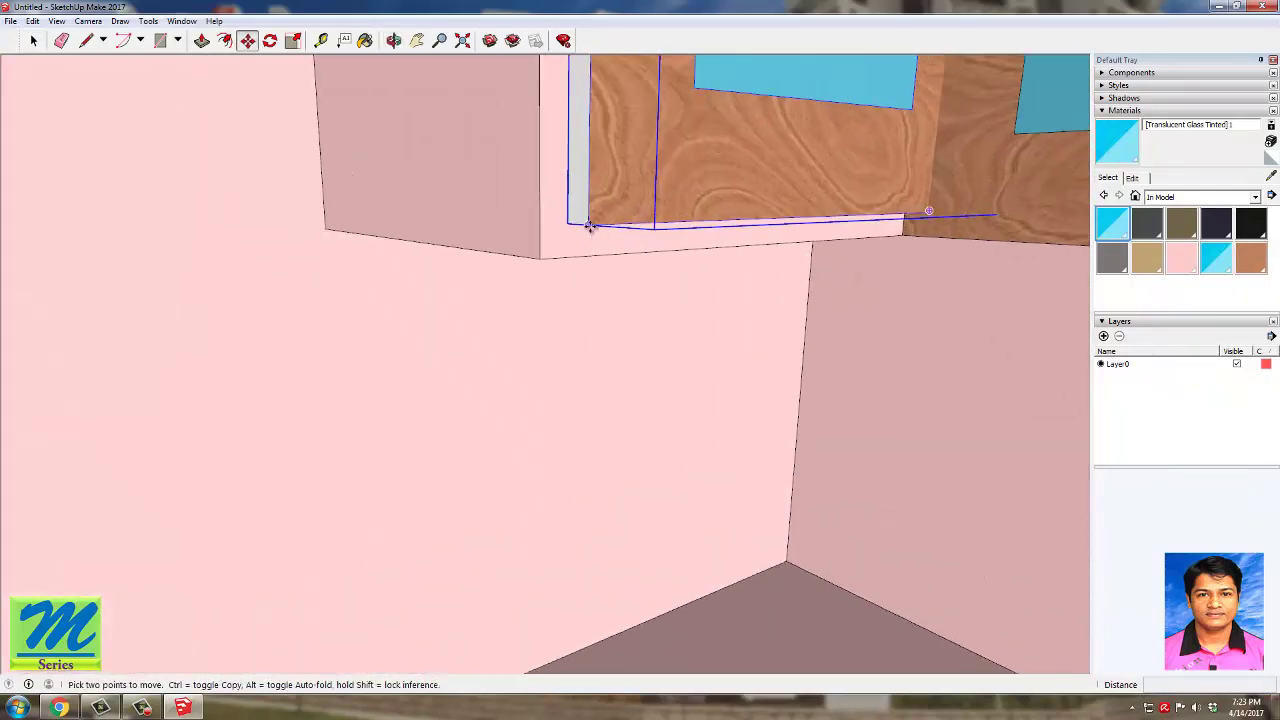
pyautogui.click(590, 226)
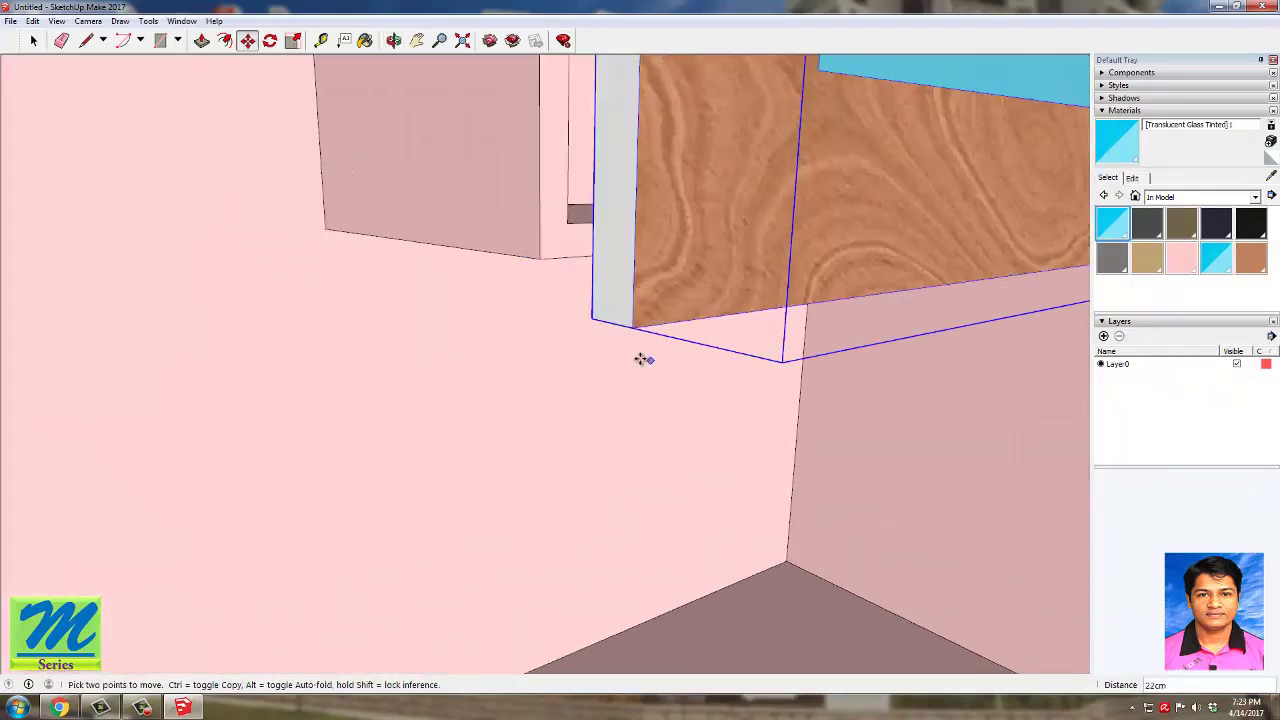
pyautogui.moveTo(600, 333); pyautogui.dragTo(677, 329, button='middle')
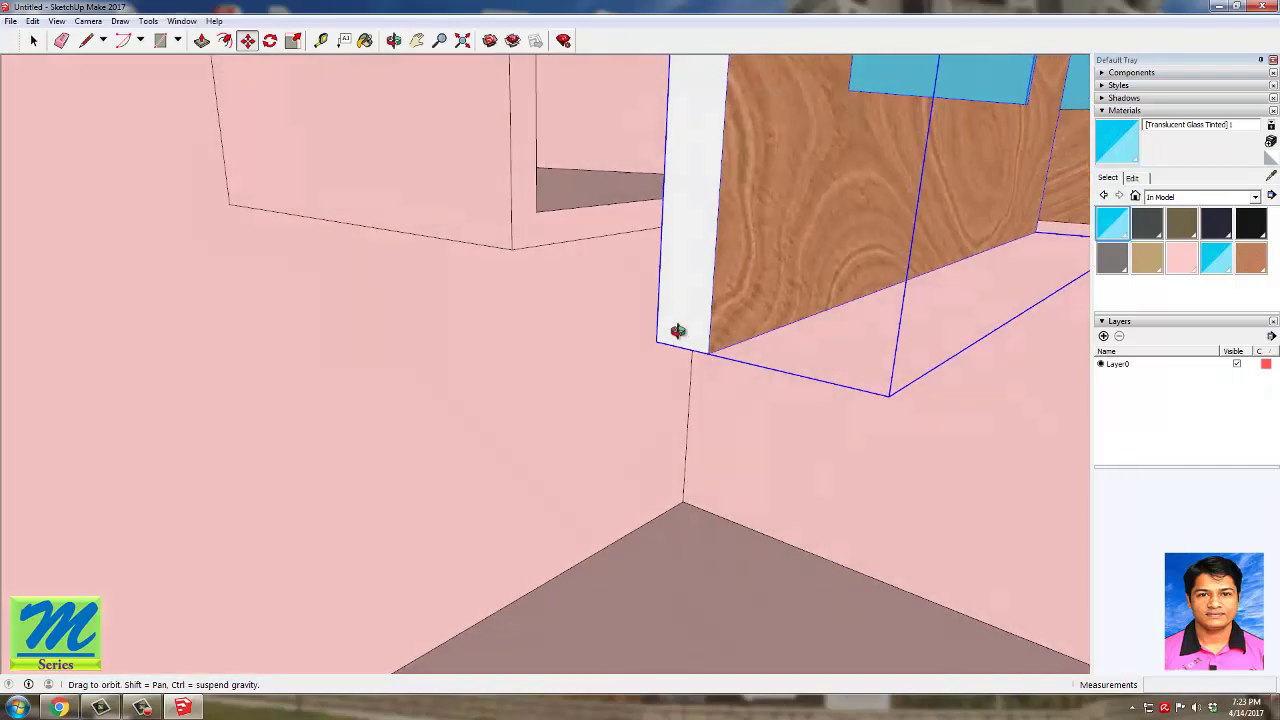
pyautogui.click(513, 250)
pyautogui.press('space')
pyautogui.scroll(-5, 445, 446)
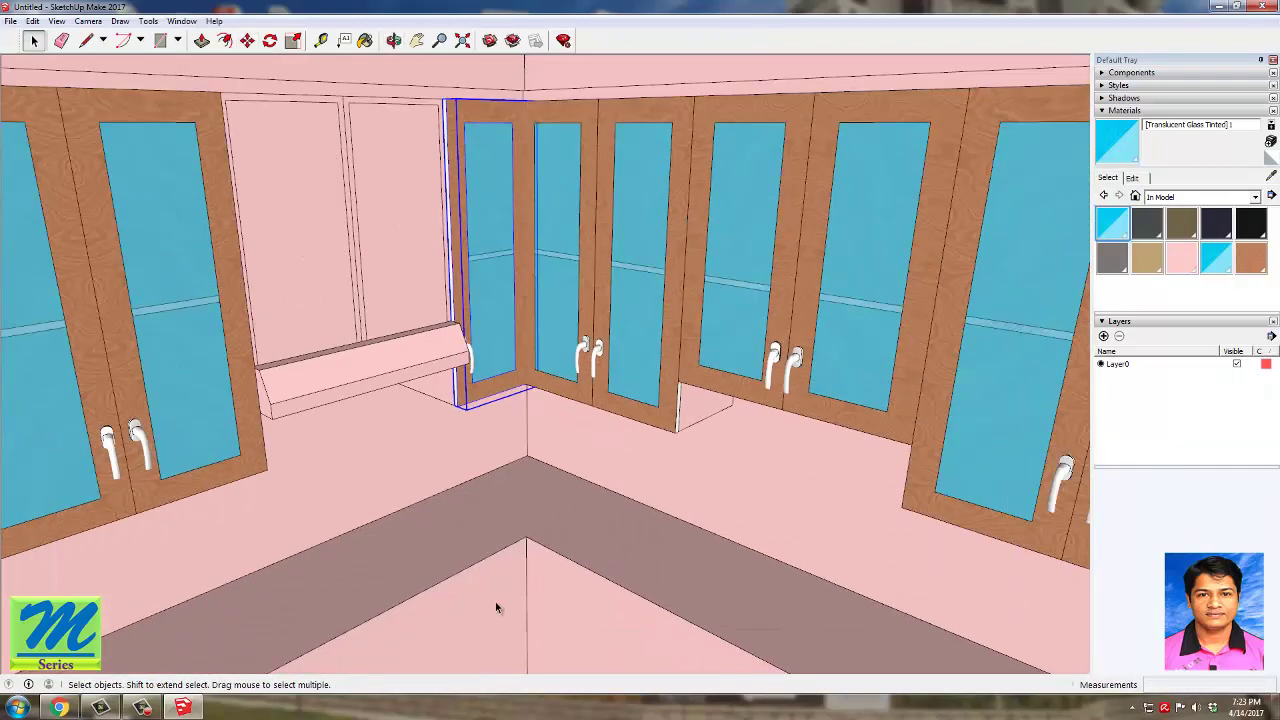
# Step: Examine the fitted glass doors, range hood area and countertops from several sides of the kitchen
pyautogui.click(498, 605)
pyautogui.scroll(-4, 509, 408)
pyautogui.moveTo(510, 408); pyautogui.dragTo(631, 154, button='middle')
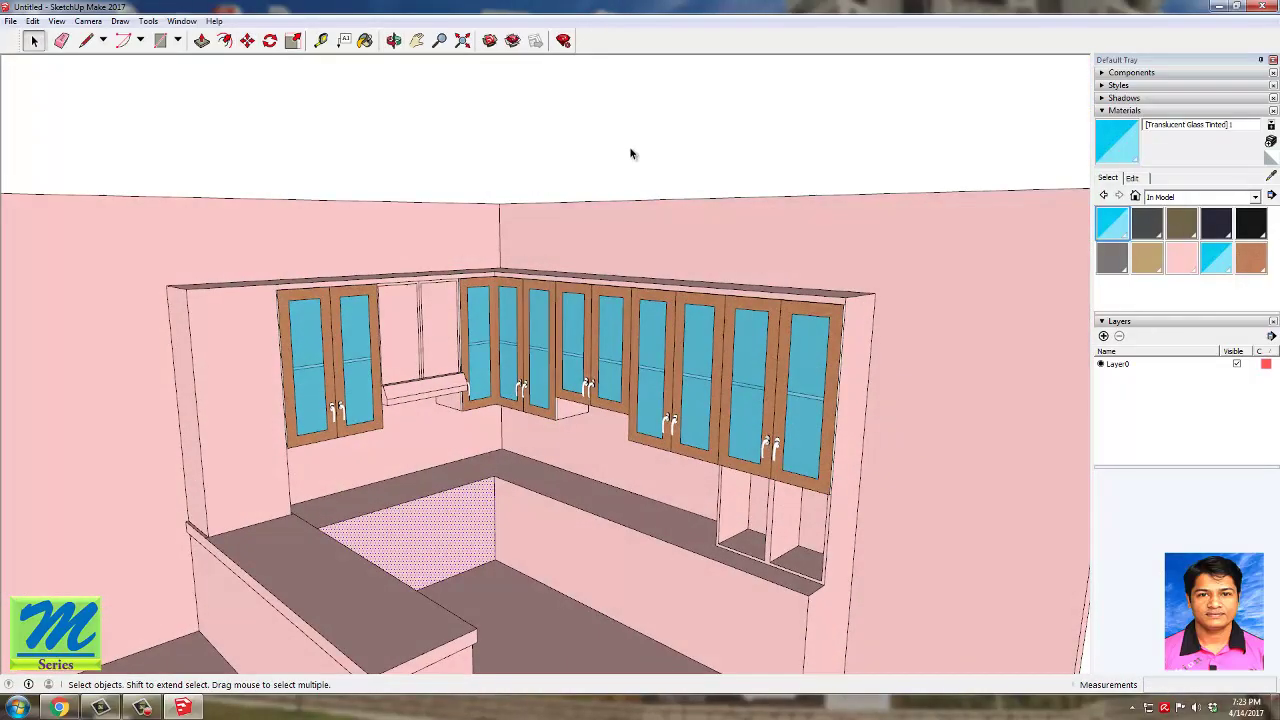
pyautogui.scroll(5, 510, 320)
pyautogui.moveTo(510, 320); pyautogui.dragTo(454, 486, button='middle')
pyautogui.scroll(-5, 531, 317)
pyautogui.moveTo(552, 491); pyautogui.dragTo(449, 471, button='middle')
pyautogui.click(434, 366)
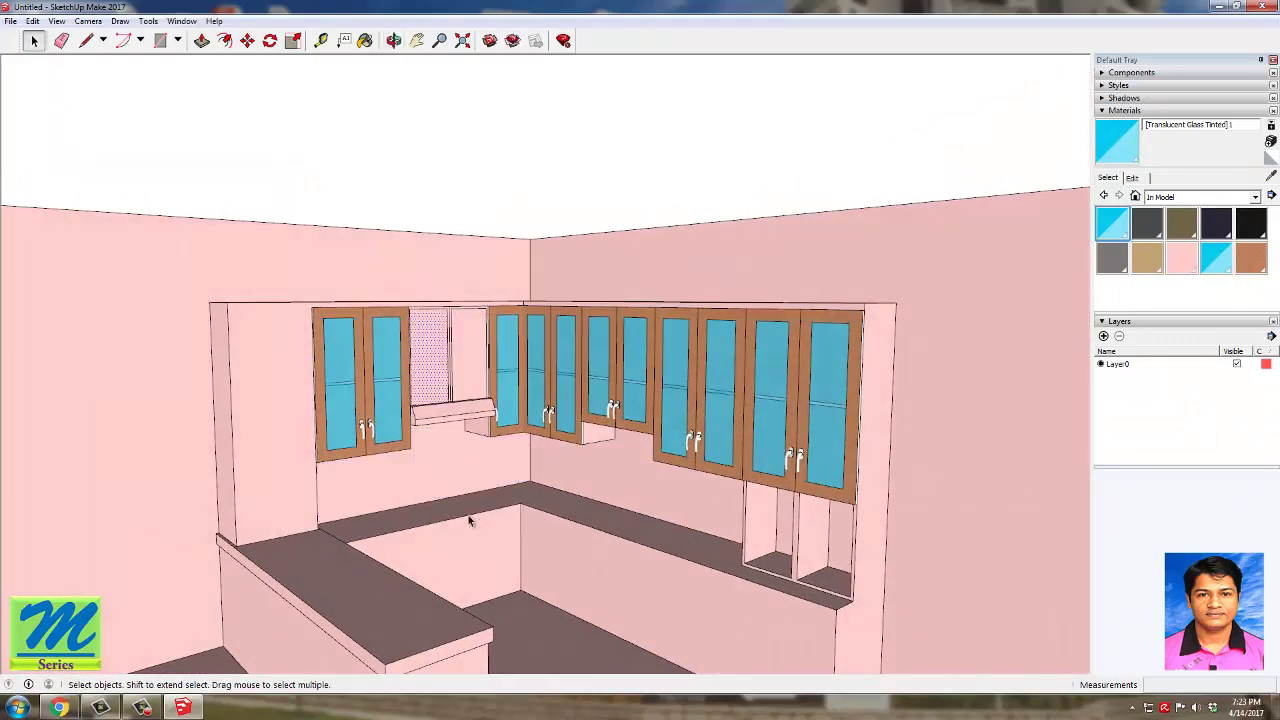
pyautogui.click(279, 466)
pyautogui.moveTo(279, 466); pyautogui.dragTo(390, 592, button='middle')
pyautogui.scroll(3, 316, 446)
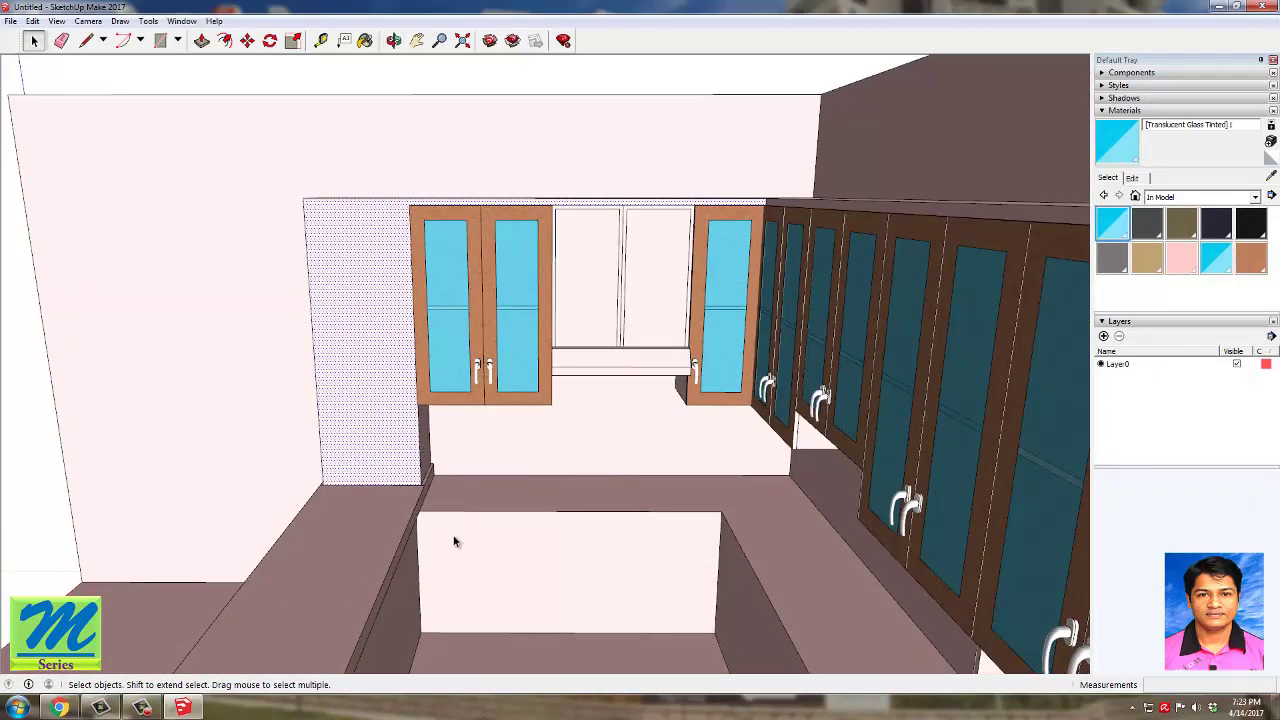
# Step: Erase the short stray edge between the tall panel's inner lower corner and the peninsula countertop's edge
pyautogui.scroll(5, 454, 541)
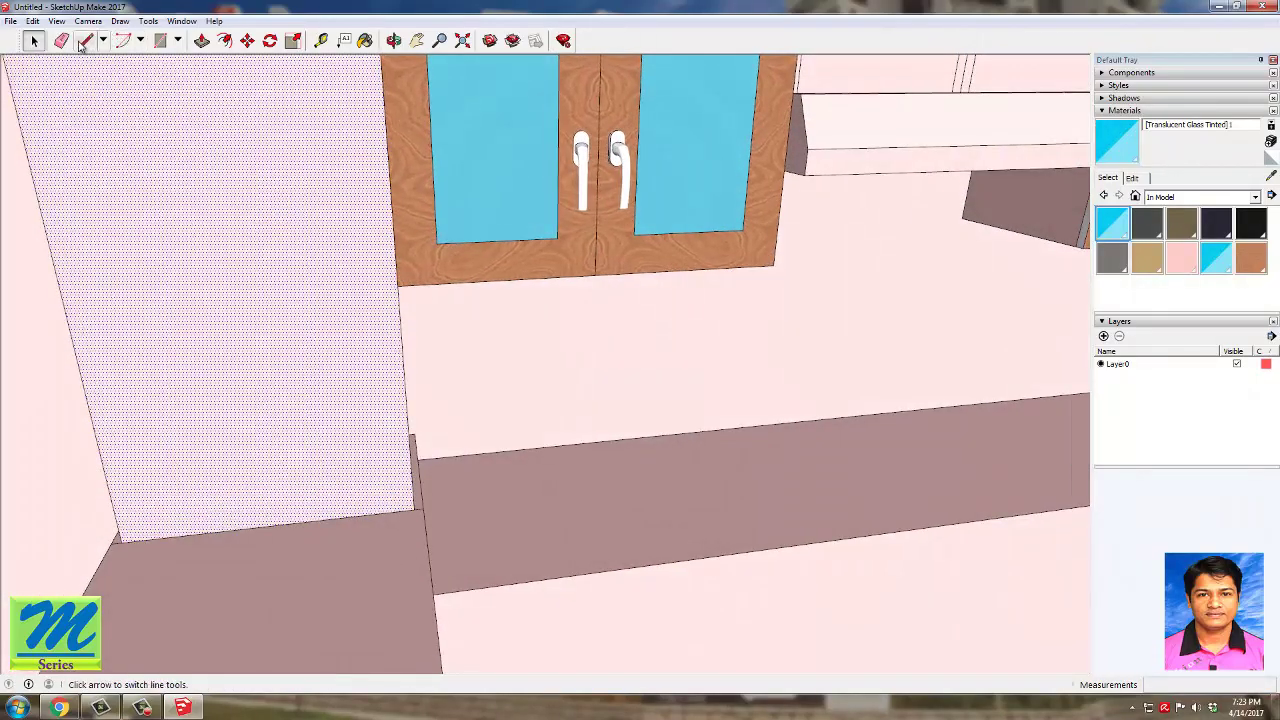
pyautogui.click(61, 40)
pyautogui.scroll(4, 343, 457)
pyautogui.click(457, 499)
# Step: Try to erase the matching short edge at the tall panel's outer lower corner, and undo the erasure
pyautogui.scroll(-5, 702, 448)
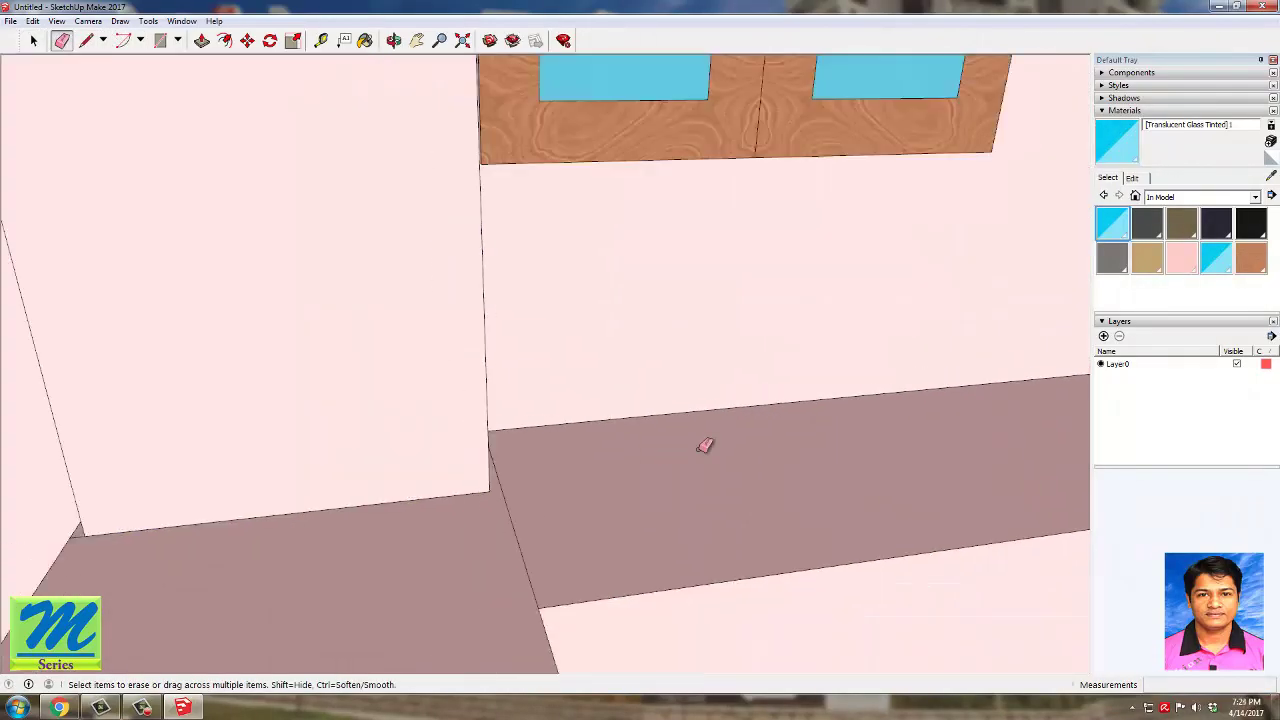
pyautogui.moveTo(326, 528); pyautogui.dragTo(414, 519, button='middle')
pyautogui.scroll(5, 460, 527)
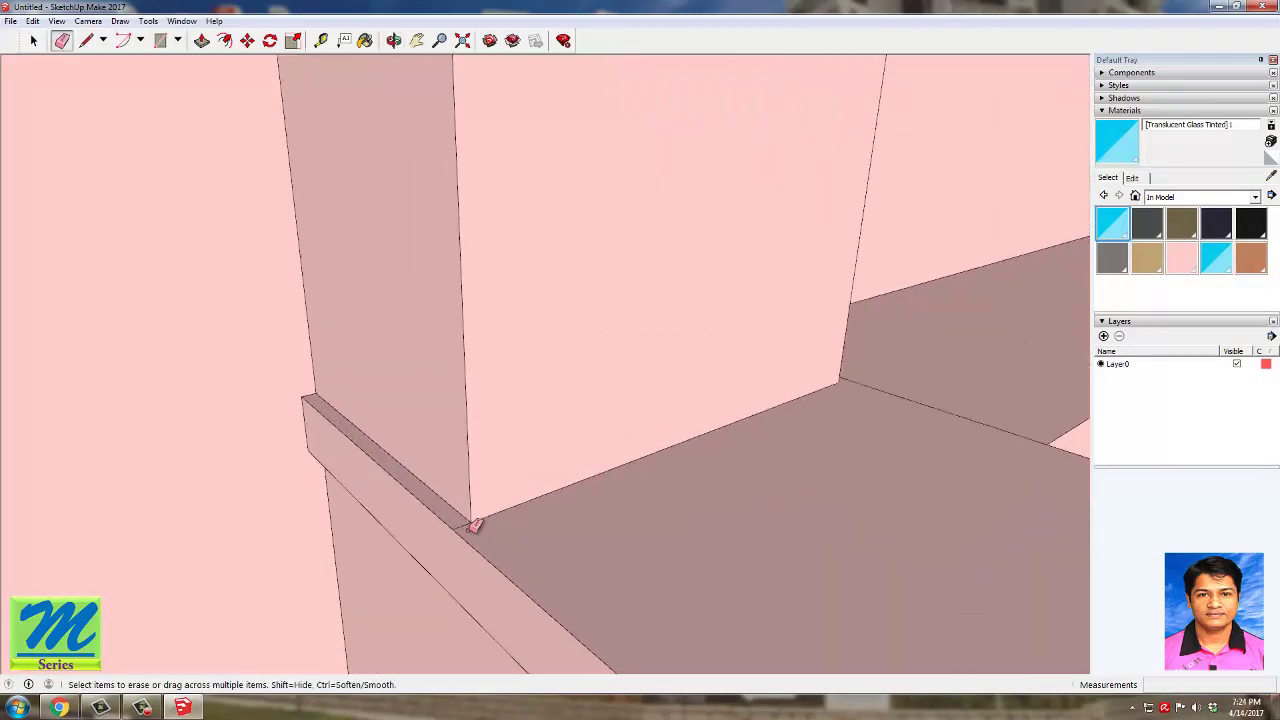
pyautogui.click(441, 519)
pyautogui.click(33, 20)
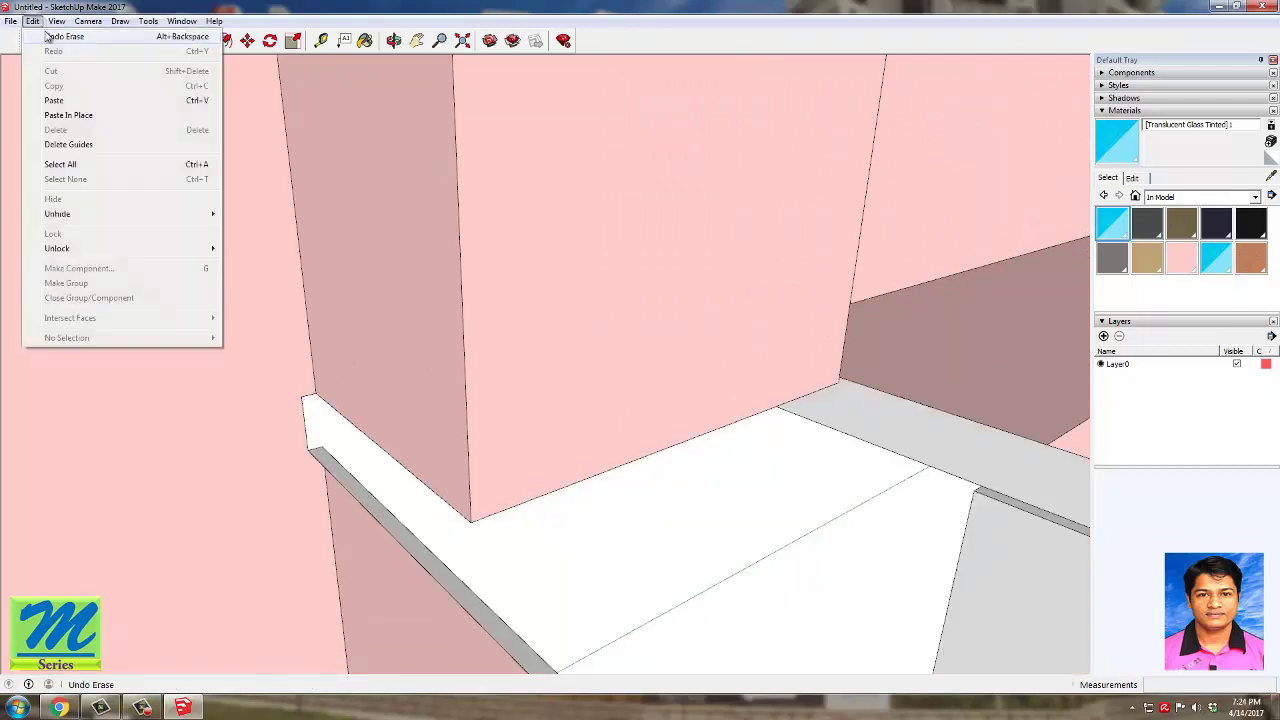
pyautogui.click(45, 36)
# Step: Place two vertical guides 80 cm apart on the back wall below the range hood, aligned with the adjoining cabinets' inner sides
pyautogui.scroll(1, 460, 505)
pyautogui.scroll(-6, 229, 229)
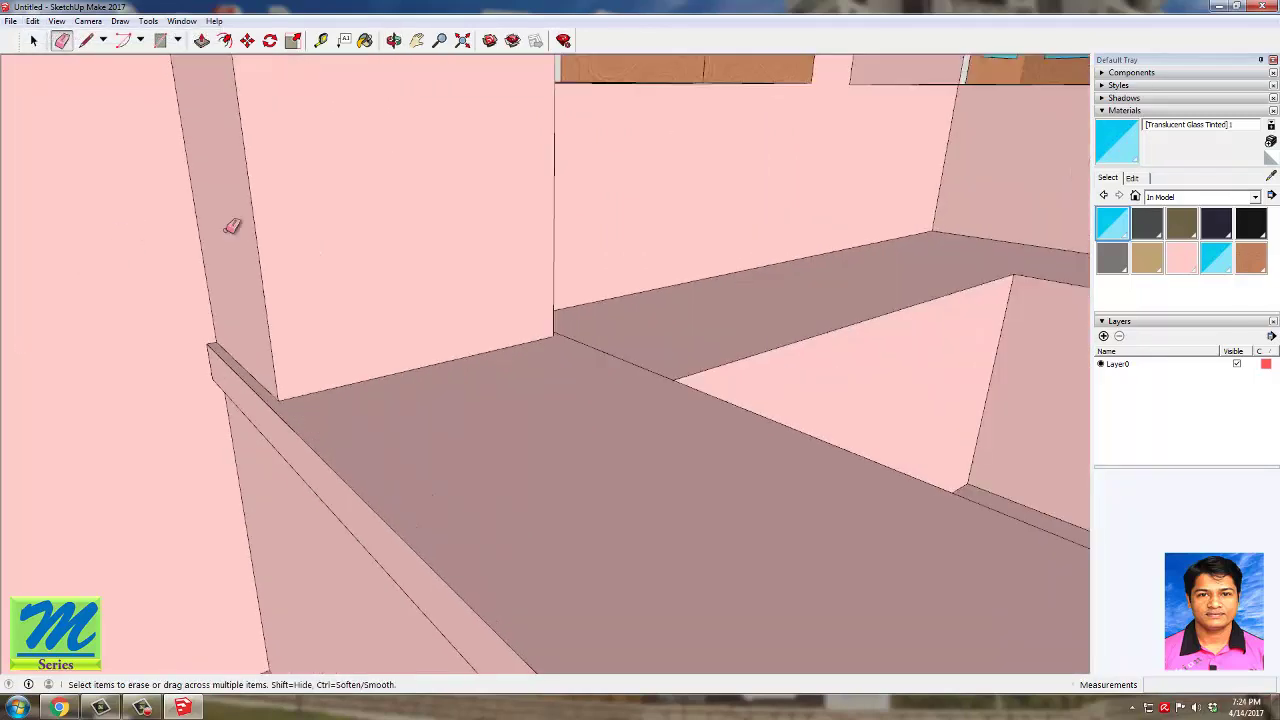
pyautogui.moveTo(257, 249); pyautogui.dragTo(479, 373, button='middle')
pyautogui.scroll(3, 479, 373)
pyautogui.scroll(-5, 220, 302)
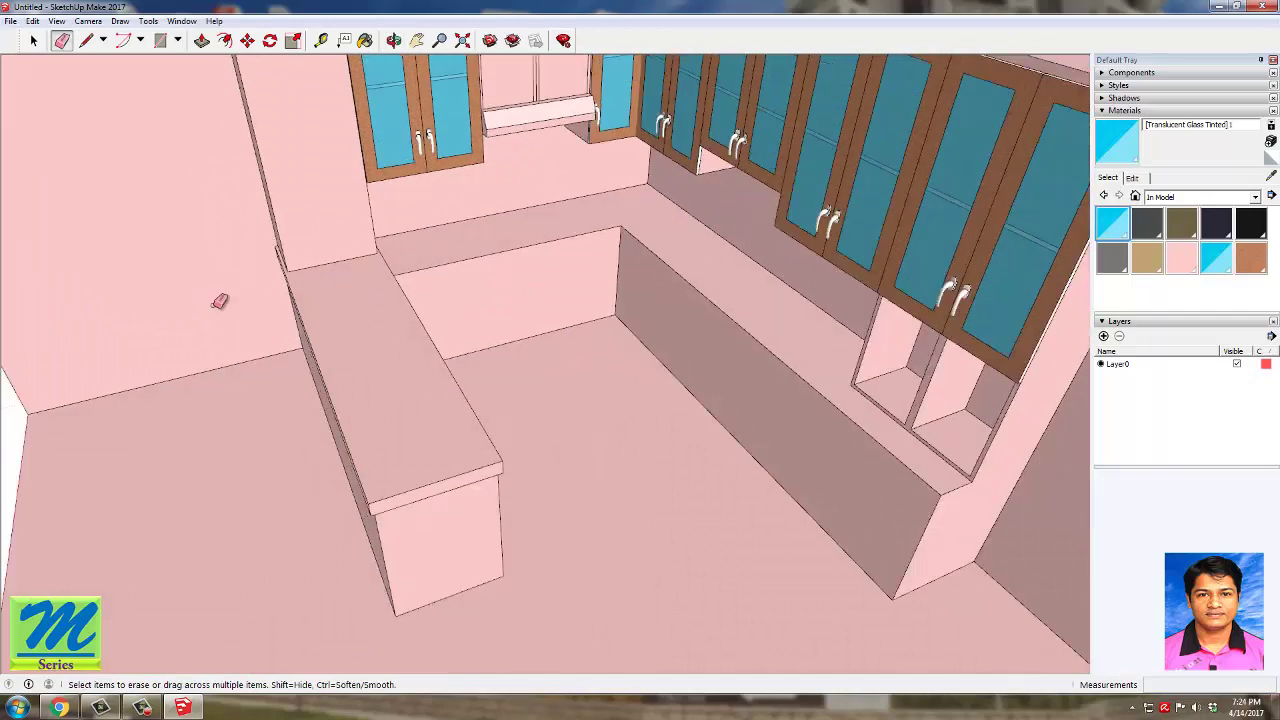
pyautogui.moveTo(220, 302); pyautogui.dragTo(547, 284, button='middle')
pyautogui.scroll(4, 547, 284)
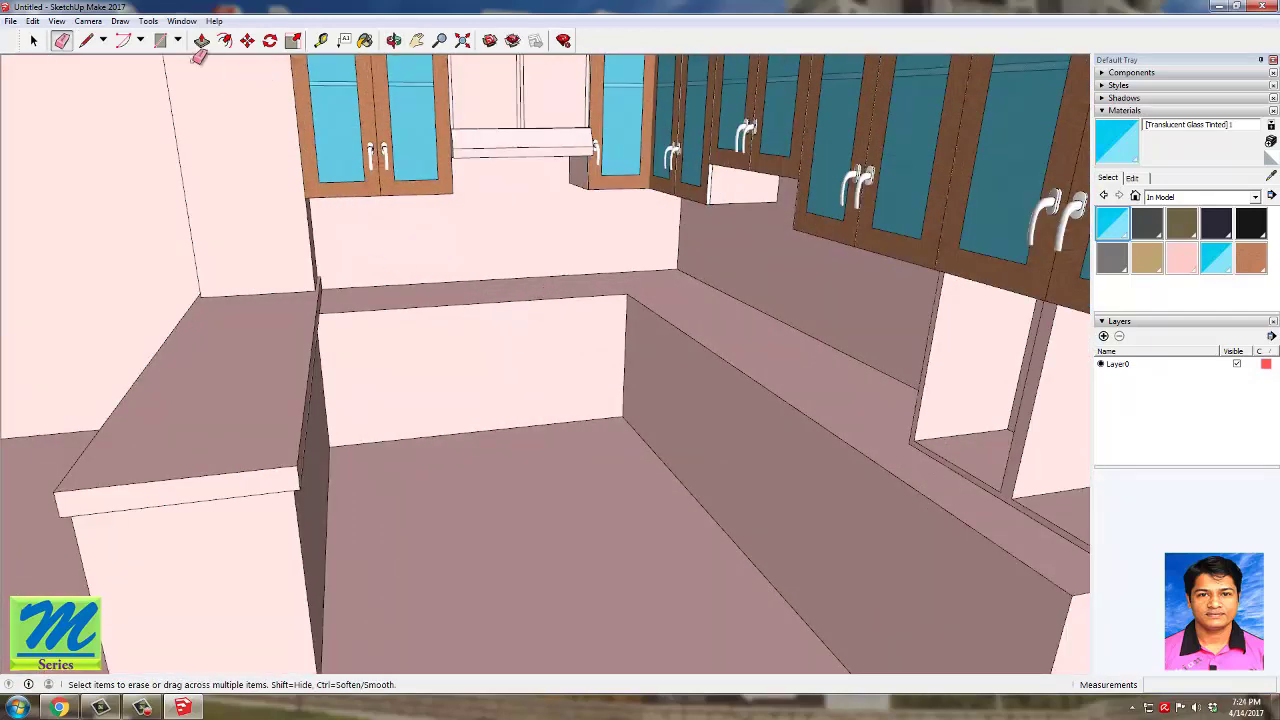
pyautogui.click(320, 40)
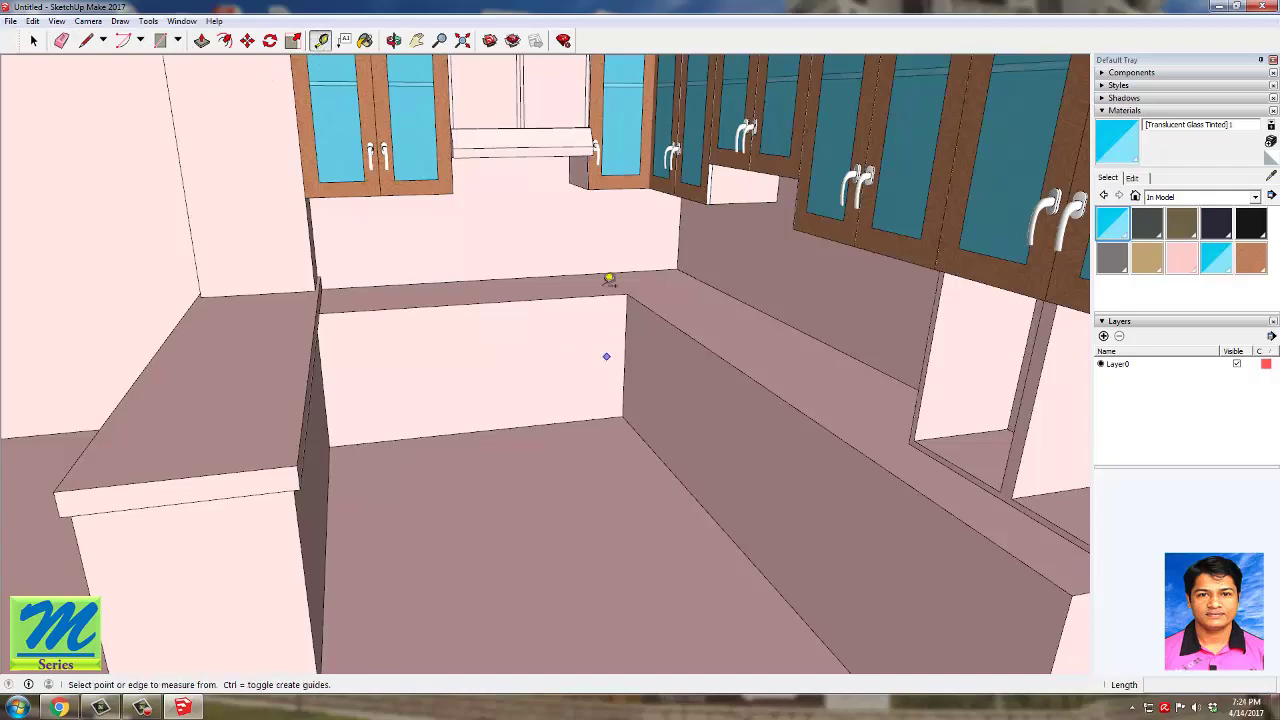
pyautogui.scroll(4, 618, 265)
pyautogui.scroll(-4, 597, 315)
pyautogui.moveTo(431, 214); pyautogui.dragTo(388, 160, button='middle')
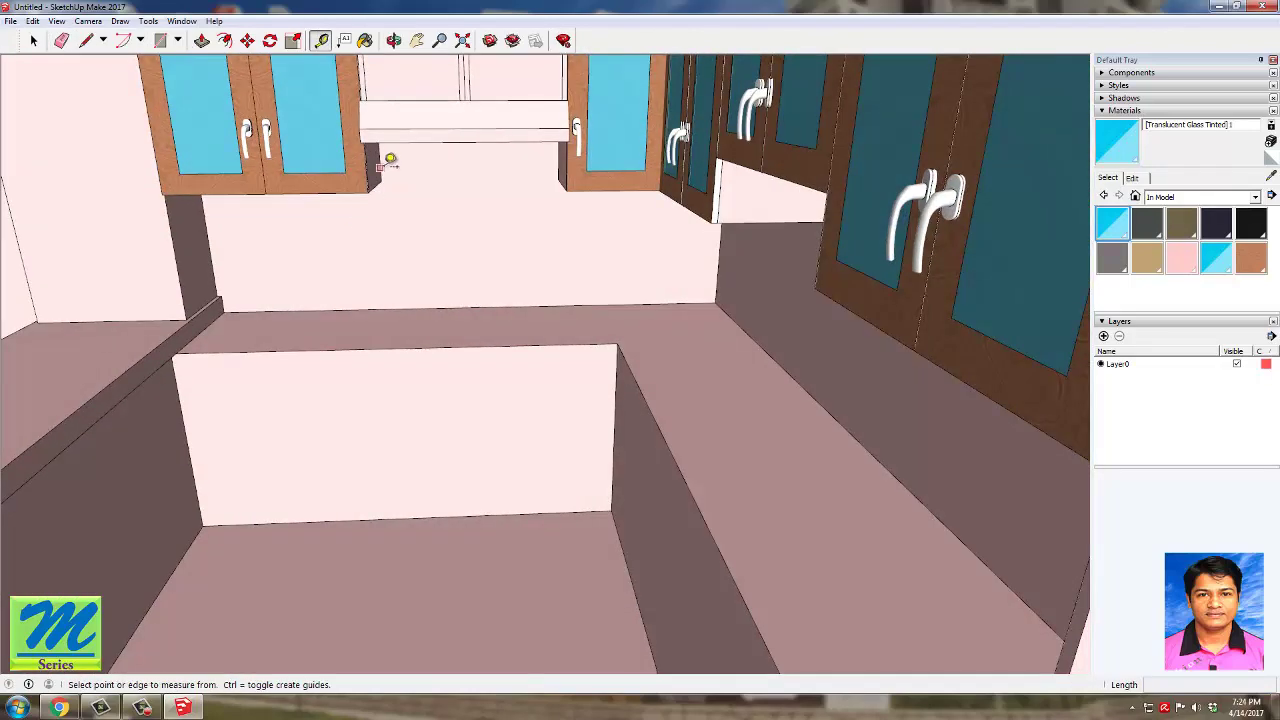
pyautogui.scroll(3, 391, 170)
pyautogui.click(372, 175)
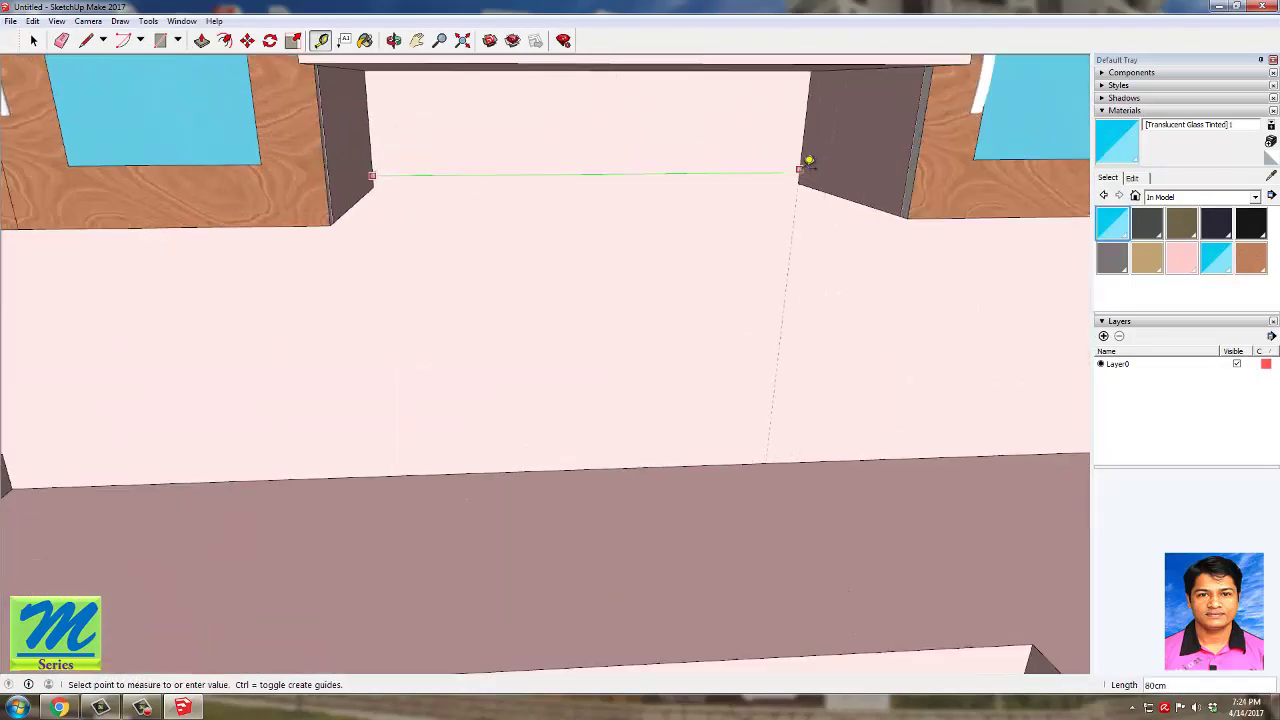
pyautogui.click(822, 185)
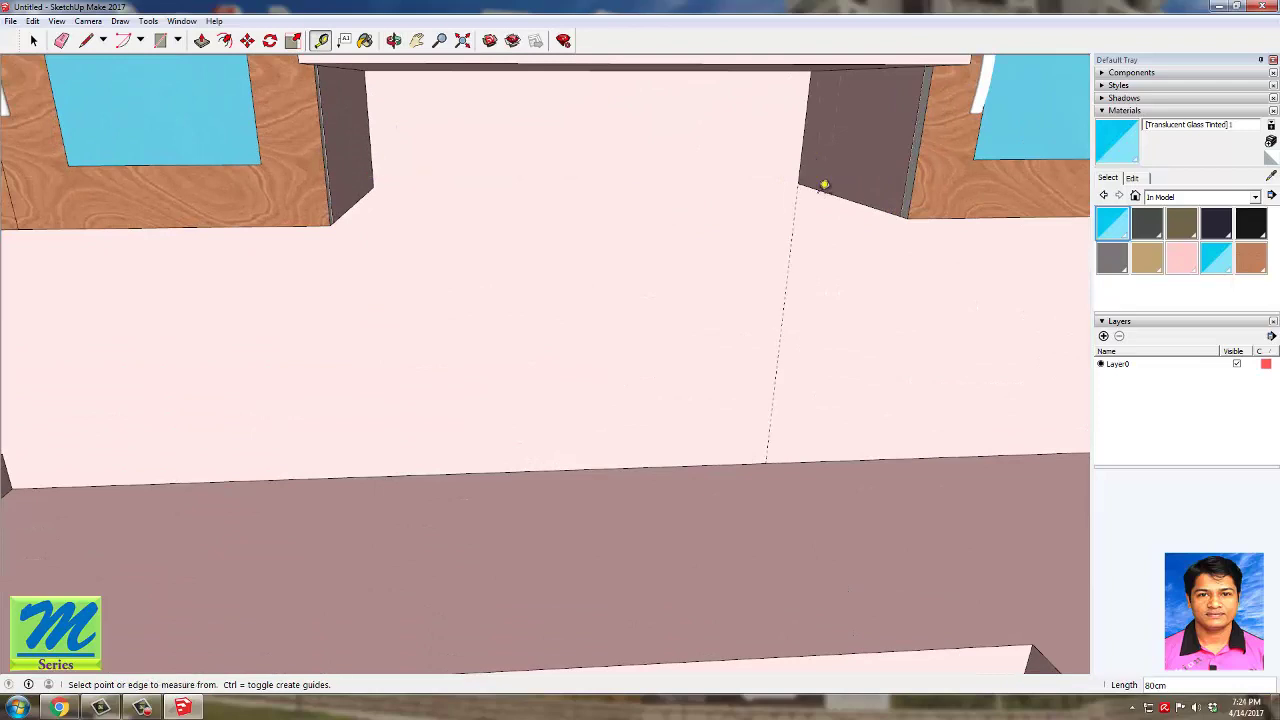
pyautogui.click(377, 177)
pyautogui.press('o')
pyautogui.moveTo(433, 467); pyautogui.dragTo(418, 465, button='middle')
pyautogui.scroll(-2, 418, 465)
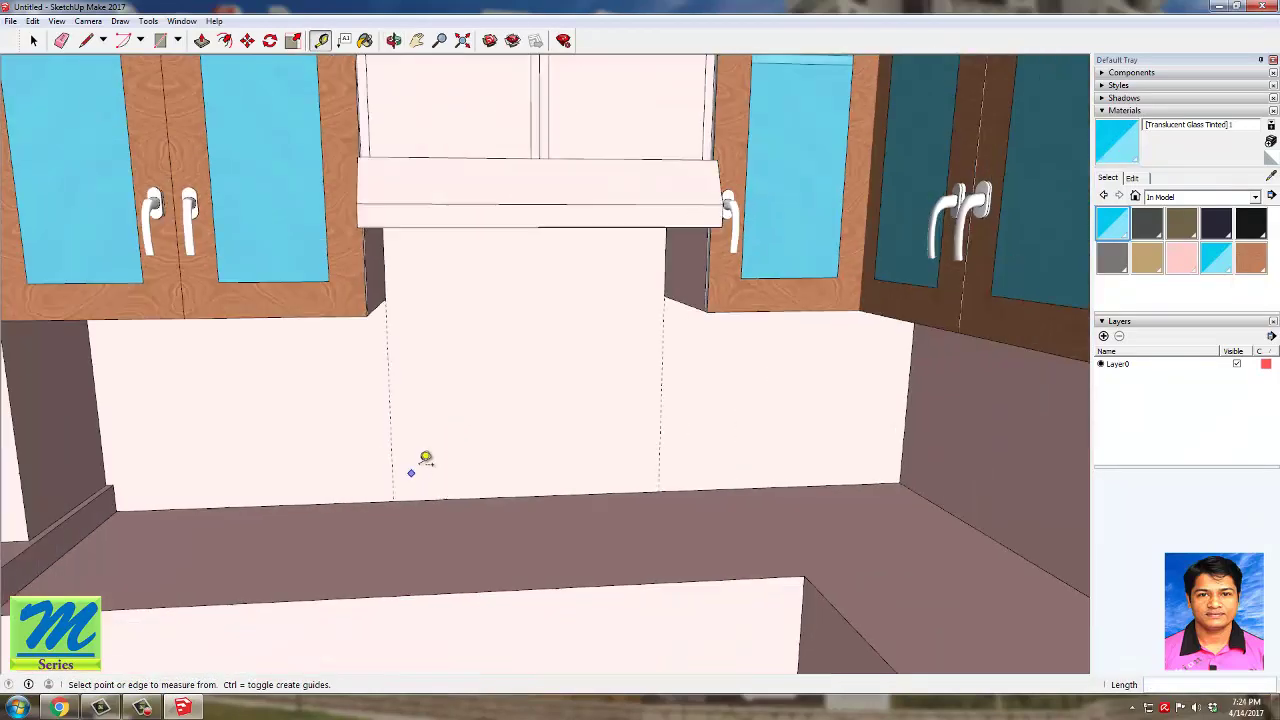
# Step: Place two guides across the back countertop, 78 cm from the peninsula edge and 80 cm apart, meeting the wall guides
pyautogui.click(103, 520)
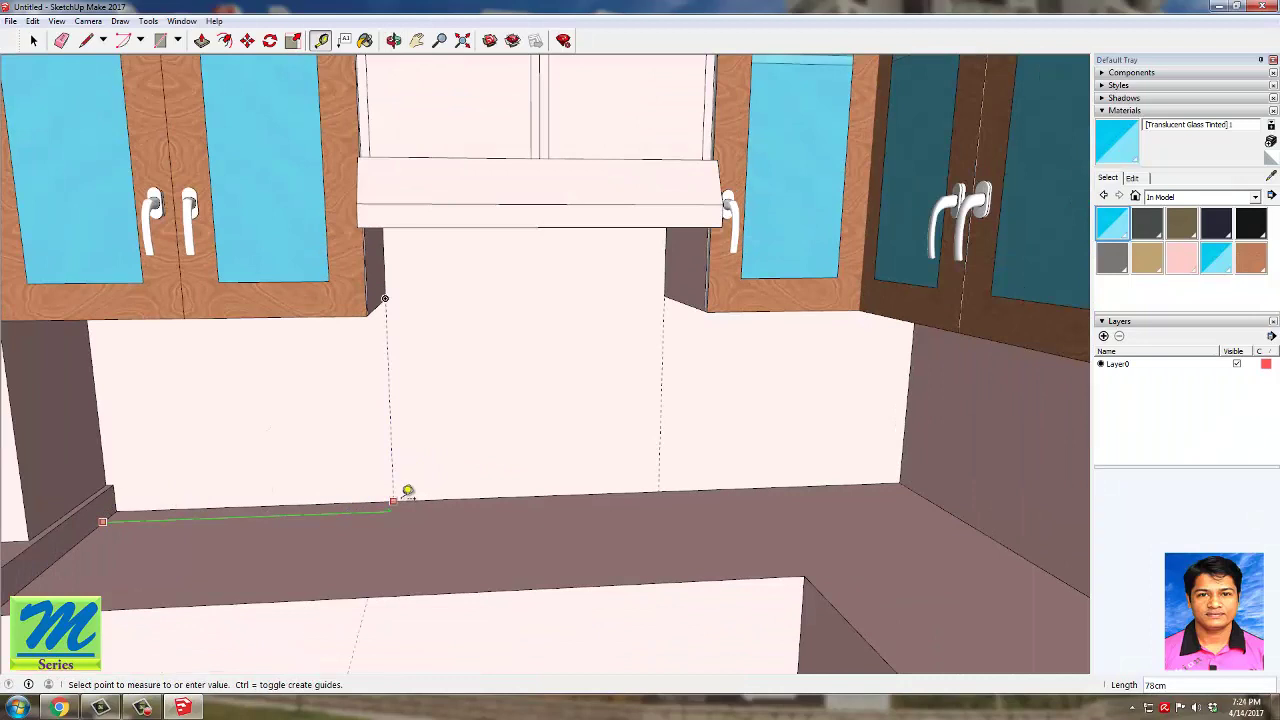
pyautogui.click(392, 502)
pyautogui.click(386, 527)
pyautogui.click(658, 491)
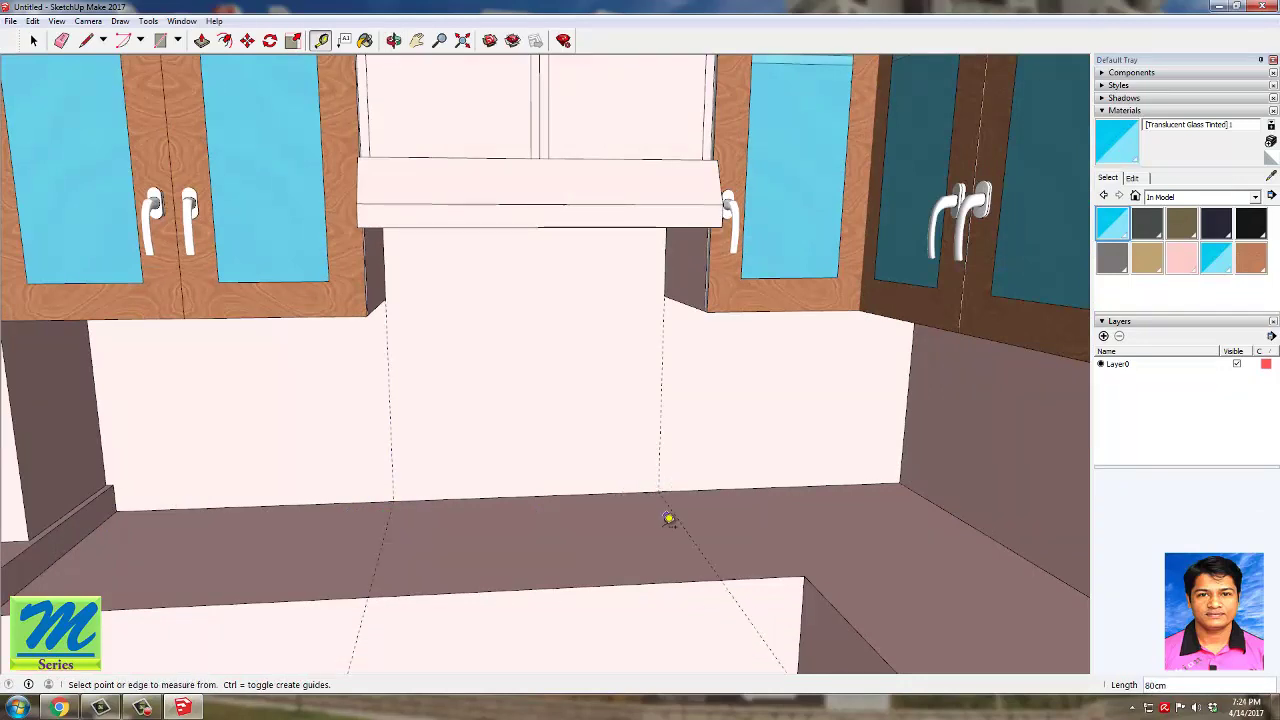
# Step: Place two vertical guides on the back base cabinet's front face, aligned with the guides across the countertop
pyautogui.scroll(-2, 661, 530)
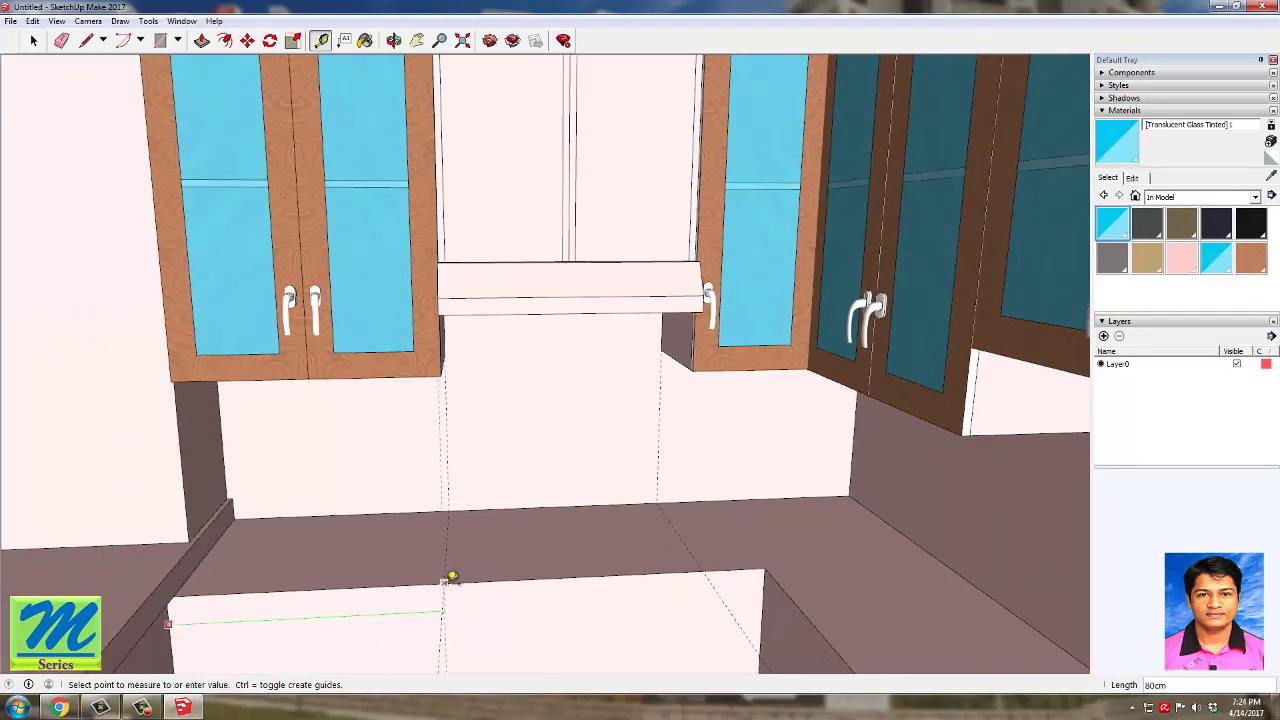
pyautogui.moveTo(497, 597); pyautogui.dragTo(426, 623, button='middle')
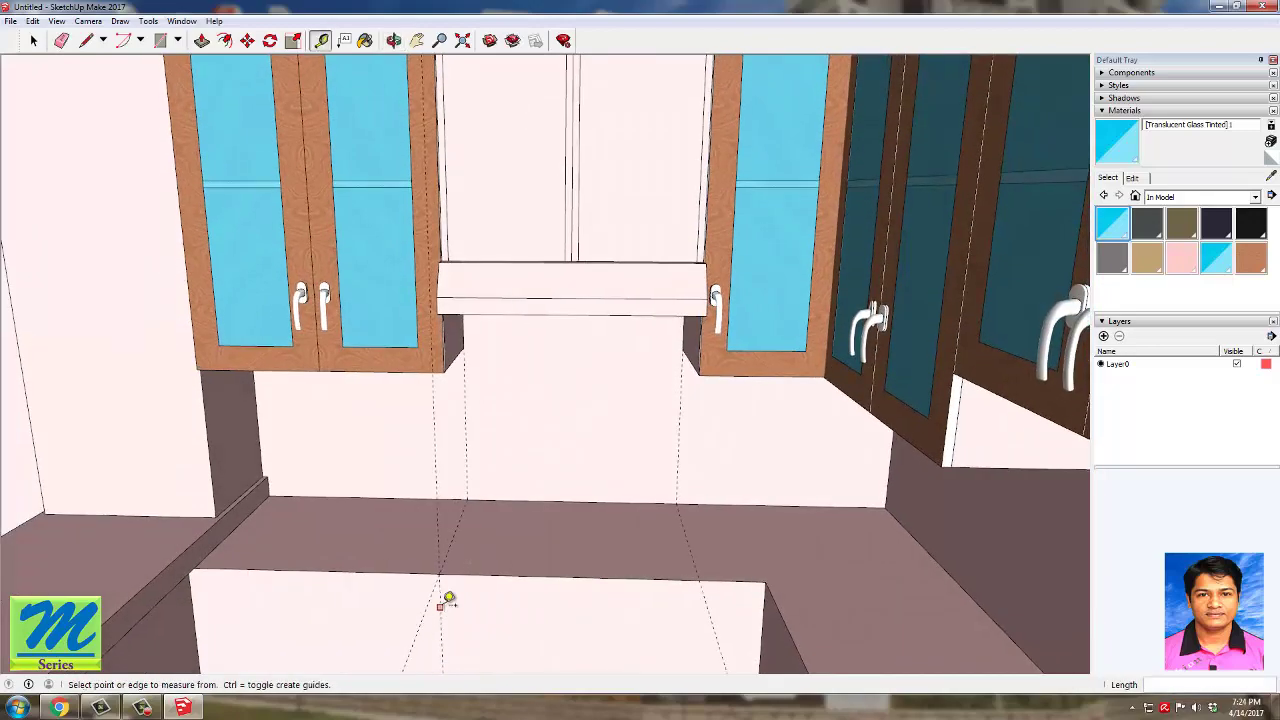
pyautogui.click(440, 602)
pyautogui.click(706, 576)
# Step: Place two vertical guides 80 cm apart on the adjoining wall below the shorter cabinet, aligned with the neighbouring cabinets' sides
pyautogui.moveTo(694, 497); pyautogui.dragTo(791, 341, button='middle')
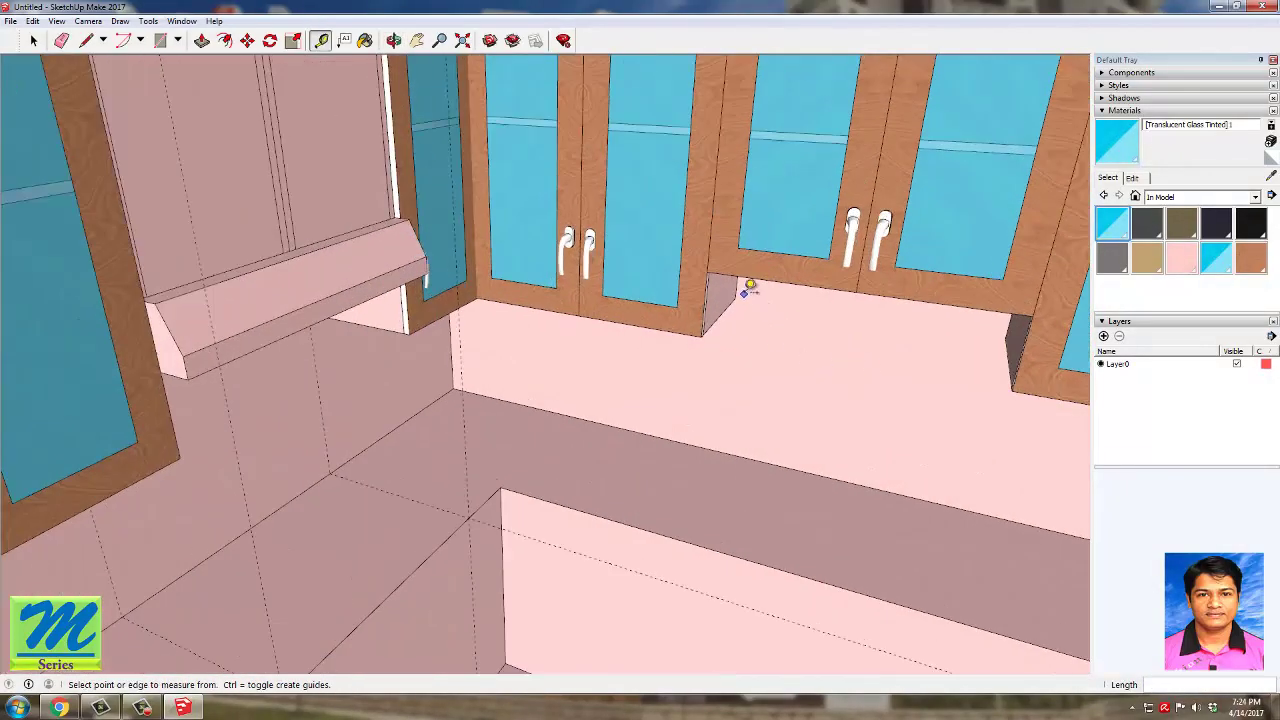
pyautogui.click(748, 287)
pyautogui.moveTo(1005, 320); pyautogui.dragTo(786, 414, button='middle')
pyautogui.press('space')
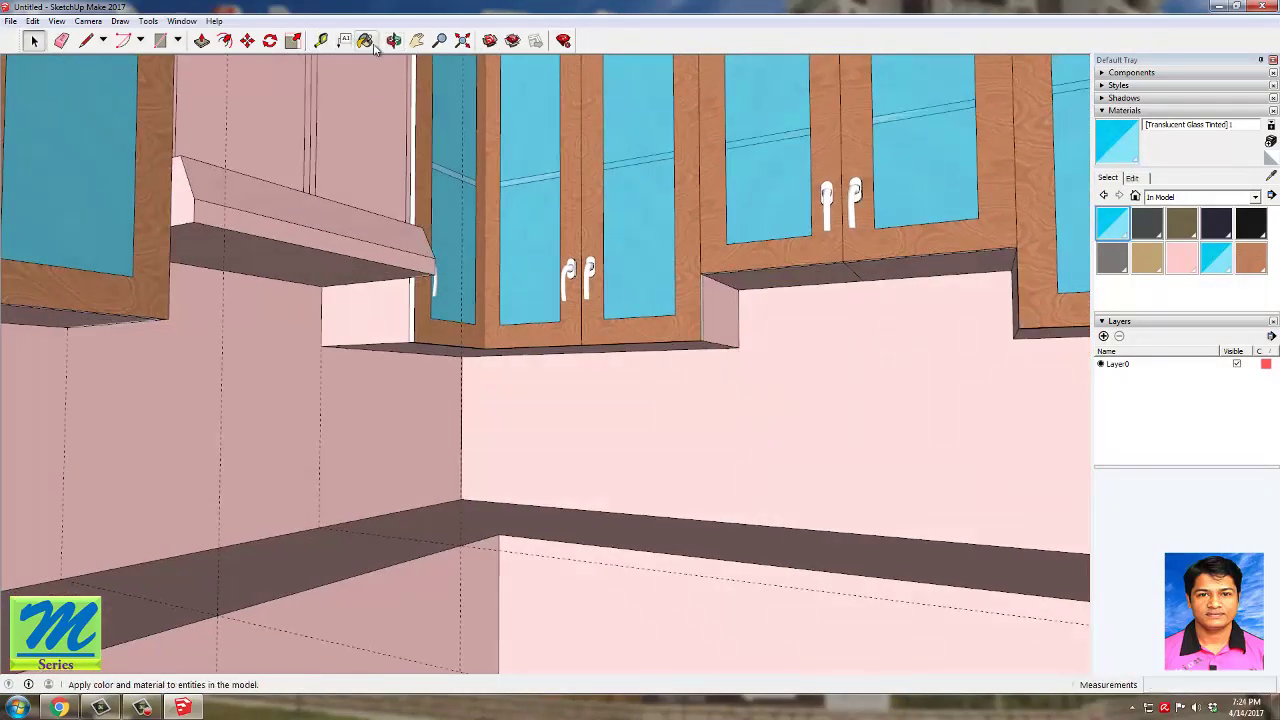
pyautogui.click(320, 40)
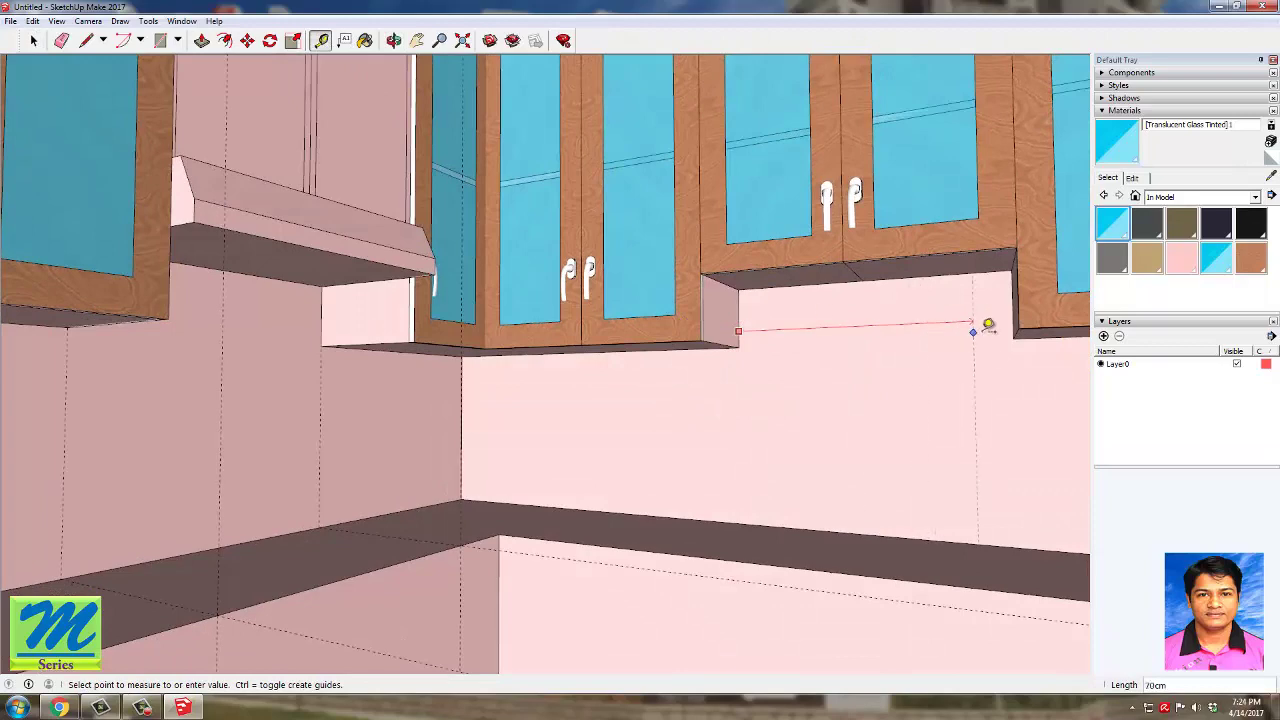
pyautogui.click(1015, 334)
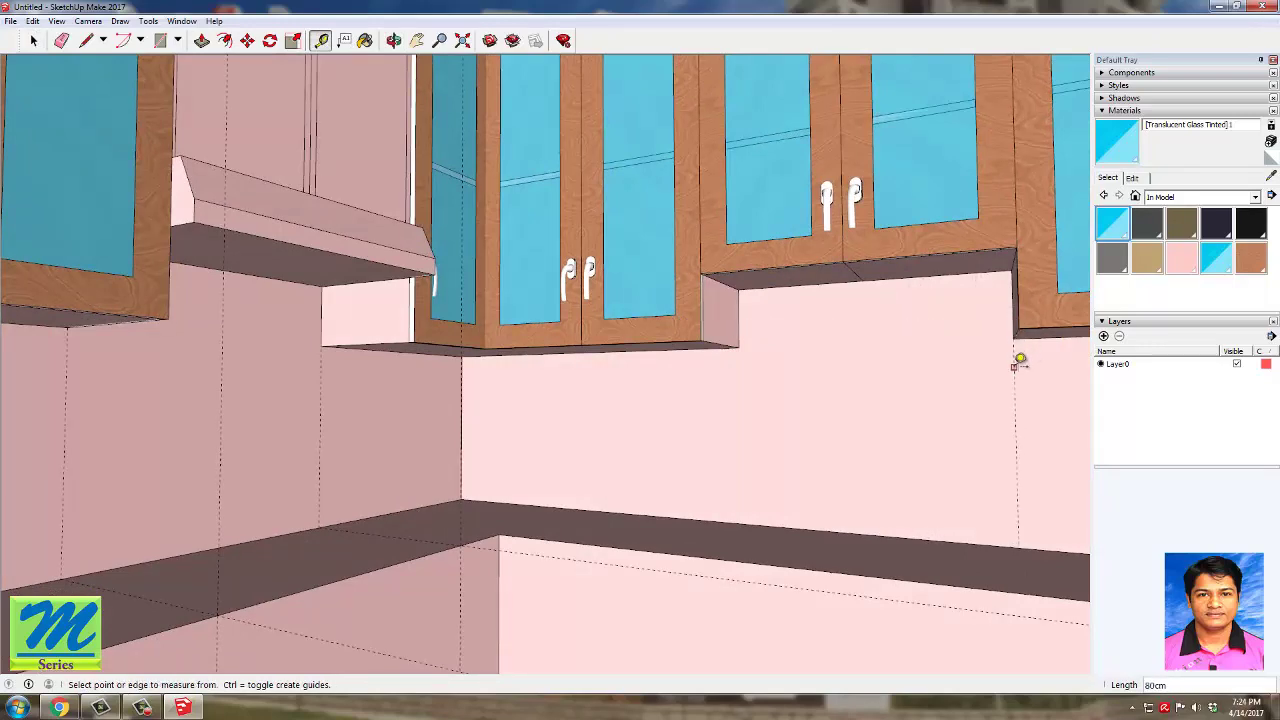
pyautogui.click(1014, 366)
pyautogui.click(741, 332)
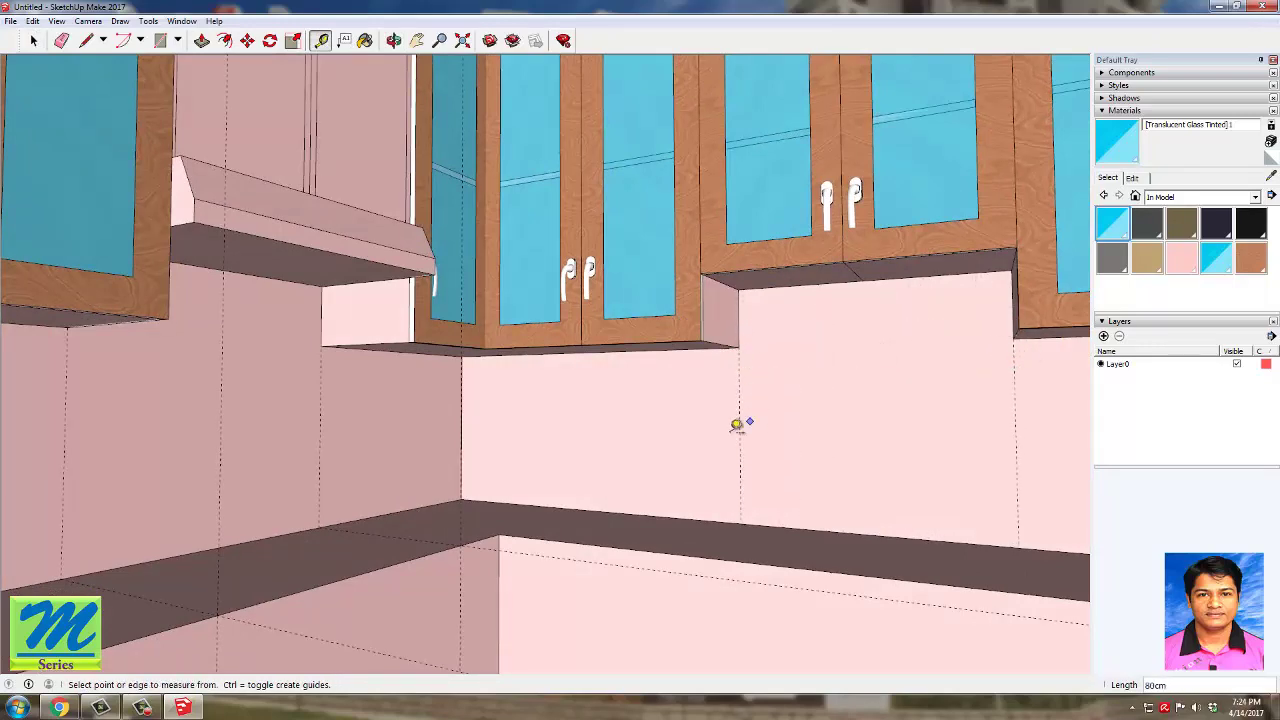
pyautogui.moveTo(509, 509); pyautogui.dragTo(437, 431, button='middle')
pyautogui.click(434, 436)
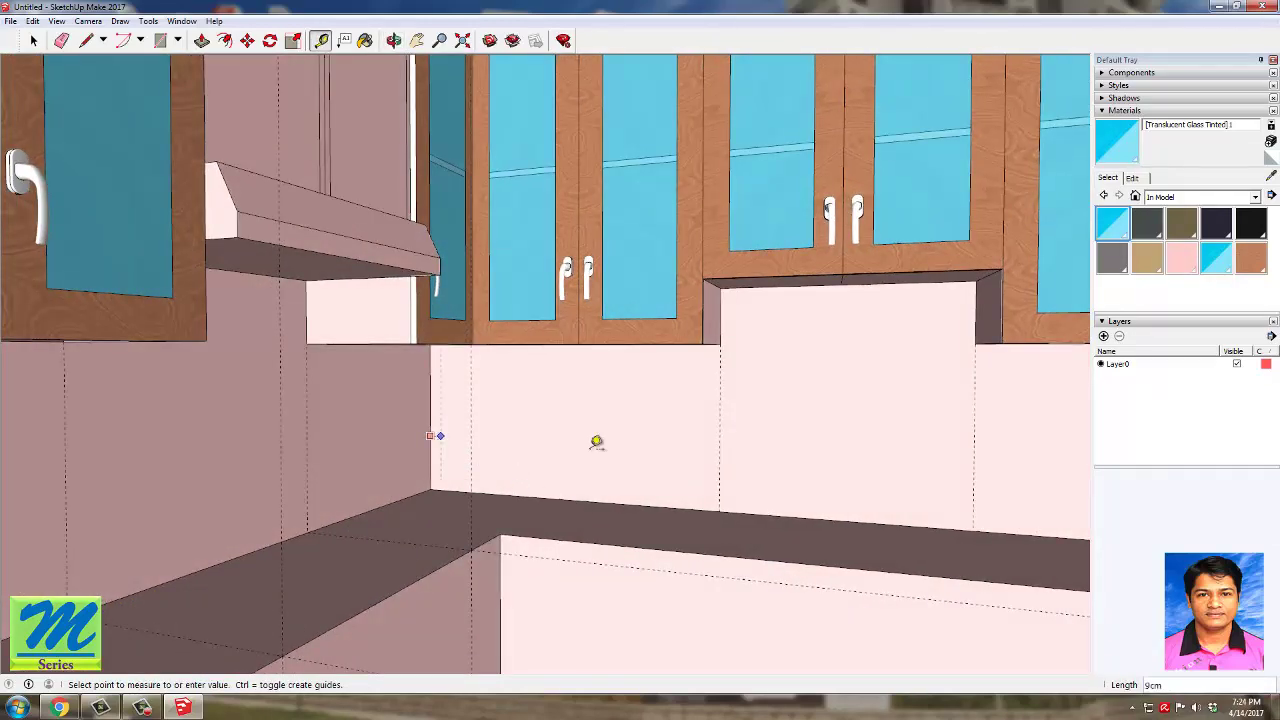
pyautogui.moveTo(726, 449); pyautogui.dragTo(436, 444, button='middle')
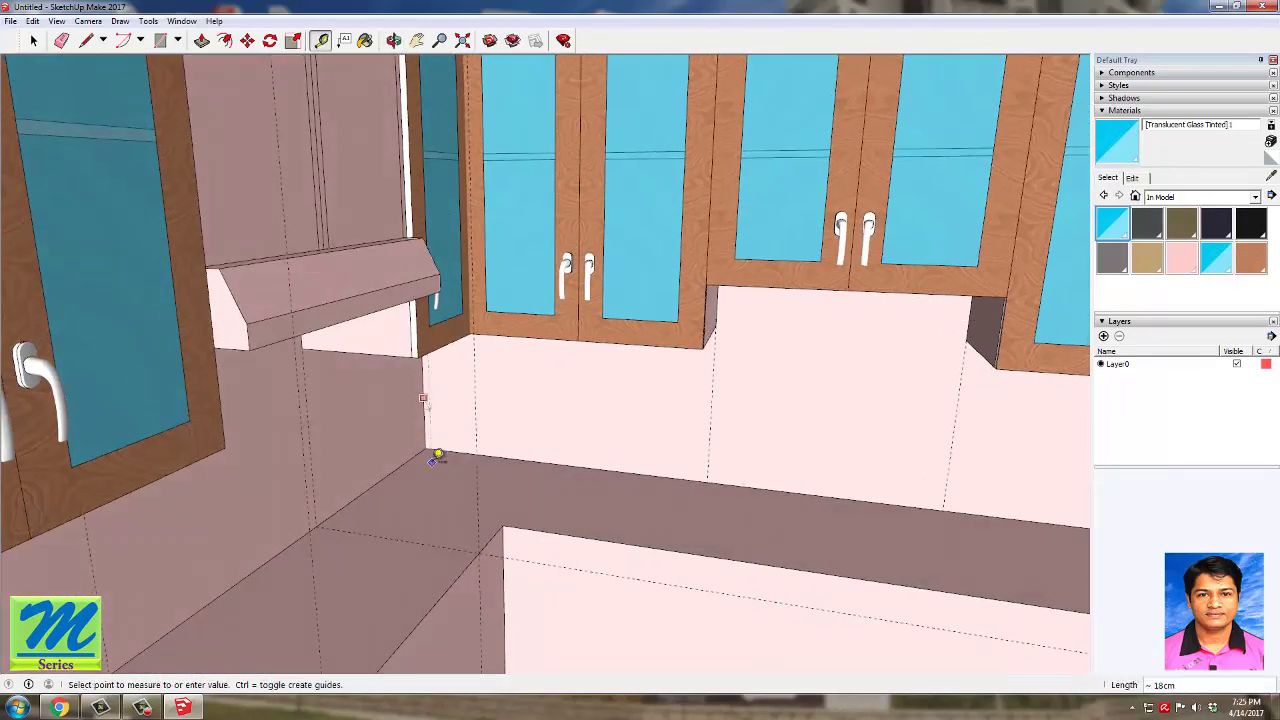
pyautogui.click(437, 455)
# Step: Place two guides across the adjoining countertop, about 118 cm from the back wall and about 80 cm apart, meeting the wall guides
pyautogui.scroll(2, 424, 455)
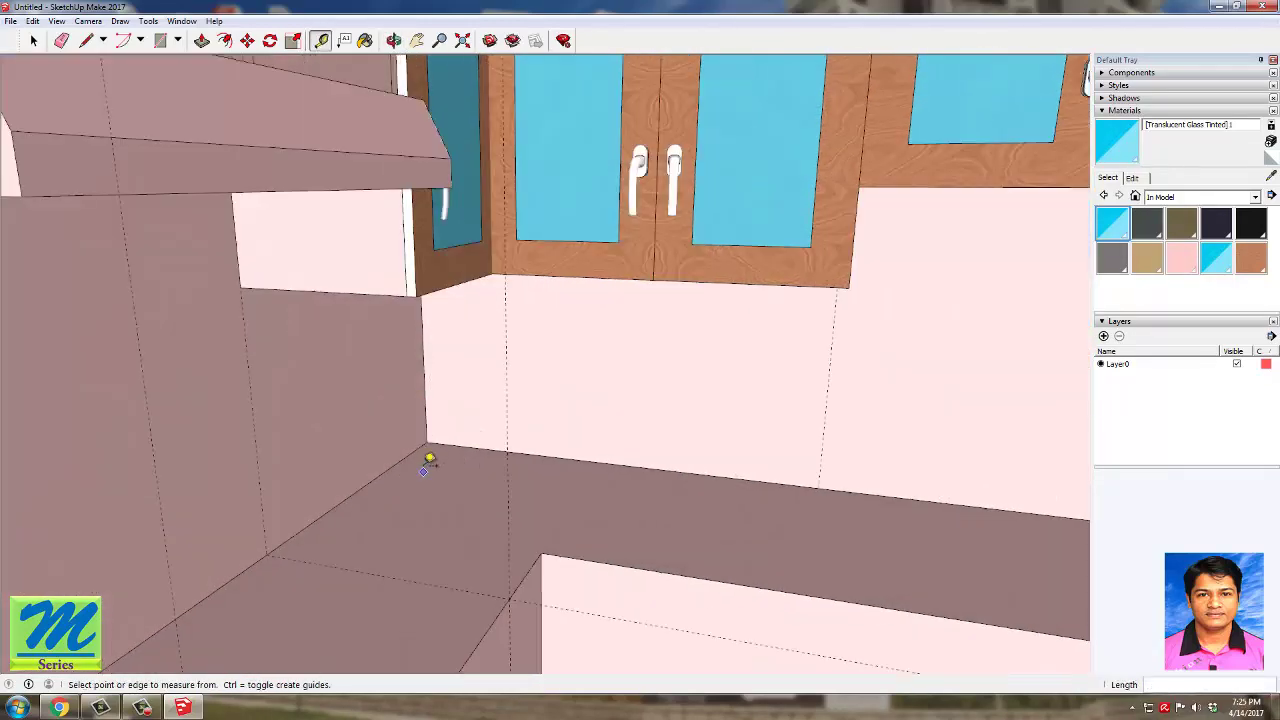
pyautogui.click(411, 453)
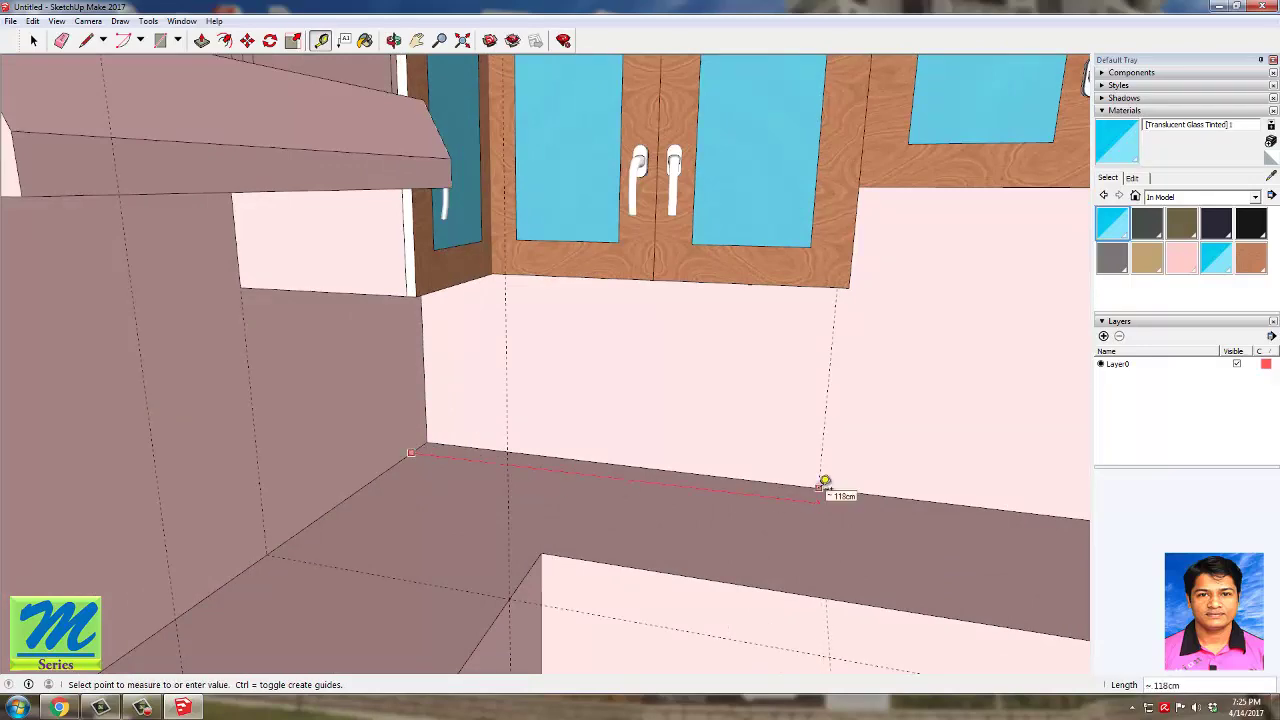
pyautogui.click(820, 488)
pyautogui.scroll(-3, 360, 385)
pyautogui.moveTo(317, 368); pyautogui.dragTo(598, 530, button='middle')
pyautogui.scroll(3, 600, 418)
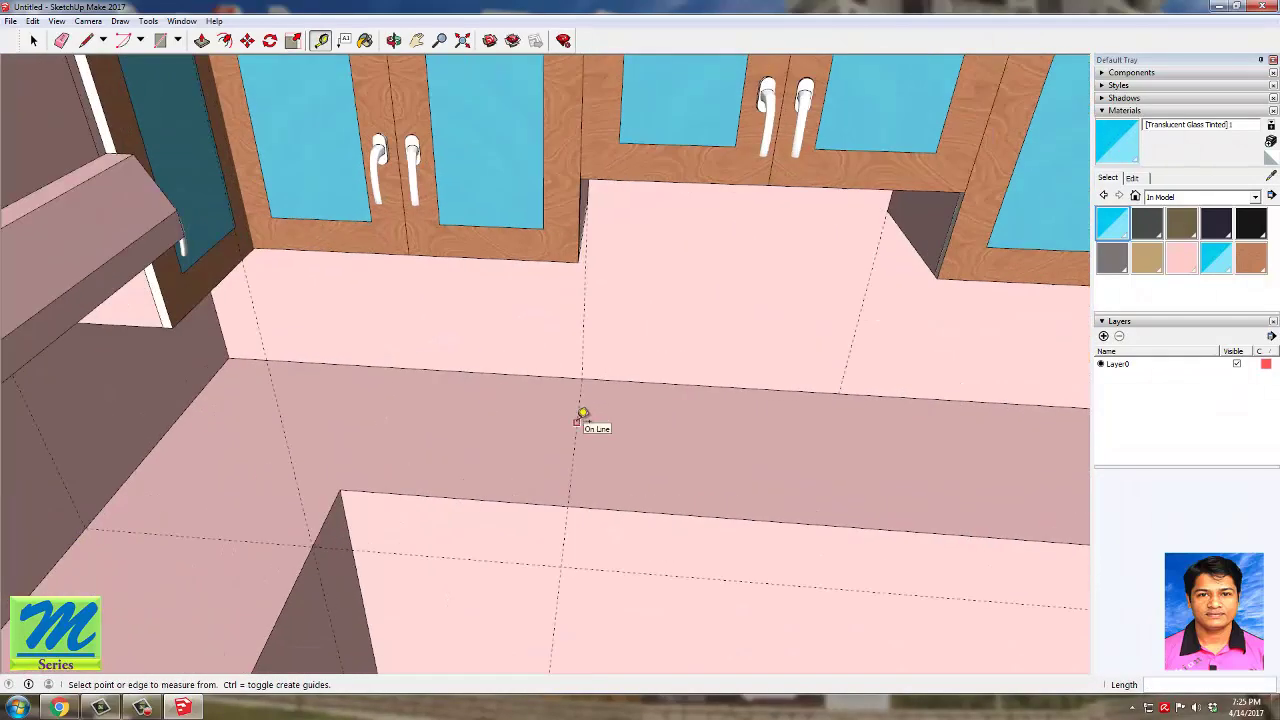
pyautogui.click(577, 420)
pyautogui.click(847, 384)
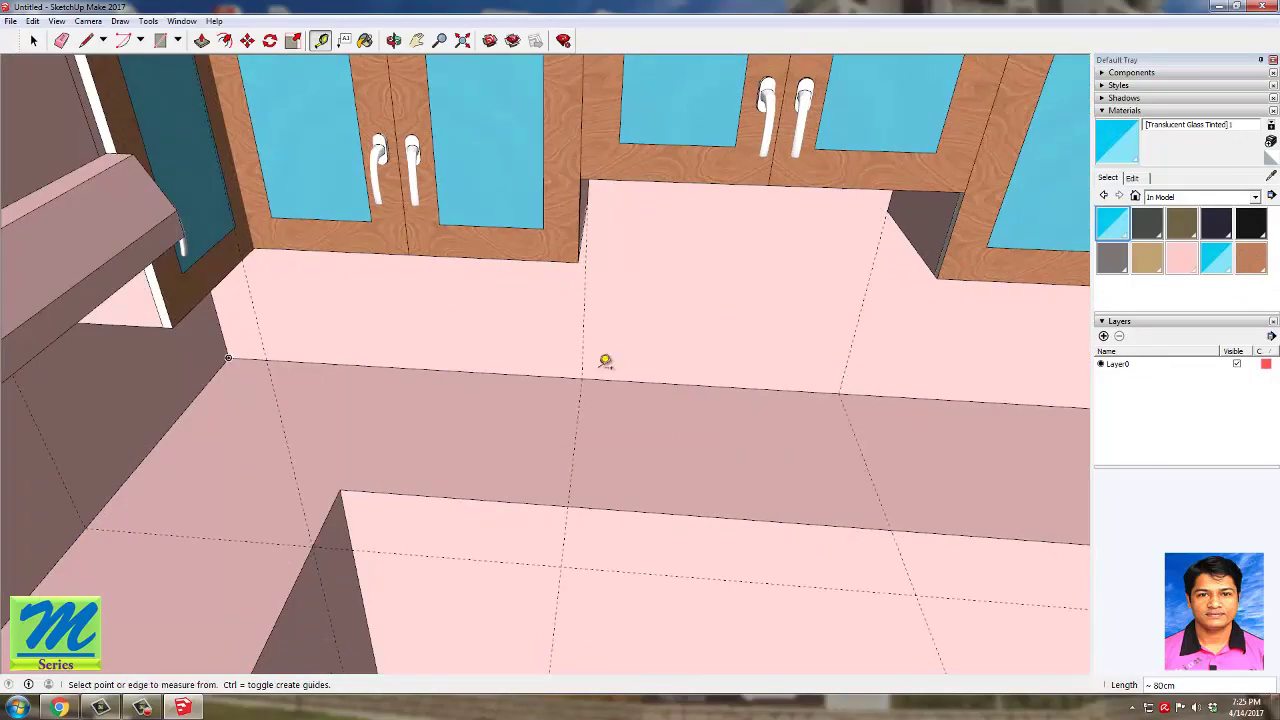
# Step: Place two vertical guides on the adjoining base cabinet's front face, the first about 60 cm from the inner corner, matching the countertop guides
pyautogui.moveTo(606, 363); pyautogui.dragTo(417, 519, button='middle')
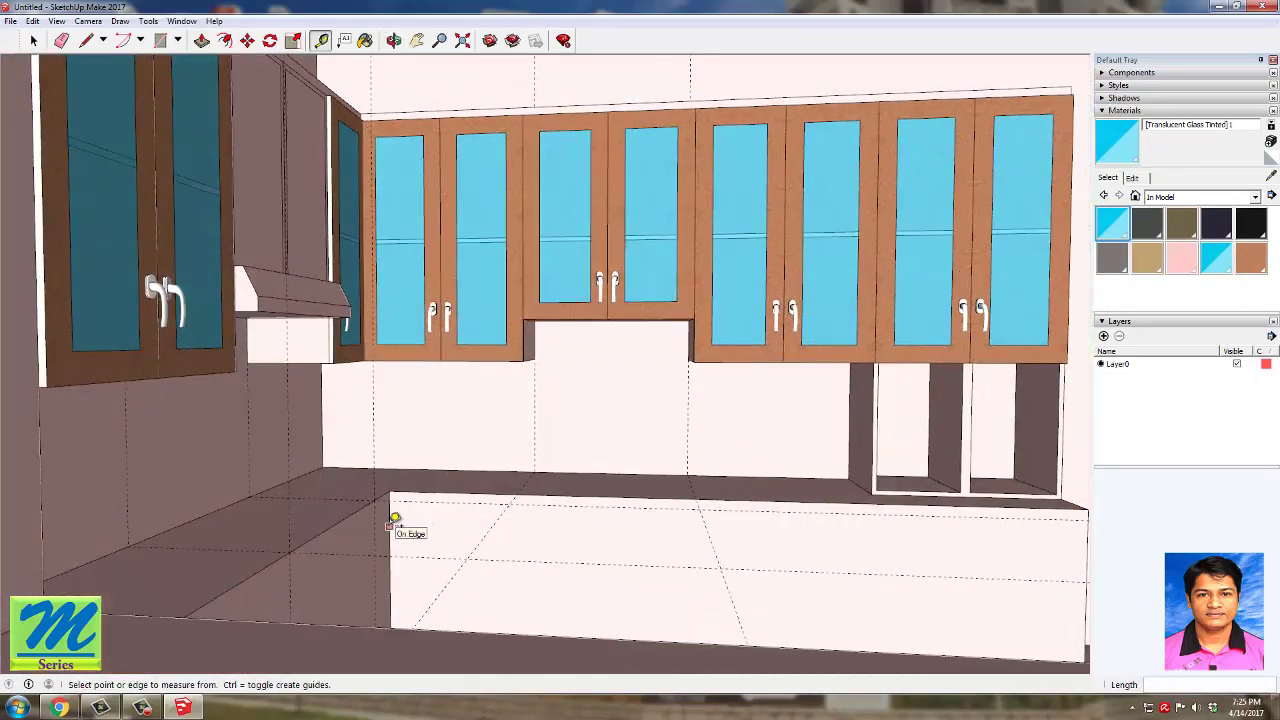
pyautogui.click(393, 519)
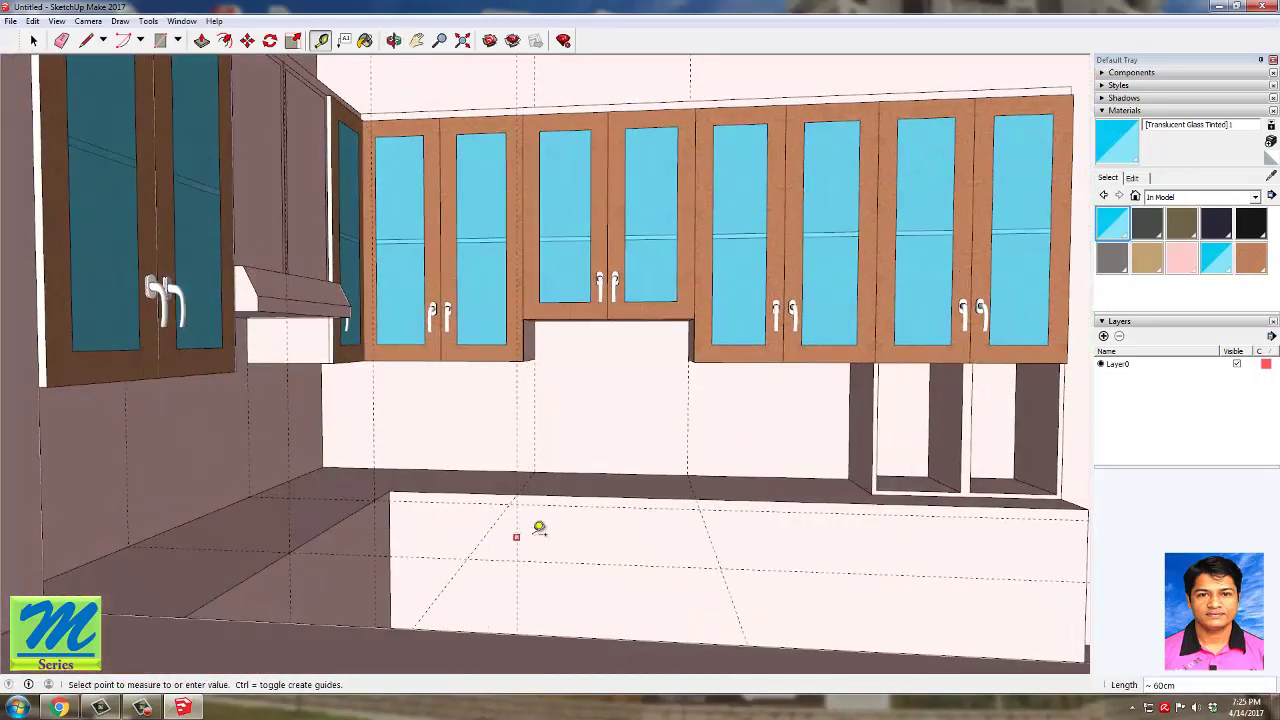
pyautogui.click(697, 494)
# Step: Place horizontal guides on the front faces of the two adjoining base cabinets, 4 cm below the countertop edge
pyautogui.moveTo(697, 494); pyautogui.dragTo(631, 451, button='middle')
pyautogui.scroll(3, 705, 445)
pyautogui.scroll(2, 713, 455)
pyautogui.click(700, 440)
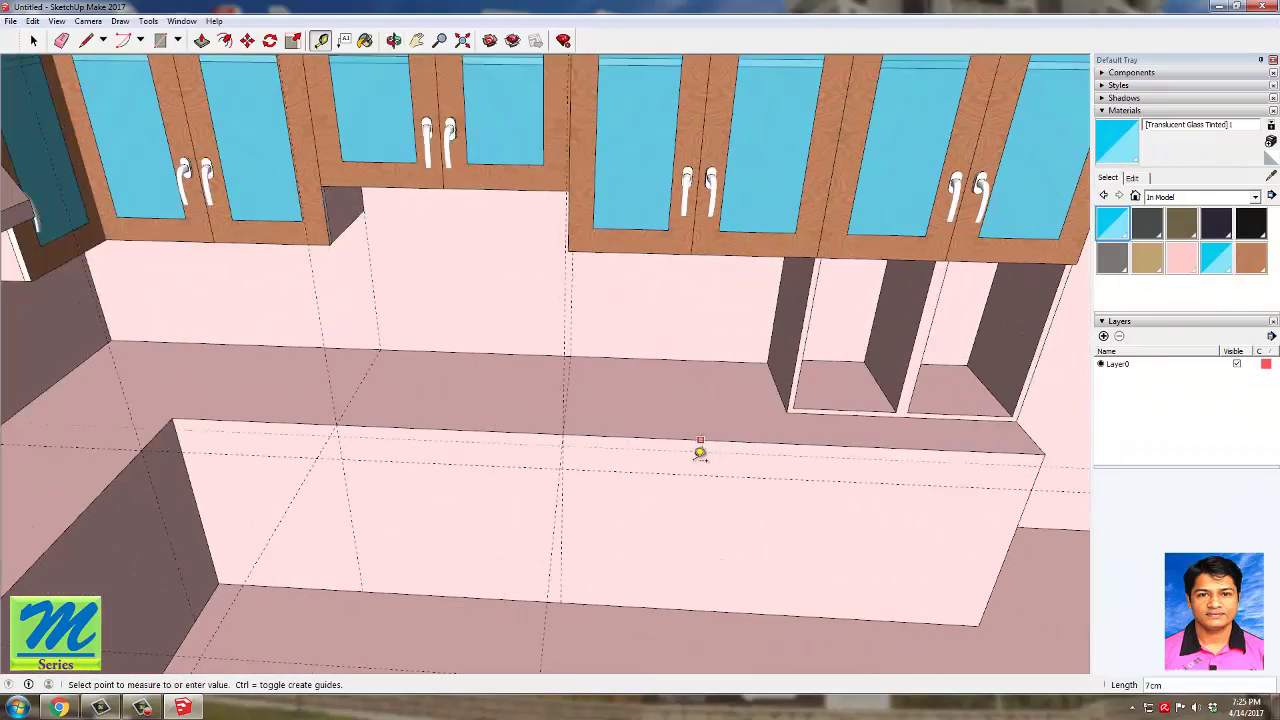
pyautogui.click(695, 451)
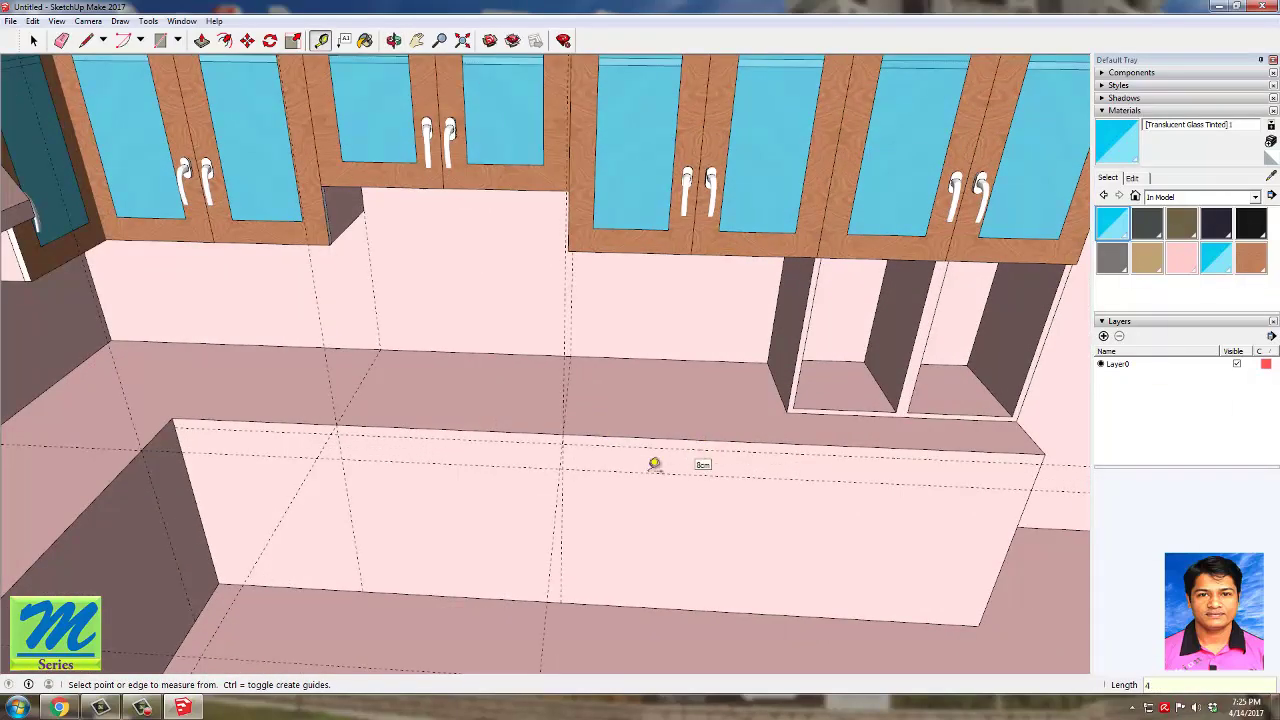
pyautogui.scroll(5, 186, 470)
pyautogui.click(183, 356)
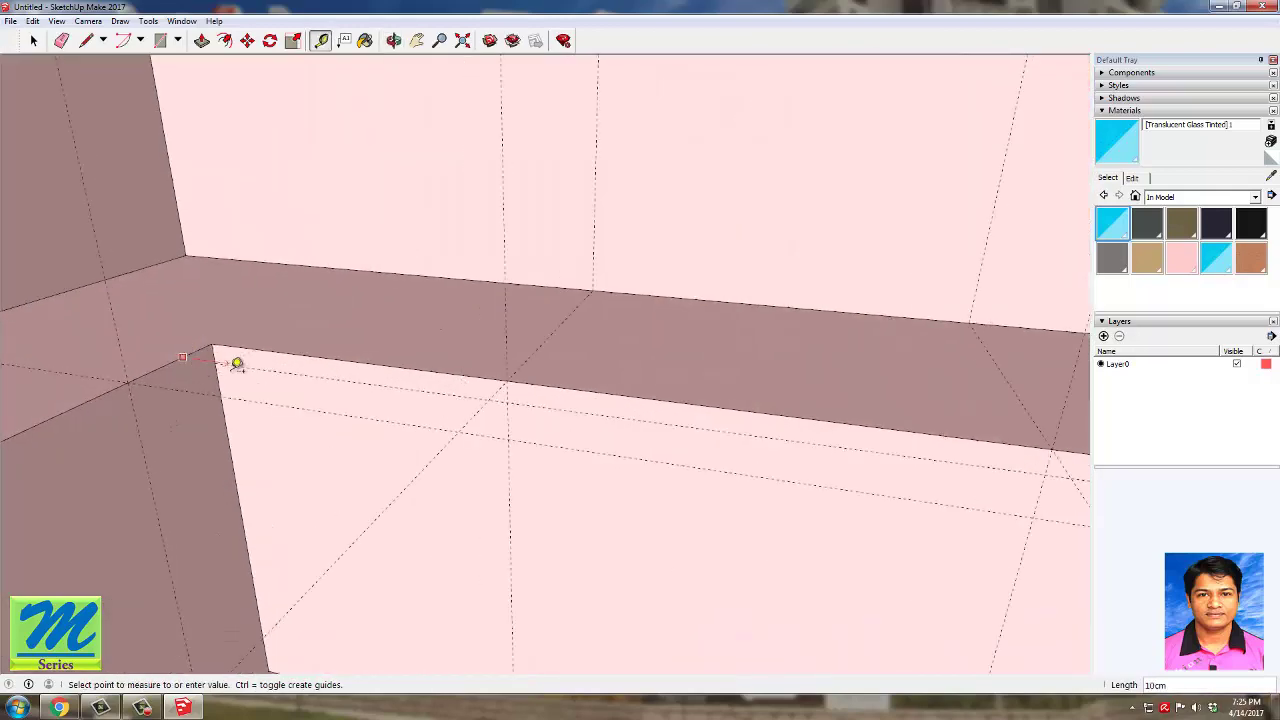
pyautogui.click(223, 354)
pyautogui.scroll(-2, 271, 317)
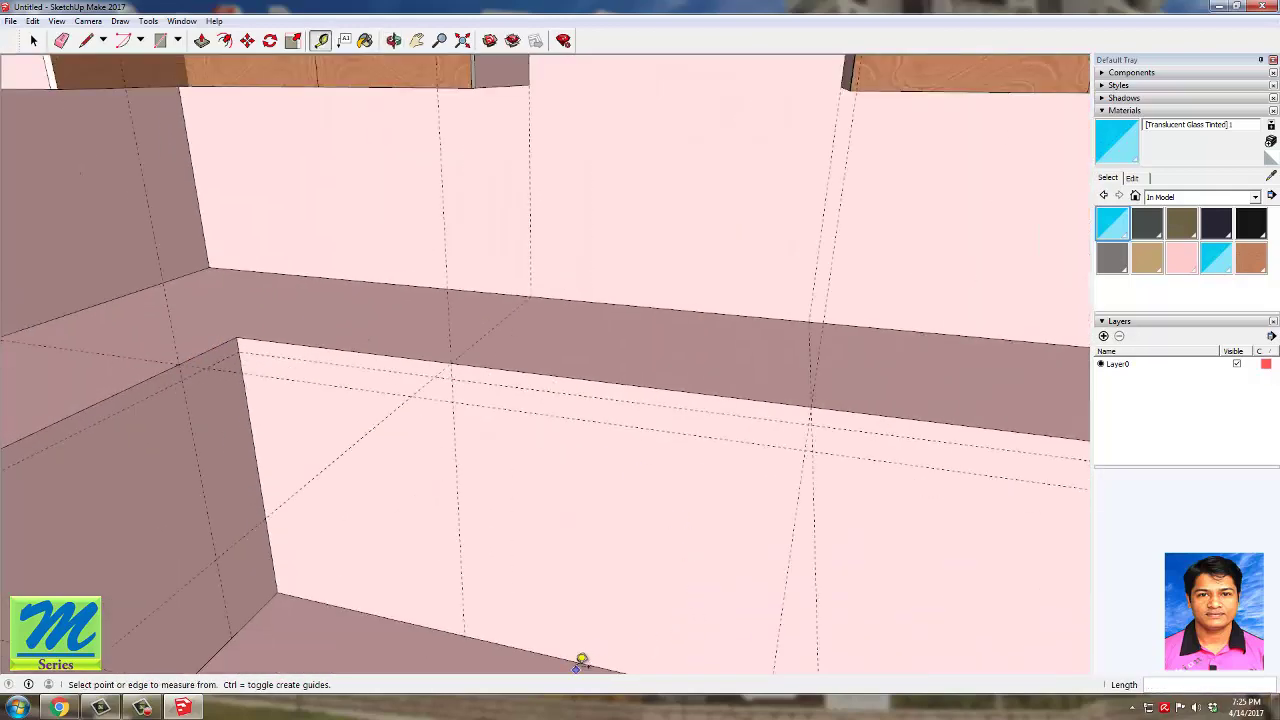
# Step: Place horizontal guides on both base cabinet front faces, 15 cm above the floor edge
pyautogui.click(577, 660)
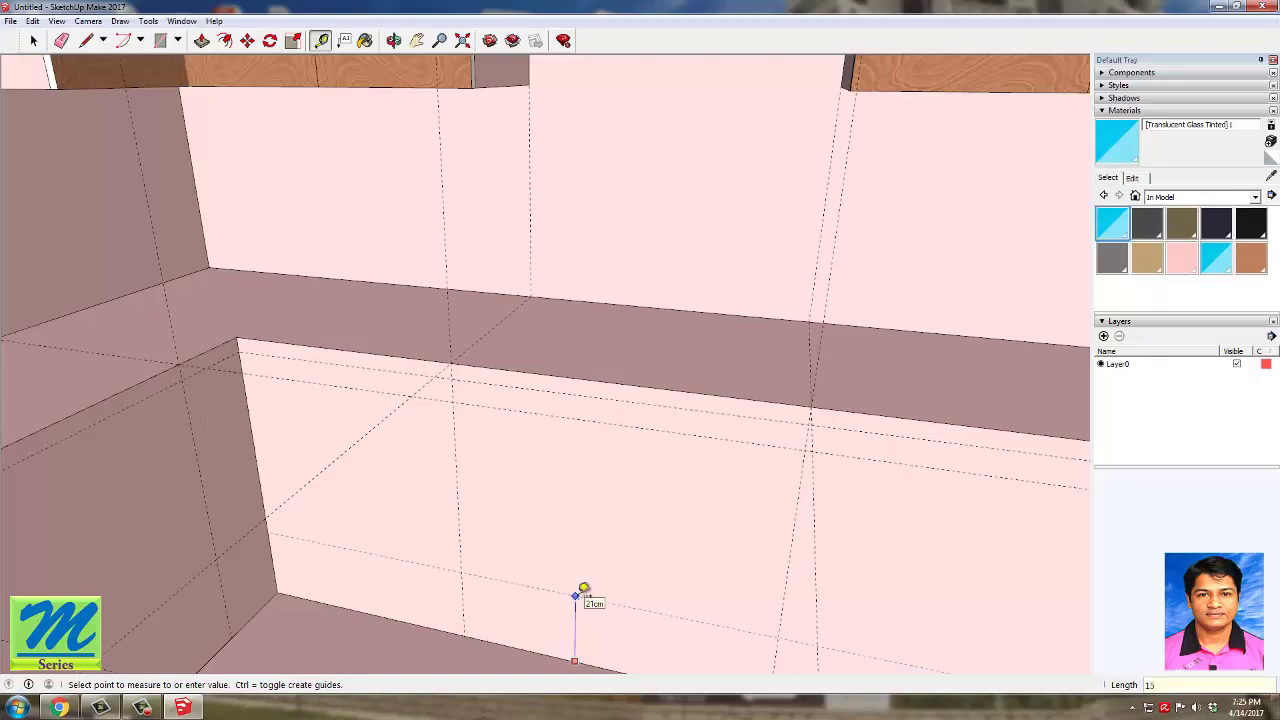
pyautogui.click(578, 594)
pyautogui.click(266, 603)
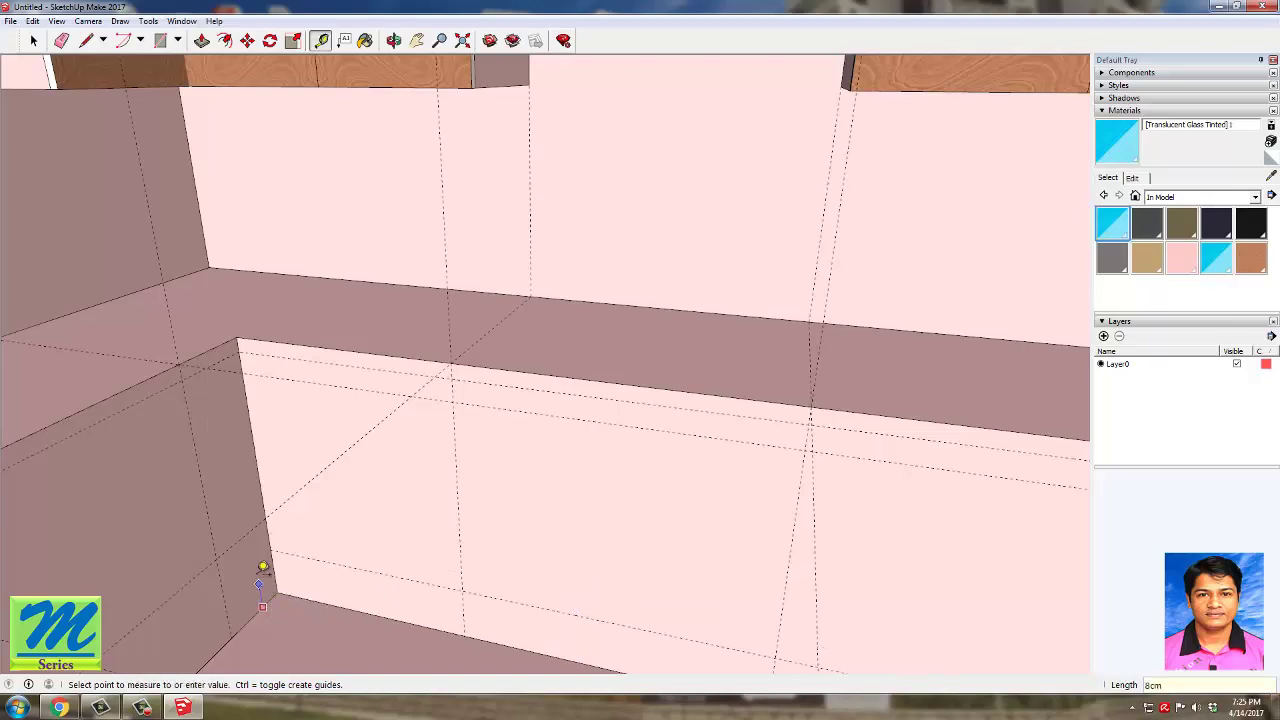
pyautogui.click(277, 543)
pyautogui.scroll(-3, 421, 526)
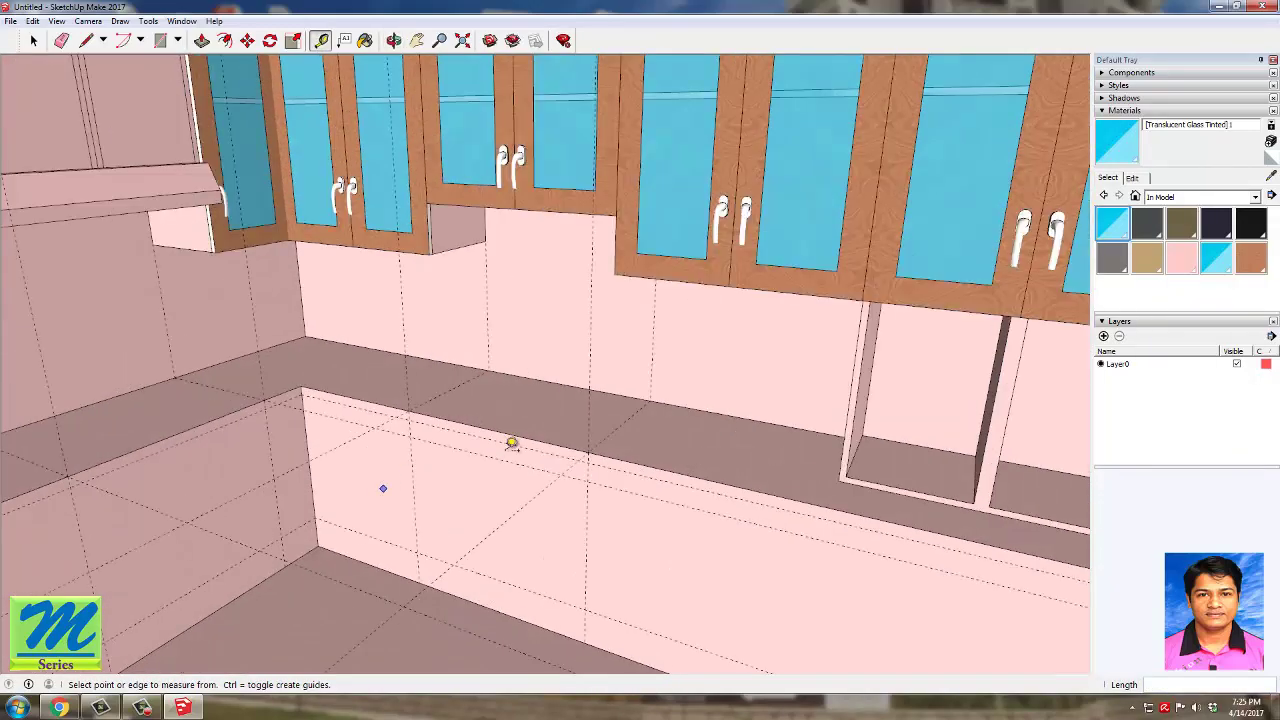
# Step: Place two vertical guides on the long base cabinet's front face, 60 cm from its outer end and 60 cm further inward
pyautogui.moveTo(509, 440); pyautogui.dragTo(236, 478, button='middle')
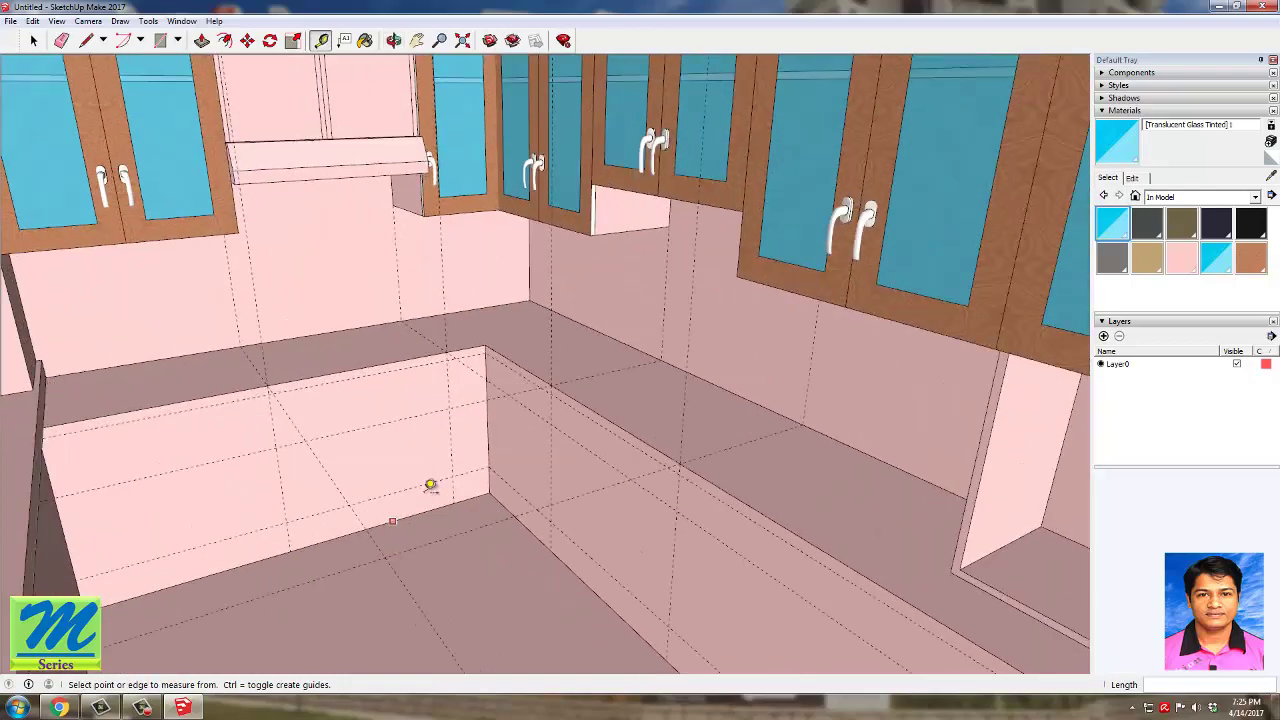
pyautogui.moveTo(430, 486); pyautogui.dragTo(541, 441, button='middle')
pyautogui.scroll(-3, 541, 441)
pyautogui.scroll(3, 909, 505)
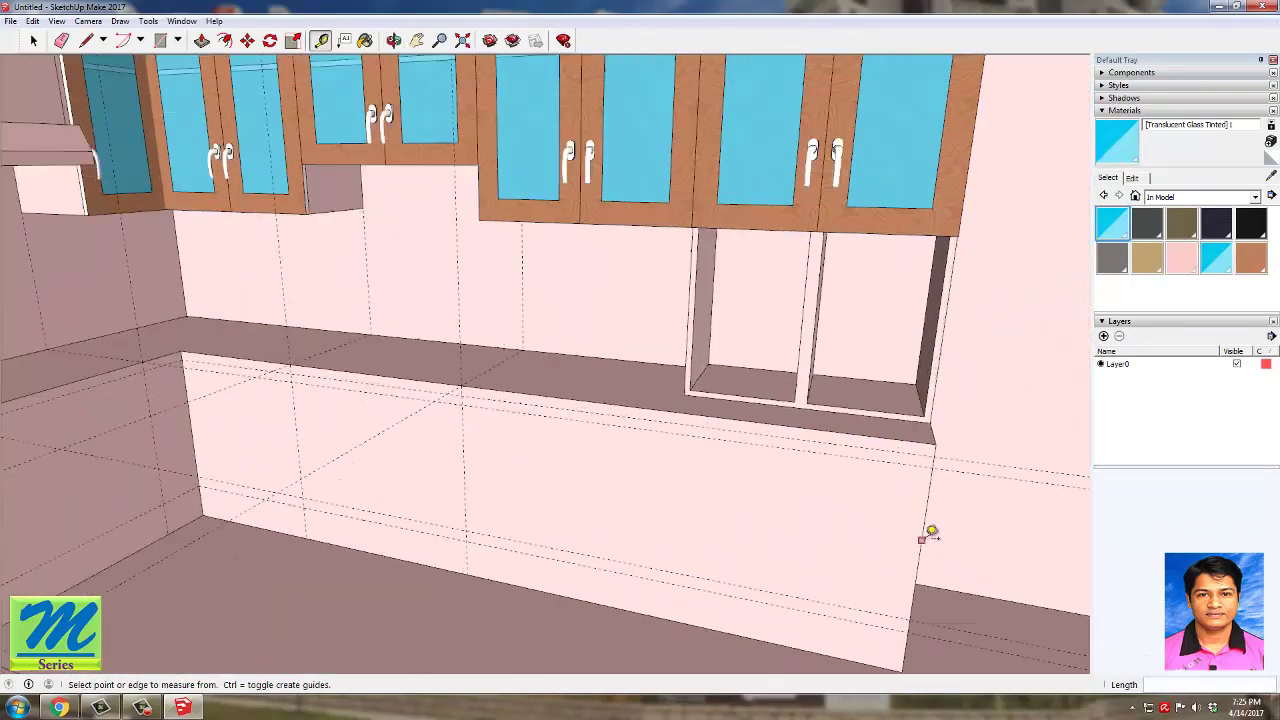
pyautogui.scroll(1, 931, 532)
pyautogui.click(927, 499)
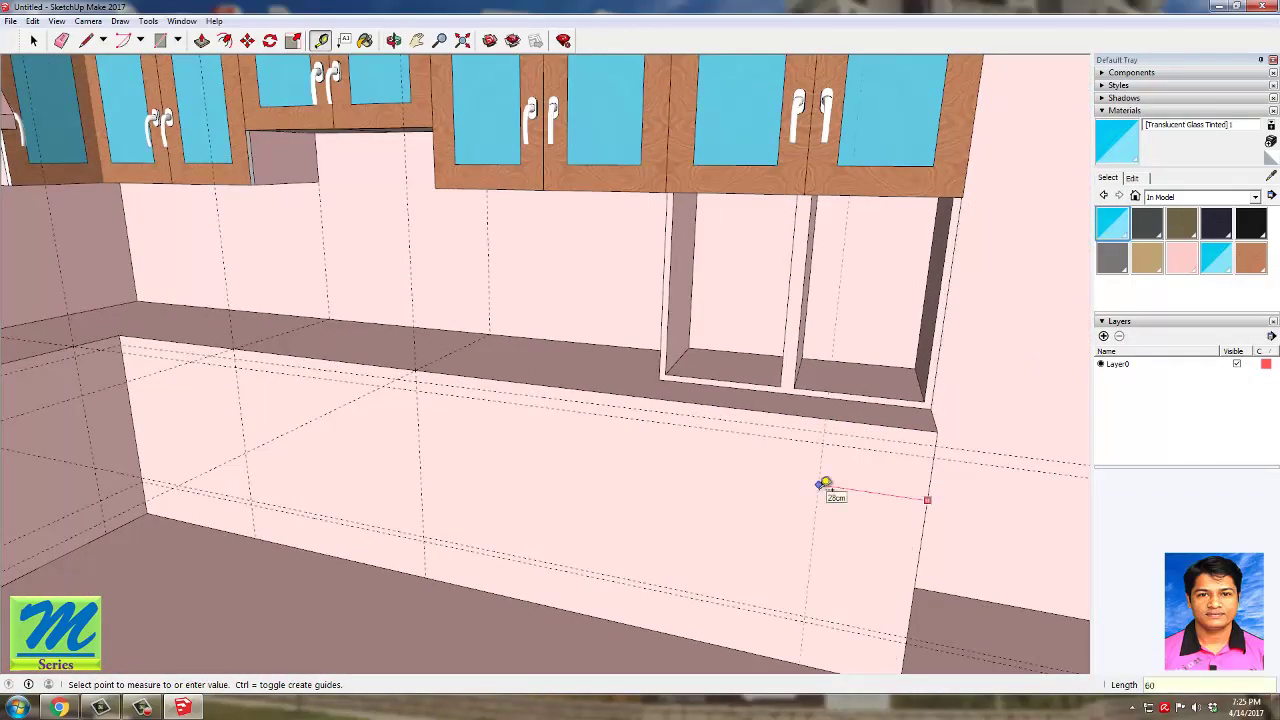
pyautogui.press('Return')
pyautogui.click(707, 466)
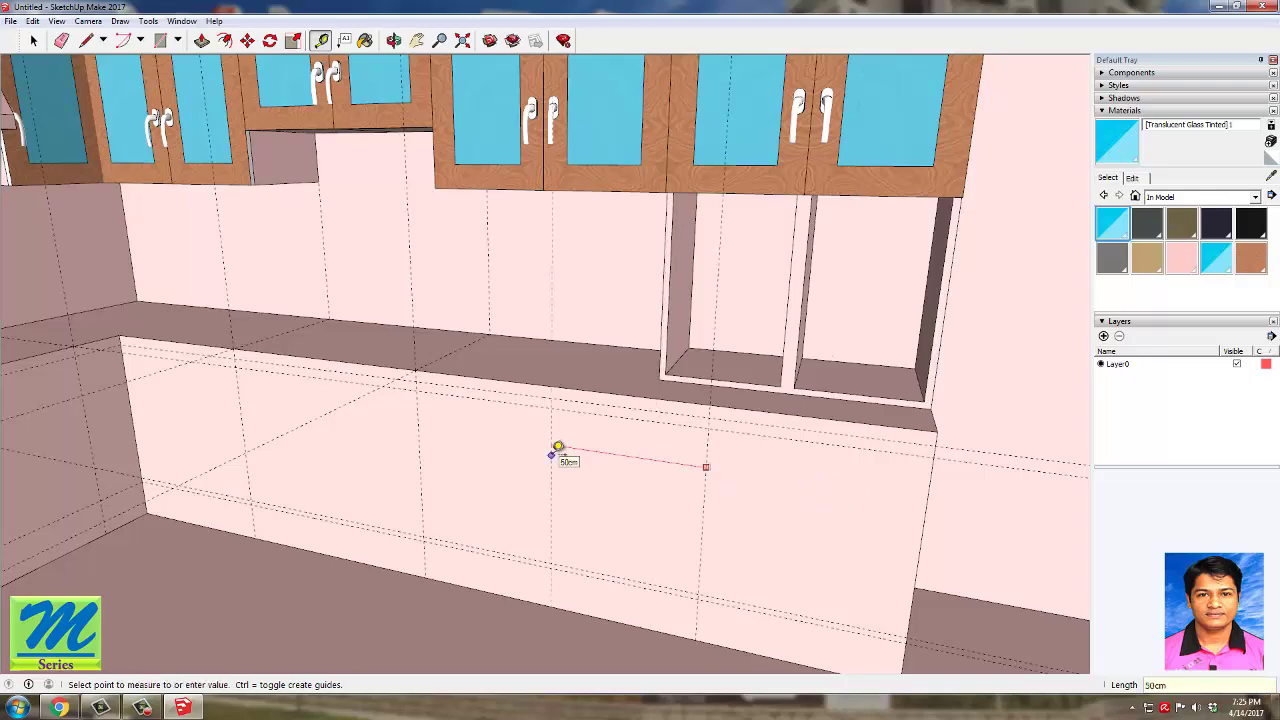
pyautogui.press('Return')
pyautogui.scroll(-3, 547, 452)
pyautogui.moveTo(634, 514); pyautogui.dragTo(519, 551, button='middle')
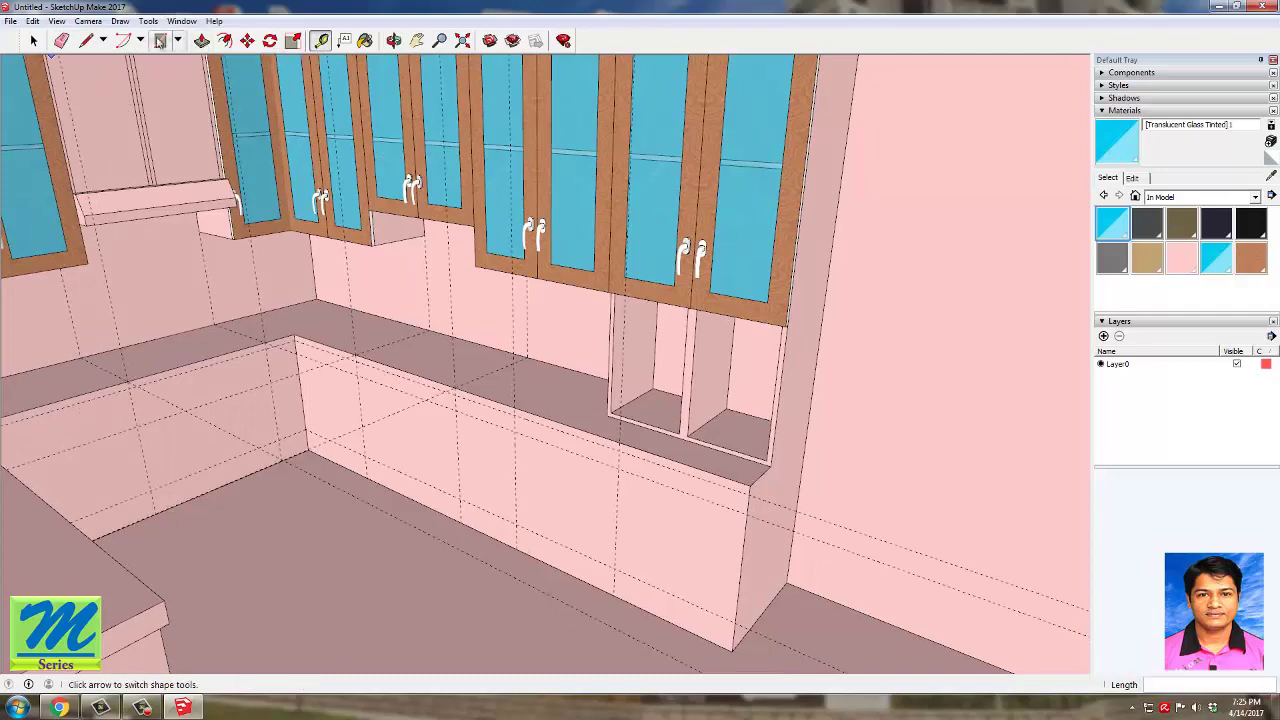
# Step: Draw three side-by-side rectangles between the guides on the back base cabinet's front face, reaching from the peninsula to the inner corner
pyautogui.click(160, 40)
pyautogui.scroll(-4, 500, 340)
pyautogui.moveTo(450, 320); pyautogui.dragTo(258, 348, button='middle')
pyautogui.scroll(3, 271, 348)
pyautogui.moveTo(343, 397); pyautogui.dragTo(262, 346, button='middle')
pyautogui.scroll(2, 258, 346)
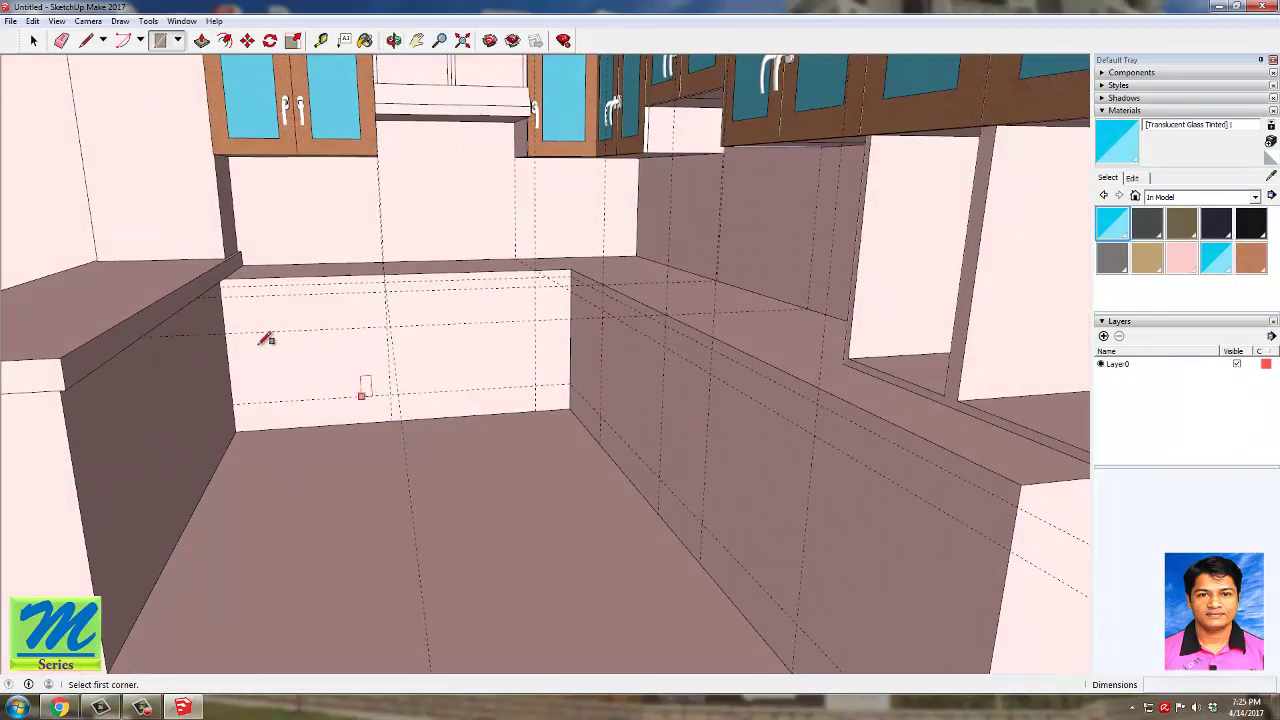
pyautogui.scroll(5, 228, 278)
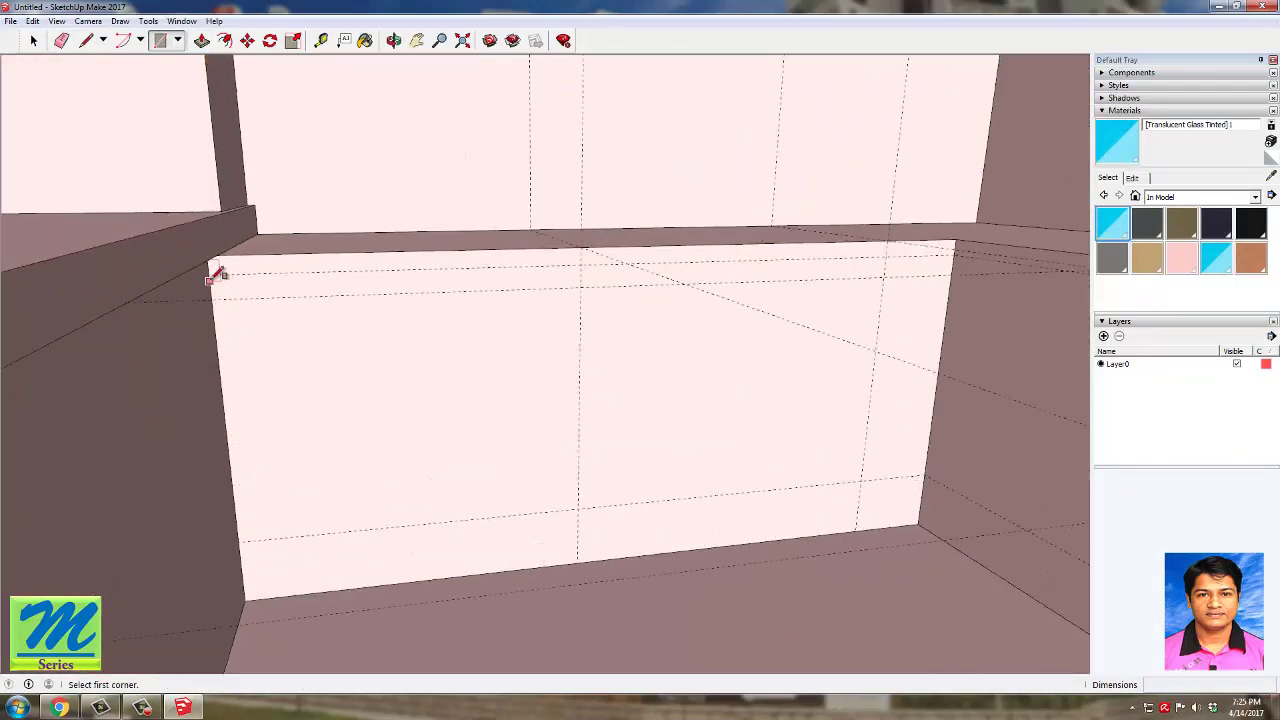
pyautogui.click(208, 272)
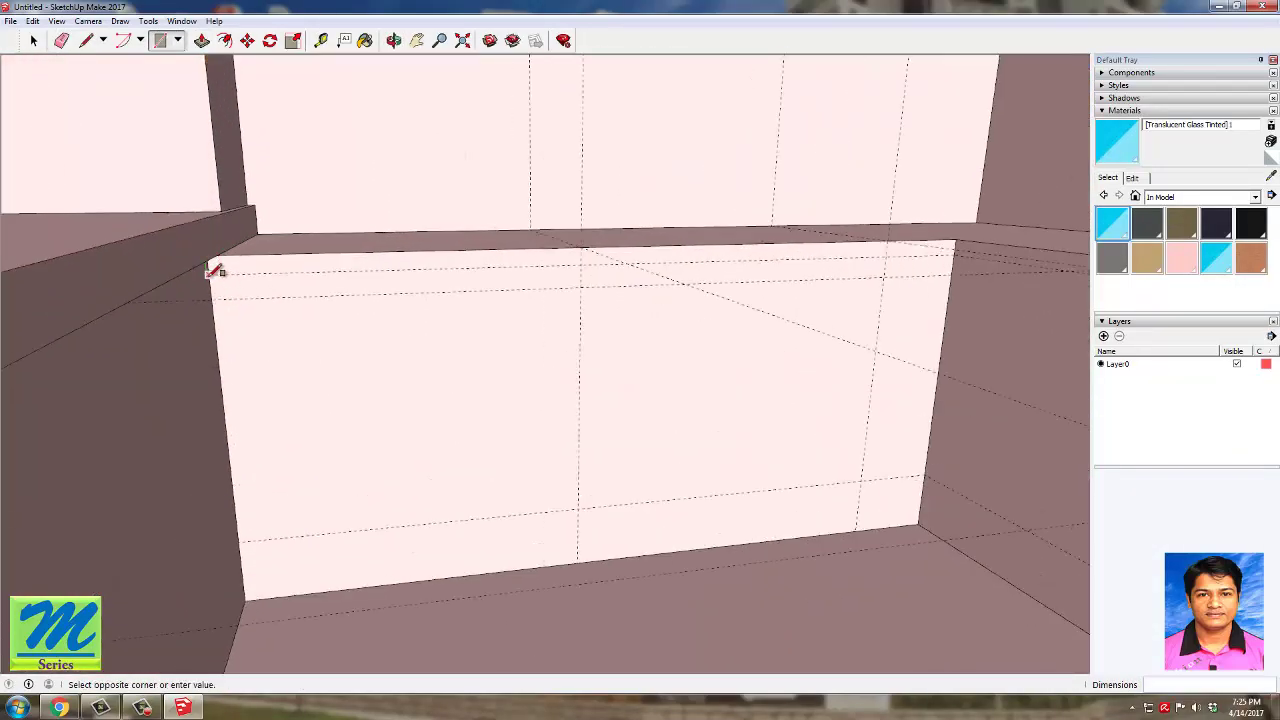
pyautogui.click(578, 509)
pyautogui.click(580, 264)
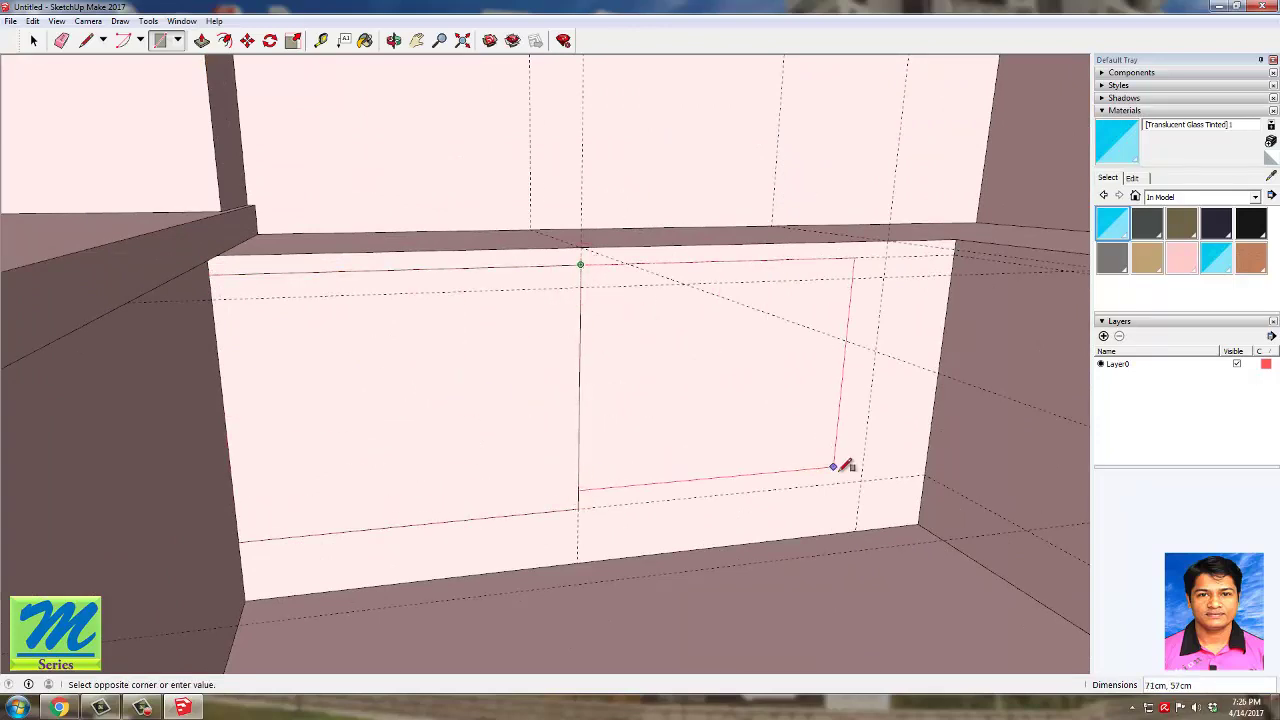
pyautogui.click(886, 256)
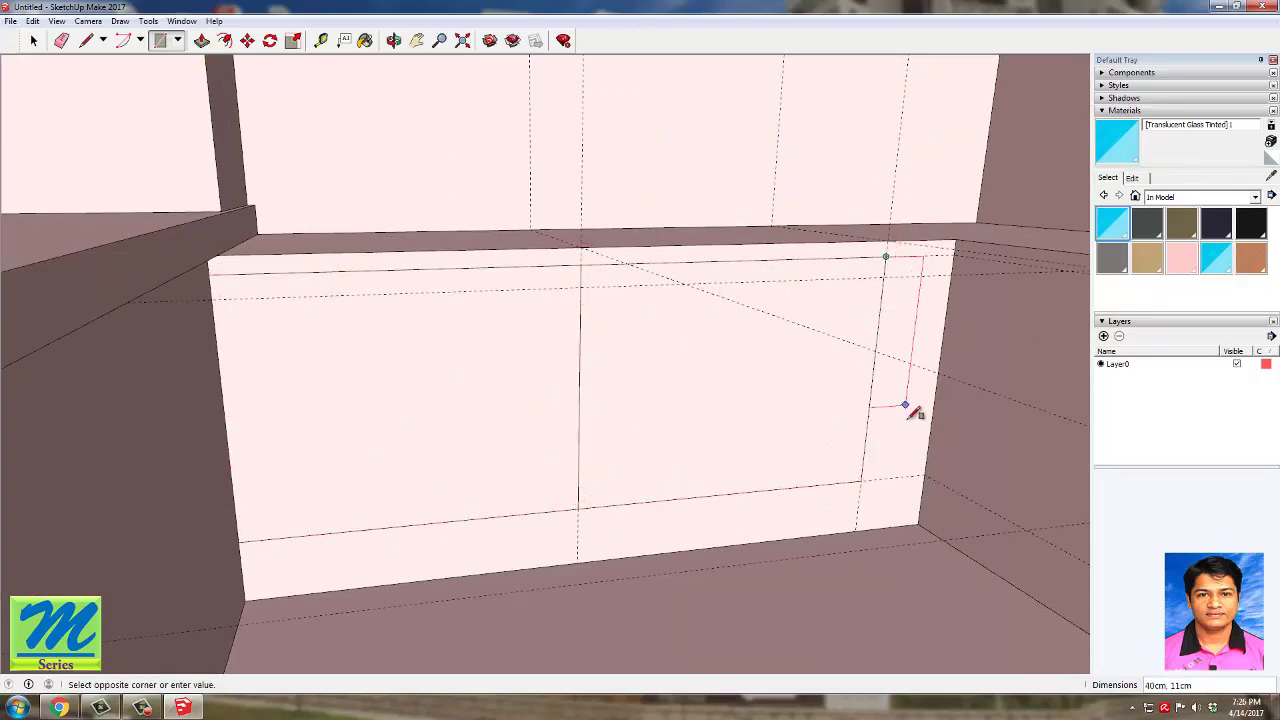
pyautogui.click(925, 474)
# Step: Draw the first two rectangles from the inner corner on the adjoining base cabinet's front, the second about 80 by 61 cm
pyautogui.scroll(-2, 391, 304)
pyautogui.moveTo(338, 296)
pyautogui.mouseDown(button='middle')
pyautogui.moveTo(555, 395)
pyautogui.moveTo(708, 250)
pyautogui.mouseUp(button='middle')
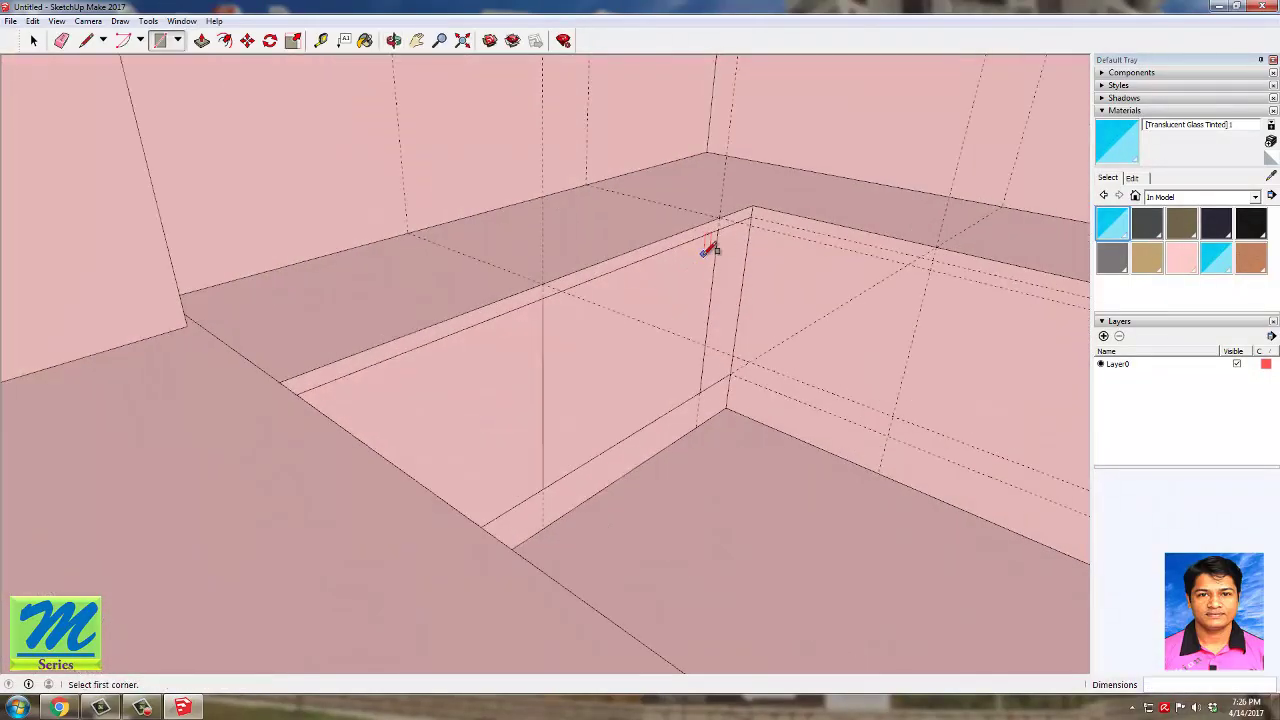
pyautogui.click(752, 216)
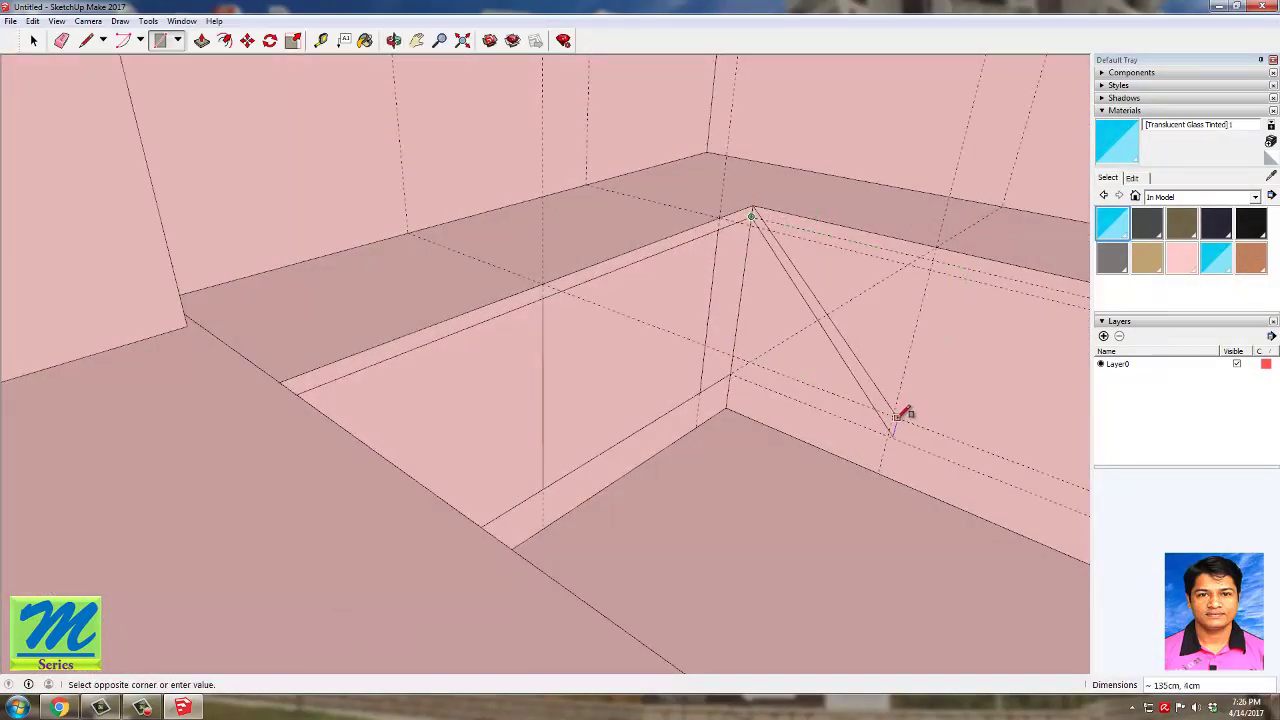
pyautogui.moveTo(678, 318); pyautogui.dragTo(826, 304, button='middle')
pyautogui.scroll(4, 778, 336)
pyautogui.click(727, 338)
pyautogui.scroll(-4, 350, 232)
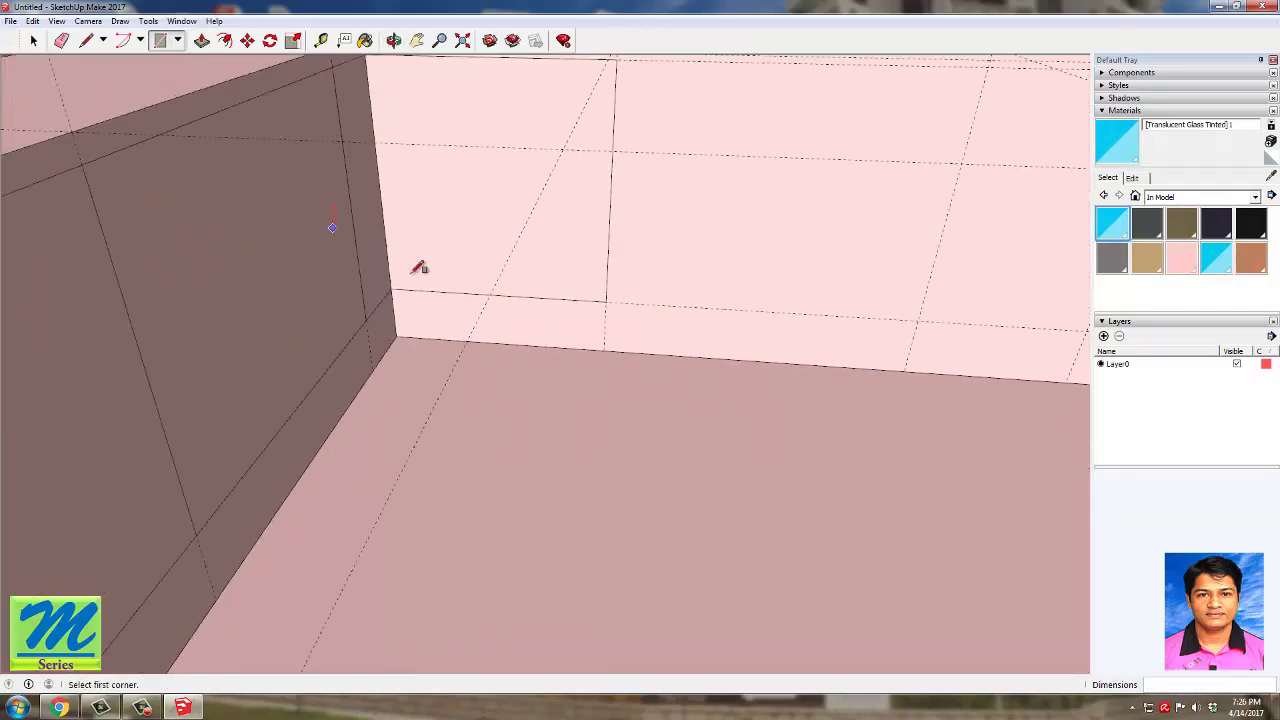
pyautogui.click(551, 112)
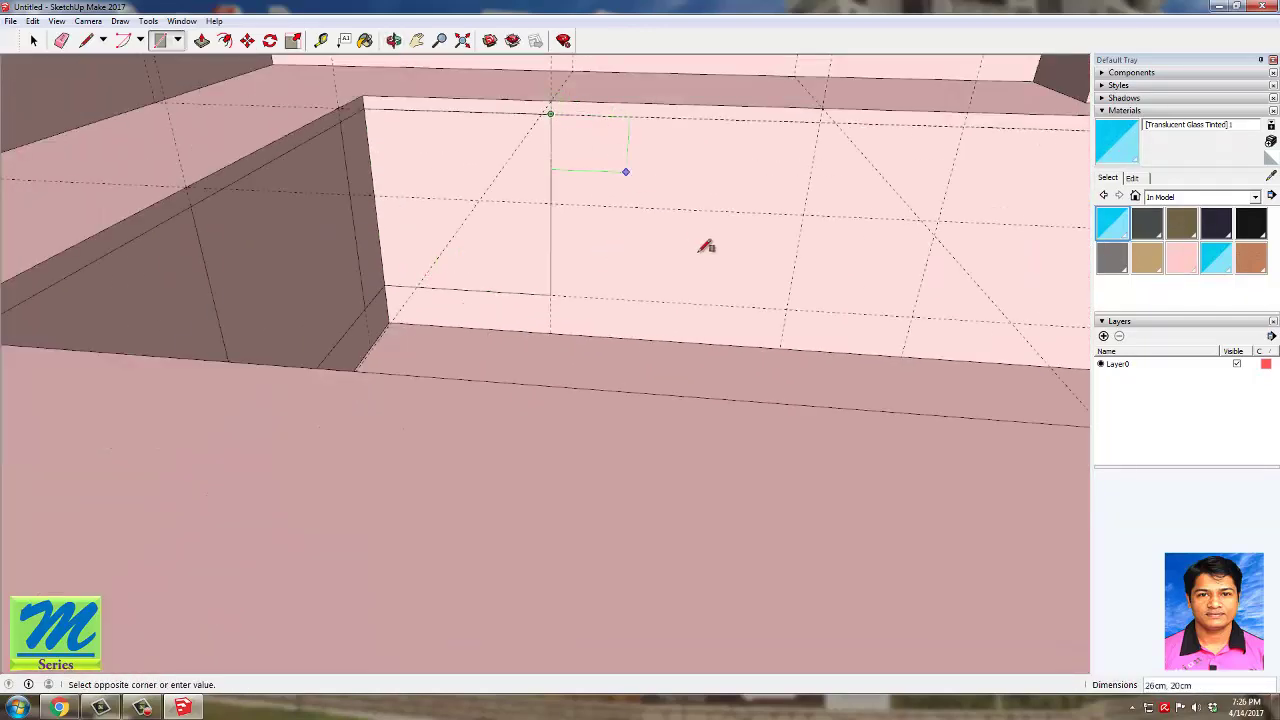
pyautogui.click(788, 308)
pyautogui.click(820, 124)
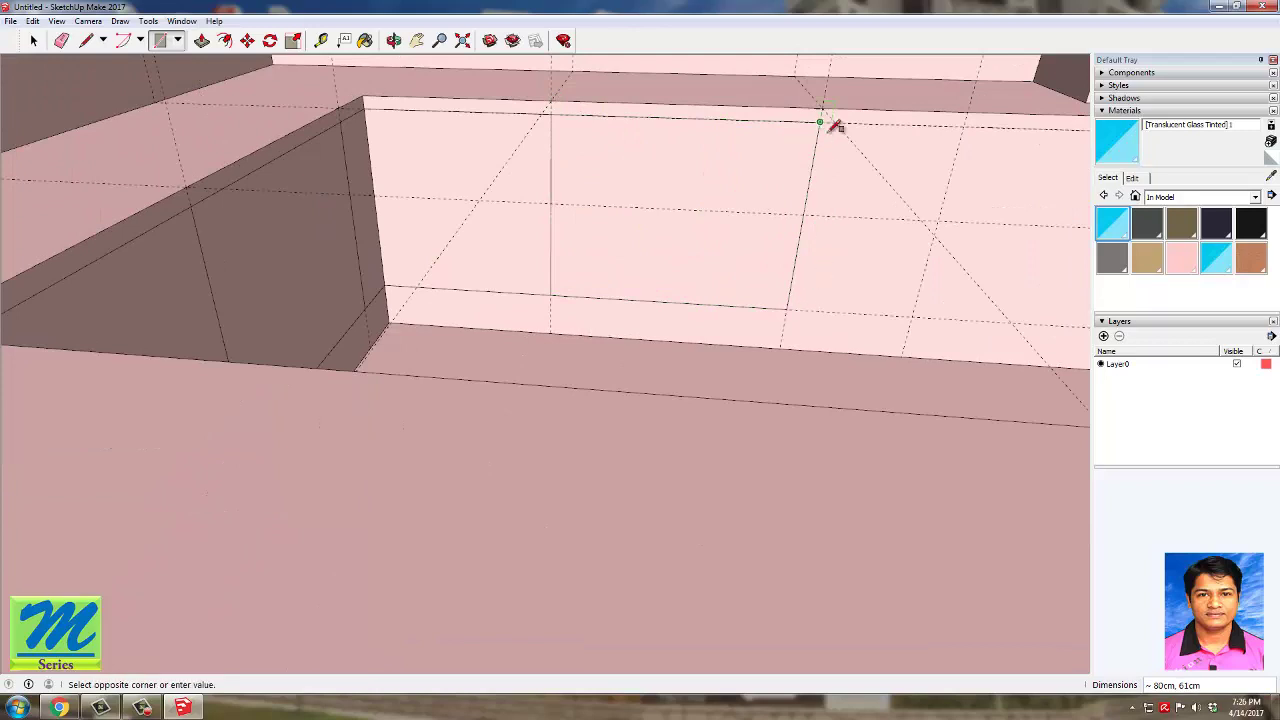
pyautogui.click(920, 310)
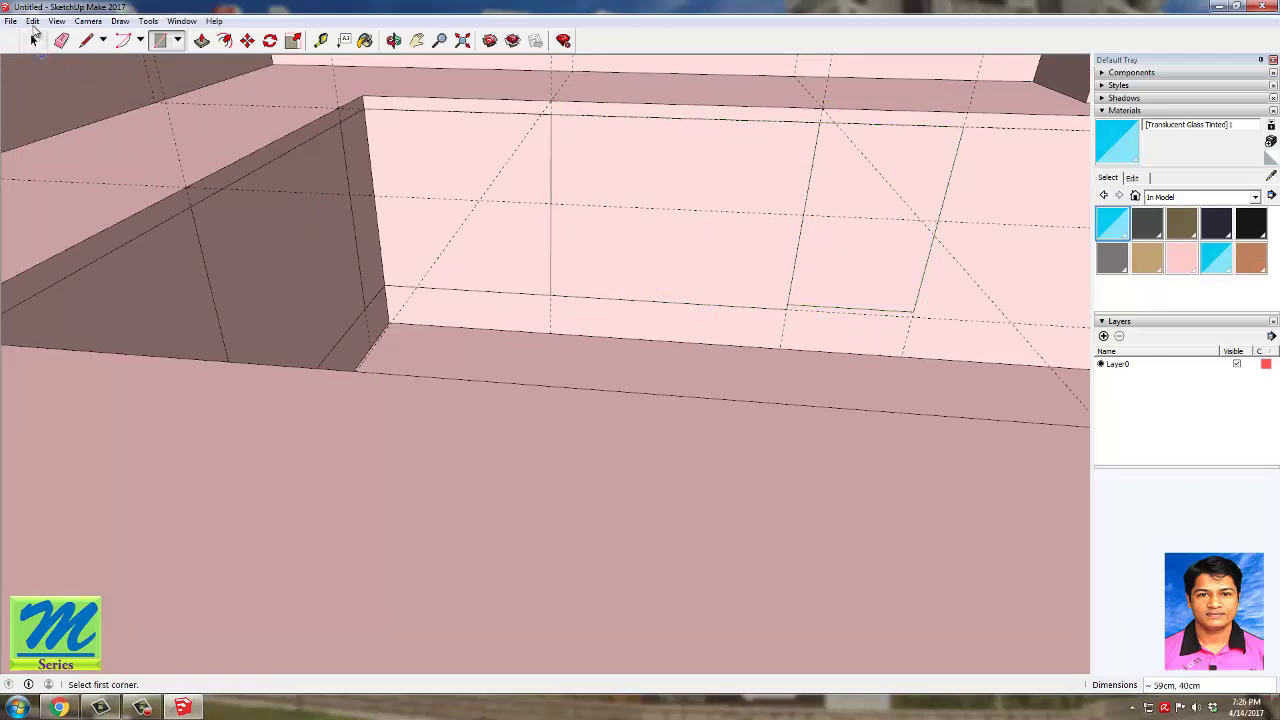
pyautogui.click(33, 21)
pyautogui.click(70, 34)
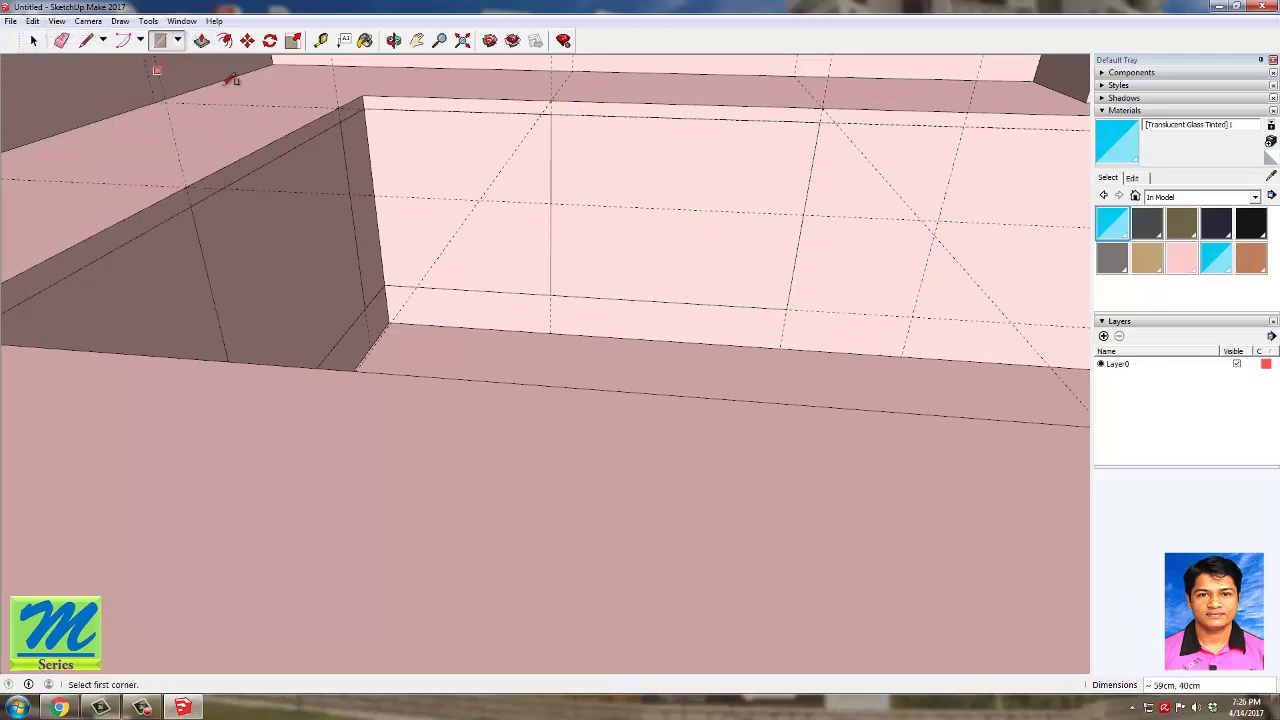
# Step: Draw the next two rectangles between the guides on the adjoining cabinet's front, about 40 cm wide and 60 by 61 cm
pyautogui.click(821, 121)
pyautogui.click(918, 306)
pyautogui.moveTo(917, 303); pyautogui.dragTo(893, 243, button='middle')
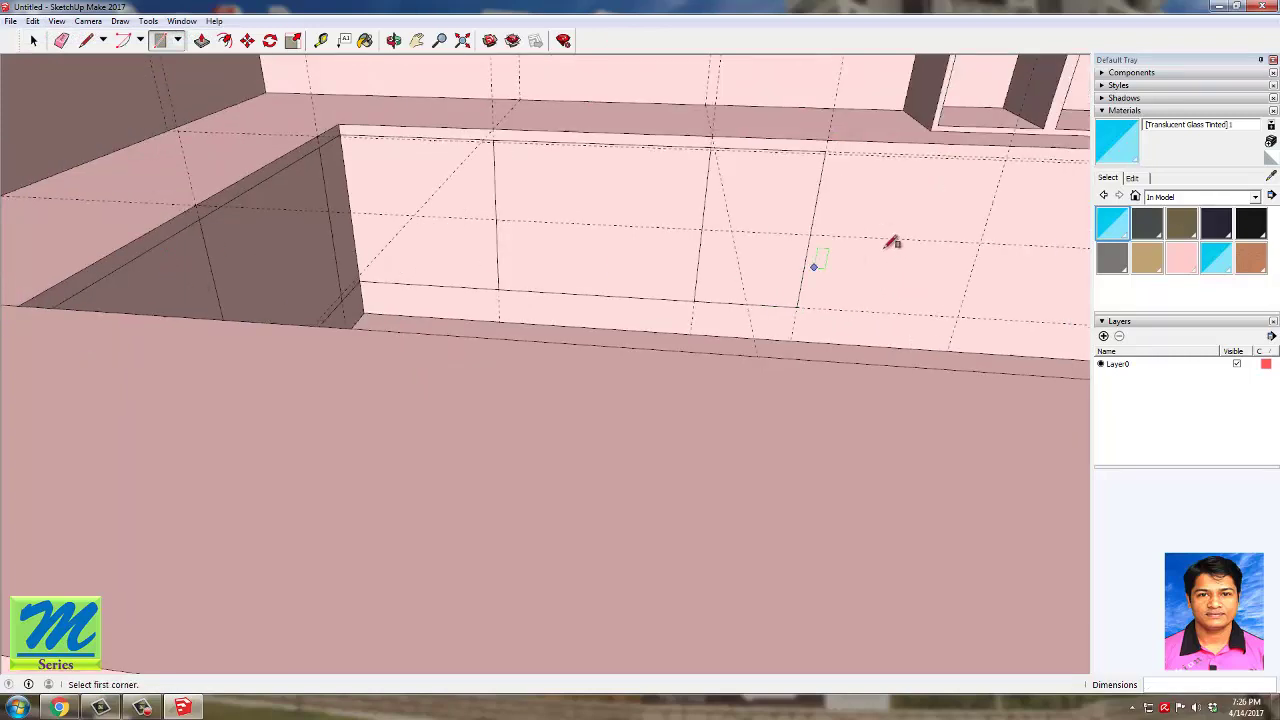
pyautogui.scroll(4, 834, 149)
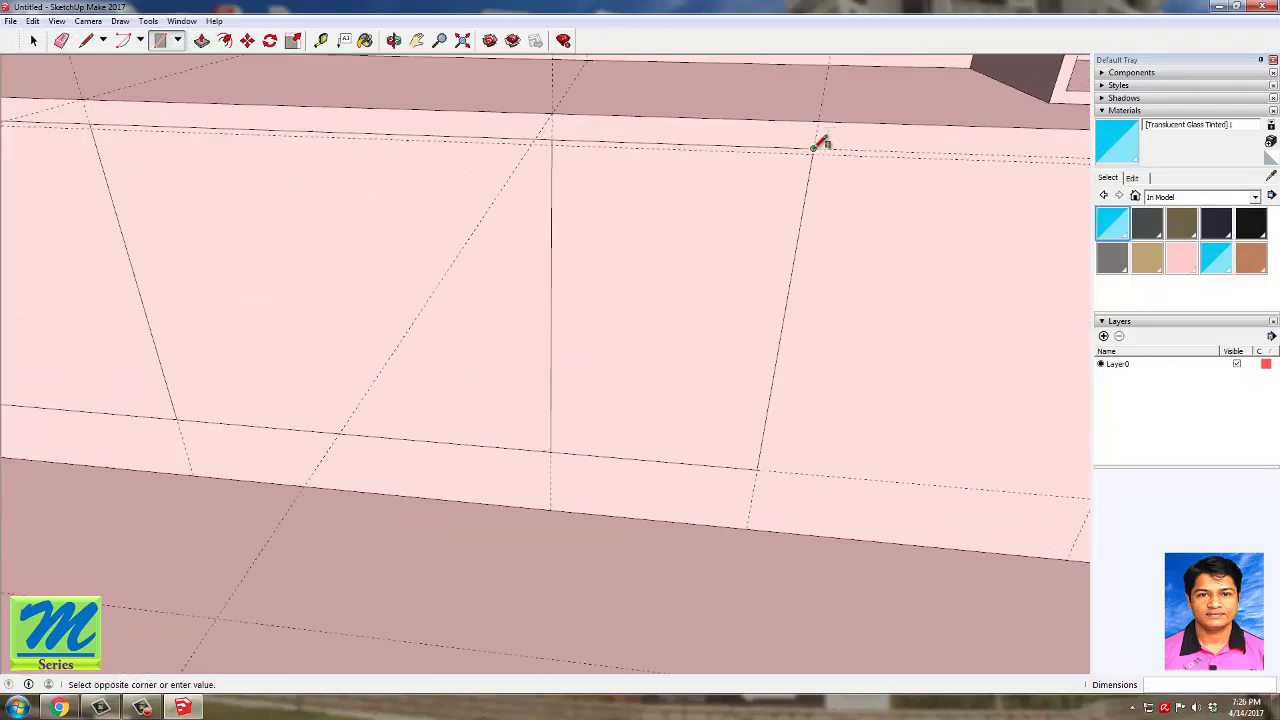
pyautogui.scroll(-2, 286, 290)
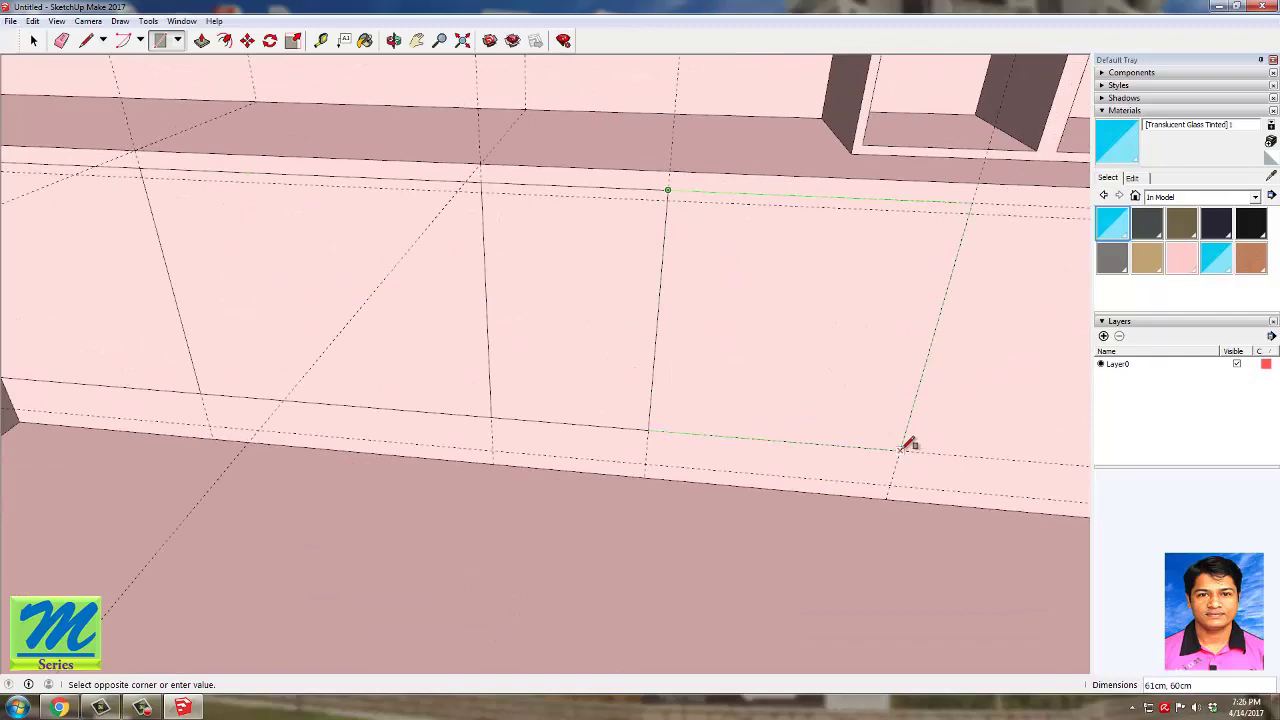
pyautogui.click(901, 449)
# Step: Draw the last rectangle between the horizontal guides, from the outermost vertical guide to the adjoining base cabinet's outer end
pyautogui.scroll(-2, 450, 352)
pyautogui.moveTo(899, 334); pyautogui.dragTo(786, 322, button='middle')
pyautogui.scroll(3, 777, 264)
pyautogui.click(756, 286)
pyautogui.scroll(-2, 290, 262)
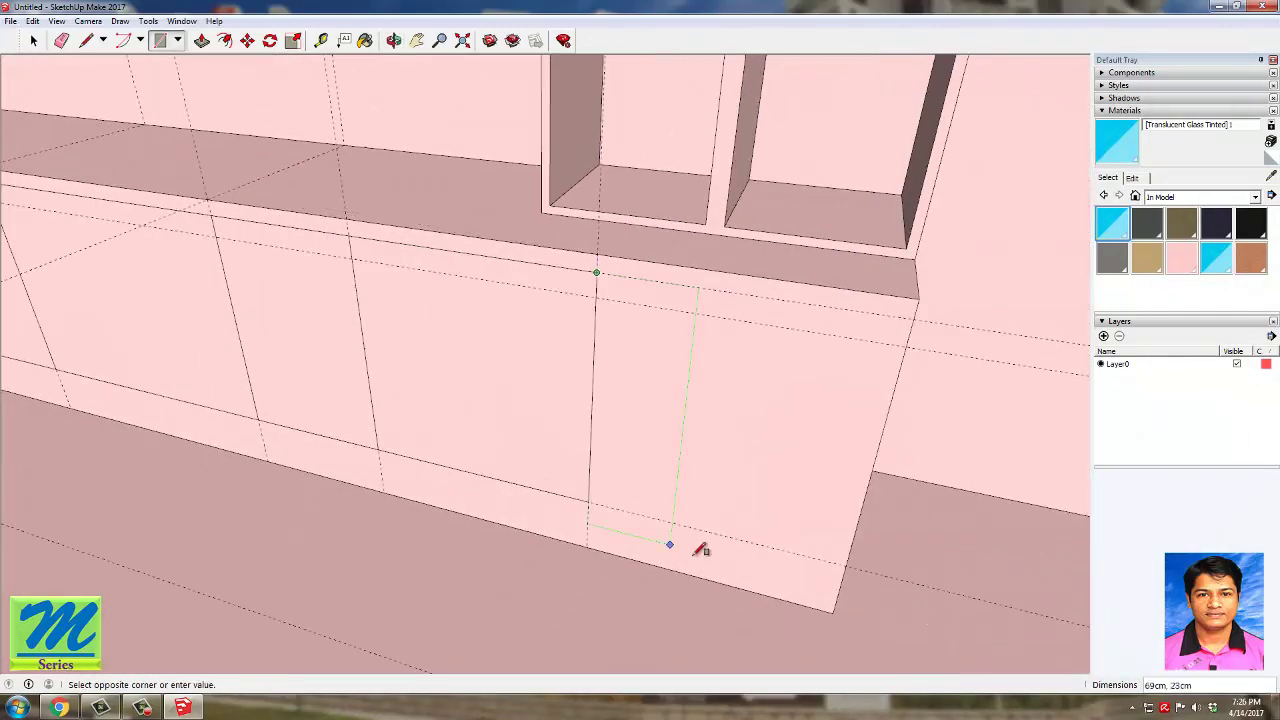
pyautogui.click(851, 557)
# Step: Erase all the construction guides from the kitchen model
pyautogui.moveTo(851, 557); pyautogui.dragTo(425, 386, button='middle')
pyautogui.scroll(-2, 425, 386)
pyautogui.scroll(-4, 595, 373)
pyautogui.moveTo(595, 373)
pyautogui.mouseDown(button='middle')
pyautogui.moveTo(561, 388)
pyautogui.moveTo(480, 300)
pyautogui.mouseUp(button='middle')
pyautogui.scroll(5, 480, 300)
pyautogui.press('e')
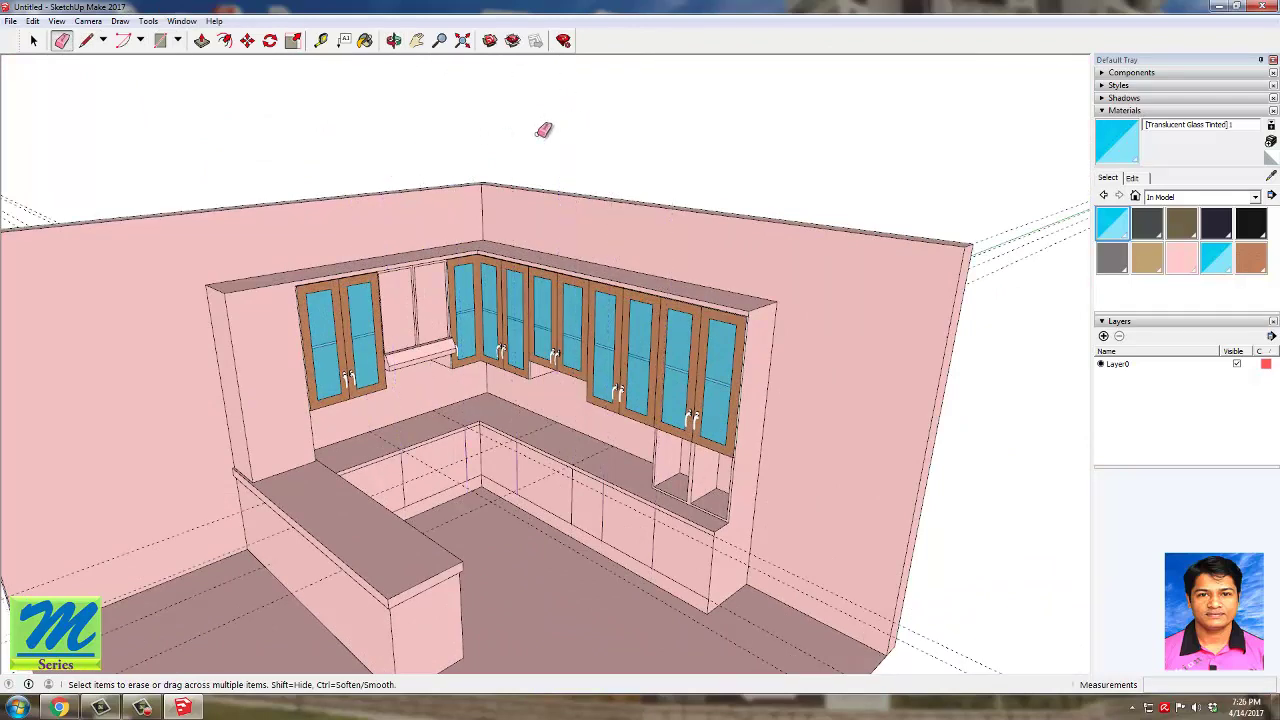
pyautogui.scroll(-3, 537, 134)
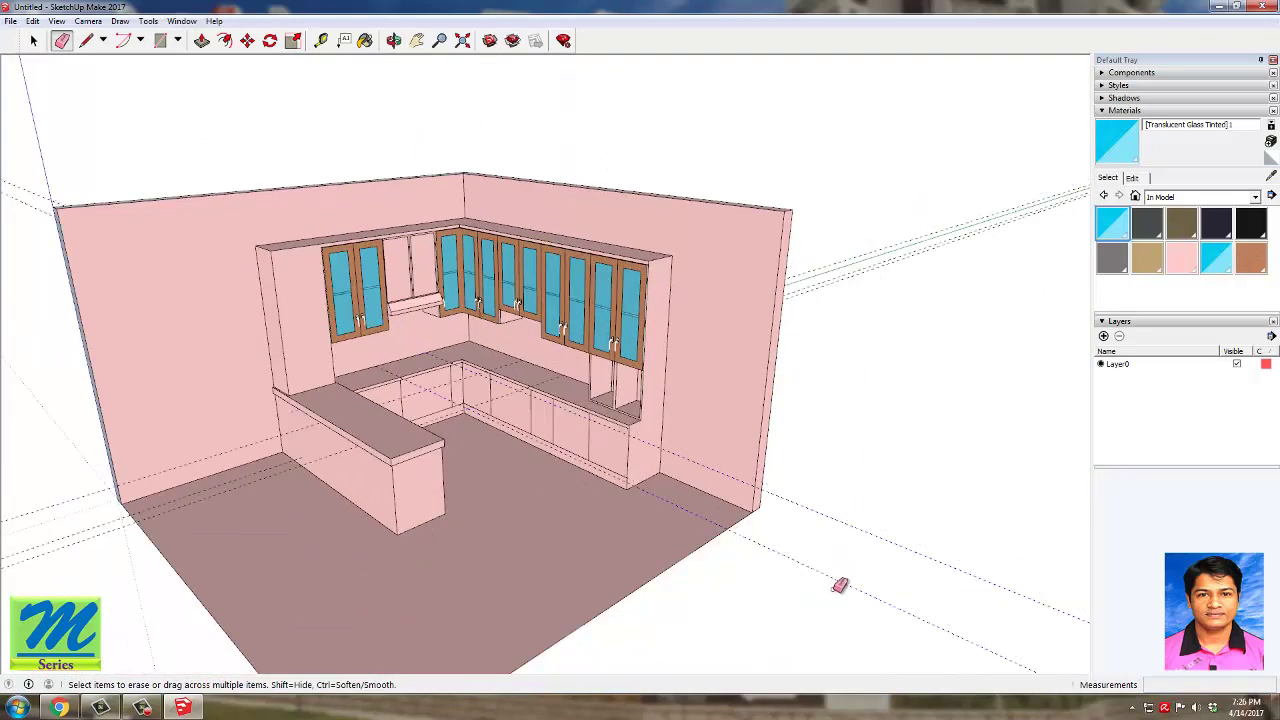
pyautogui.moveTo(847, 263); pyautogui.dragTo(850, 284)
pyautogui.scroll(-1, 848, 275)
# Step: Place a horizontal guide 31 cm above the lower panel edge on the adjoining base cabinet's front, and a second guide 2 cm above it
pyautogui.moveTo(846, 420); pyautogui.dragTo(540, 385, button='middle')
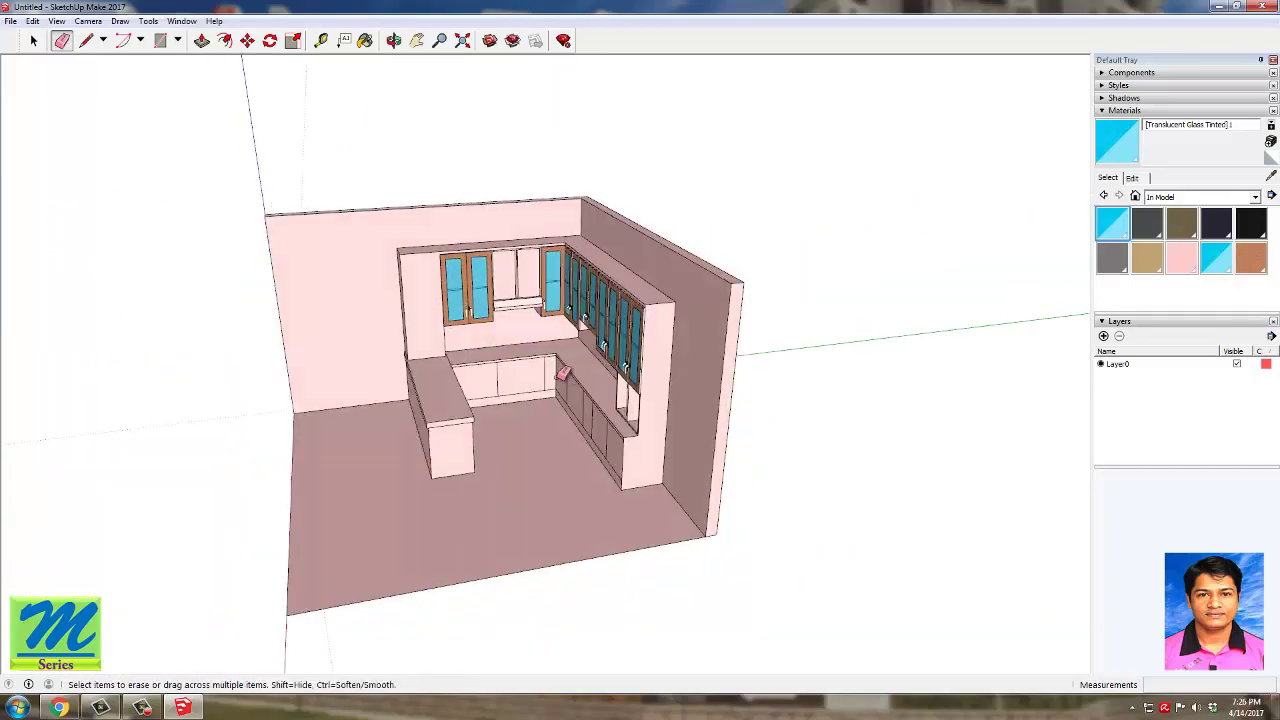
pyautogui.scroll(6, 503, 375)
pyautogui.moveTo(551, 471); pyautogui.dragTo(637, 432, button='middle')
pyautogui.scroll(-3, 382, 384)
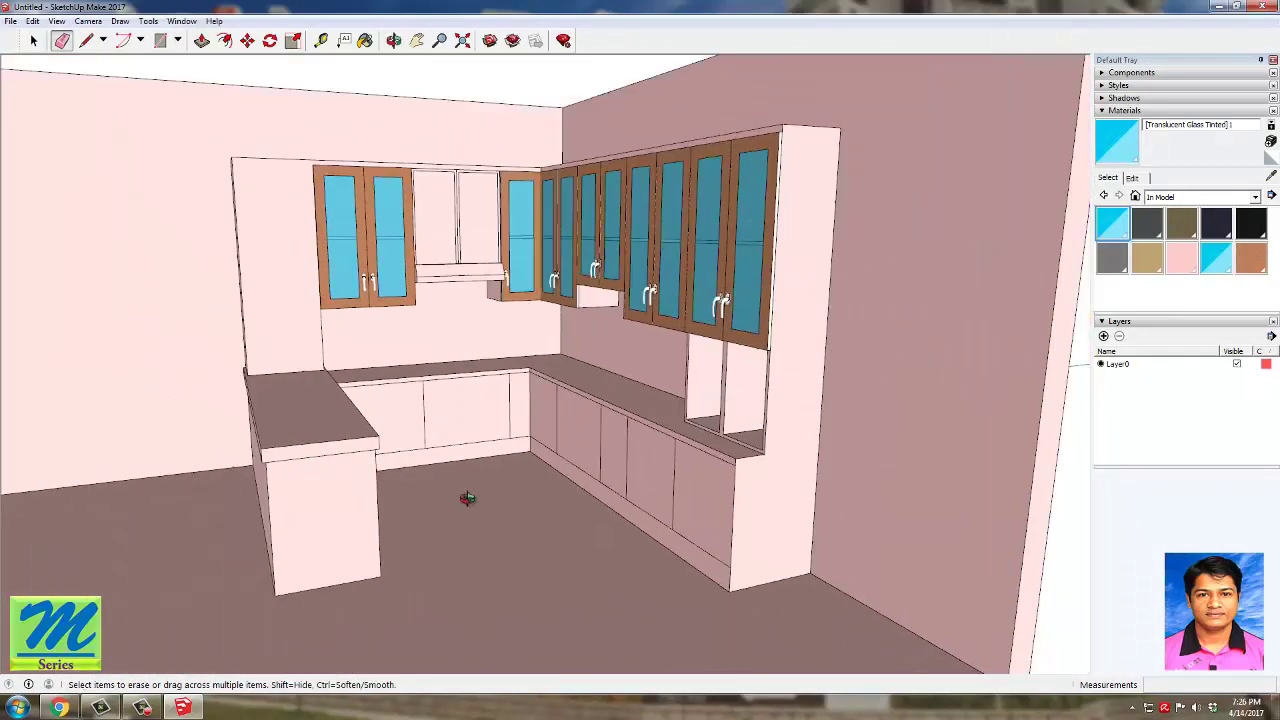
pyautogui.moveTo(469, 497); pyautogui.dragTo(700, 432, button='middle')
pyautogui.scroll(2, 714, 430)
pyautogui.scroll(3, 573, 422)
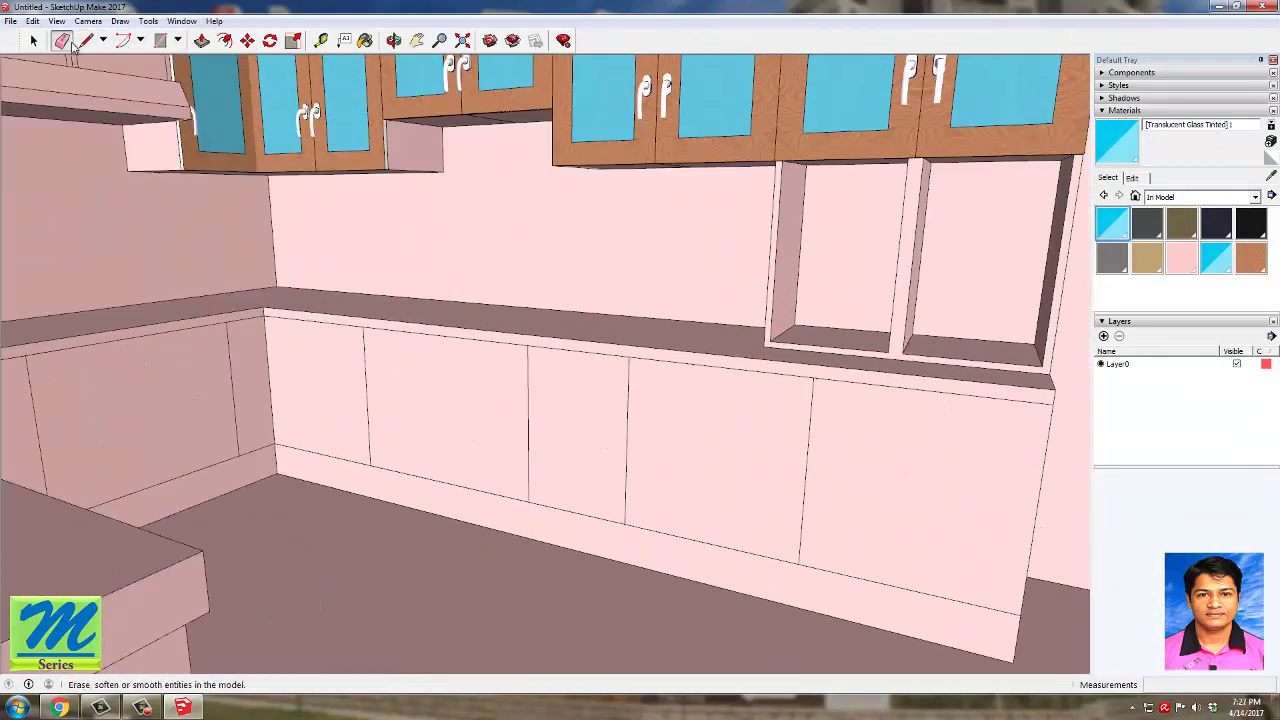
pyautogui.click(320, 40)
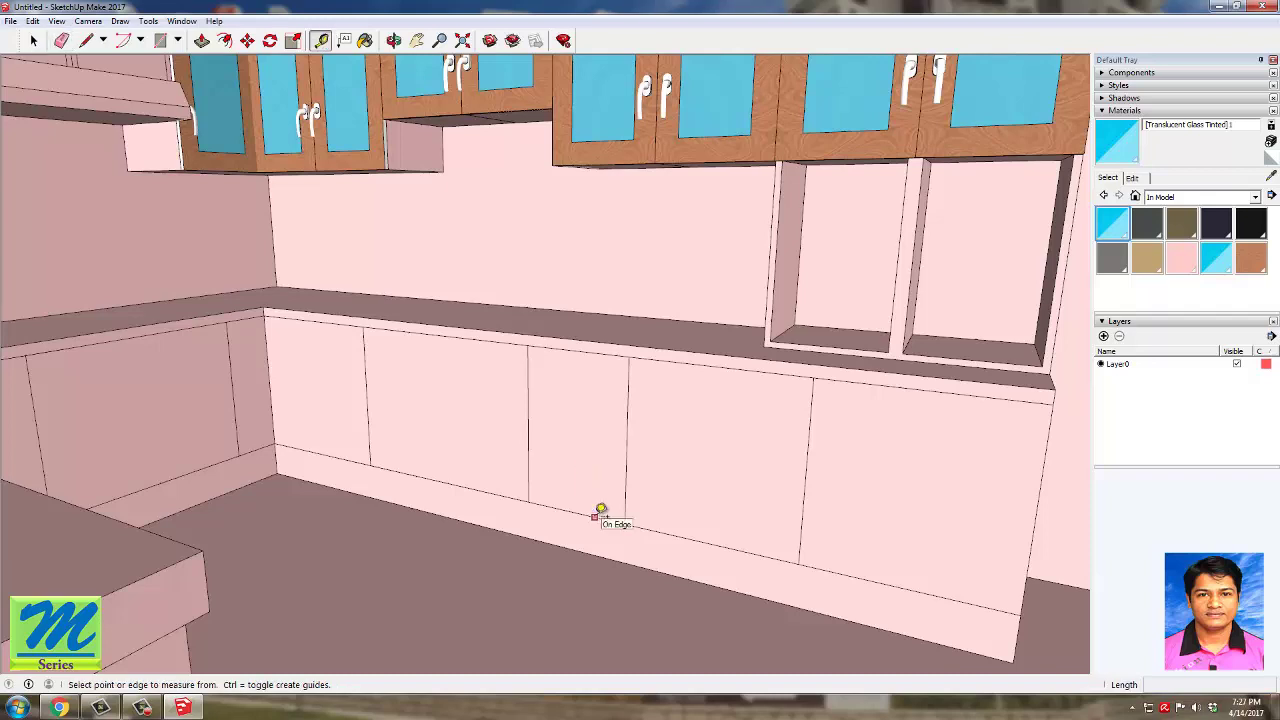
pyautogui.click(594, 516)
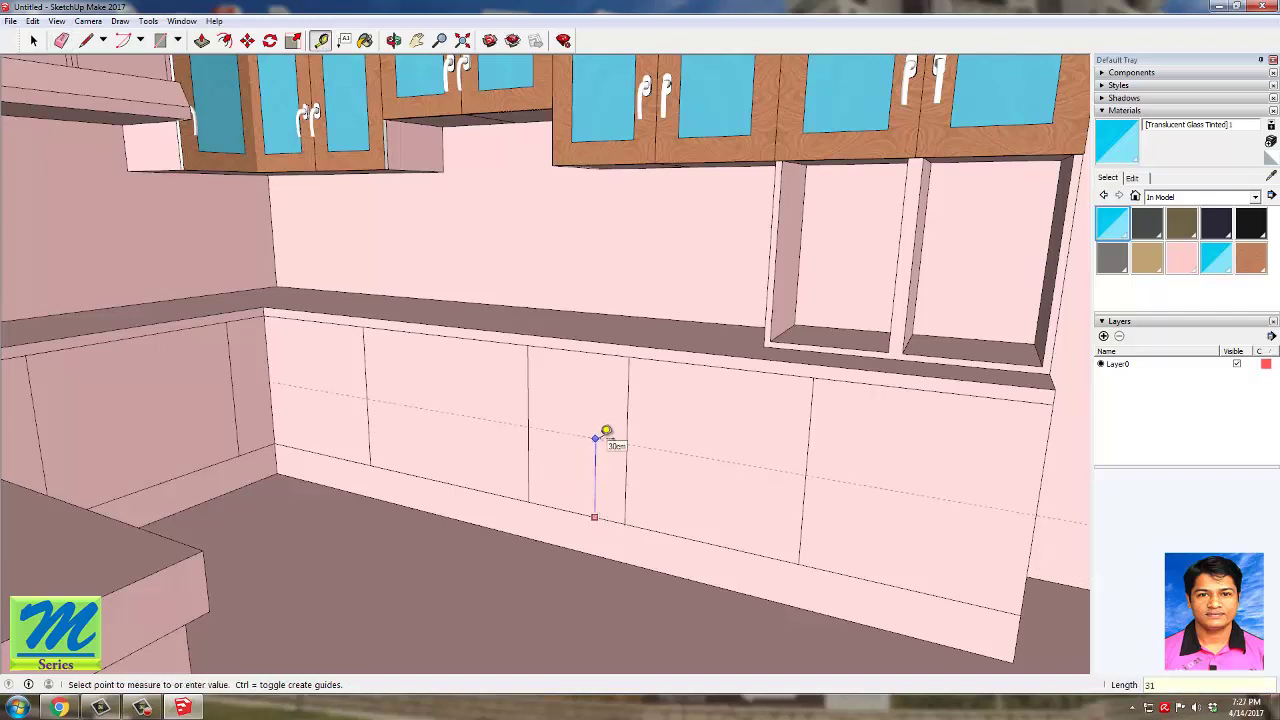
pyautogui.click(597, 436)
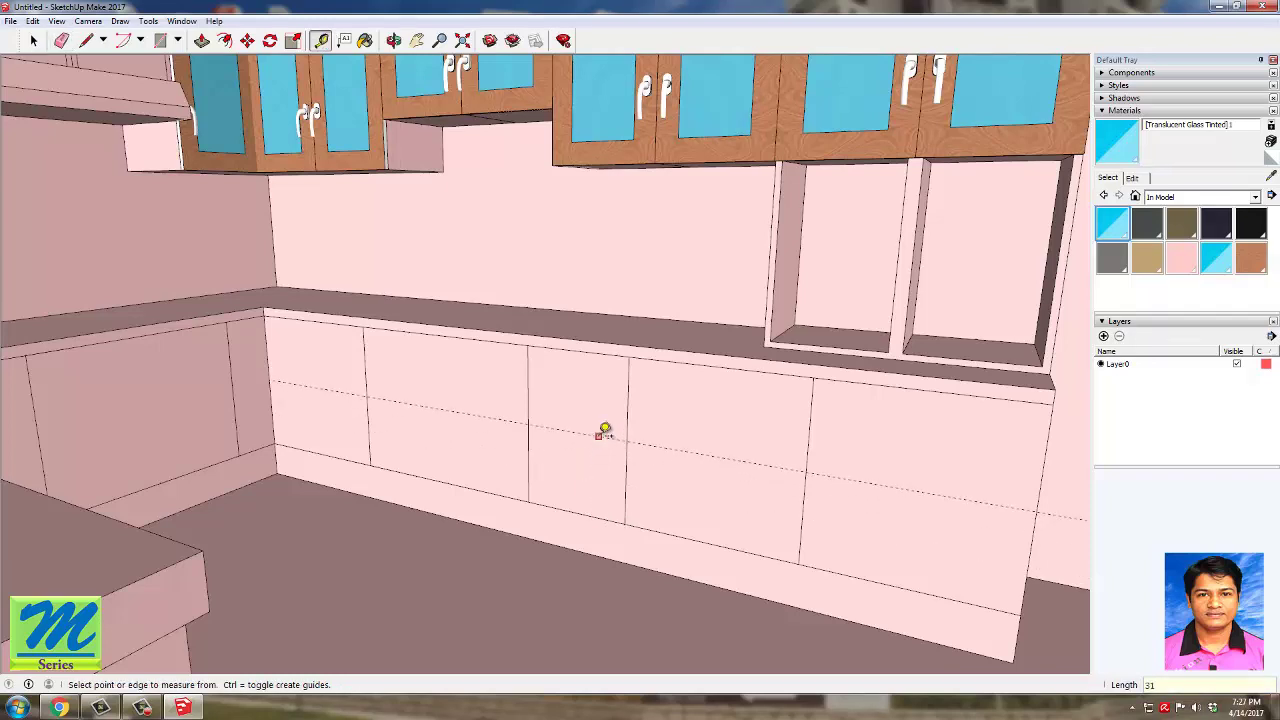
pyautogui.click(598, 435)
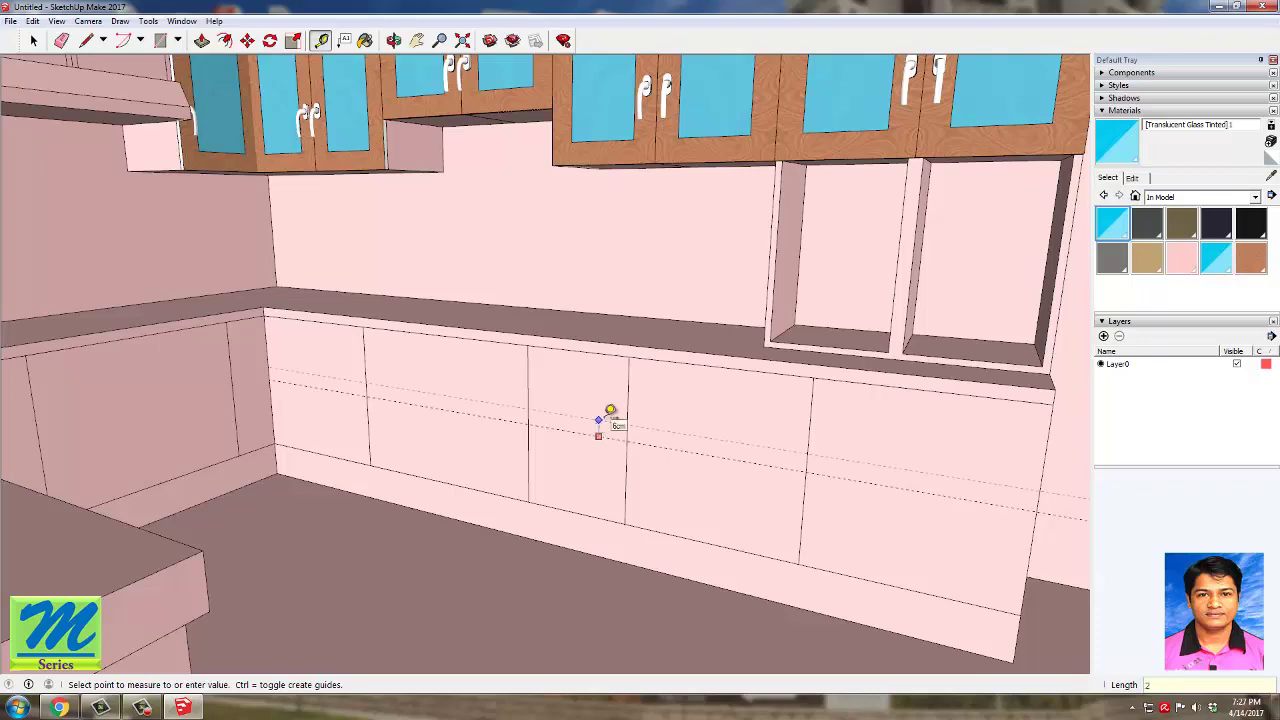
pyautogui.press('Return')
# Step: Draw 2 cm high divider rectangles between the guides, across the 40 cm wide panel and the wider panel beside it
pyautogui.scroll(-3, 531, 433)
pyautogui.scroll(5, 603, 440)
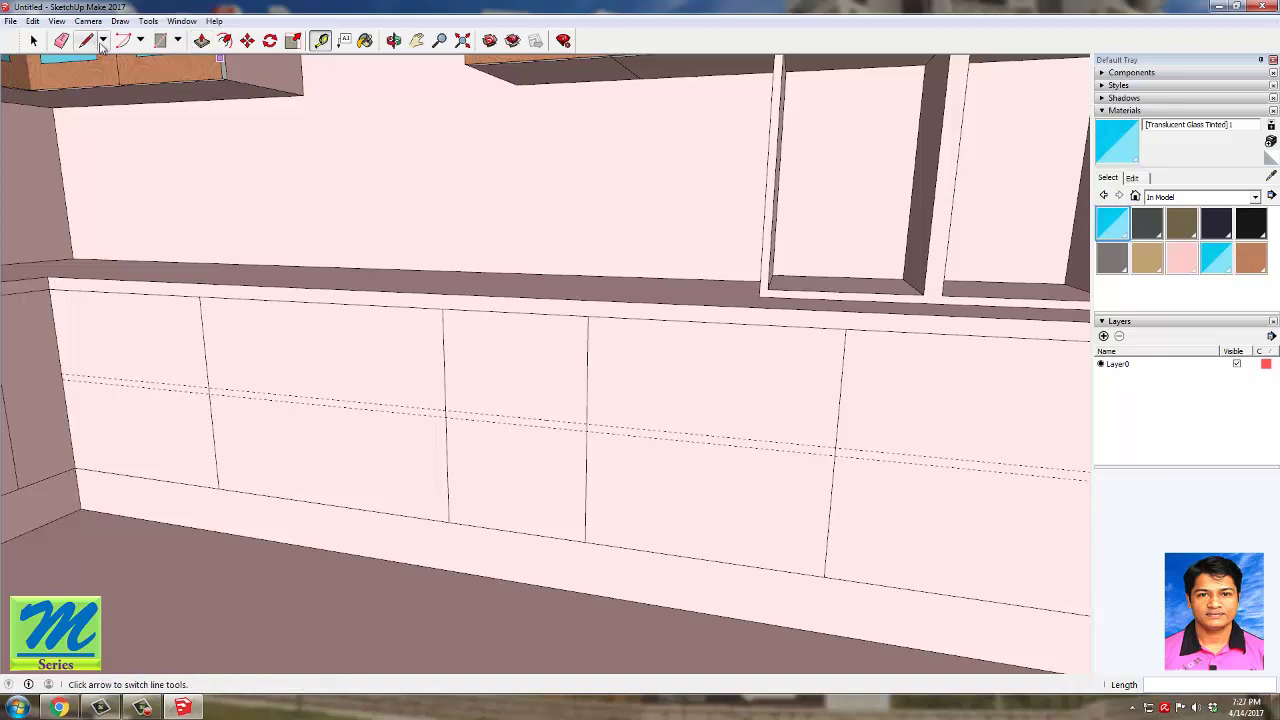
pyautogui.click(160, 40)
pyautogui.scroll(2, 700, 500)
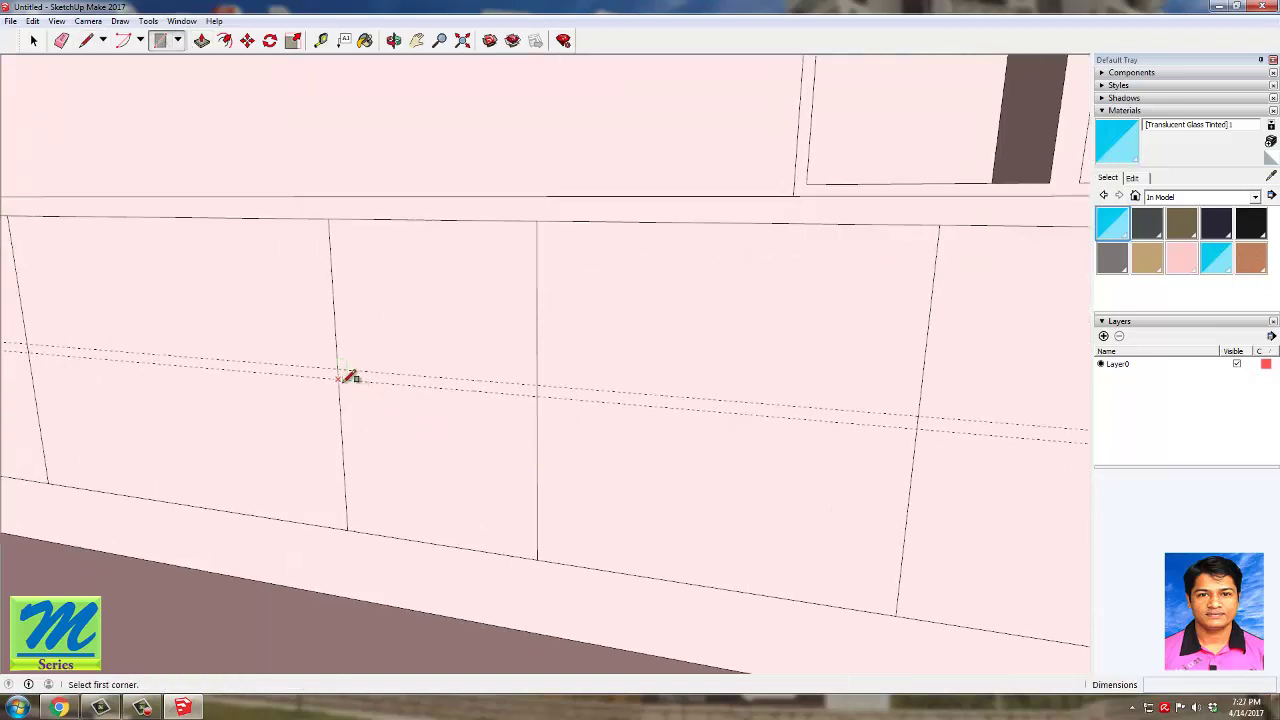
pyautogui.click(339, 369)
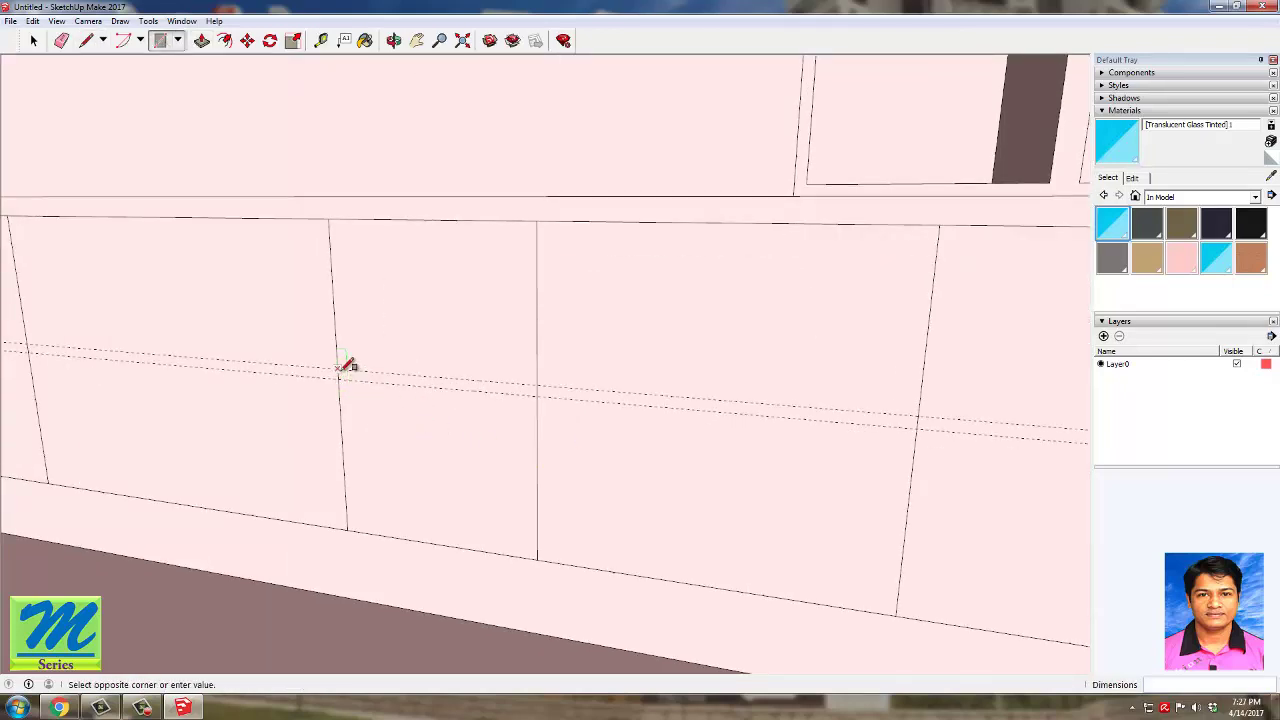
pyautogui.click(538, 393)
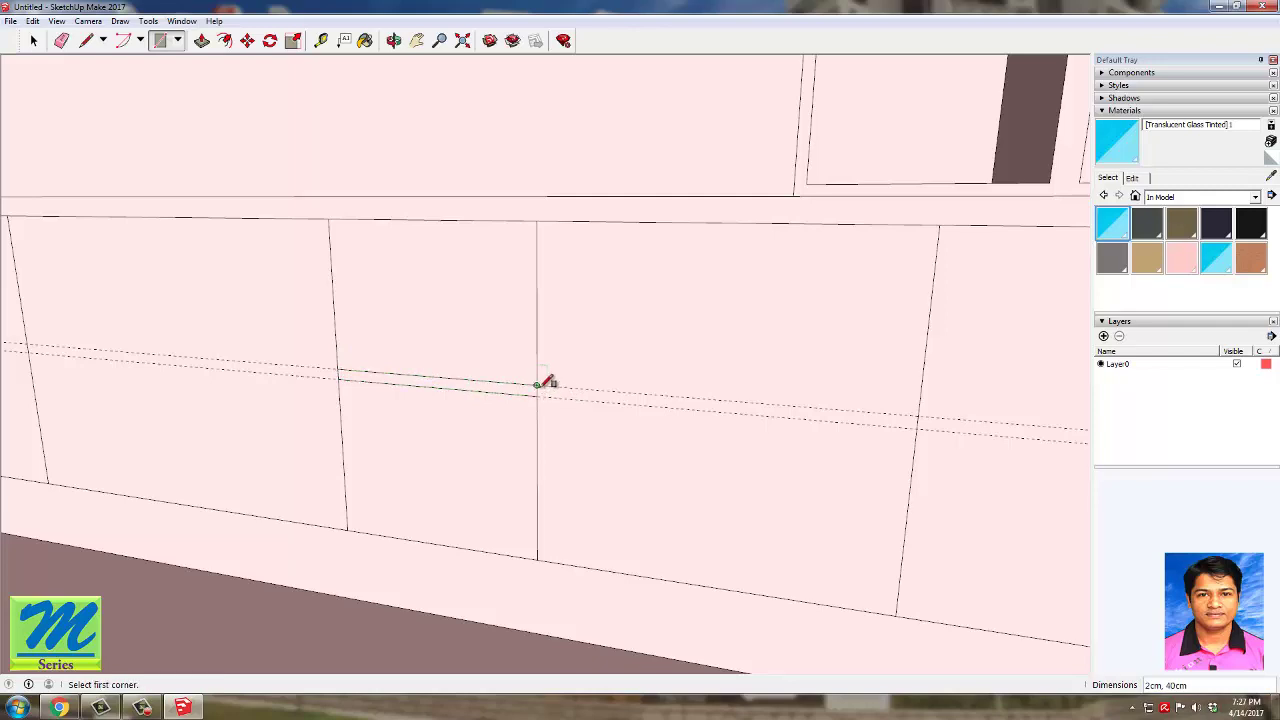
pyautogui.click(921, 425)
pyautogui.press('space')
pyautogui.scroll(-5, 637, 403)
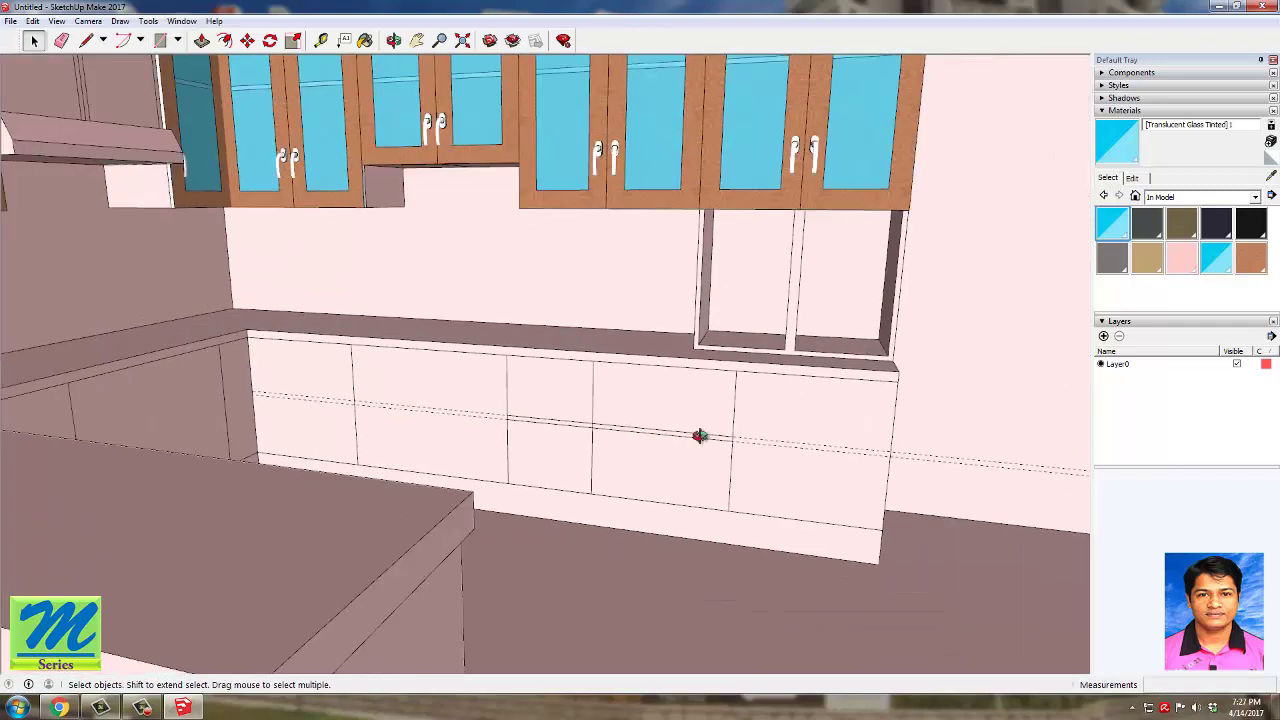
# Step: Offset the outlines of the three base cabinet panels below the range hood inward by 1 cm
pyautogui.moveTo(700, 437); pyautogui.dragTo(335, 476, button='middle')
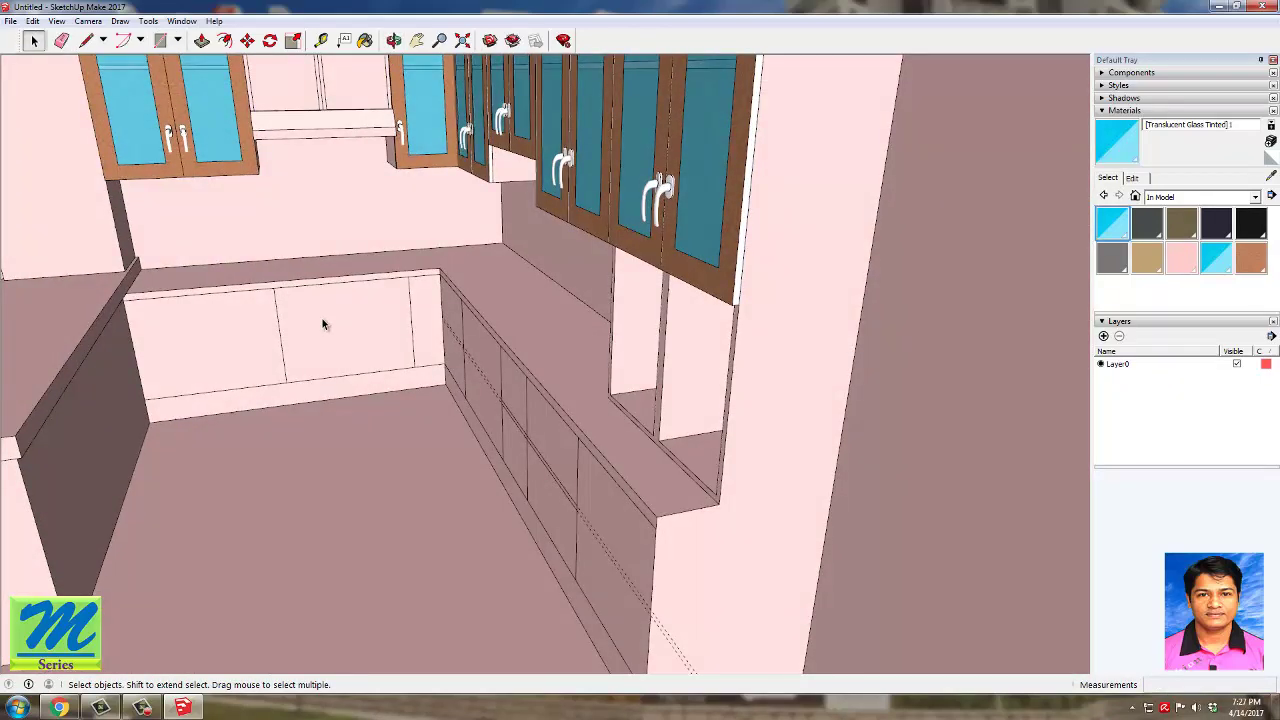
pyautogui.click(224, 40)
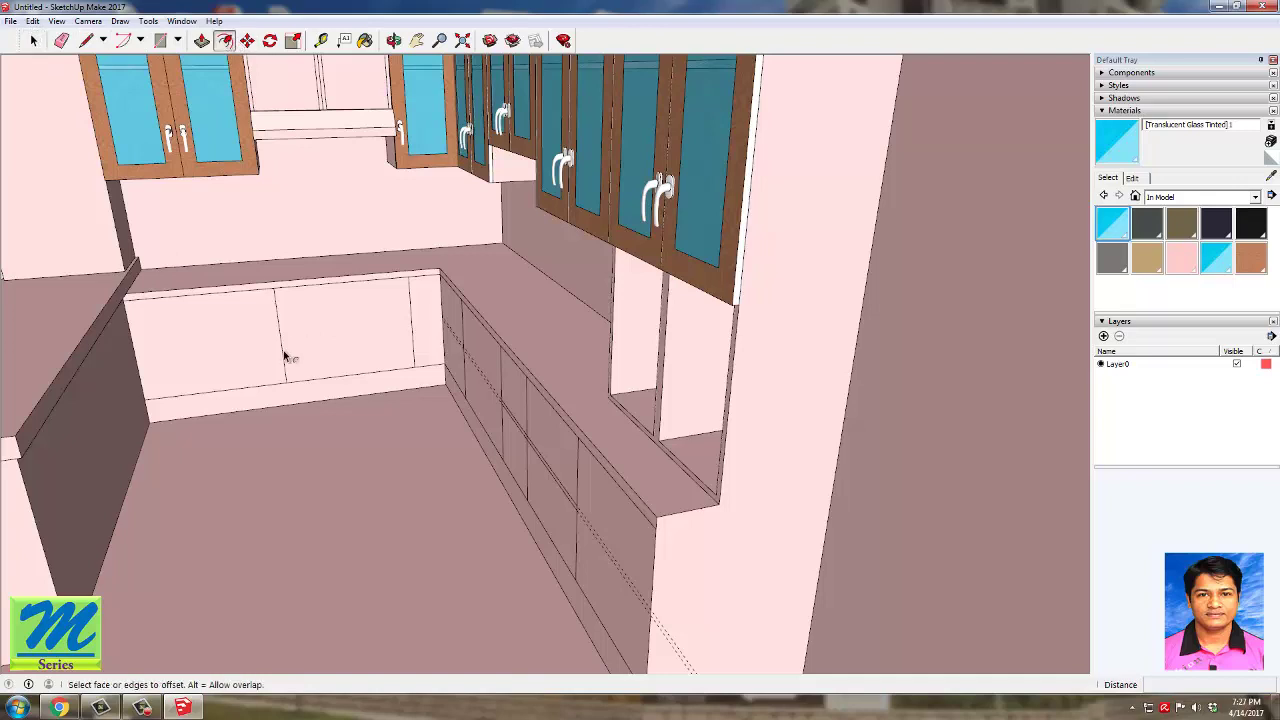
pyautogui.click(258, 386)
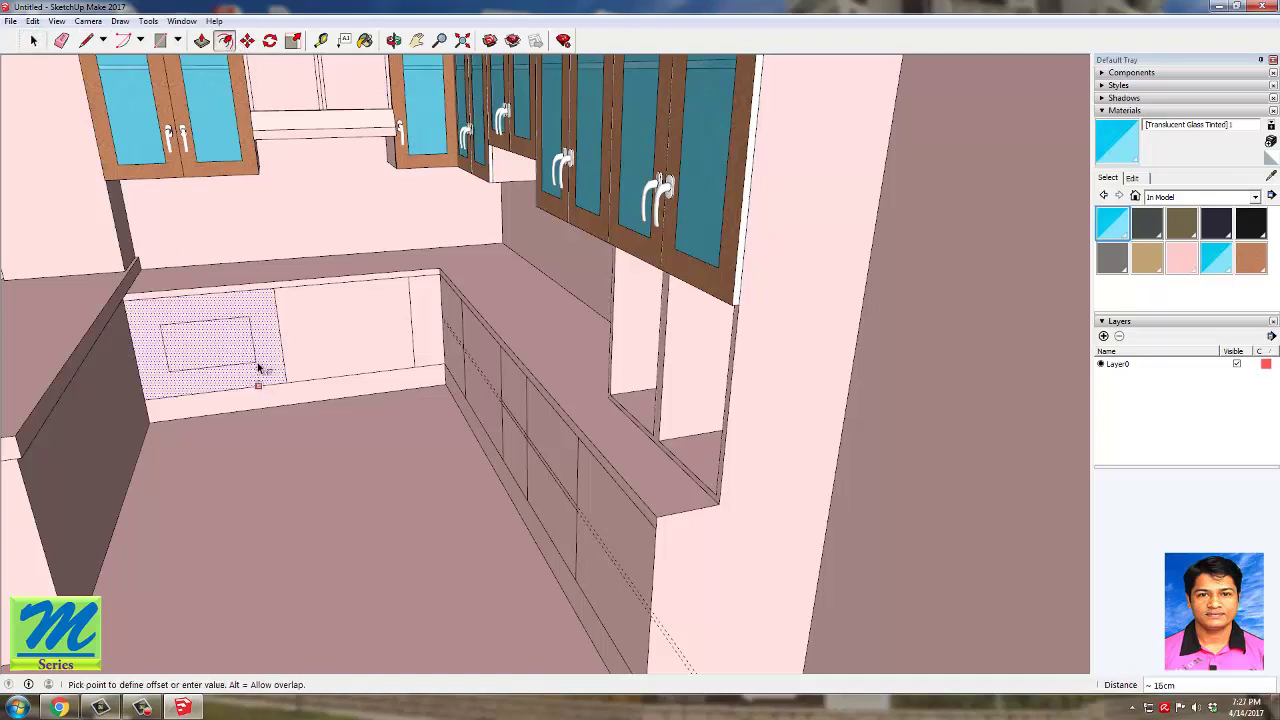
pyautogui.write('1')
pyautogui.press('Return')
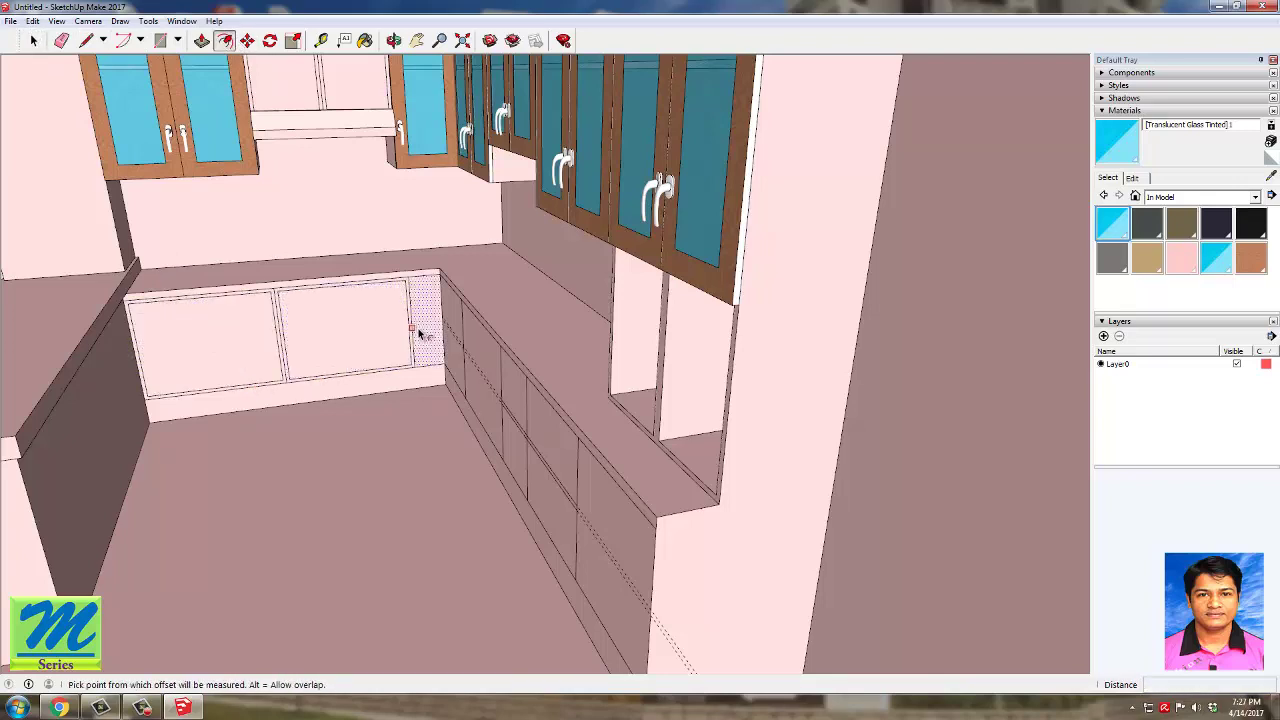
pyautogui.moveTo(314, 346); pyautogui.dragTo(394, 322, button='middle')
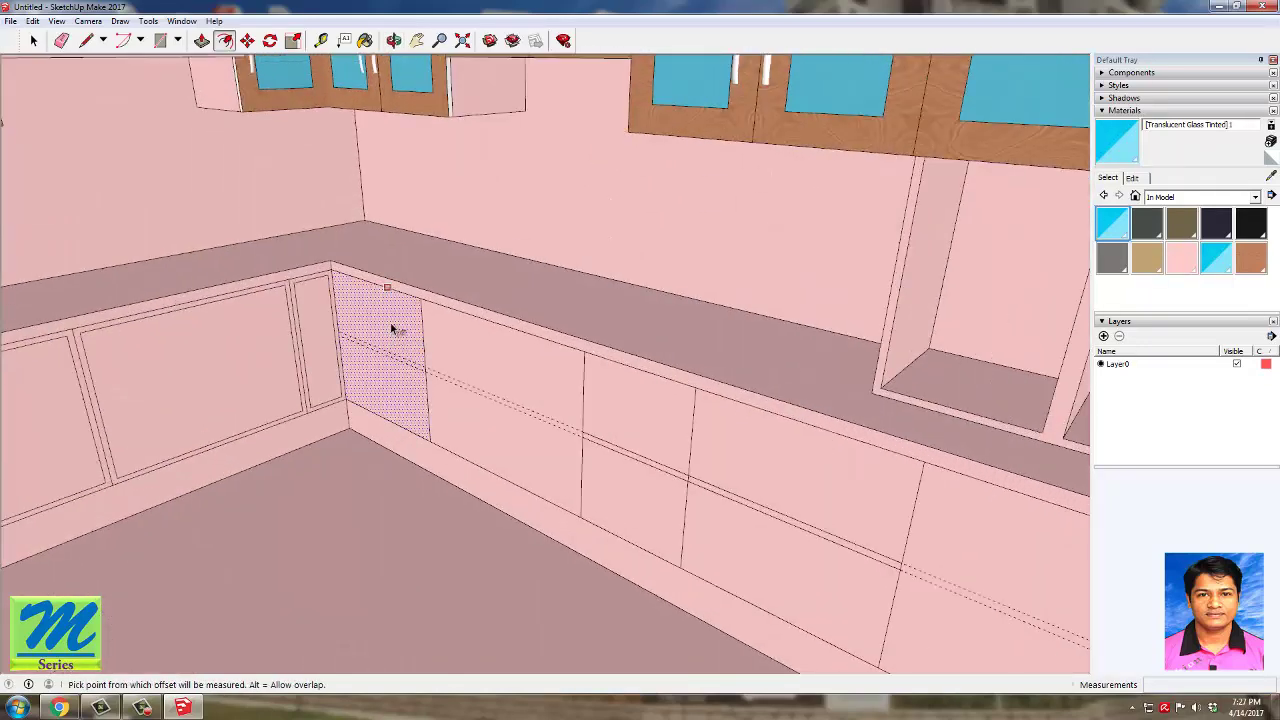
# Step: Repeat the 1 cm inward offset on all door and drawer panels of the adjoining base cabinet run
pyautogui.doubleClick(453, 353)
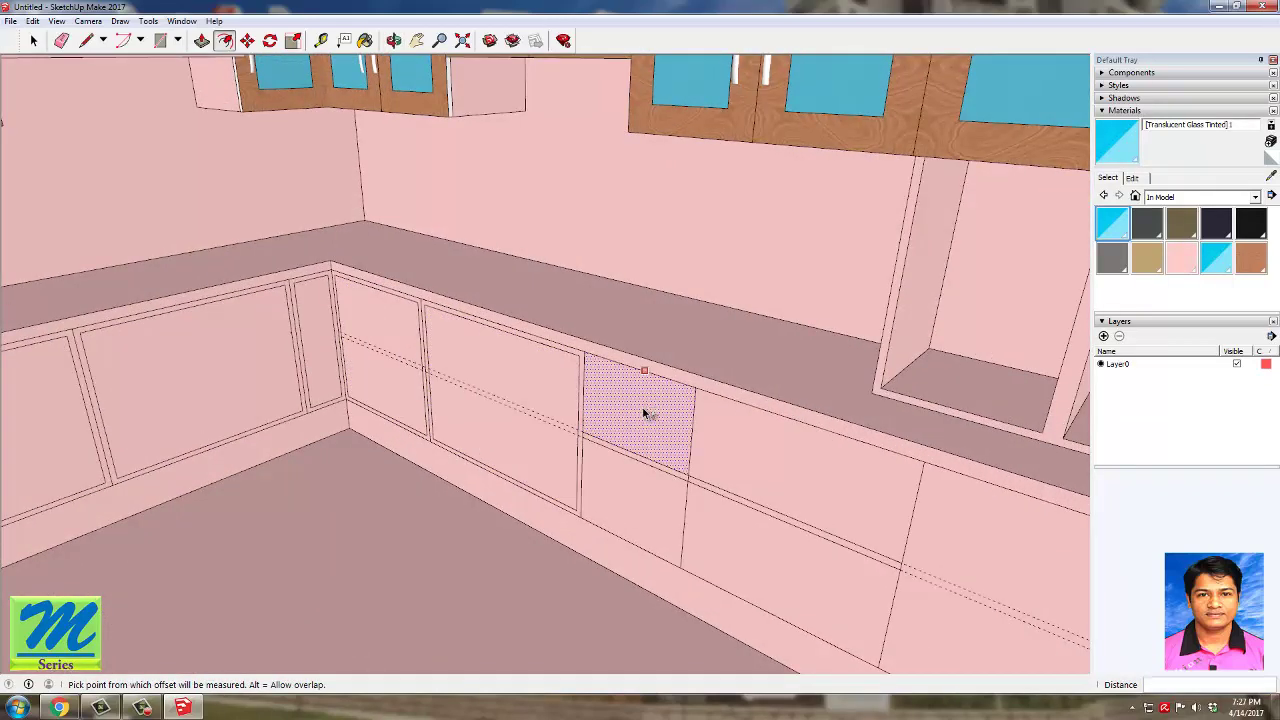
pyautogui.doubleClick(645, 415)
pyautogui.doubleClick(625, 495)
pyautogui.doubleClick(753, 434)
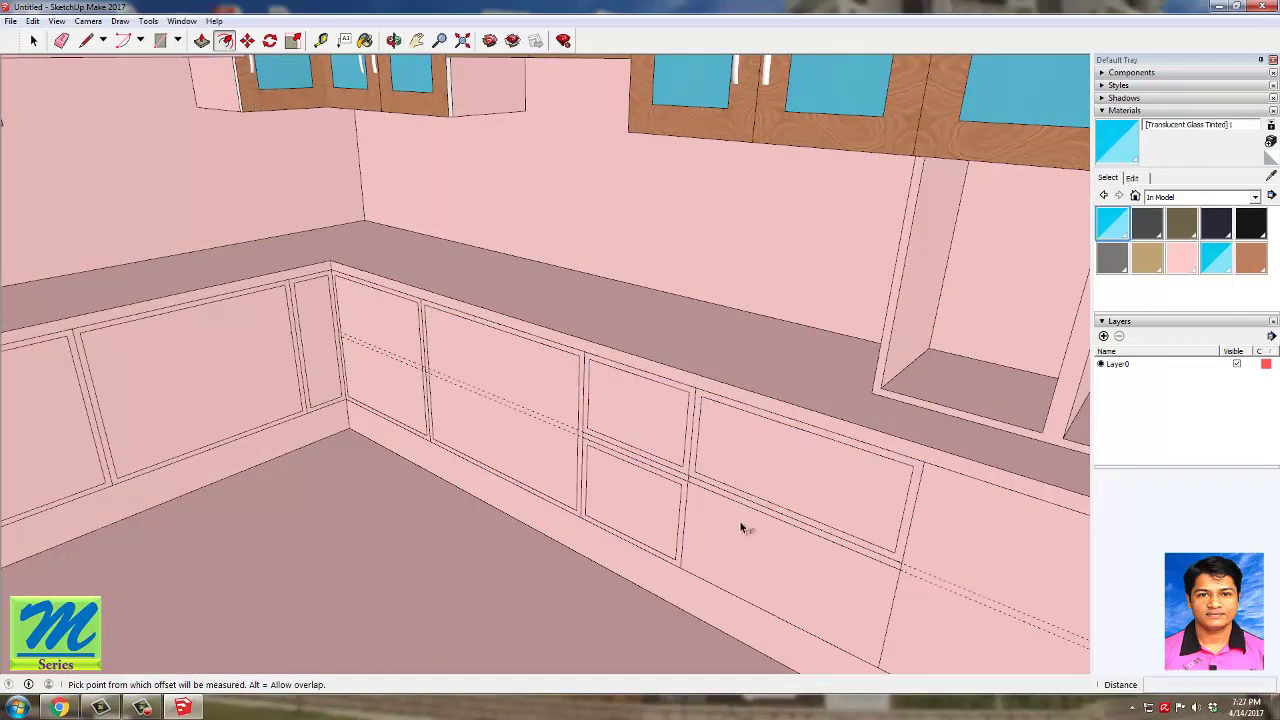
pyautogui.doubleClick(738, 526)
pyautogui.moveTo(302, 338)
pyautogui.mouseDown(button='middle')
pyautogui.moveTo(794, 466)
pyautogui.moveTo(283, 330)
pyautogui.mouseUp(button='middle')
pyautogui.press('space')
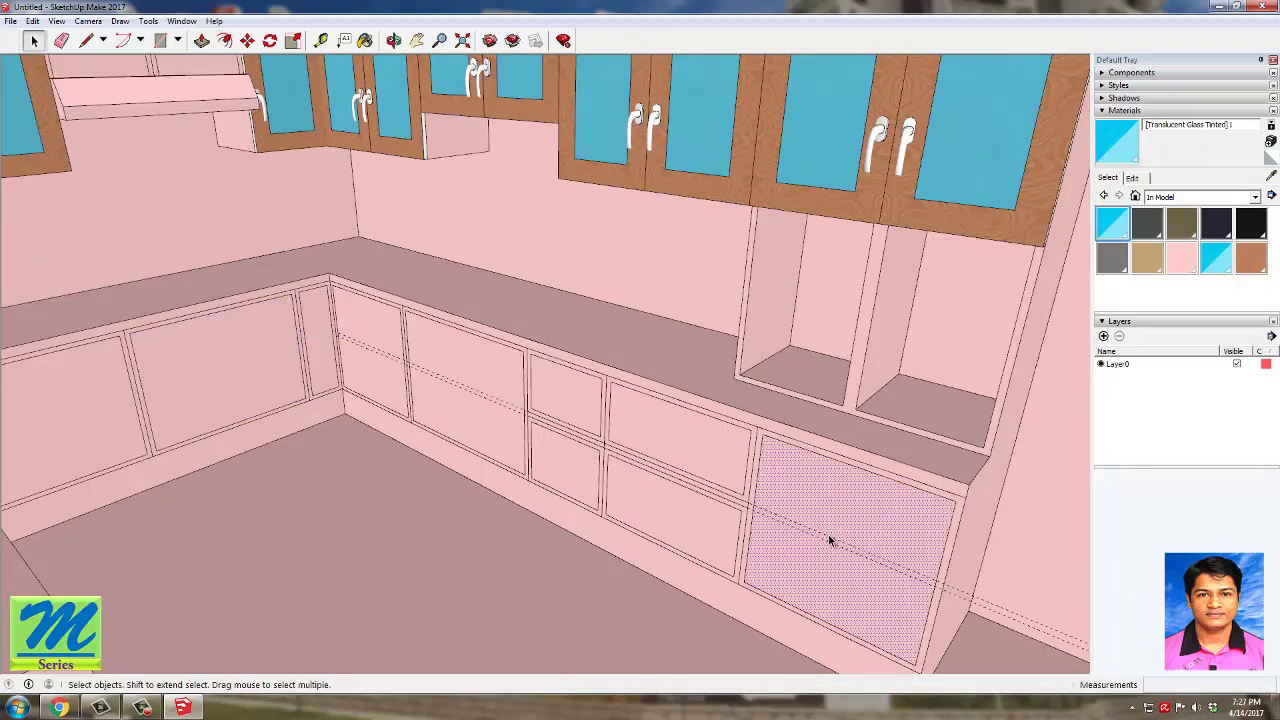
# Step: Delete the two horizontal guides crossing the adjoining base cabinet's front
pyautogui.click(828, 534)
pyautogui.click(828, 538)
pyautogui.click(828, 542)
pyautogui.press('Delete')
# Step: Erase the leftover dividing edges between the offset panel outlines so the frame strips merge on the adjoining base cabinet
pyautogui.moveTo(828, 542); pyautogui.dragTo(688, 456, button='middle')
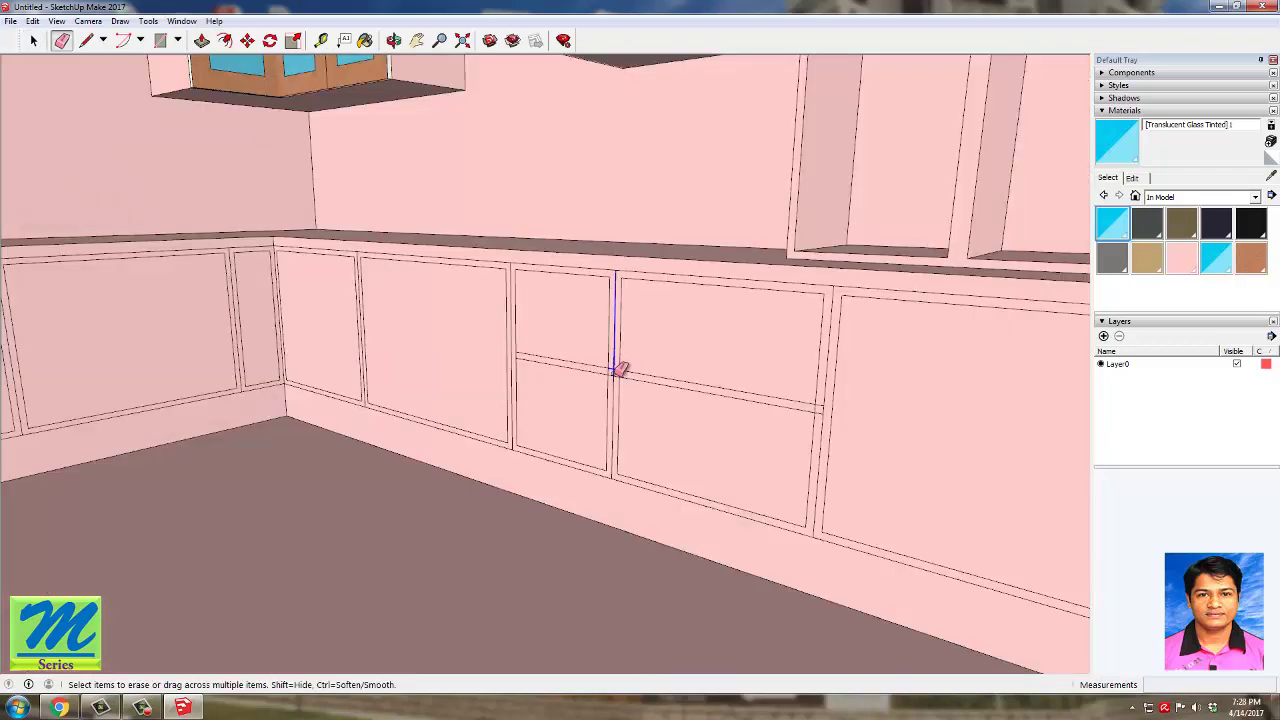
pyautogui.click(618, 368)
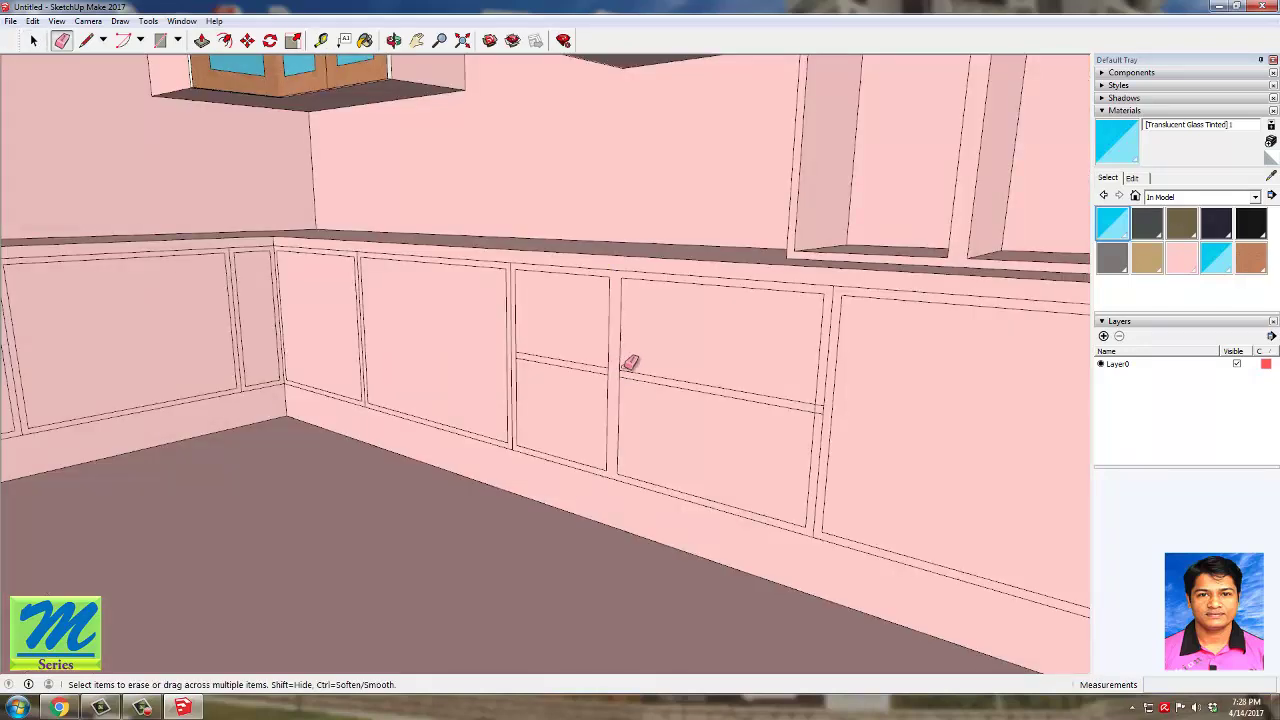
pyautogui.scroll(2, 628, 286)
pyautogui.scroll(-3, 455, 388)
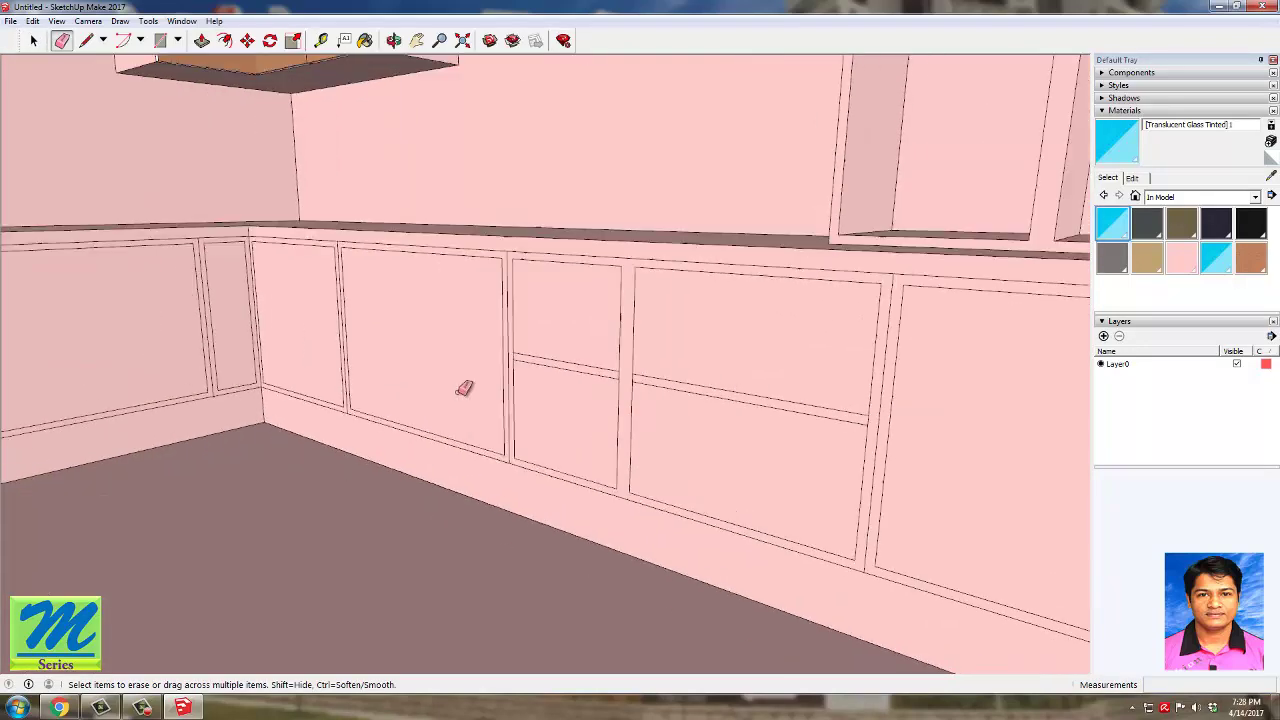
# Step: Push the inset panels below the range hood and the adjoining run's corner panel inward to hollow out their compartments
pyautogui.scroll(-4, 502, 382)
pyautogui.moveTo(603, 420); pyautogui.dragTo(223, 489, button='middle')
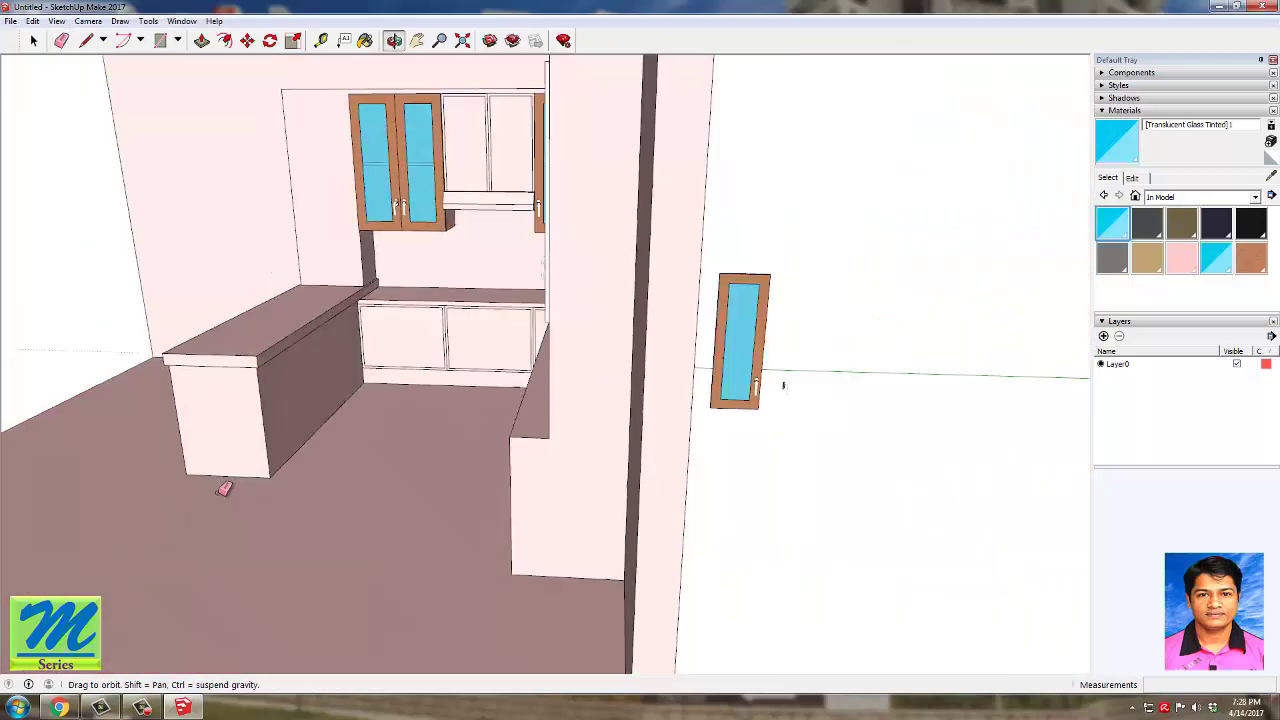
pyautogui.scroll(2, 395, 329)
pyautogui.moveTo(423, 204); pyautogui.dragTo(480, 310, button='middle')
pyautogui.press('p')
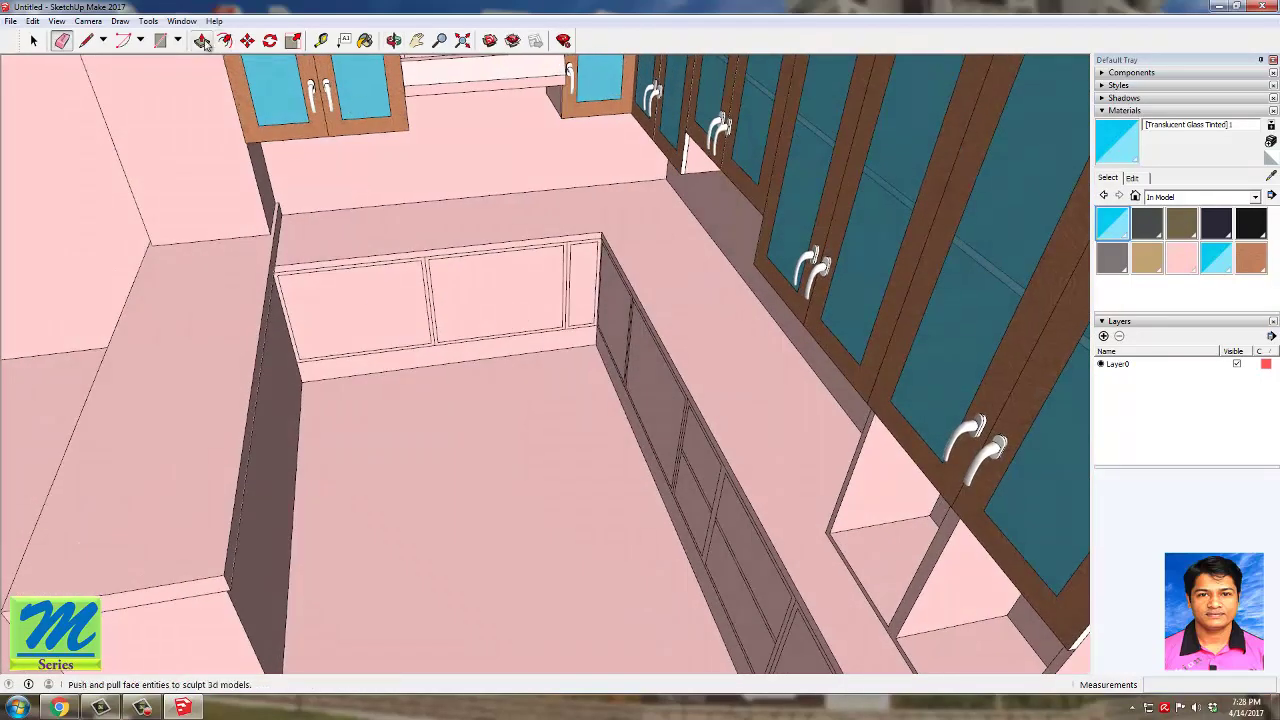
pyautogui.click(360, 300)
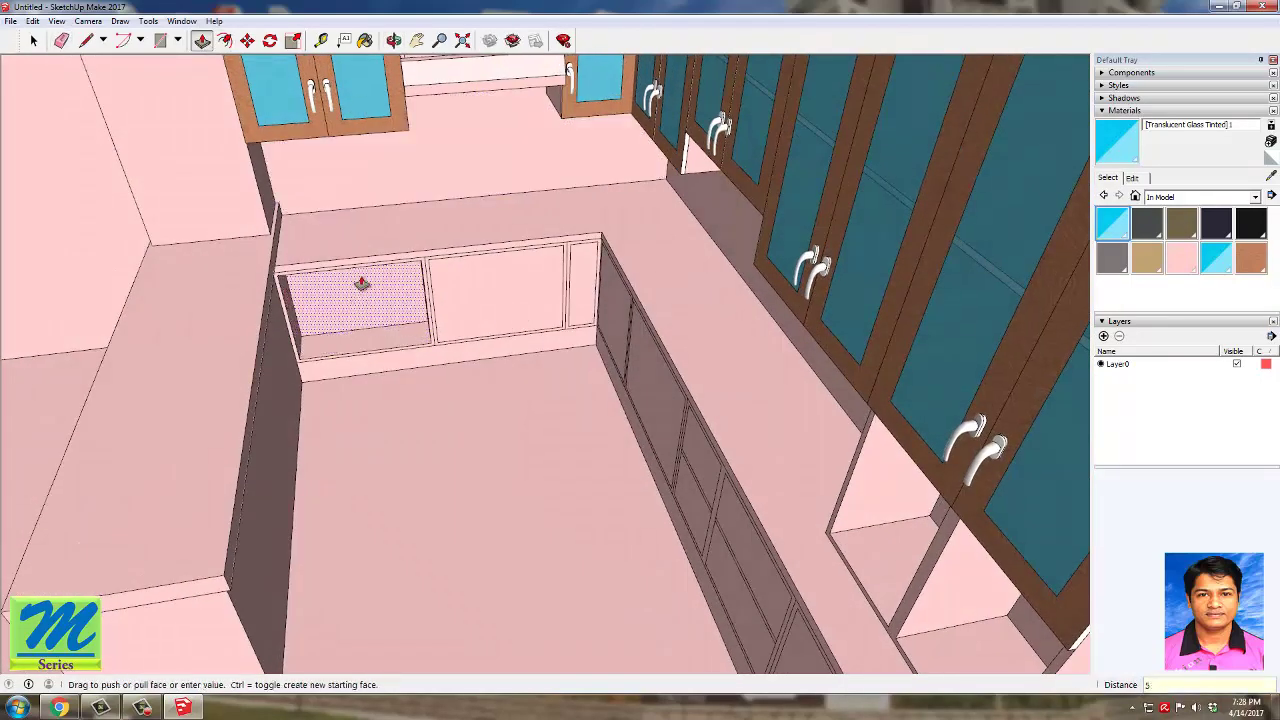
pyautogui.press('Return')
pyautogui.doubleClick(466, 300)
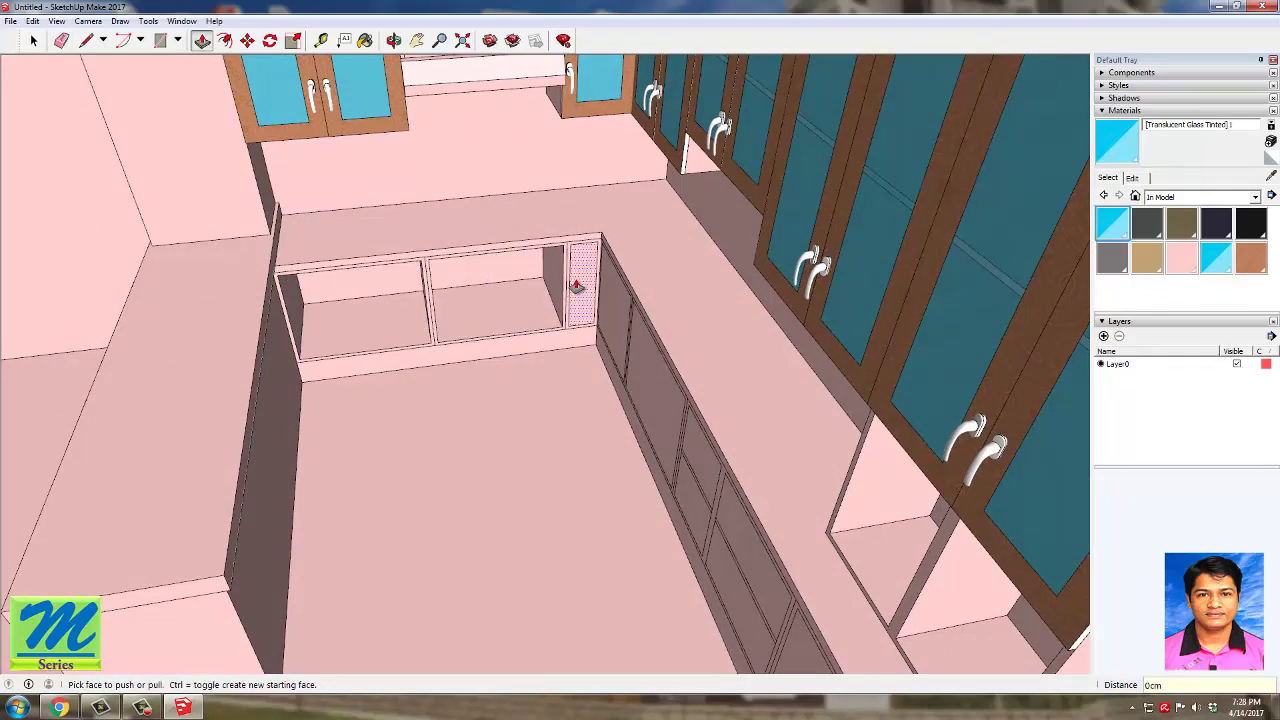
pyautogui.scroll(-3, 576, 285)
pyautogui.moveTo(491, 340); pyautogui.dragTo(517, 331, button='middle')
pyautogui.scroll(2, 578, 362)
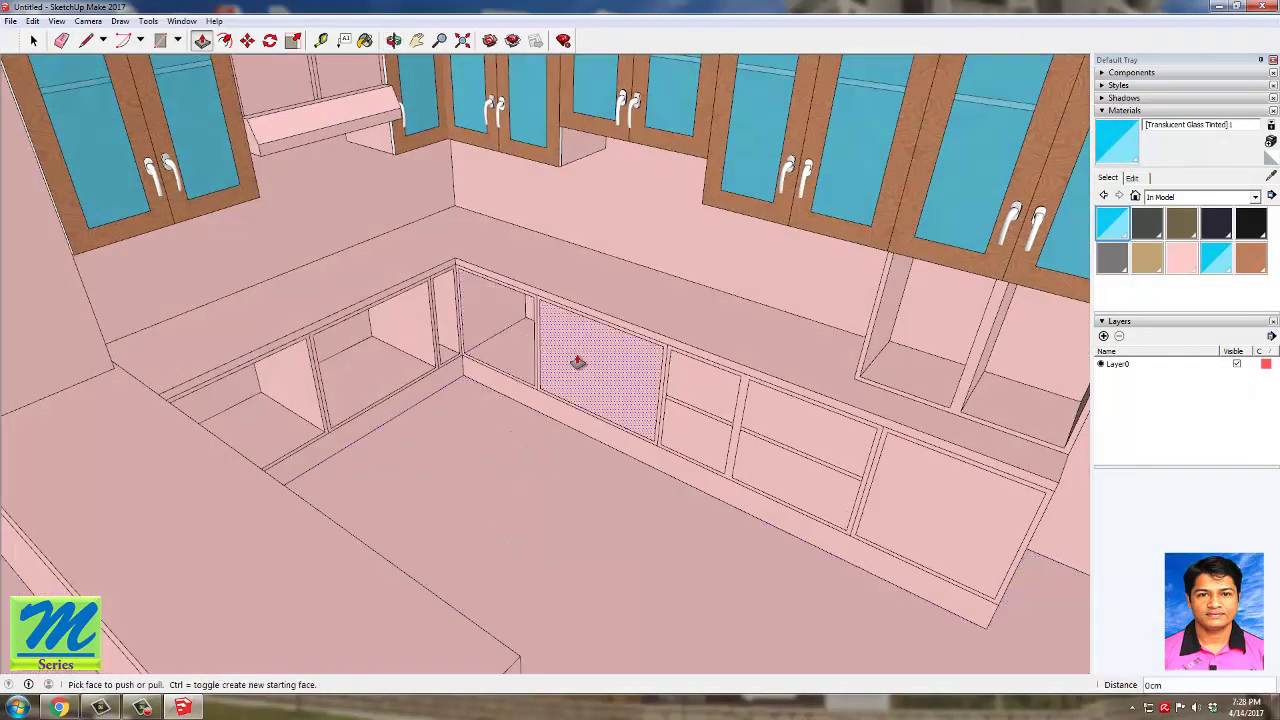
# Step: Push the remaining door and drawer panels of the adjoining base cabinet run inward by the same depth to form open compartments
pyautogui.doubleClick(578, 362)
pyautogui.doubleClick(686, 386)
pyautogui.doubleClick(683, 437)
pyautogui.doubleClick(790, 420)
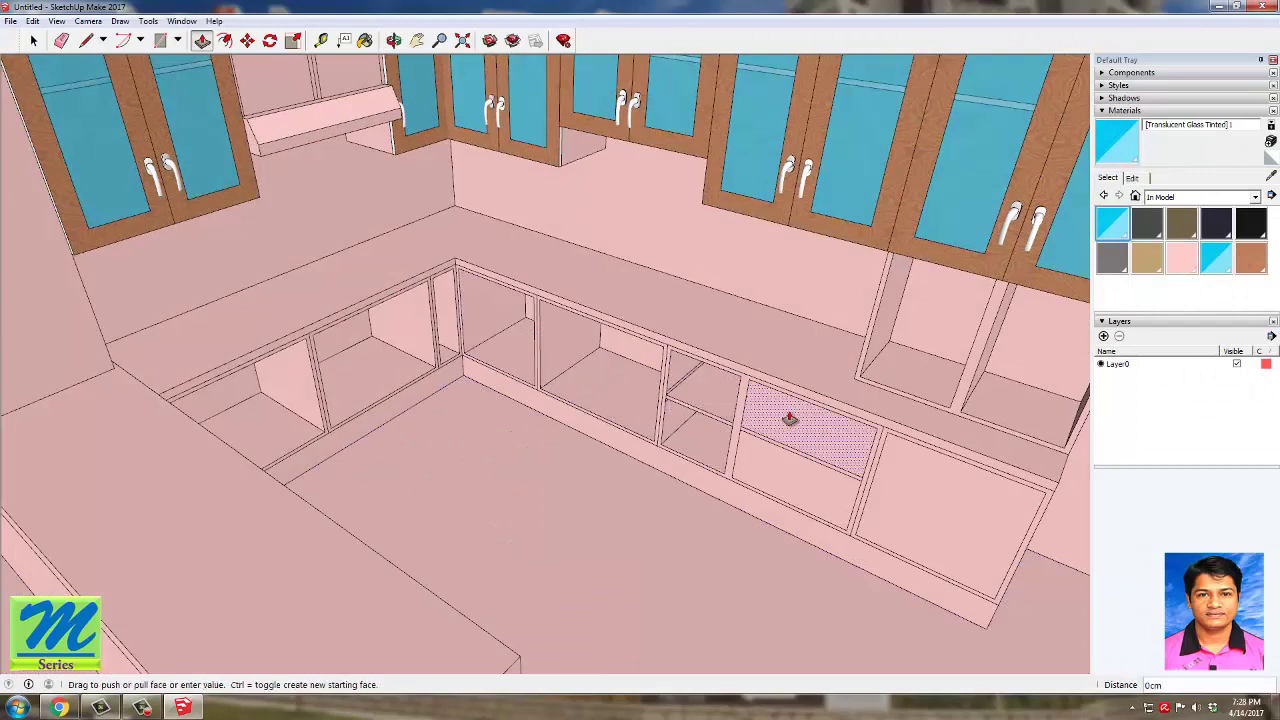
pyautogui.click(790, 418)
pyautogui.doubleClick(766, 466)
pyautogui.doubleClick(929, 500)
# Step: Erase the stray shelf lines on the compartment side walls facing the outer end of the adjoining base cabinet
pyautogui.moveTo(806, 509); pyautogui.dragTo(698, 279, button='middle')
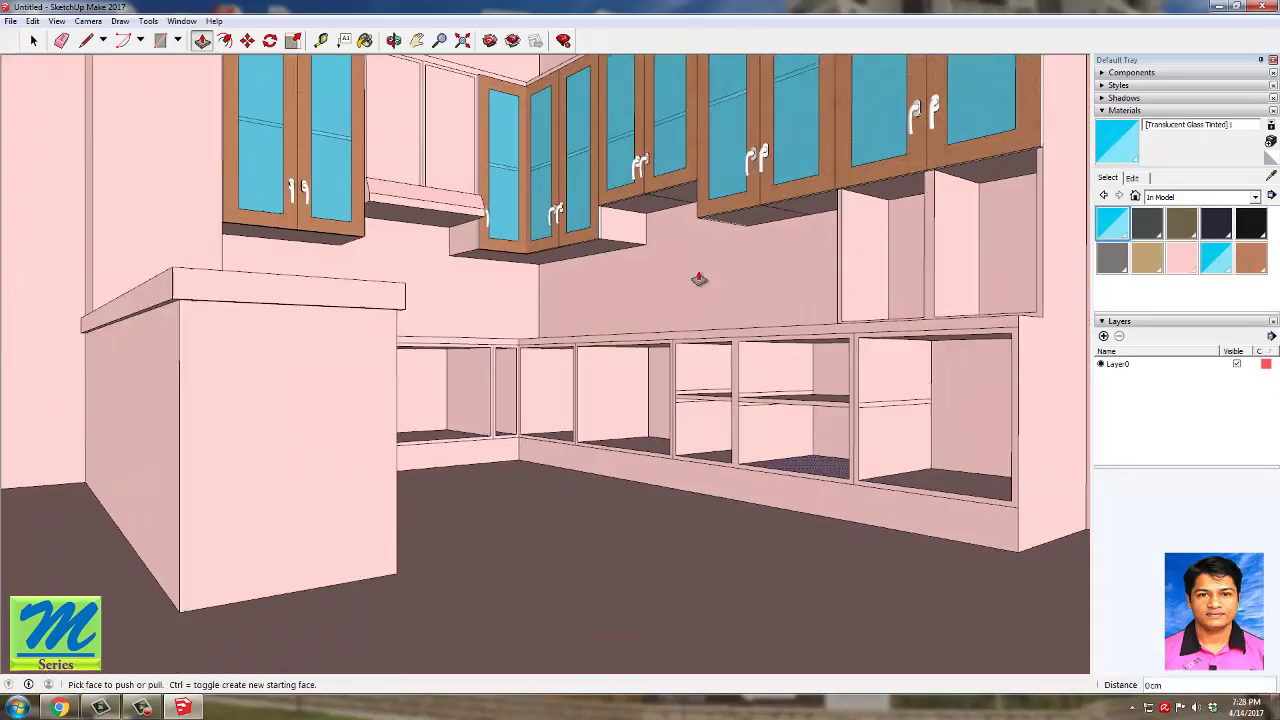
pyautogui.scroll(-2, 698, 279)
pyautogui.moveTo(780, 403); pyautogui.dragTo(898, 455, button='middle')
pyautogui.scroll(3, 871, 366)
pyautogui.moveTo(502, 321); pyautogui.dragTo(473, 238, button='middle')
pyautogui.scroll(5, 563, 343)
pyautogui.click(61, 41)
pyautogui.scroll(2, 571, 340)
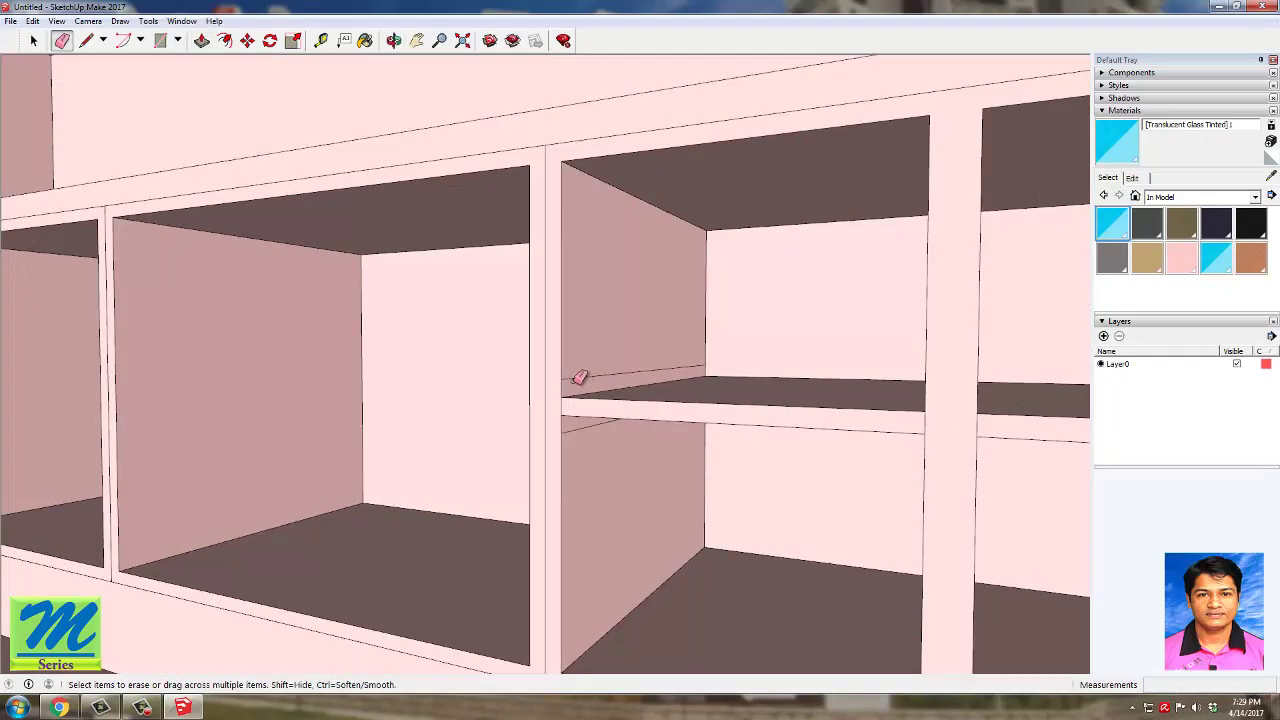
pyautogui.scroll(-3, 454, 351)
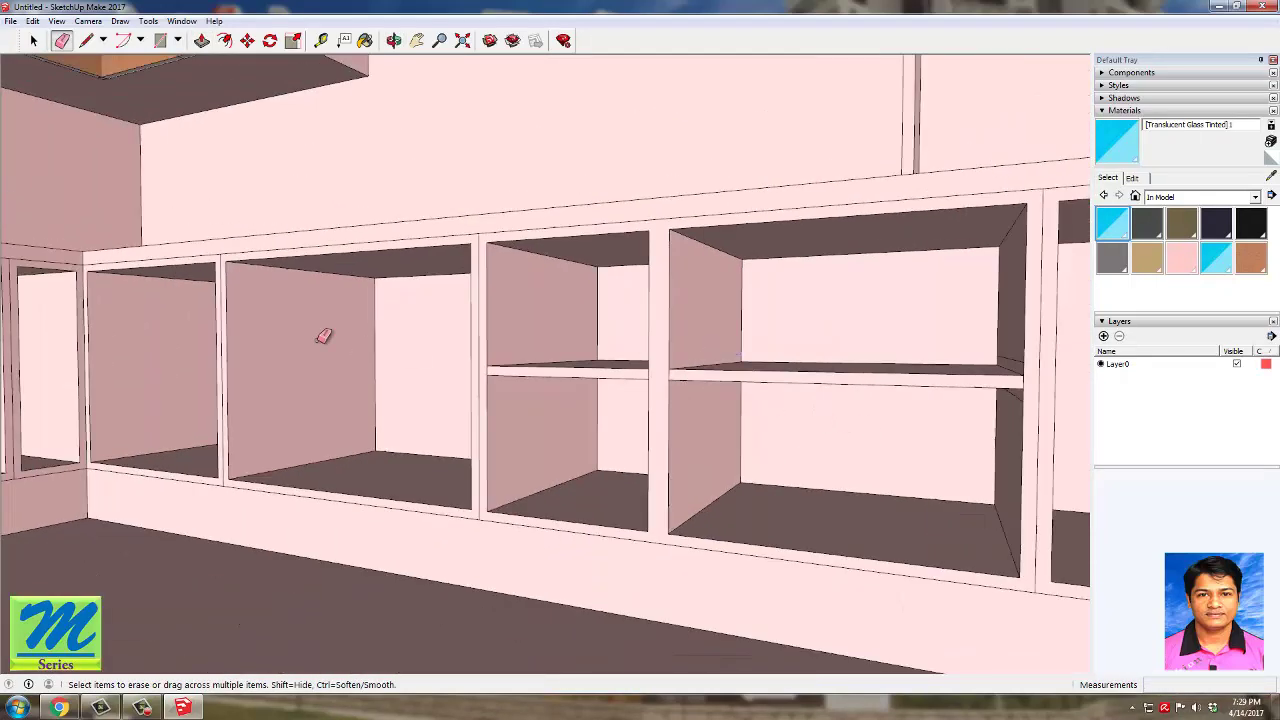
pyautogui.moveTo(323, 336); pyautogui.dragTo(731, 352, button='middle')
pyautogui.click(700, 389)
pyautogui.scroll(-6, 596, 366)
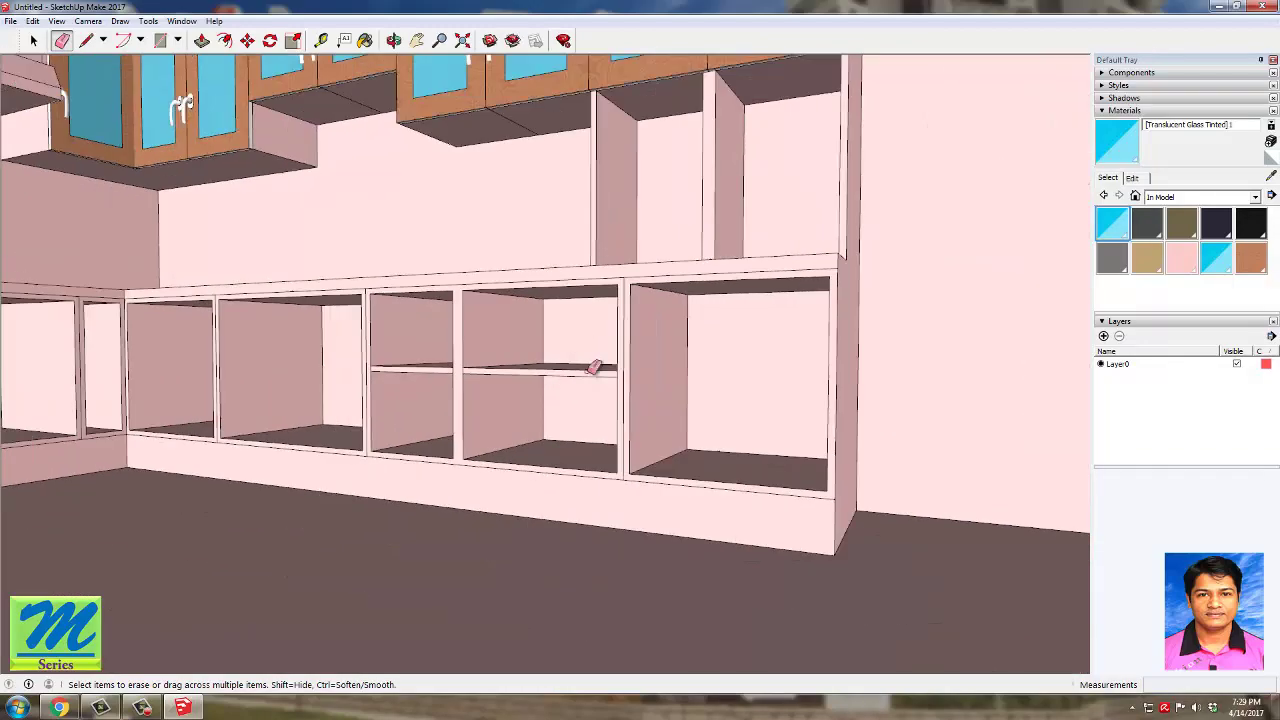
# Step: Erase the stray shelf lines on the inner side walls of the two shelved compartments, working from the opposite side
pyautogui.moveTo(596, 366)
pyautogui.mouseDown(button='middle')
pyautogui.moveTo(669, 354)
pyautogui.moveTo(691, 444)
pyautogui.moveTo(745, 450)
pyautogui.mouseUp(button='middle')
pyautogui.moveTo(650, 376); pyautogui.dragTo(608, 382, button='middle')
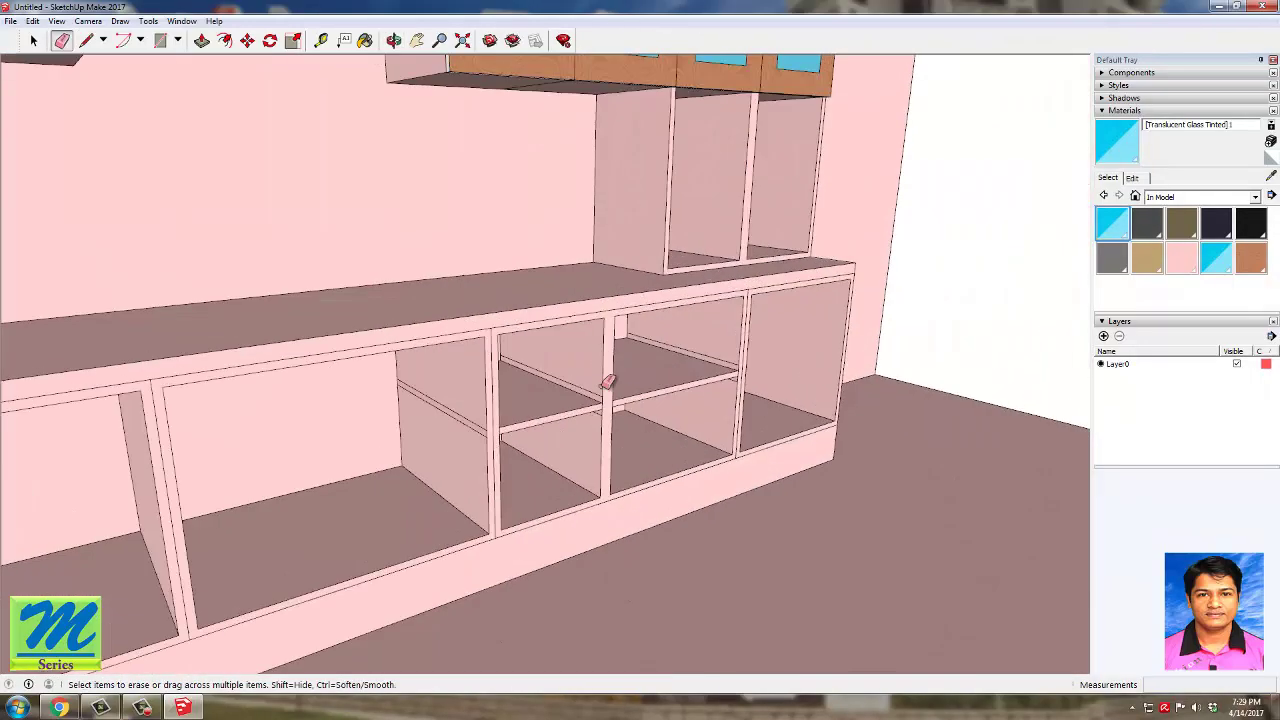
pyautogui.scroll(5, 597, 386)
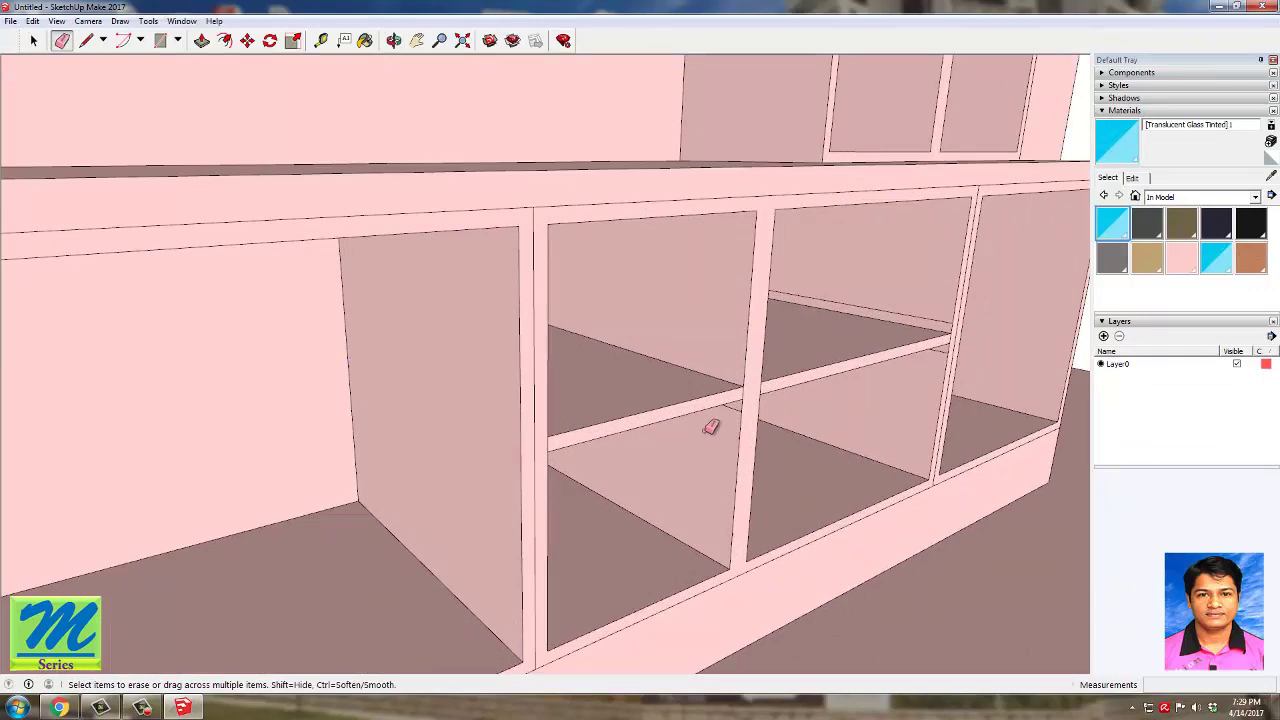
pyautogui.moveTo(918, 310)
pyautogui.mouseDown(button='middle')
pyautogui.moveTo(823, 360)
pyautogui.moveTo(712, 343)
pyautogui.mouseUp(button='middle')
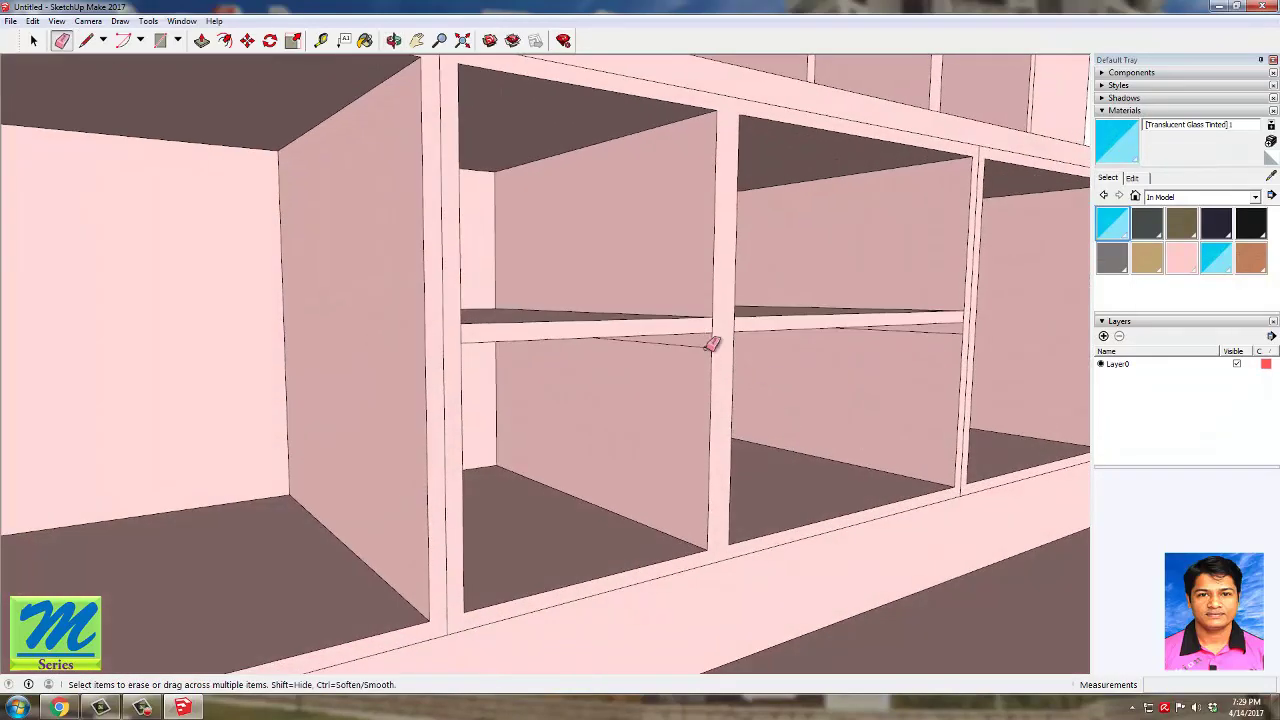
pyautogui.click(953, 330)
# Step: Examine the hollowed base cabinets, countertops and wall cabinets from several angles around the kitchen
pyautogui.scroll(-5, 539, 355)
pyautogui.moveTo(539, 355); pyautogui.dragTo(400, 392, button='middle')
pyautogui.scroll(-6, 329, 383)
pyautogui.moveTo(400, 345); pyautogui.dragTo(364, 397, button='middle')
pyautogui.moveTo(420, 290); pyautogui.dragTo(324, 383, button='middle')
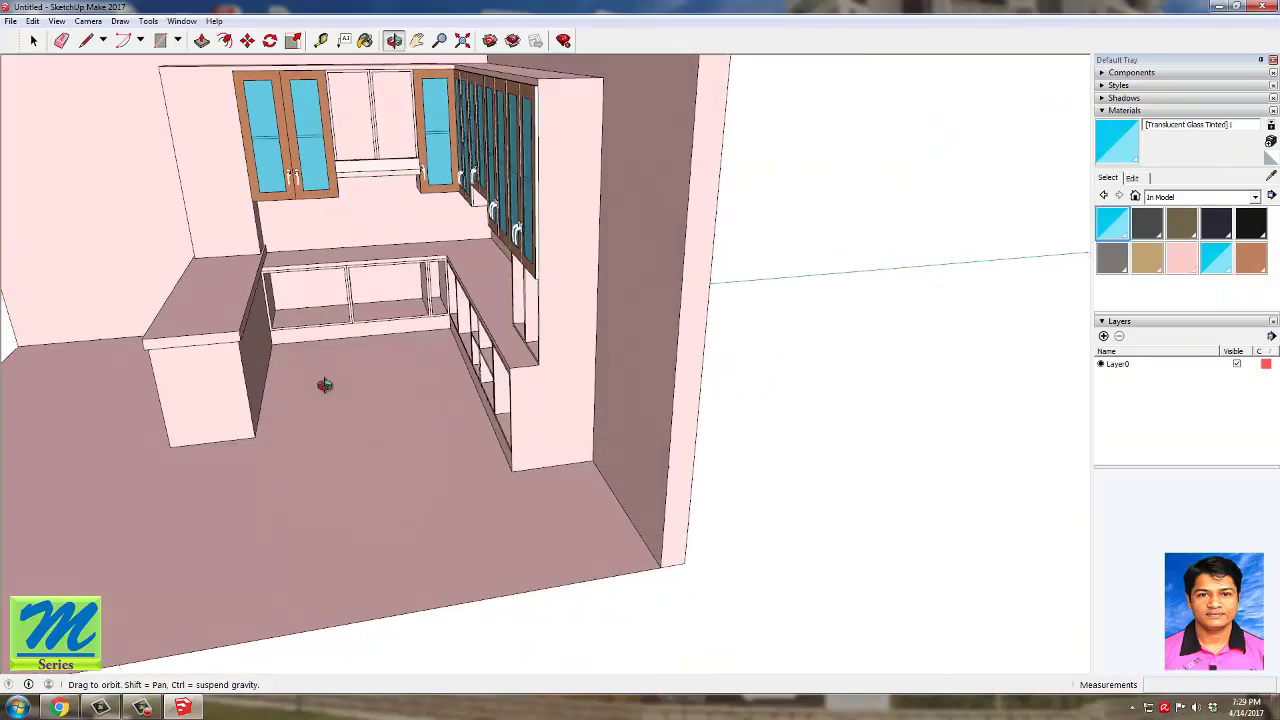
pyautogui.scroll(4, 328, 378)
pyautogui.scroll(-5, 343, 328)
pyautogui.moveTo(343, 328); pyautogui.dragTo(443, 306, button='middle')
pyautogui.scroll(4, 270, 323)
pyautogui.moveTo(252, 322); pyautogui.dragTo(177, 354, button='middle')
pyautogui.scroll(-3, 314, 363)
pyautogui.scroll(-4, 337, 360)
pyautogui.moveTo(178, 278); pyautogui.dragTo(300, 265, button='middle')
pyautogui.scroll(3, 178, 250)
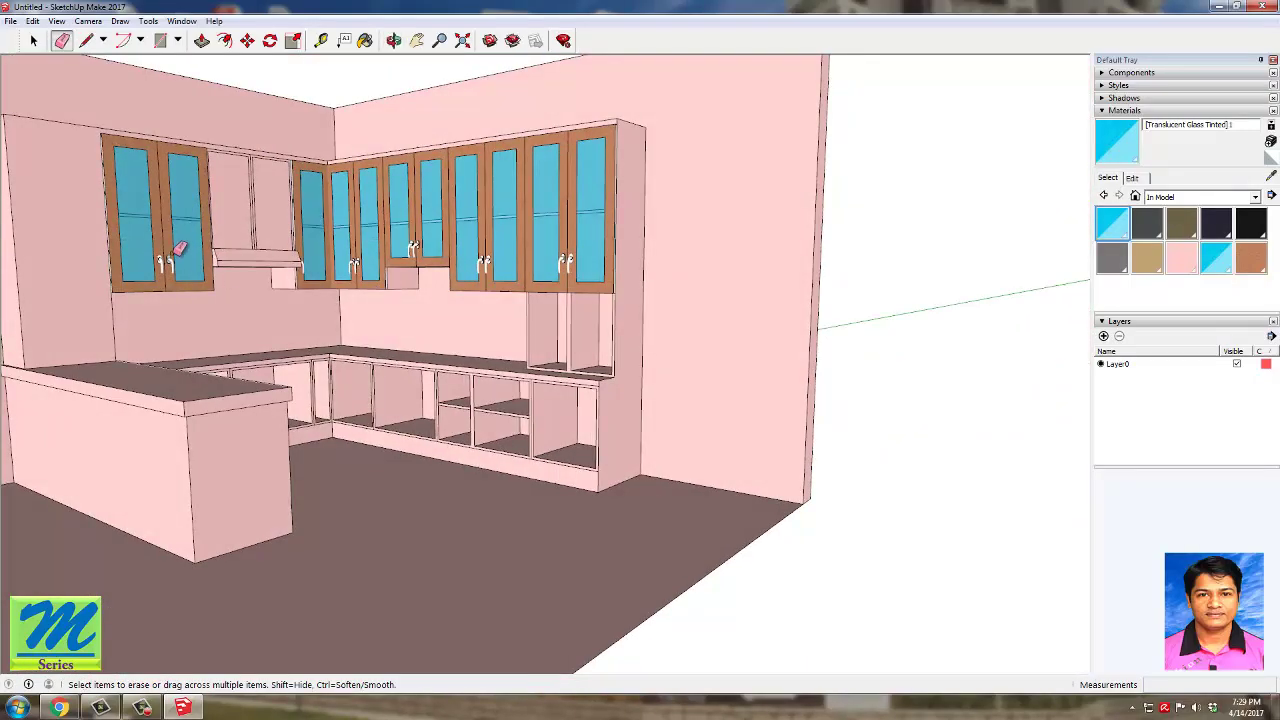
pyautogui.scroll(-4, 690, 260)
pyautogui.scroll(3, 207, 136)
pyautogui.scroll(2, 207, 136)
pyautogui.moveTo(512, 335); pyautogui.dragTo(566, 436, button='middle')
pyautogui.scroll(3, 656, 320)
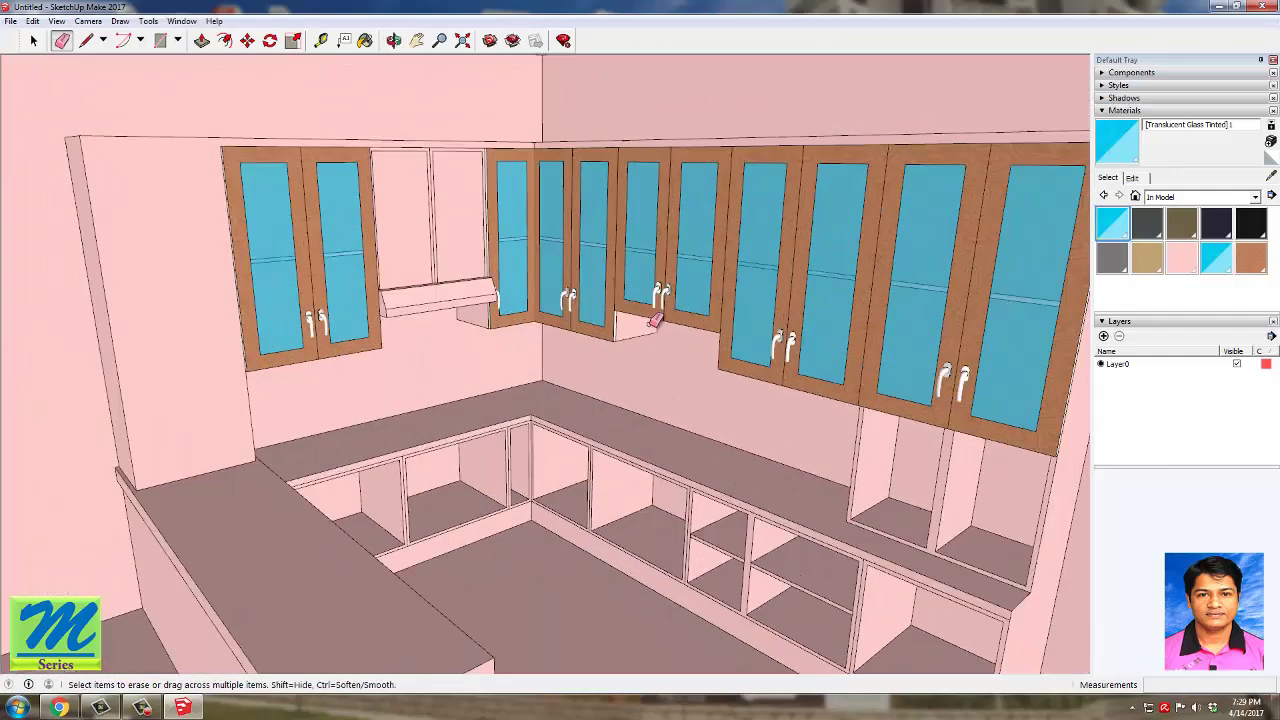
# Step: Copy the outer vertical and lower edges of the base compartment beside the peninsula and paste them in the empty space outside the room
pyautogui.moveTo(438, 430); pyautogui.dragTo(343, 520, button='middle')
pyautogui.scroll(3, 460, 491)
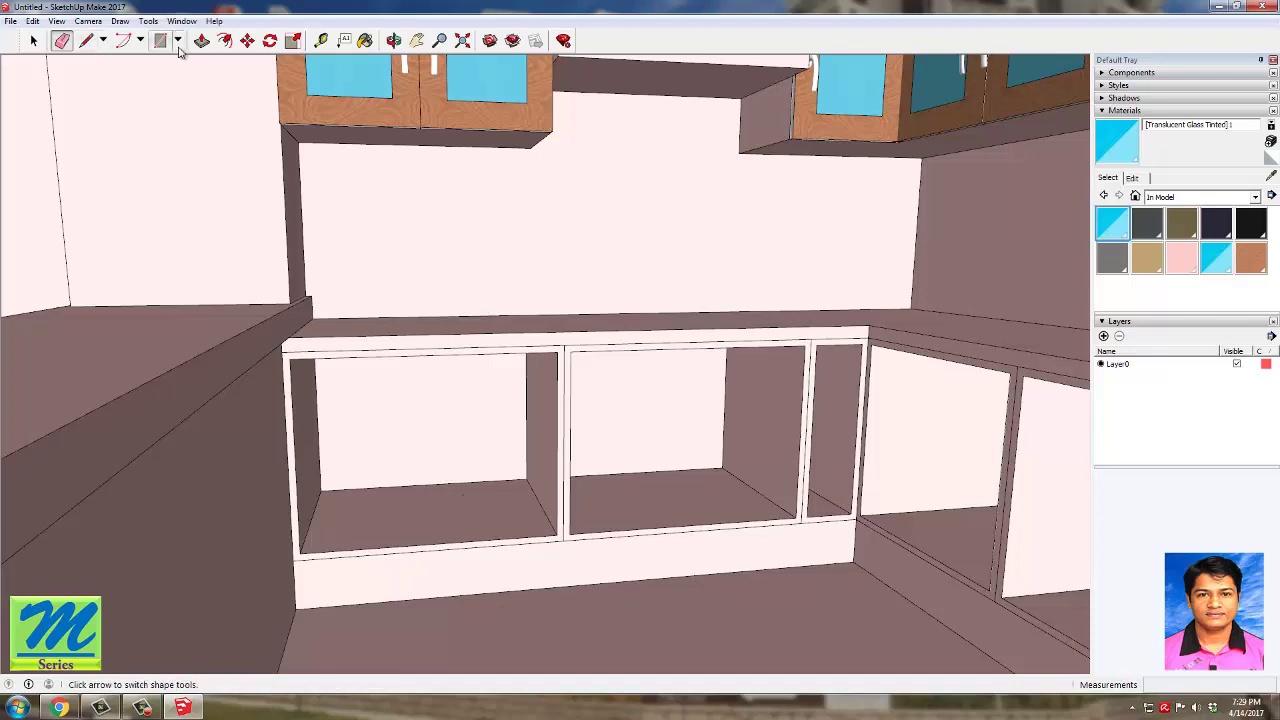
pyautogui.press('space')
pyautogui.scroll(3, 283, 589)
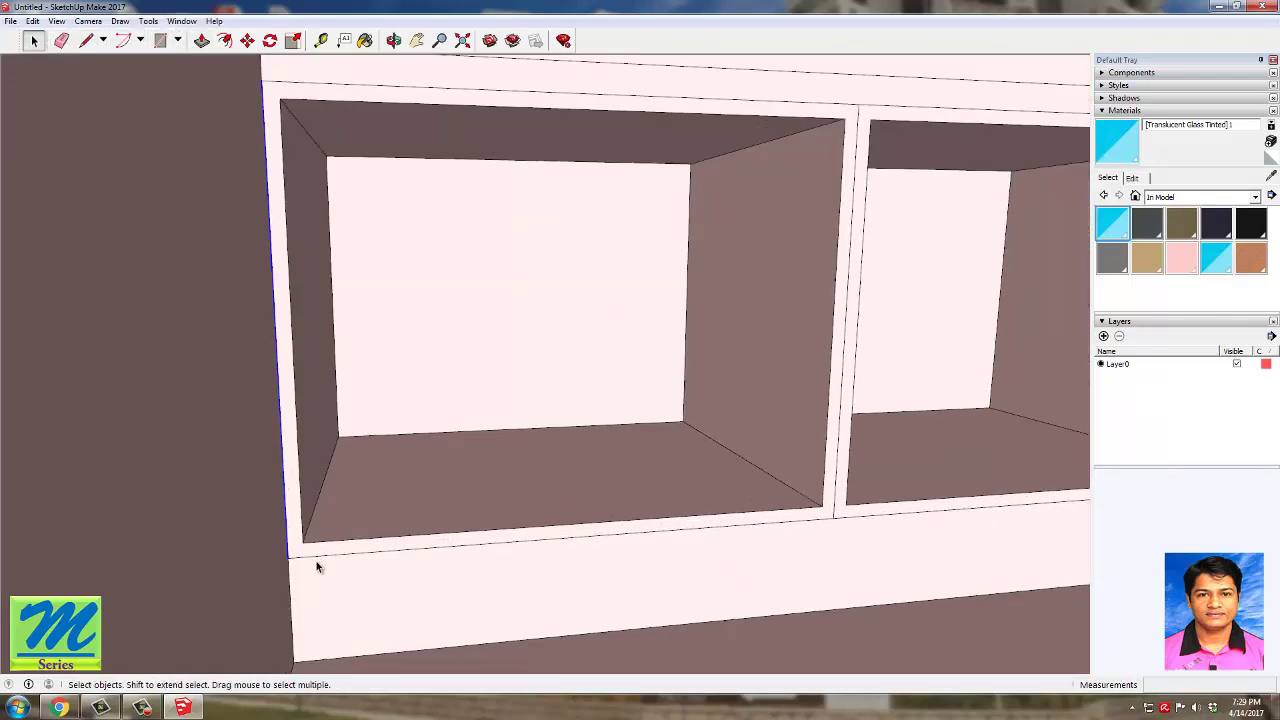
pyautogui.click(316, 562)
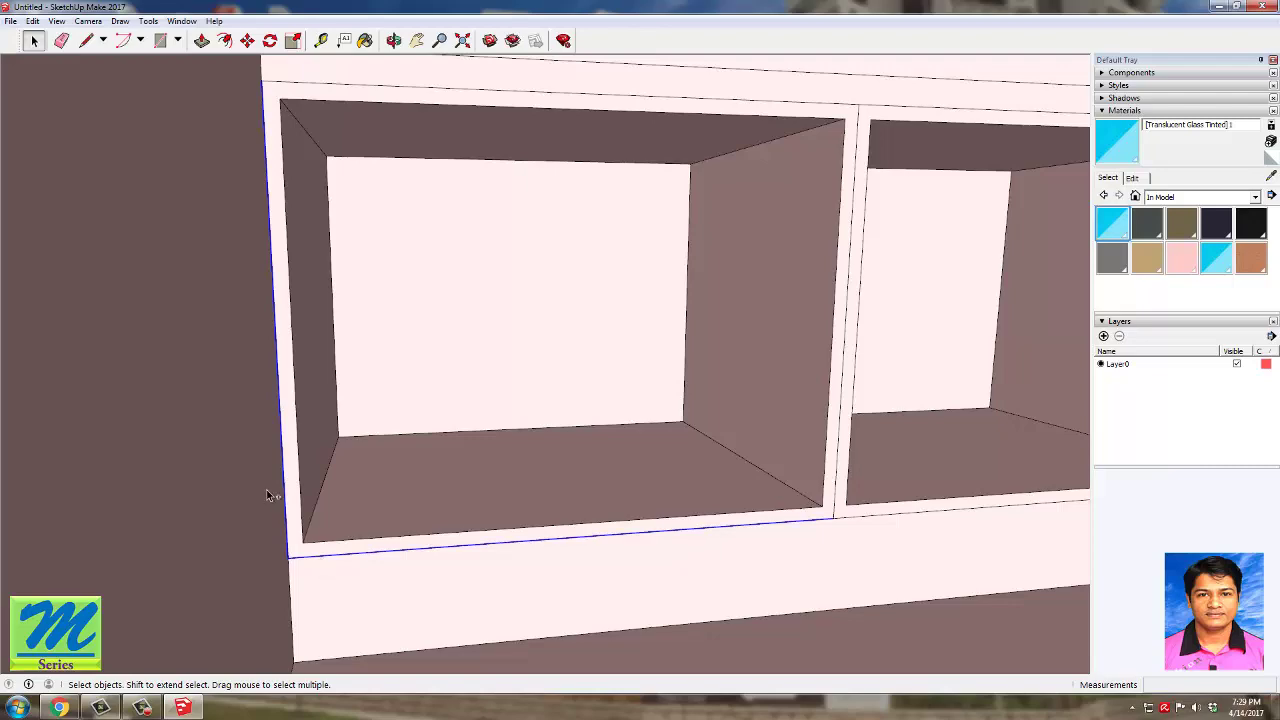
pyautogui.hotkey('ctrl', 'v')
pyautogui.scroll(-5, 268, 500)
pyautogui.scroll(-8, 355, 530)
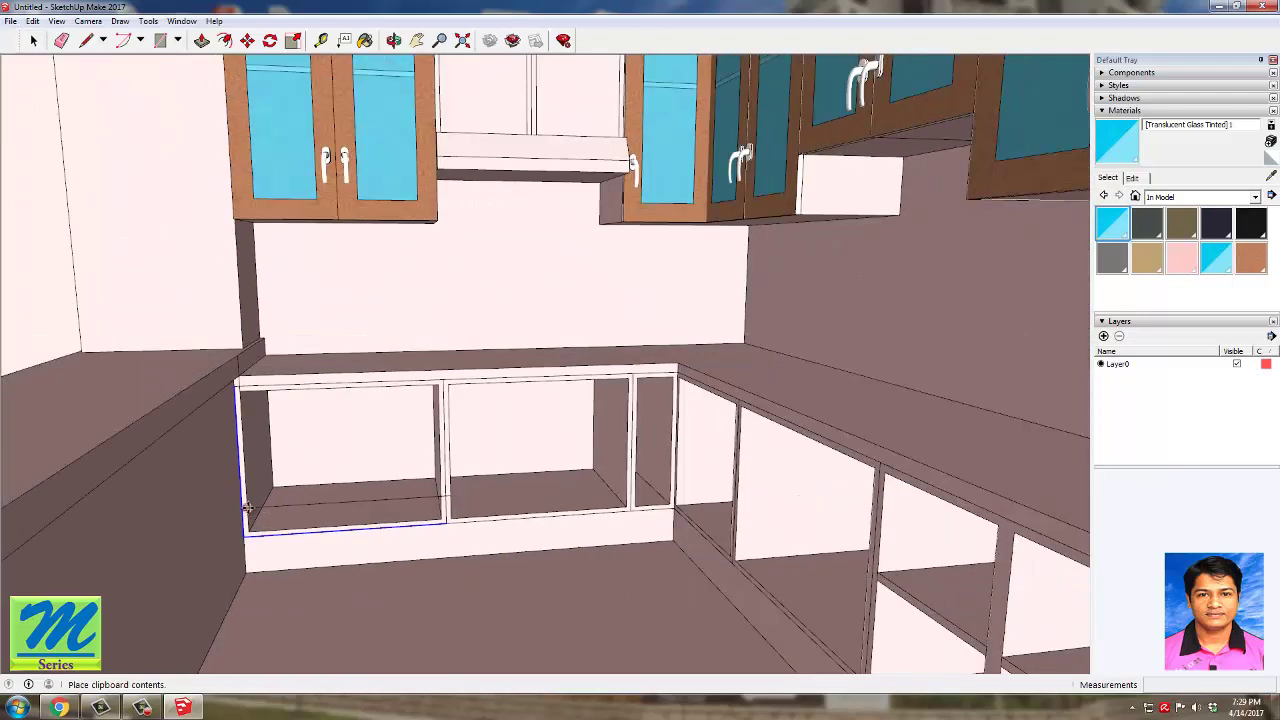
pyautogui.scroll(-3, 48, 469)
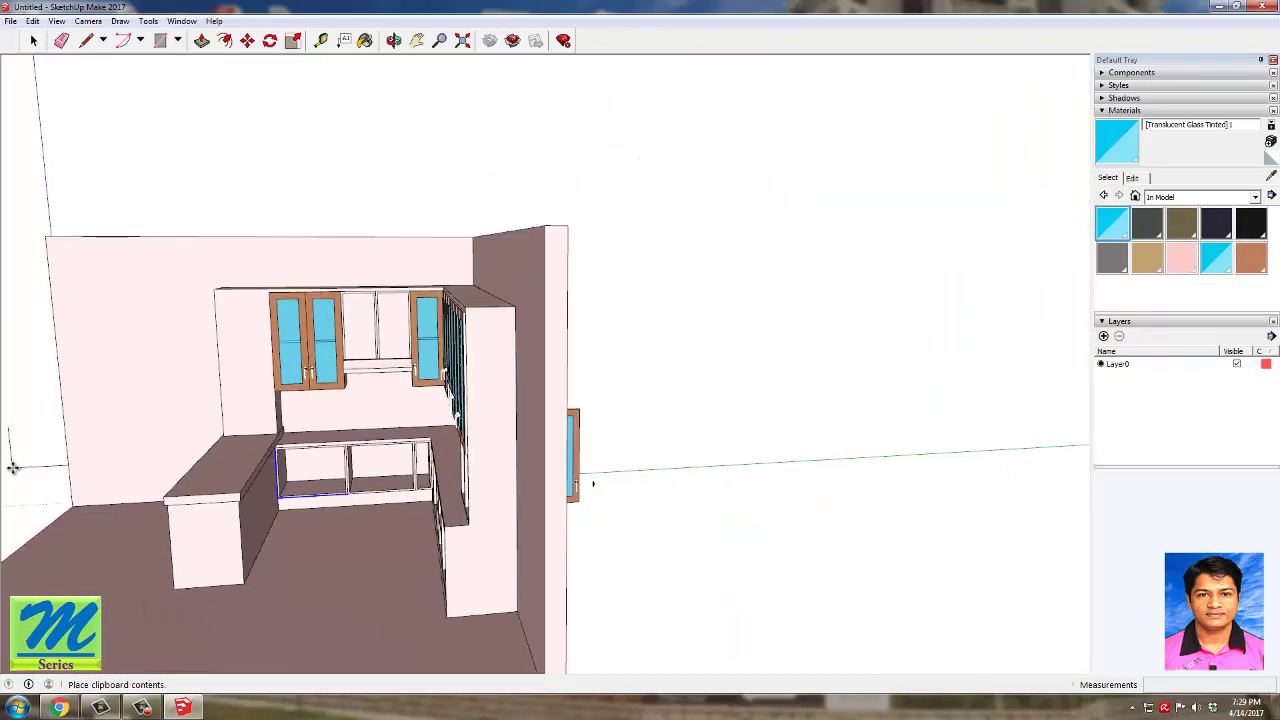
pyautogui.click(657, 487)
# Step: Draw a 61 by 80 cm rectangle spanning the pasted edges and extrude it 2 cm into a door panel
pyautogui.press('r')
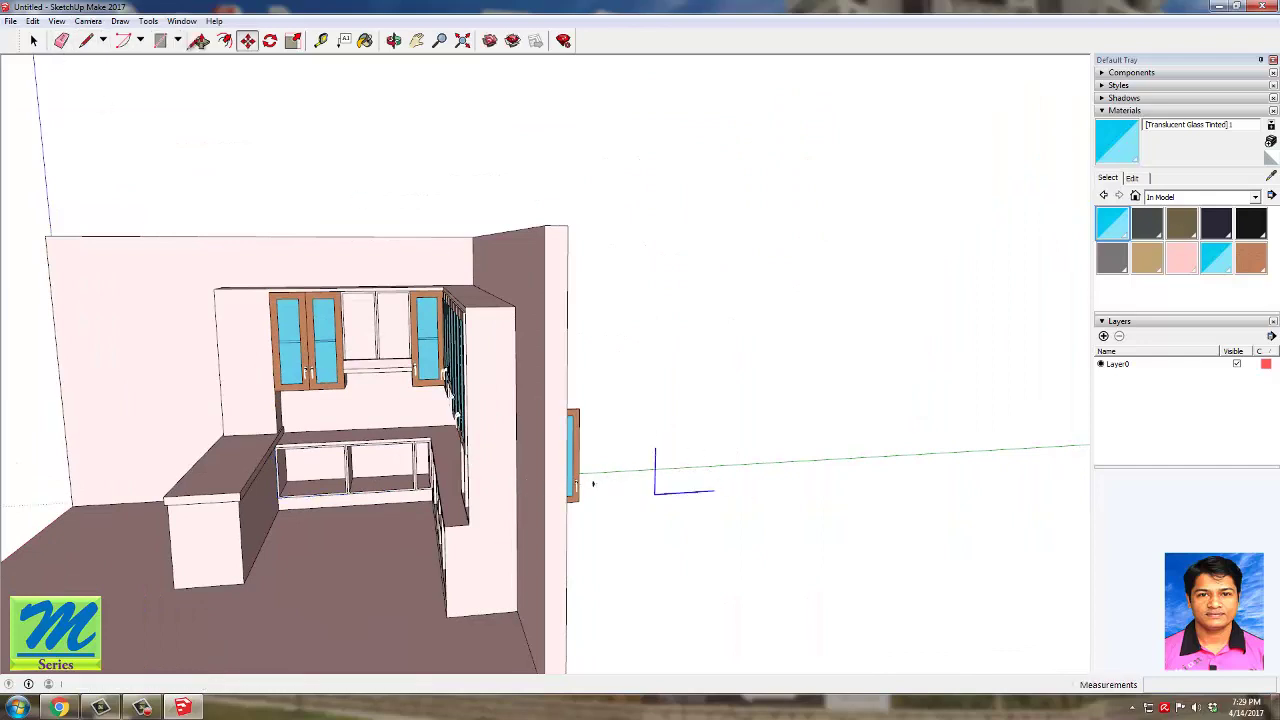
pyautogui.scroll(2, 660, 432)
pyautogui.click(664, 438)
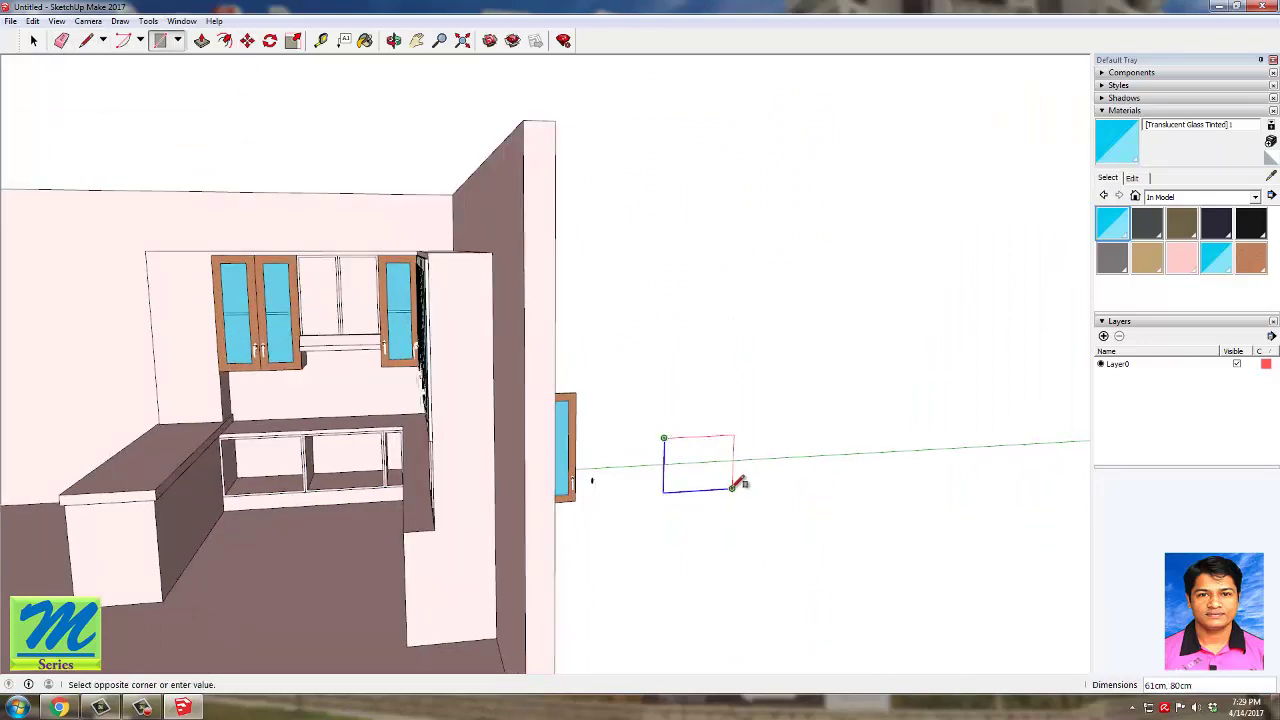
pyautogui.click(734, 488)
pyautogui.press('p')
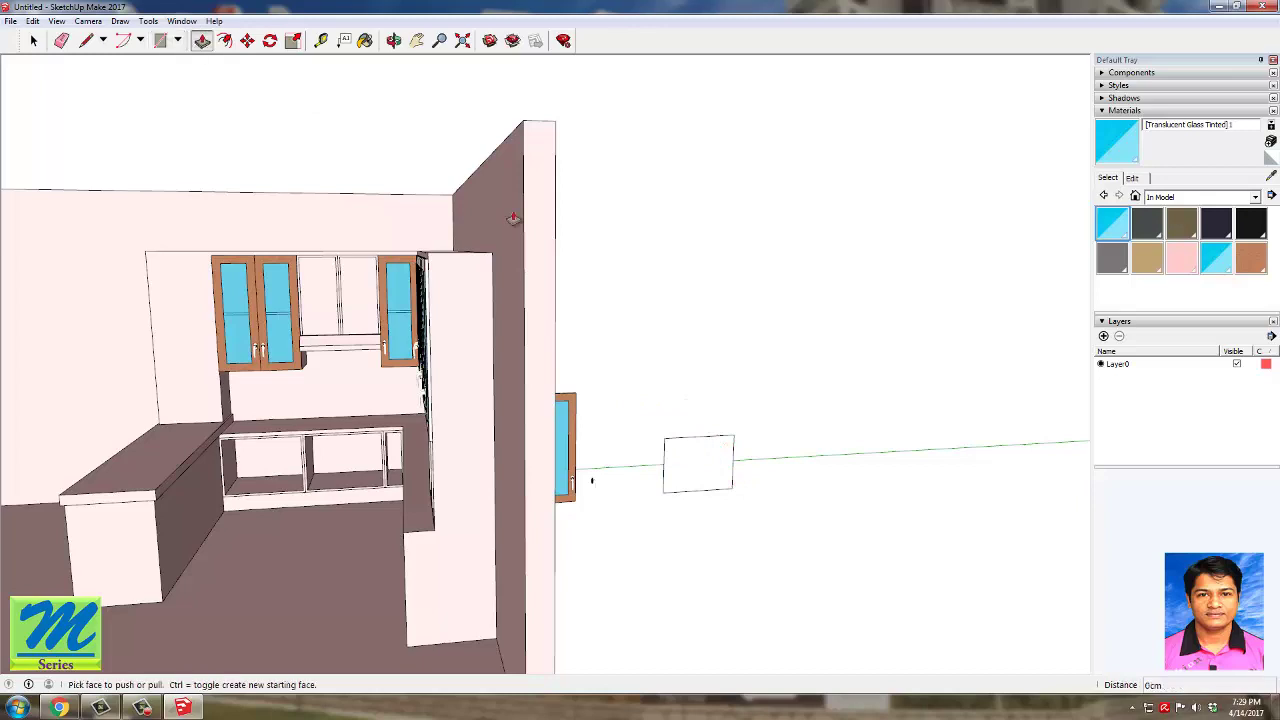
pyautogui.moveTo(708, 485); pyautogui.dragTo(744, 542)
pyautogui.write('2')
pyautogui.press('Return')
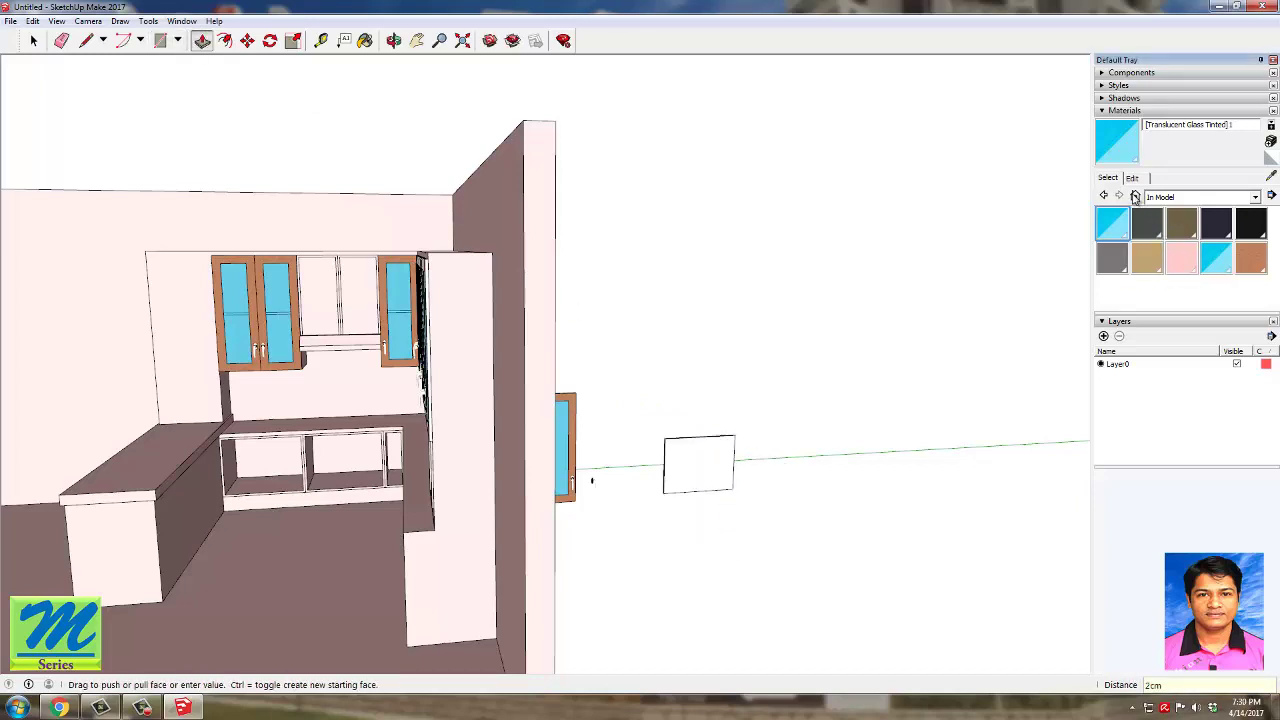
# Step: Paint the door panel's front face with Wood Veneer 02 and make the whole panel a group
pyautogui.click(1257, 261)
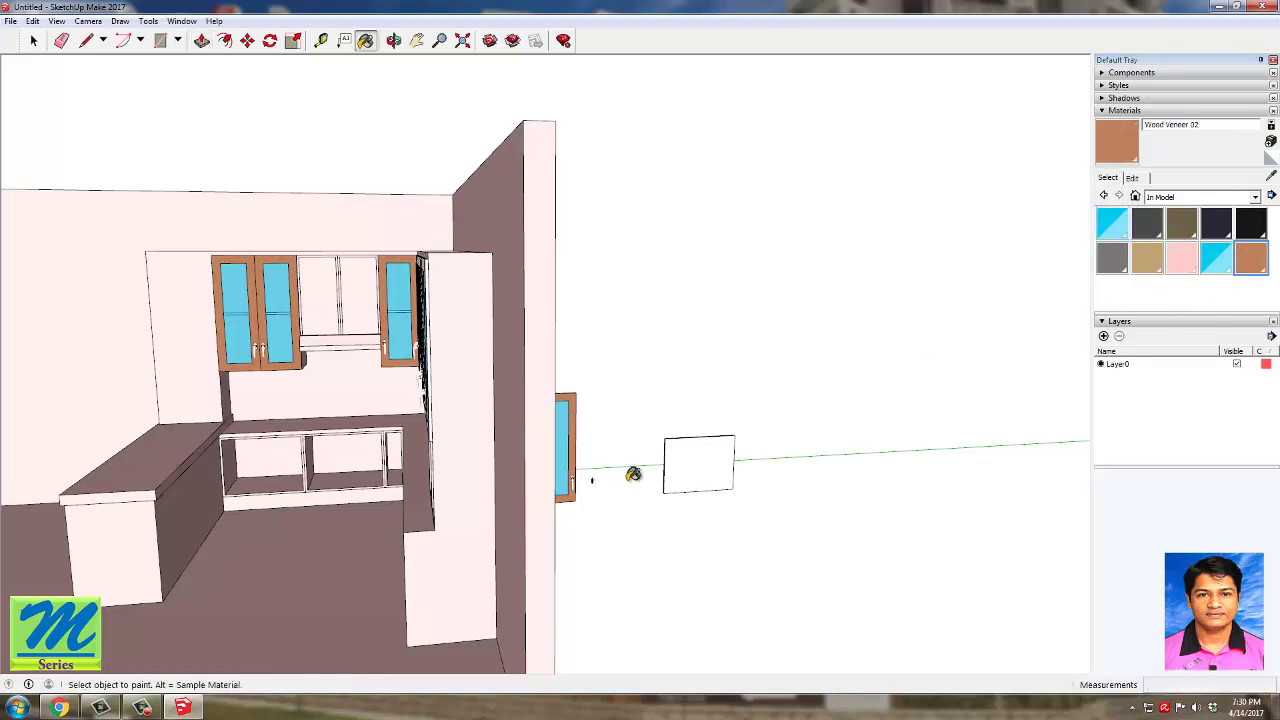
pyautogui.click(715, 457)
pyautogui.scroll(5, 720, 452)
pyautogui.scroll(-2, 728, 460)
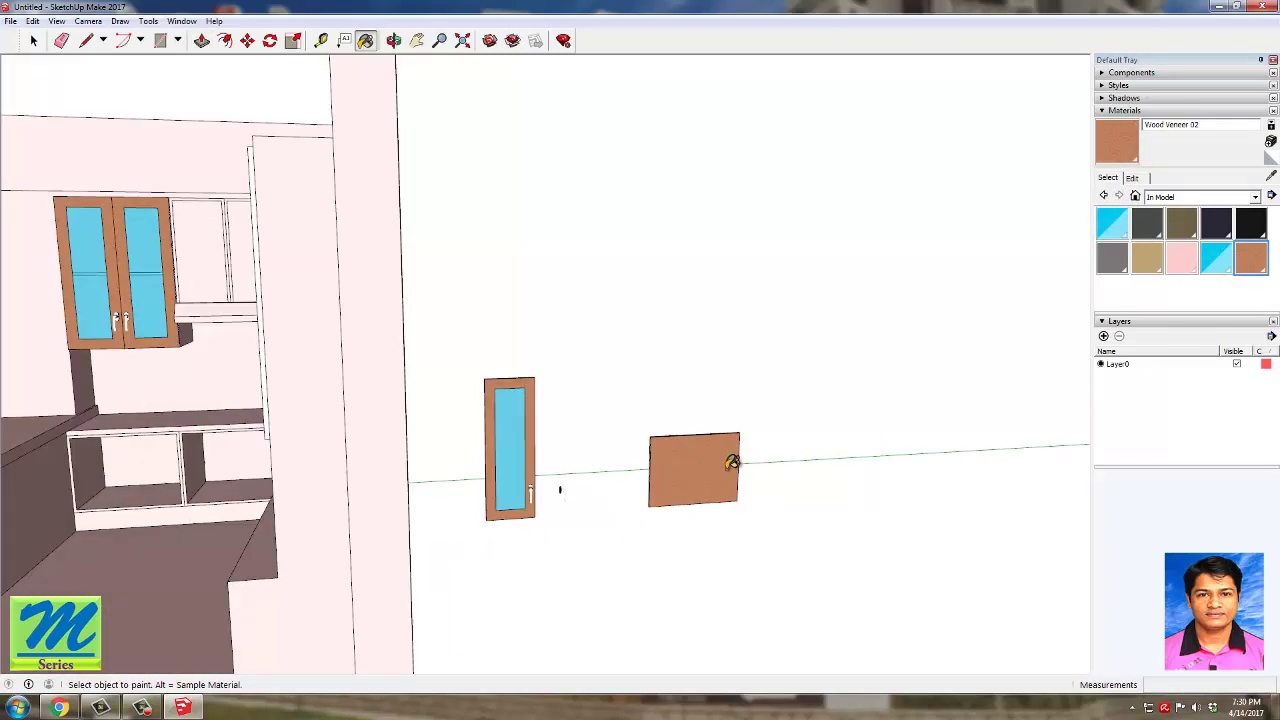
pyautogui.press('space')
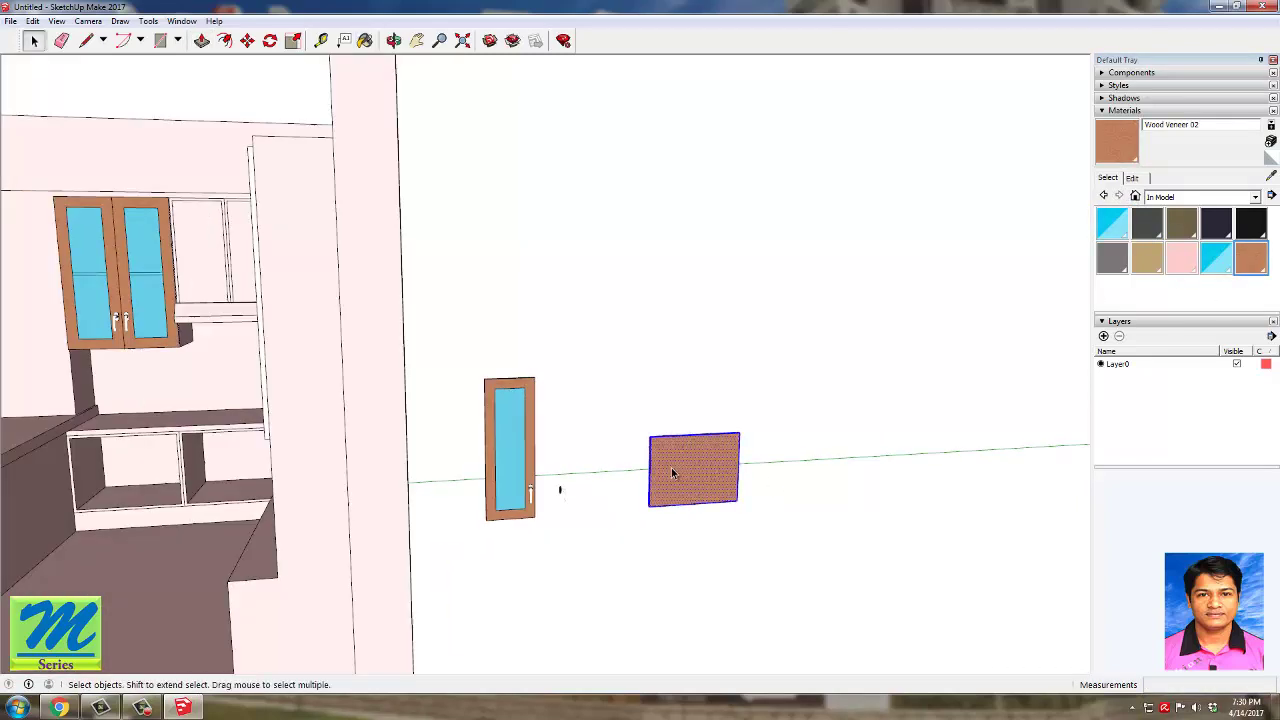
pyautogui.rightClick(671, 467)
pyautogui.click(716, 586)
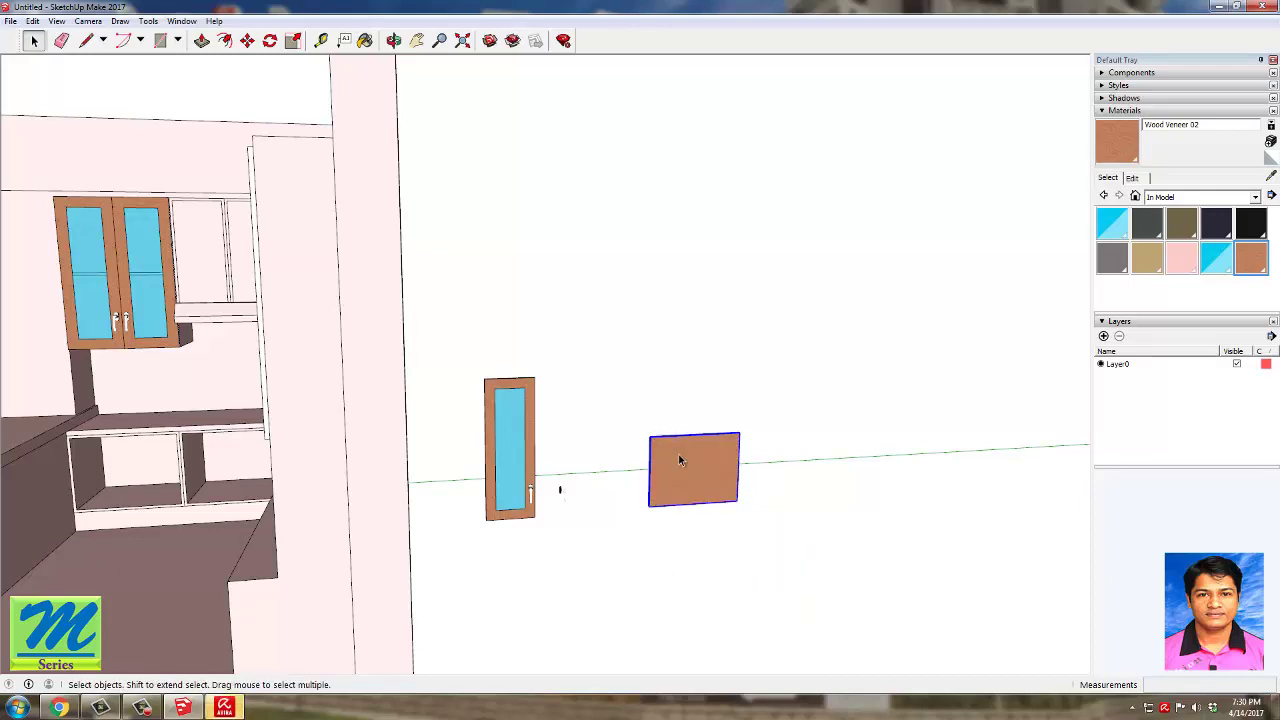
pyautogui.click(773, 538)
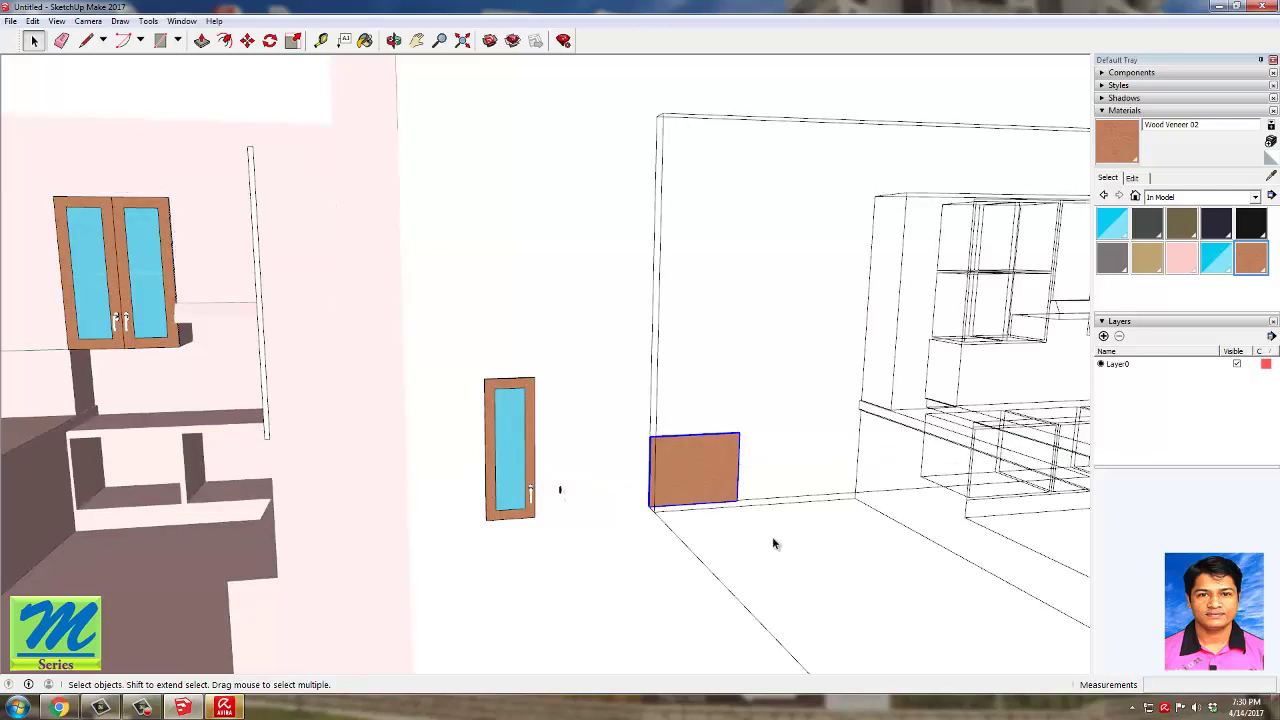
pyautogui.click(530, 348)
pyautogui.click(662, 468)
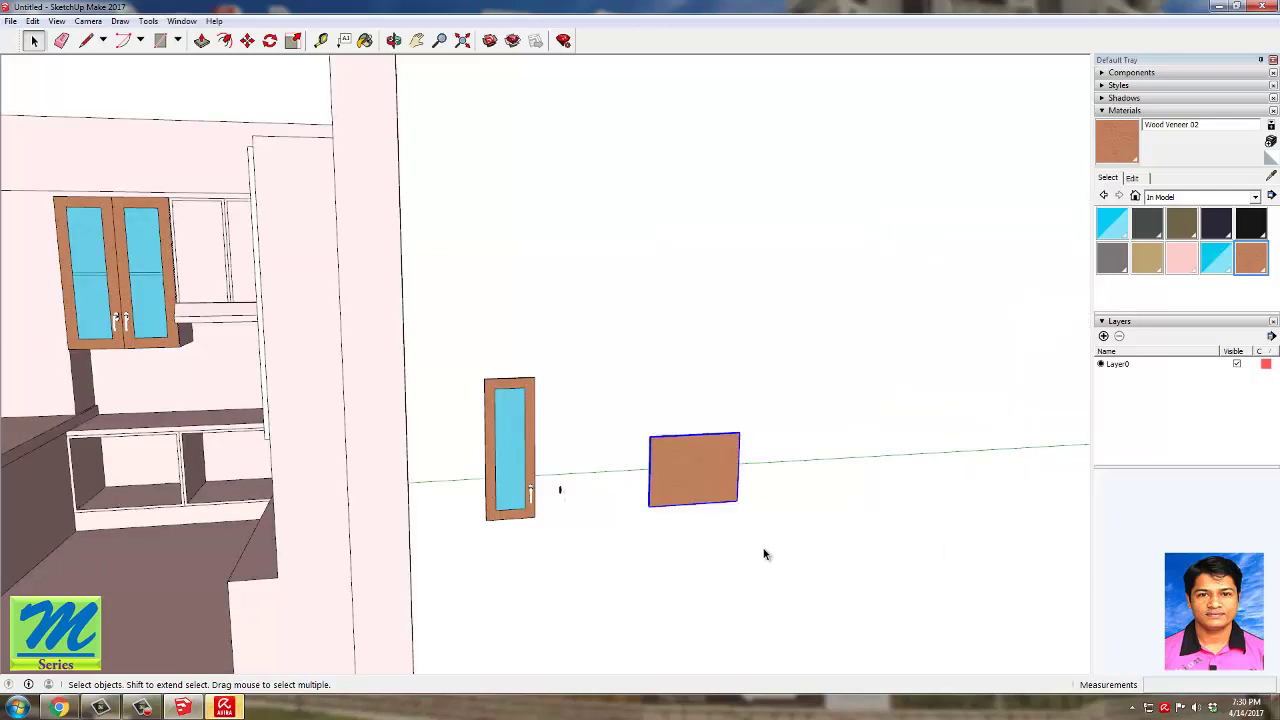
# Step: Move the wood door panel by its upper corner onto the base compartment beside the peninsula, snapping to the compartment outline's endpoint
pyautogui.scroll(-2, 763, 471)
pyautogui.click(247, 40)
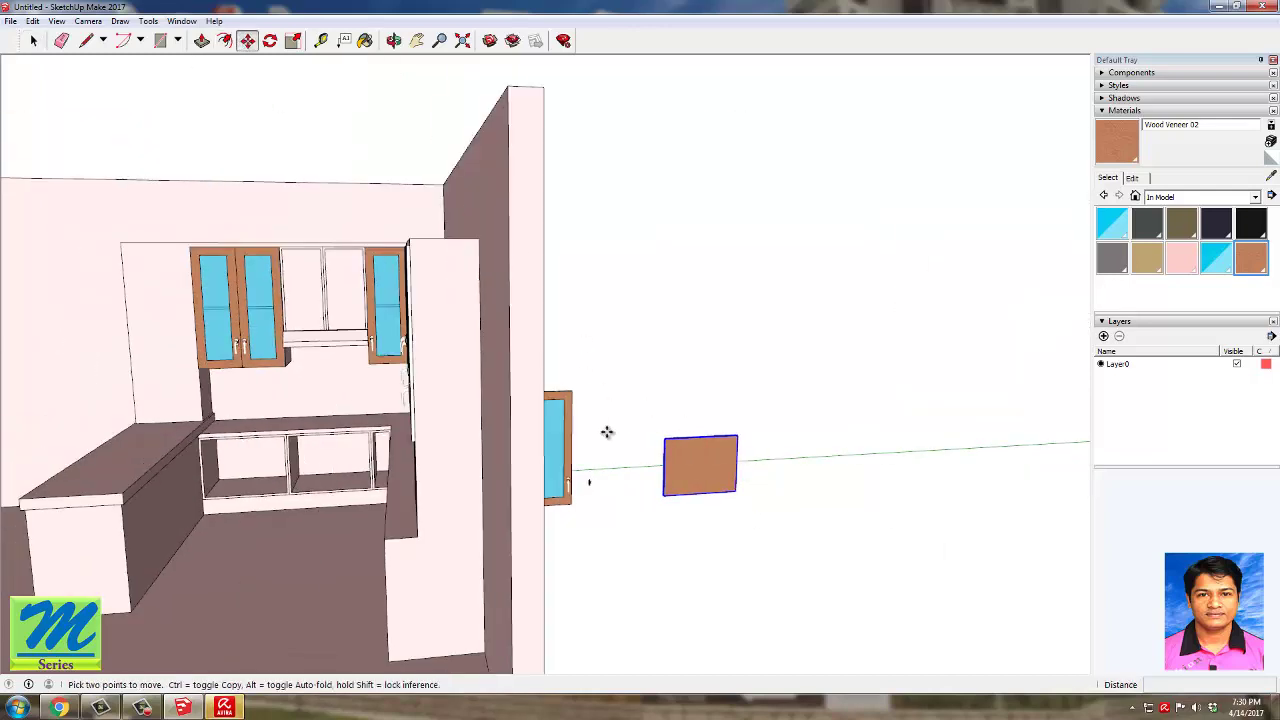
pyautogui.scroll(4, 616, 470)
pyautogui.scroll(2, 674, 372)
pyautogui.moveTo(903, 356); pyautogui.dragTo(447, 397, button='middle')
pyautogui.scroll(2, 807, 501)
pyautogui.moveTo(722, 397); pyautogui.dragTo(1096, 391, button='middle')
pyautogui.scroll(-8, 800, 262)
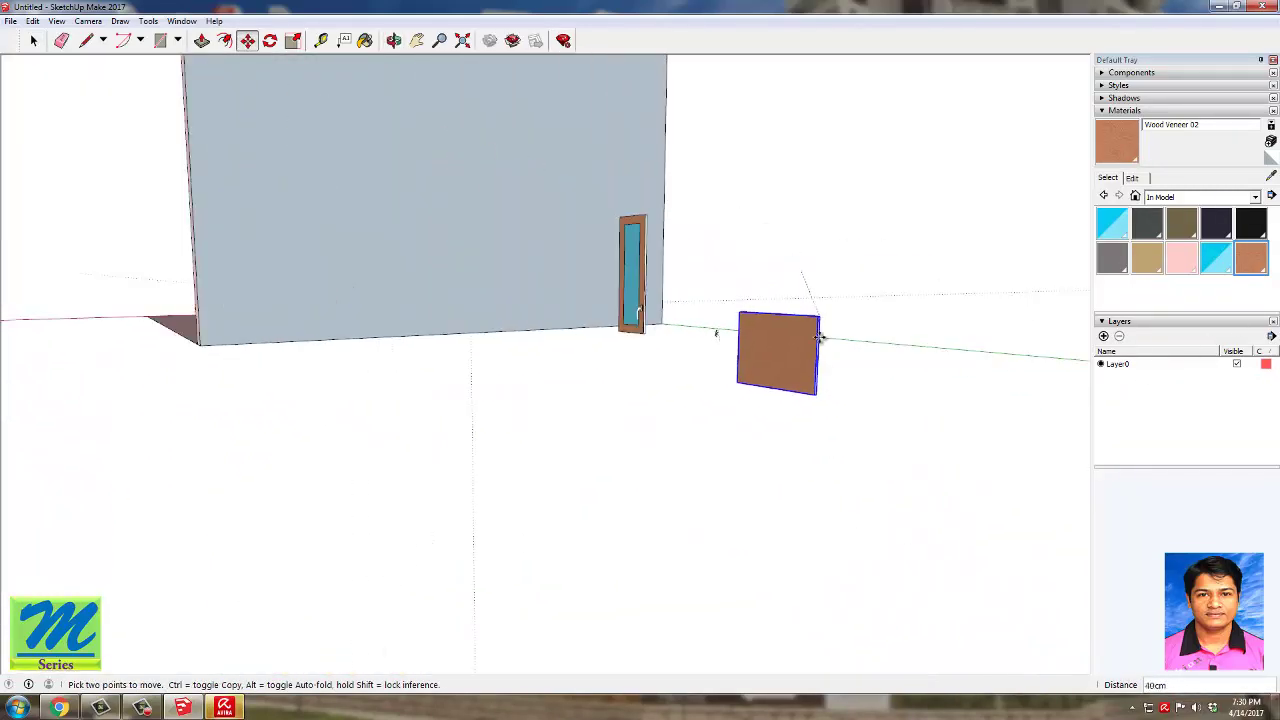
pyautogui.scroll(-3, 819, 338)
pyautogui.moveTo(354, 240); pyautogui.dragTo(812, 368, button='middle')
pyautogui.scroll(5, 455, 262)
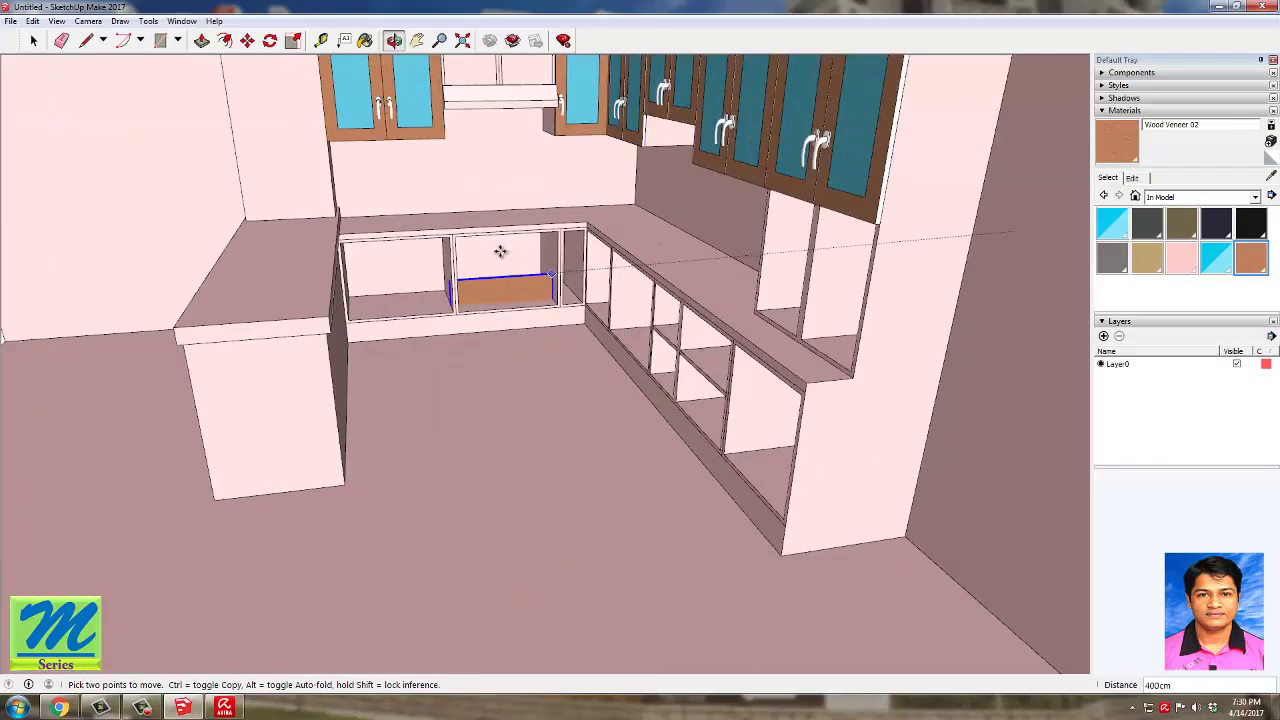
pyautogui.scroll(10, 500, 251)
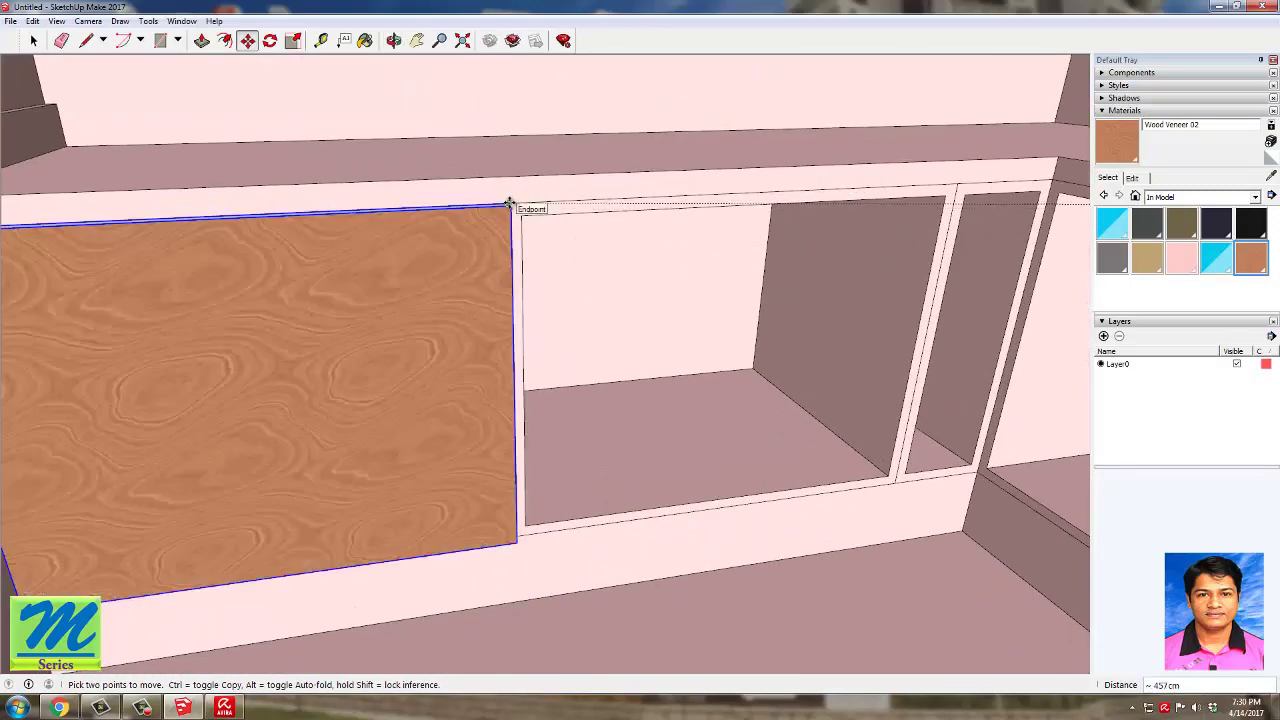
pyautogui.click(510, 203)
# Step: Copy the side and lower edges of the compartment next to the fitted door and paste them outside the room
pyautogui.moveTo(512, 208); pyautogui.dragTo(449, 354, button='middle')
pyautogui.press('space')
pyautogui.click(545, 400)
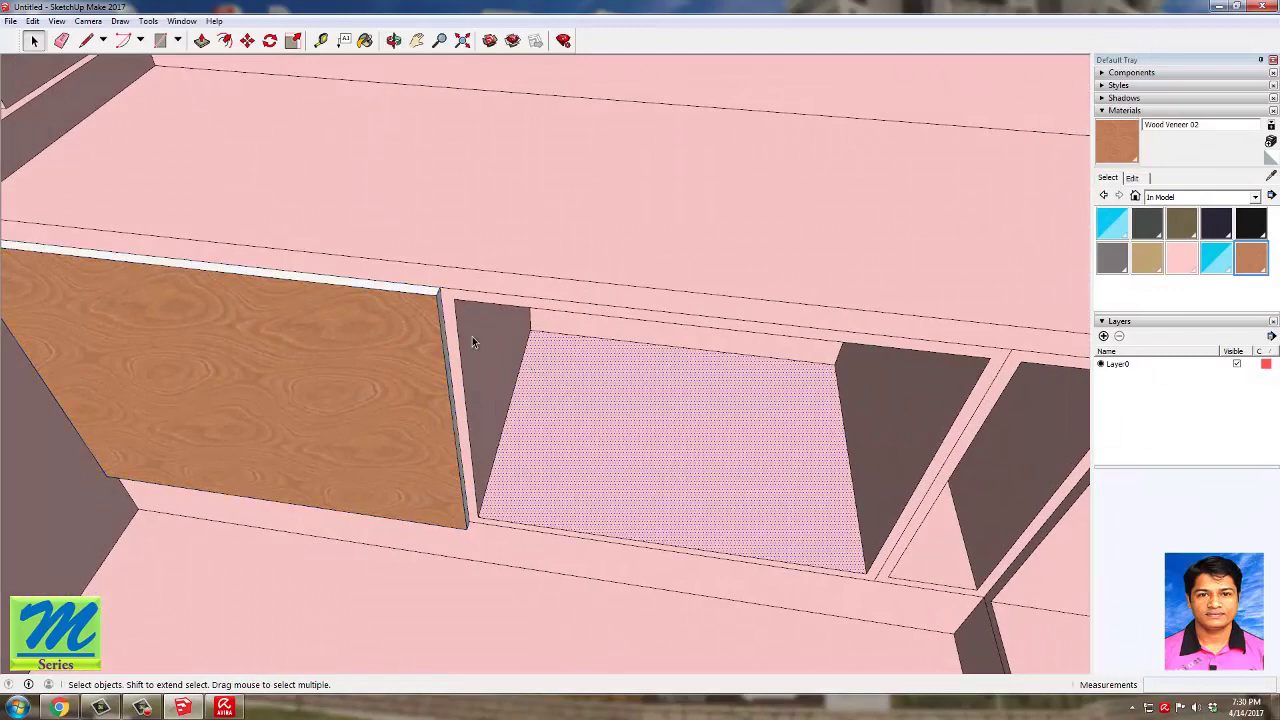
pyautogui.scroll(3, 476, 440)
pyautogui.click(464, 460)
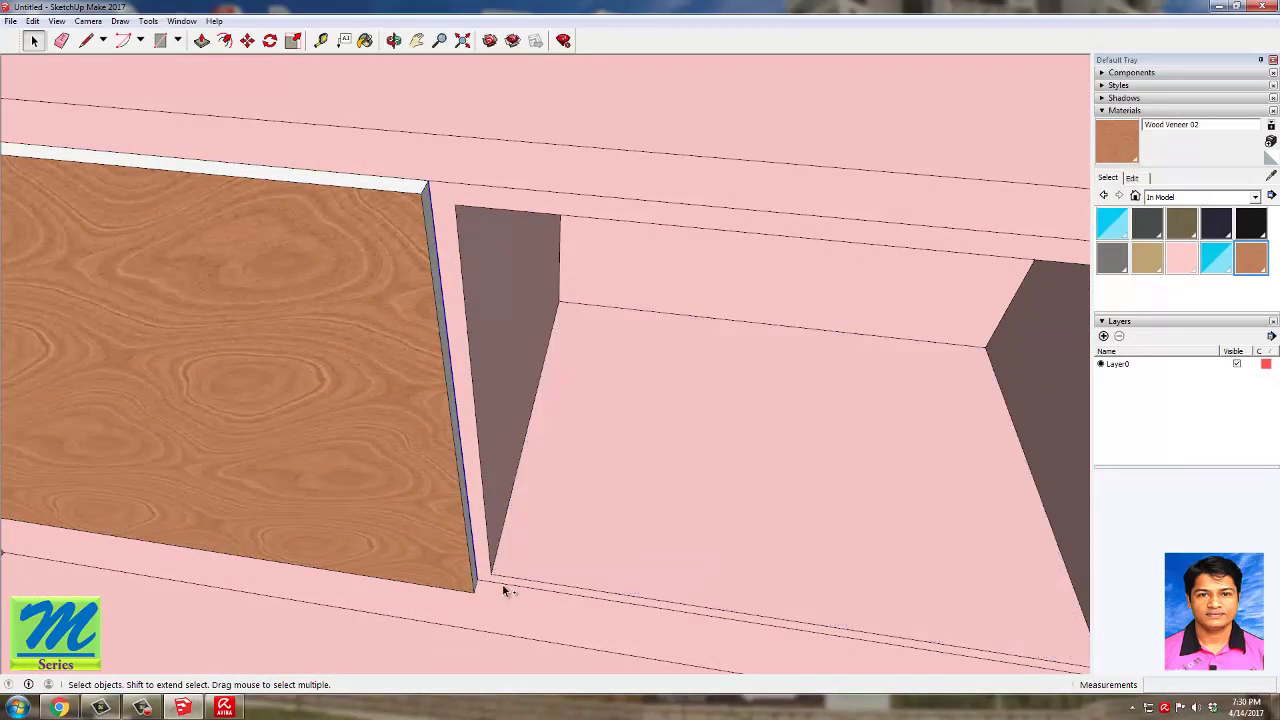
pyautogui.keyDown('shift'); pyautogui.click(502, 584); pyautogui.keyUp('shift')
pyautogui.hotkey('ctrl', 'c')
pyautogui.hotkey('ctrl', 'v')
pyautogui.scroll(-10, 266, 491)
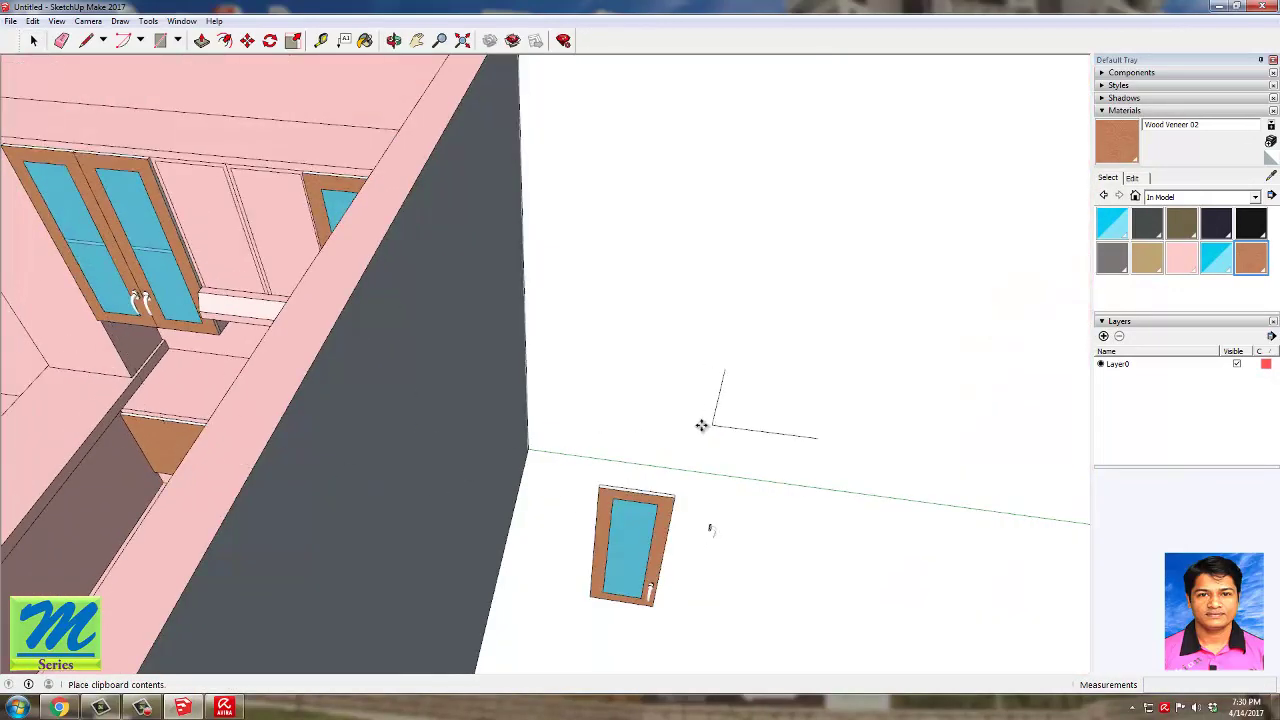
pyautogui.click(665, 420)
# Step: Draw a 61 by 80 cm rectangle between the ends of the new pasted edges and extrude it into a thin door panel
pyautogui.click(160, 40)
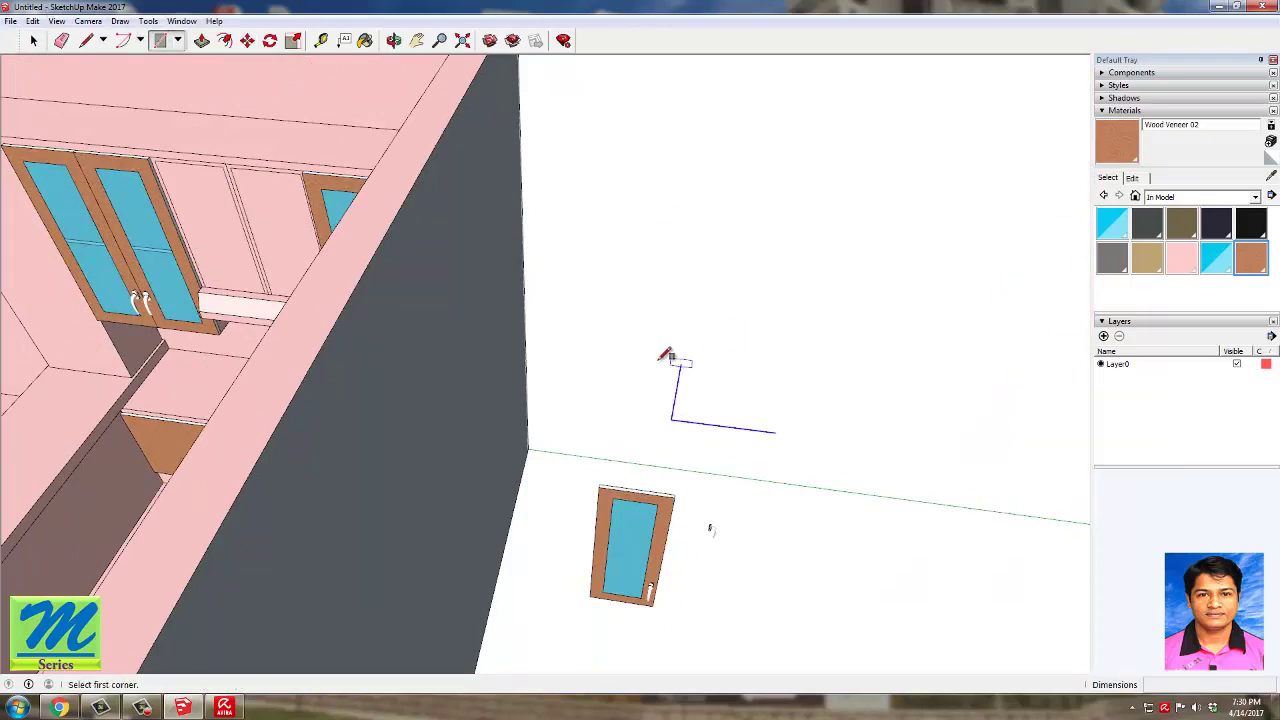
pyautogui.click(679, 366)
pyautogui.click(776, 431)
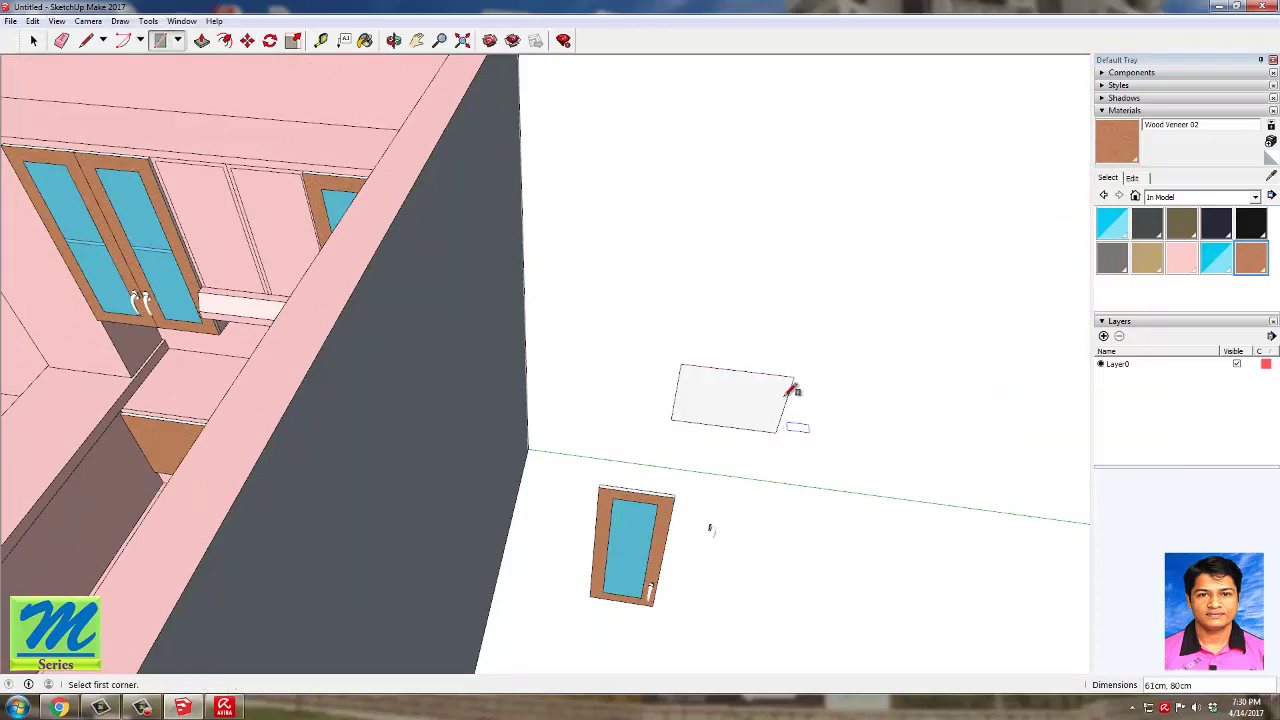
pyautogui.press('p')
pyautogui.click(734, 406)
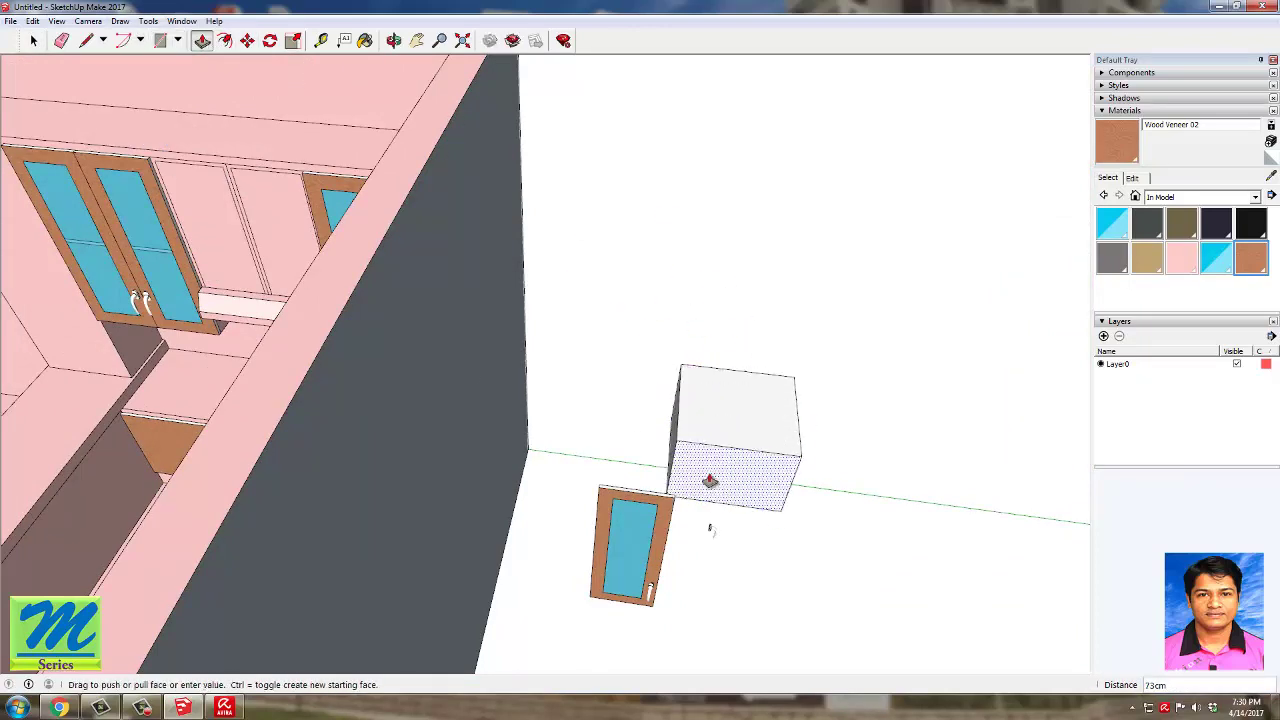
pyautogui.press('Return')
pyautogui.press('space')
# Step: Paint the second door panel's front with Wood Veneer 02 and make the panel a group
pyautogui.click(1117, 144)
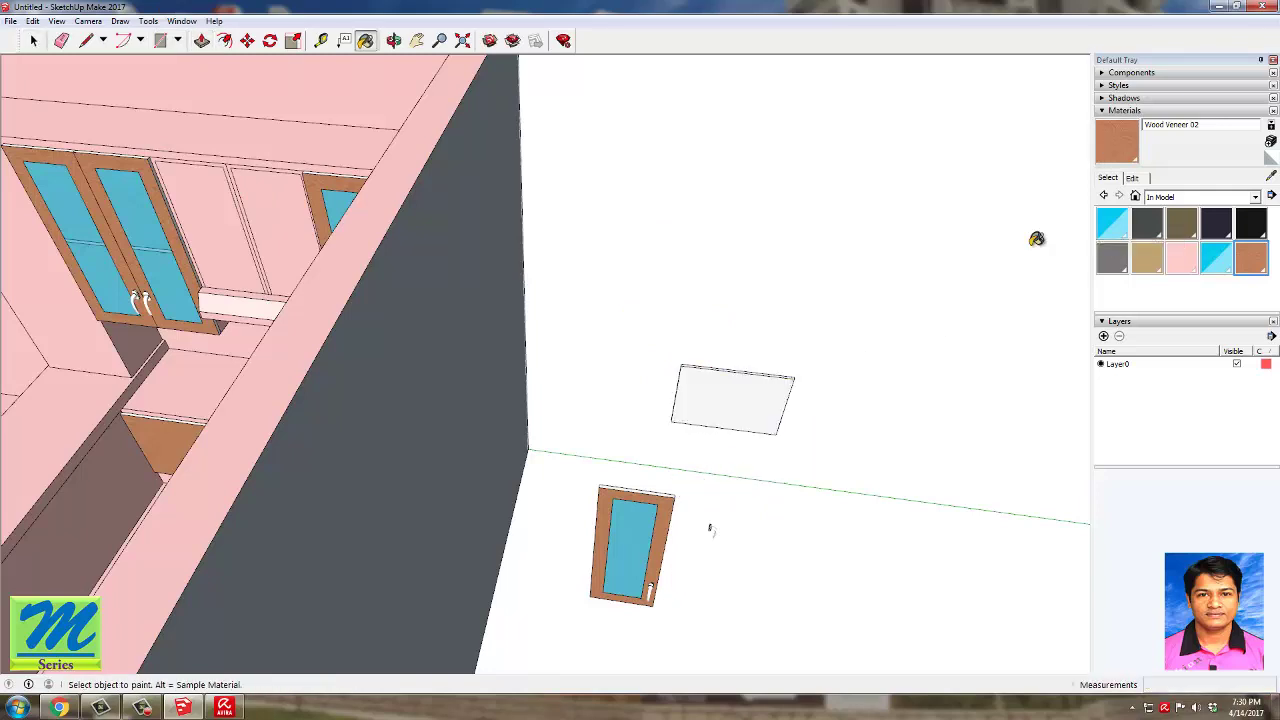
pyautogui.click(766, 384)
pyautogui.press('space')
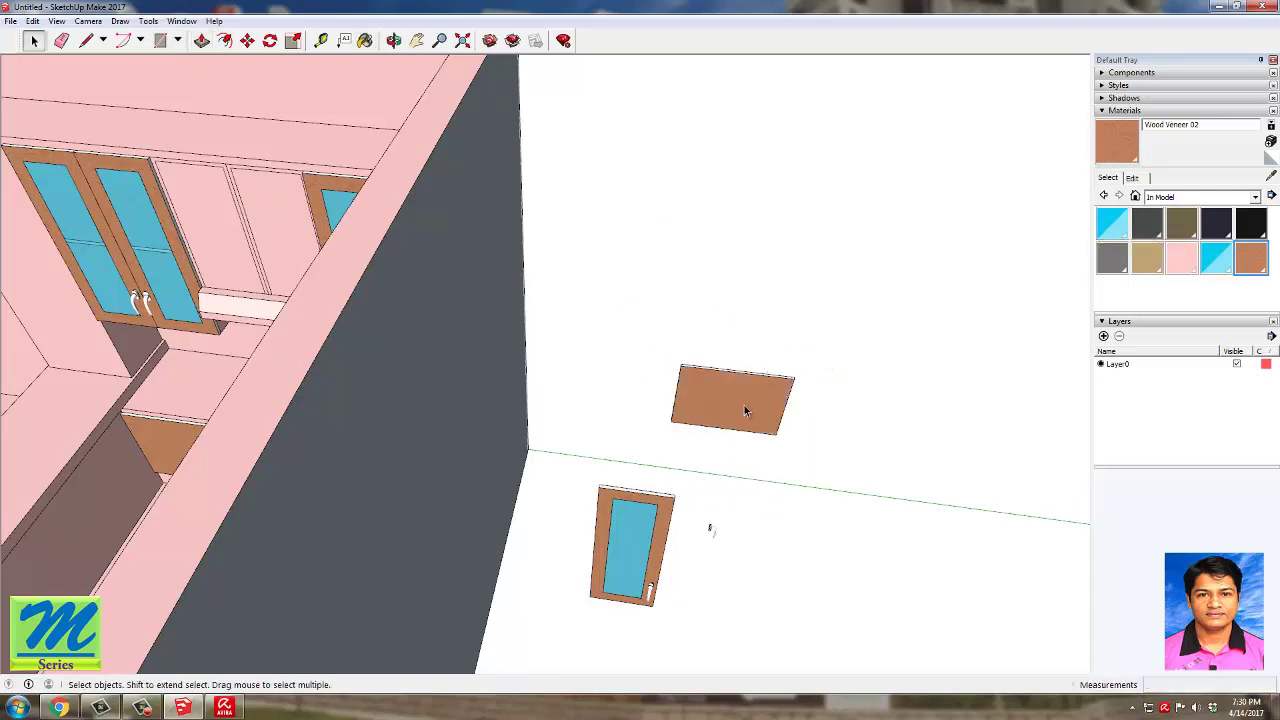
pyautogui.rightClick(745, 410)
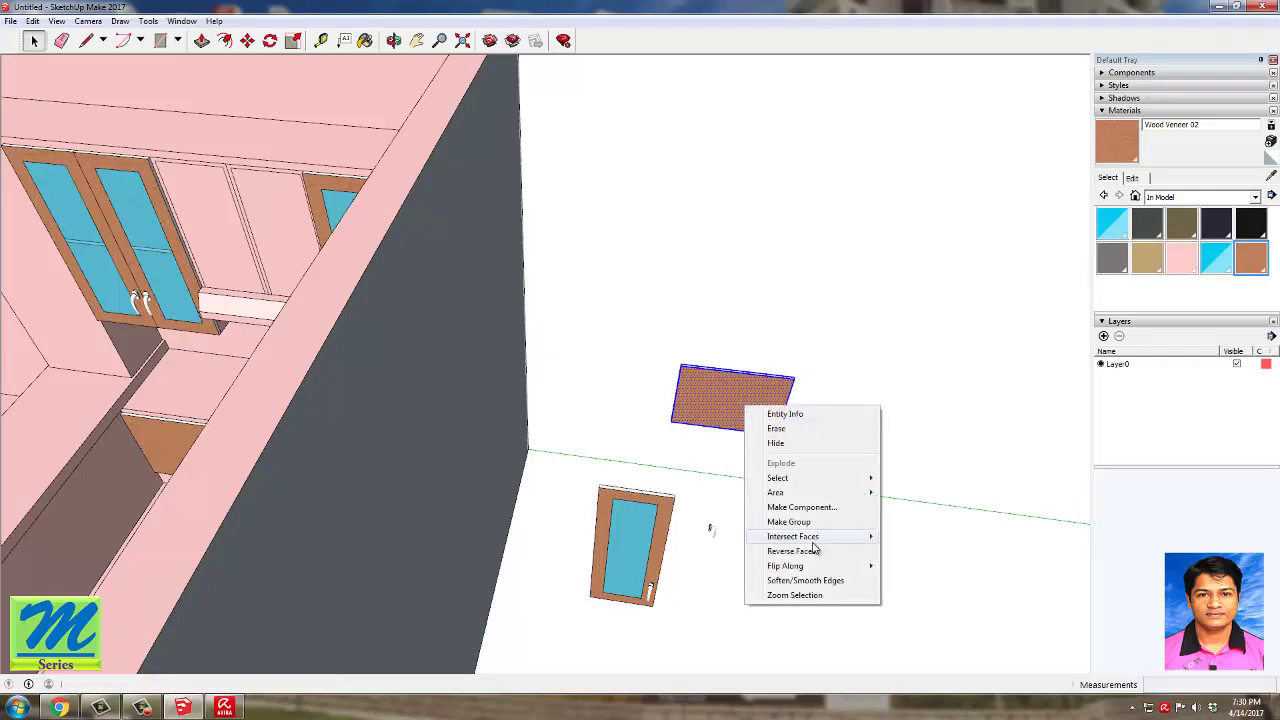
pyautogui.click(800, 522)
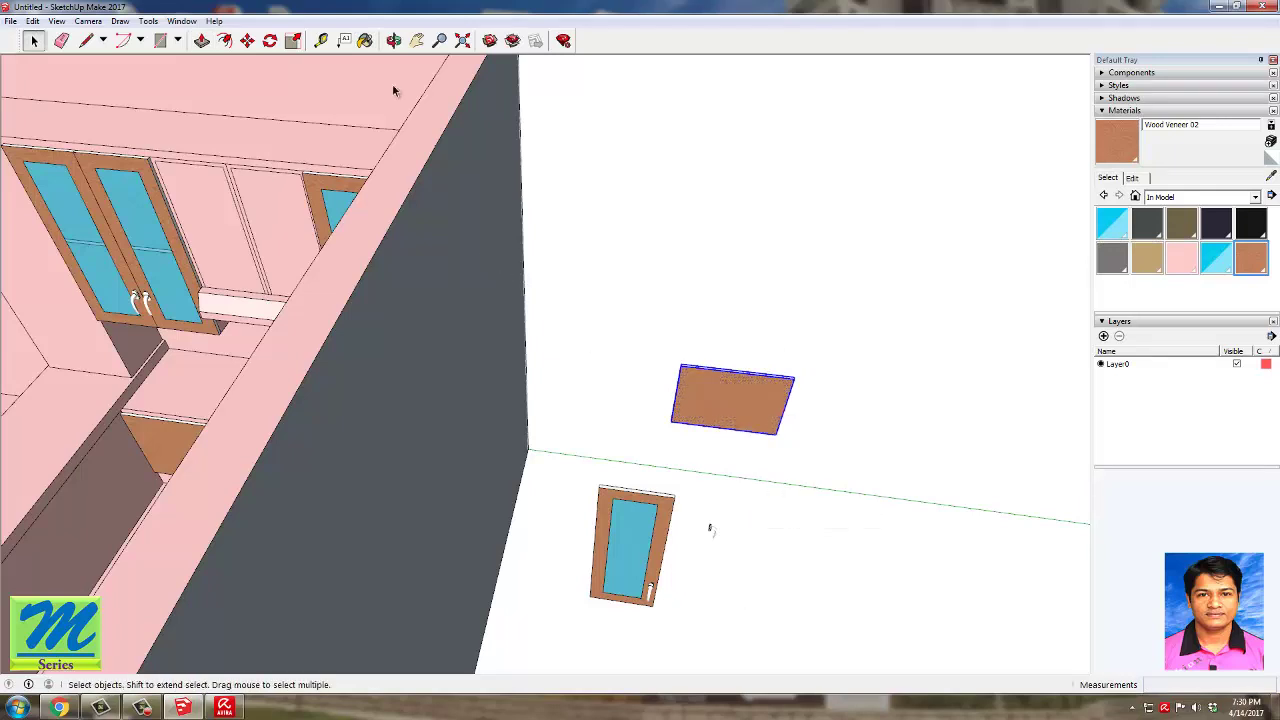
# Step: Move the second wood door panel by its upper corner onto the compartment beside the fitted door, snapping to the outline's corner endpoint
pyautogui.click(247, 40)
pyautogui.moveTo(709, 297); pyautogui.dragTo(659, 291, button='middle')
pyautogui.scroll(3, 660, 325)
pyautogui.click(667, 283)
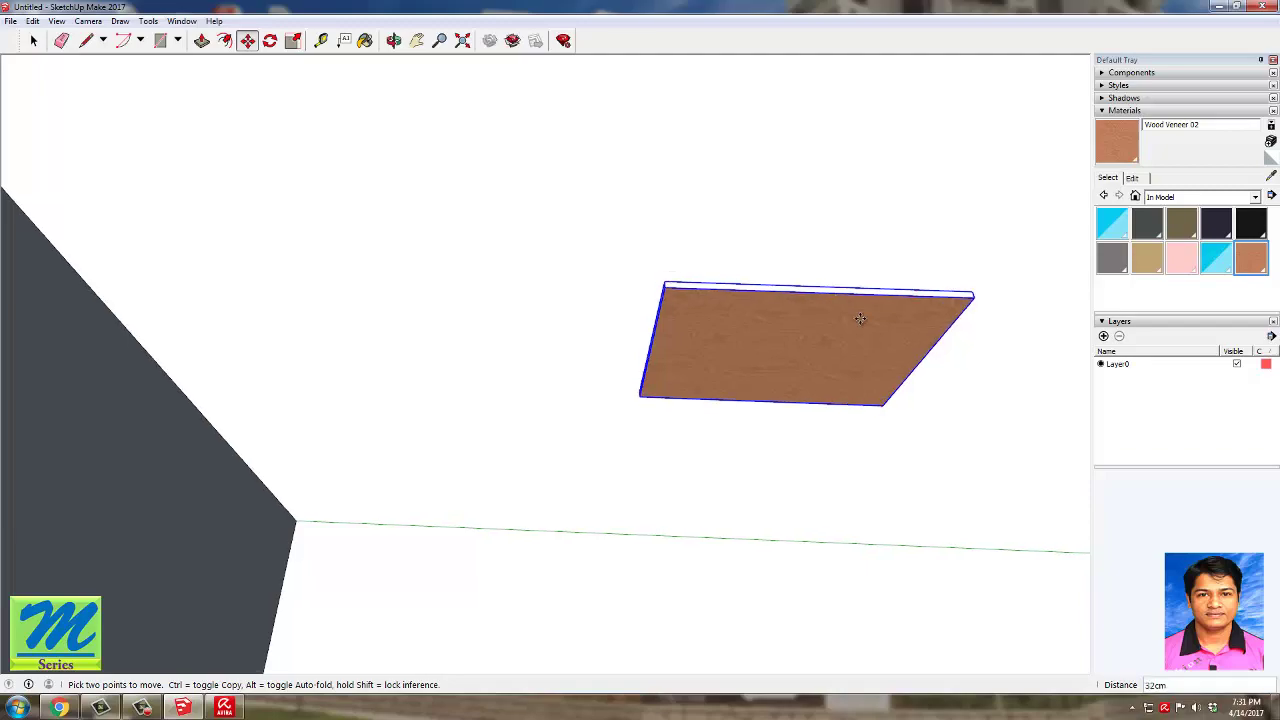
pyautogui.scroll(-2, 861, 323)
pyautogui.scroll(-4, 530, 350)
pyautogui.moveTo(63, 294); pyautogui.dragTo(510, 251, button='middle')
pyautogui.scroll(-4, 510, 251)
pyautogui.scroll(8, 350, 498)
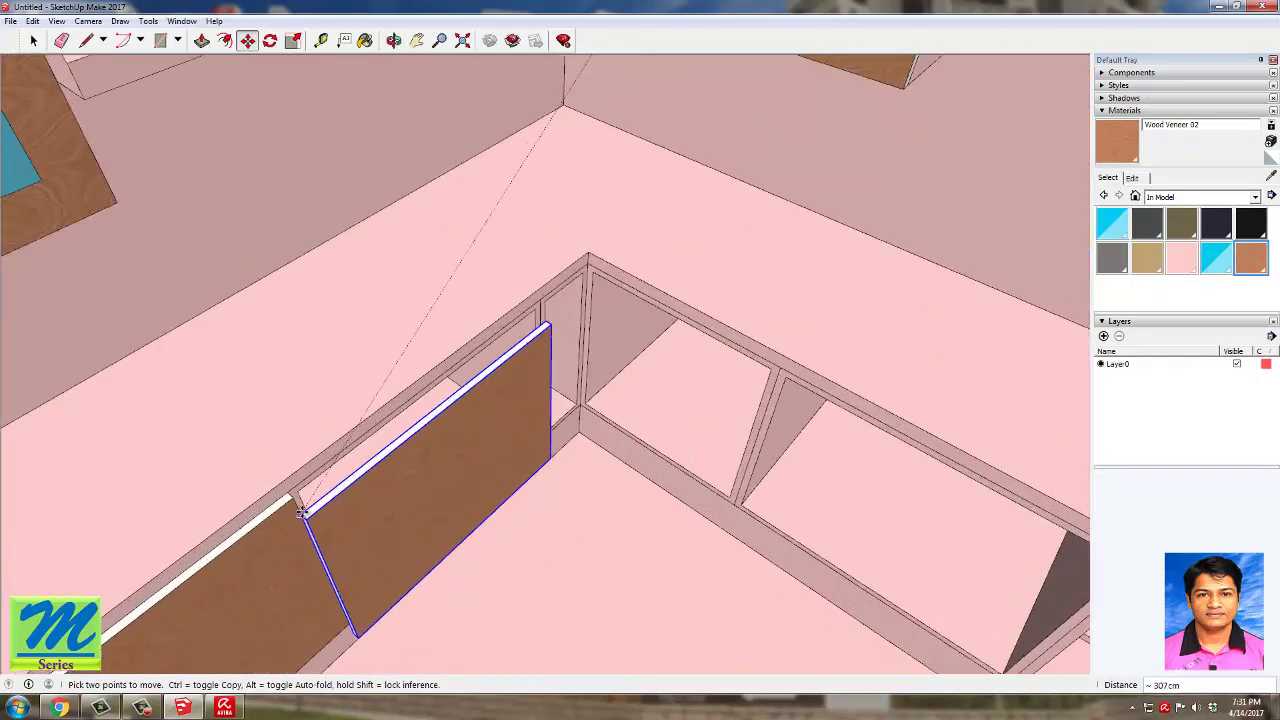
pyautogui.click(289, 492)
pyautogui.press('space')
# Step: Copy the side and lower edges of the narrow compartment at the room's inner corner and paste them outside the room
pyautogui.moveTo(537, 446); pyautogui.dragTo(313, 510, button='middle')
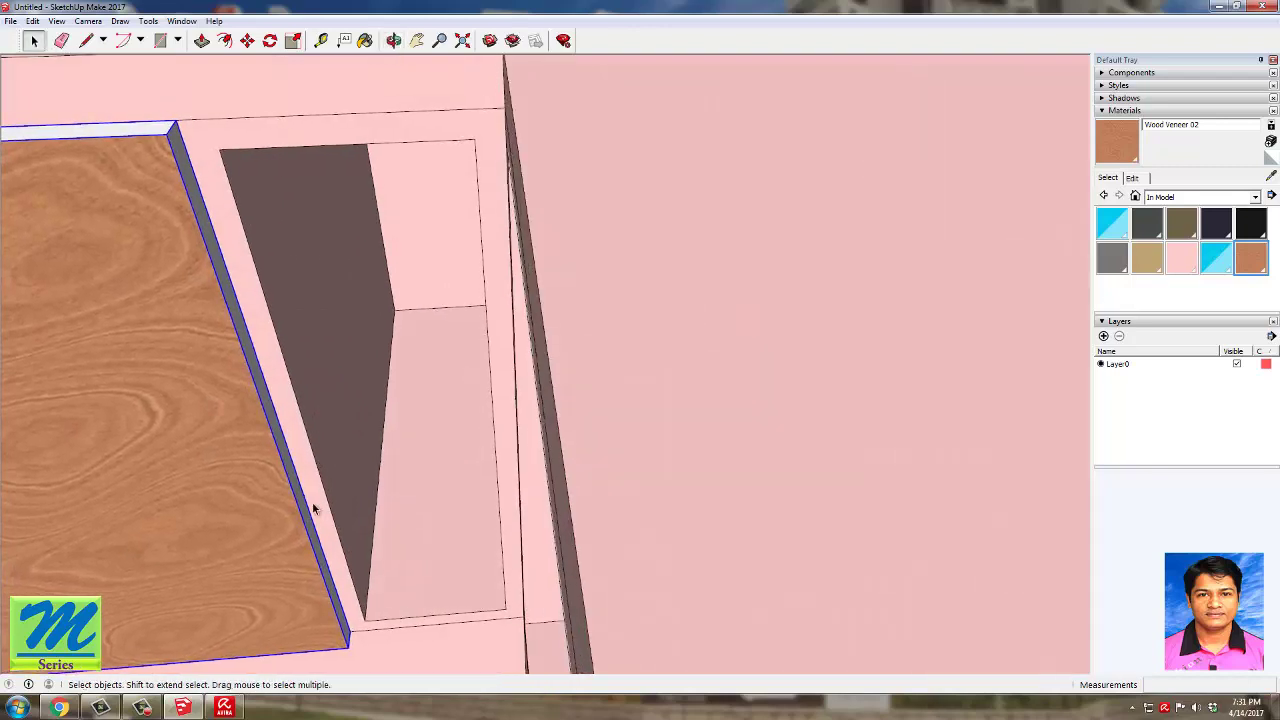
pyautogui.click(308, 508)
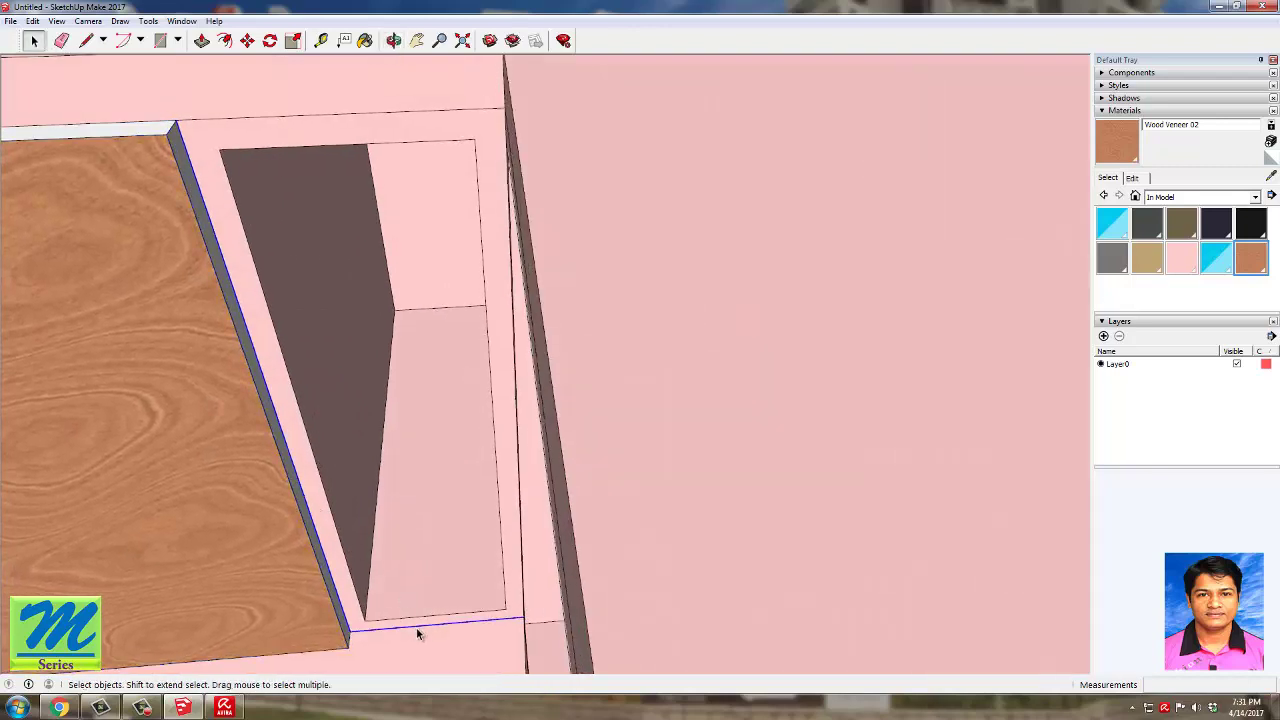
pyautogui.scroll(-3, 416, 627)
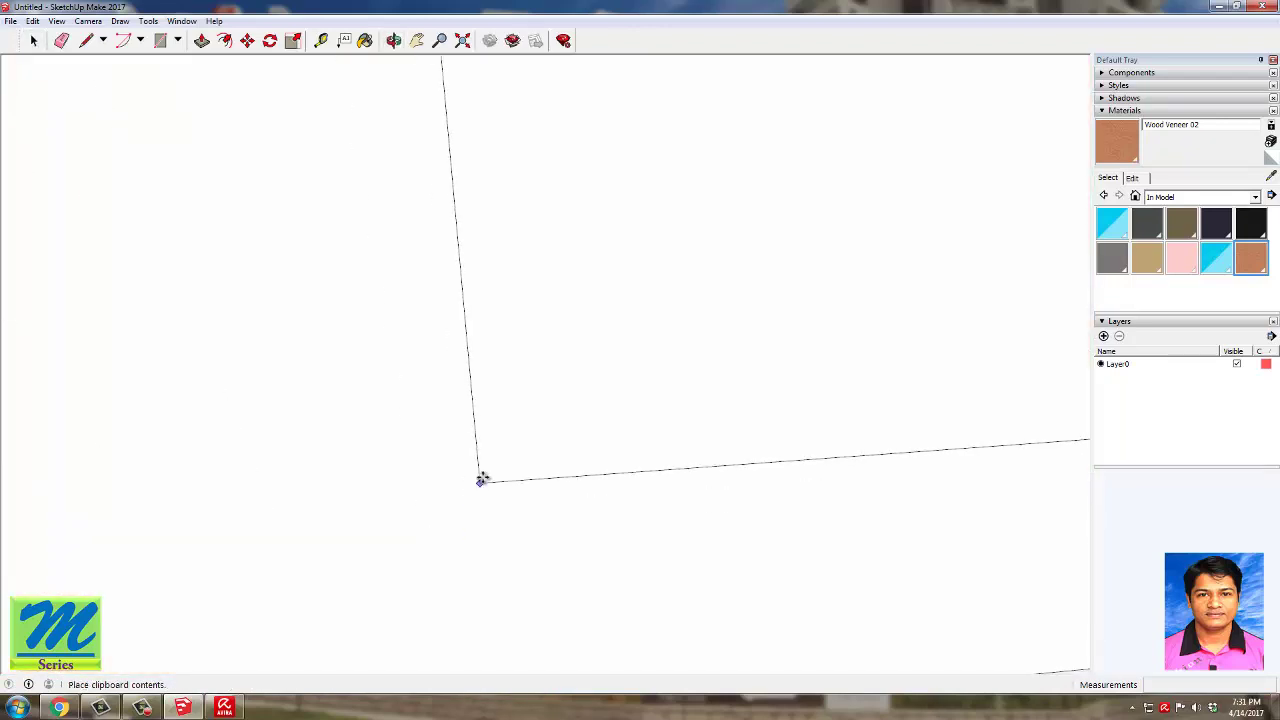
# Step: Extrude the narrow rectangle built on the pasted edges 2 cm into a door panel
pyautogui.press('p')
pyautogui.click(665, 451)
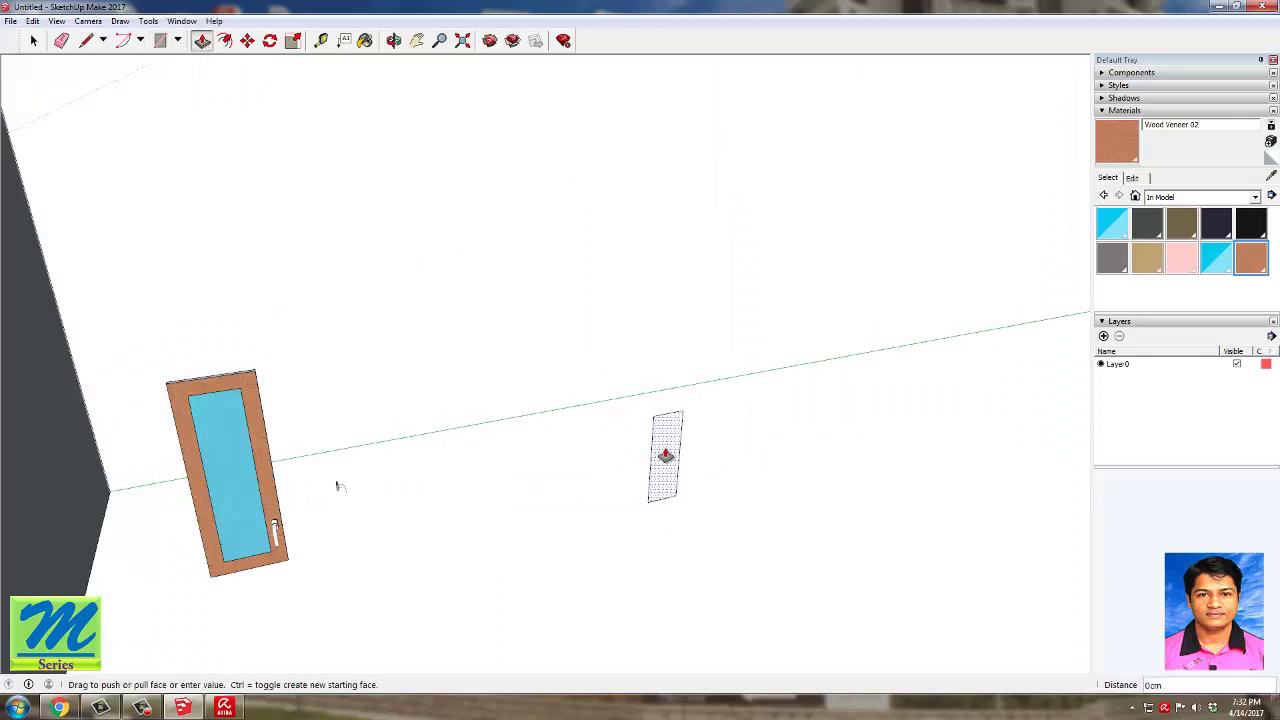
pyautogui.write('2')
pyautogui.press('Return')
# Step: Paint the narrow panel's front with Wood Veneer 02 and make the panel a group
pyautogui.press('b')
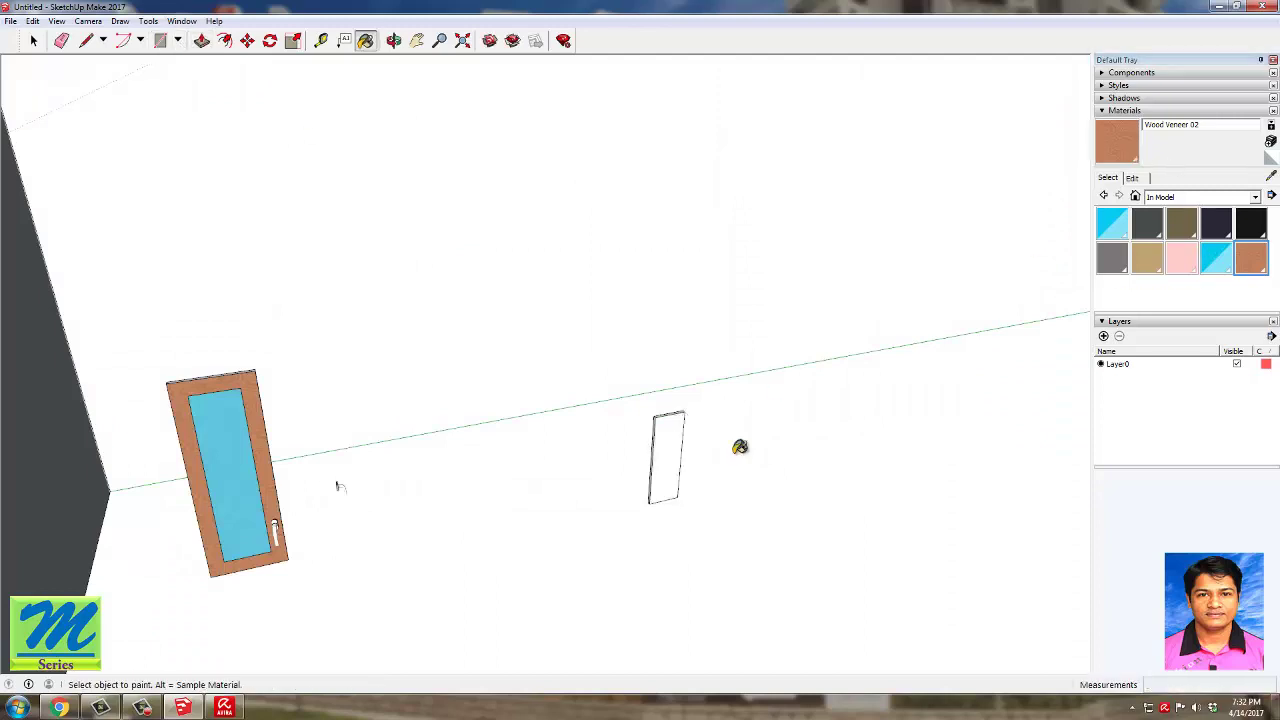
pyautogui.click(660, 460)
pyautogui.press('space')
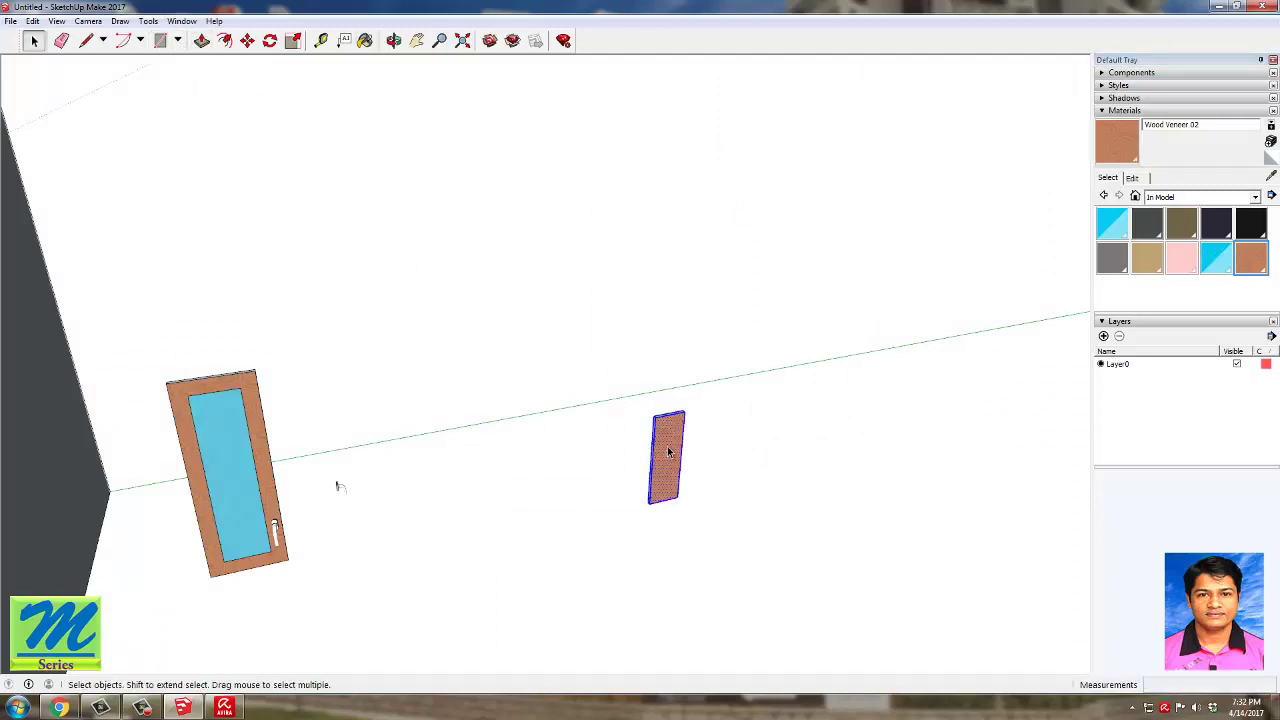
pyautogui.rightClick(669, 452)
pyautogui.click(730, 565)
# Step: Move the narrow door panel by its upper corner onto the corner compartment, snapping it against the neighbouring door's upper corner
pyautogui.scroll(5, 656, 420)
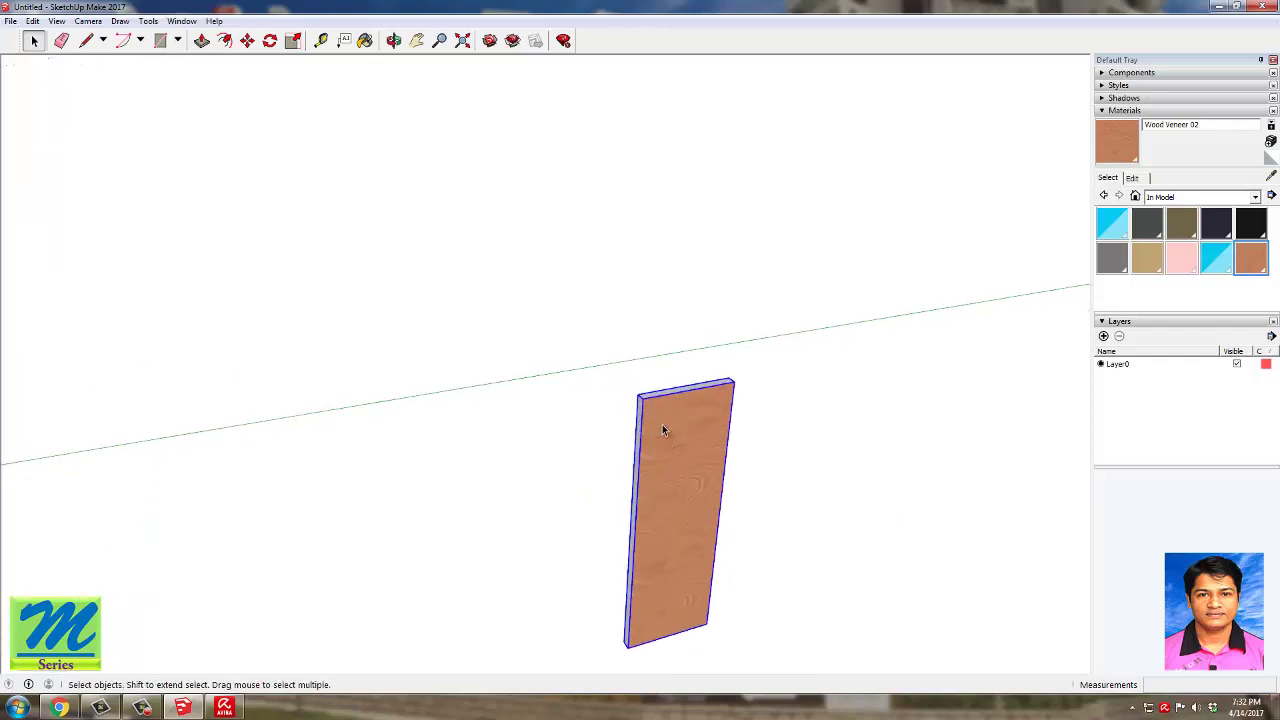
pyautogui.click(247, 40)
pyautogui.click(625, 383)
pyautogui.scroll(-3, 986, 363)
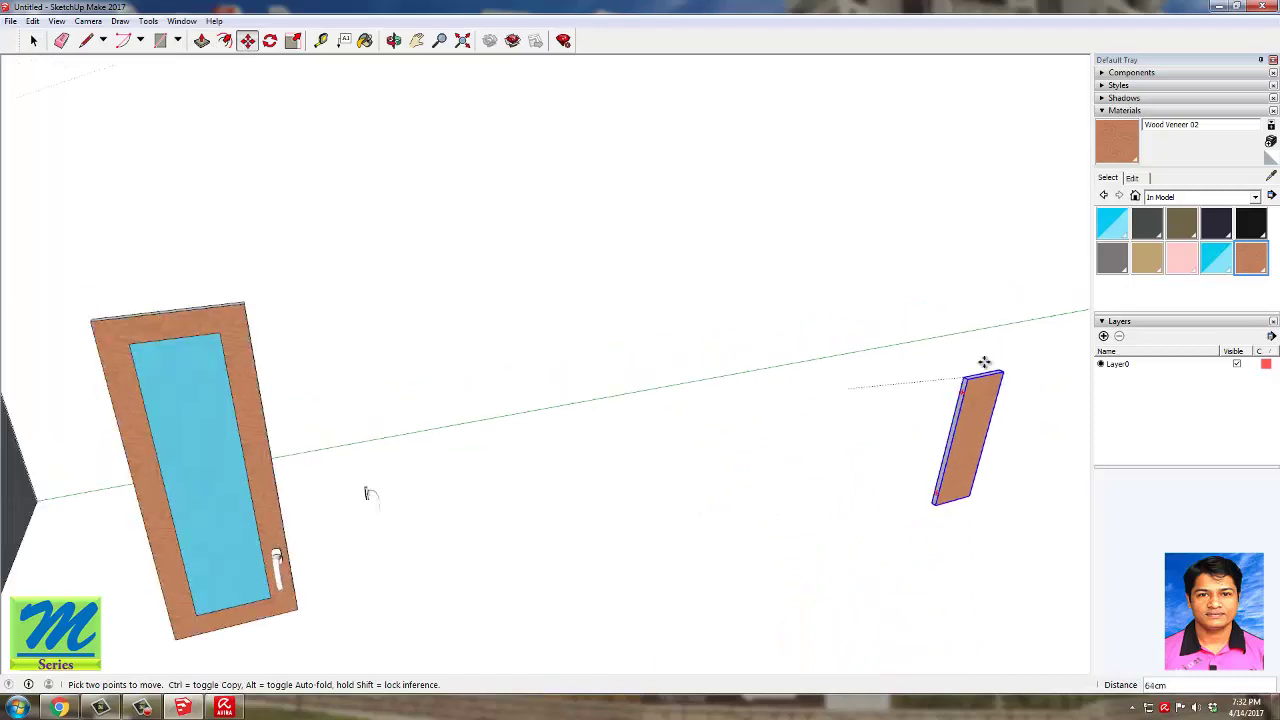
pyautogui.scroll(5, 1020, 314)
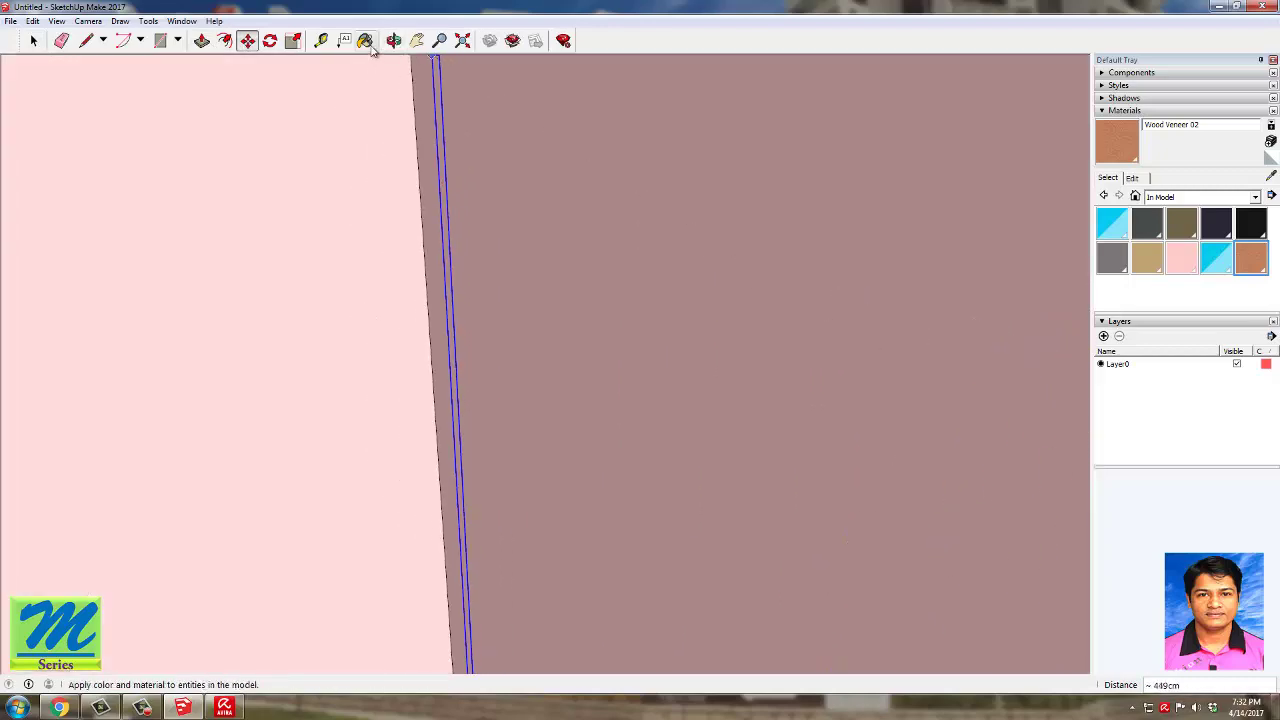
pyautogui.click(462, 40)
pyautogui.scroll(10, 571, 306)
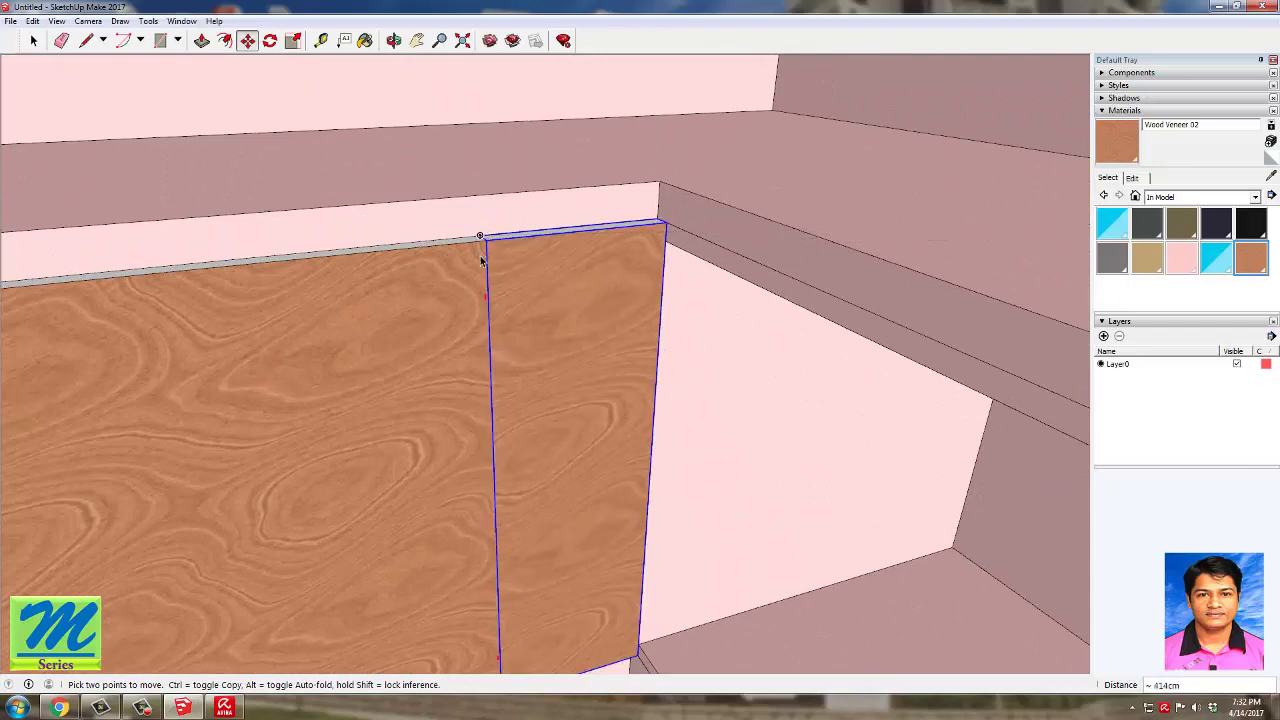
pyautogui.click(480, 238)
pyautogui.press('space')
# Step: Copy the side edge and both lower edges of the first compartment around the corner and paste them outside the room
pyautogui.moveTo(395, 207); pyautogui.dragTo(532, 411, button='middle')
pyautogui.scroll(-2, 275, 463)
pyautogui.moveTo(275, 463); pyautogui.dragTo(531, 566, button='middle')
pyautogui.scroll(4, 554, 606)
pyautogui.click(530, 549)
pyautogui.scroll(-2, 315, 347)
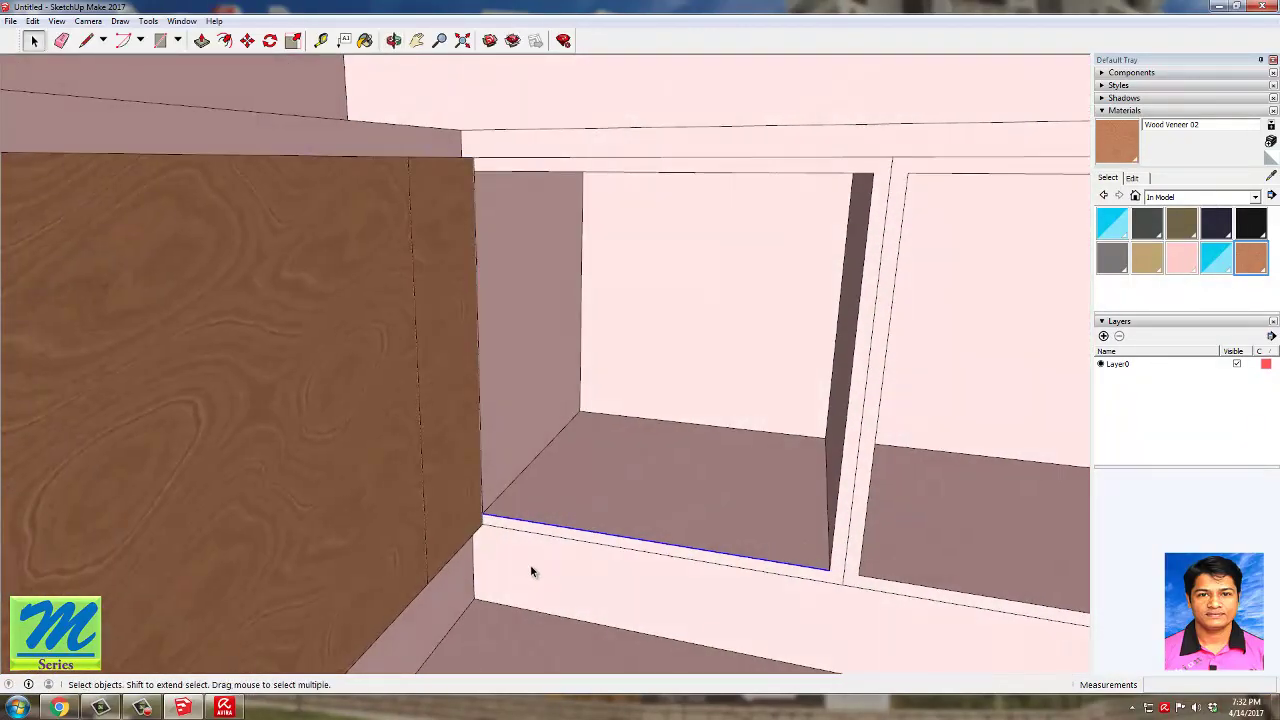
pyautogui.keyDown('shift'); pyautogui.click(851, 530); pyautogui.keyUp('shift')
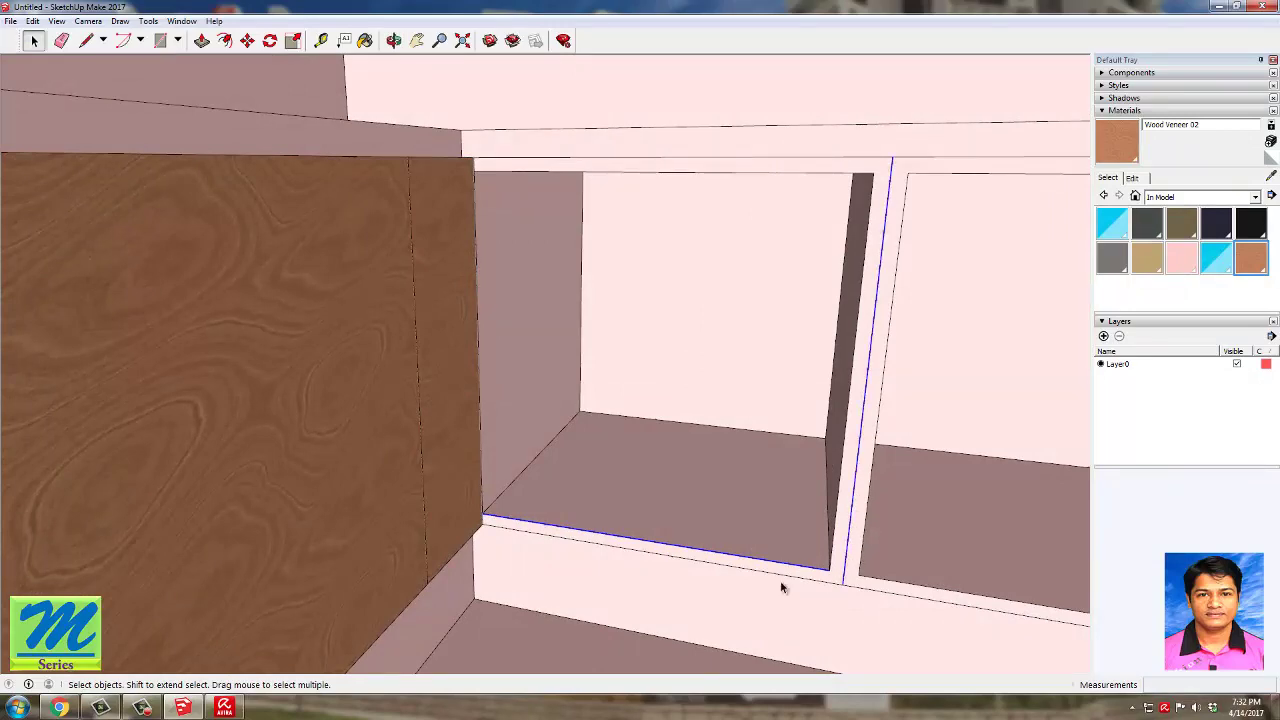
pyautogui.keyDown('shift'); pyautogui.click(822, 575); pyautogui.keyUp('shift')
pyautogui.hotkey('ctrl', 'v')
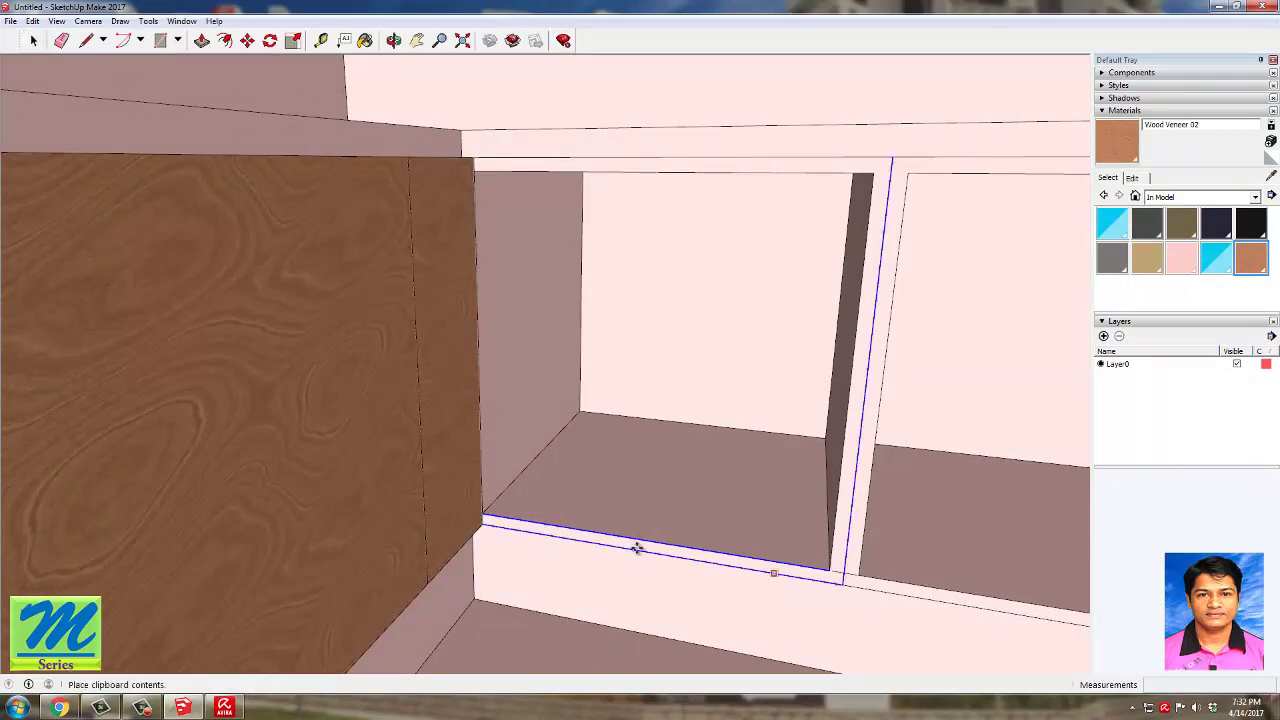
pyautogui.scroll(-8, 672, 424)
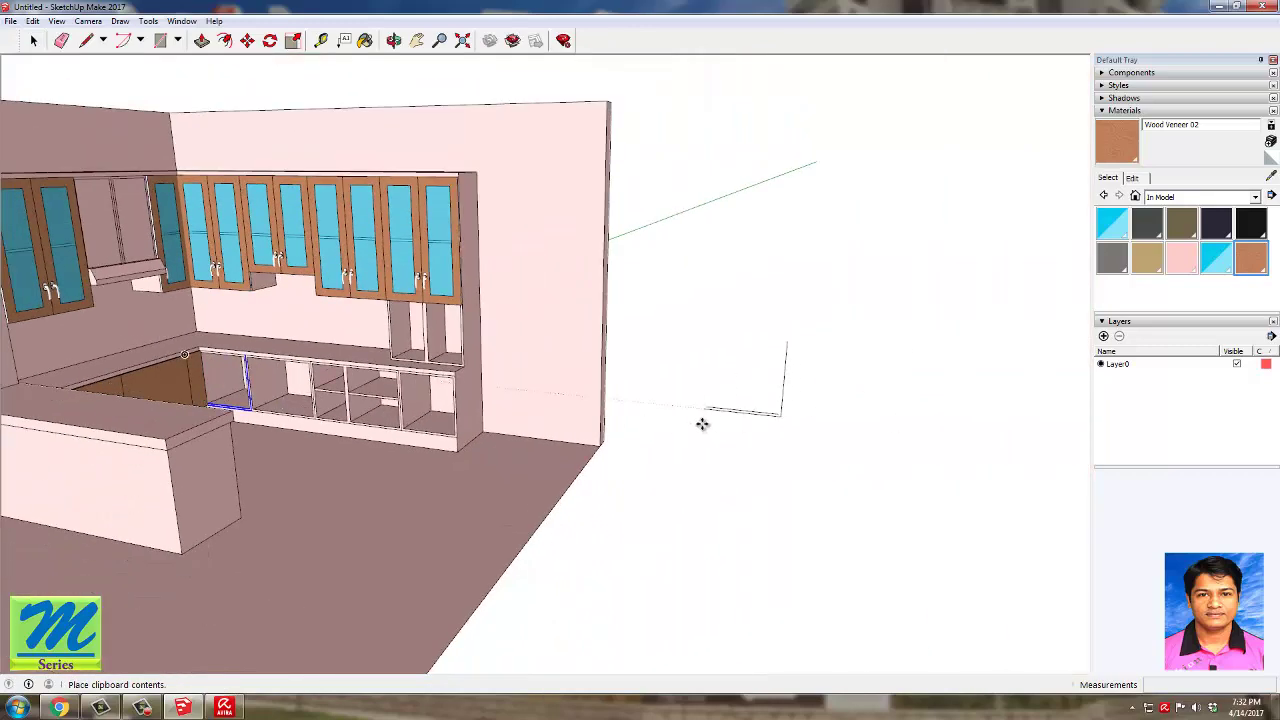
pyautogui.click(705, 421)
# Step: Draw a rectangle about 58 by 59 cm from the pasted side edge's upper end to the inner lower edge's end
pyautogui.scroll(4, 769, 409)
pyautogui.click(160, 40)
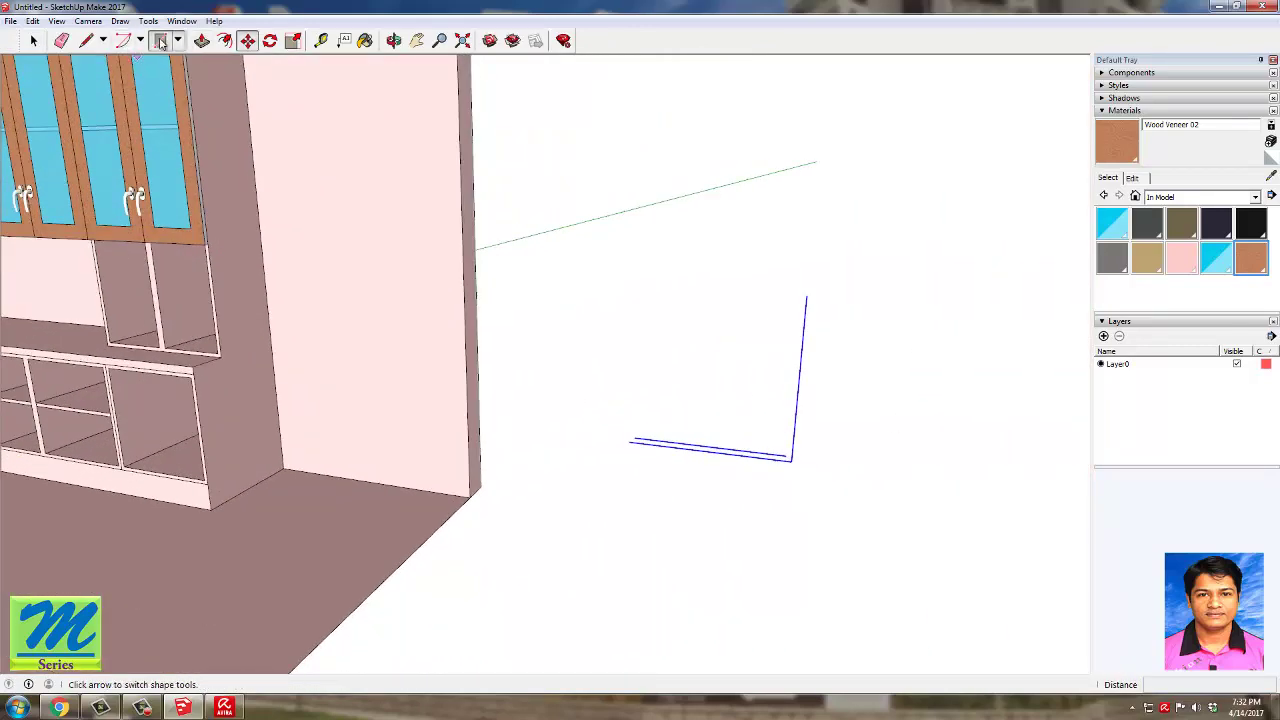
pyautogui.click(807, 294)
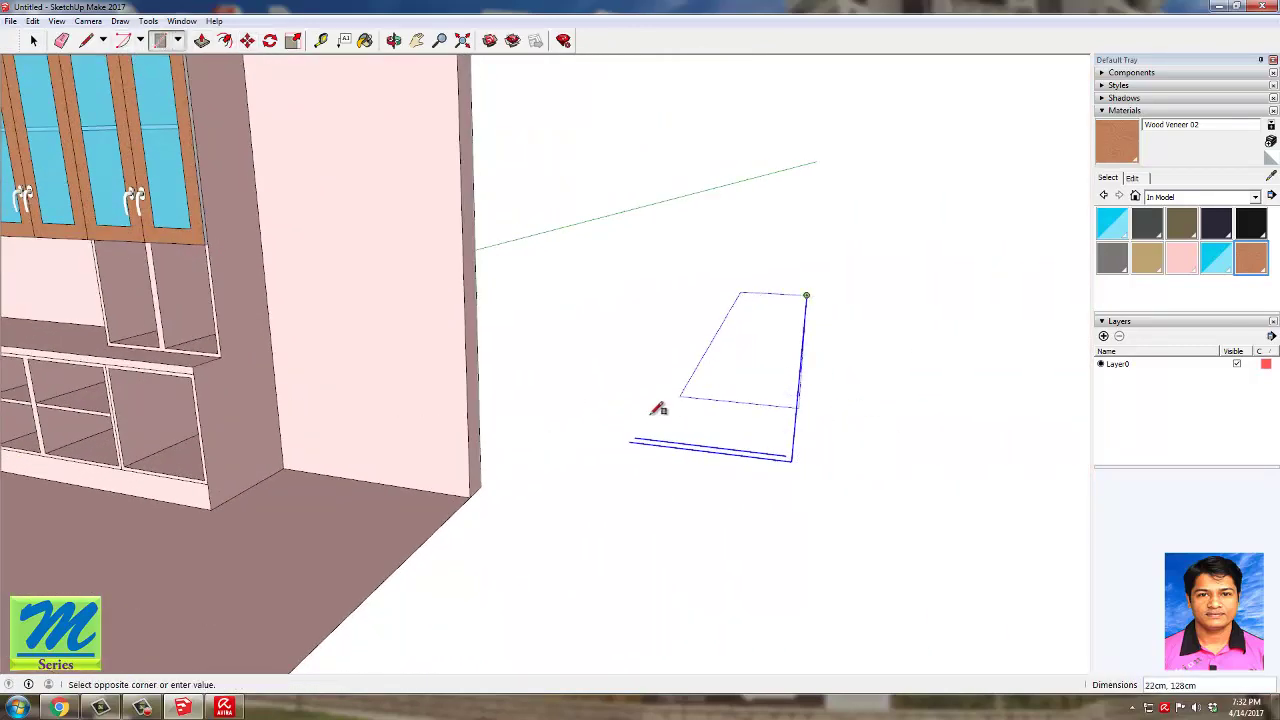
pyautogui.scroll(4, 642, 436)
pyautogui.click(628, 431)
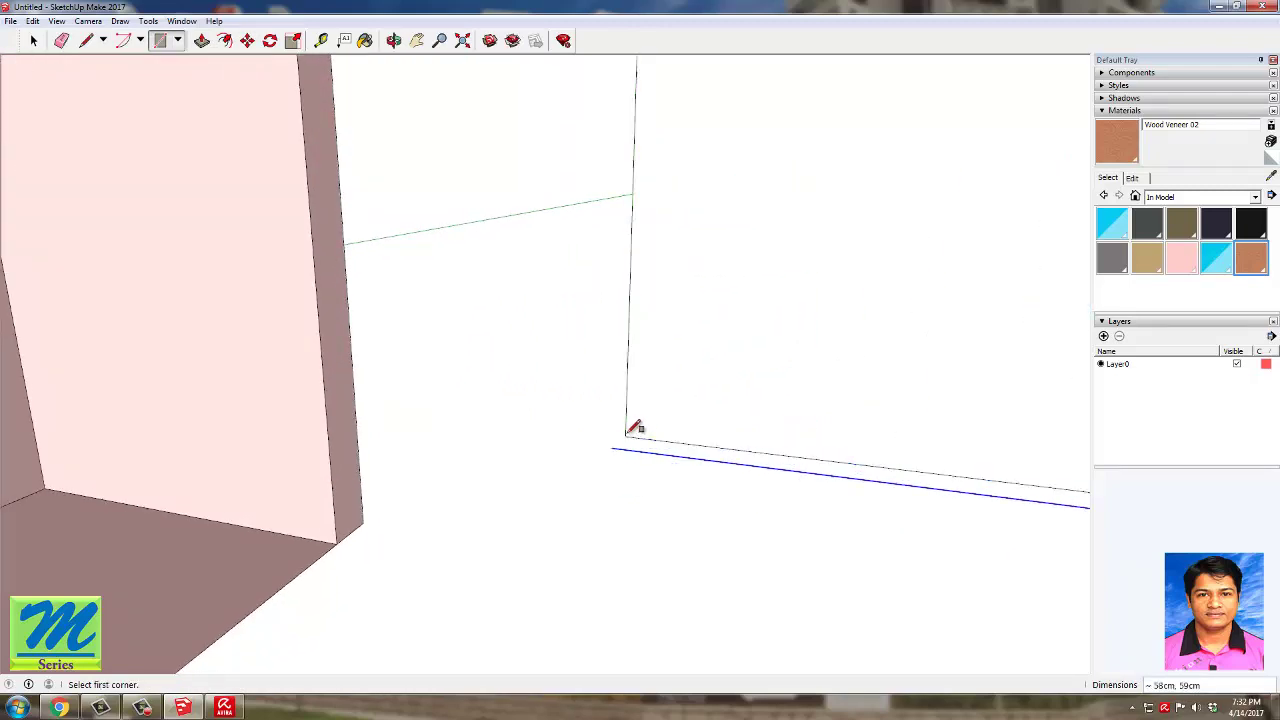
# Step: Extend the rectangle's side down to the outer lower edge with a line and remove the surplus edges
pyautogui.press('l')
pyautogui.scroll(1, 632, 424)
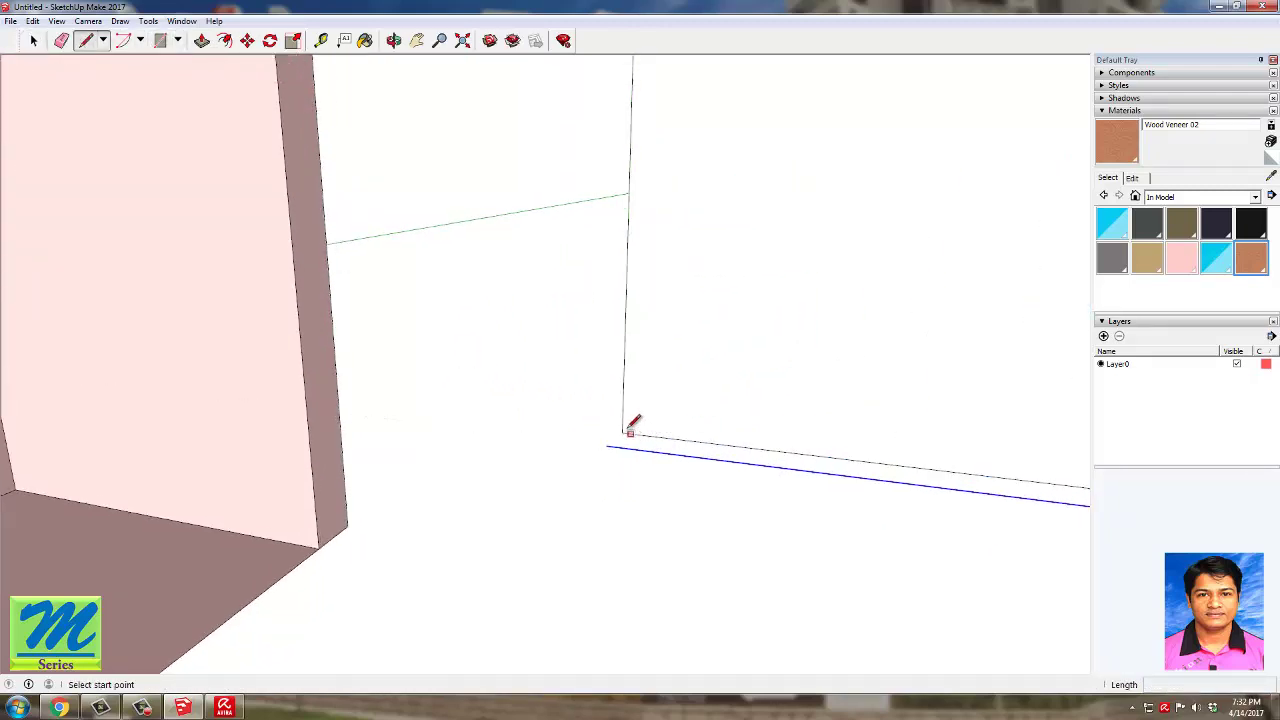
pyautogui.click(623, 431)
pyautogui.press('space')
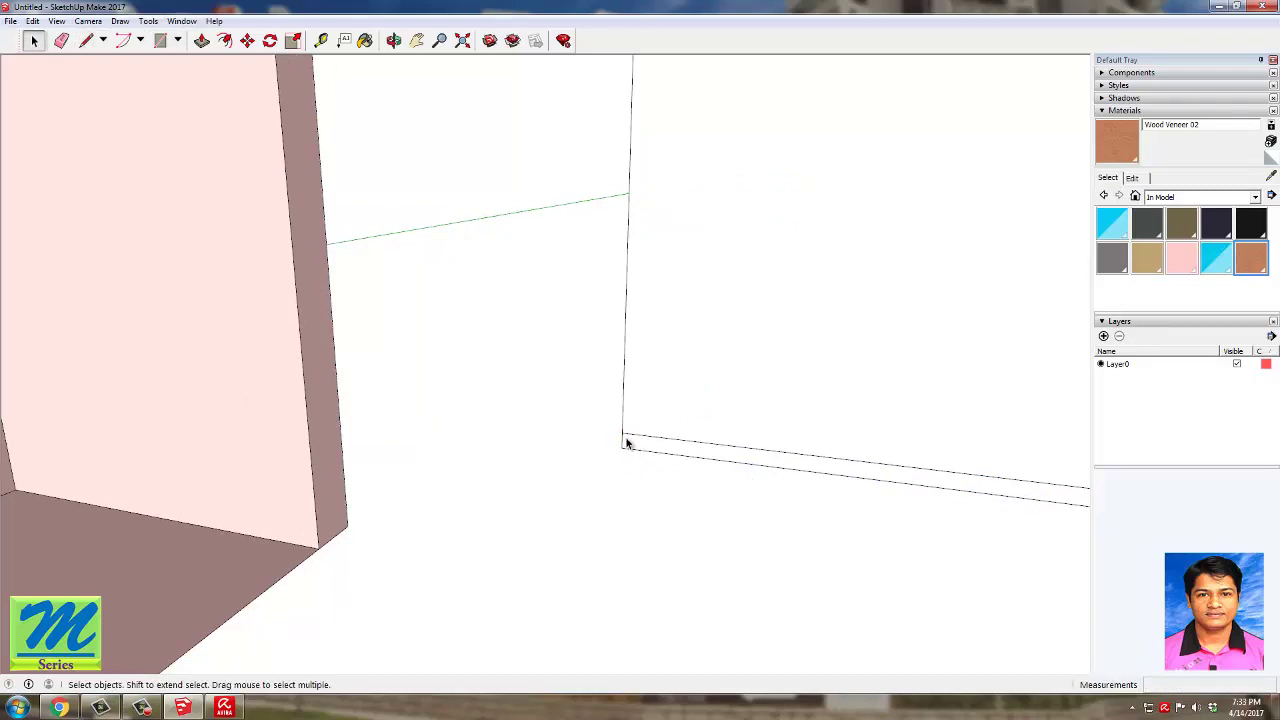
pyautogui.scroll(-3, 627, 440)
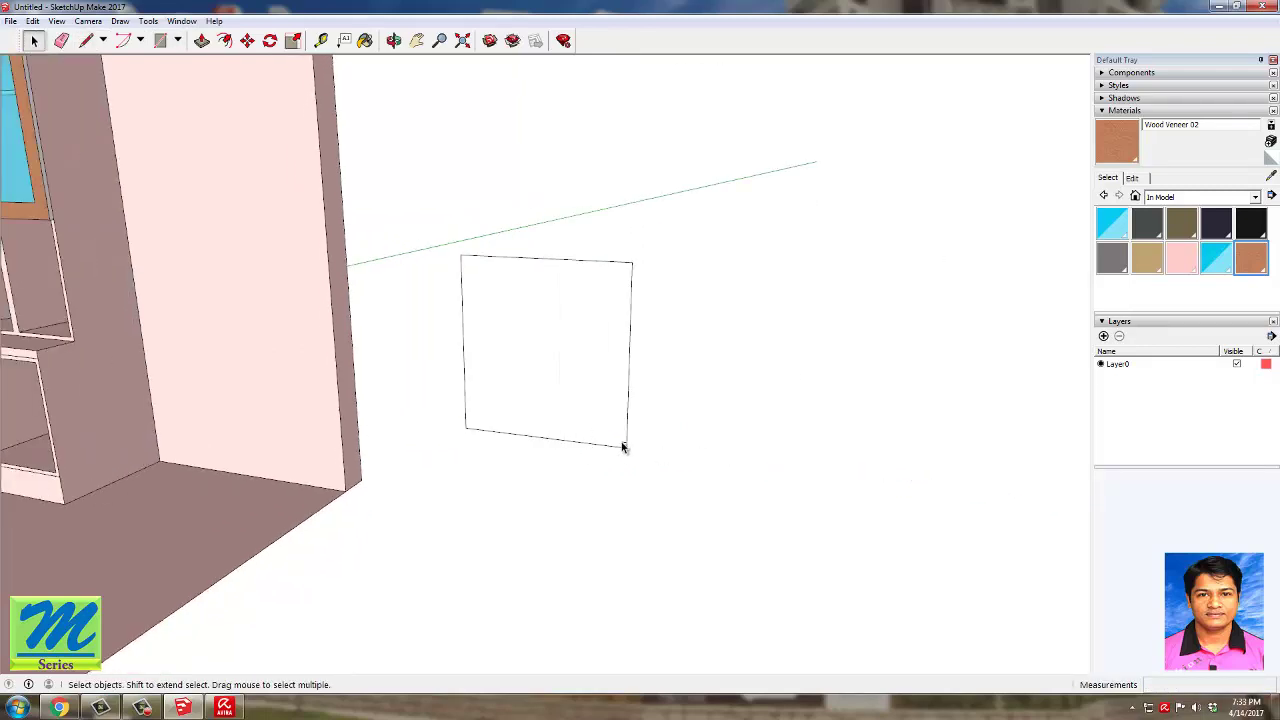
pyautogui.click(622, 445)
pyautogui.click(632, 451)
# Step: Extrude the nearly square door outline 2 cm with Push/Pull
pyautogui.click(201, 40)
pyautogui.click(551, 392)
pyautogui.write('2')
pyautogui.press('Return')
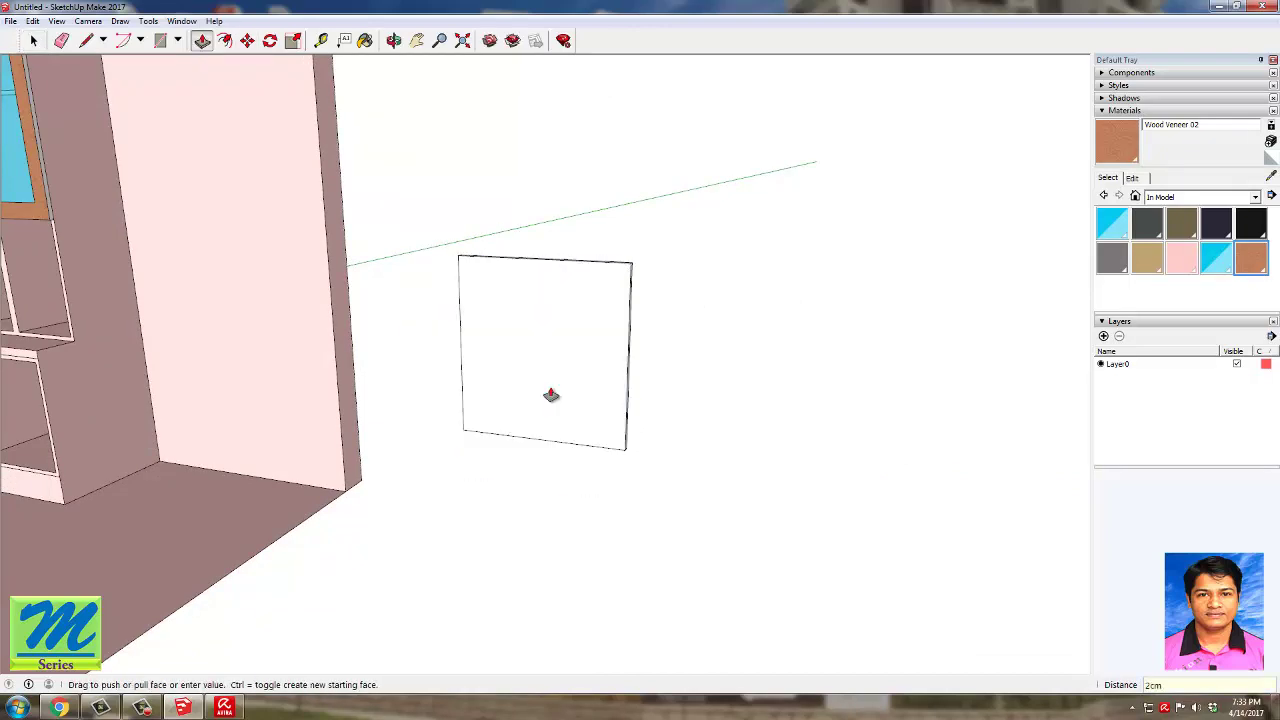
# Step: Paint the nearly square panel's front with Wood Veneer 02 and make the panel a group
pyautogui.press('b')
pyautogui.click(560, 327)
pyautogui.press('space')
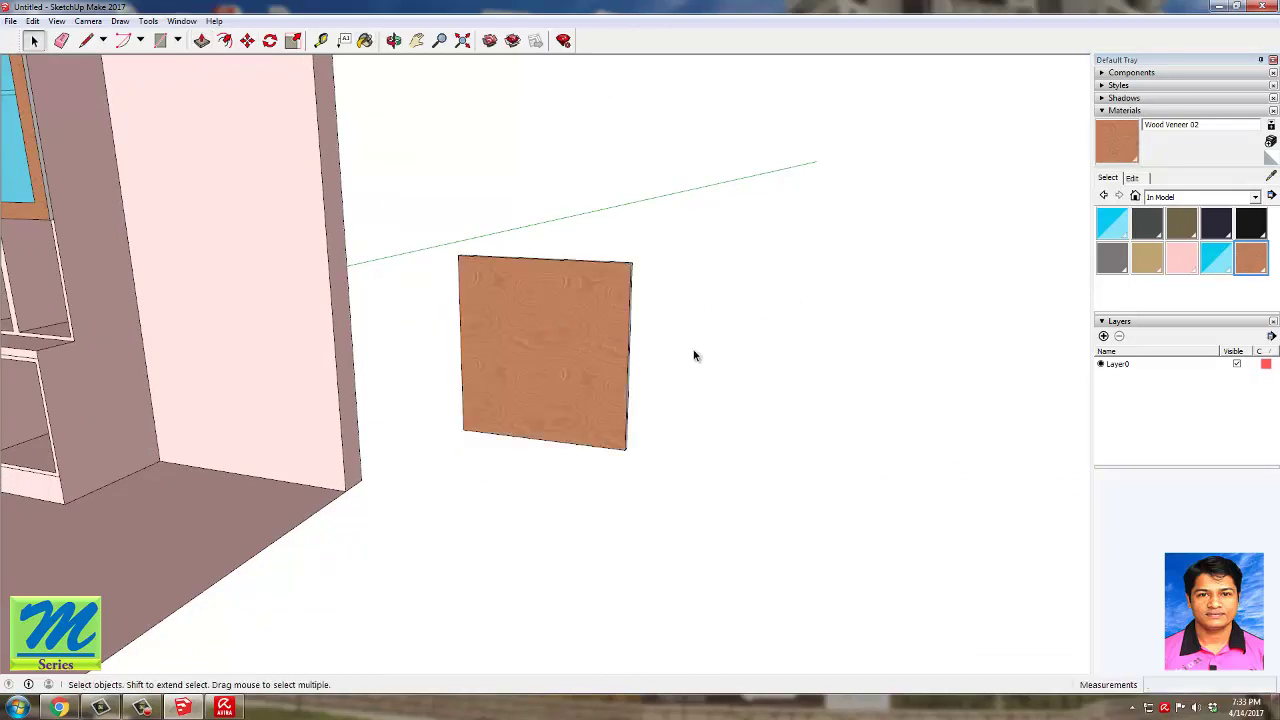
pyautogui.tripleClick(584, 338)
pyautogui.rightClick(585, 338)
pyautogui.click(628, 455)
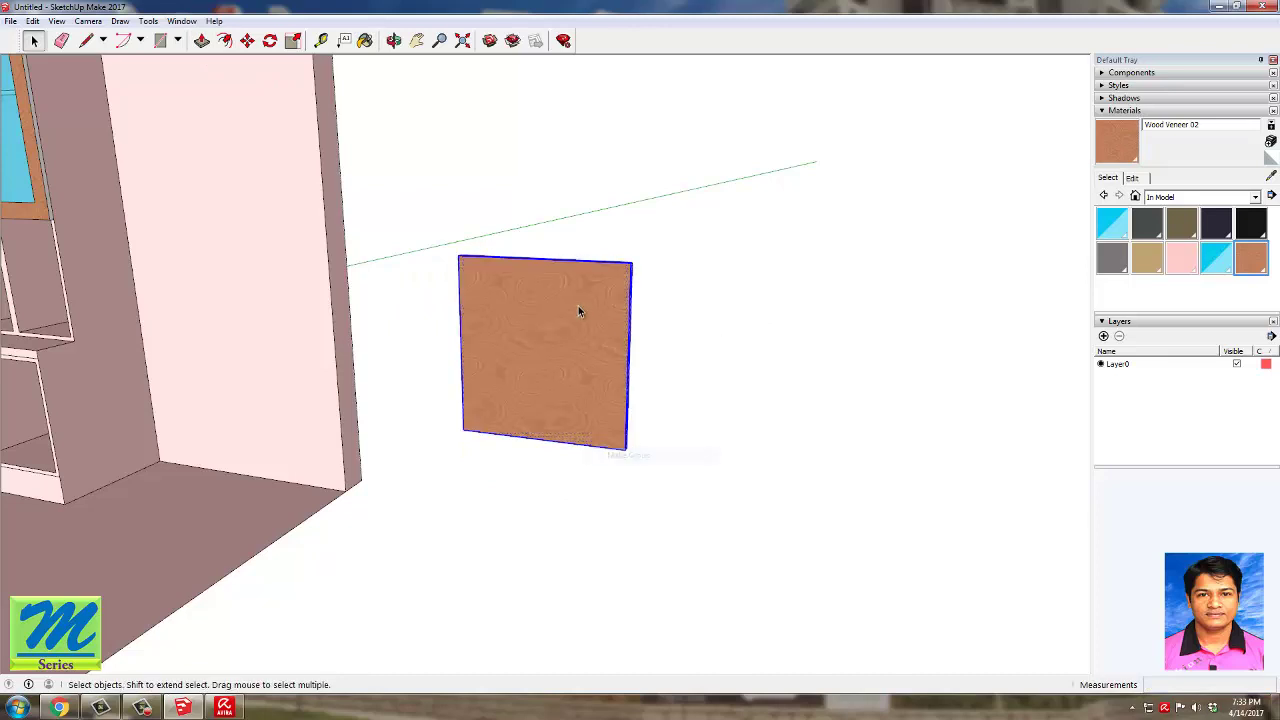
# Step: Move the nearly square door panel by its upper back corner onto the first compartment around the corner, snapping to the outline's endpoint
pyautogui.moveTo(427, 208); pyautogui.dragTo(517, 455, button='middle')
pyautogui.scroll(2, 517, 455)
pyautogui.click(247, 40)
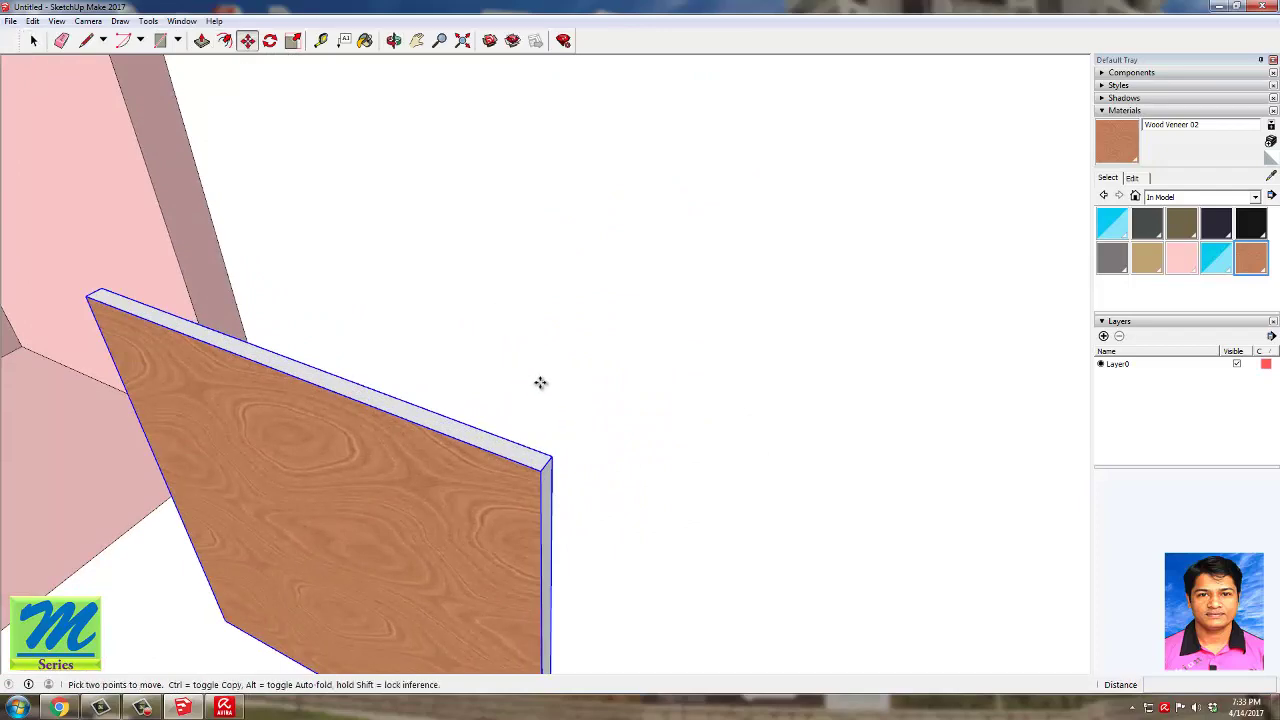
pyautogui.click(553, 458)
pyautogui.scroll(-6, 934, 323)
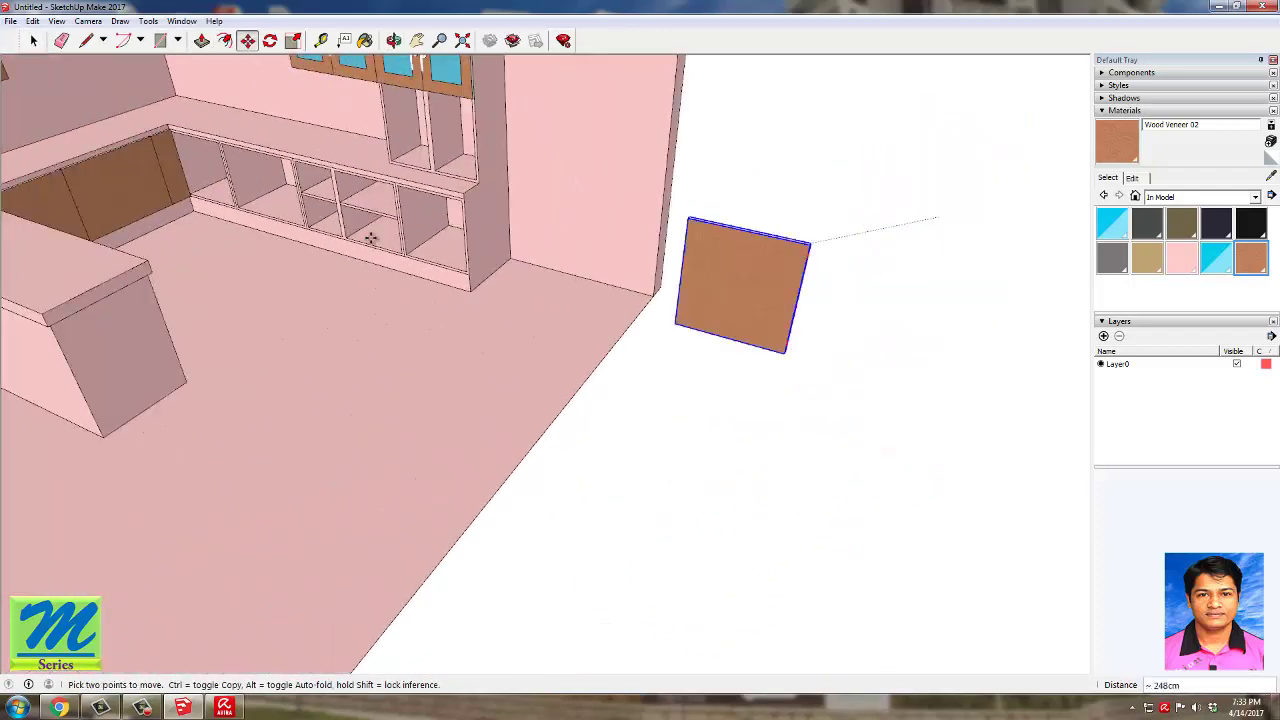
pyautogui.scroll(4, 186, 160)
pyautogui.scroll(6, 191, 132)
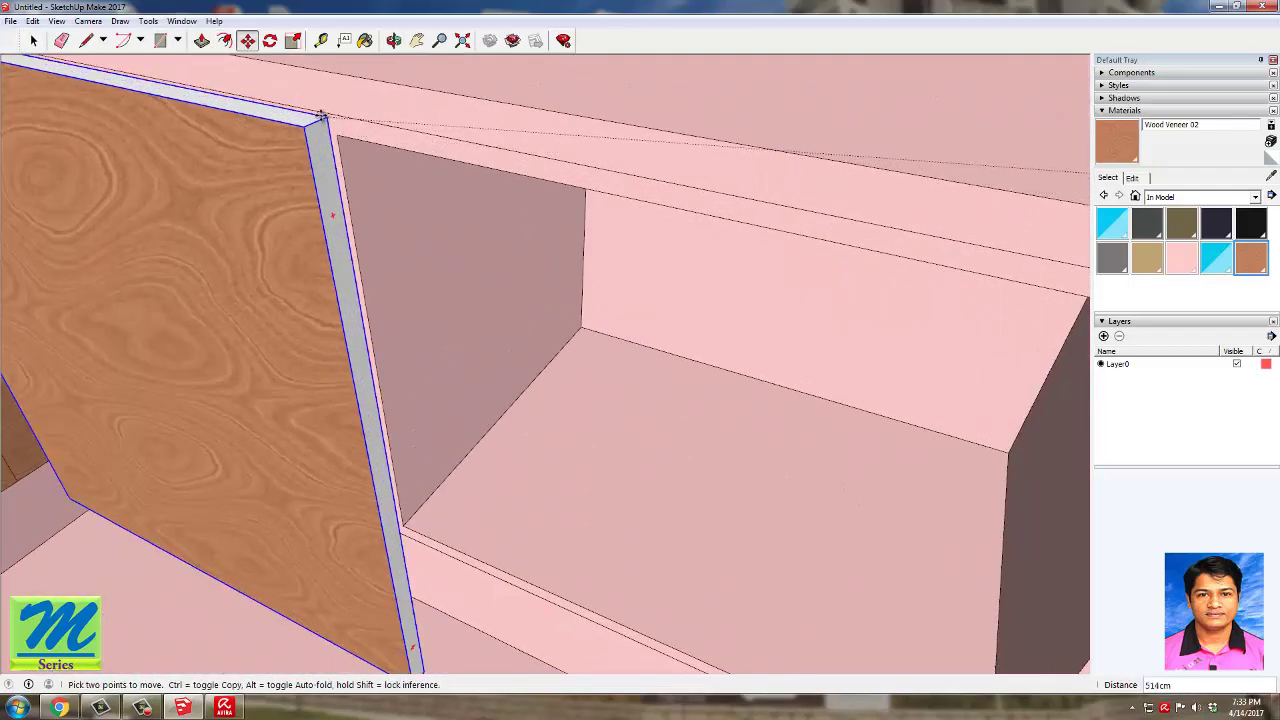
pyautogui.click(315, 115)
pyautogui.press('space')
# Step: Copy the side and lower edges of the open compartment beside the newly fitted door and paste them outside the room
pyautogui.click(323, 143)
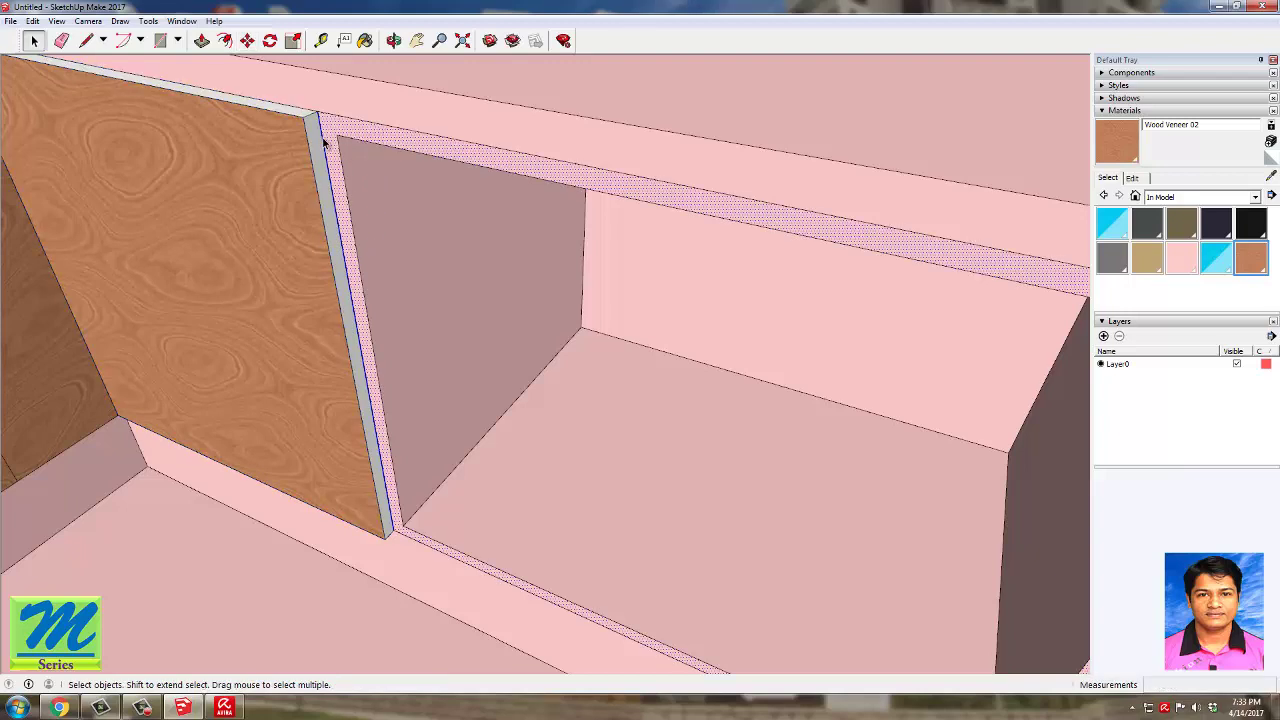
pyautogui.click(430, 543)
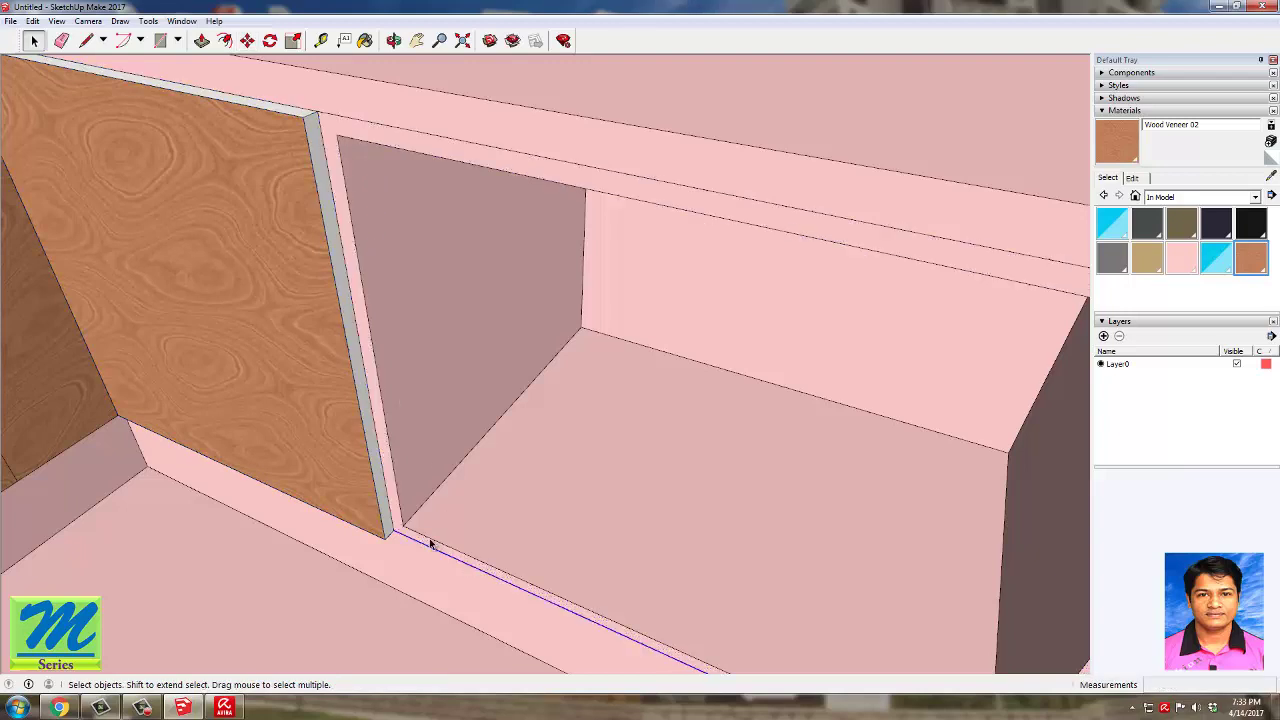
pyautogui.keyDown('shift'); pyautogui.click(391, 511); pyautogui.keyUp('shift')
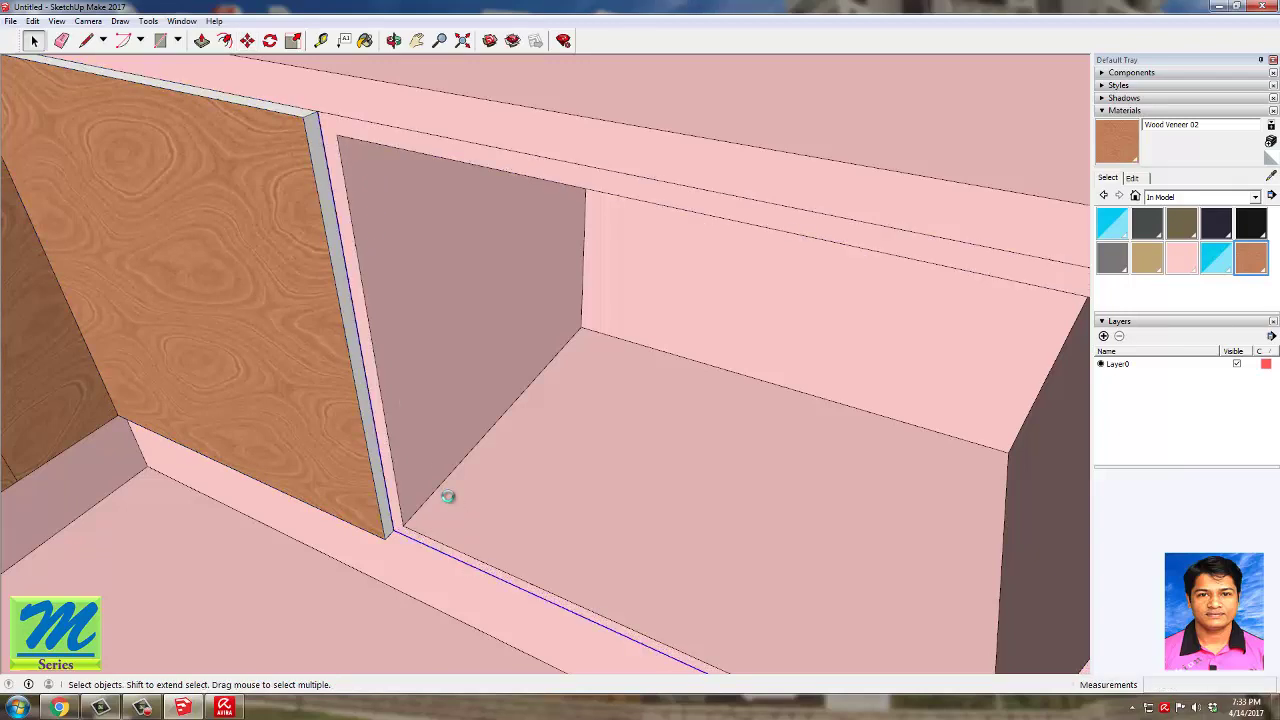
pyautogui.scroll(-6, 448, 497)
pyautogui.hotkey('ctrl', 'v')
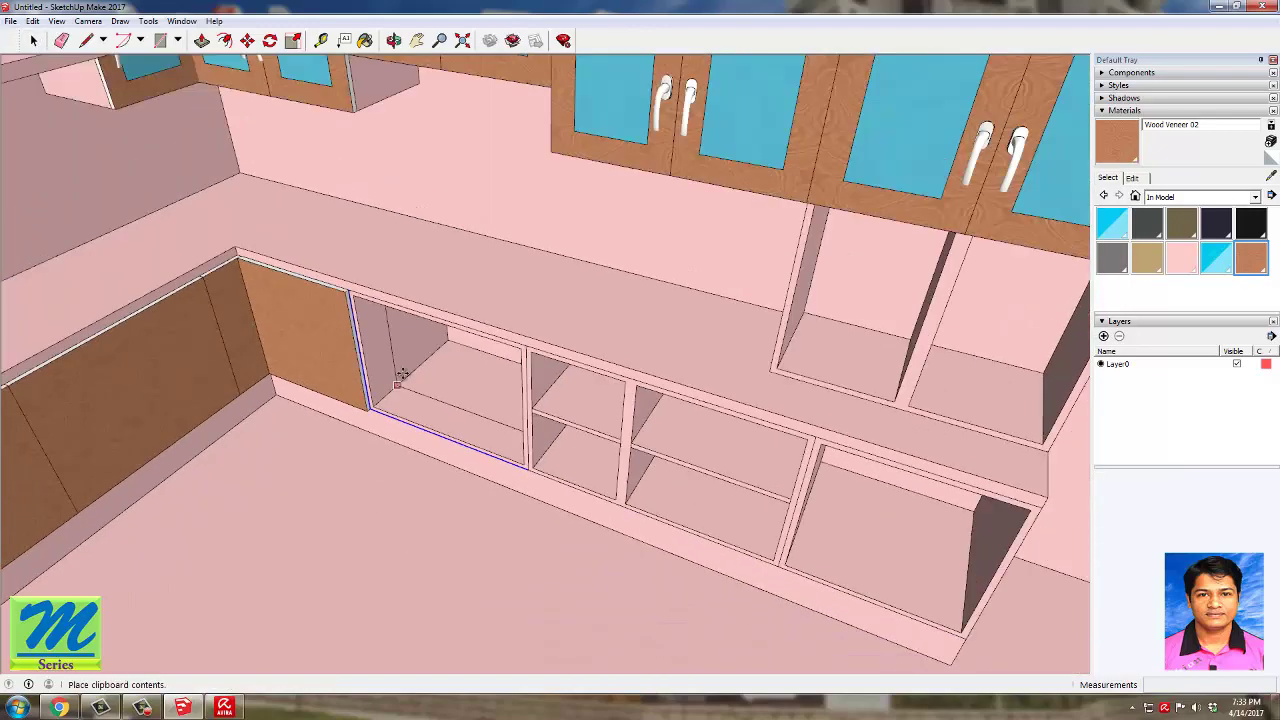
pyautogui.scroll(-6, 400, 375)
pyautogui.click(835, 457)
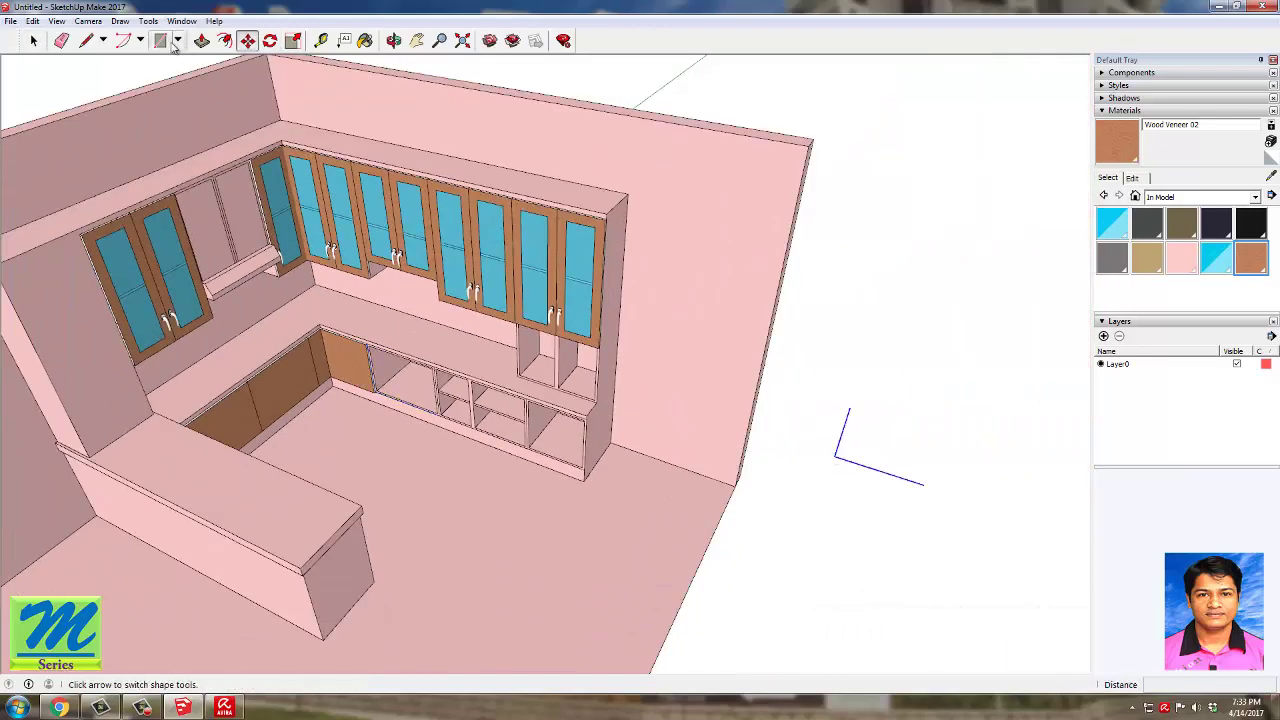
# Step: Draw a rectangle about 80 by 61 cm across the pasted edges and extrude it into a thin door panel with Push/Pull
pyautogui.press('r')
pyautogui.click(849, 409)
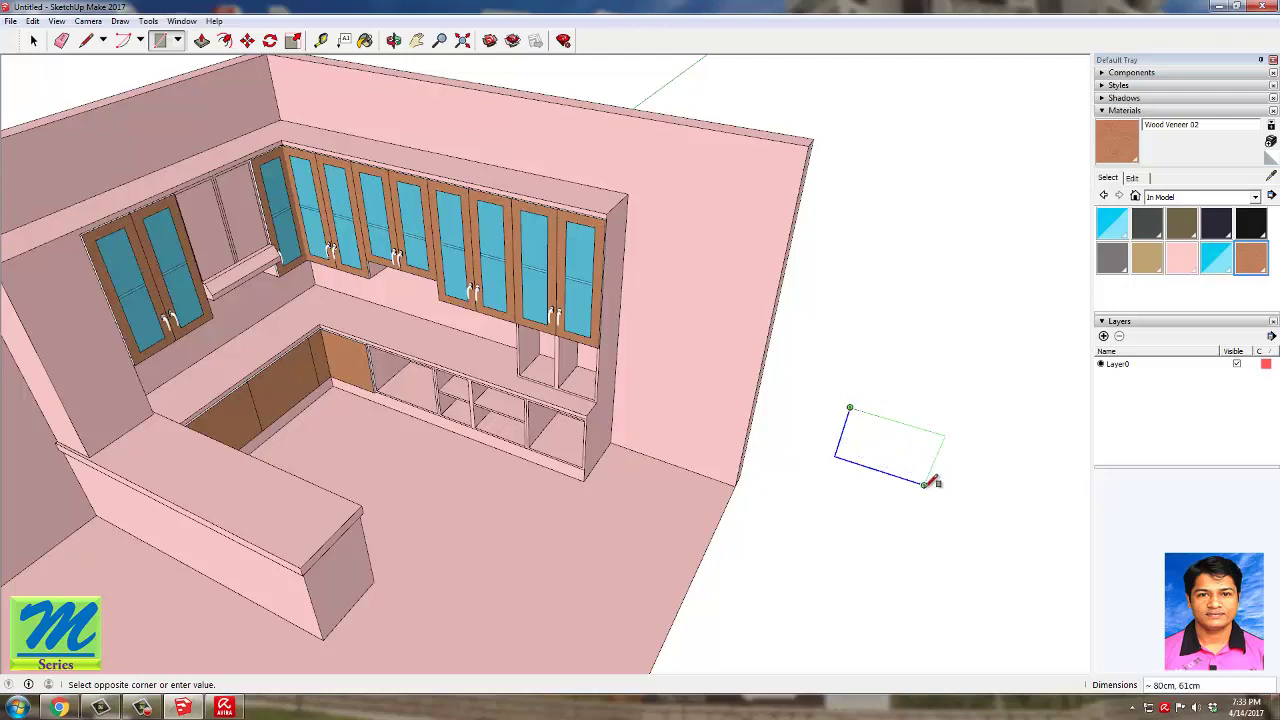
pyautogui.click(925, 482)
pyautogui.click(201, 40)
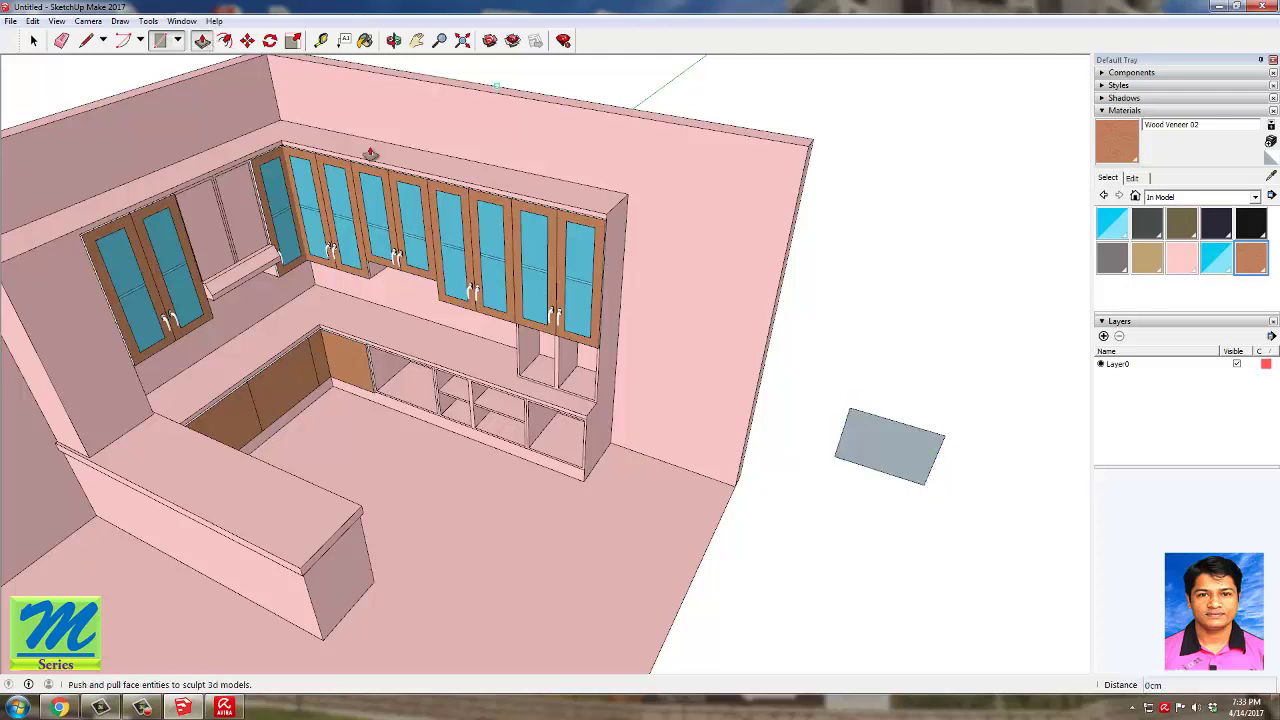
pyautogui.click(908, 442)
# Step: Paint the wide panel's front with Wood Veneer 02 and make the panel a group
pyautogui.click(1116, 141)
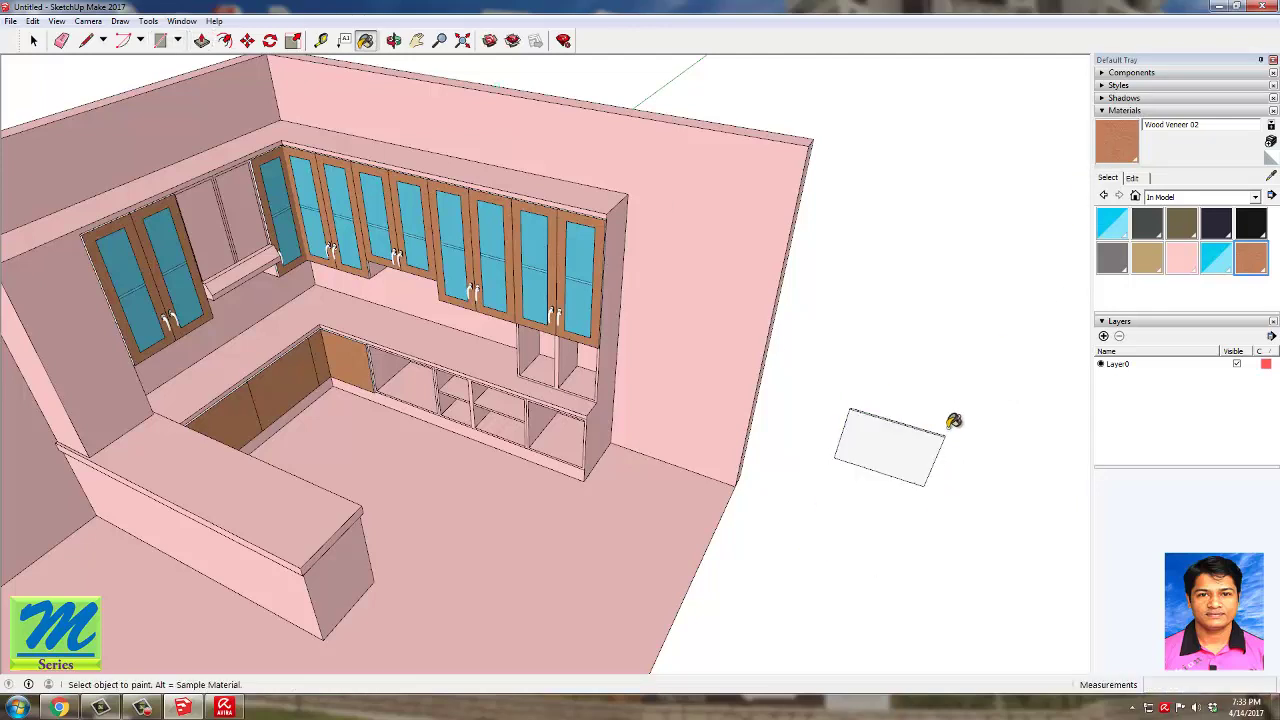
pyautogui.click(923, 429)
pyautogui.press('space')
pyautogui.rightClick(903, 457)
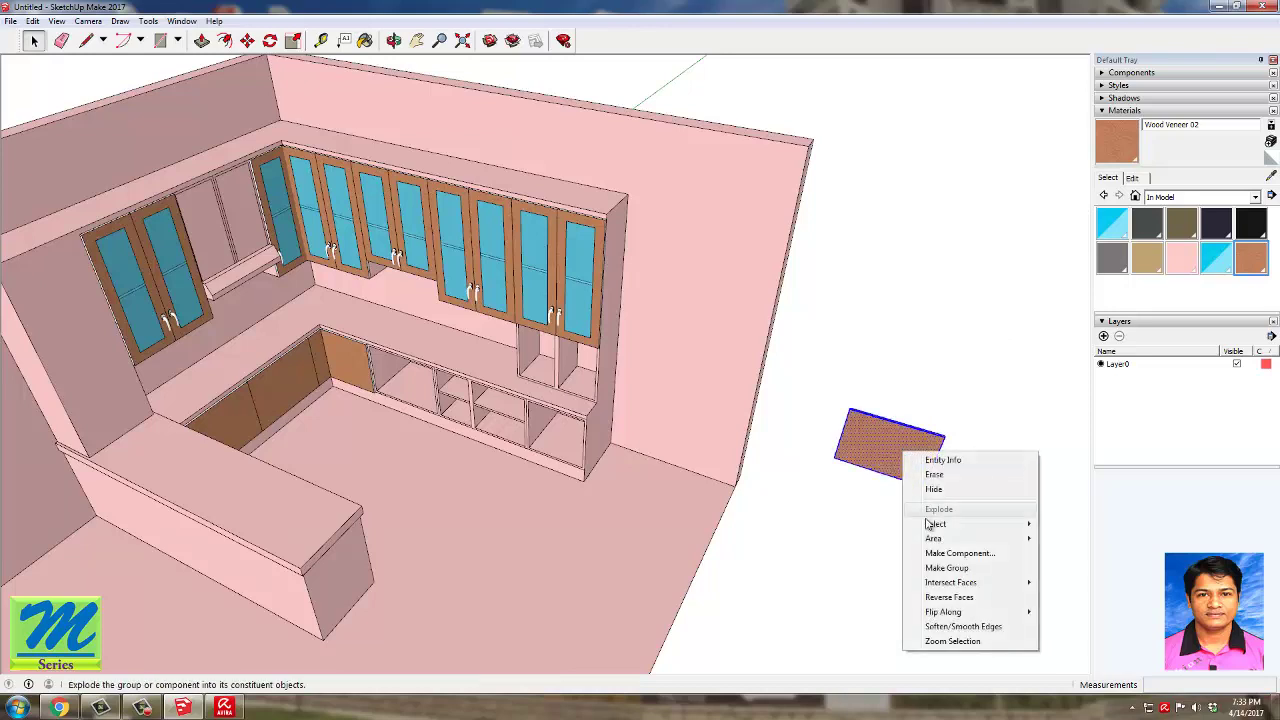
pyautogui.click(935, 569)
pyautogui.click(797, 405)
# Step: Move the wide door panel by its upper back corner onto the open compartment, snapping to the neighbouring door's upper endpoint
pyautogui.scroll(3, 797, 405)
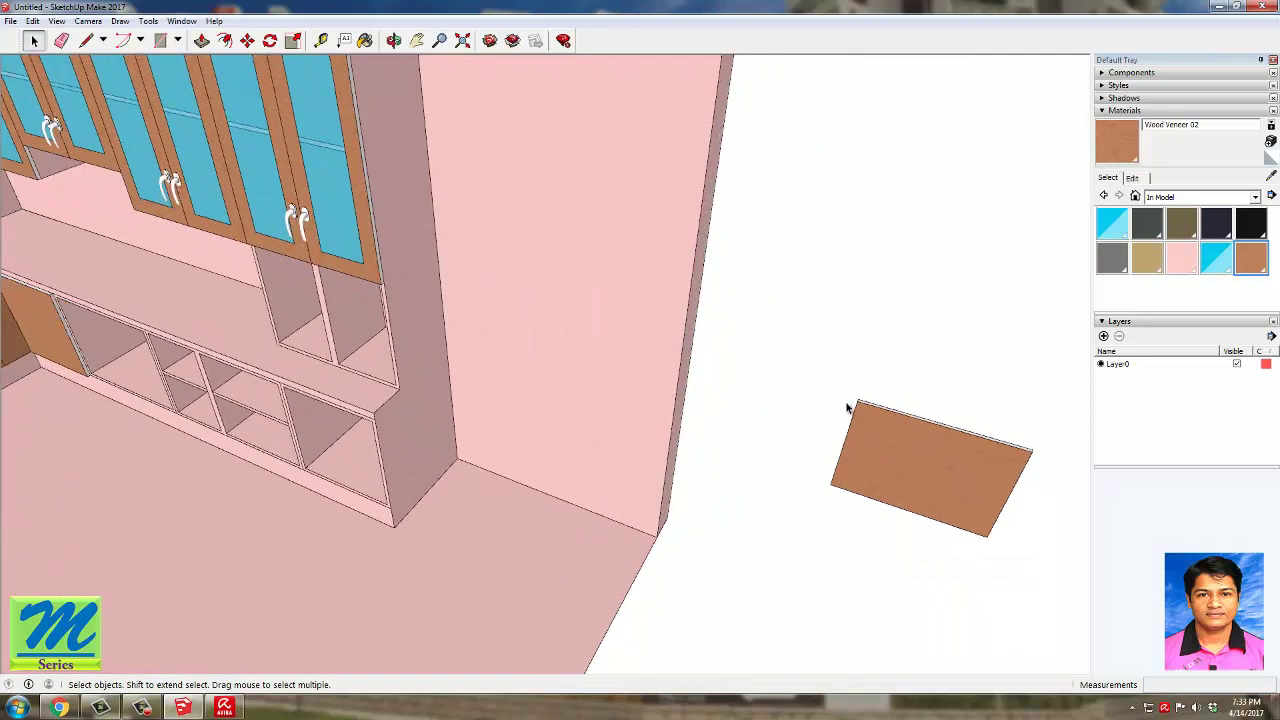
pyautogui.click(247, 40)
pyautogui.scroll(5, 890, 410)
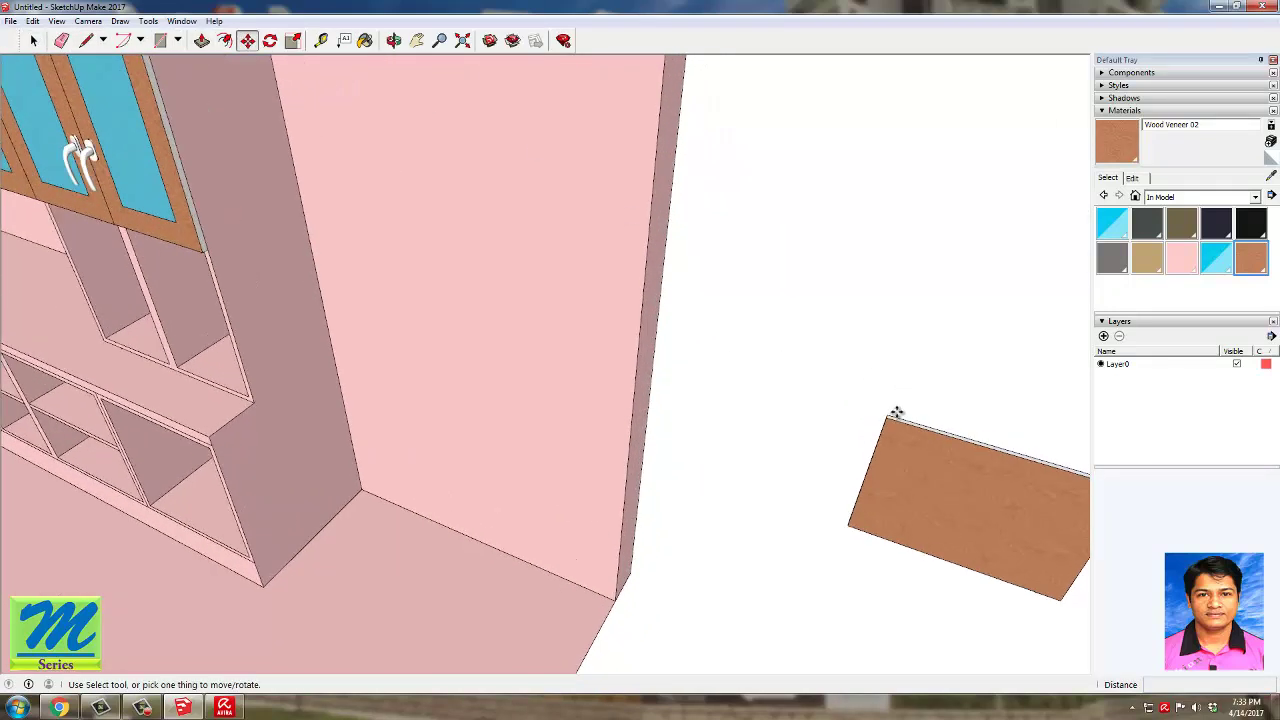
pyautogui.click(887, 413)
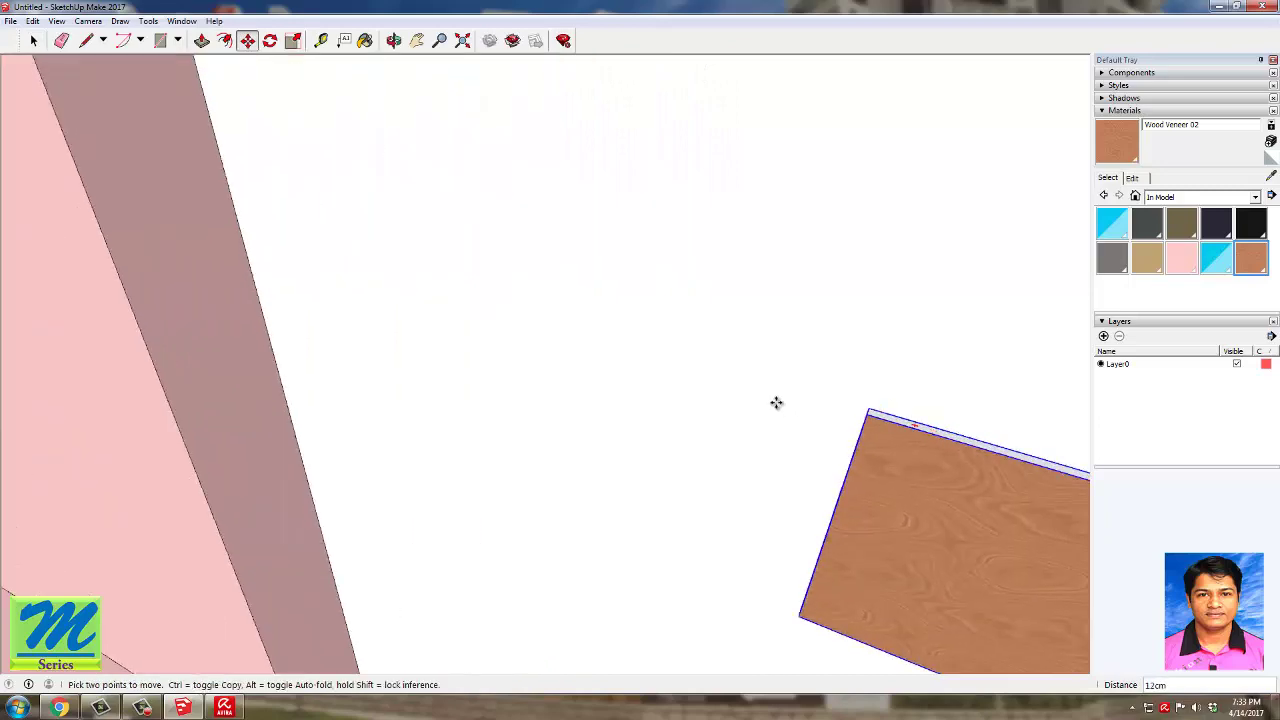
pyautogui.scroll(-5, 810, 315)
pyautogui.scroll(-3, 538, 328)
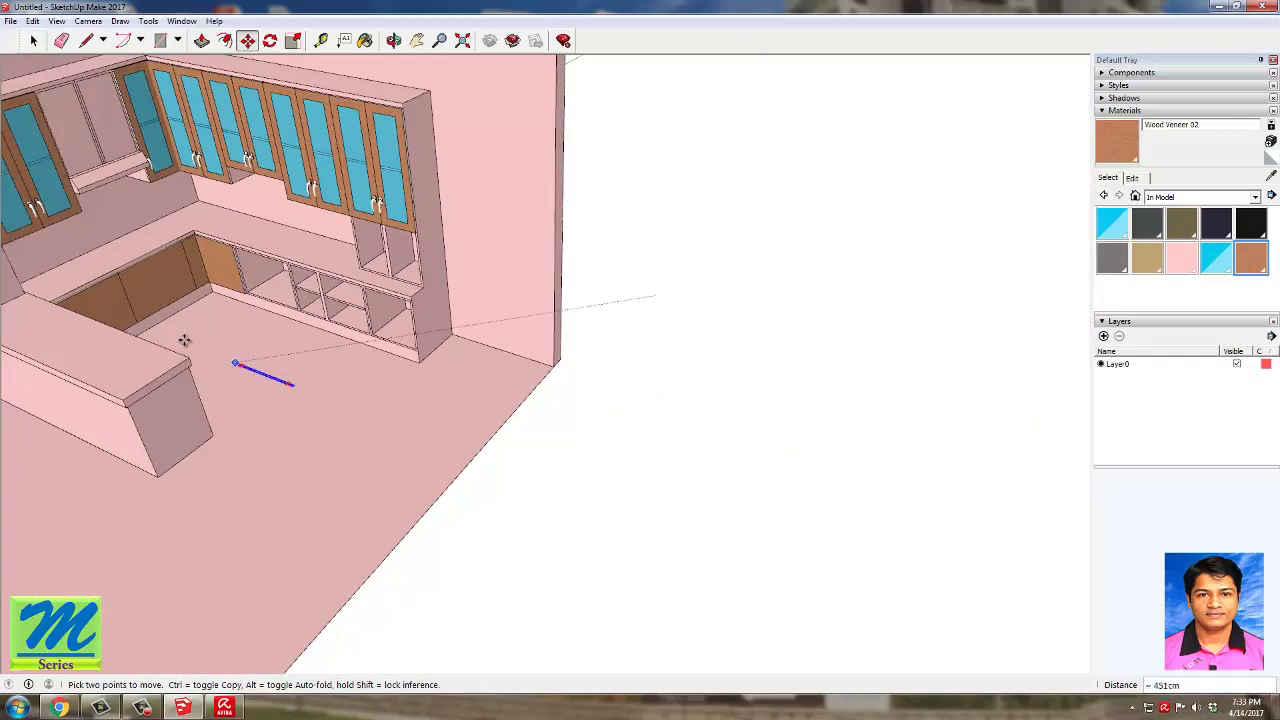
pyautogui.scroll(8, 265, 235)
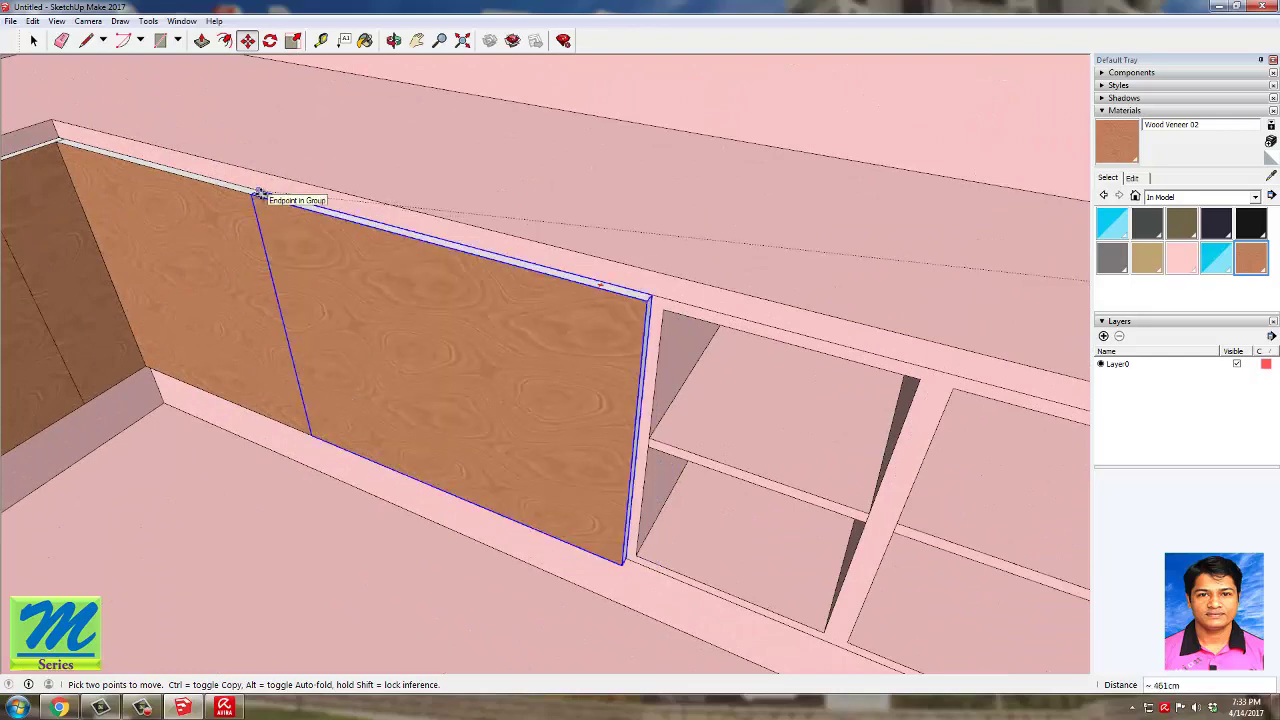
pyautogui.click(258, 189)
pyautogui.press('space')
# Step: Draw a vertical line down the middle of the divider between the narrow and wide shelved compartments, from the upper to the lower edge
pyautogui.scroll(-6, 286, 186)
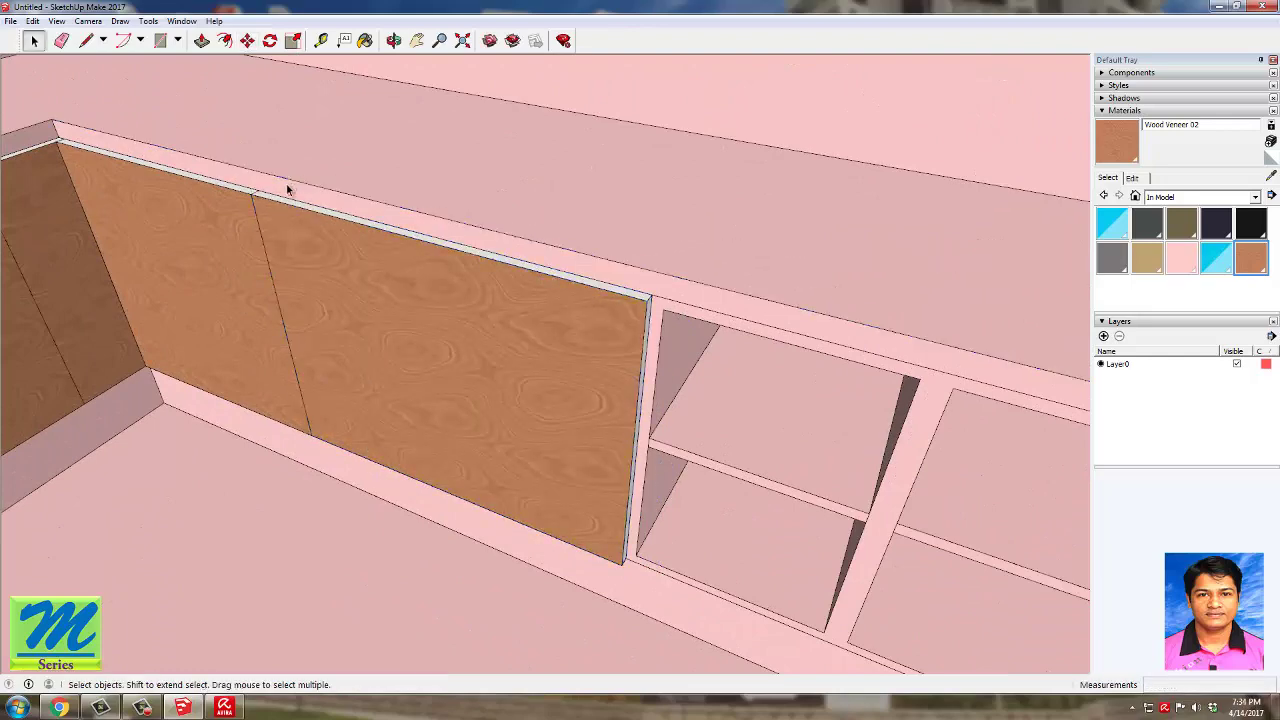
pyautogui.scroll(3, 468, 350)
pyautogui.scroll(3, 468, 345)
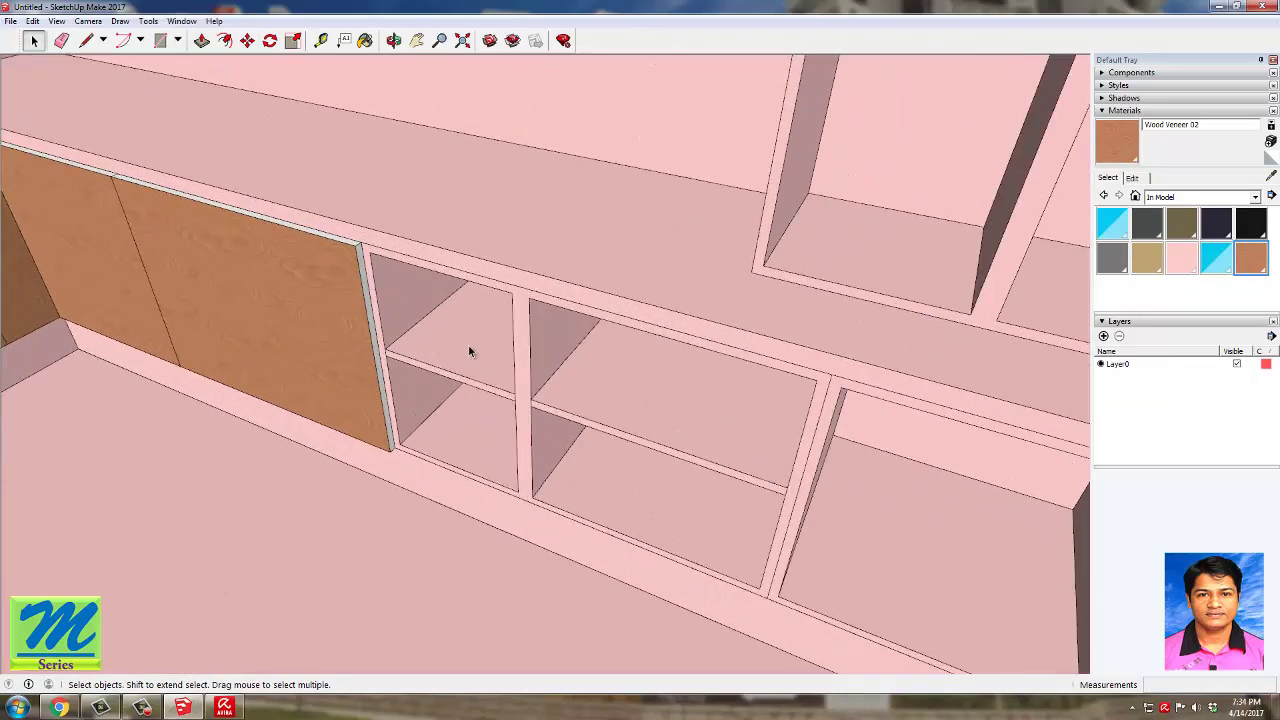
pyautogui.moveTo(530, 345); pyautogui.dragTo(580, 310, button='middle')
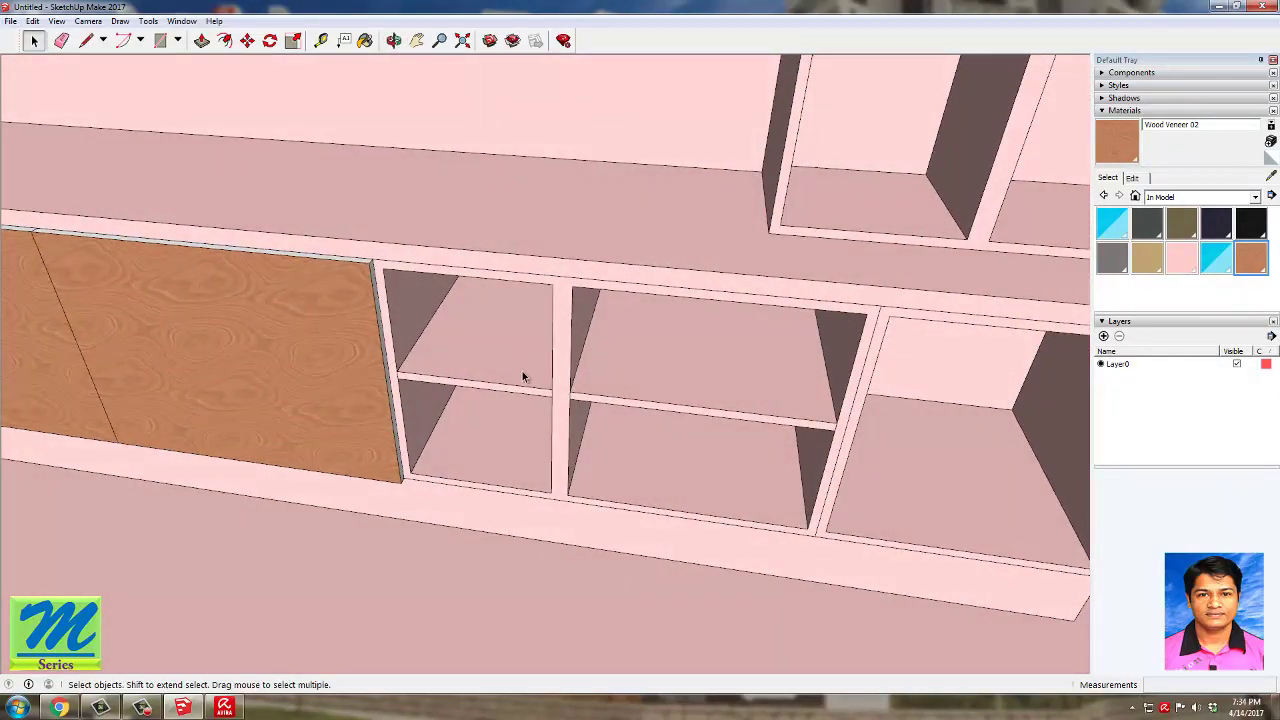
pyautogui.click(546, 500)
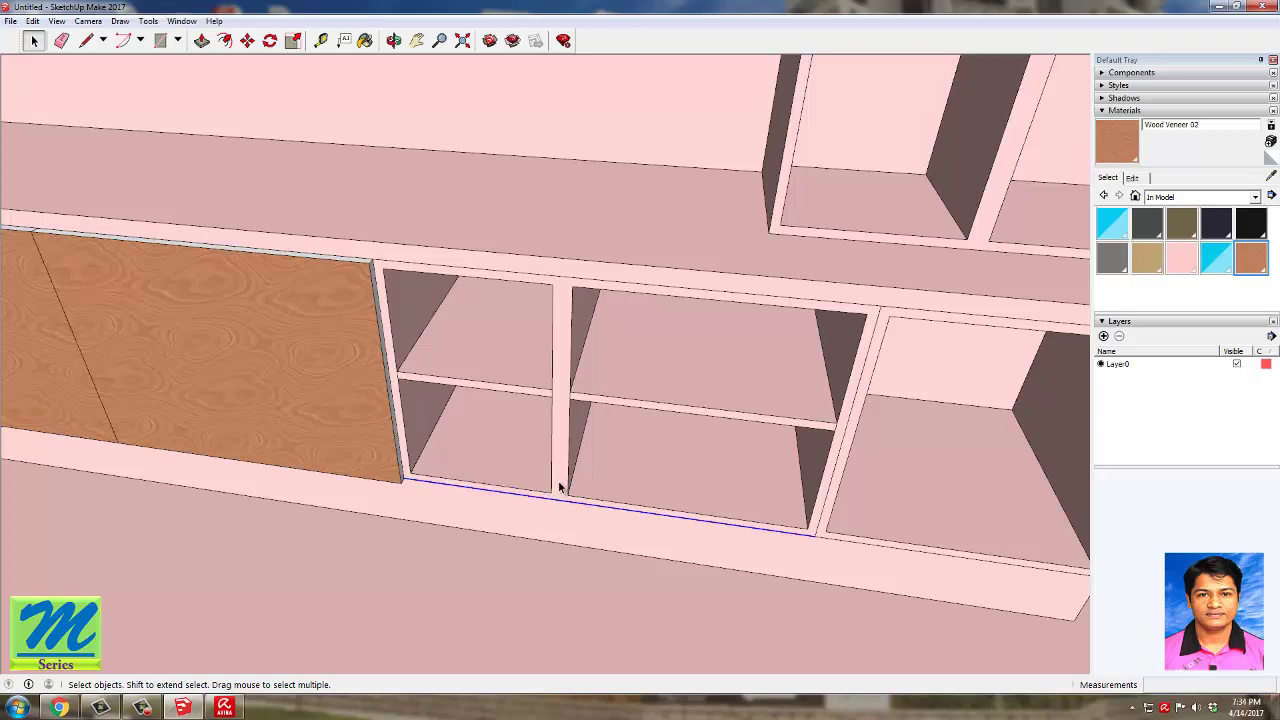
pyautogui.click(86, 44)
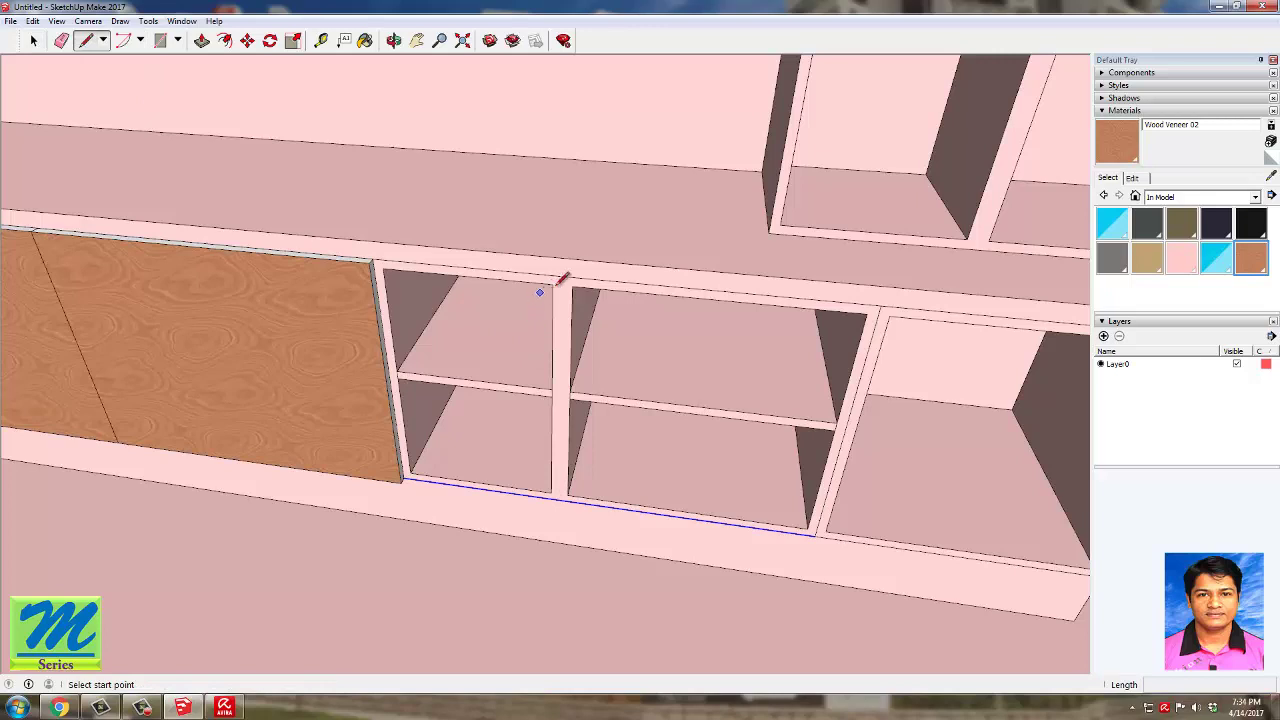
pyautogui.scroll(2, 565, 282)
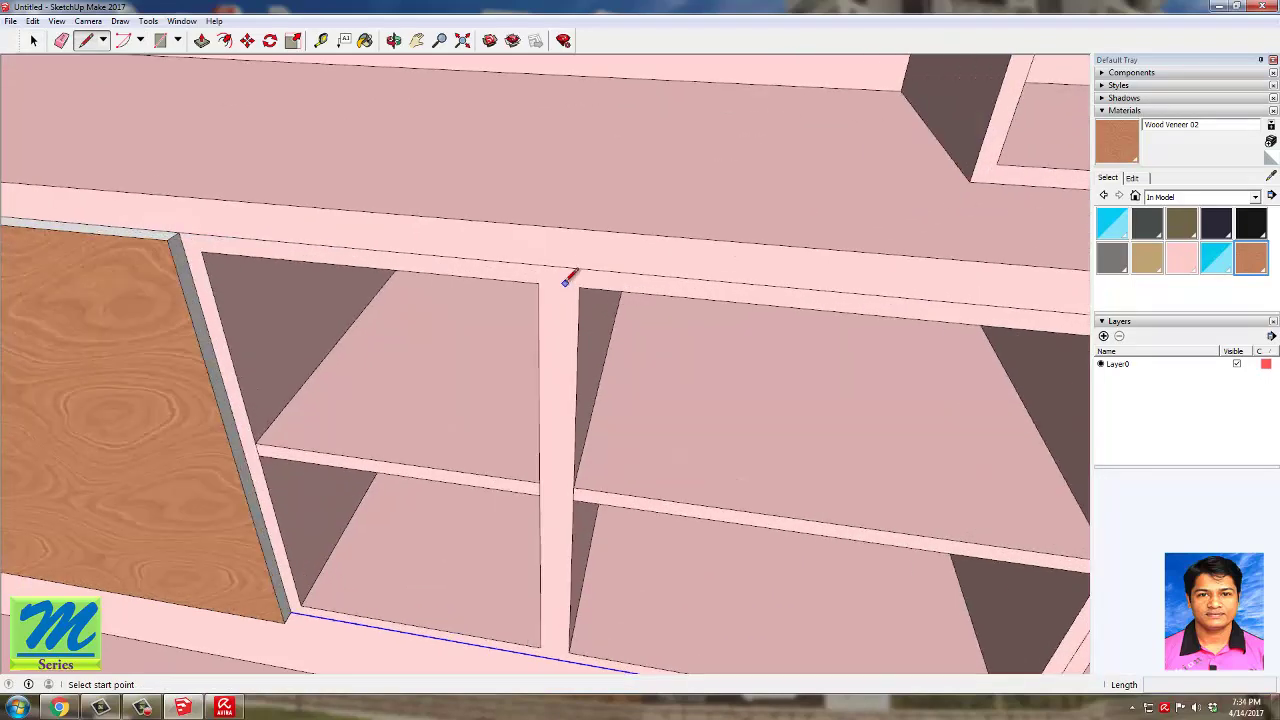
pyautogui.click(560, 266)
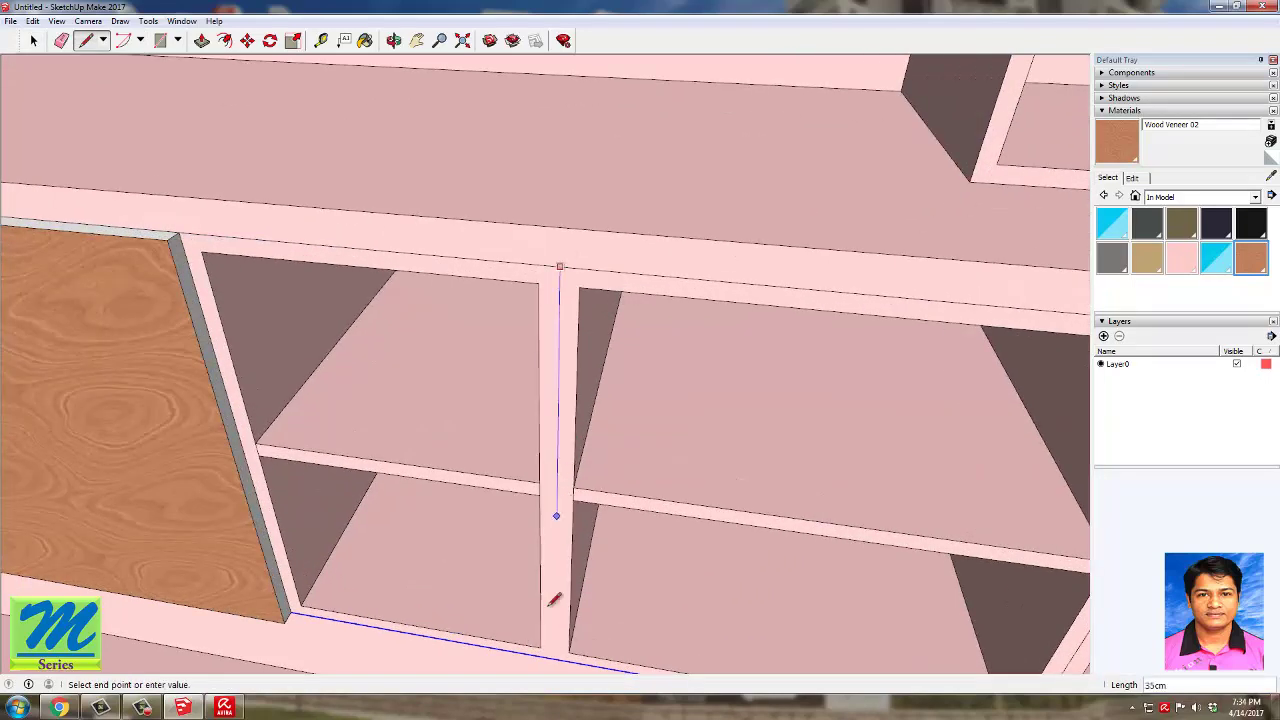
pyautogui.click(556, 657)
pyautogui.press('space')
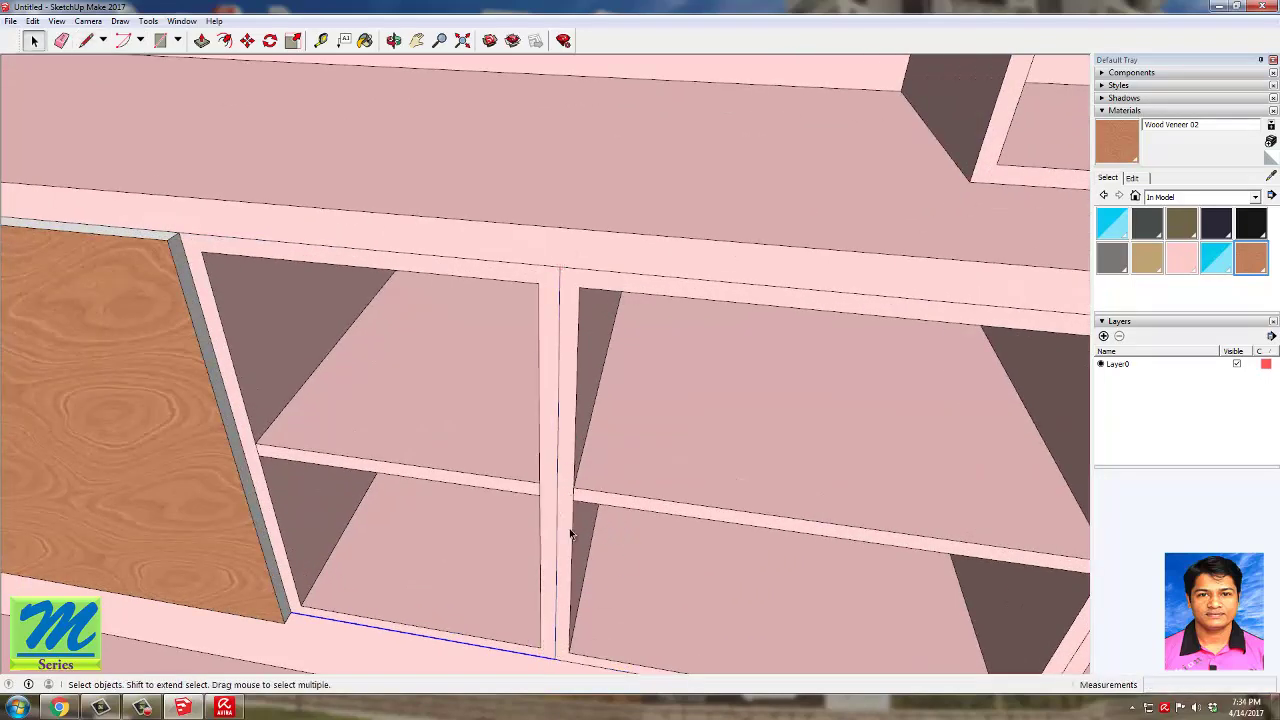
# Step: Copy the side and lower edges of the narrow shelved compartment and paste them outside the room
pyautogui.keyDown('shift'); pyautogui.click(252, 482); pyautogui.keyUp('shift')
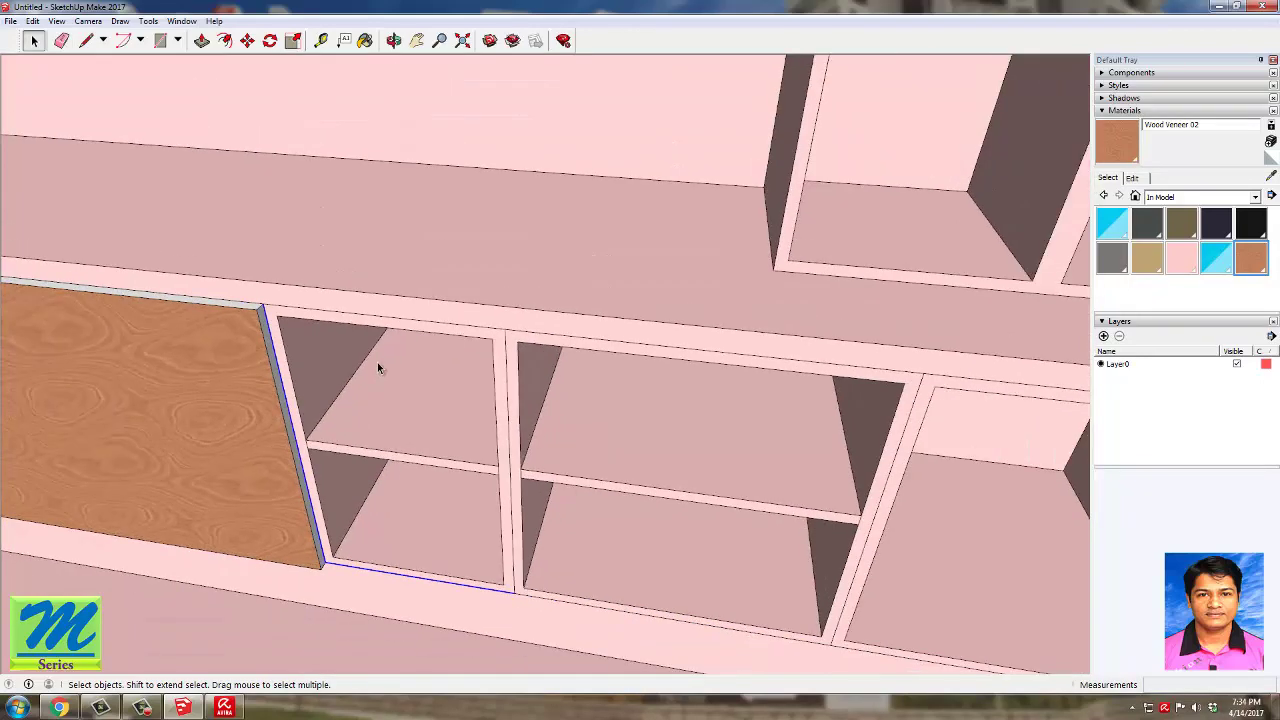
pyautogui.press('m')
pyautogui.scroll(-6, 377, 362)
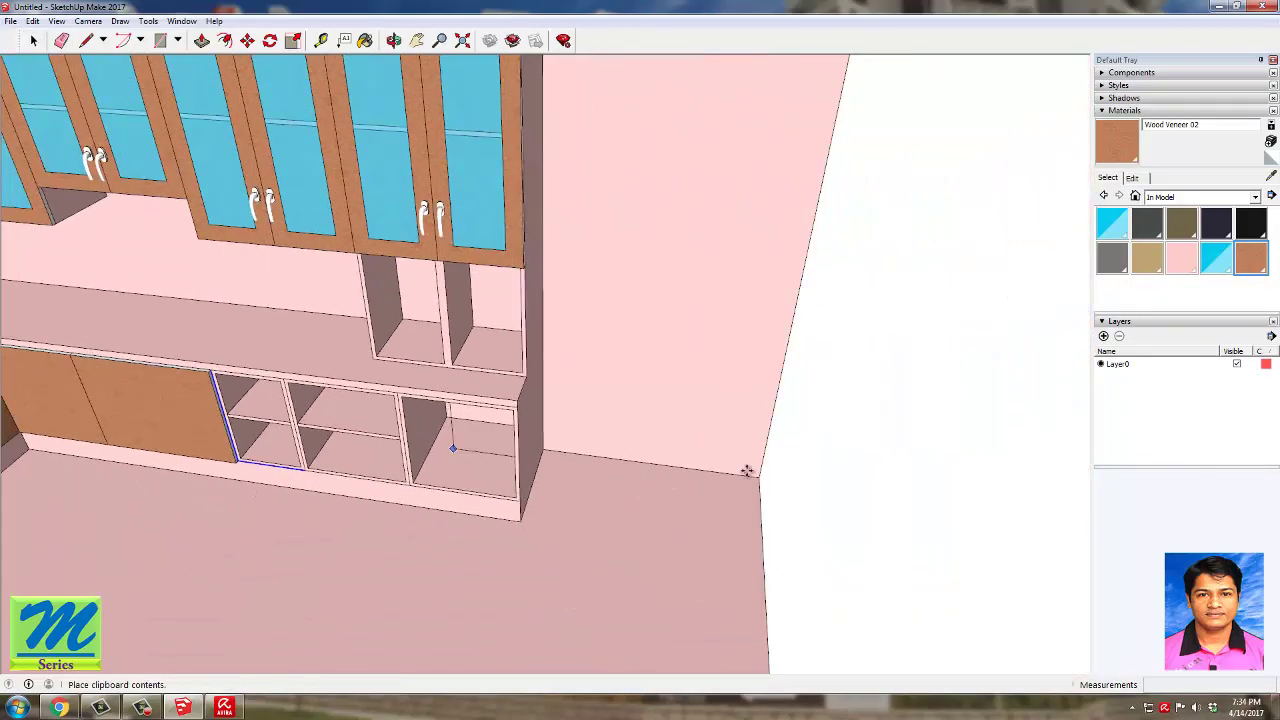
# Step: Draw a rectangle about 40 by 61 cm across the pasted edges and extrude it into a thin door panel
pyautogui.press('r')
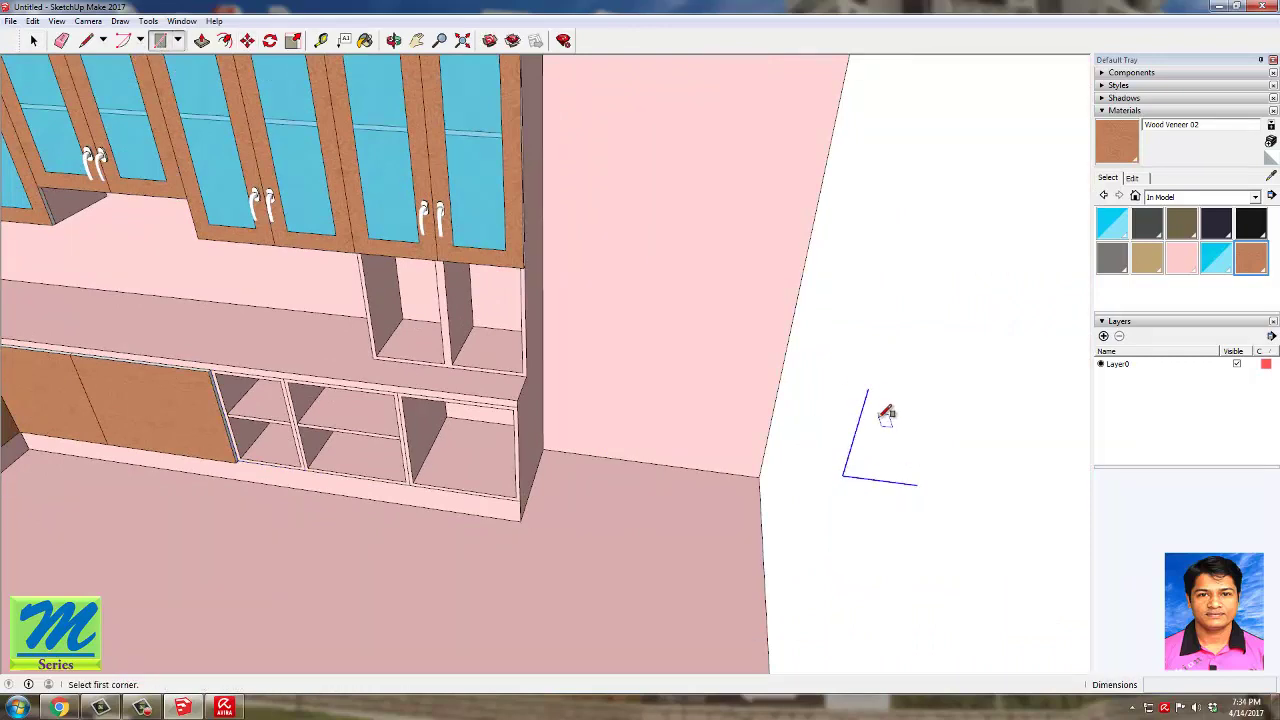
pyautogui.click(869, 388)
pyautogui.click(918, 484)
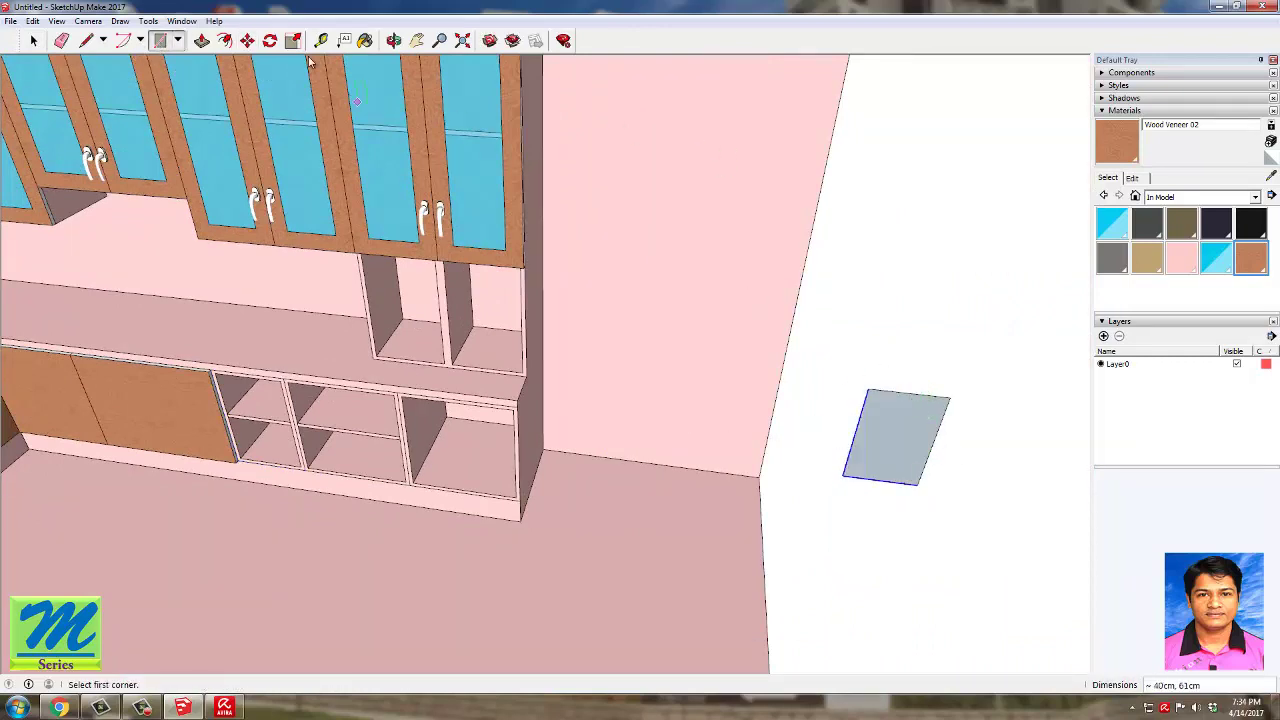
pyautogui.press('p')
pyautogui.moveTo(908, 429); pyautogui.dragTo(934, 541)
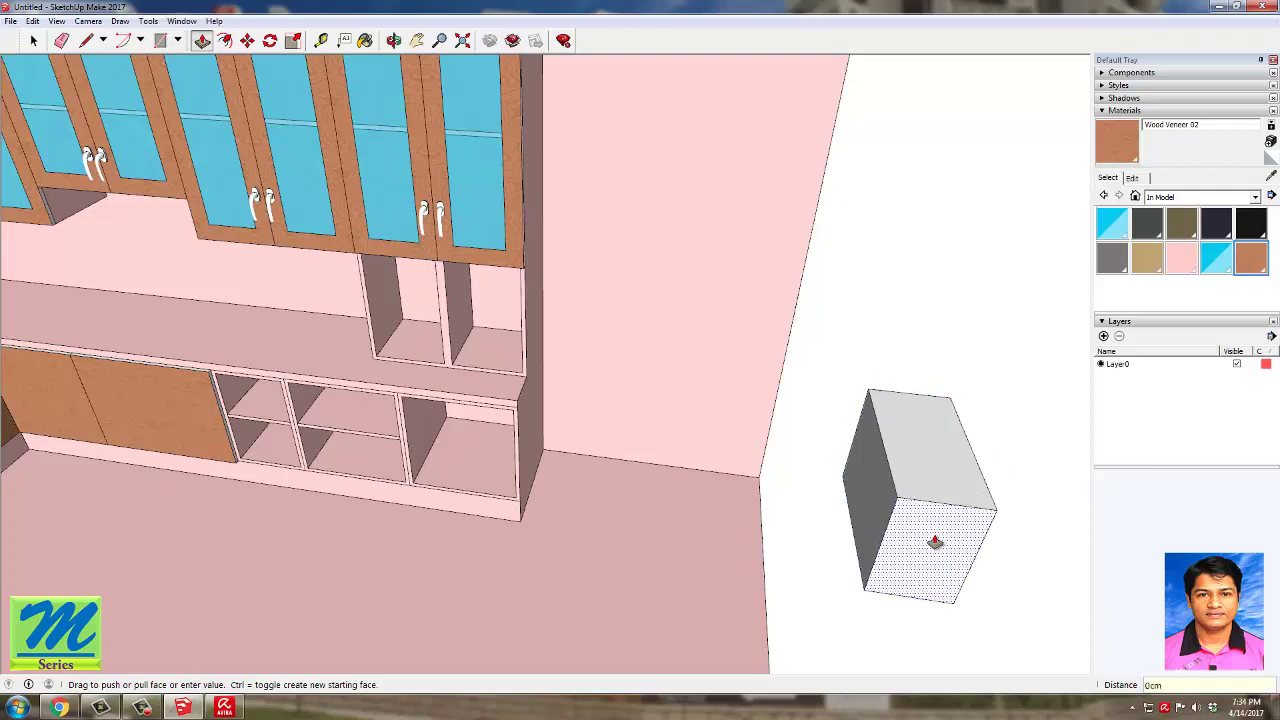
pyautogui.press('Escape')
# Step: Paint the narrow panel's front with Wood Veneer 02 and make the panel a group
pyautogui.press('b')
pyautogui.click(934, 427)
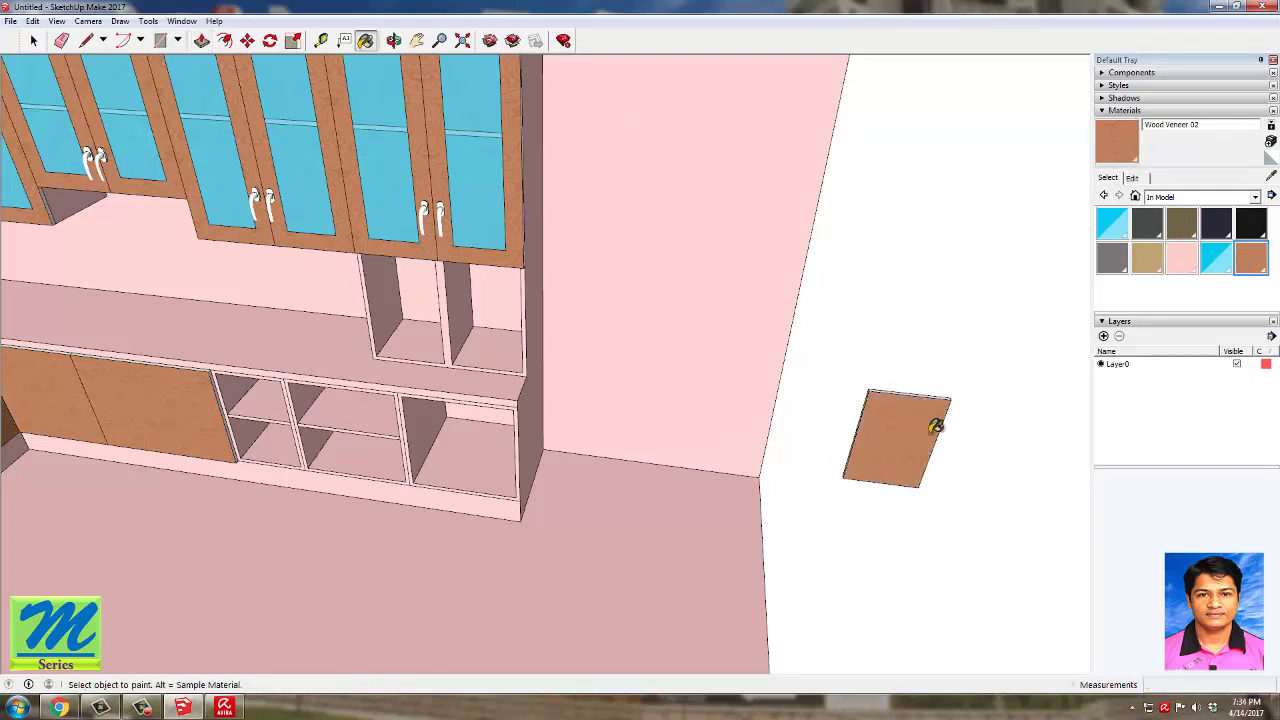
pyautogui.press('space')
pyautogui.doubleClick(892, 466)
pyautogui.rightClick(888, 436)
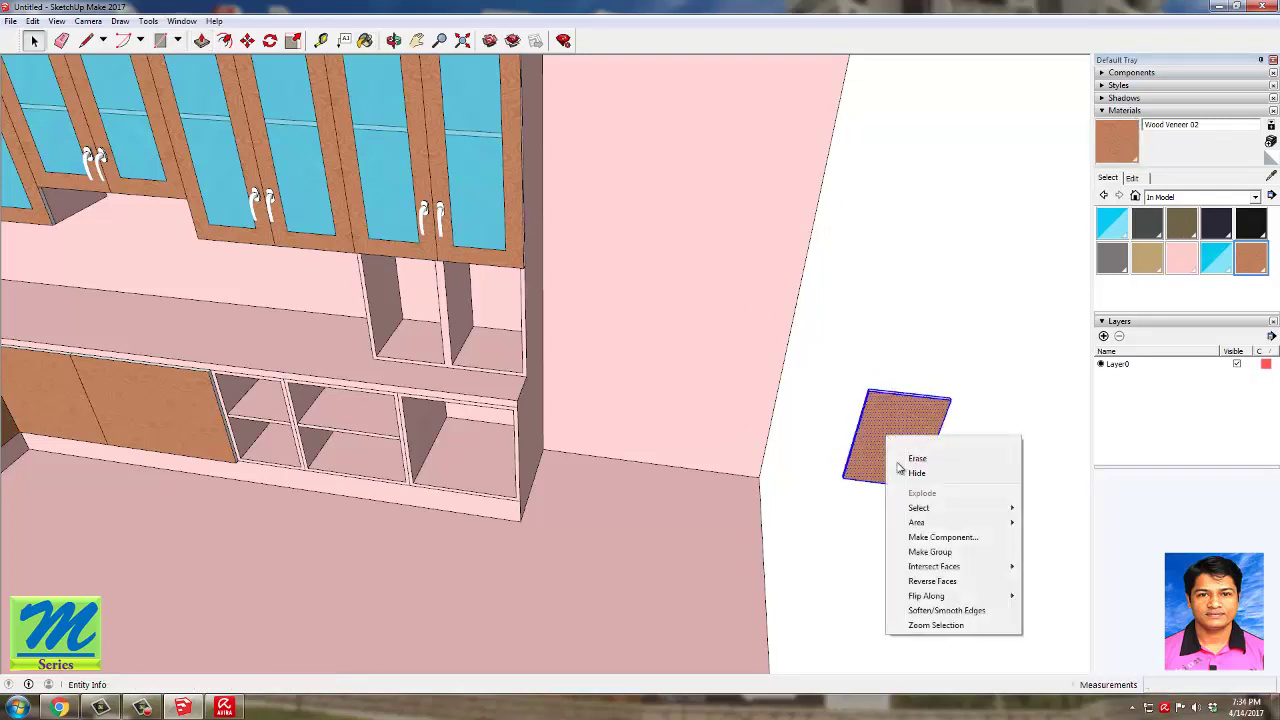
pyautogui.click(930, 552)
# Step: Move the narrow door panel by its upper back corner onto the narrow shelved compartment, snapping to the wide door's upper endpoint
pyautogui.press('m')
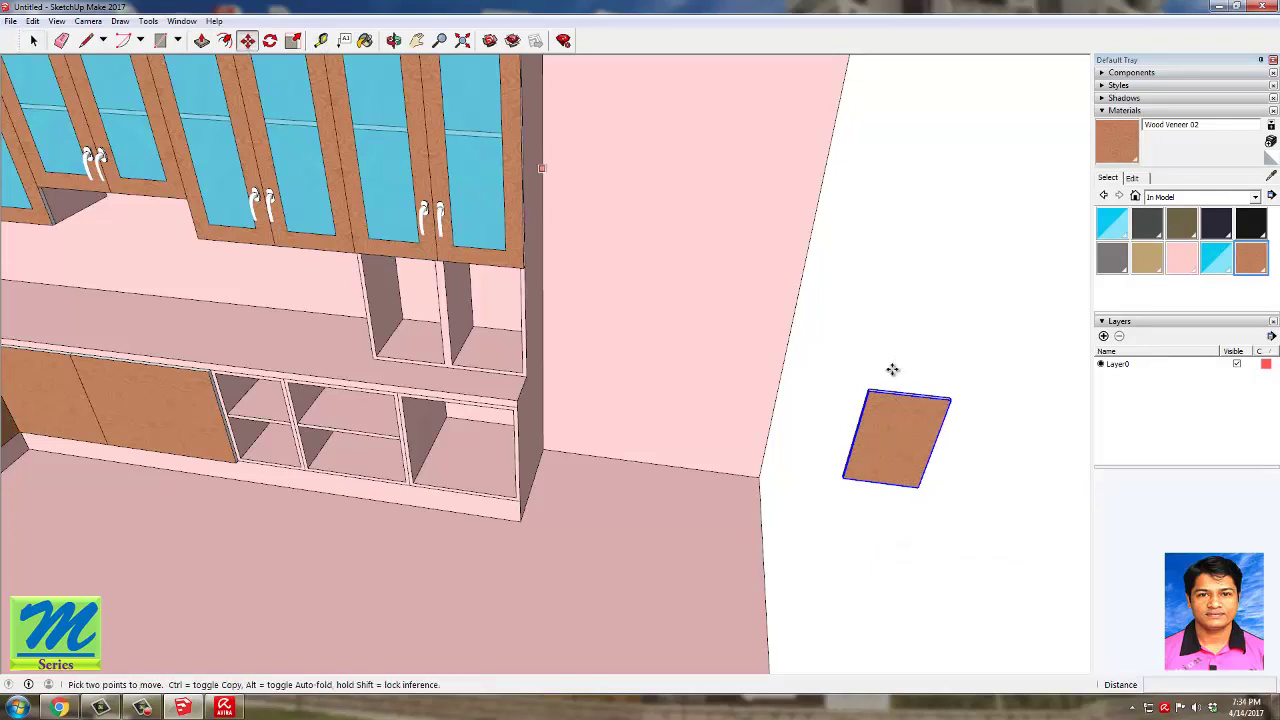
pyautogui.click(871, 387)
pyautogui.scroll(5, 340, 400)
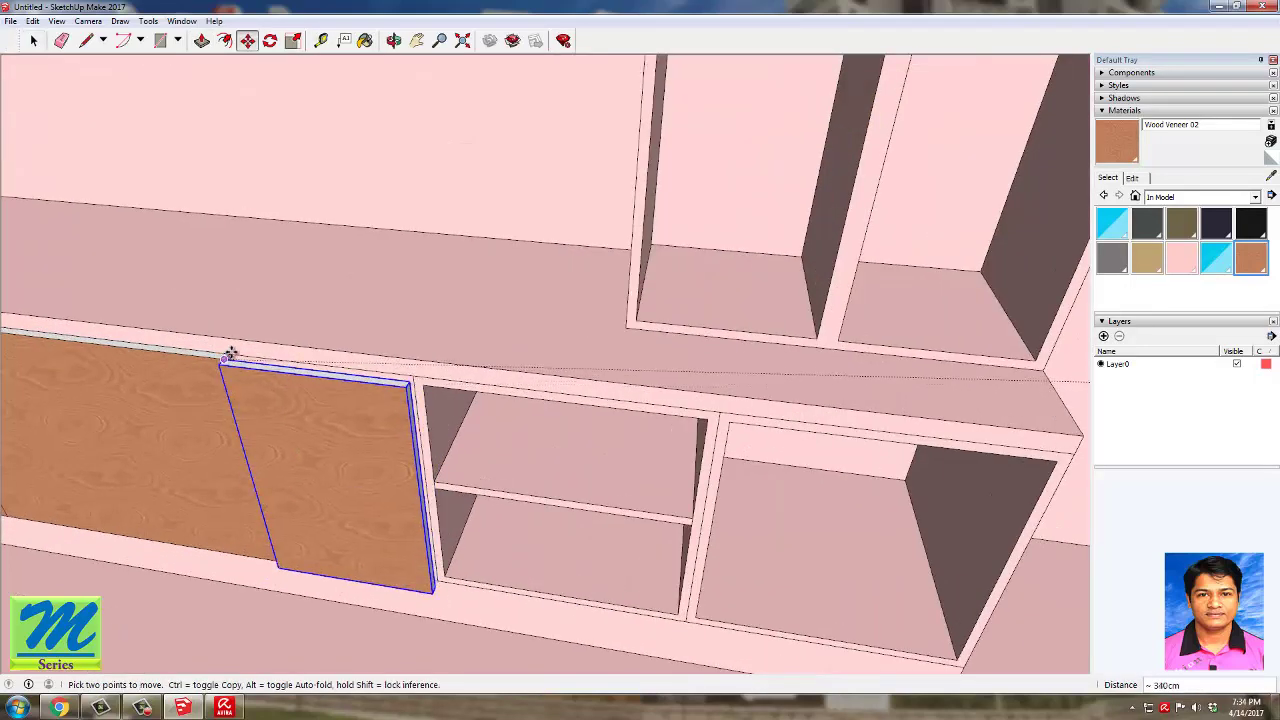
pyautogui.scroll(4, 230, 354)
pyautogui.click(223, 350)
pyautogui.press('space')
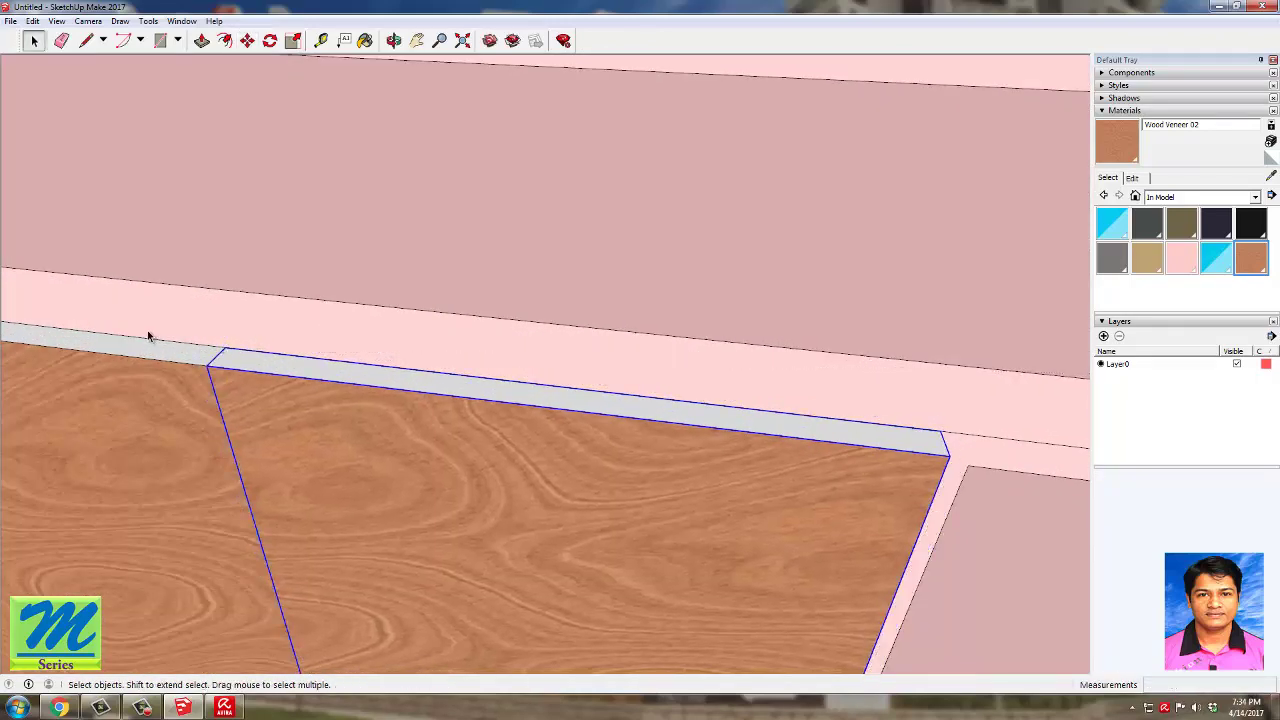
# Step: Copy the side and lower edges of the remaining shelved compartment beside the narrow door and paste them outside the room
pyautogui.scroll(-3, 284, 430)
pyautogui.click(300, 465)
pyautogui.click(639, 503)
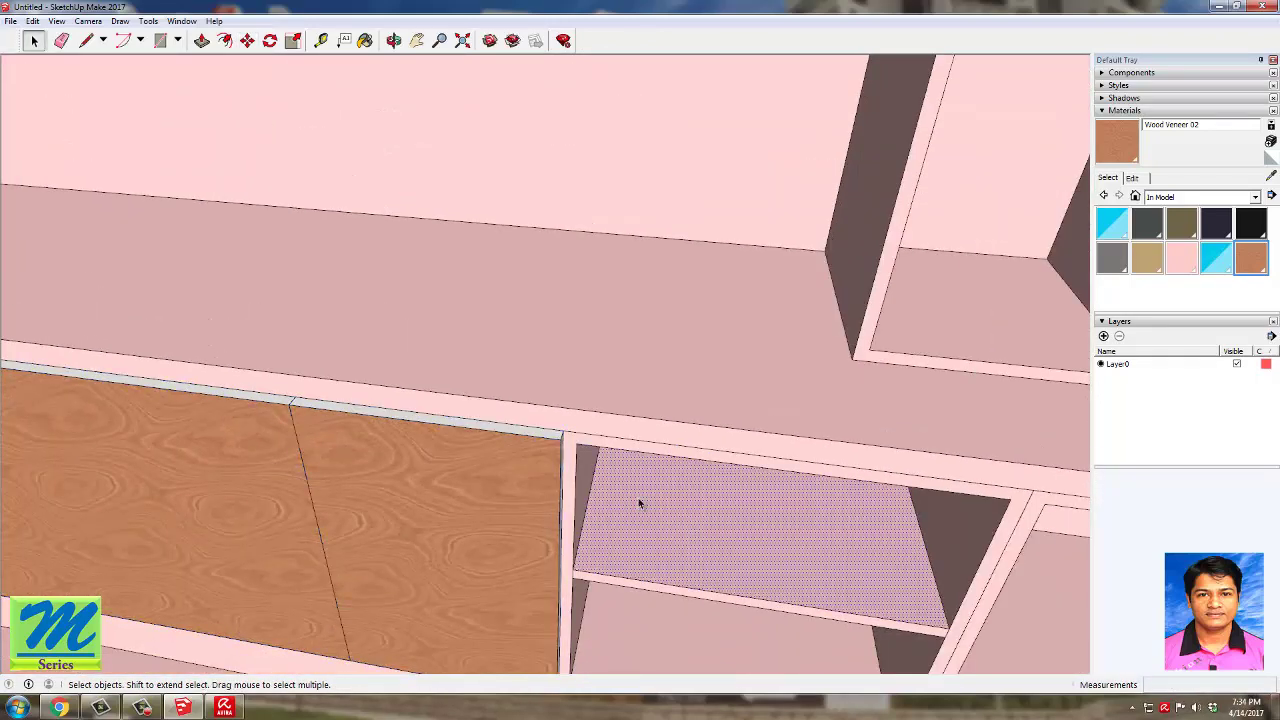
pyautogui.click(563, 448)
pyautogui.scroll(-2, 660, 505)
pyautogui.scroll(5, 647, 642)
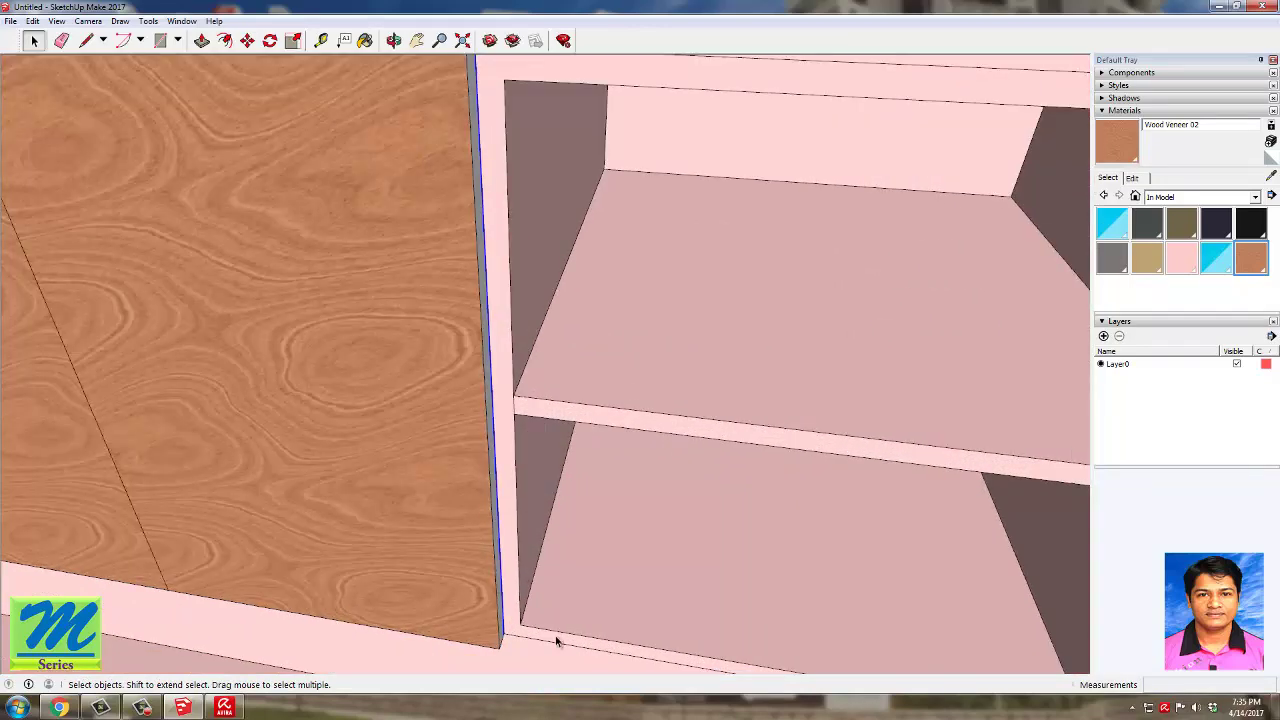
pyautogui.click(556, 641)
pyautogui.click(550, 644)
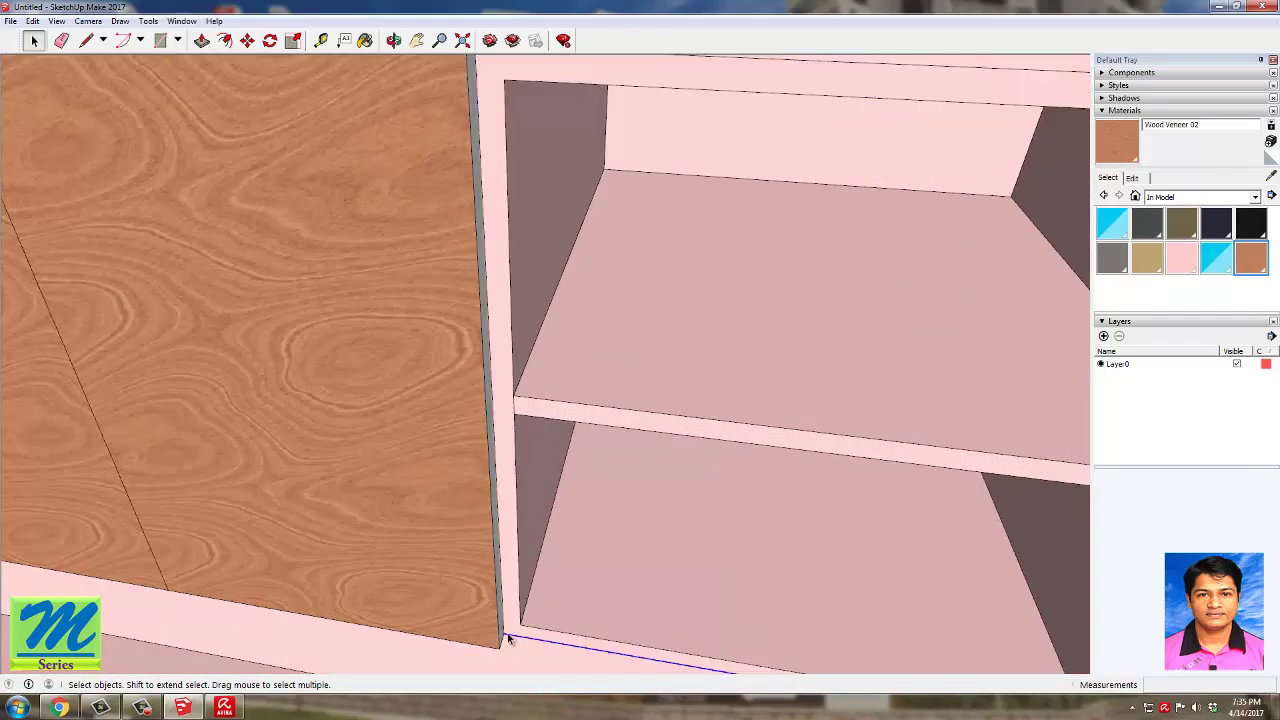
pyautogui.keyDown('shift'); pyautogui.click(503, 627); pyautogui.keyUp('shift')
pyautogui.hotkey('ctrl', 'c')
pyautogui.hotkey('ctrl', 'v')
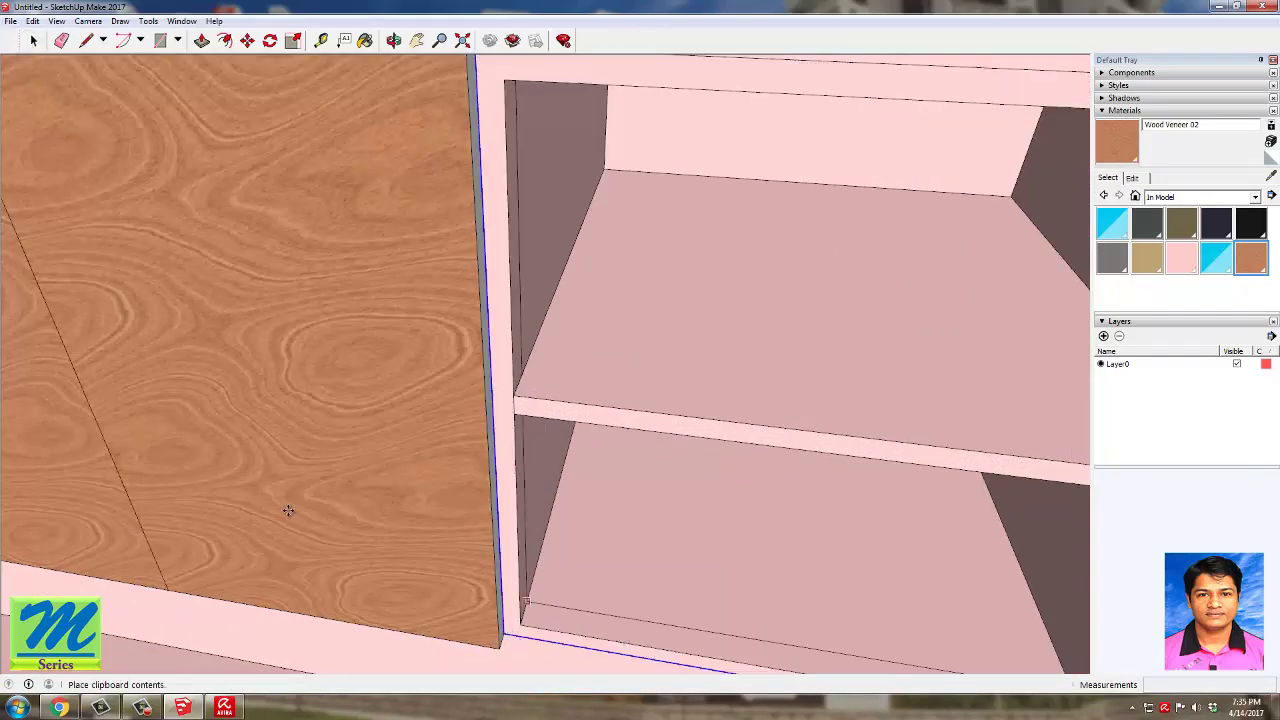
pyautogui.scroll(-5, 691, 500)
pyautogui.scroll(2, 835, 522)
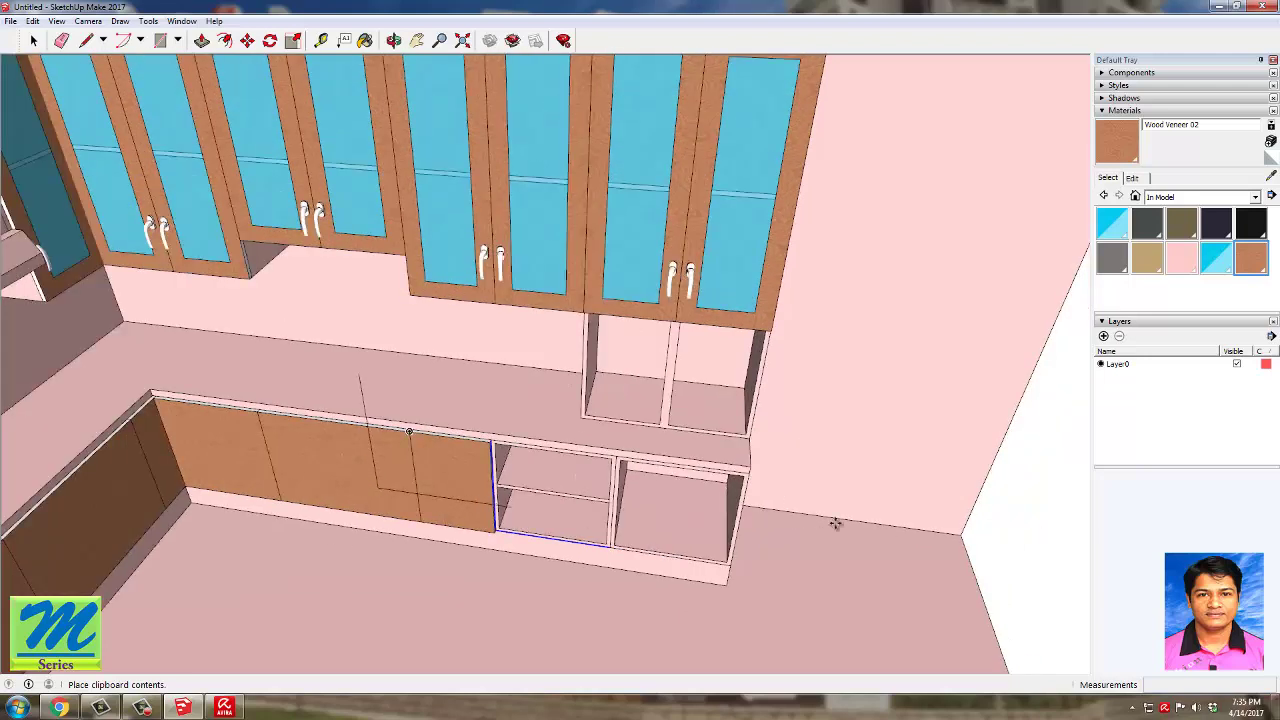
pyautogui.click(1008, 535)
pyautogui.scroll(-2, 543, 434)
# Step: Draw a rectangle between the free ends of the newly pasted edges as the next door's outline
pyautogui.press('m')
pyautogui.scroll(1, 971, 449)
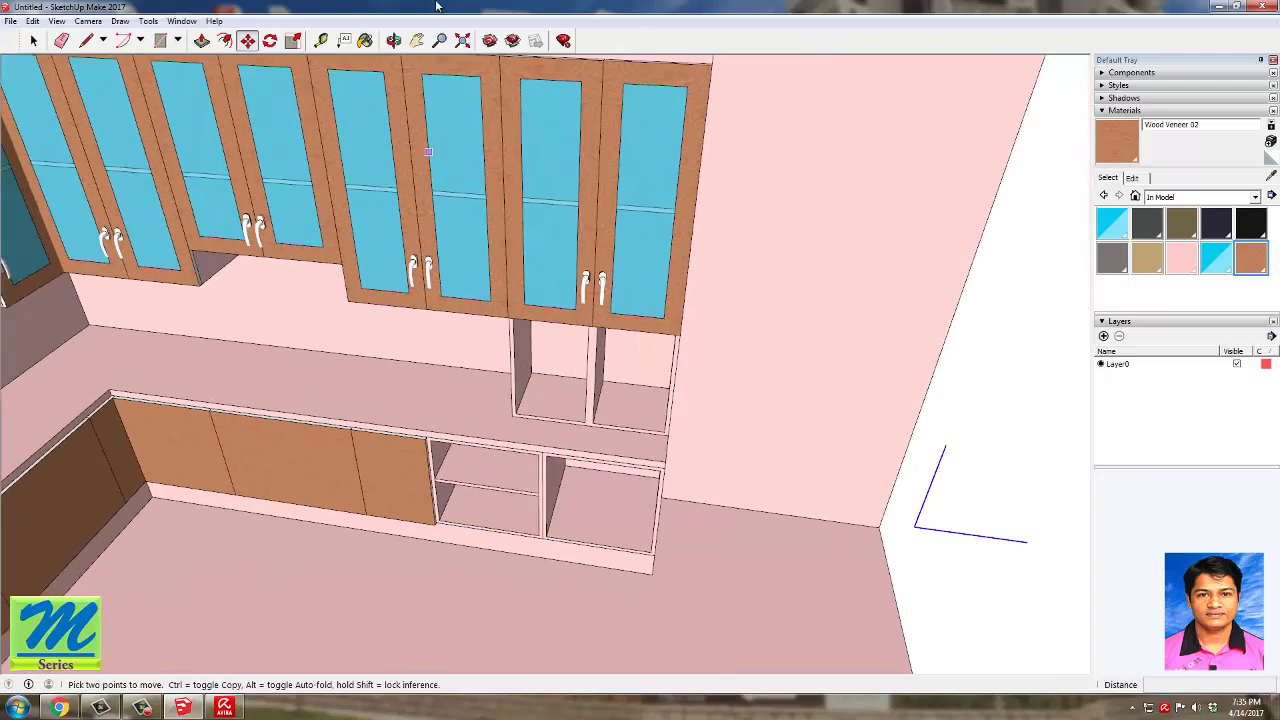
pyautogui.click(160, 40)
pyautogui.click(945, 448)
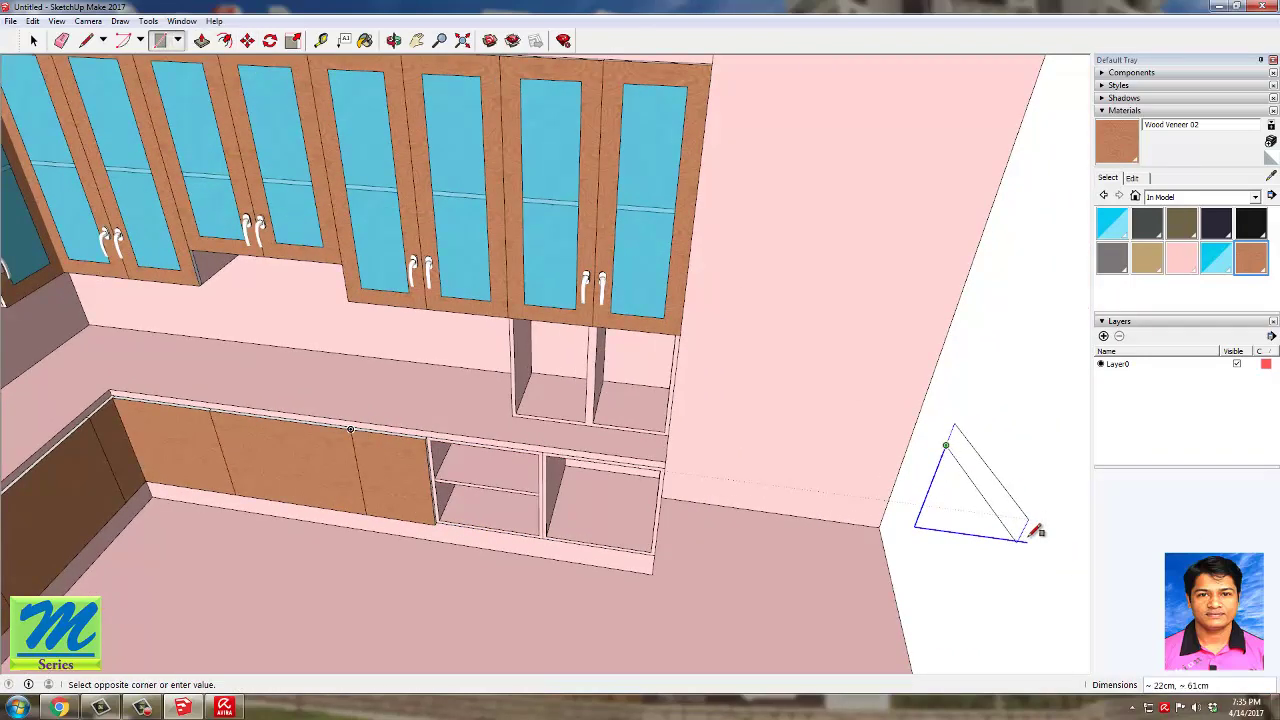
pyautogui.click(1028, 542)
pyautogui.scroll(-2, 1000, 525)
pyautogui.scroll(3, 971, 457)
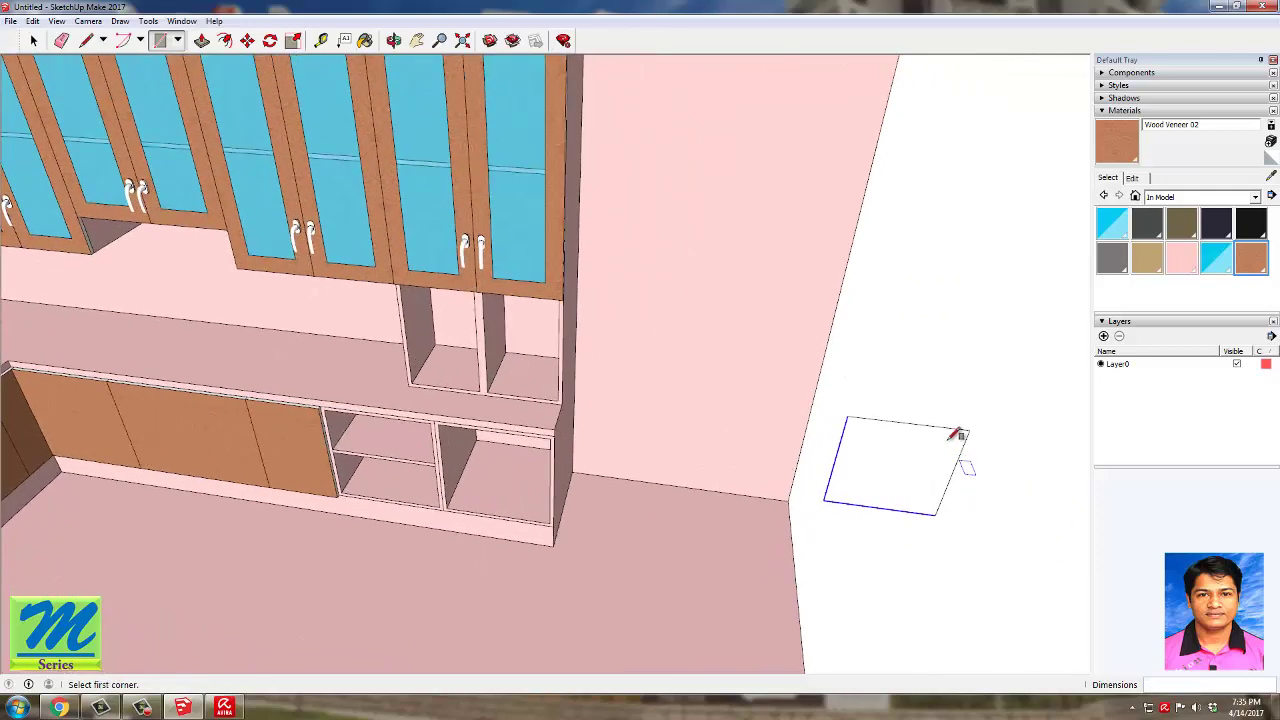
# Step: Extrude the new door outline outside the room to a thickness of 2 cm
pyautogui.click(201, 40)
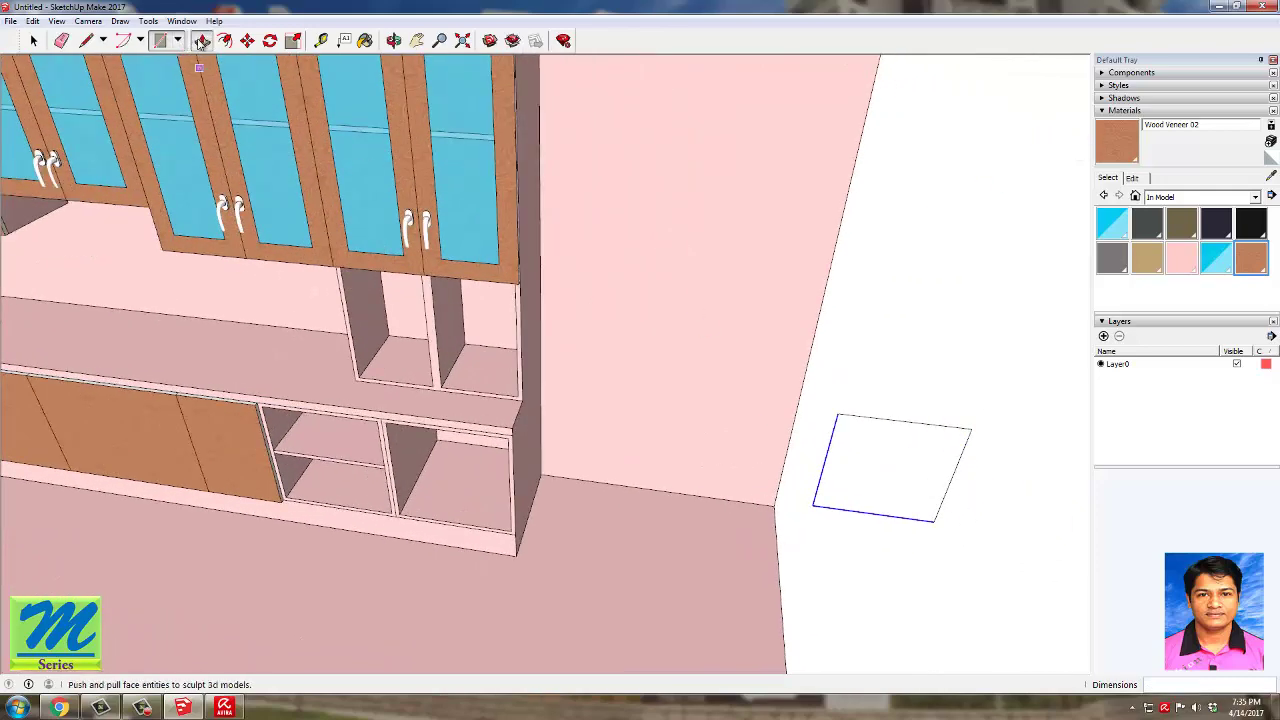
pyautogui.click(880, 457)
pyautogui.press('Return')
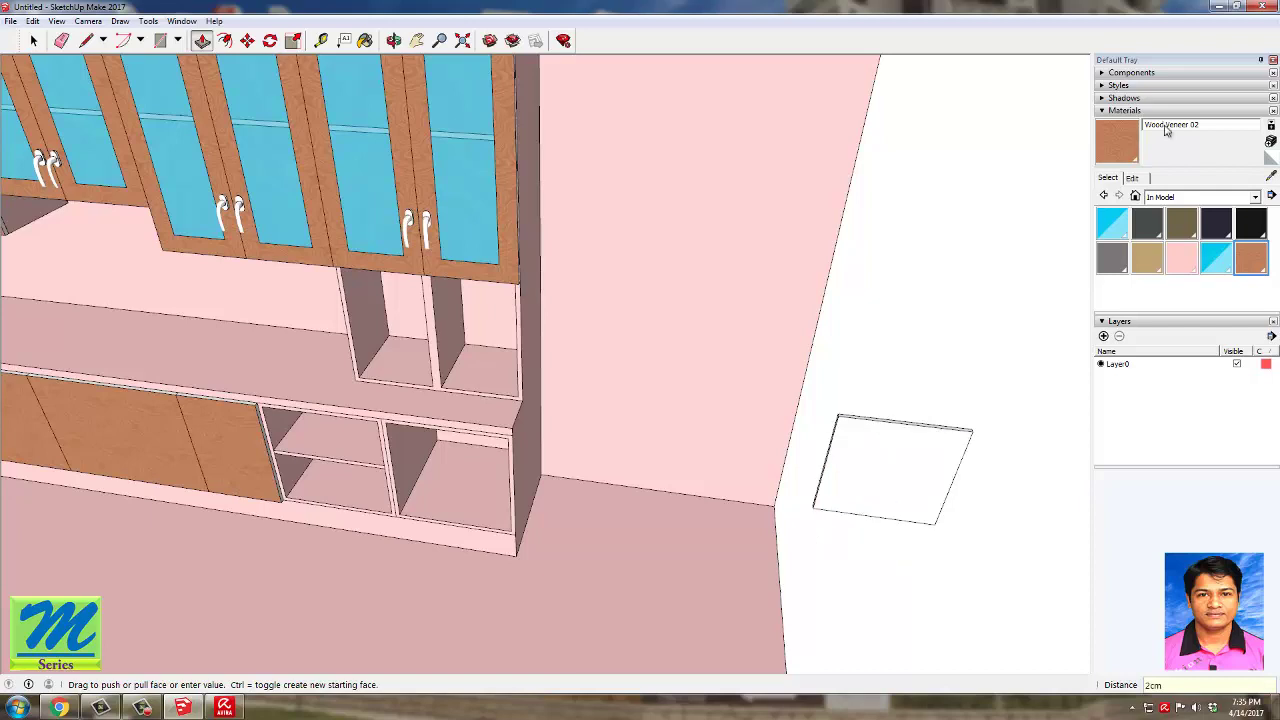
# Step: Paint the new panel's front with Wood Veneer 02 and make the whole panel a group
pyautogui.click(1132, 136)
pyautogui.click(836, 464)
pyautogui.press('space')
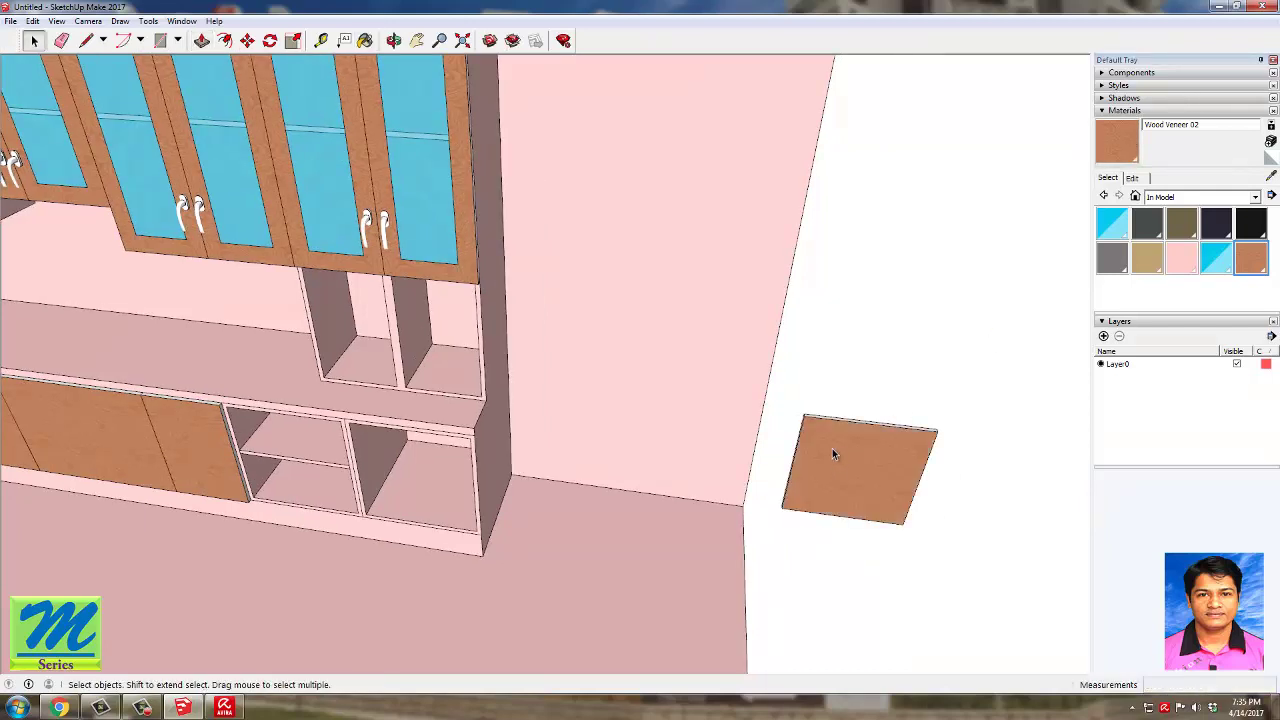
pyautogui.click(832, 436)
pyautogui.rightClick(833, 433)
pyautogui.click(879, 551)
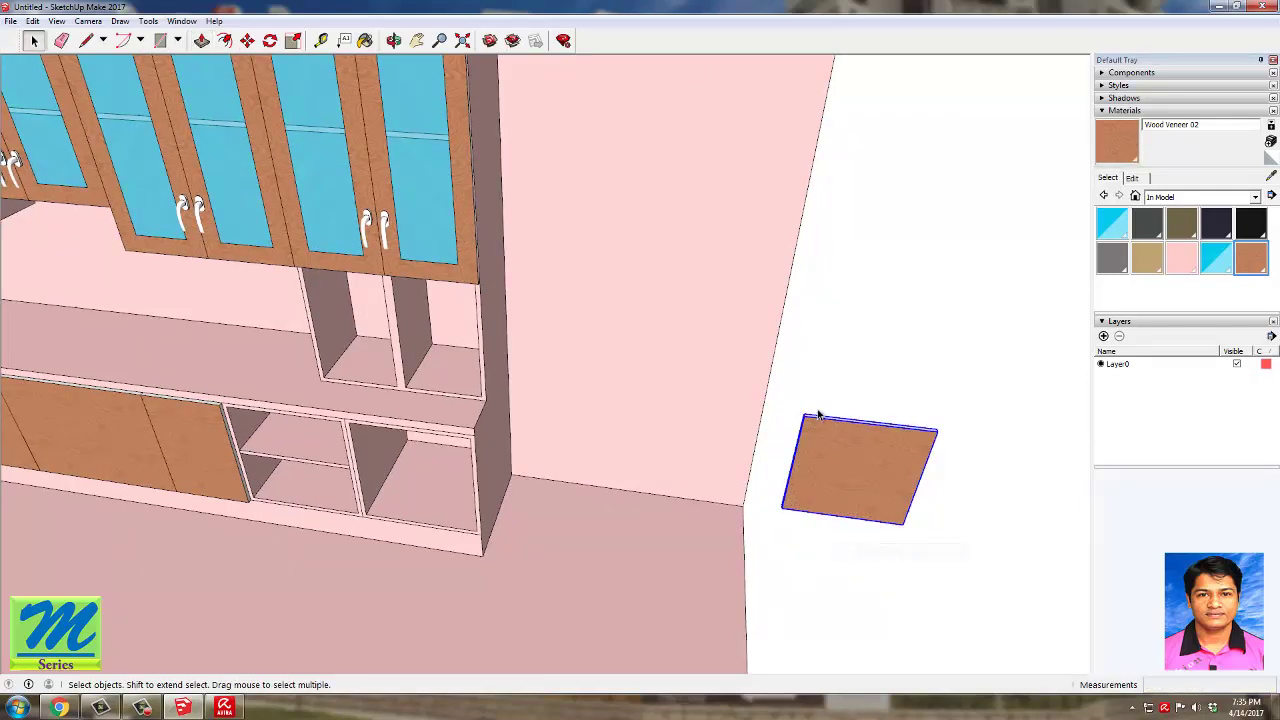
# Step: Move the door panel by its upper back corner onto the shelved compartment, snapping to the narrow door's upper endpoint
pyautogui.scroll(1, 350, 118)
pyautogui.click(248, 41)
pyautogui.scroll(2, 836, 418)
pyautogui.scroll(2, 877, 443)
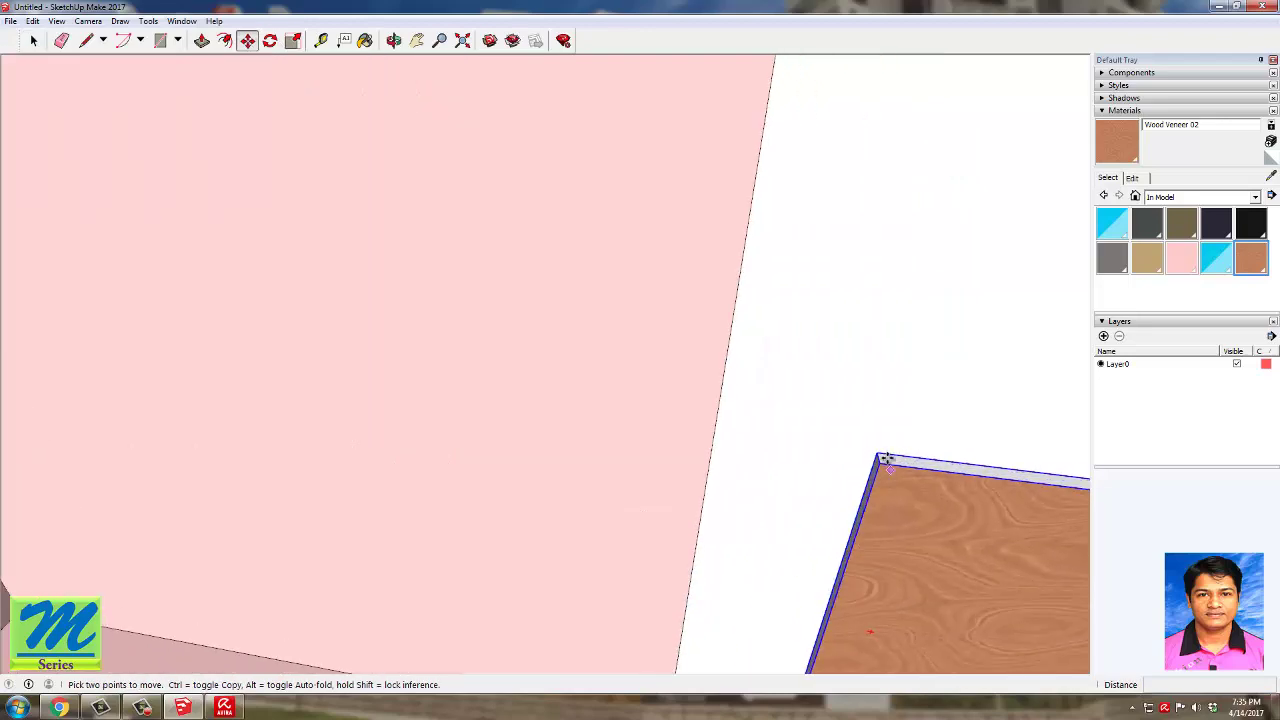
pyautogui.click(880, 449)
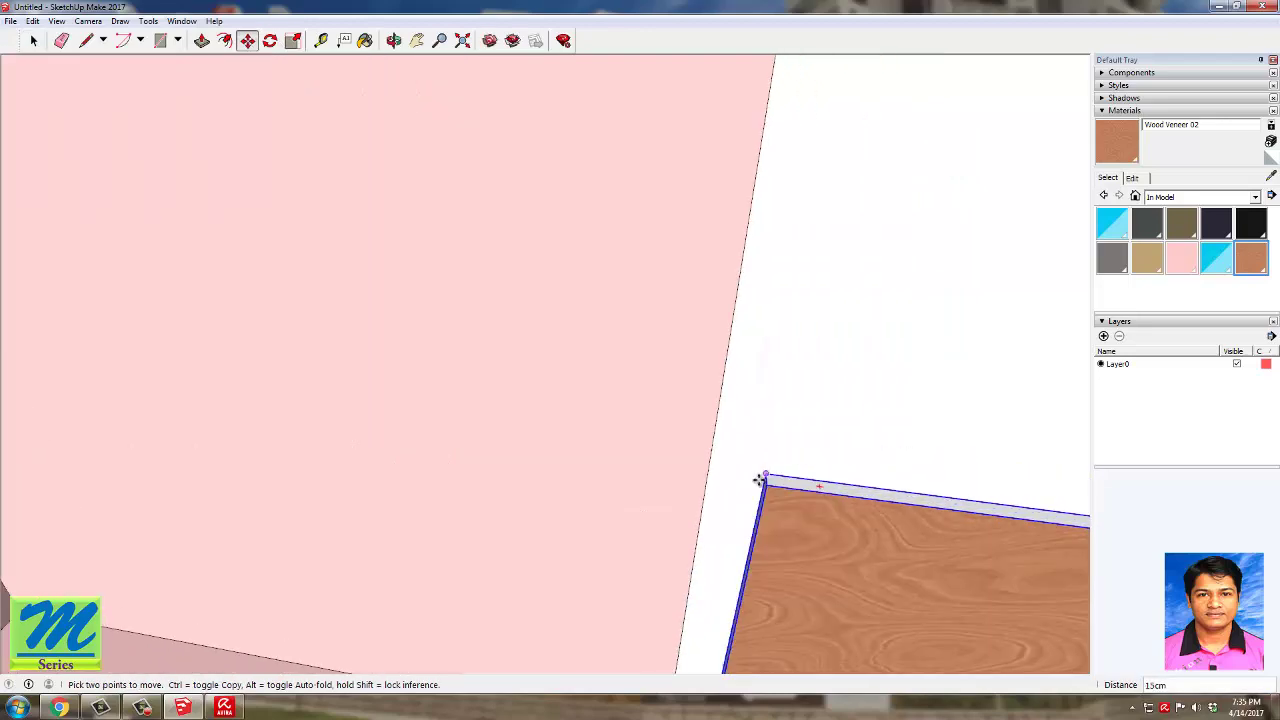
pyautogui.scroll(-3, 1029, 171)
pyautogui.scroll(3, 286, 343)
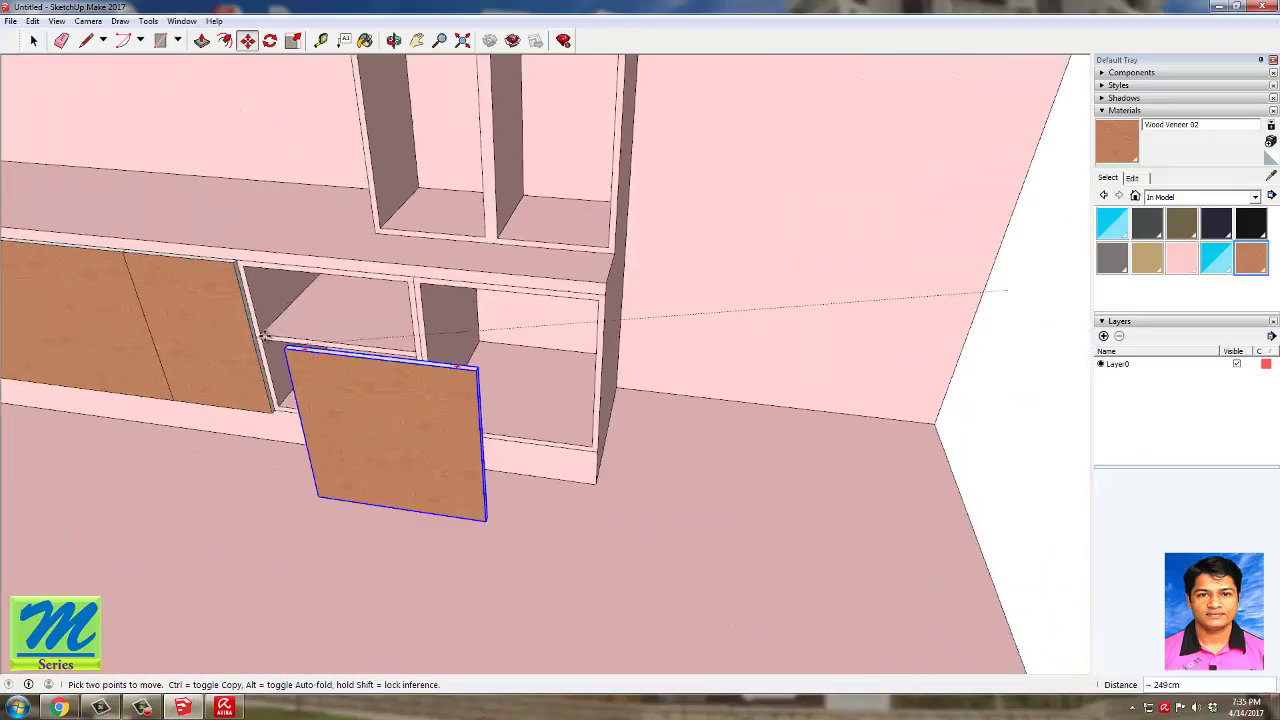
pyautogui.scroll(1, 210, 205)
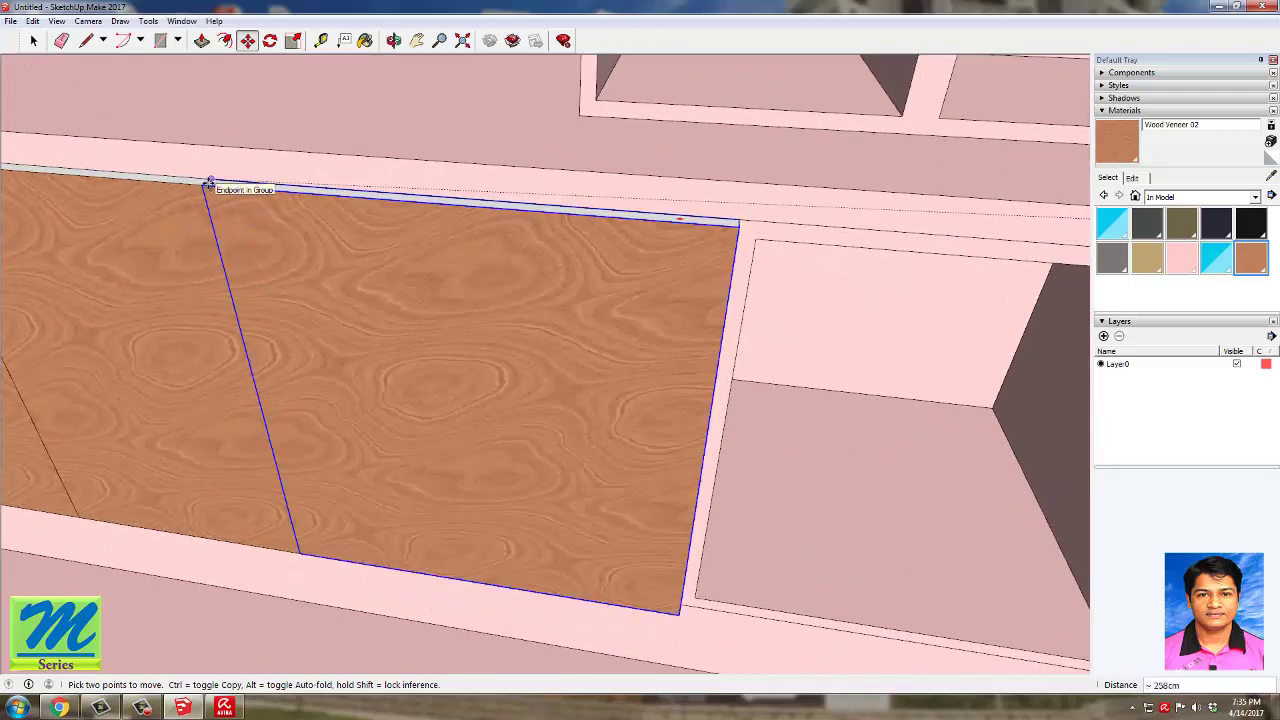
pyautogui.click(206, 183)
pyautogui.press('space')
# Step: Copy the side and lower edges of the last open base compartment and paste them outside the room
pyautogui.moveTo(774, 439); pyautogui.dragTo(623, 419, button='middle')
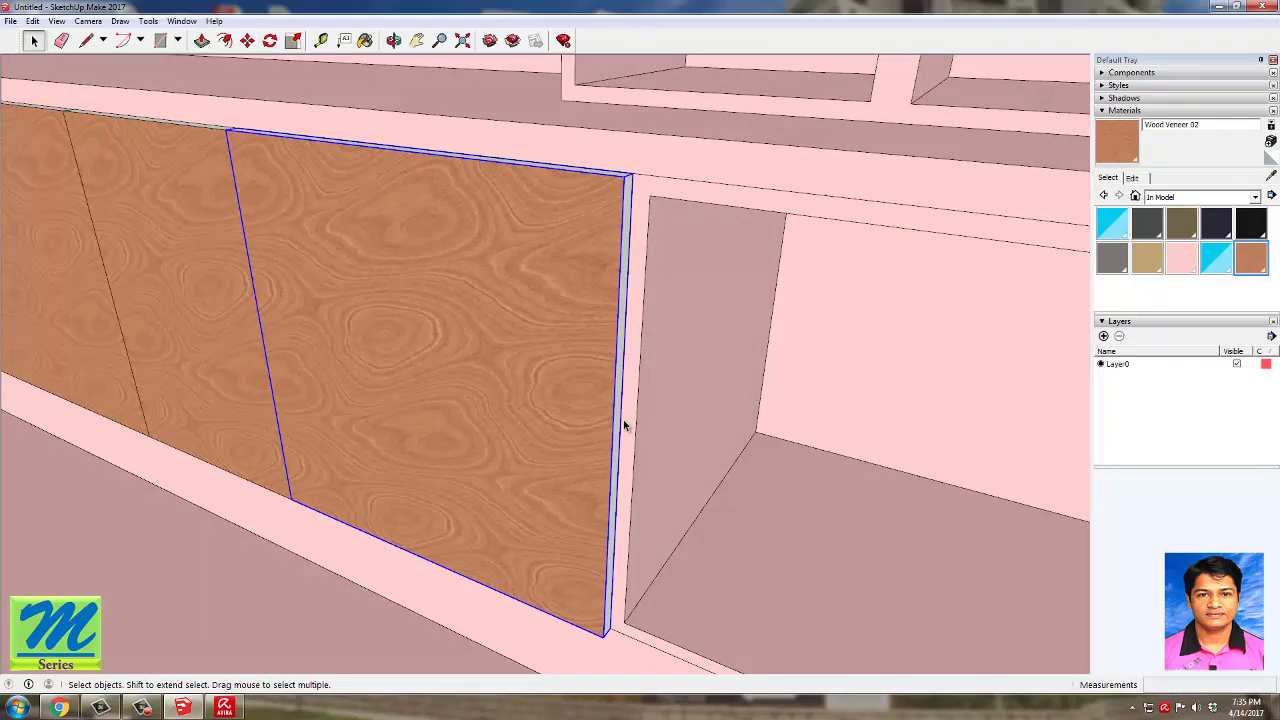
pyautogui.click(625, 425)
pyautogui.tripleClick(623, 428)
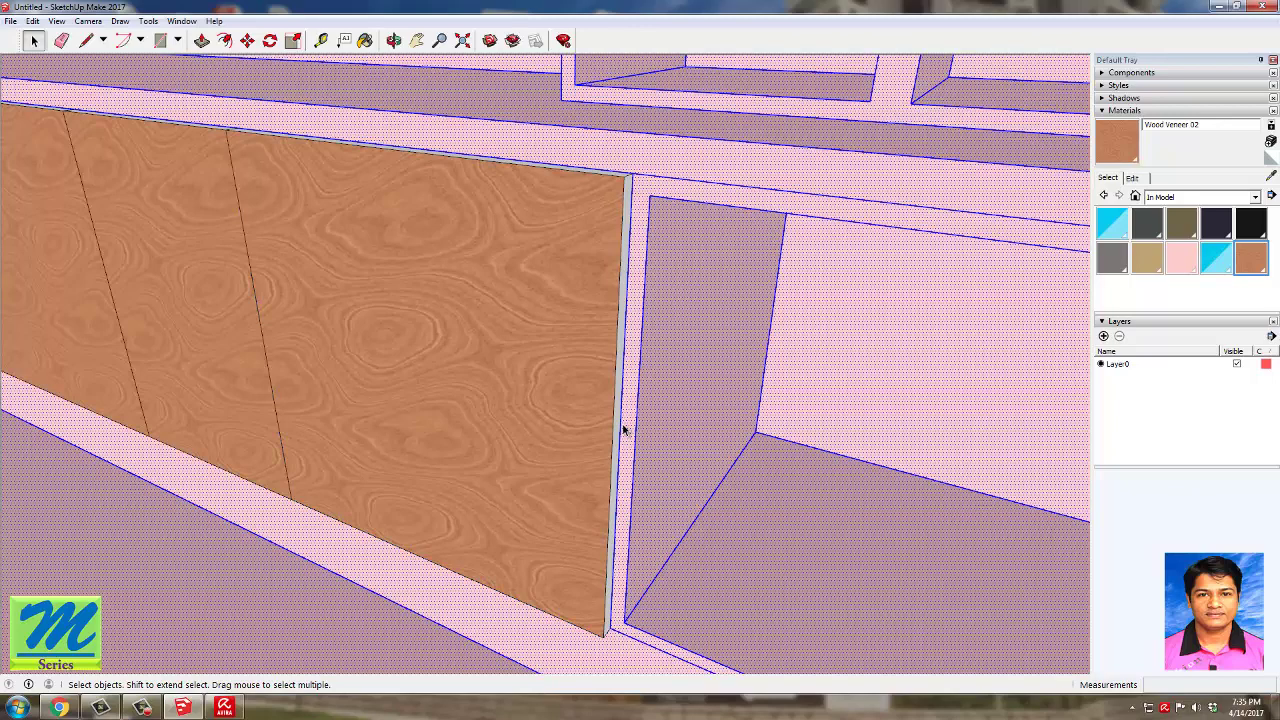
pyautogui.click(617, 558)
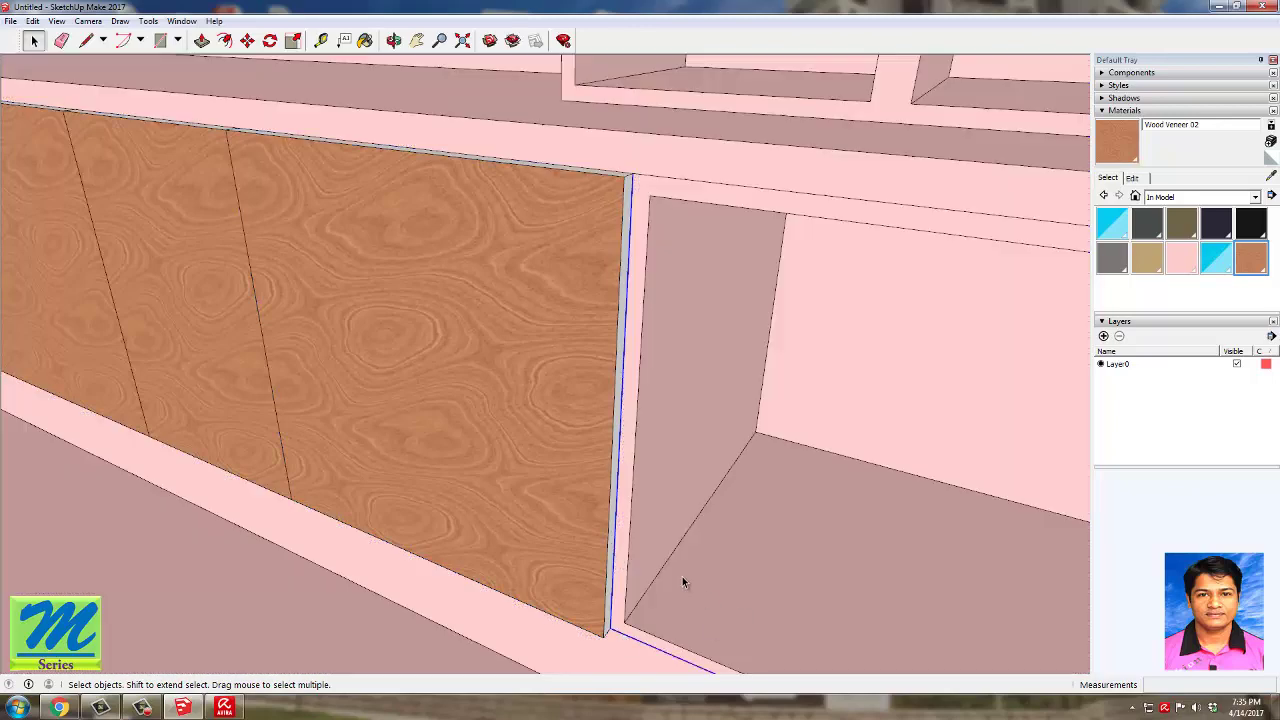
pyautogui.hotkey('ctrl', 'v')
pyautogui.scroll(-8, 520, 490)
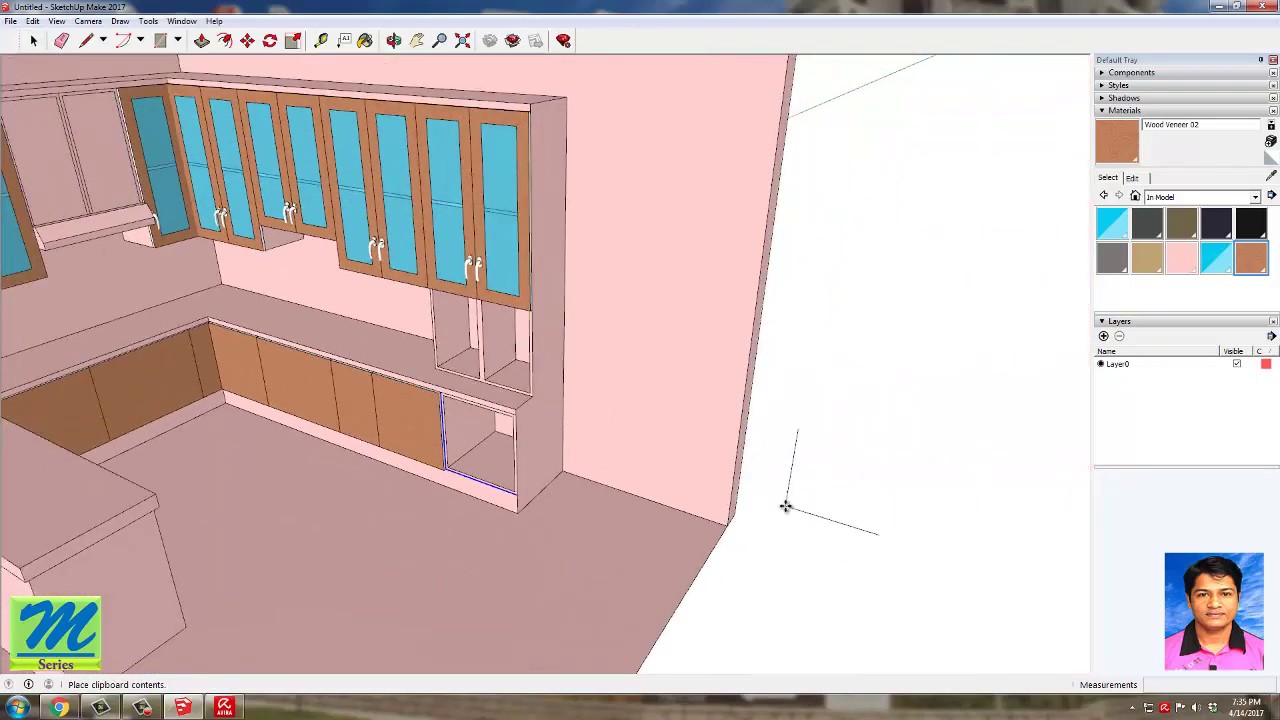
pyautogui.click(786, 506)
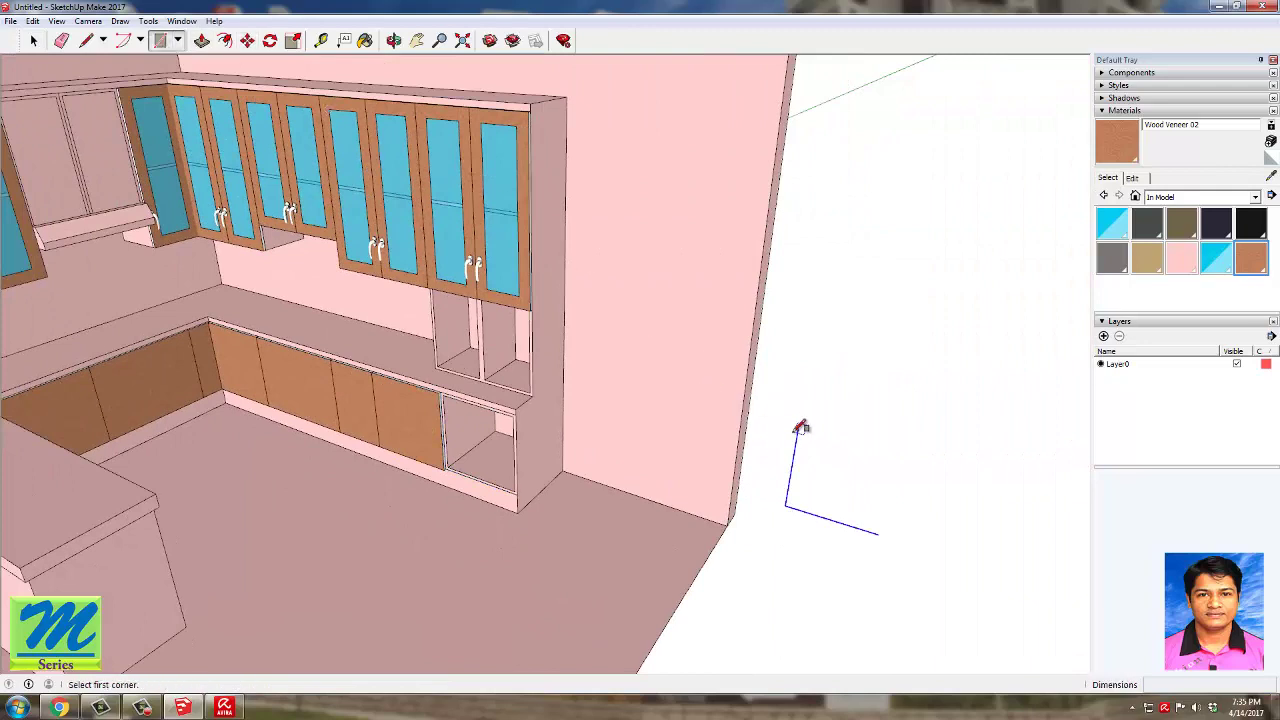
# Step: Draw a rectangle between the free ends of the pasted edges and extrude it 2 cm as the last door
pyautogui.click(801, 428)
pyautogui.click(880, 532)
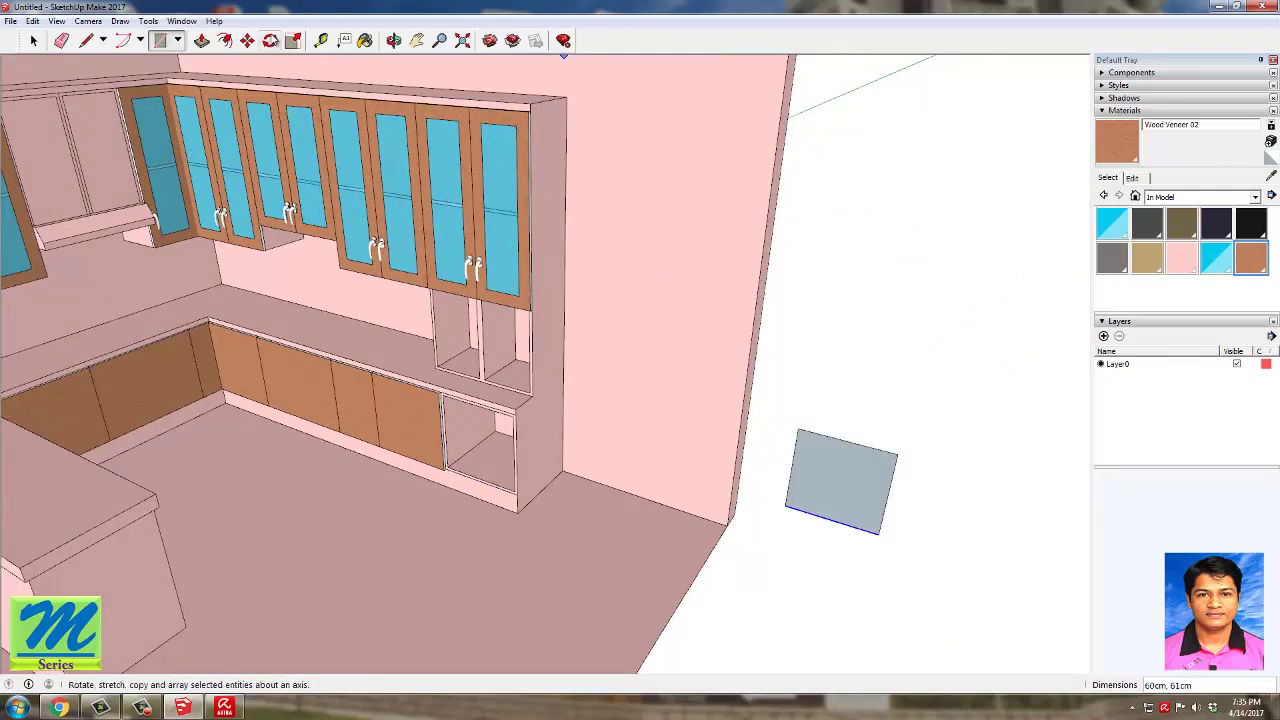
pyautogui.press('p')
pyautogui.click(800, 440)
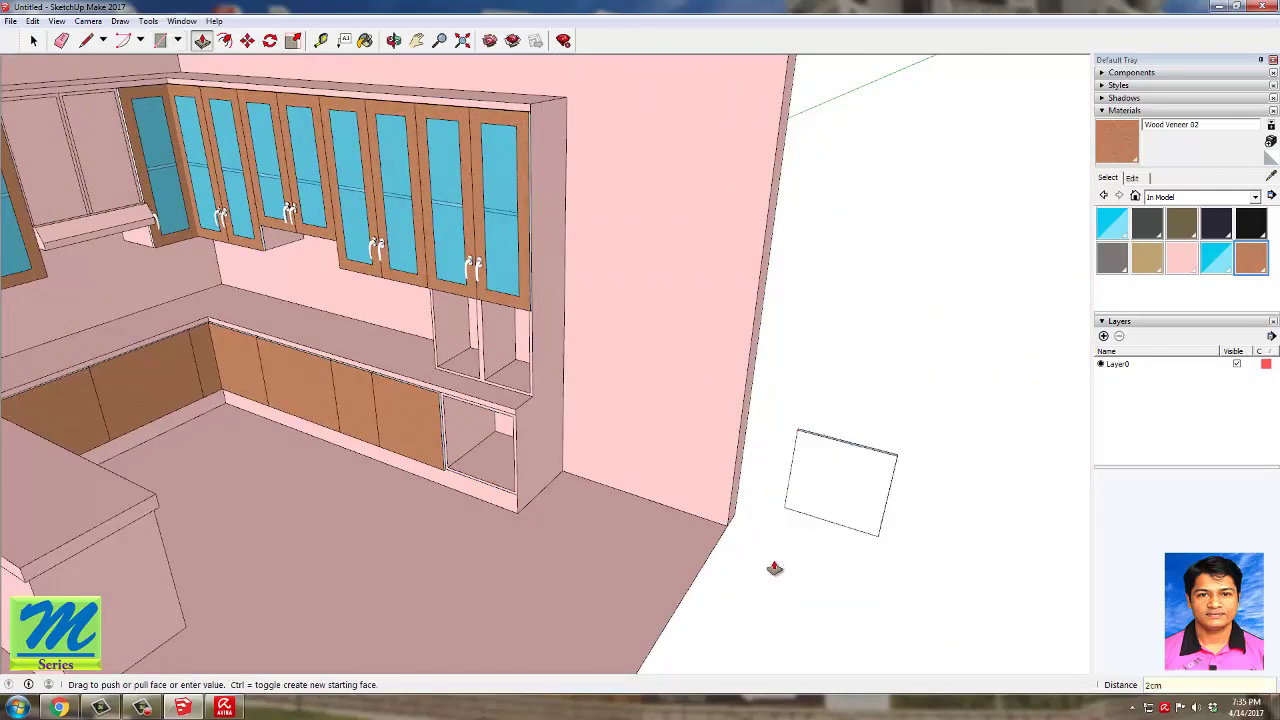
# Step: Paint the last door's front with Wood Veneer 02 and group the complete panel
pyautogui.click(1120, 146)
pyautogui.click(853, 464)
pyautogui.press('space')
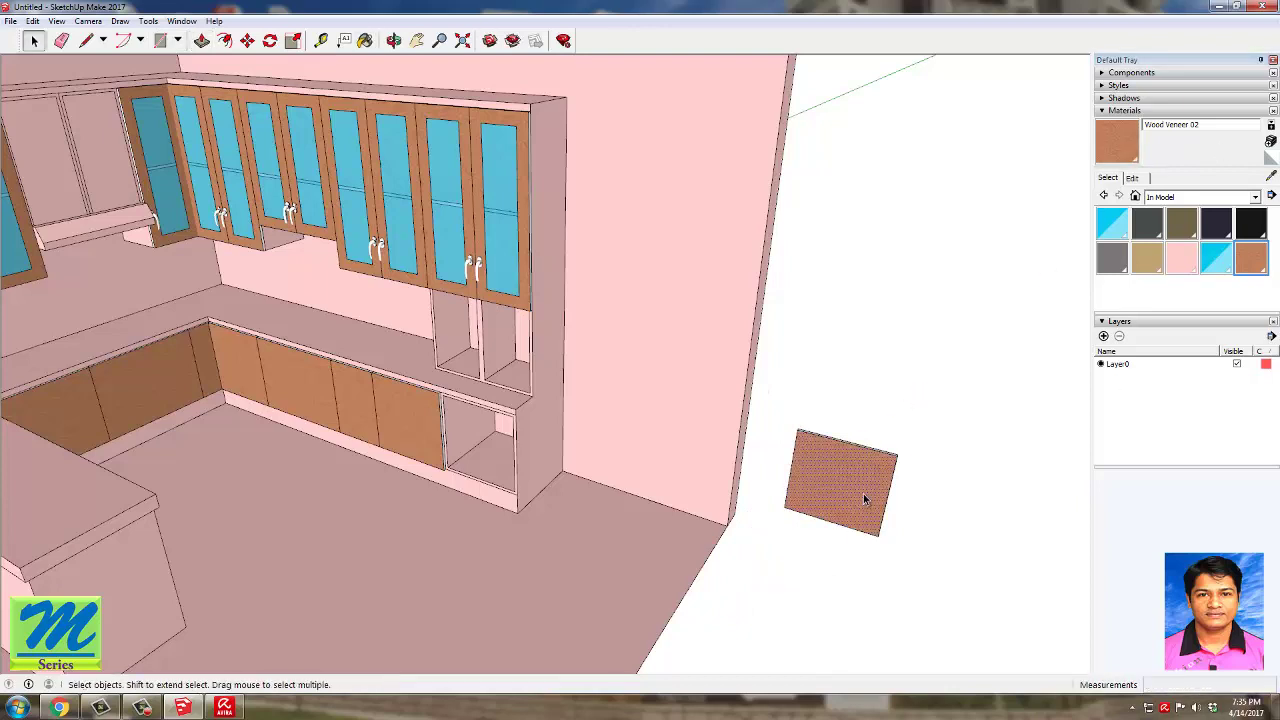
pyautogui.tripleClick(863, 493)
pyautogui.rightClick(864, 493)
pyautogui.click(907, 609)
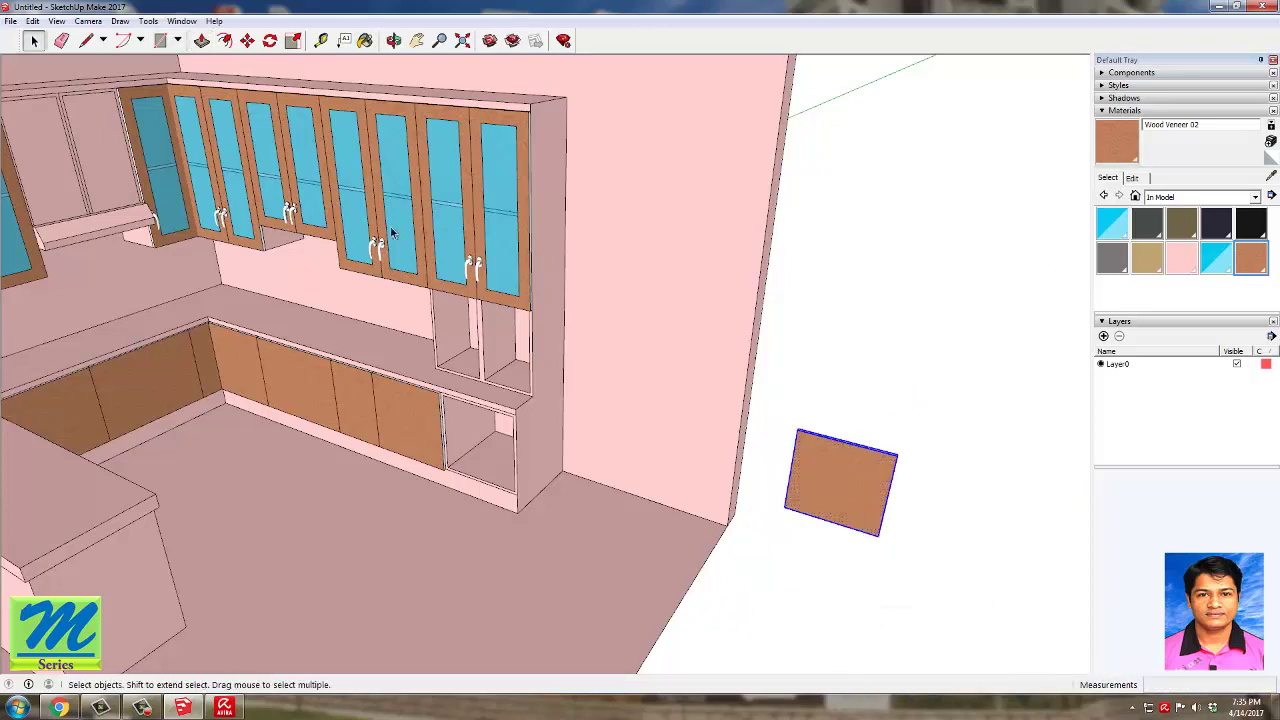
# Step: Move the last door panel by its upper corner onto the end compartment, snapping to the neighbouring door's upper endpoint
pyautogui.press('m')
pyautogui.scroll(5, 849, 491)
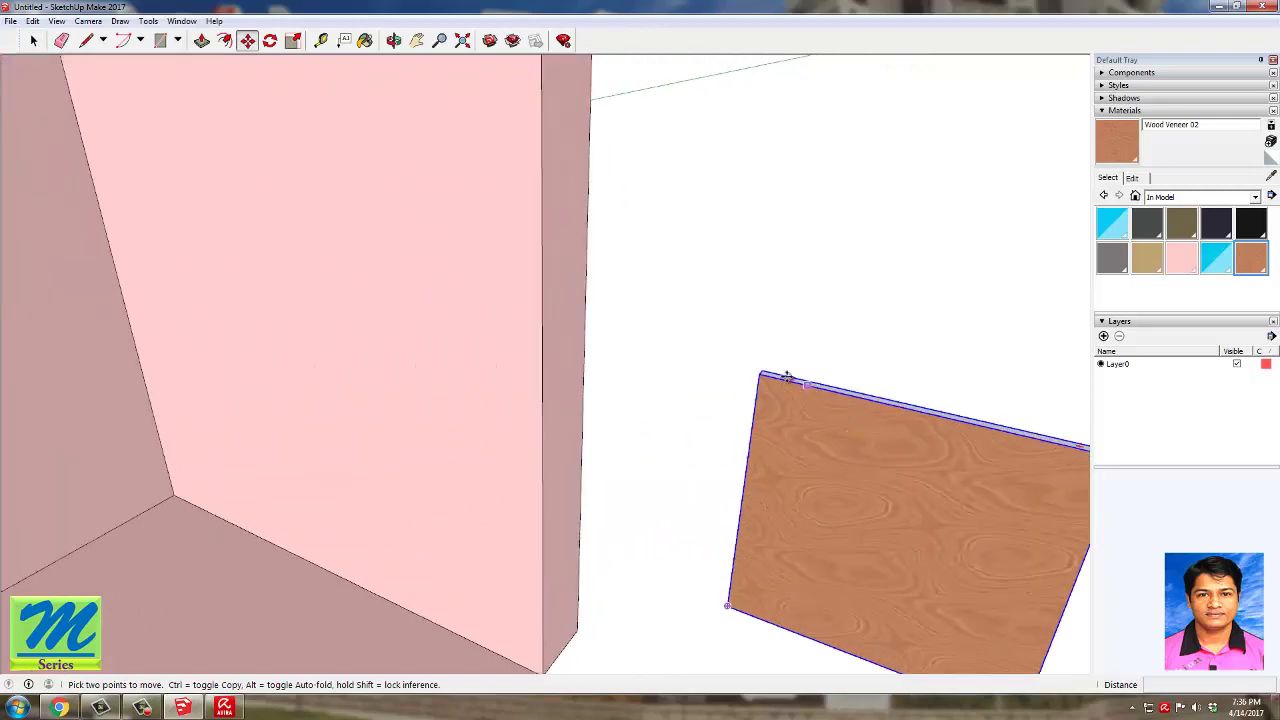
pyautogui.click(763, 370)
pyautogui.scroll(-9, 1000, 320)
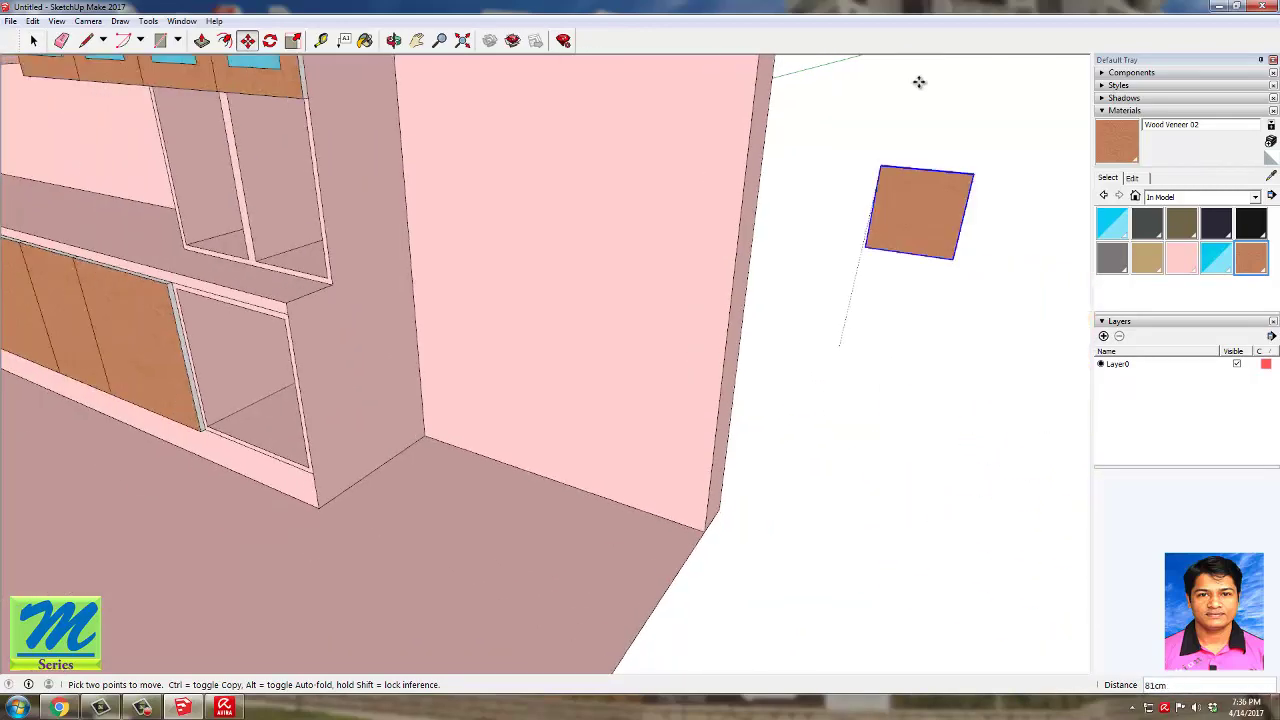
pyautogui.scroll(5, 362, 252)
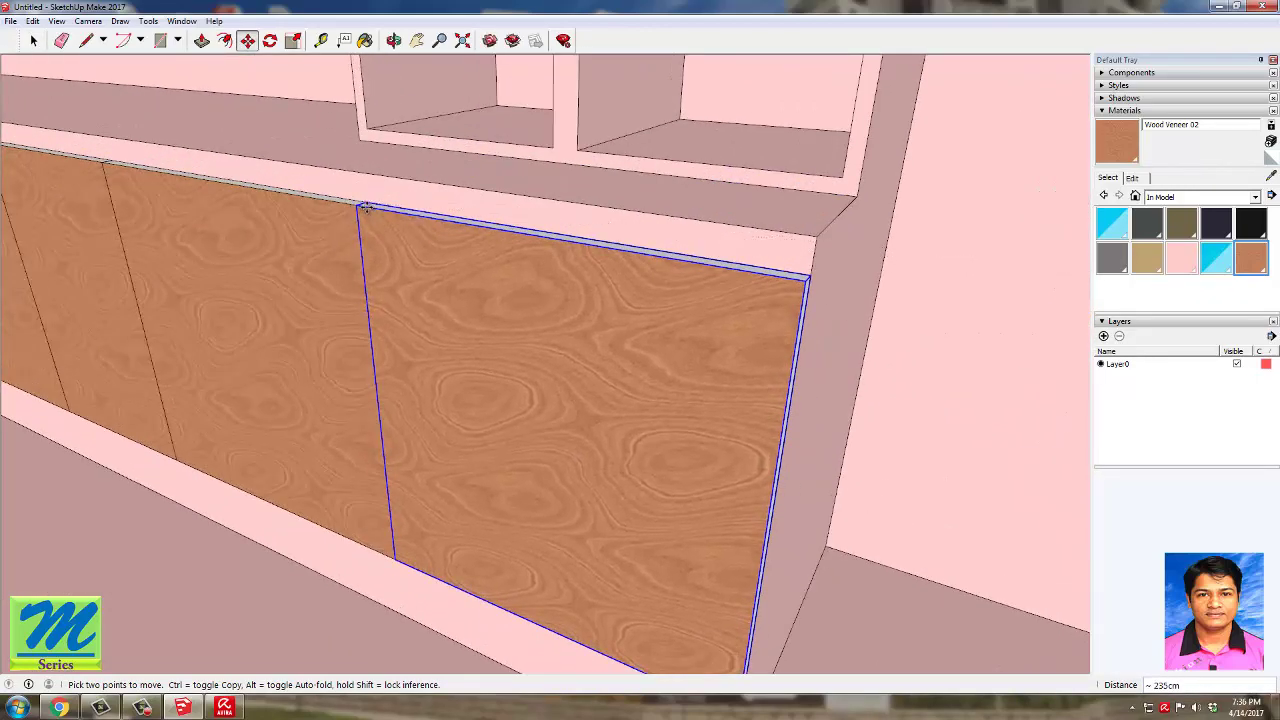
pyautogui.press('space')
pyautogui.click(905, 335)
# Step: Pull the front edge of the countertop above the new doors out about 3 cm, flush with the door fronts
pyautogui.scroll(-4, 753, 291)
pyautogui.moveTo(526, 264); pyautogui.dragTo(692, 371, button='middle')
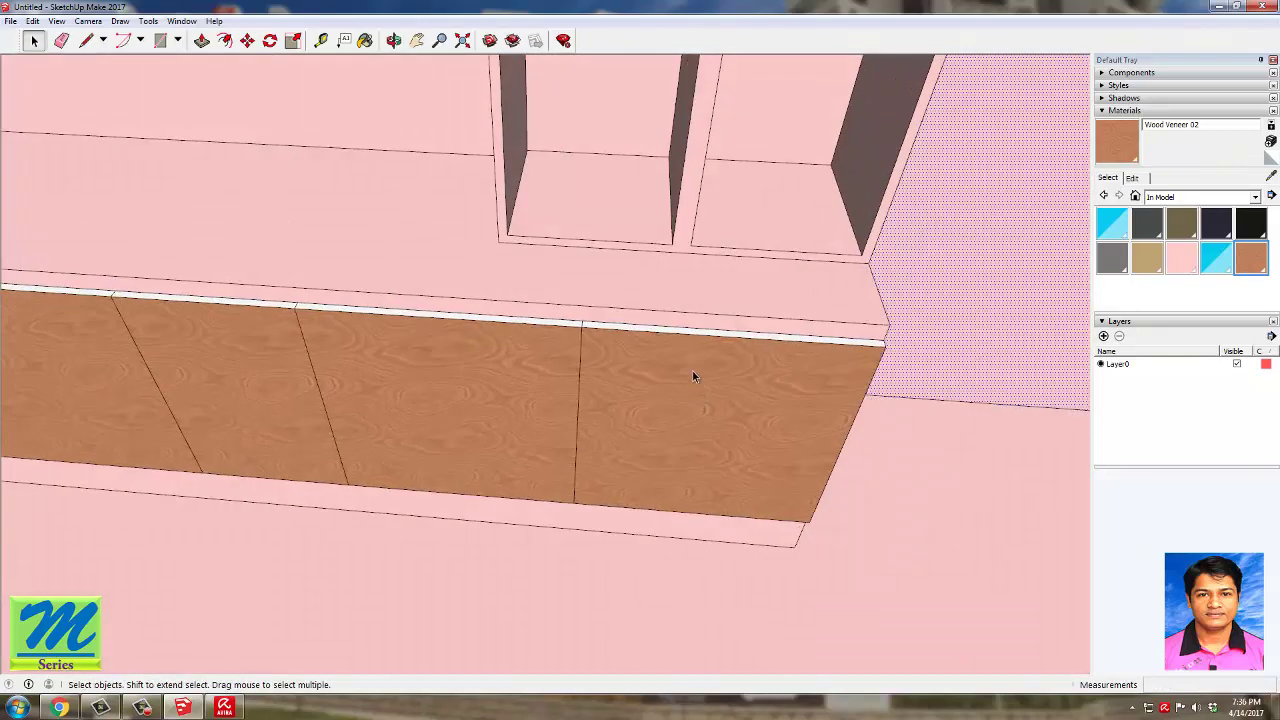
pyautogui.click(652, 320)
pyautogui.press('p')
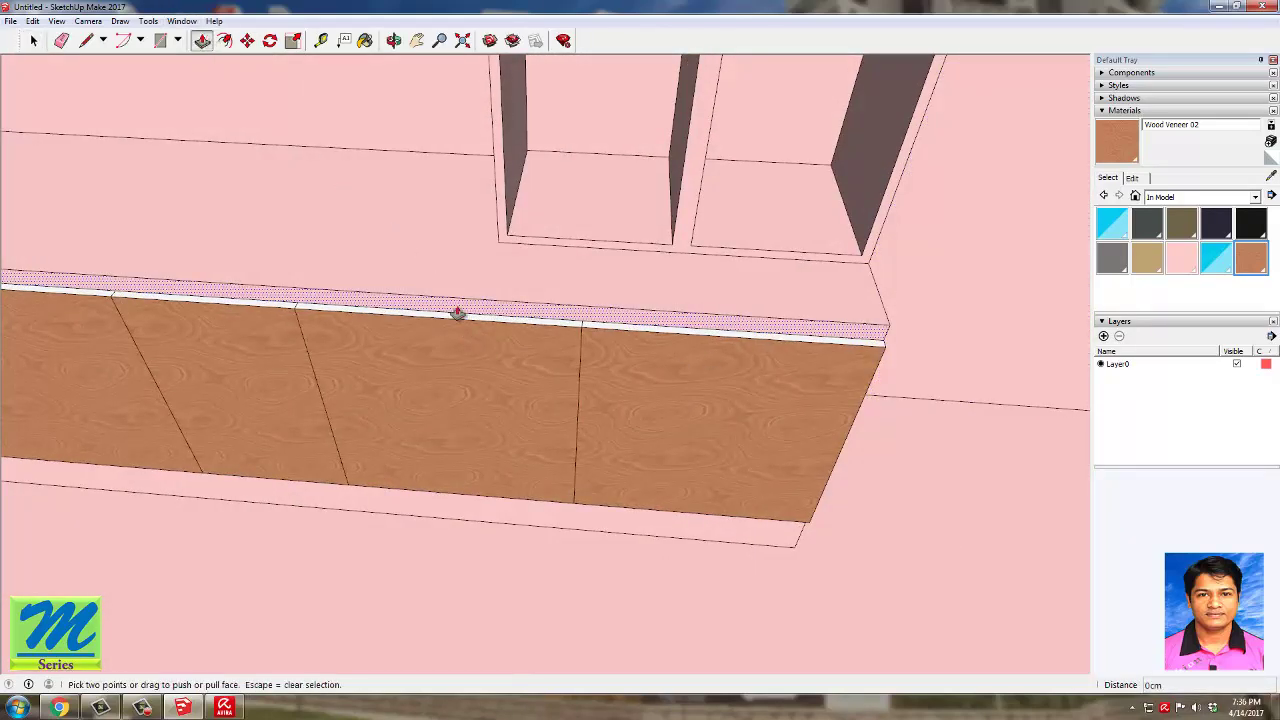
pyautogui.scroll(3, 510, 296)
pyautogui.click(510, 296)
pyautogui.click(506, 323)
# Step: Pull the front edge of the adjoining countertop run out over the tops of its darker doors
pyautogui.scroll(-5, 811, 280)
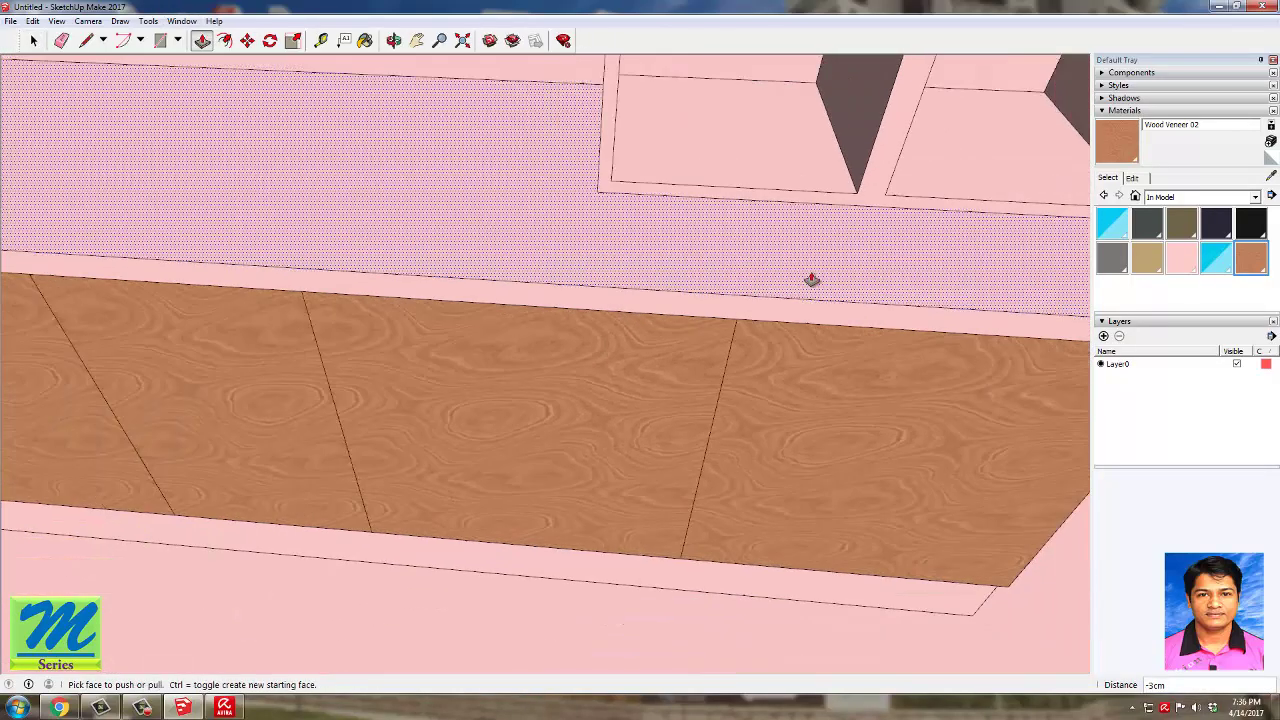
pyautogui.scroll(-5, 865, 320)
pyautogui.scroll(5, 349, 300)
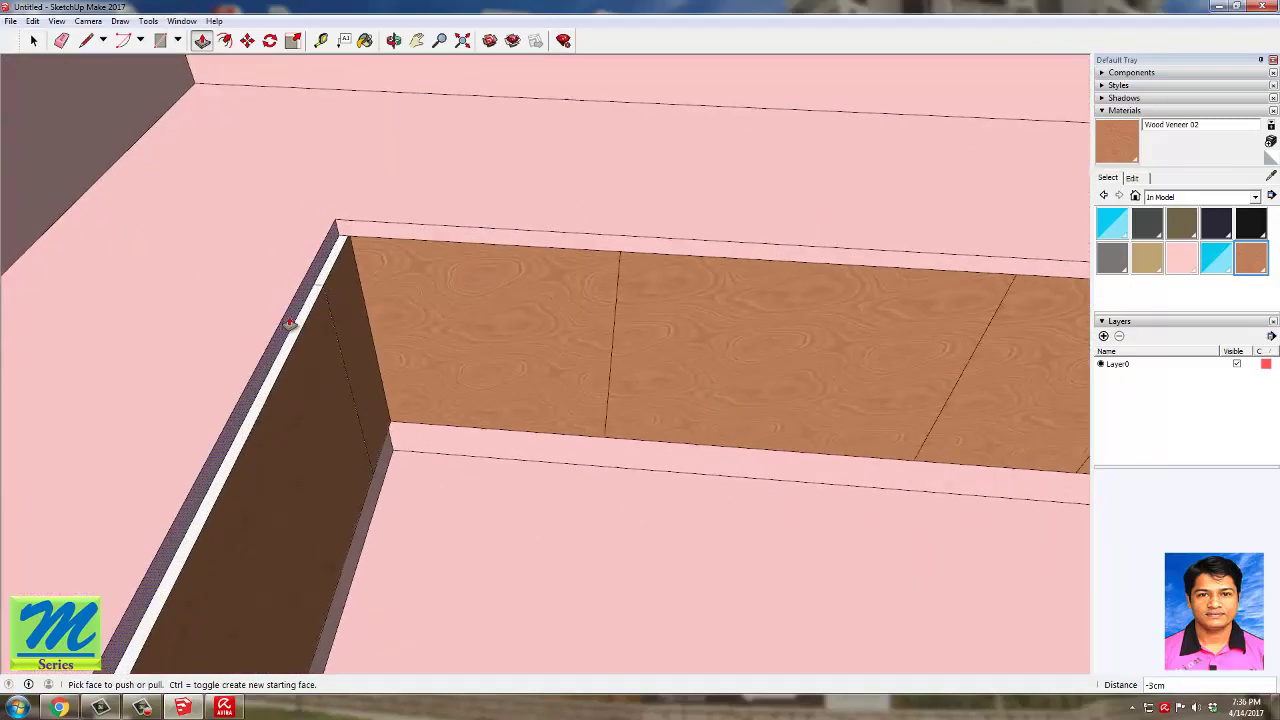
pyautogui.click(290, 325)
pyautogui.click(306, 326)
pyautogui.press('space')
# Step: Raise the floor of the left open niche beneath the wall cabinets by 8 cm with Push/Pull
pyautogui.scroll(-5, 346, 226)
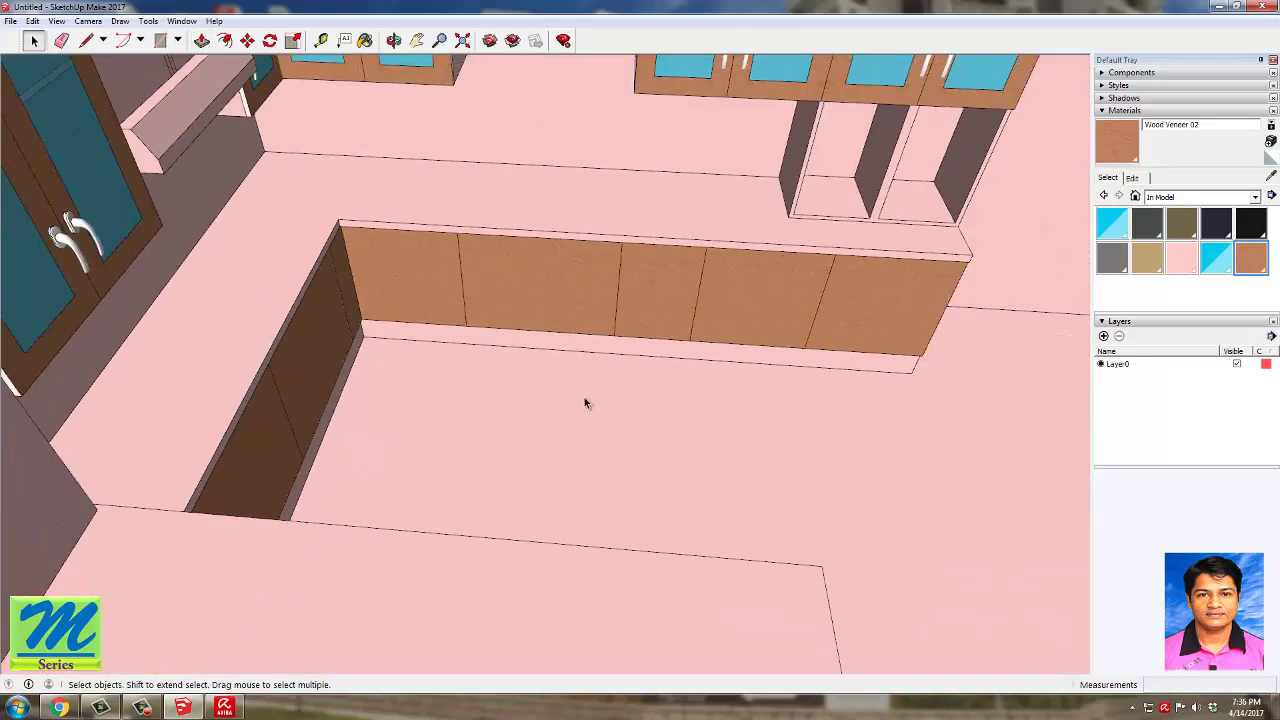
pyautogui.click(584, 397)
pyautogui.scroll(-5, 691, 319)
pyautogui.moveTo(691, 322); pyautogui.dragTo(652, 298, button='middle')
pyautogui.scroll(-4, 700, 330)
pyautogui.click(797, 551)
pyautogui.scroll(5, 720, 293)
pyautogui.moveTo(575, 292); pyautogui.dragTo(655, 298, button='middle')
pyautogui.scroll(2, 856, 441)
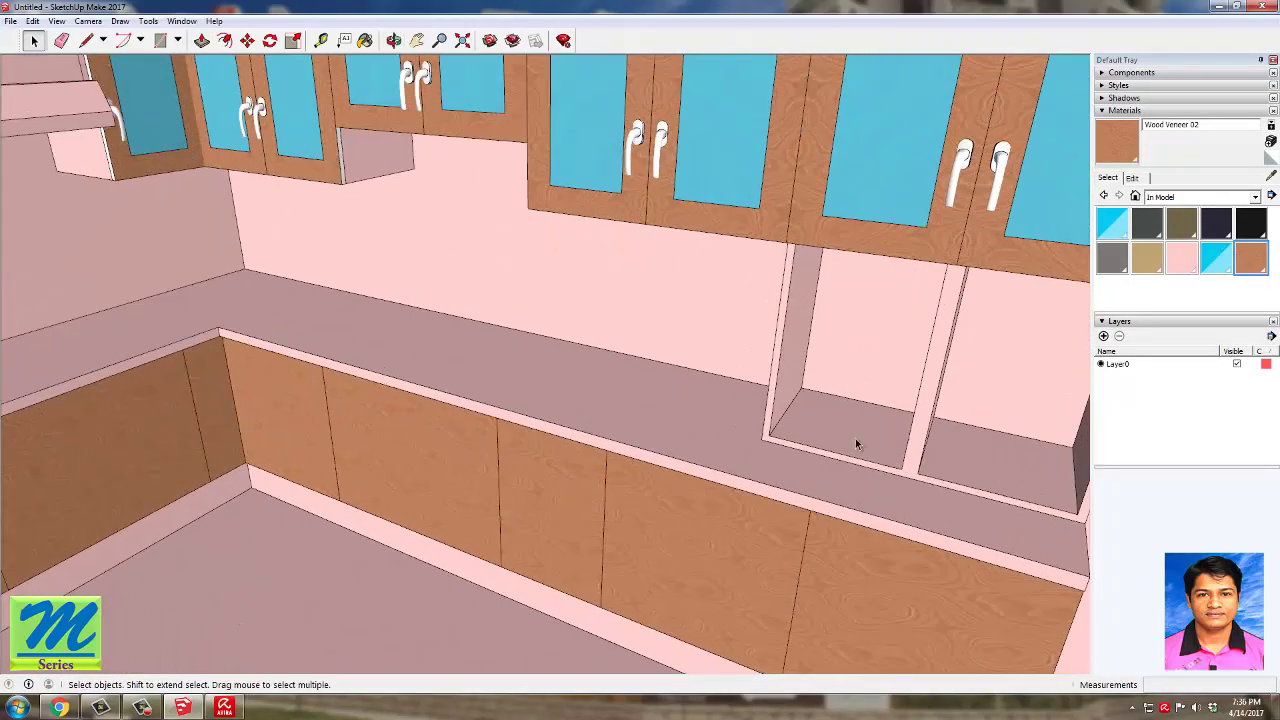
pyautogui.press('p')
pyautogui.moveTo(843, 423); pyautogui.dragTo(841, 409)
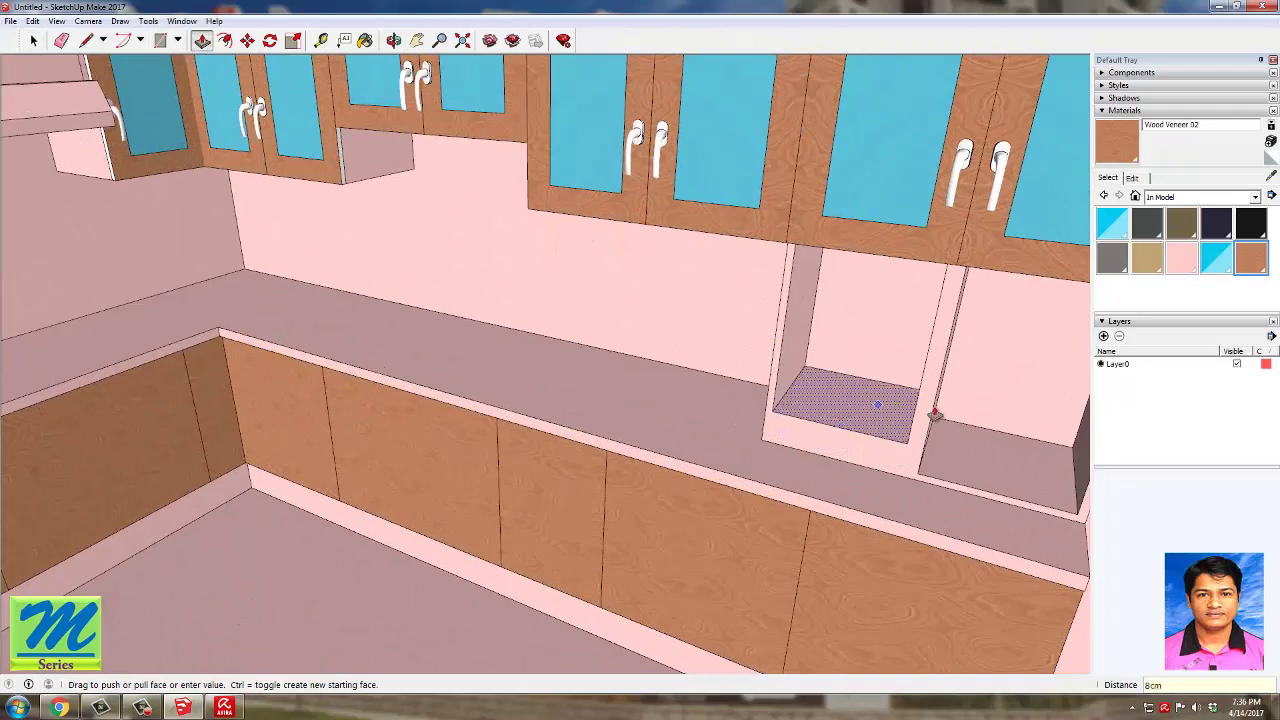
pyautogui.doubleClick(994, 466)
pyautogui.press('space')
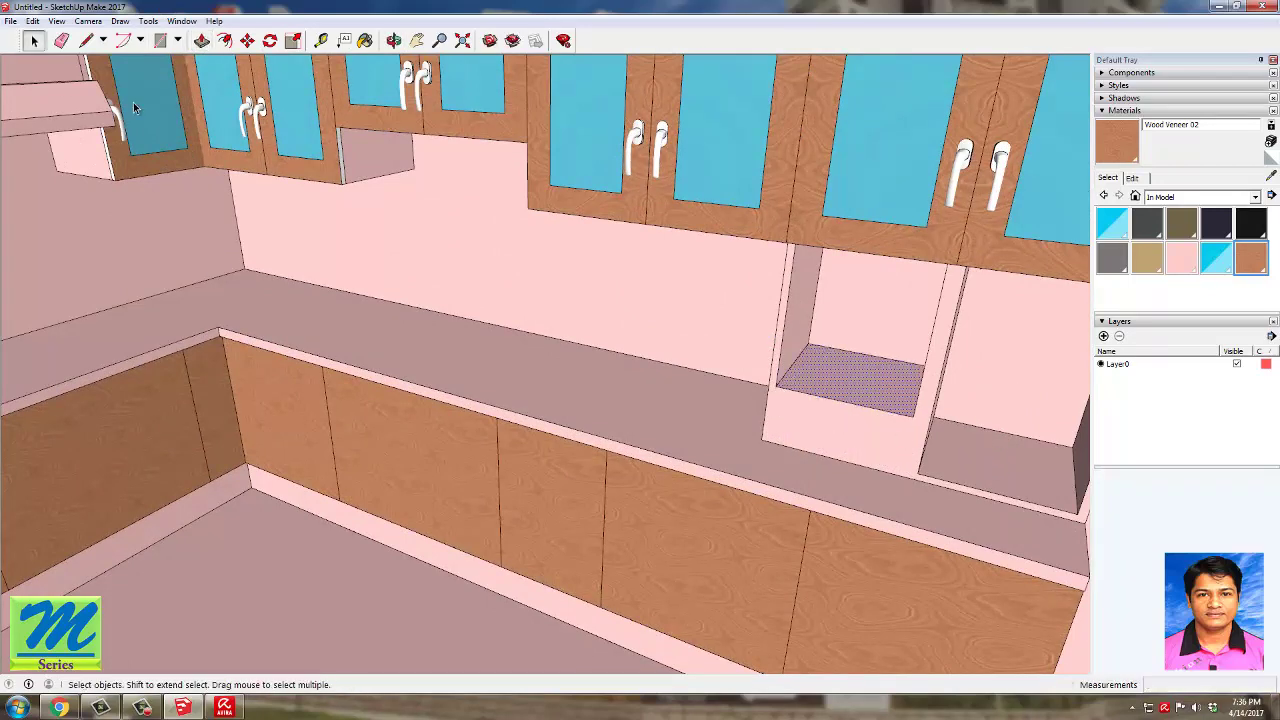
pyautogui.click(33, 23)
pyautogui.click(58, 36)
# Step: Raise the right open niche's floor 8 cm with Push/Pull, level with the left niche's floor
pyautogui.click(951, 445)
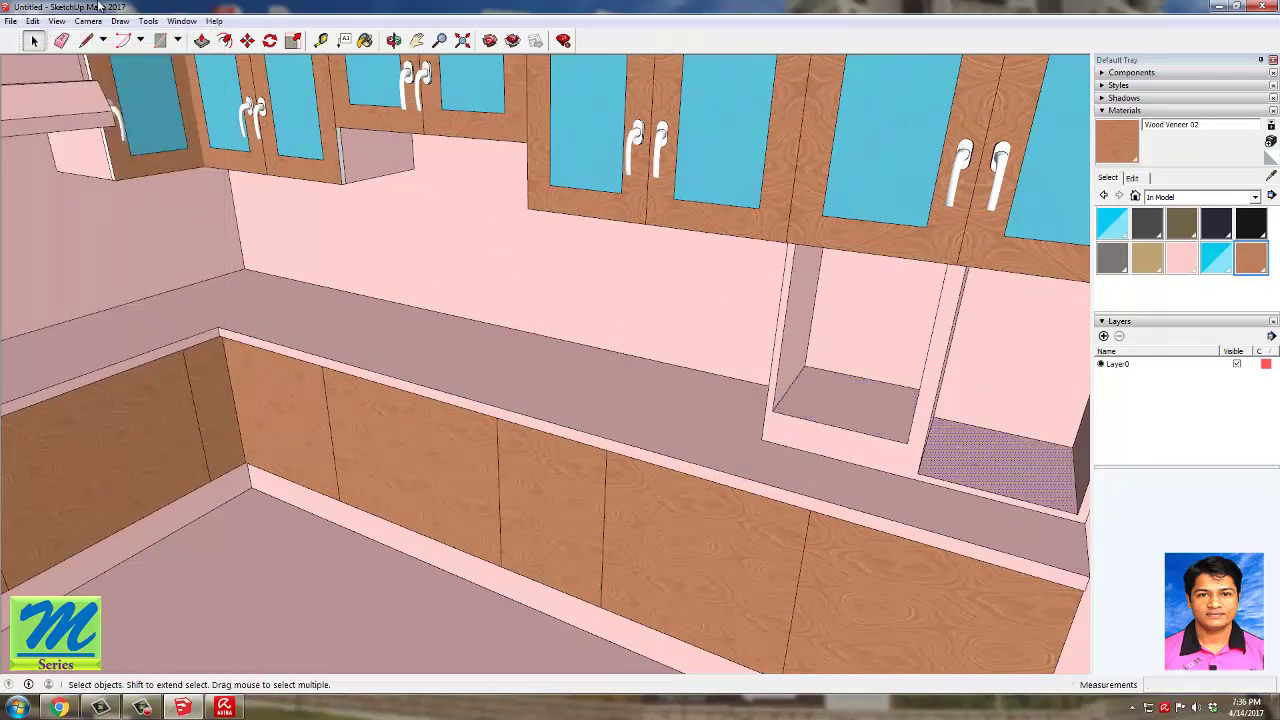
pyautogui.press('p')
pyautogui.moveTo(968, 453); pyautogui.dragTo(856, 436)
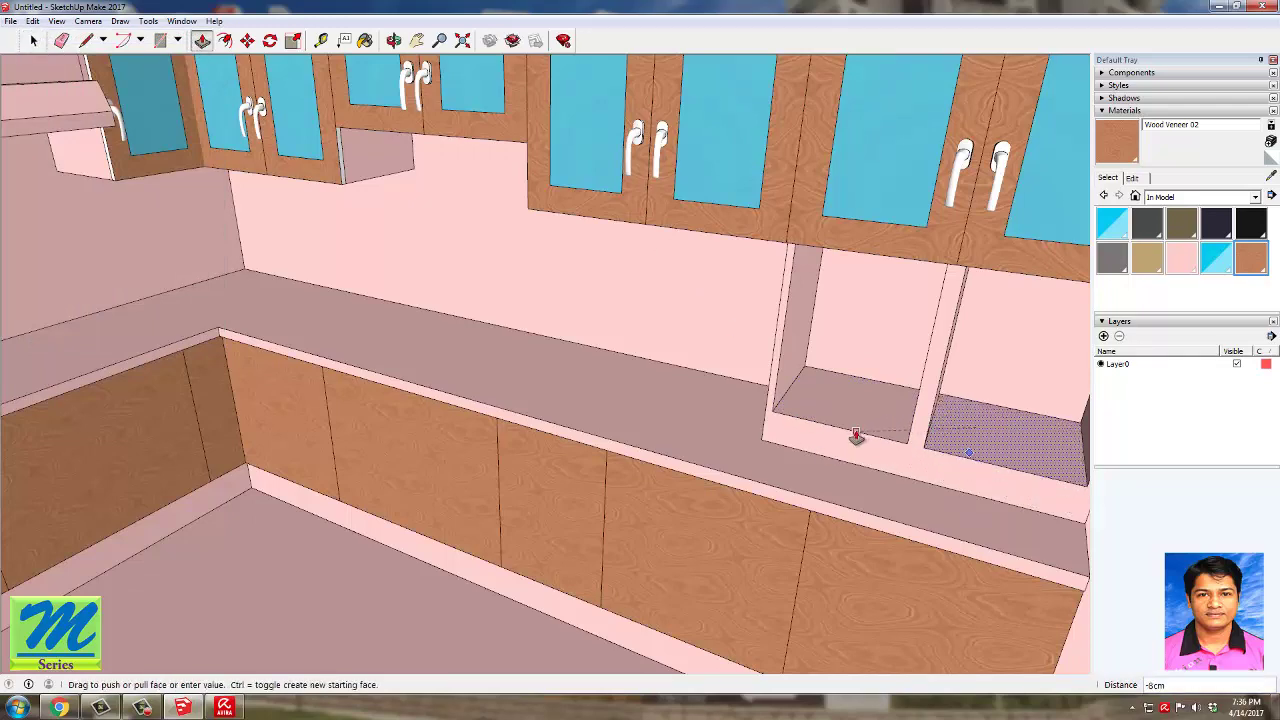
pyautogui.press('Escape')
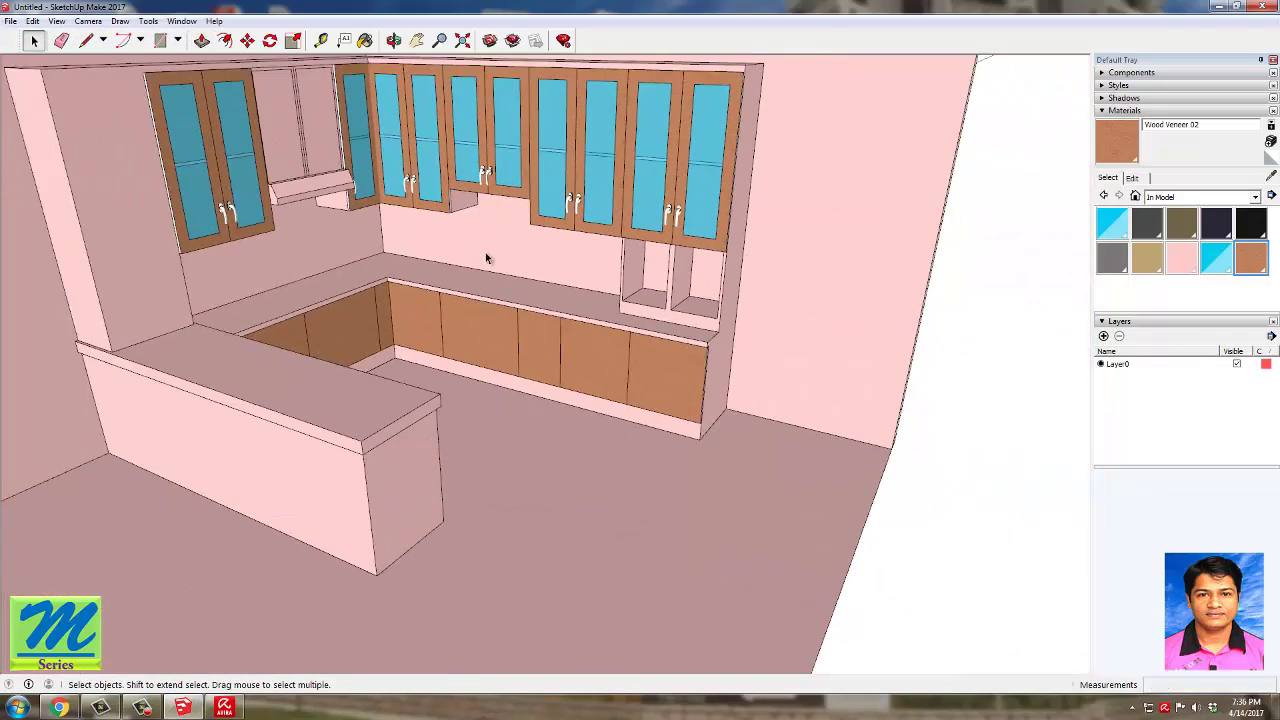
pyautogui.scroll(5, 643, 306)
pyautogui.click(603, 319)
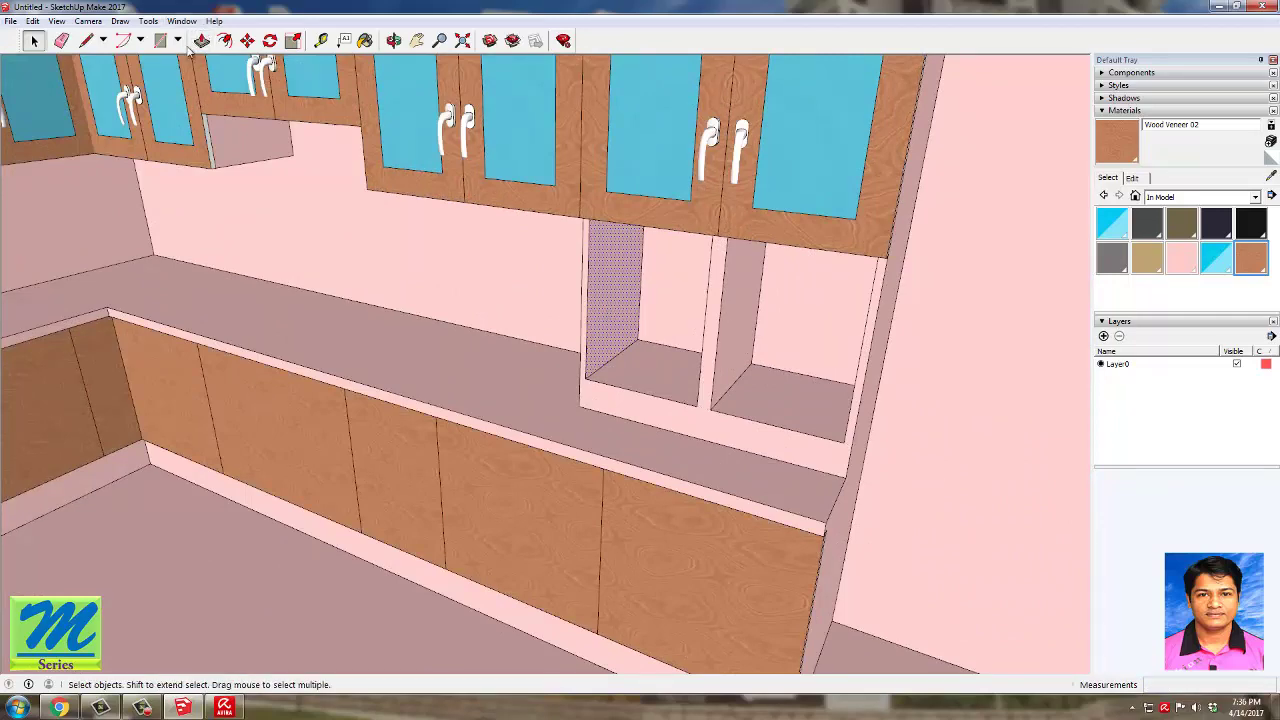
pyautogui.click(200, 41)
pyautogui.moveTo(602, 280); pyautogui.dragTo(580, 300)
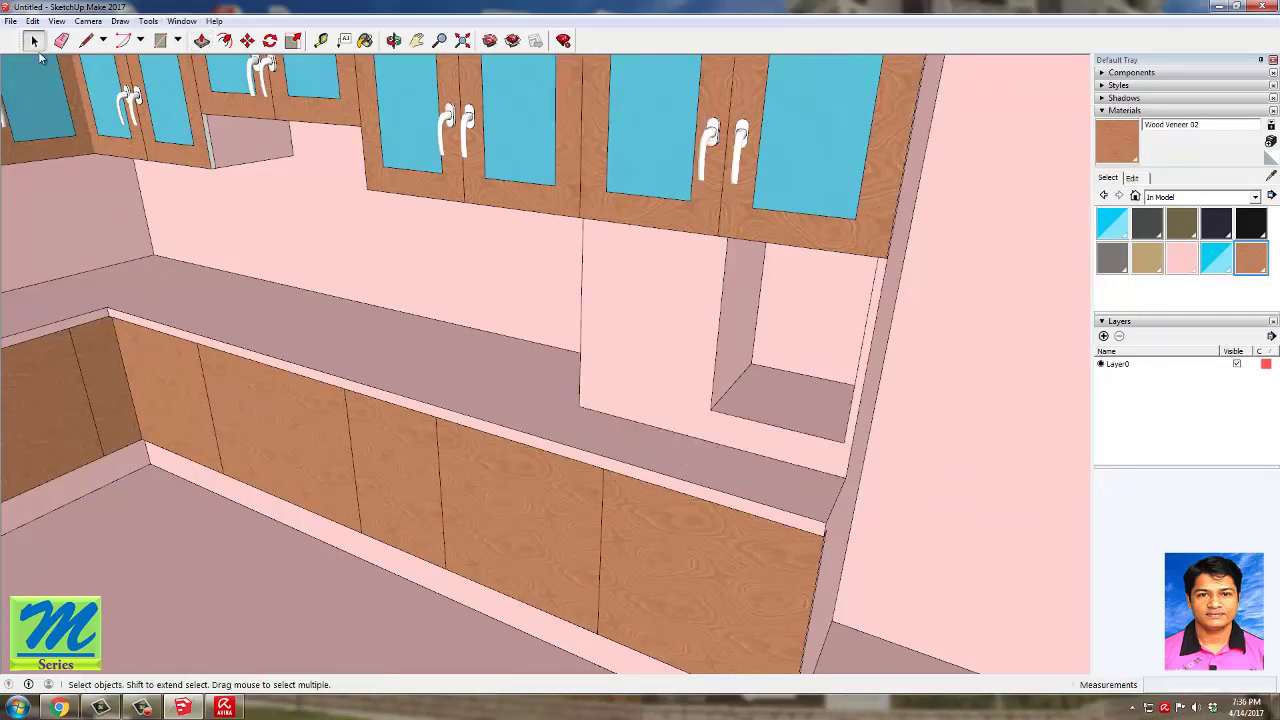
pyautogui.click(33, 22)
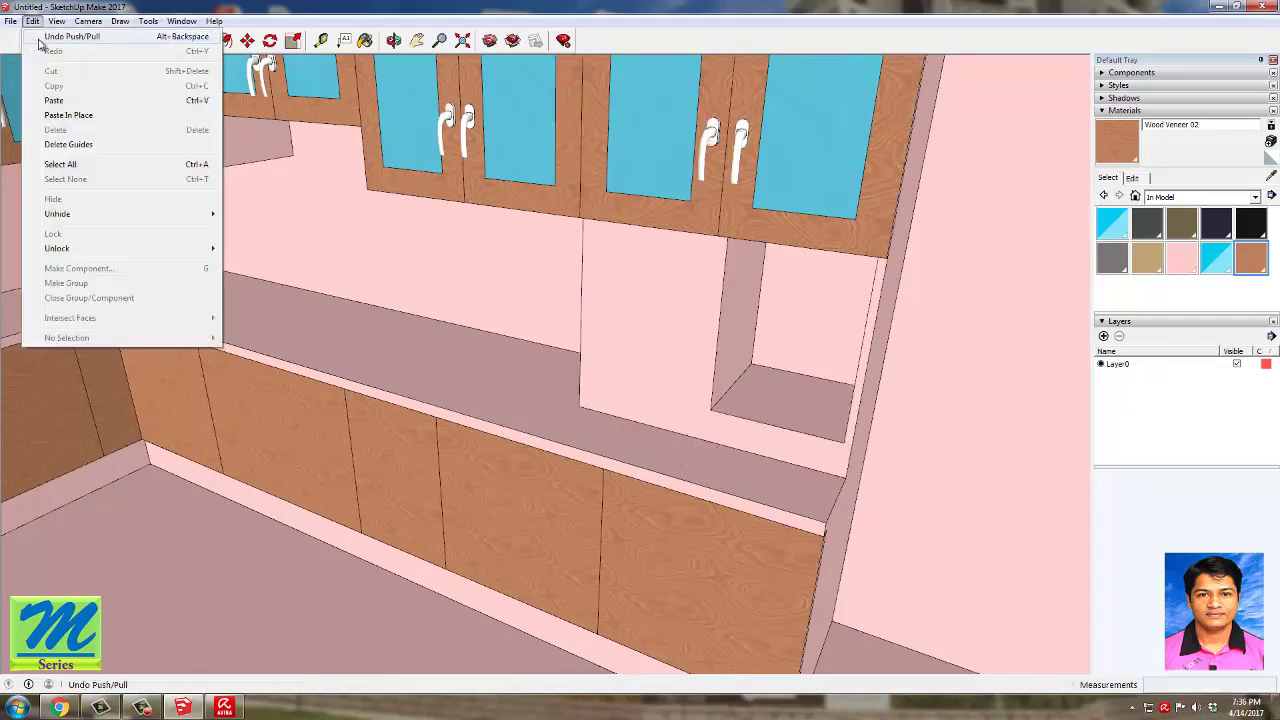
pyautogui.click(40, 38)
# Step: Push the outer side wall of the left niche inward about 2 cm and that of the right niche about 1 cm
pyautogui.scroll(4, 641, 305)
pyautogui.click(598, 320)
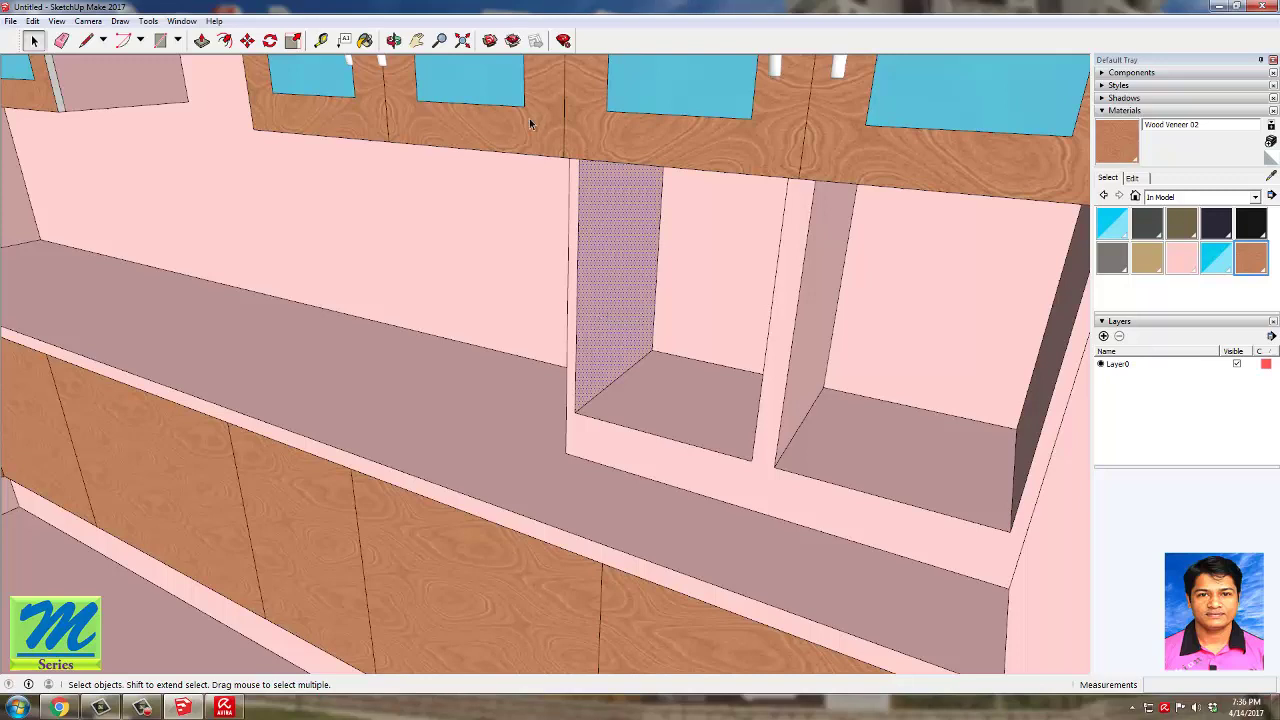
pyautogui.click(201, 40)
pyautogui.moveTo(608, 289)
pyautogui.mouseDown()
pyautogui.moveTo(618, 295)
pyautogui.moveTo(607, 290)
pyautogui.mouseUp()
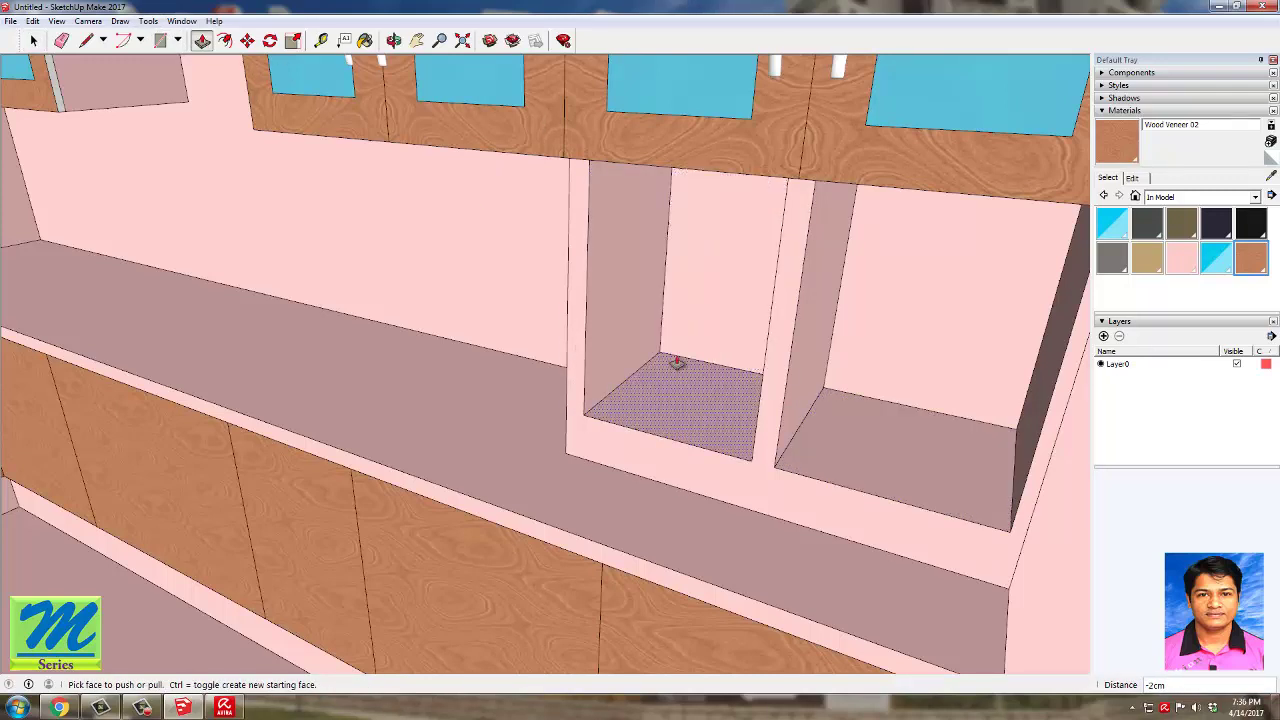
pyautogui.moveTo(1034, 396); pyautogui.dragTo(1020, 392)
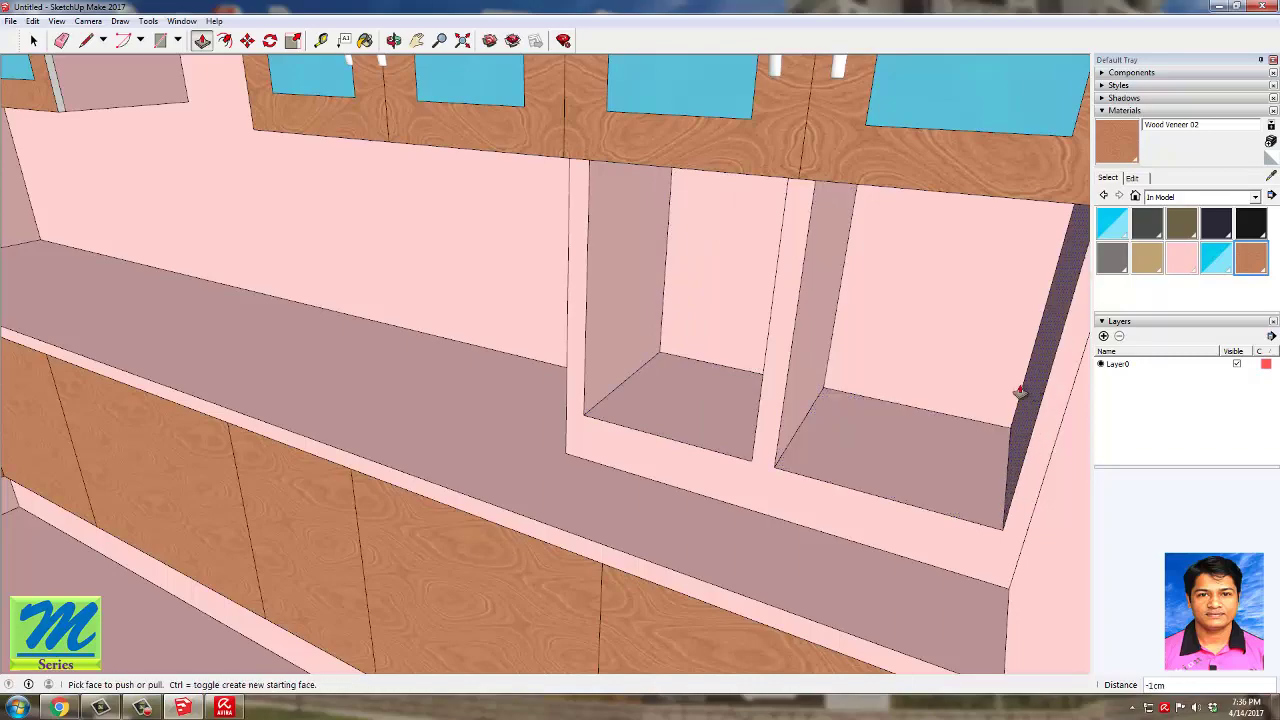
# Step: Examine the whole kitchen from several angles, including the wall cabinets, base units and the peninsula counter
pyautogui.press('space')
pyautogui.scroll(-7, 326, 283)
pyautogui.moveTo(312, 341); pyautogui.dragTo(415, 341, button='middle')
pyautogui.scroll(-2, 415, 343)
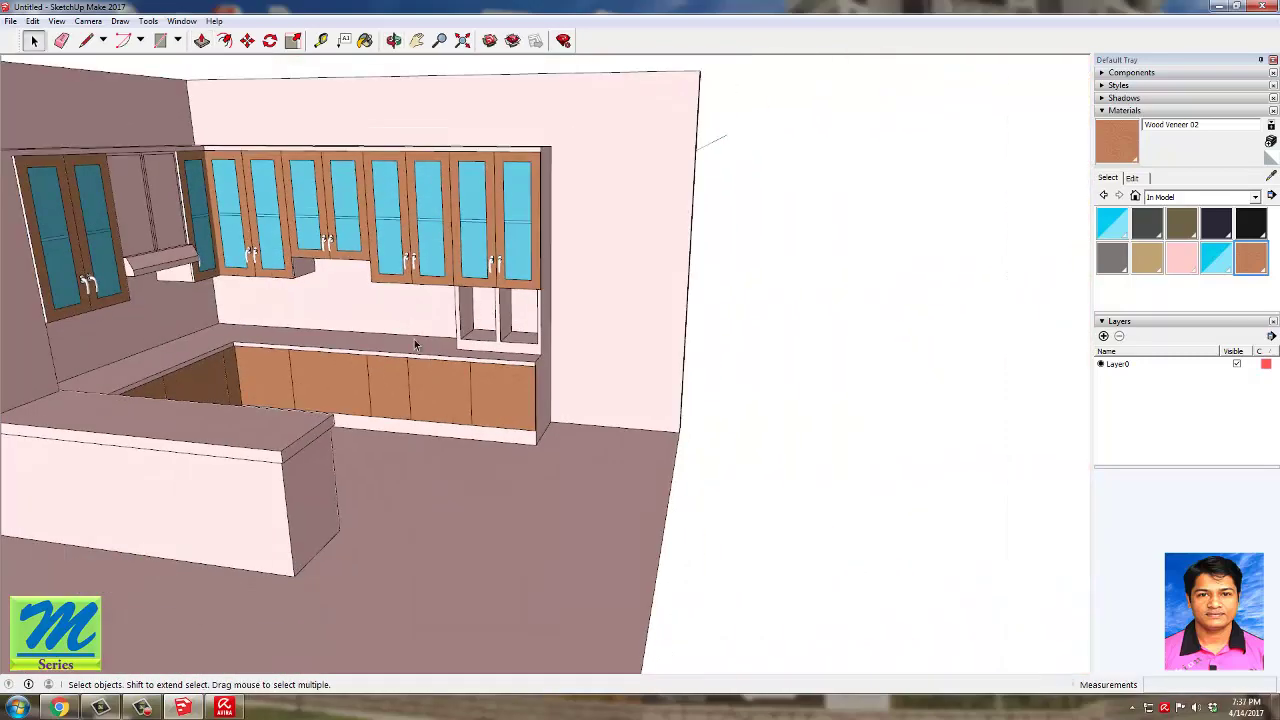
pyautogui.scroll(-5, 415, 344)
pyautogui.moveTo(447, 404); pyautogui.dragTo(134, 374, button='middle')
pyautogui.scroll(5, 371, 374)
pyautogui.moveTo(371, 374); pyautogui.dragTo(277, 266, button='middle')
pyautogui.scroll(4, 277, 266)
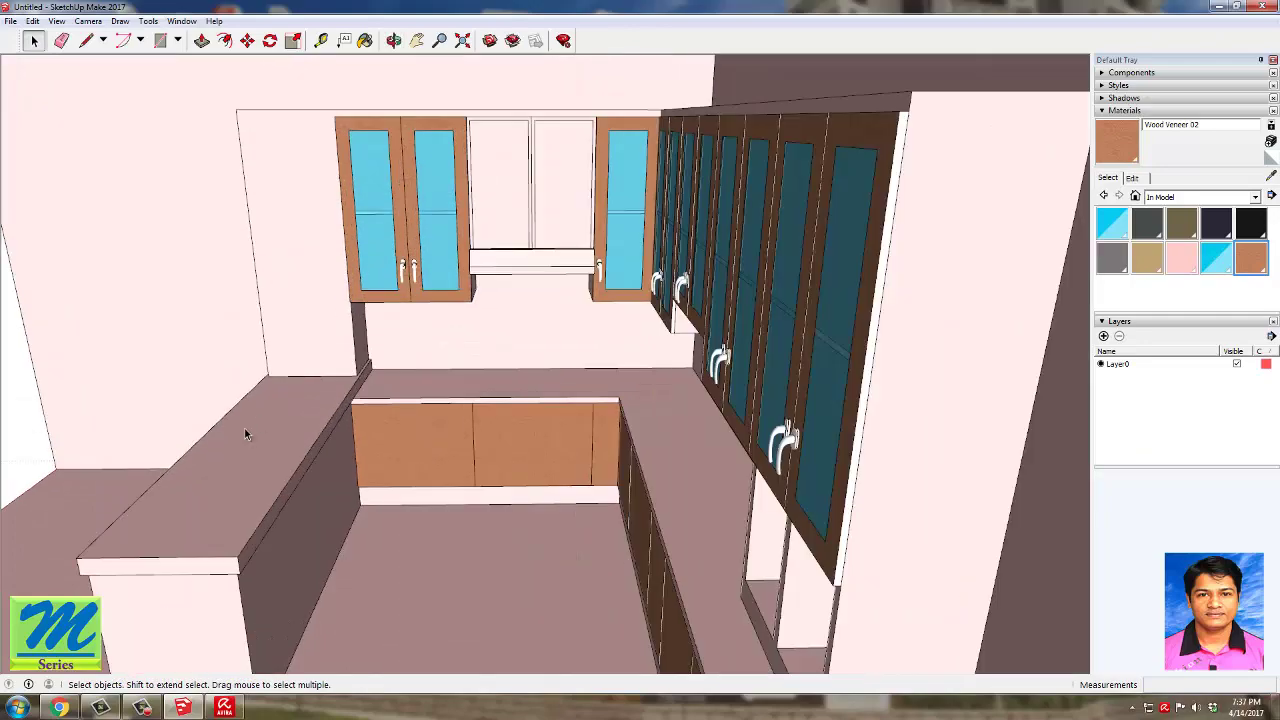
pyautogui.moveTo(225, 494)
pyautogui.mouseDown(button='middle')
pyautogui.moveTo(417, 445)
pyautogui.moveTo(449, 336)
pyautogui.mouseUp(button='middle')
pyautogui.scroll(-6, 449, 334)
pyautogui.moveTo(372, 408)
pyautogui.mouseDown(button='middle')
pyautogui.moveTo(503, 443)
pyautogui.moveTo(286, 429)
pyautogui.mouseUp(button='middle')
pyautogui.scroll(2, 439, 469)
pyautogui.scroll(3, 440, 473)
pyautogui.scroll(3, 480, 397)
pyautogui.moveTo(480, 397); pyautogui.dragTo(223, 428, button='middle')
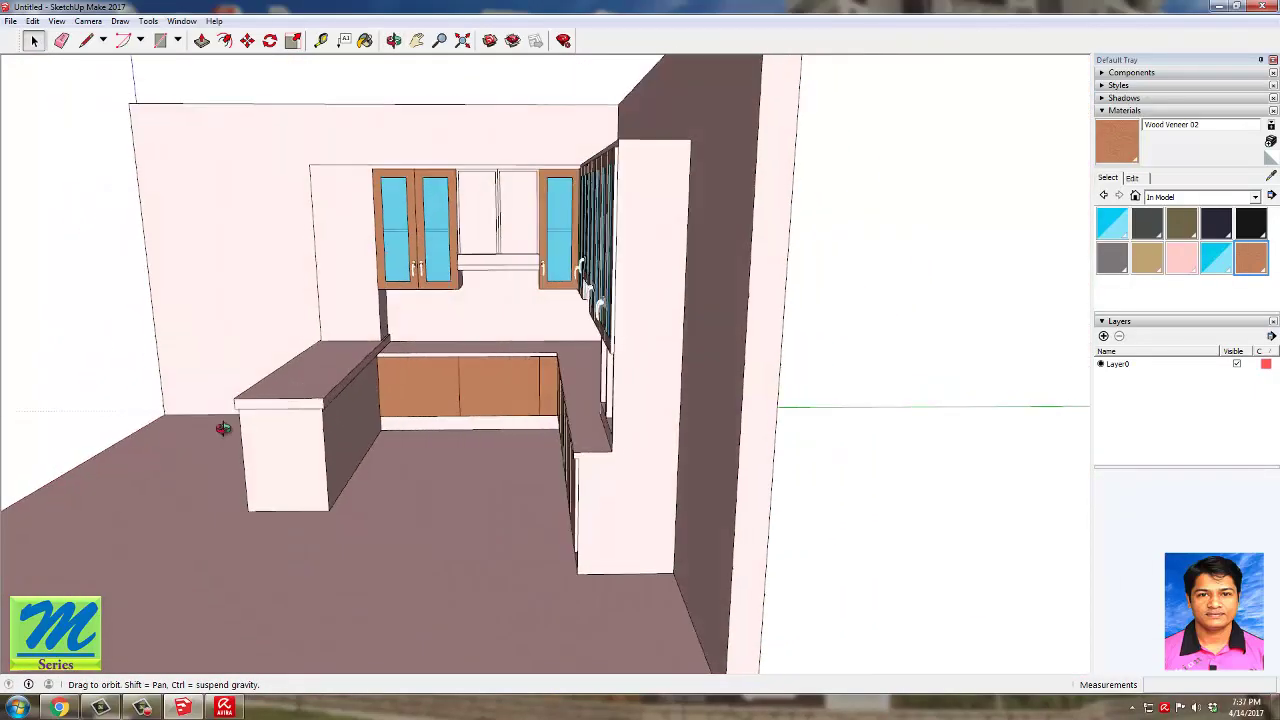
# Step: Draw a rectangle about 173 × 63 cm on the peninsula's kitchen-facing side and divide it vertically into three panels
pyautogui.scroll(5, 386, 377)
pyautogui.moveTo(386, 377); pyautogui.dragTo(250, 390, button='middle')
pyautogui.scroll(-5, 317, 419)
pyautogui.moveTo(317, 419)
pyautogui.mouseDown(button='middle')
pyautogui.moveTo(301, 381)
pyautogui.moveTo(294, 414)
pyautogui.mouseUp(button='middle')
pyautogui.scroll(3, 294, 414)
pyautogui.press('r')
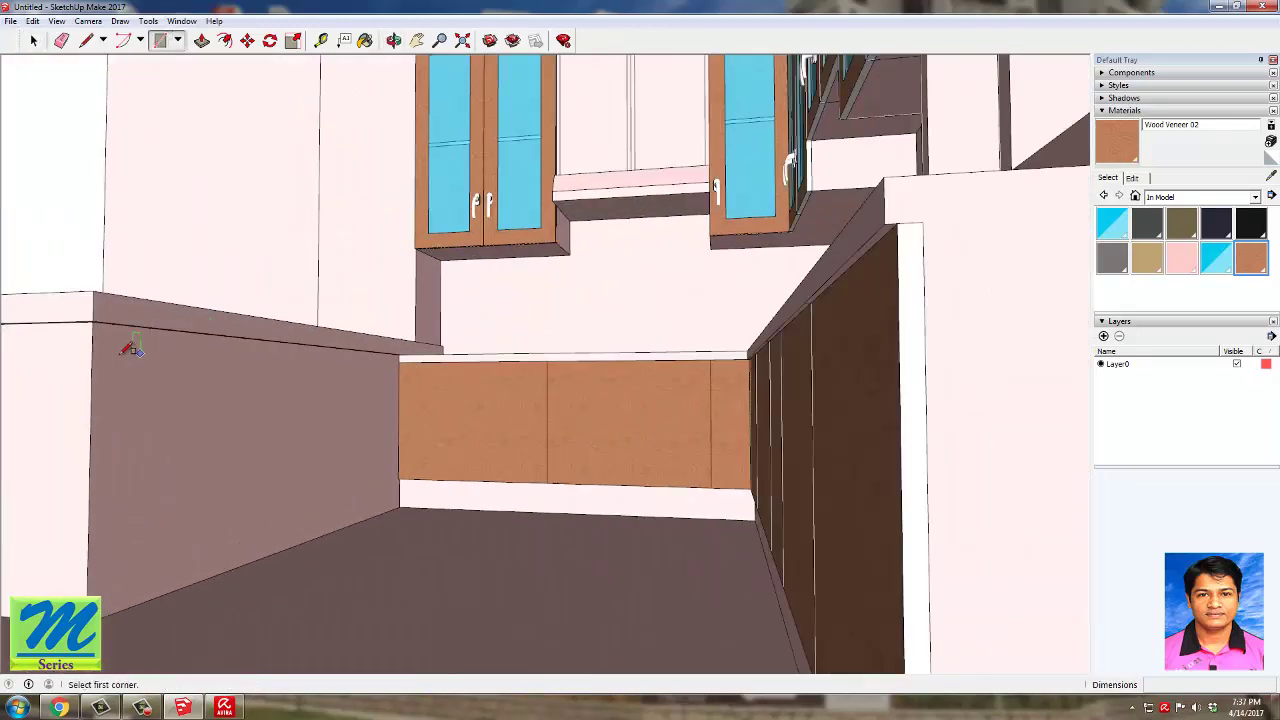
pyautogui.click(116, 350)
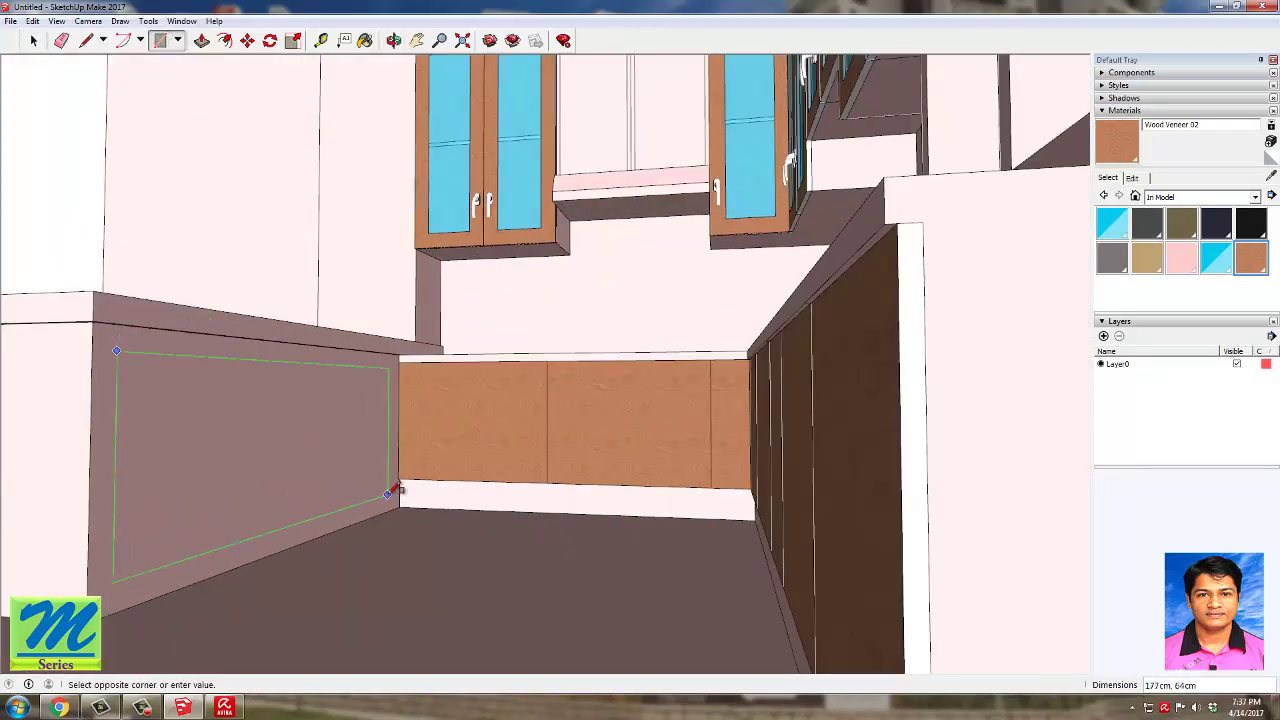
pyautogui.click(385, 492)
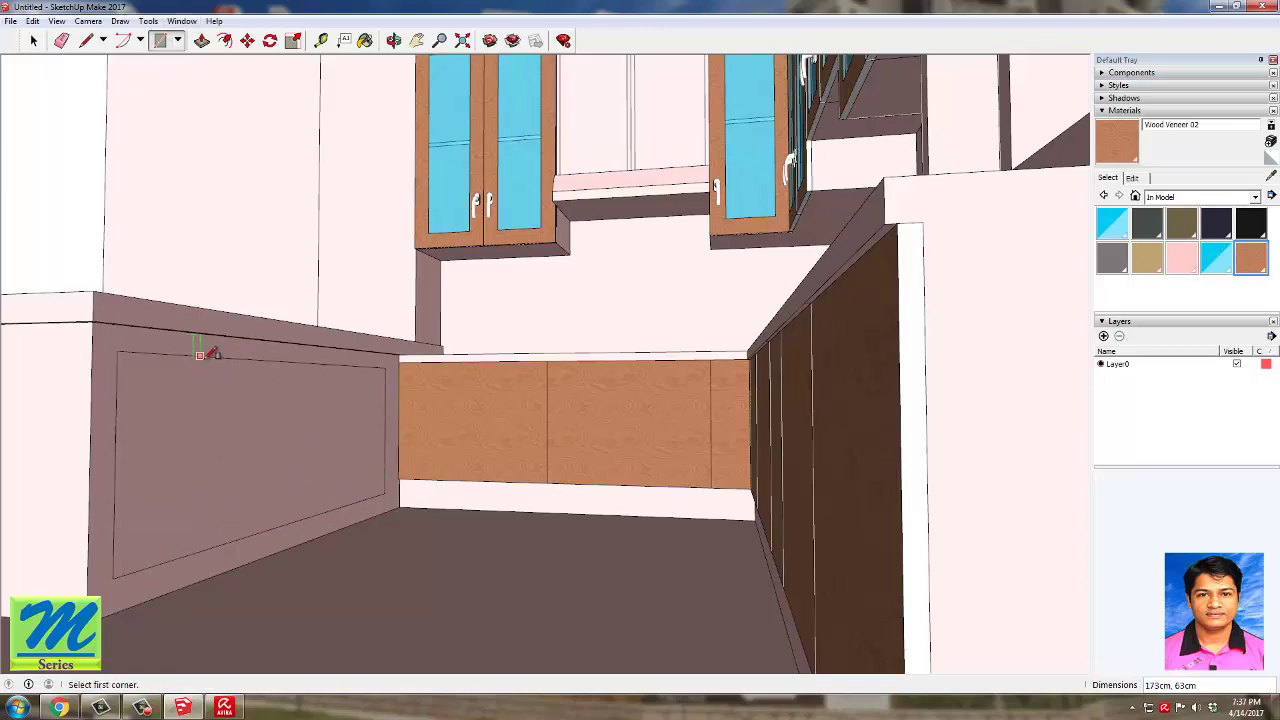
pyautogui.click(335, 510)
pyautogui.moveTo(352, 486); pyautogui.dragTo(310, 441, button='middle')
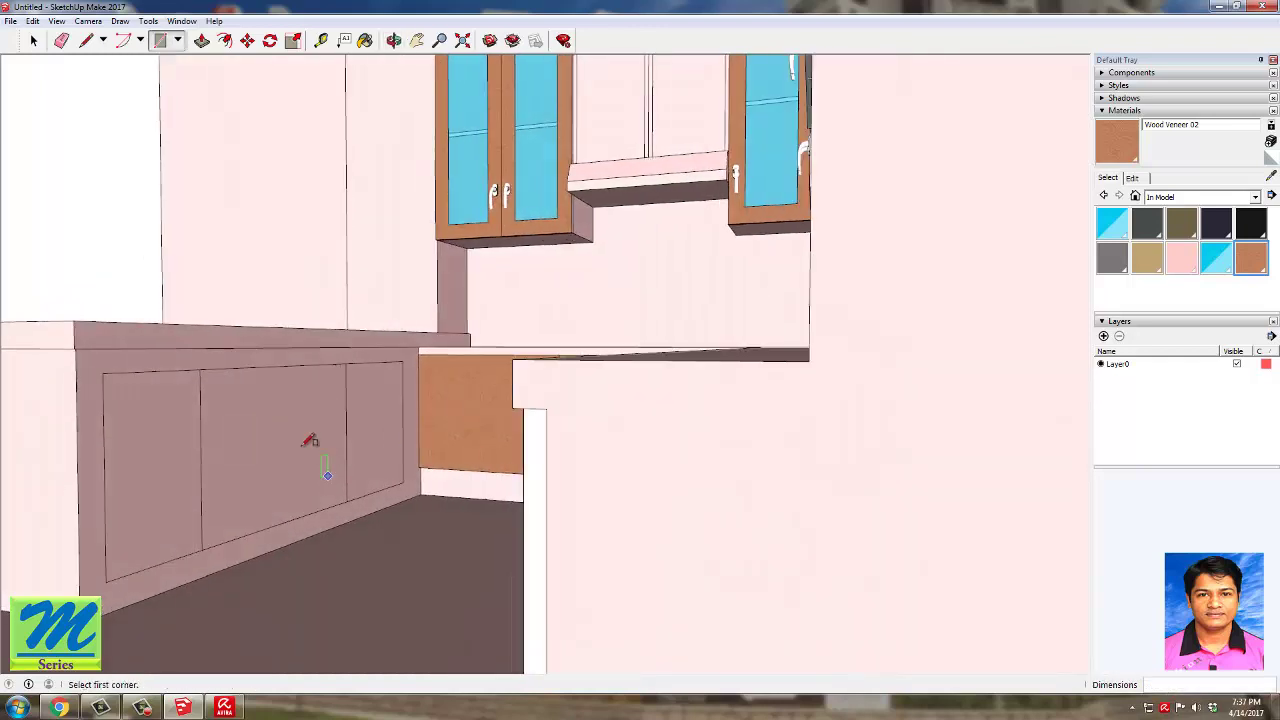
# Step: Offset the outlines of all three peninsula panels inward by 2 cm
pyautogui.click(226, 41)
pyautogui.click(172, 401)
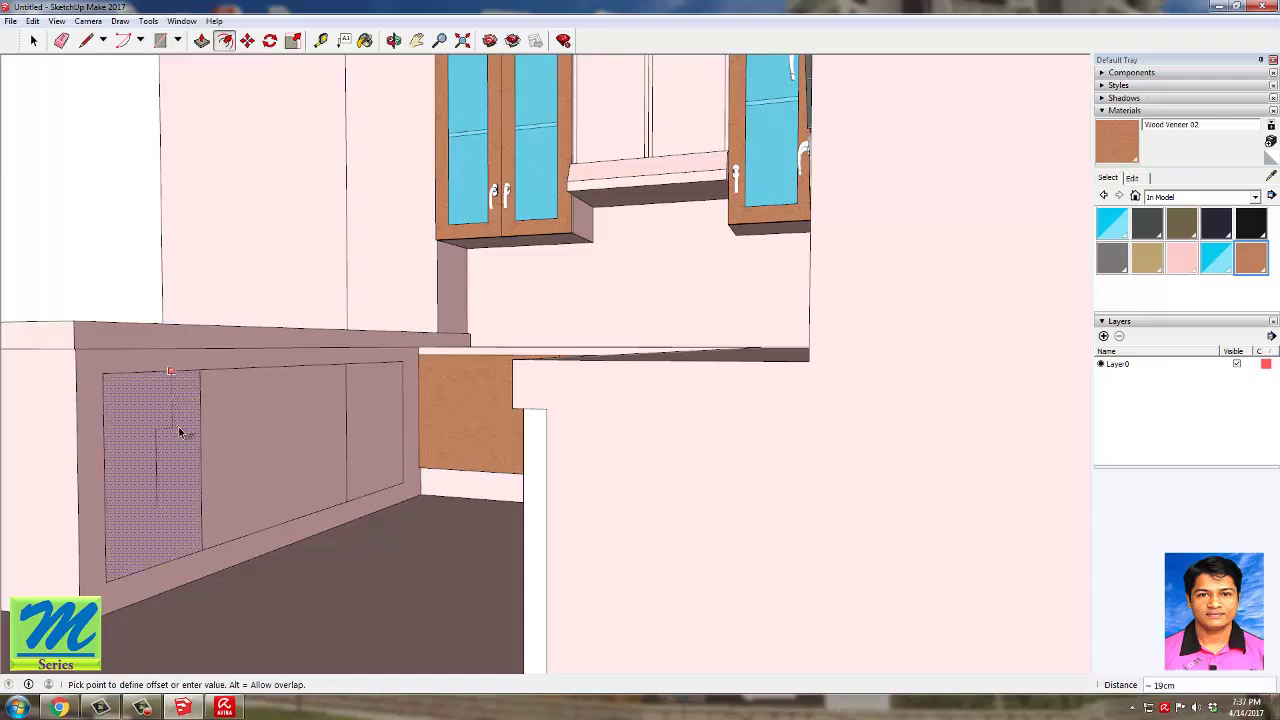
pyautogui.click(172, 401)
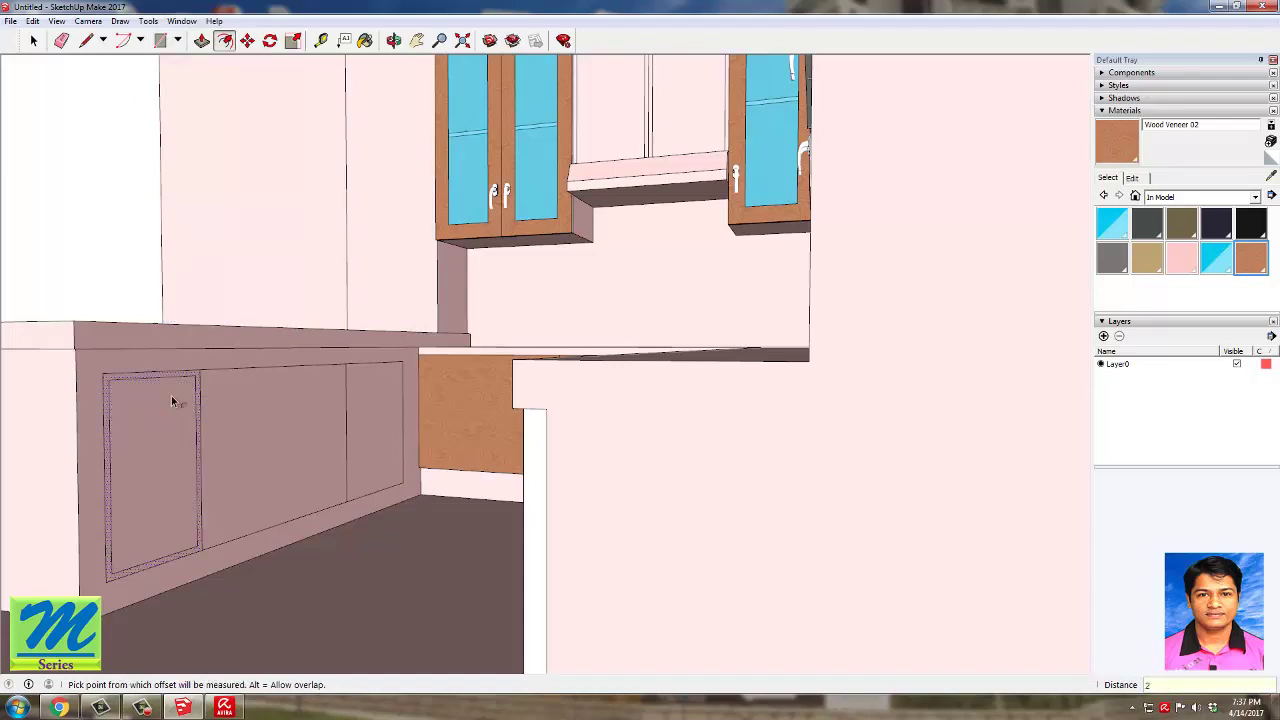
pyautogui.doubleClick(247, 415)
pyautogui.doubleClick(381, 417)
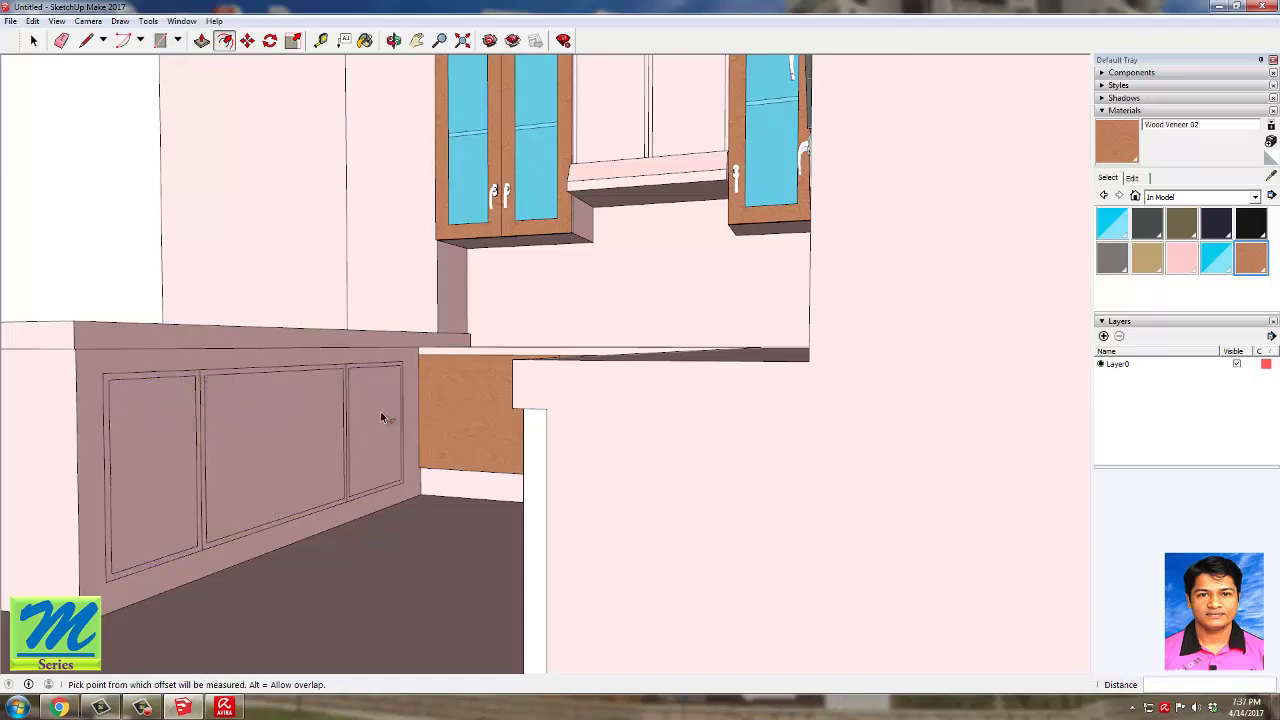
# Step: Try to push or pull the inner face of the panel nearest the peninsula's free end, undoing each attempt
pyautogui.click(201, 40)
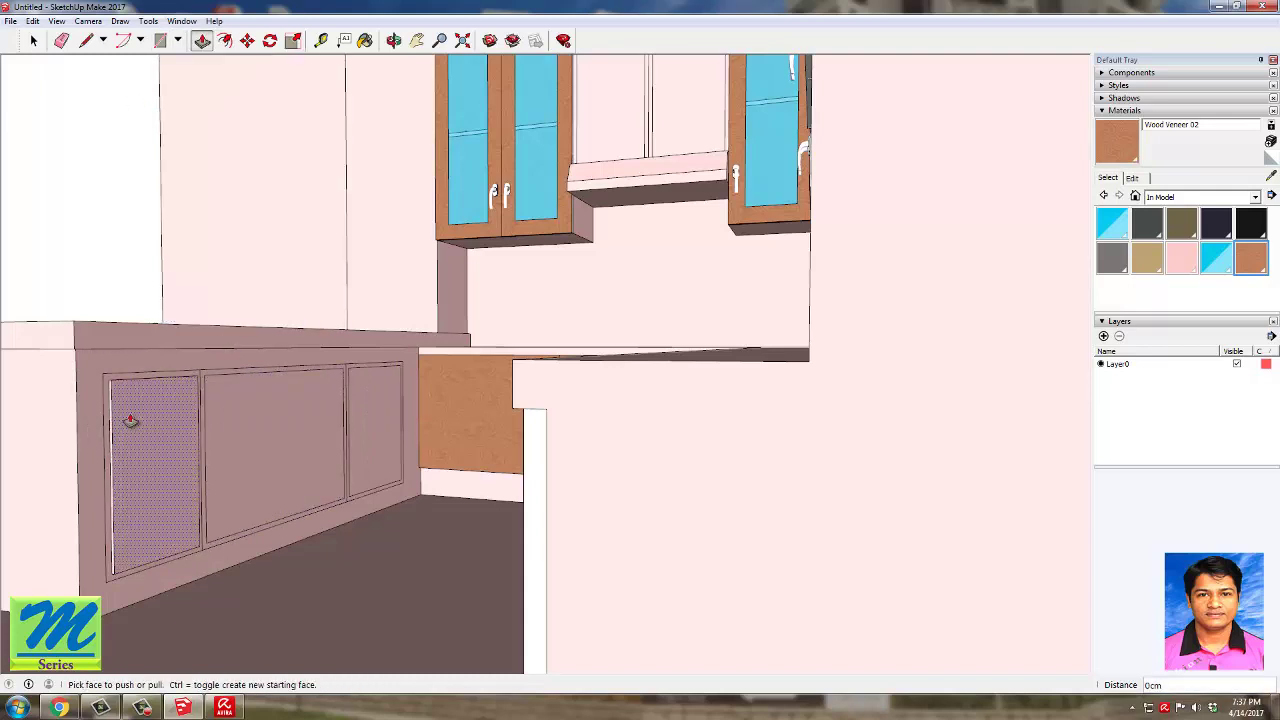
pyautogui.click(147, 451)
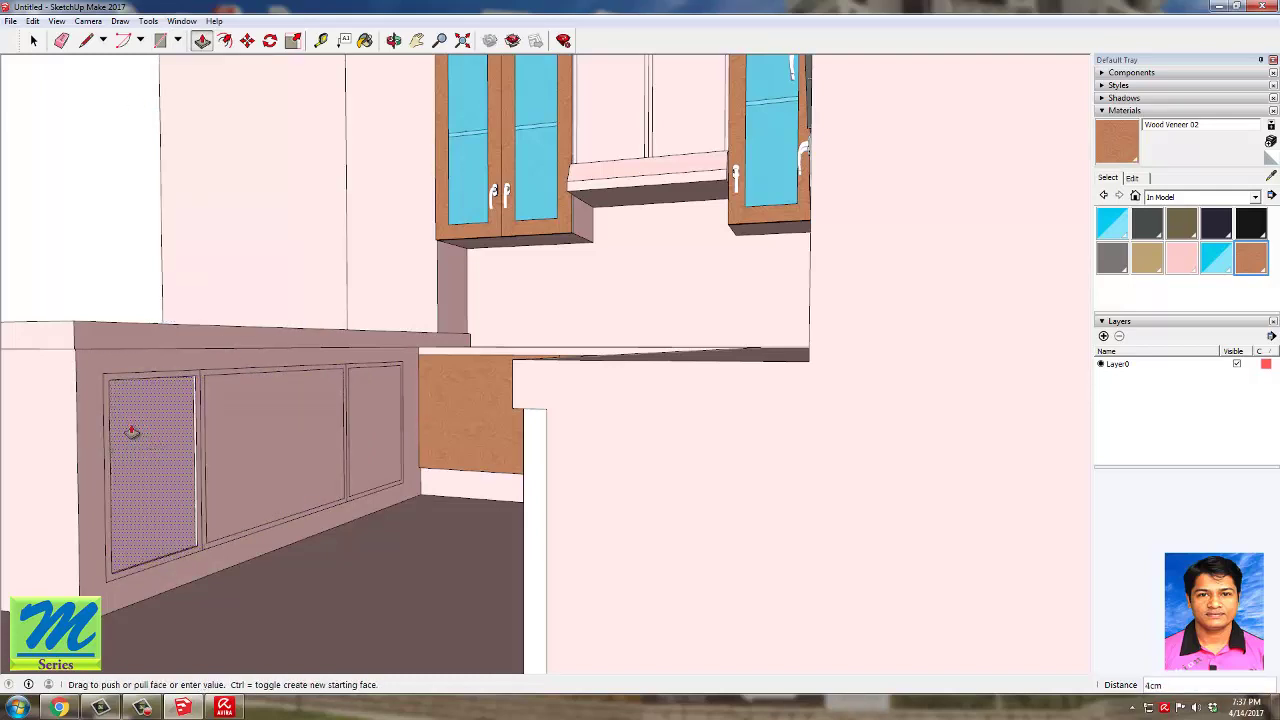
pyautogui.click(121, 432)
pyautogui.press('space')
pyautogui.click(33, 21)
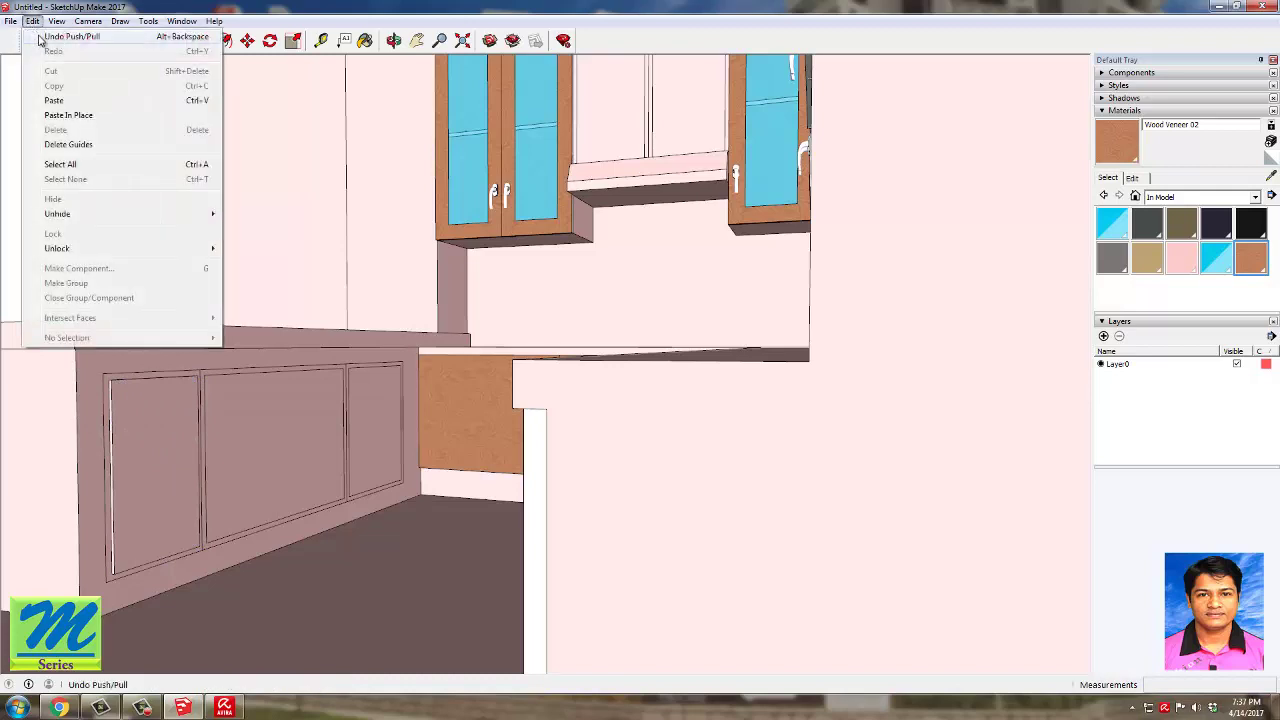
pyautogui.click(50, 42)
pyautogui.click(201, 40)
pyautogui.click(197, 488)
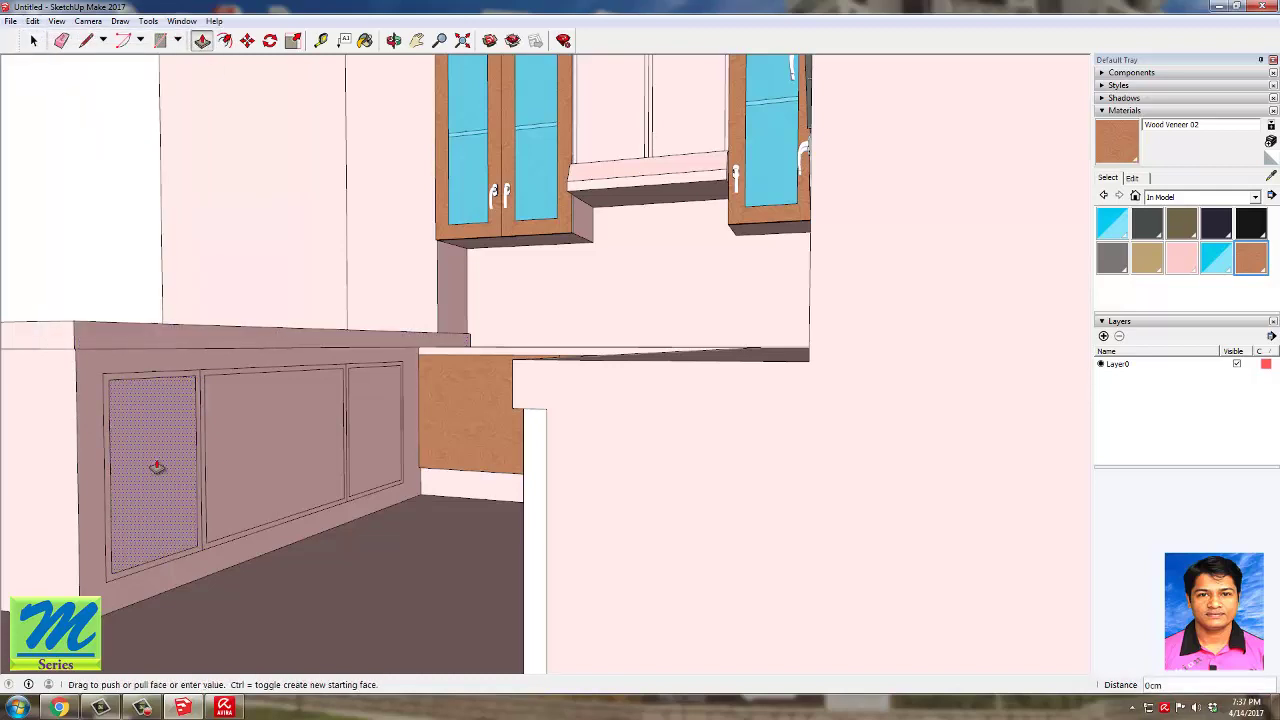
pyautogui.click(126, 451)
pyautogui.click(33, 21)
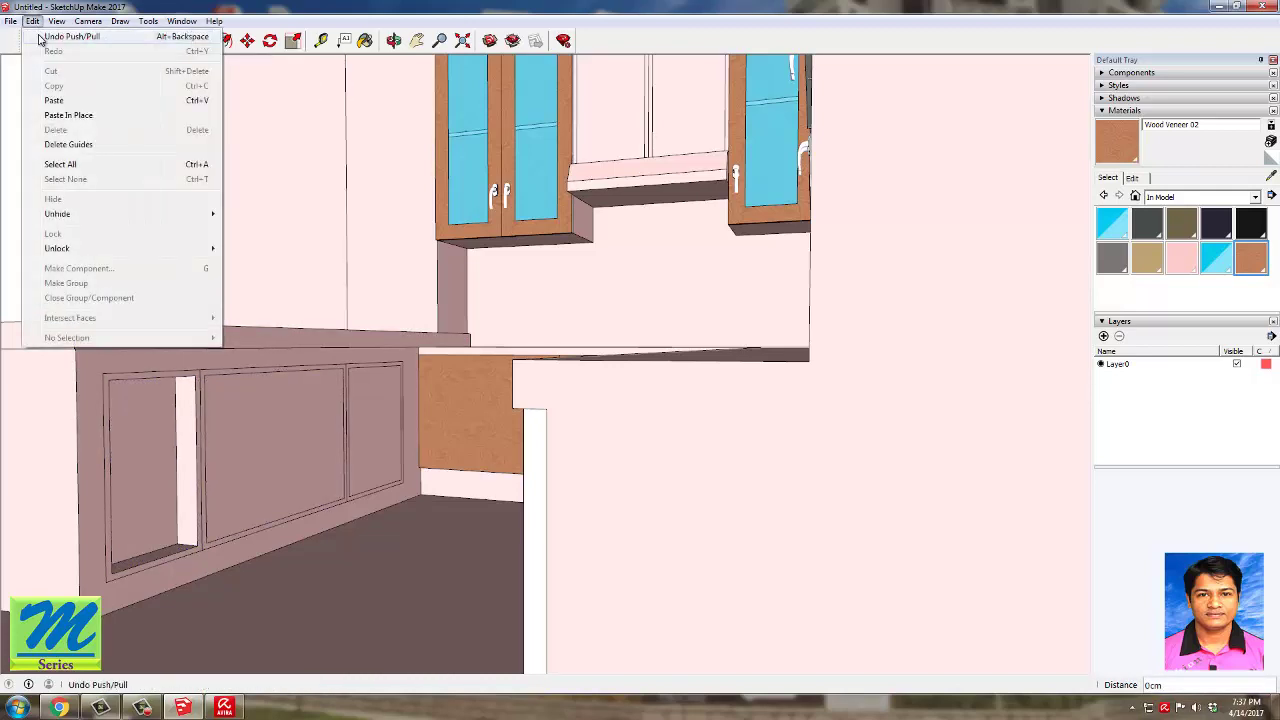
pyautogui.click(50, 34)
pyautogui.click(201, 40)
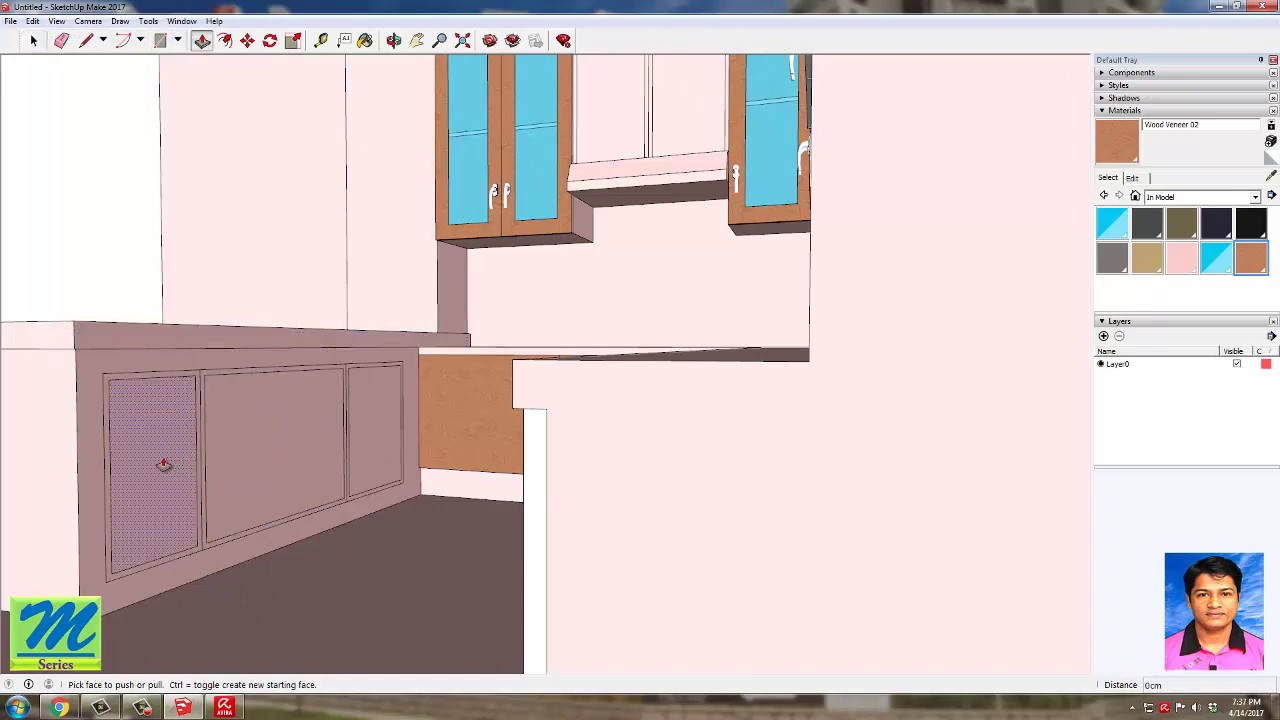
pyautogui.press('space')
# Step: Place a lengthwise guide along the peninsula countertop, 32 cm in from its outer long edge
pyautogui.moveTo(164, 464); pyautogui.dragTo(635, 341, button='middle')
pyautogui.press('Delete')
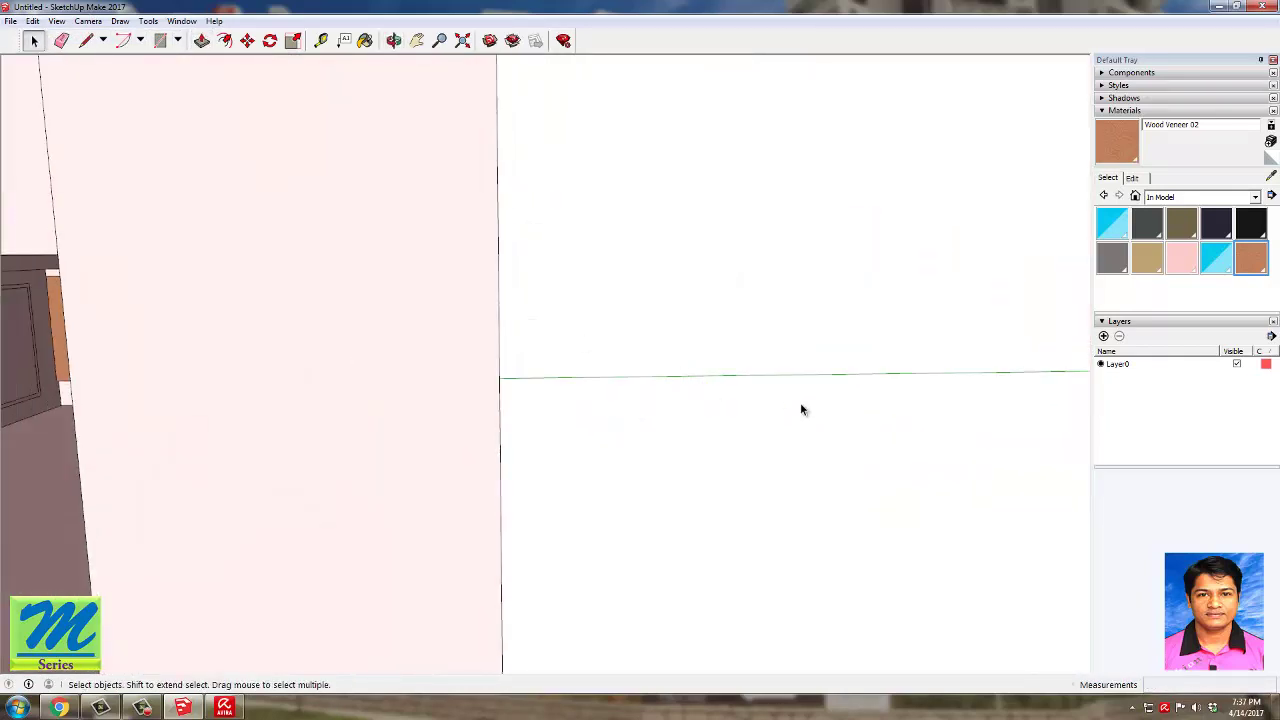
pyautogui.moveTo(800, 410); pyautogui.dragTo(433, 440, button='middle')
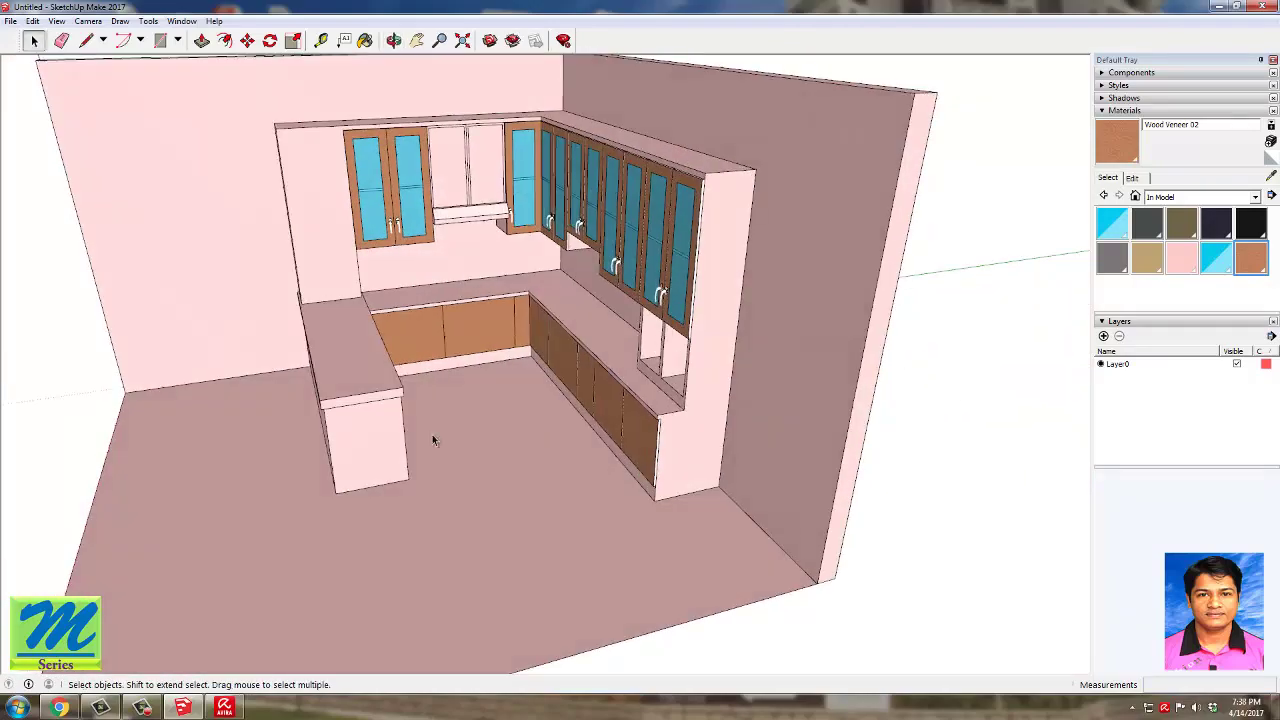
pyautogui.scroll(3, 433, 440)
pyautogui.moveTo(557, 357); pyautogui.dragTo(715, 305, button='middle')
pyautogui.scroll(-4, 503, 354)
pyautogui.scroll(5, 503, 354)
pyautogui.moveTo(503, 354); pyautogui.dragTo(330, 385, button='middle')
pyautogui.scroll(3, 547, 530)
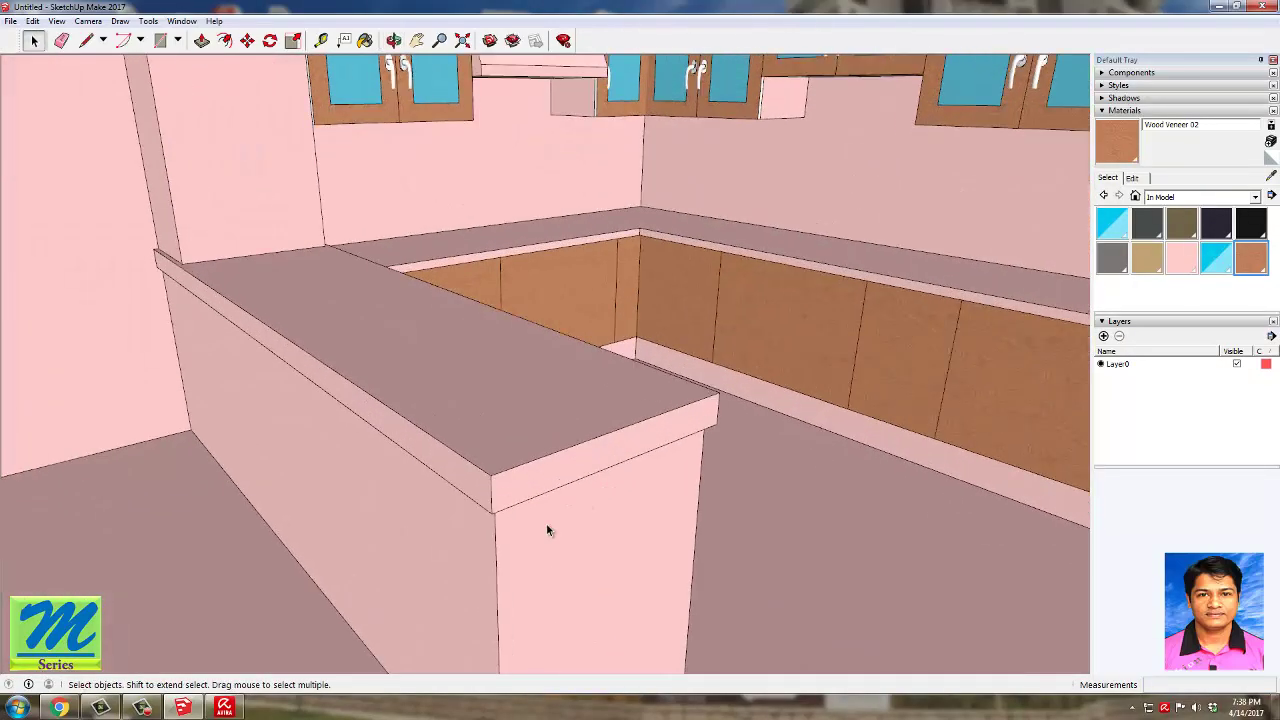
pyautogui.click(320, 40)
pyautogui.scroll(3, 480, 385)
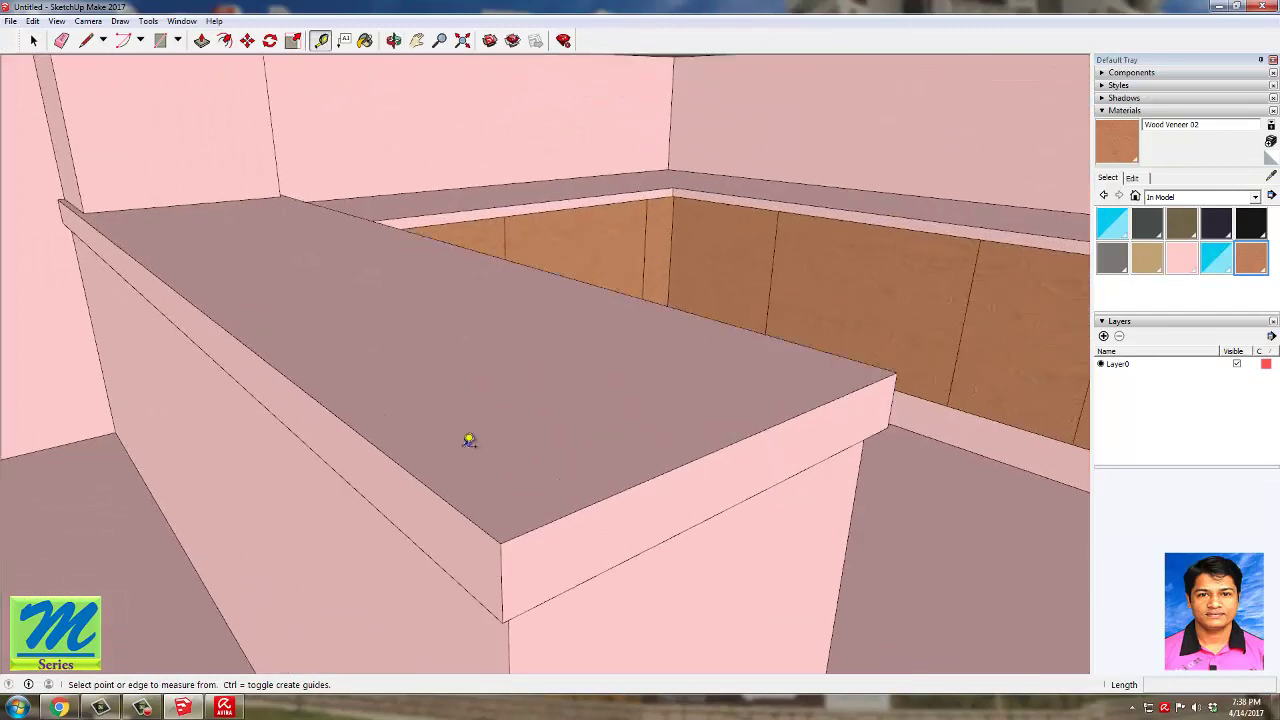
pyautogui.click(445, 499)
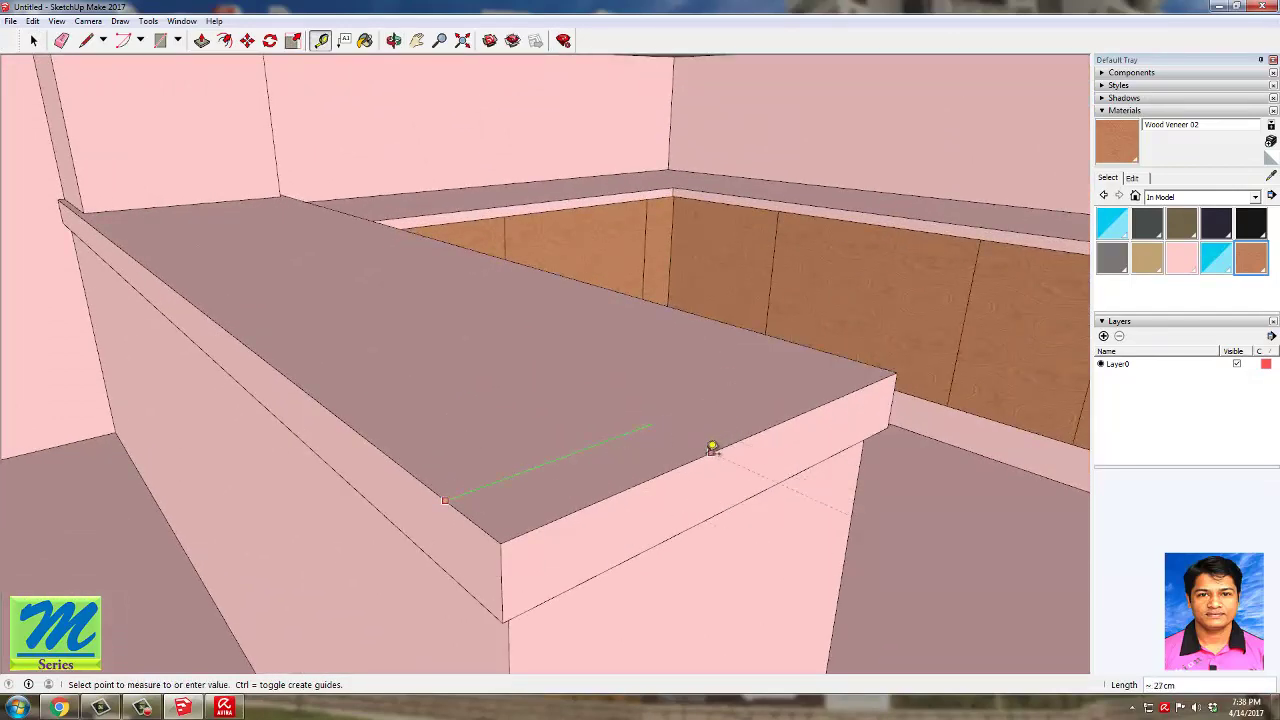
pyautogui.click(757, 431)
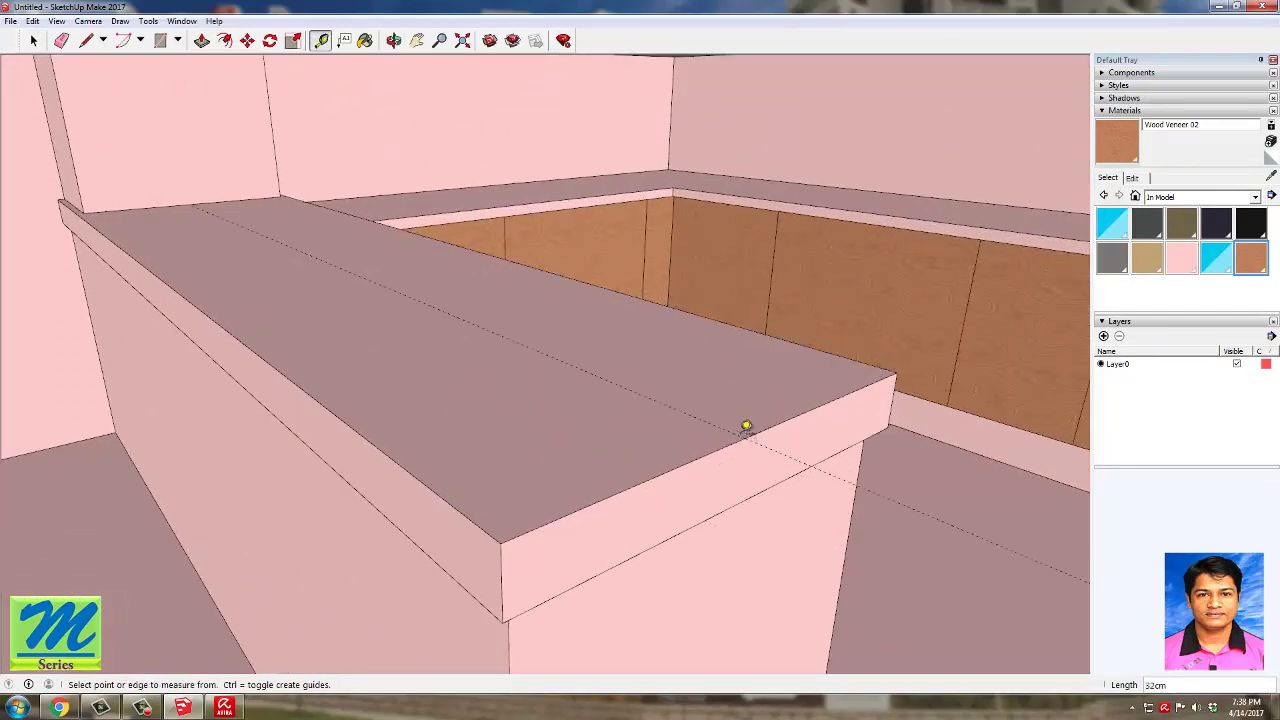
# Step: Add a guide across the countertop 20 cm from its free end and another 10 cm from that guide toward the end
pyautogui.moveTo(693, 386); pyautogui.dragTo(588, 435, button='middle')
pyautogui.click(680, 511)
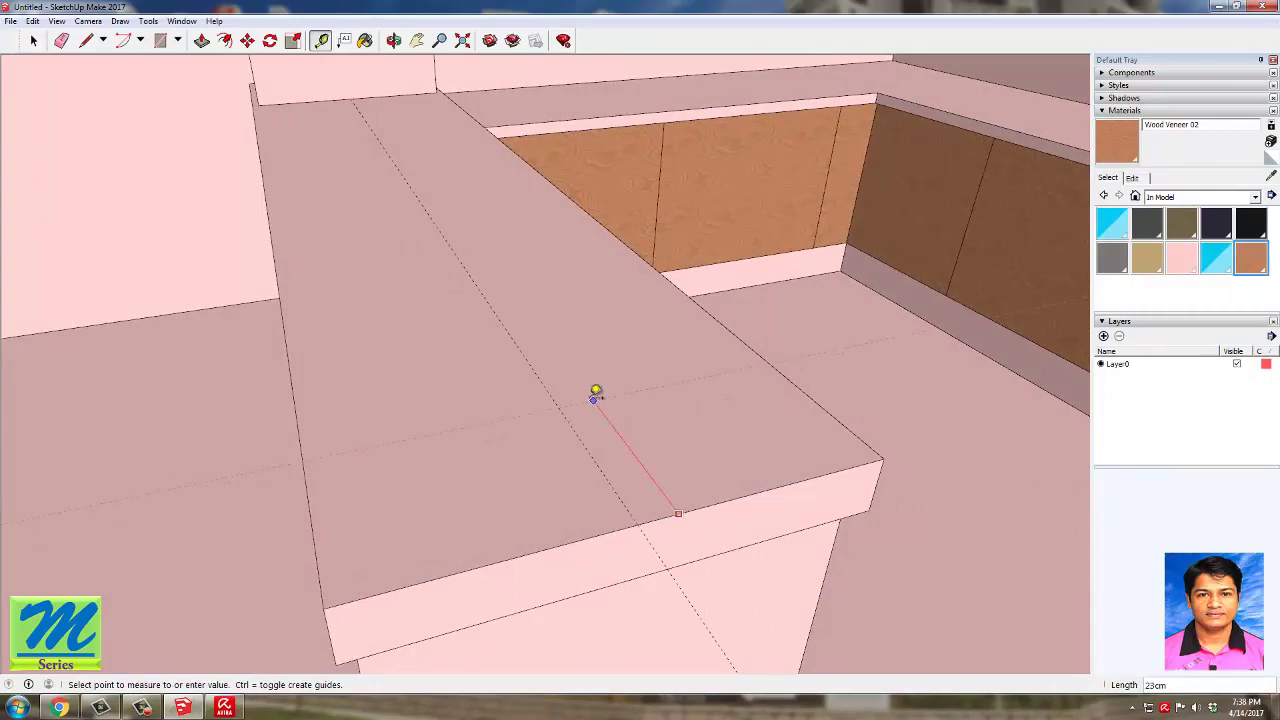
pyautogui.click(587, 385)
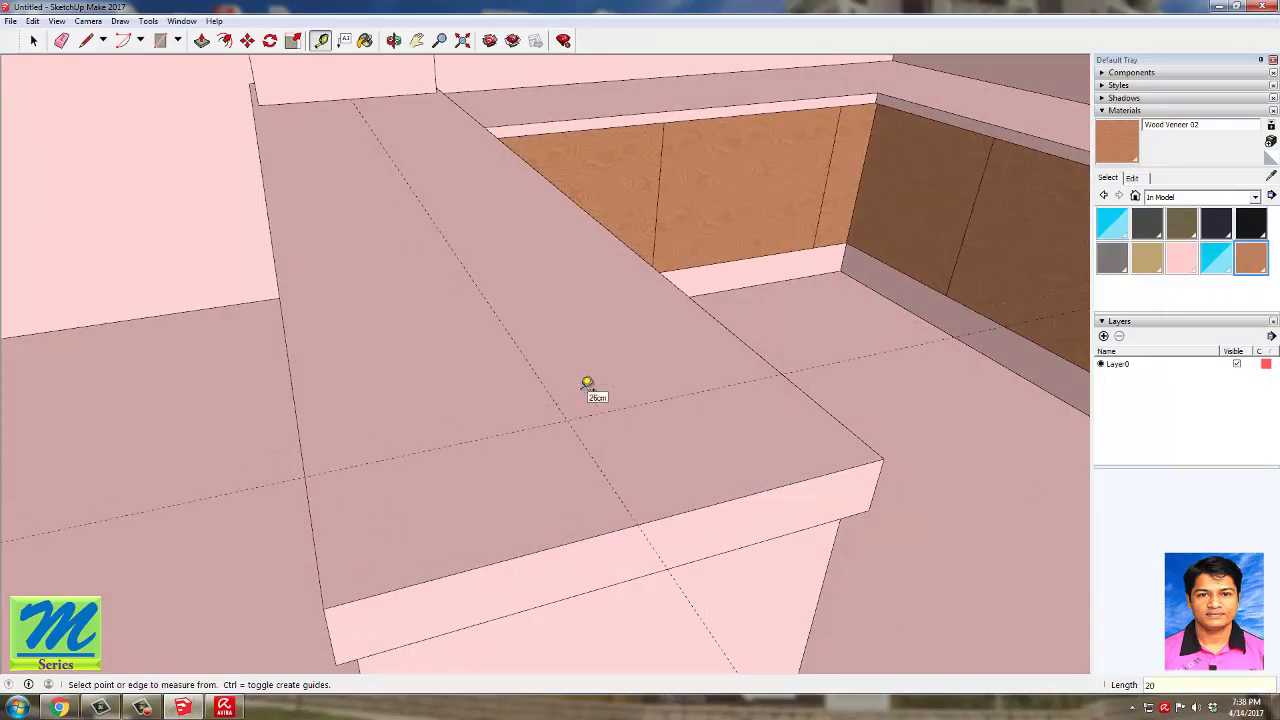
pyautogui.moveTo(601, 388); pyautogui.dragTo(634, 566, button='middle')
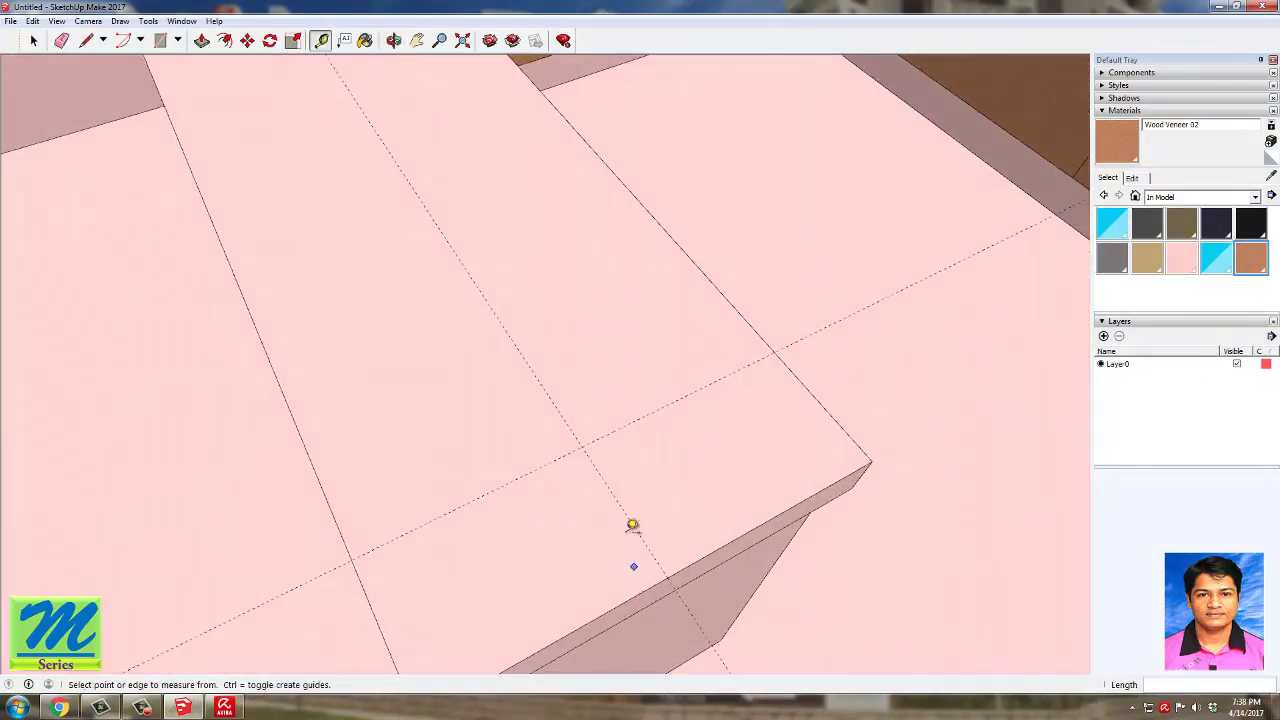
pyautogui.click(596, 438)
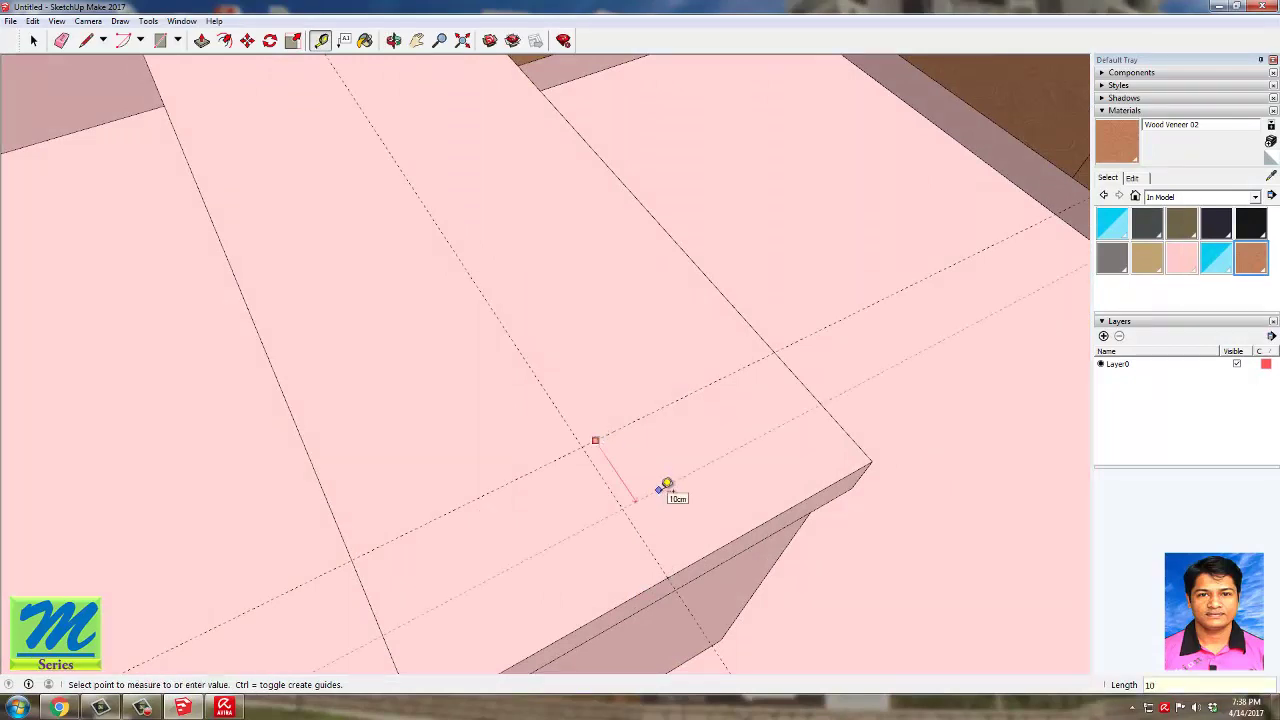
pyautogui.click(664, 488)
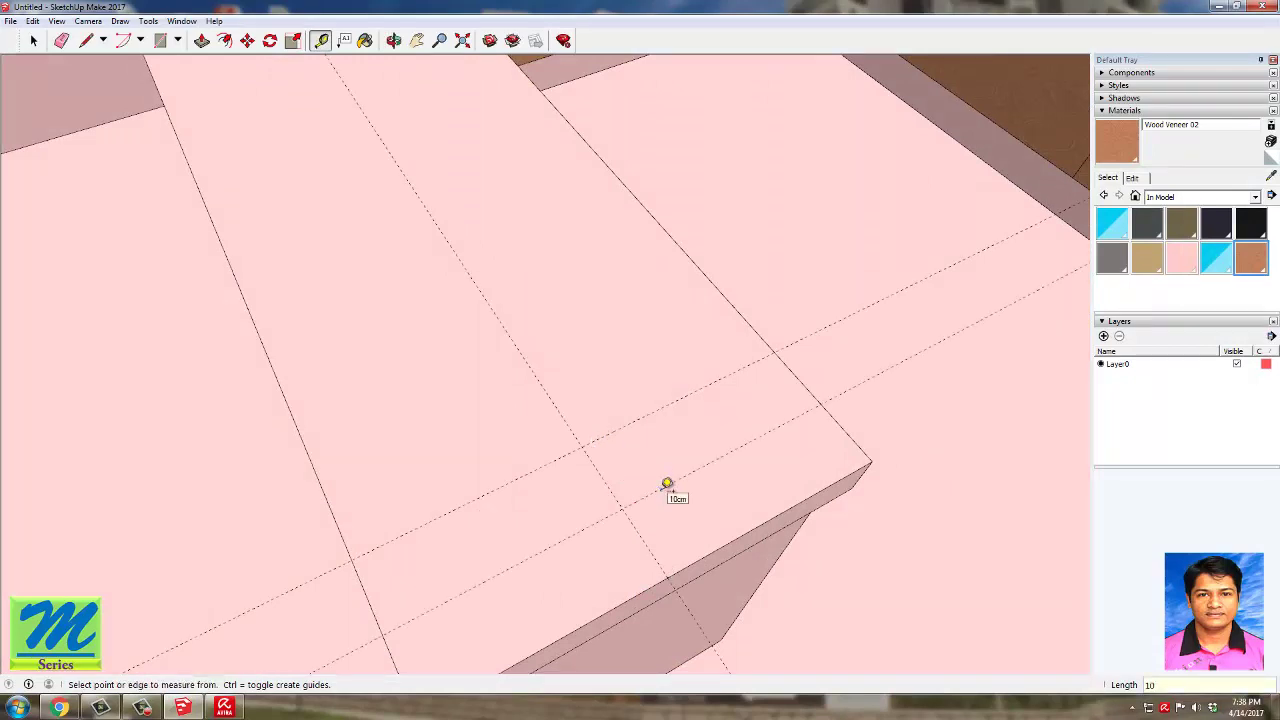
# Step: Draw a circle of 4 cm radius where the lengthwise guide crosses the guide nearest the countertop's end, and remove the guides
pyautogui.click(175, 40)
pyautogui.click(200, 91)
pyautogui.click(622, 508)
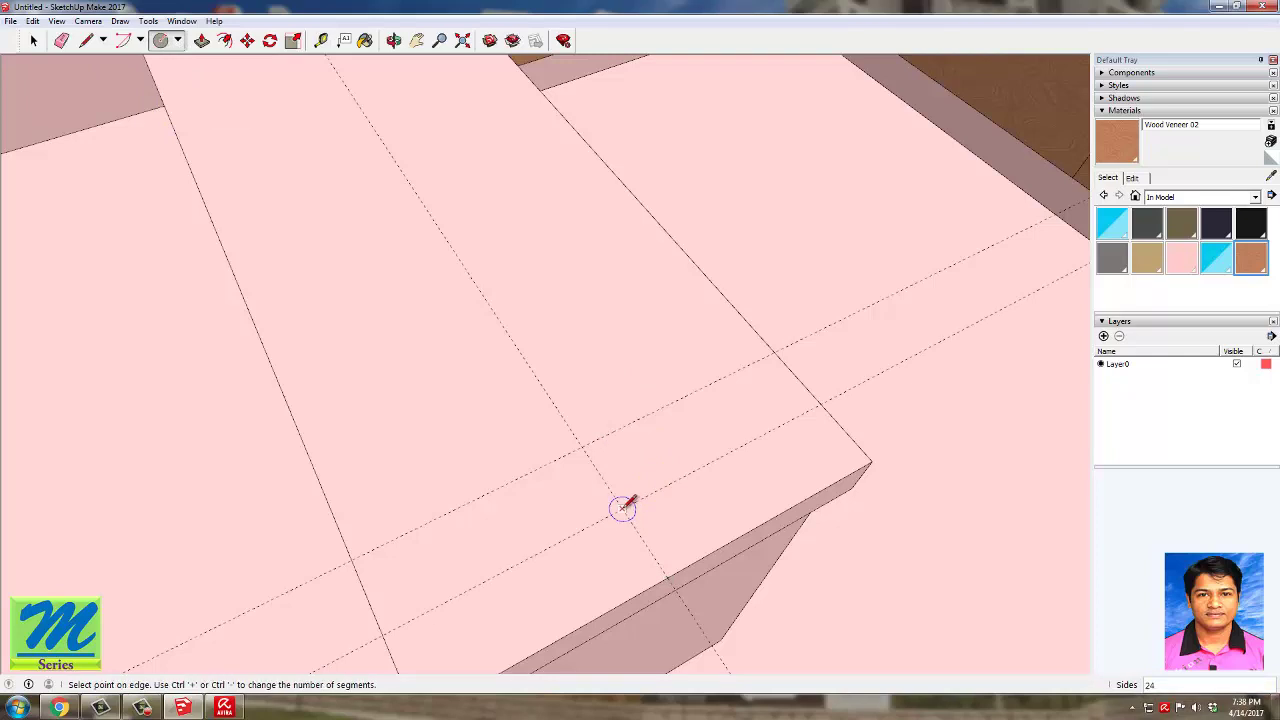
pyautogui.write('4')
pyautogui.press('Return')
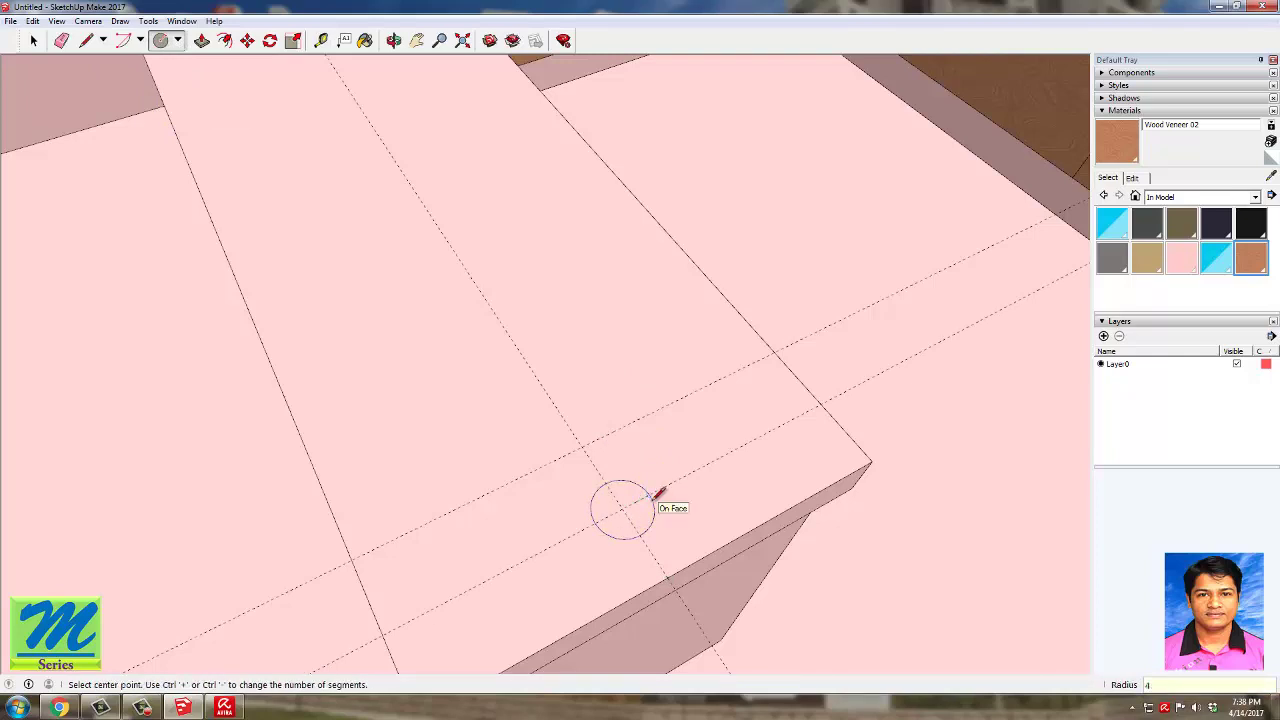
pyautogui.press('space')
pyautogui.click(61, 40)
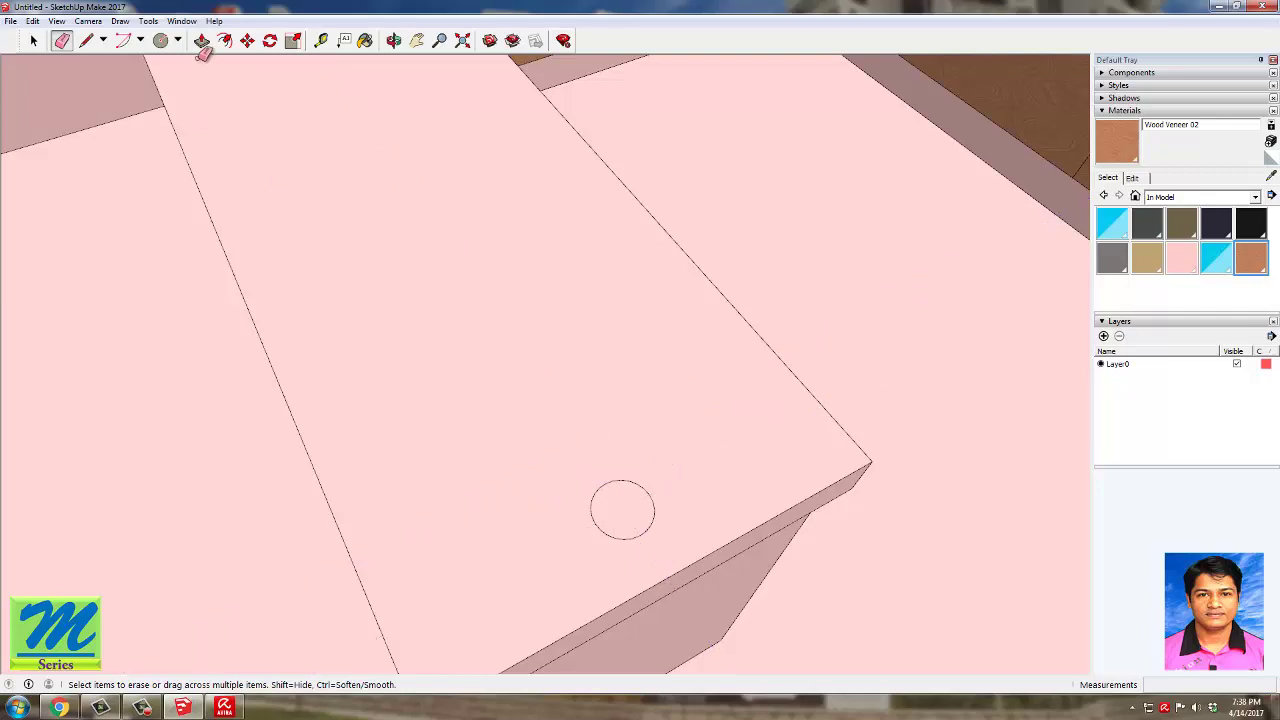
pyautogui.click(163, 42)
pyautogui.scroll(-5, 184, 134)
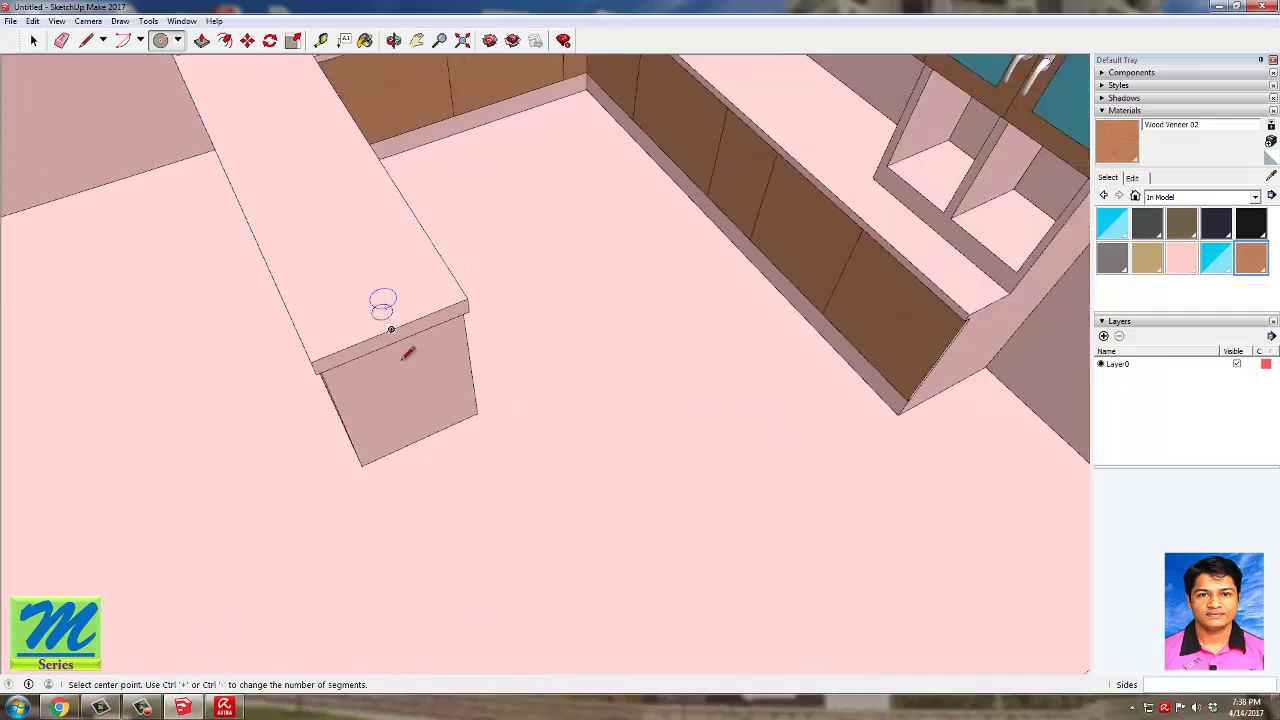
pyautogui.scroll(-3, 402, 358)
pyautogui.moveTo(405, 350); pyautogui.dragTo(430, 165, button='middle')
pyautogui.scroll(-5, 275, 240)
pyautogui.moveTo(206, 165); pyautogui.dragTo(151, 203, button='middle')
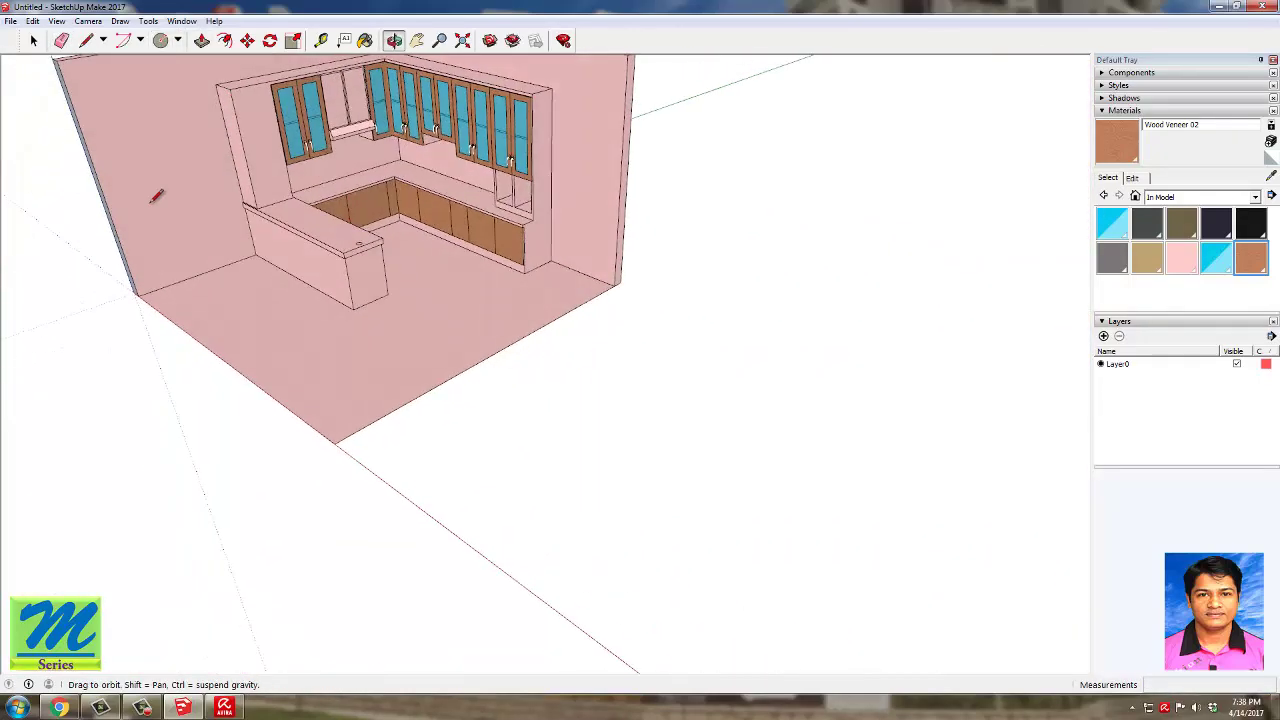
# Step: Place a horizontal guide 120 cm above the countertop on the tall side panel at the peninsula's wall end
pyautogui.scroll(5, 155, 196)
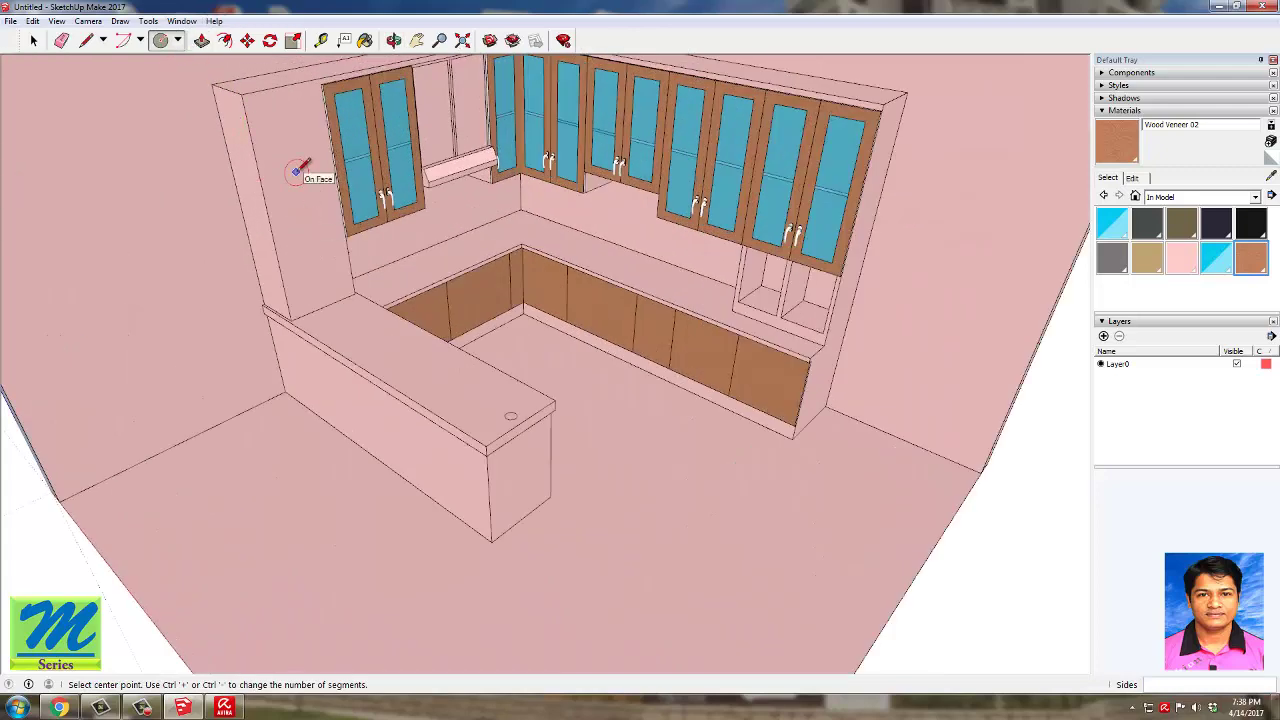
pyautogui.click(320, 40)
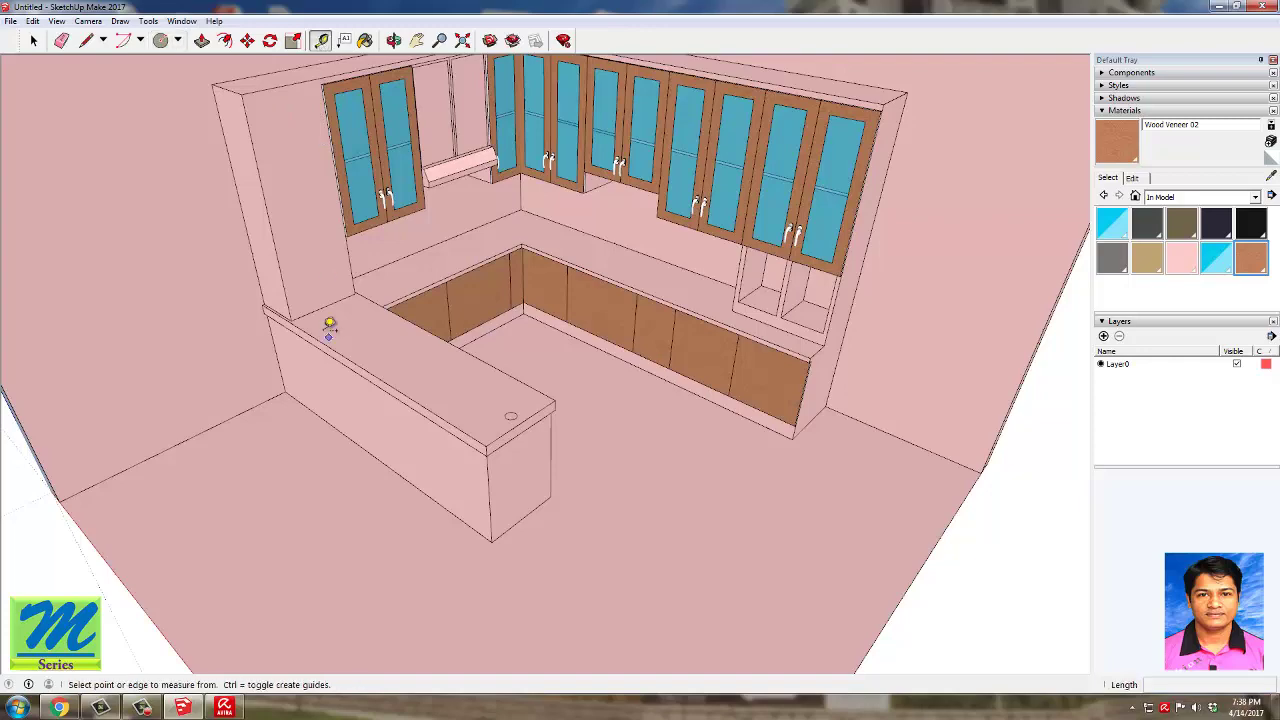
pyautogui.scroll(5, 327, 310)
pyautogui.click(292, 303)
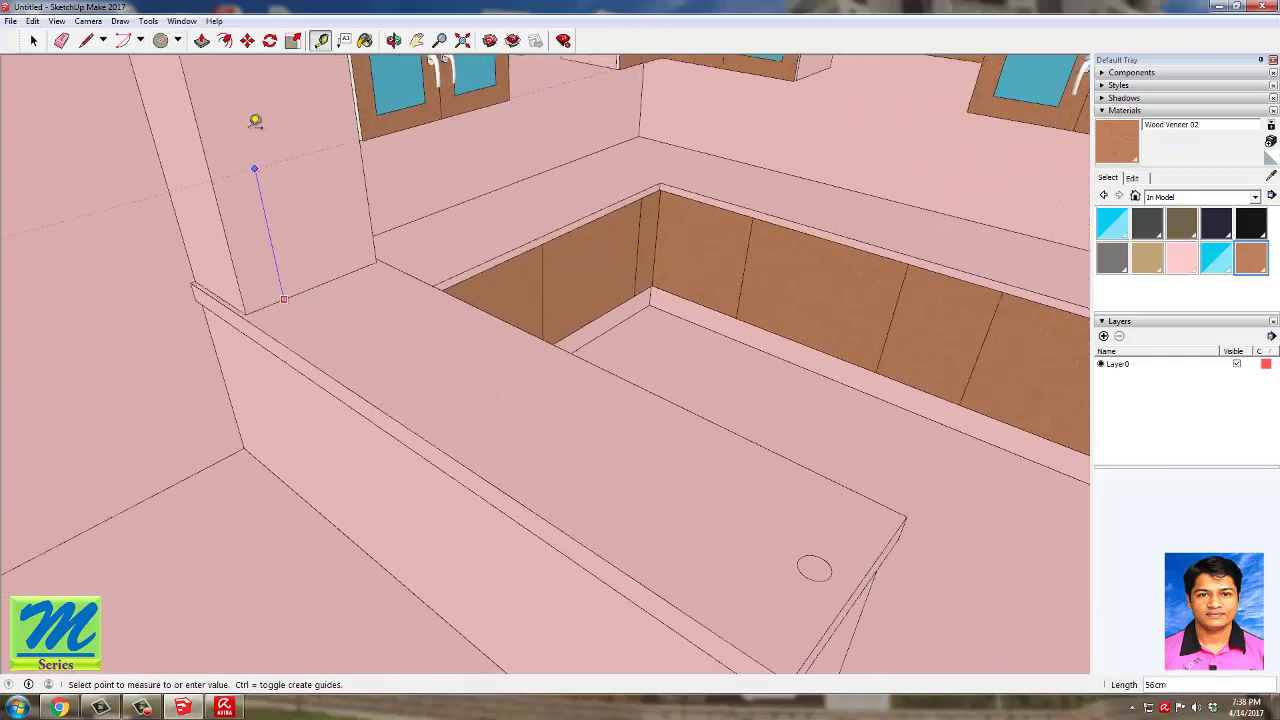
pyautogui.scroll(-6, 254, 120)
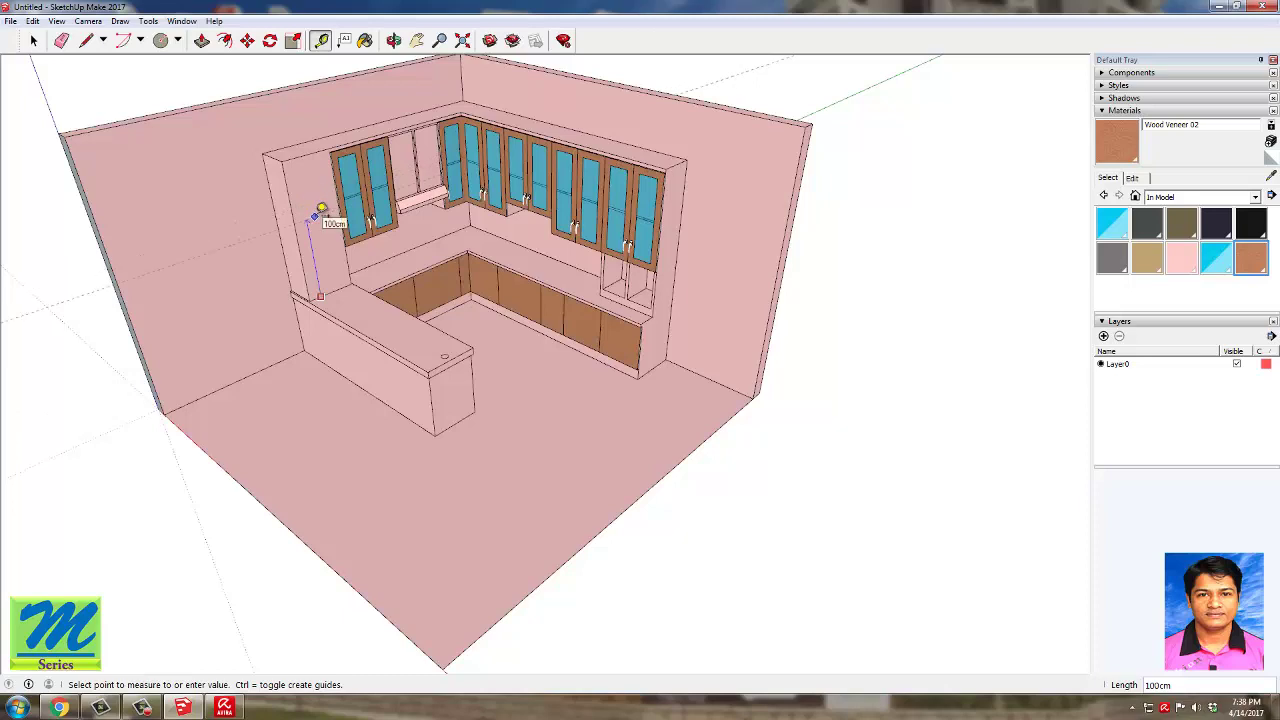
pyautogui.click(316, 213)
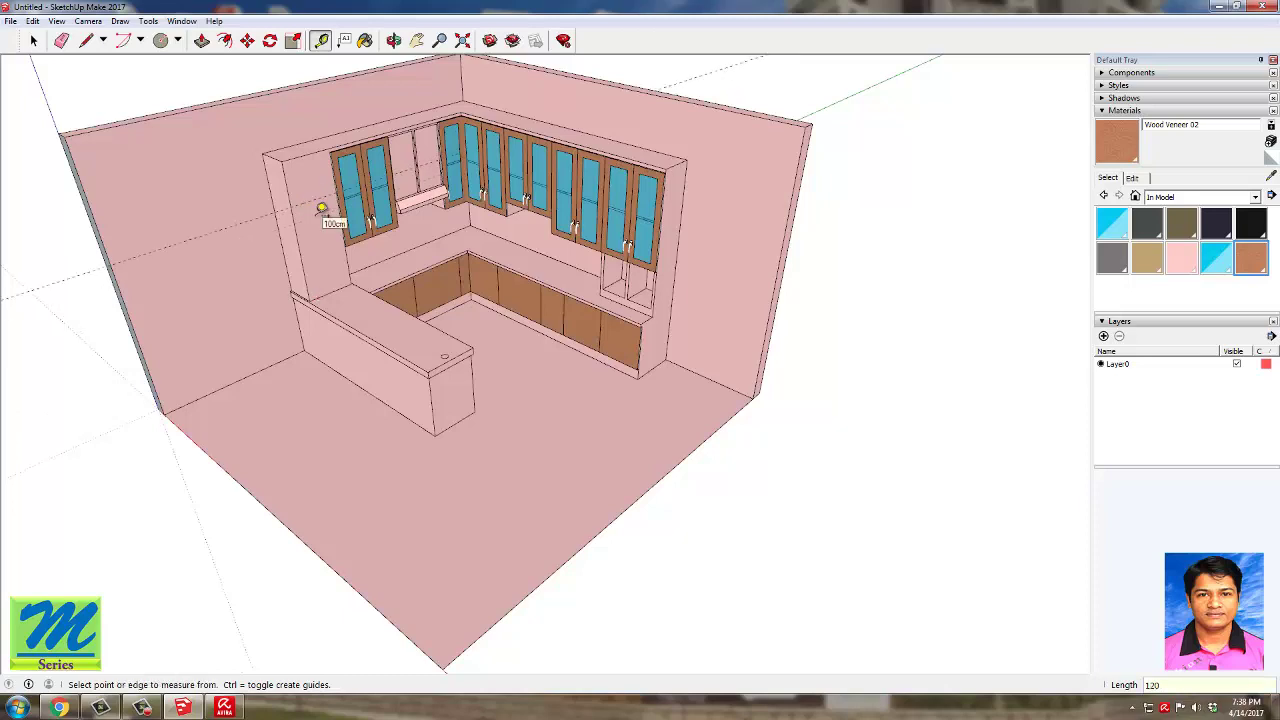
pyautogui.scroll(6, 320, 195)
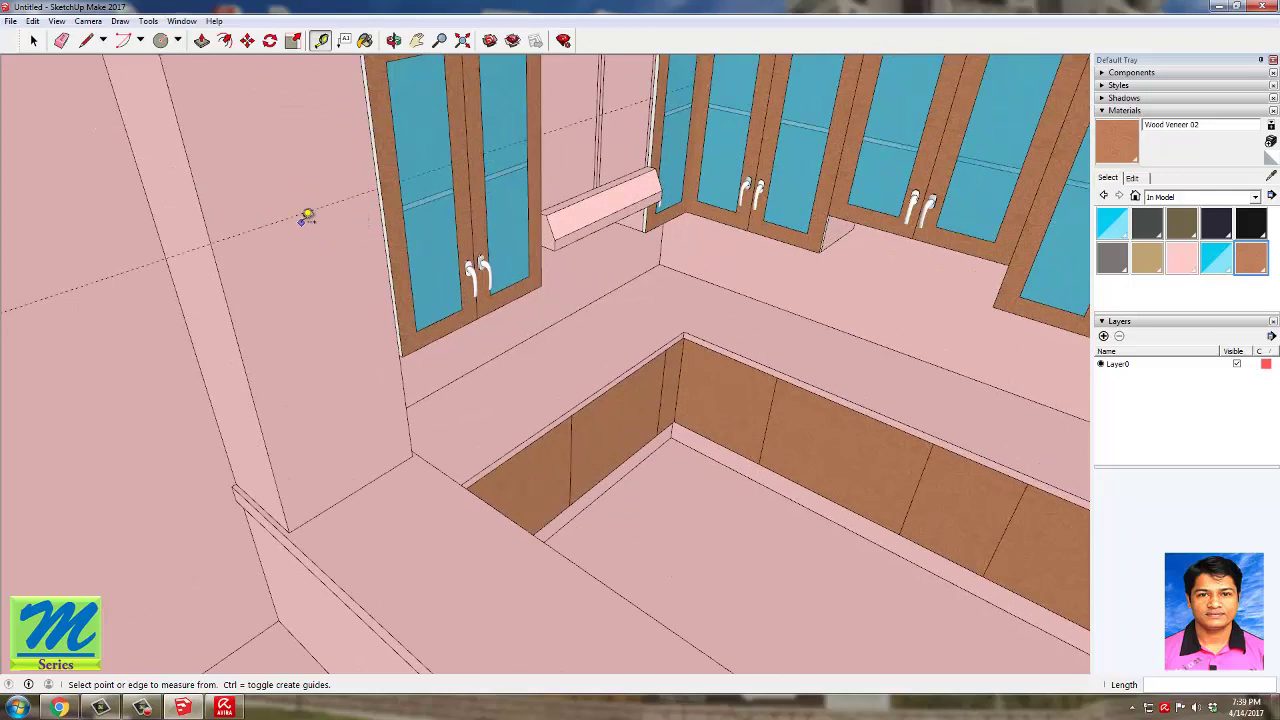
# Step: Add a vertical guide on the tall side panel, 10 cm in from its outer edge
pyautogui.click(177, 40)
pyautogui.click(190, 54)
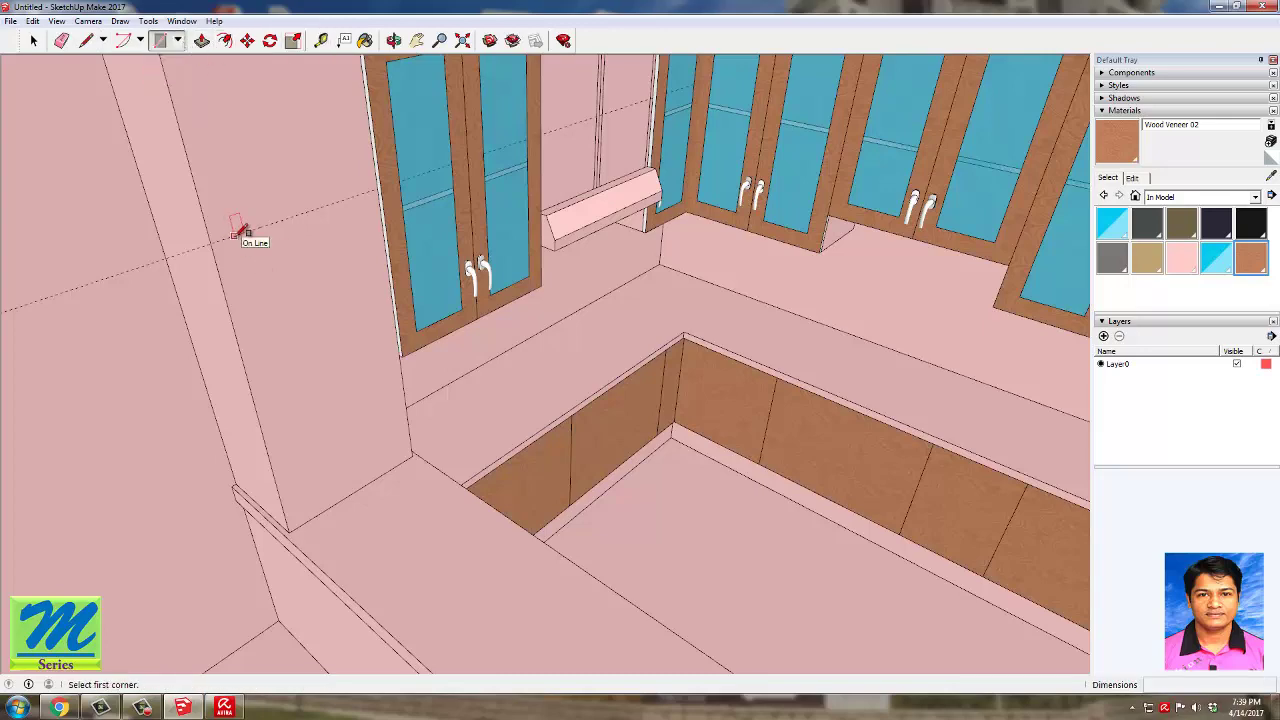
pyautogui.moveTo(363, 328); pyautogui.dragTo(255, 226, button='middle')
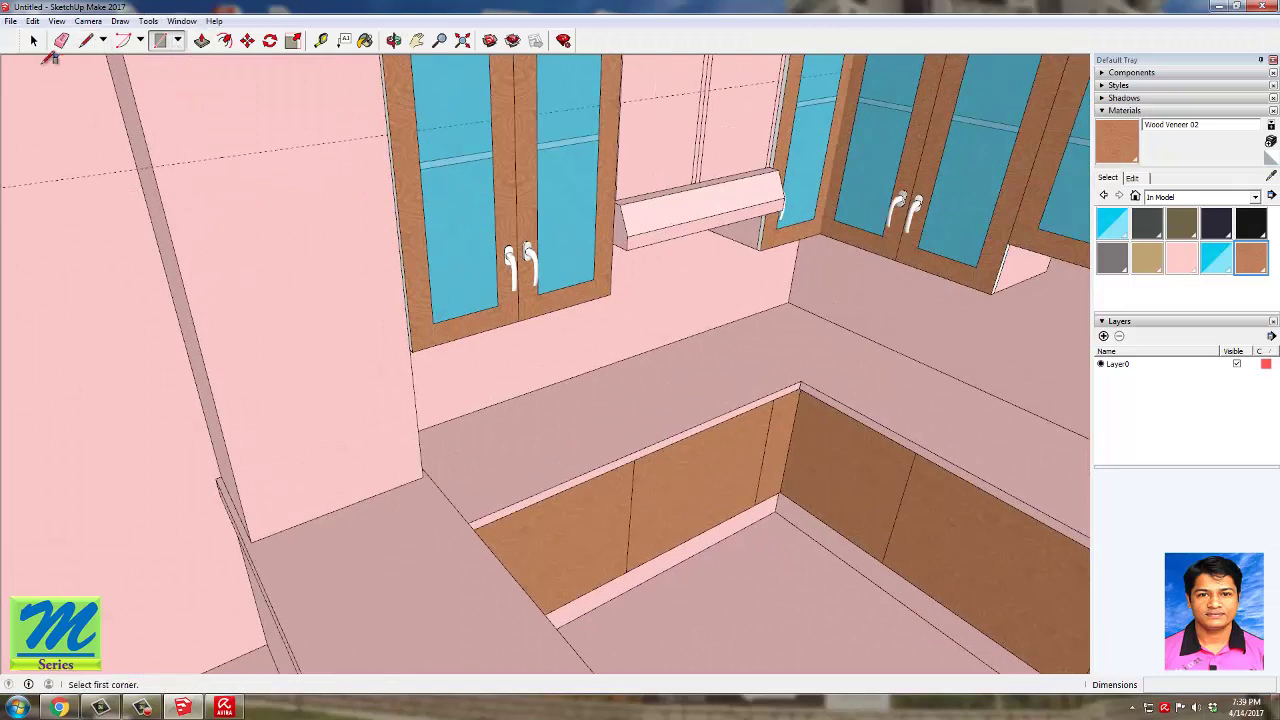
pyautogui.click(320, 40)
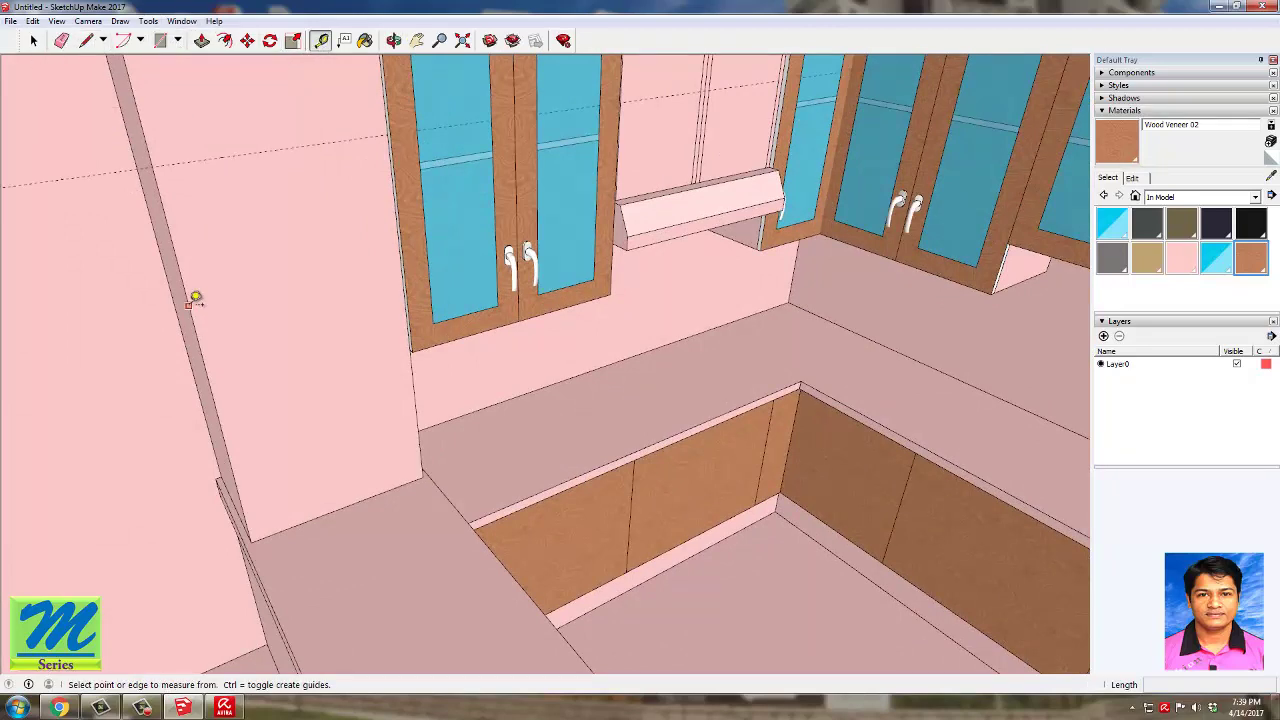
pyautogui.click(188, 305)
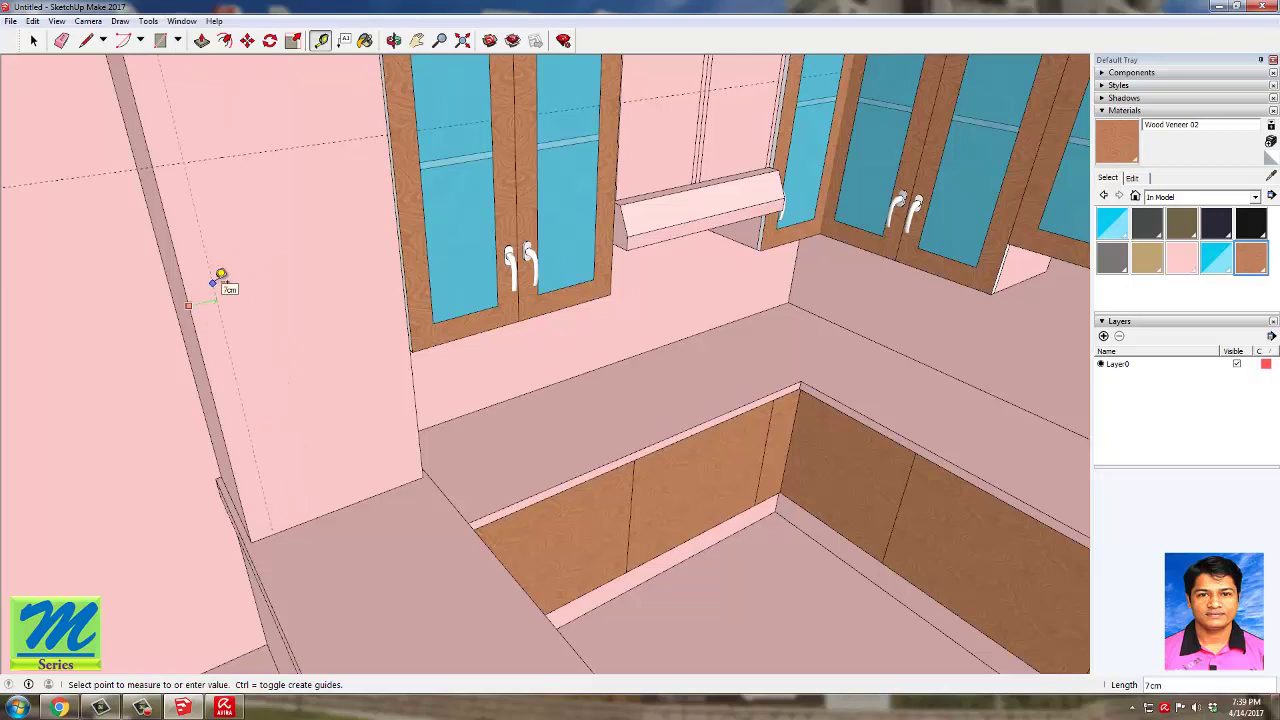
pyautogui.write('10')
pyautogui.press('Return')
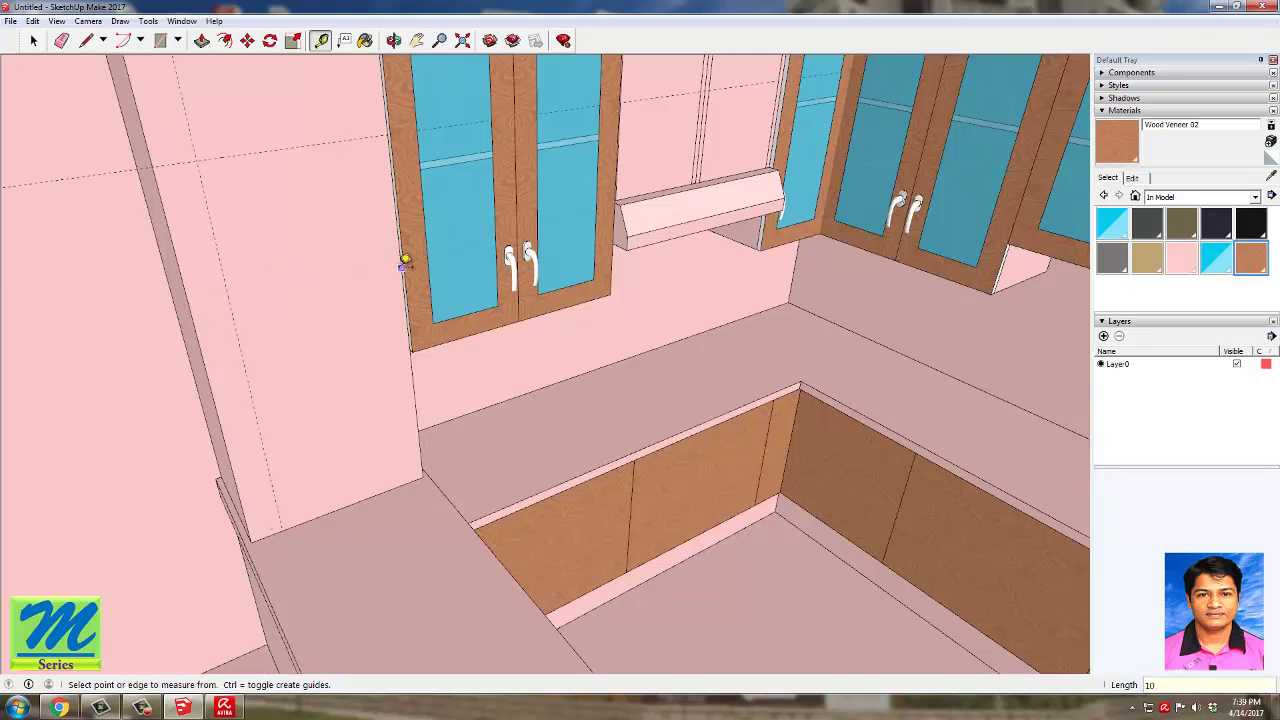
# Step: Place a vertical guide inside the panel's edge nearest the glass-door cabinet, and erase the misplaced guide 4 cm from that edge
pyautogui.moveTo(402, 267); pyautogui.dragTo(390, 270)
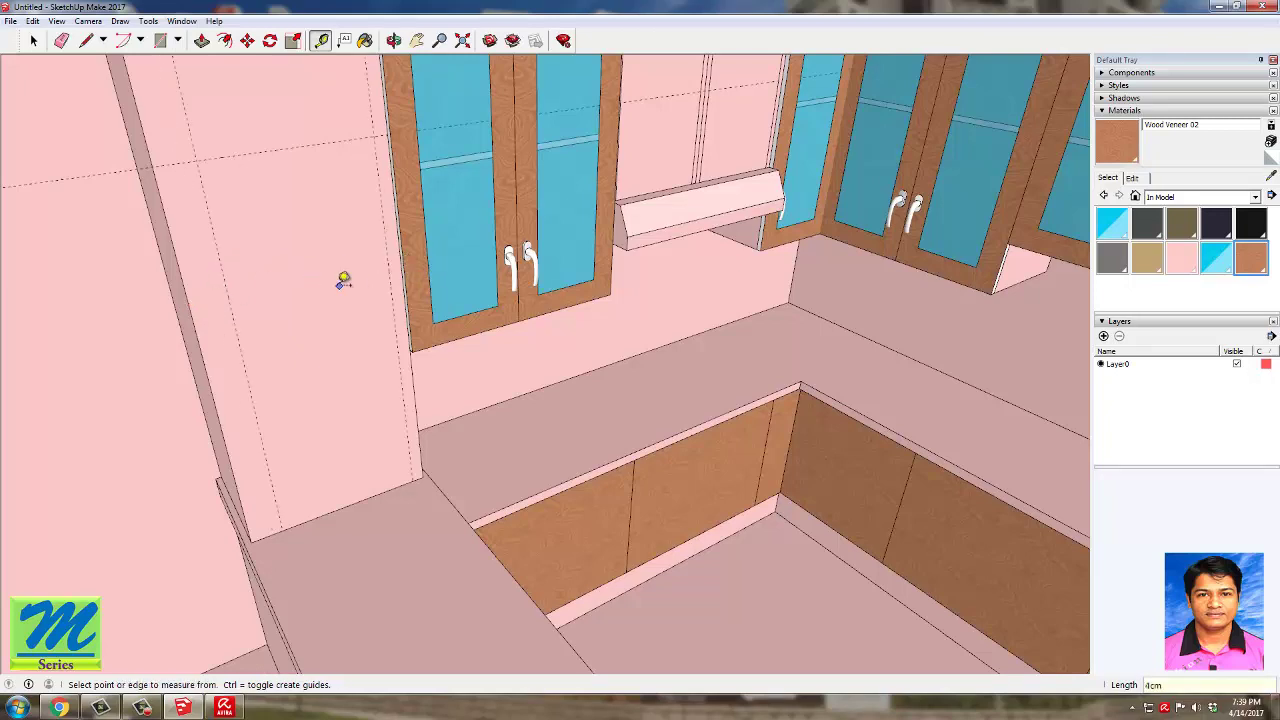
pyautogui.click(396, 202)
pyautogui.press('Return')
pyautogui.click(61, 40)
pyautogui.click(385, 210)
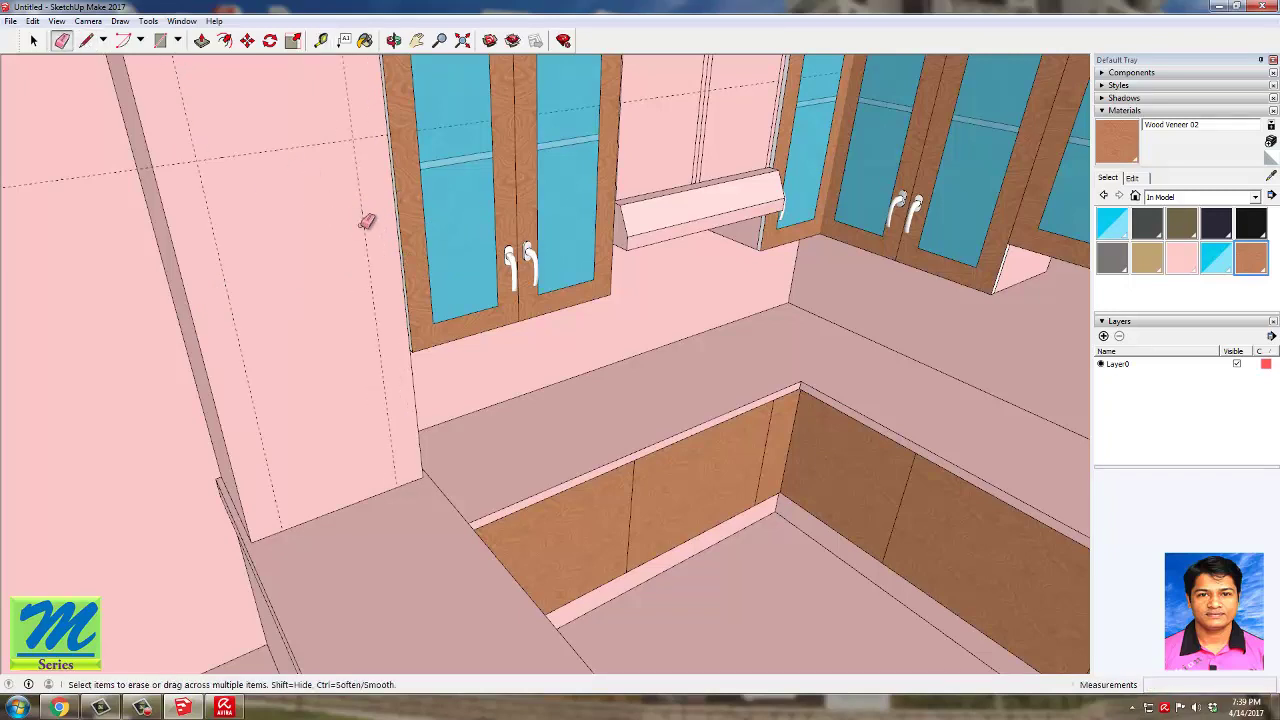
pyautogui.moveTo(364, 223); pyautogui.dragTo(297, 222, button='middle')
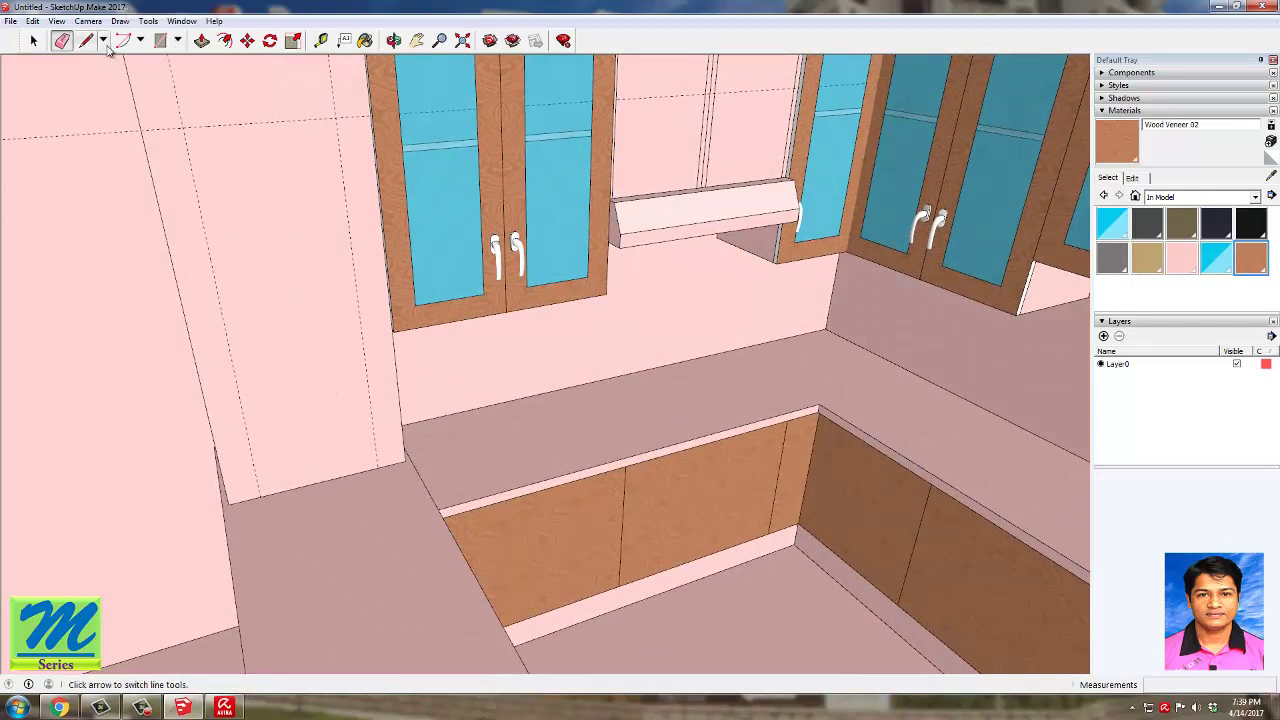
# Step: Place a guide 10 cm above the countertop and draw a 110 by 40 cm rectangle between the four guides on the panel
pyautogui.click(320, 40)
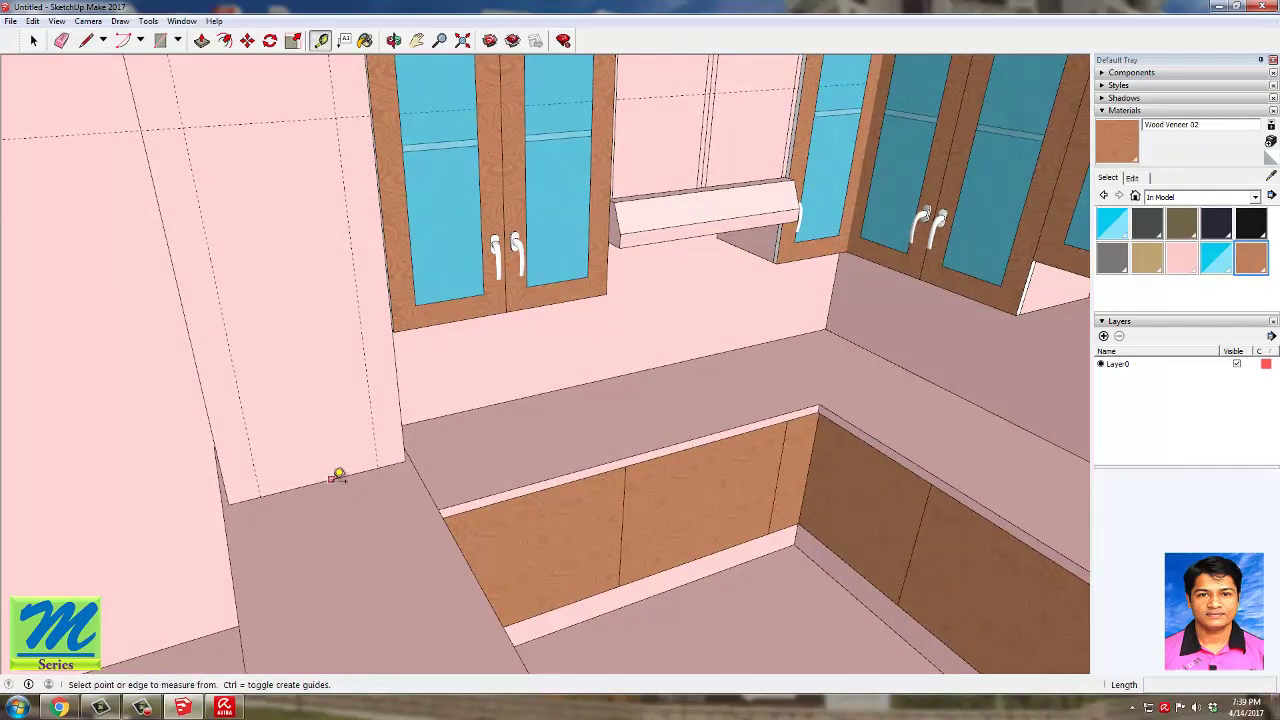
pyautogui.click(331, 478)
pyautogui.click(332, 432)
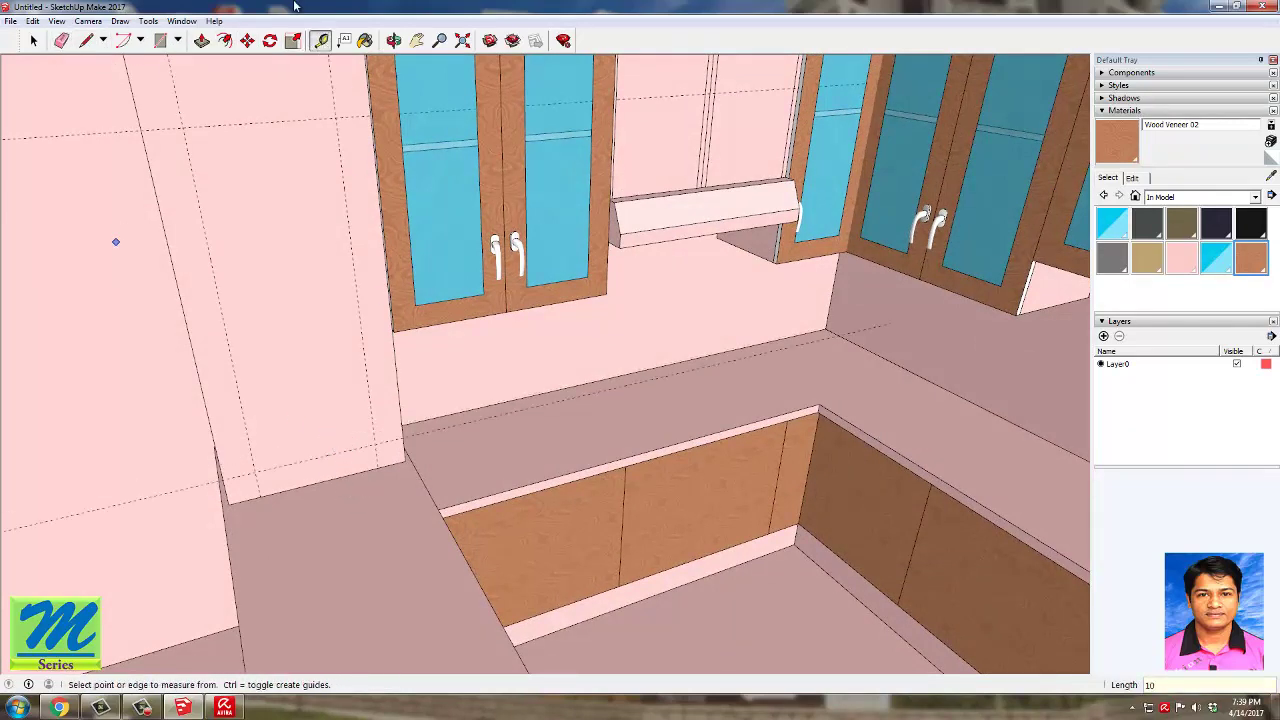
pyautogui.press('r')
pyautogui.click(183, 127)
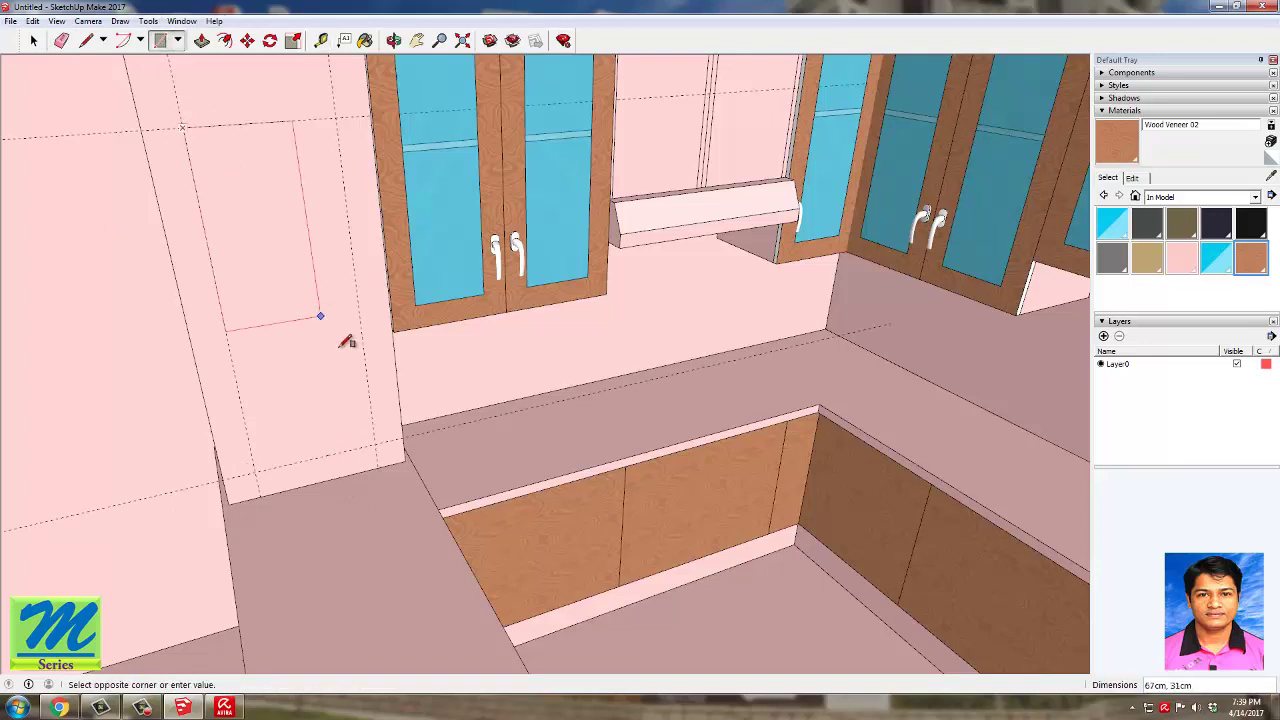
pyautogui.click(381, 442)
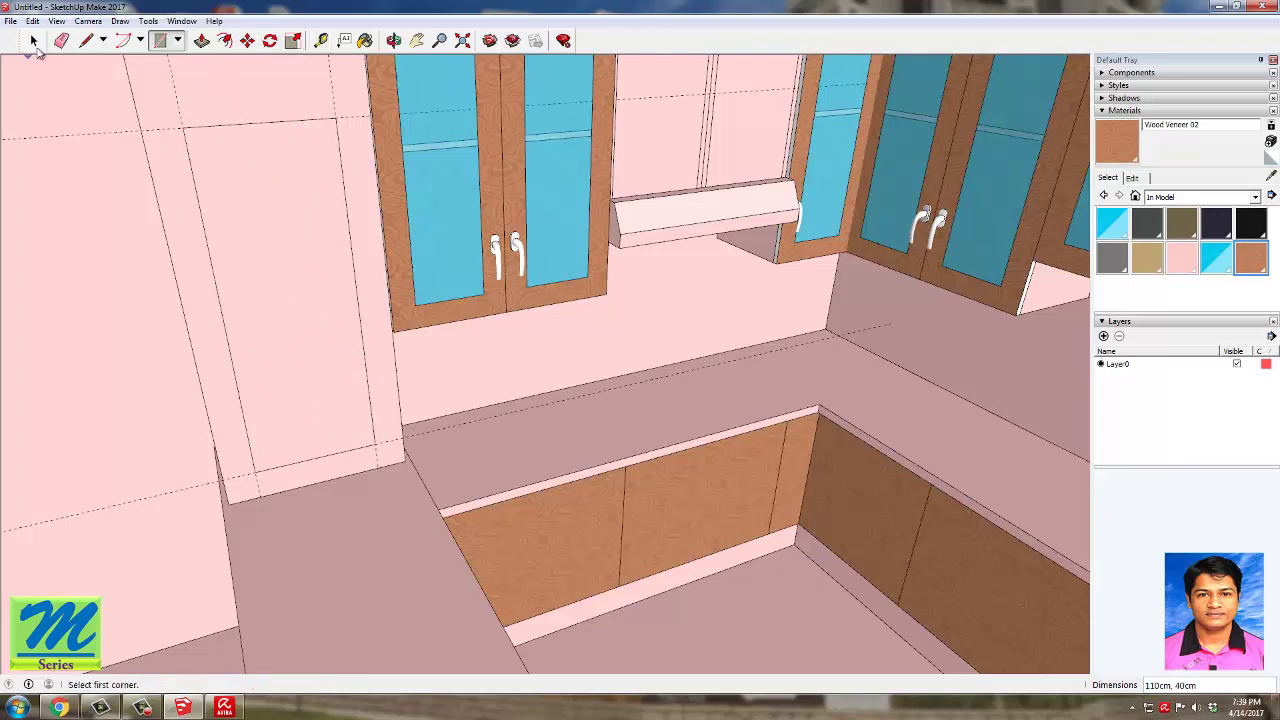
# Step: Draw a horizontal line across the rectangle at its mid-height and place a guide 4 cm above that line
pyautogui.click(86, 40)
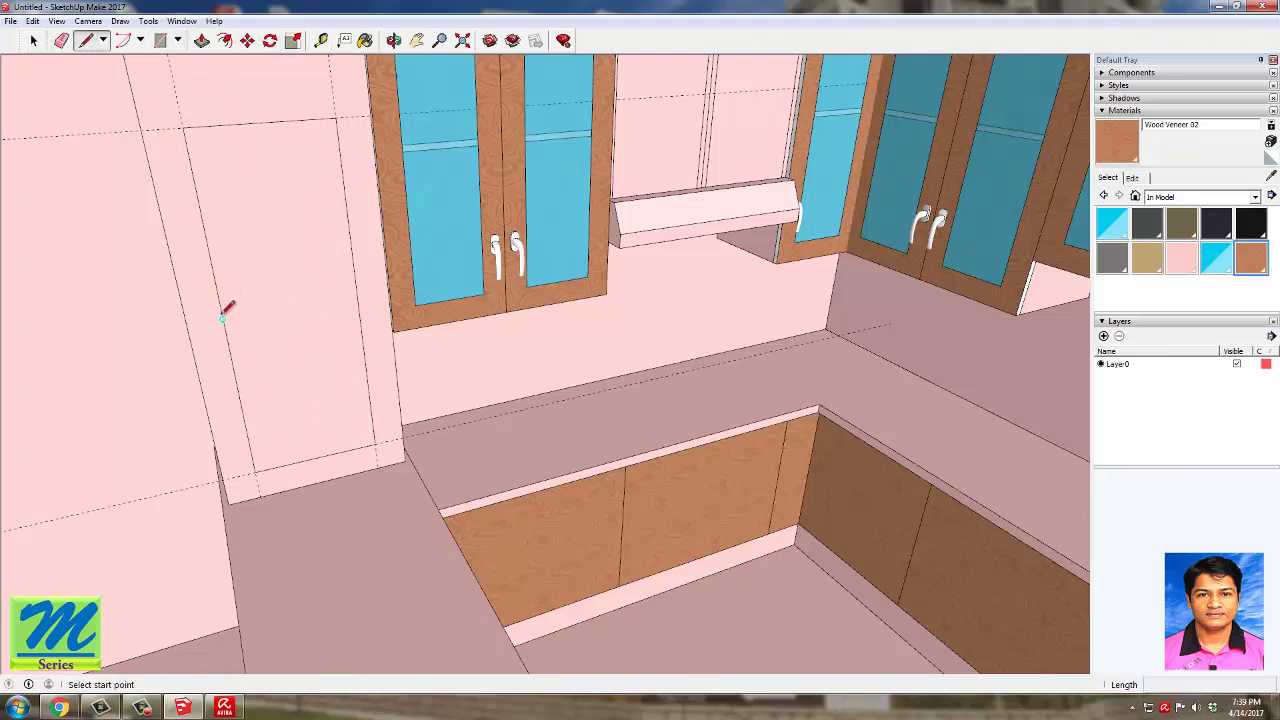
pyautogui.click(223, 317)
pyautogui.click(357, 299)
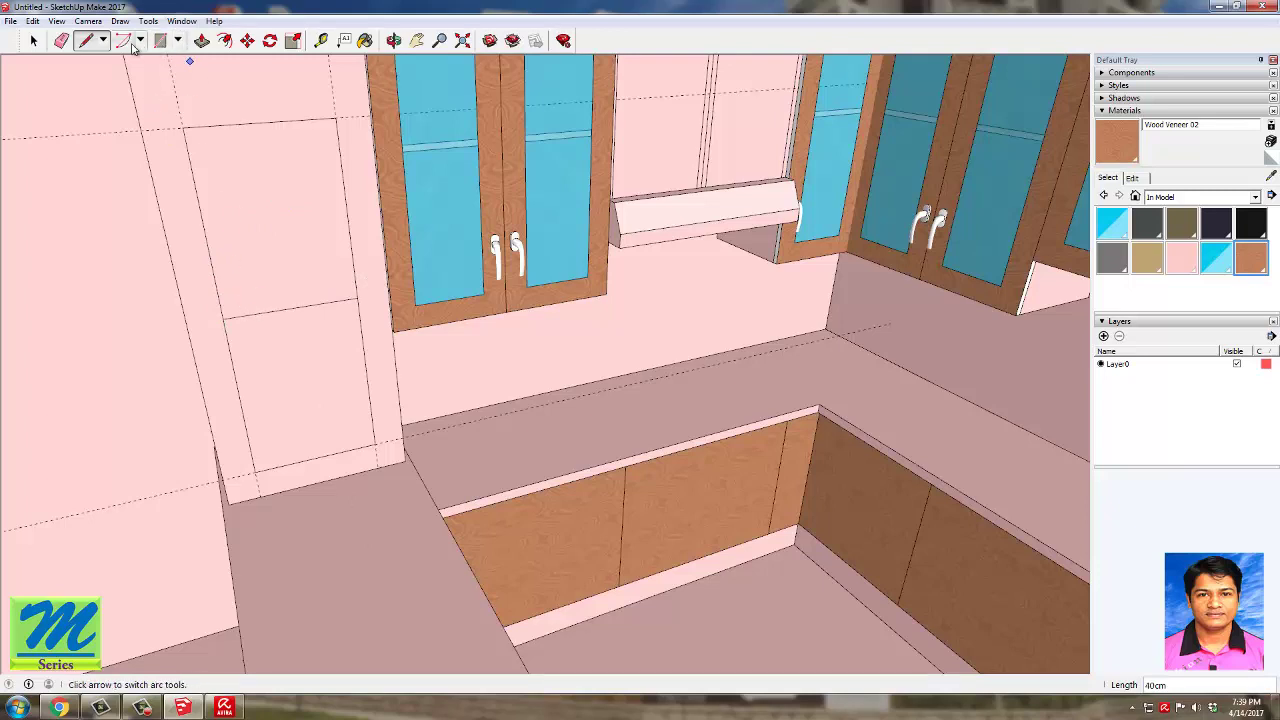
pyautogui.click(321, 40)
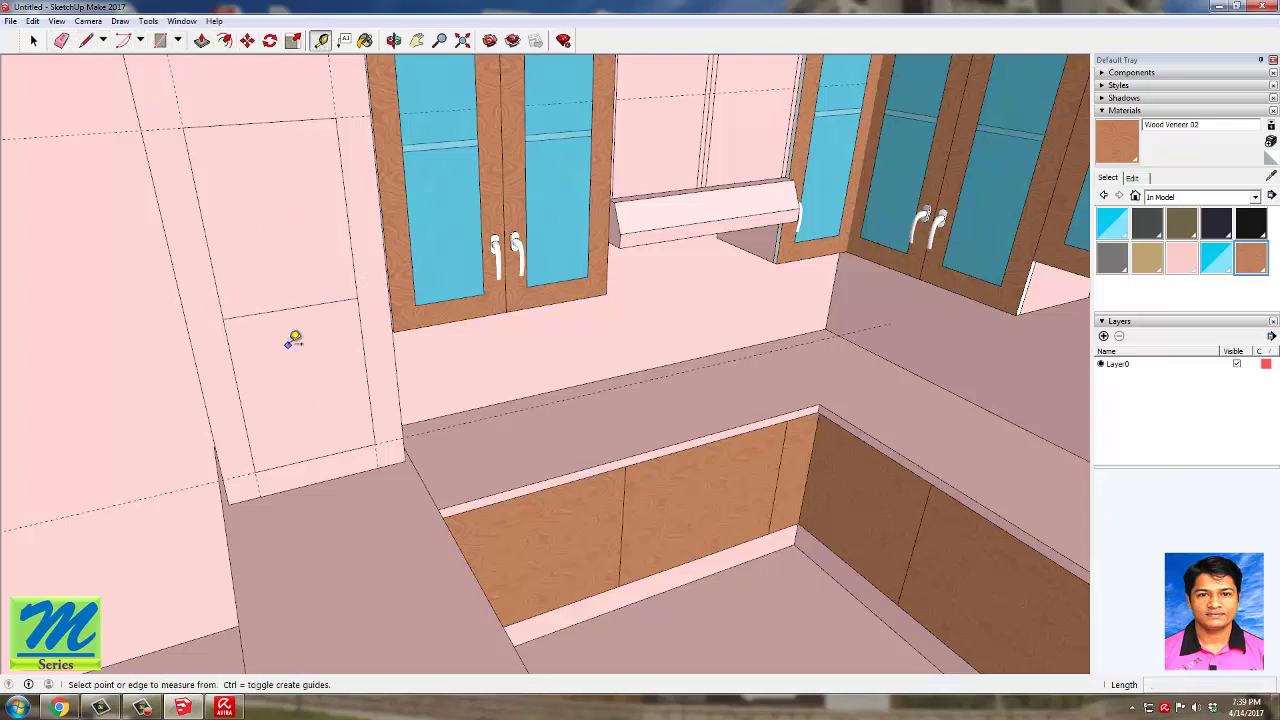
pyautogui.click(279, 308)
pyautogui.click(277, 284)
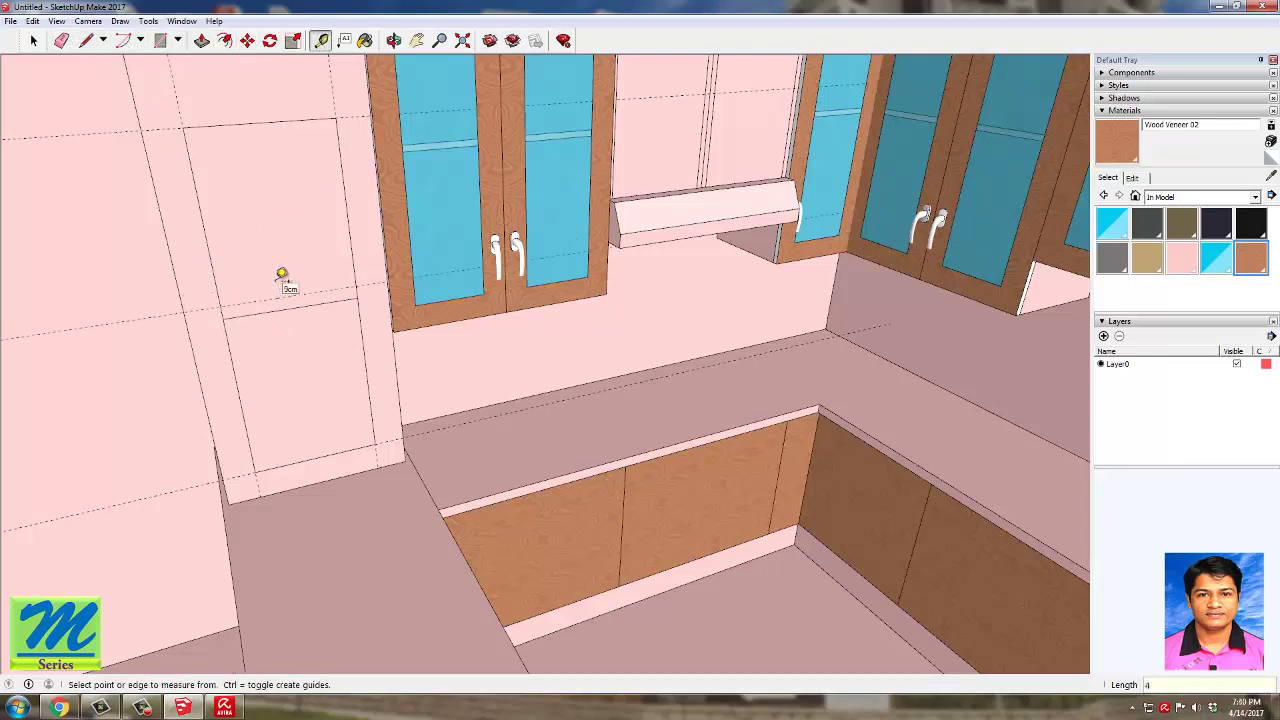
# Step: Draw a strip 40 cm wide and about 7 cm high between the vertical guides, slightly above the tall rectangle
pyautogui.click(86, 40)
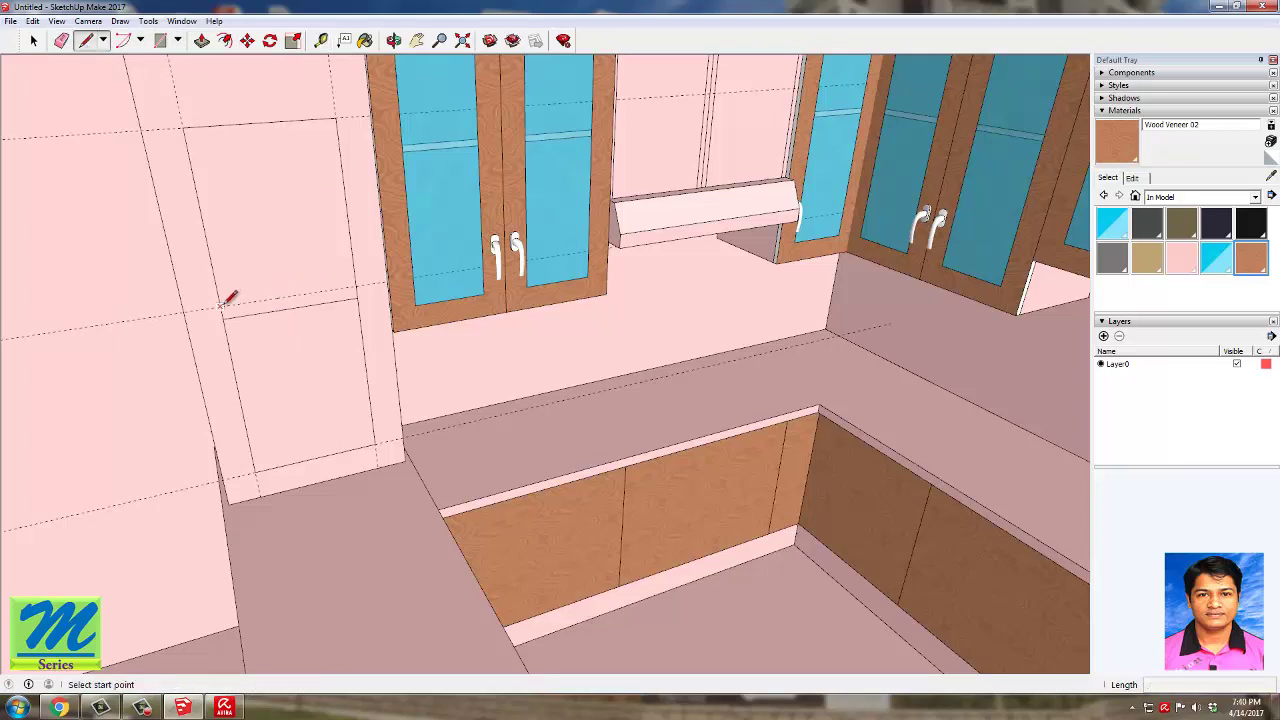
pyautogui.moveTo(282, 222); pyautogui.dragTo(175, 132, button='middle')
pyautogui.click(160, 40)
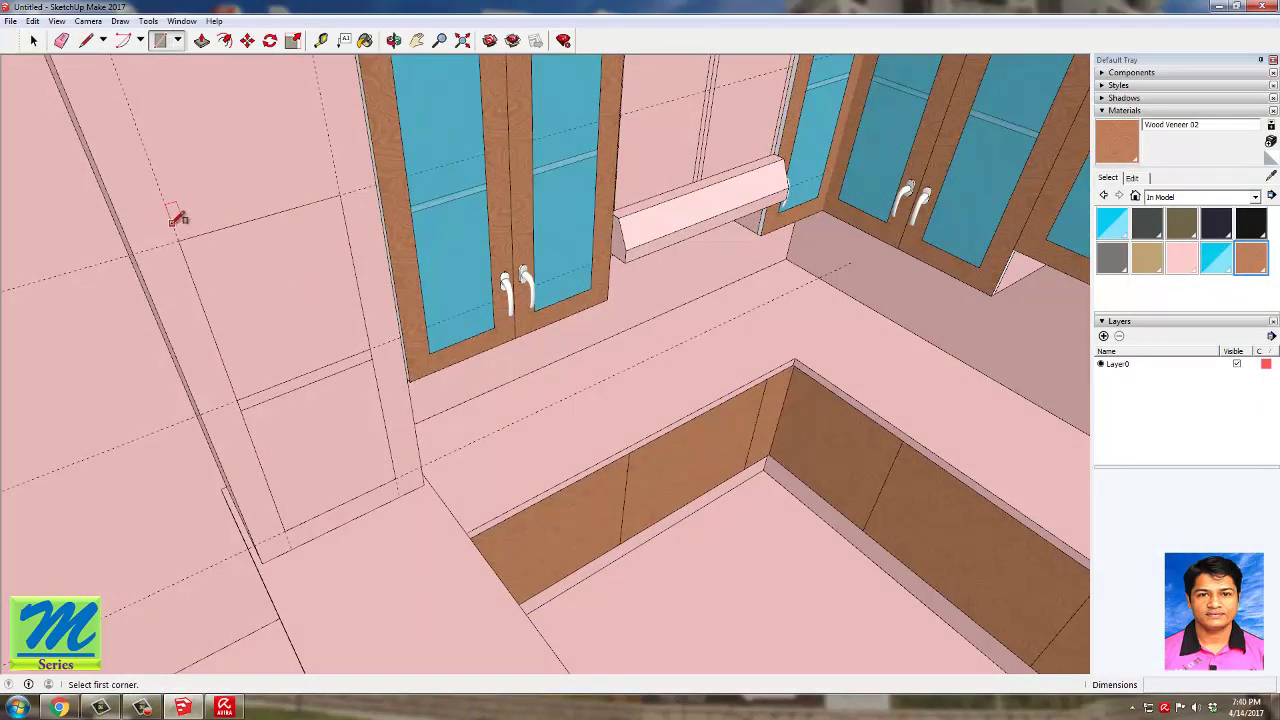
pyautogui.click(172, 219)
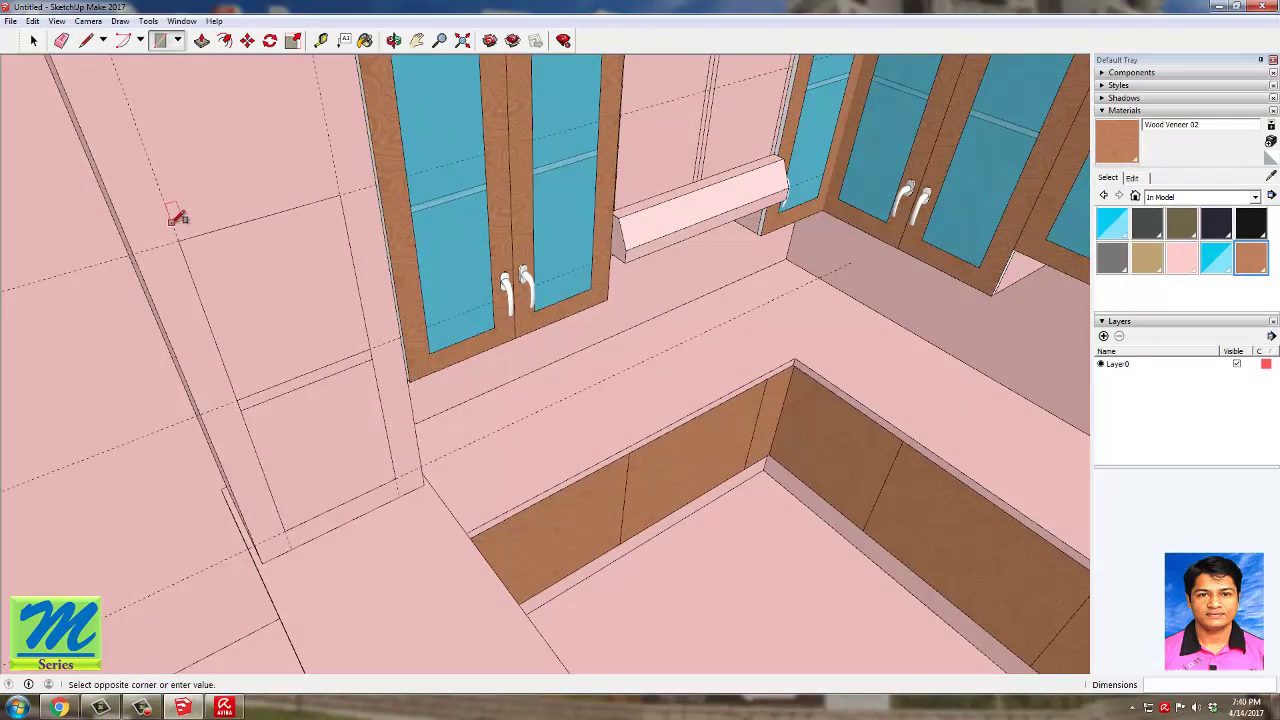
pyautogui.click(337, 150)
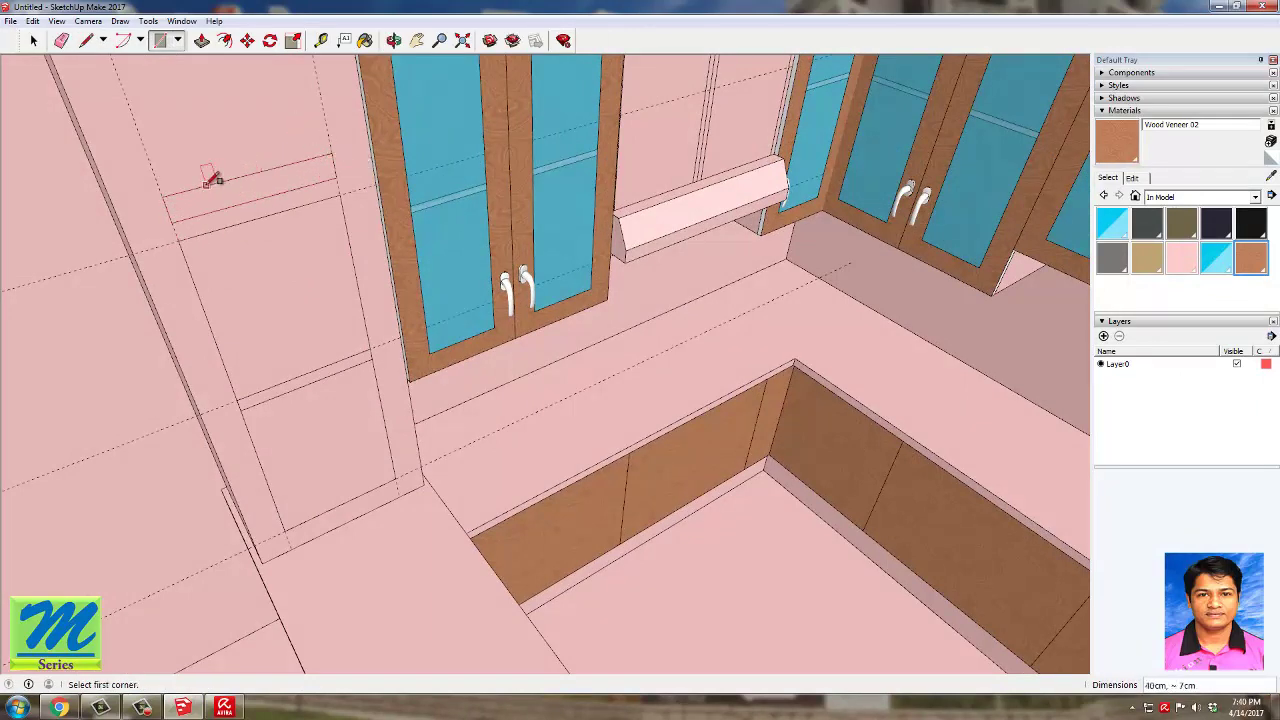
# Step: Add two vertical guides on the panel, each 10 cm inward from one of the existing vertical guides
pyautogui.scroll(-2, 260, 157)
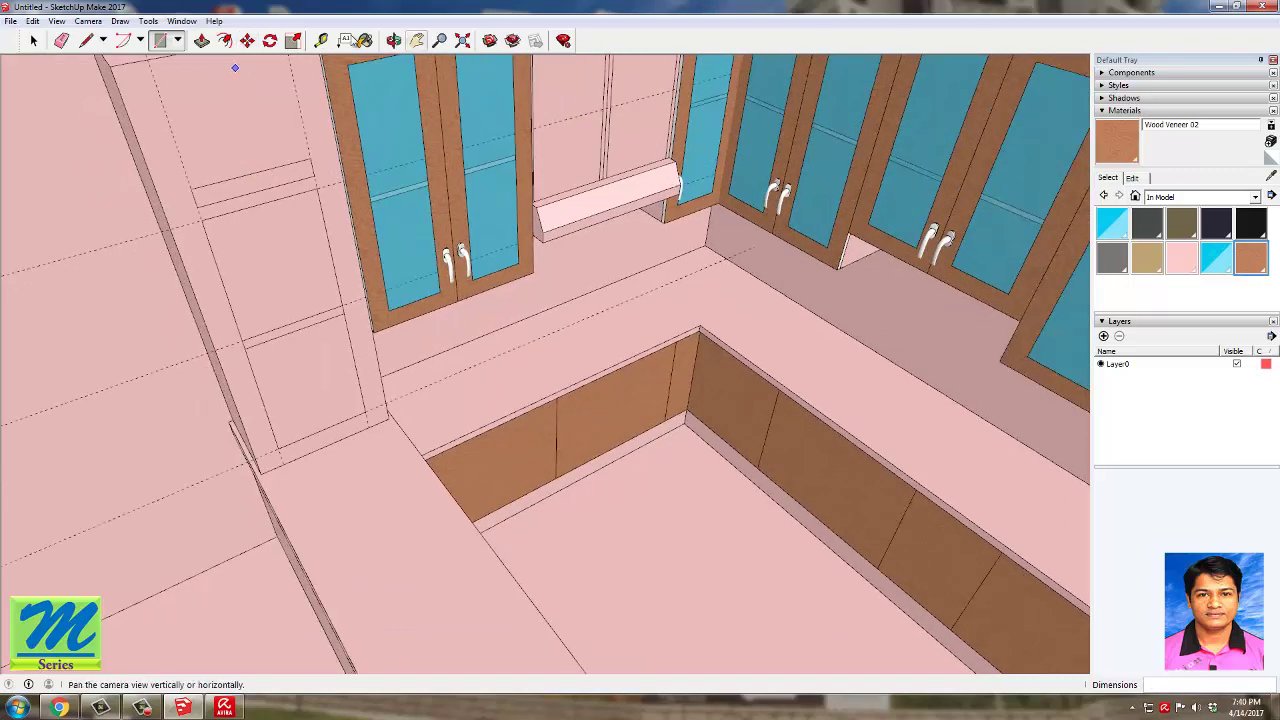
pyautogui.click(321, 40)
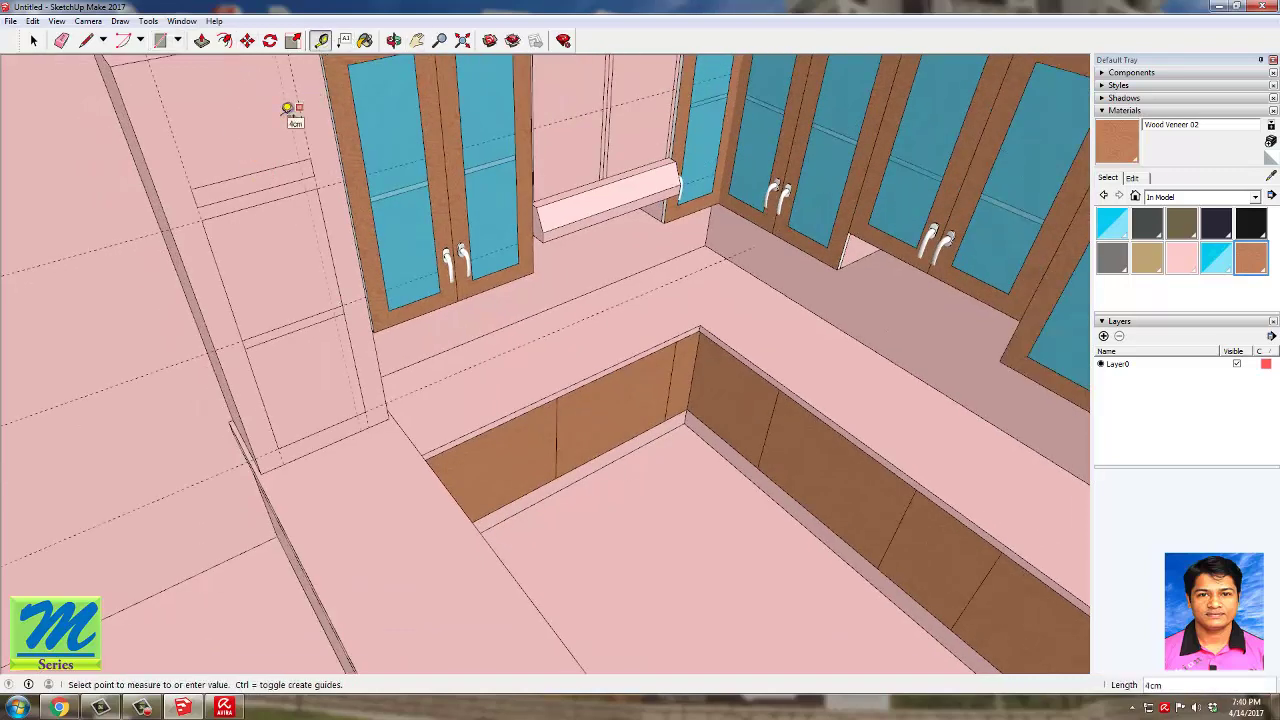
pyautogui.click(287, 110)
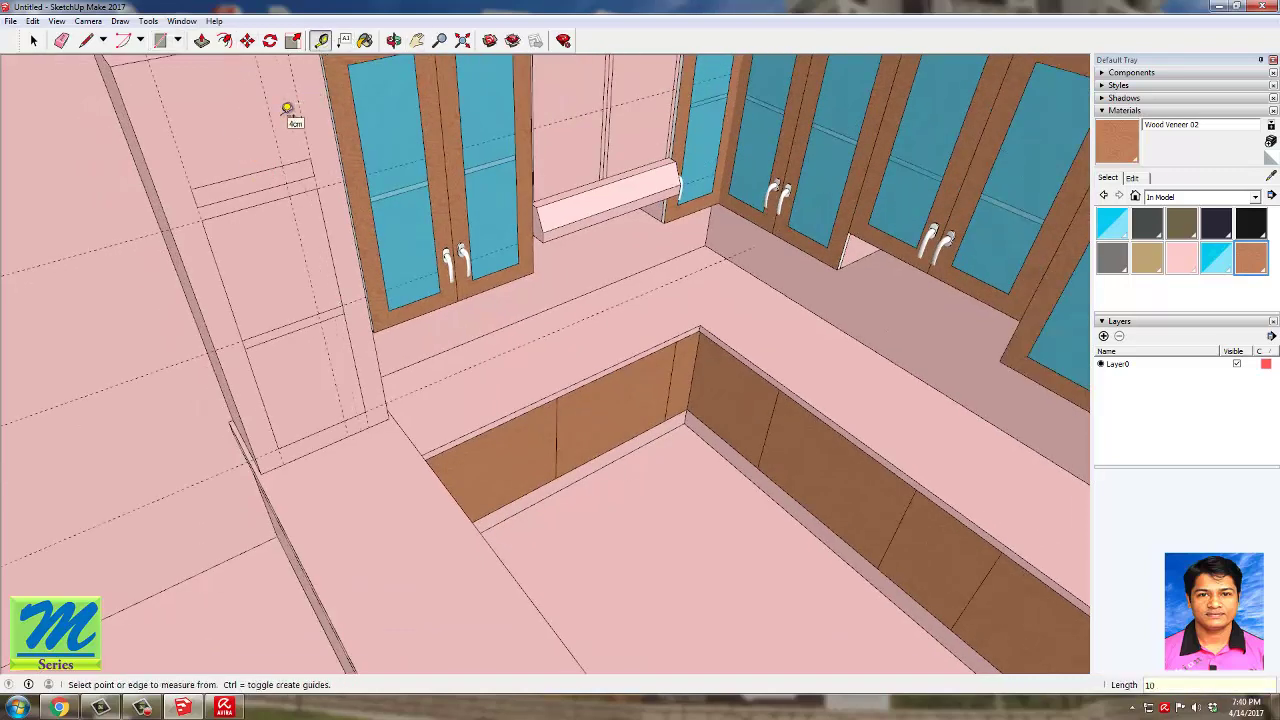
pyautogui.click(174, 136)
pyautogui.click(242, 123)
# Step: Draw a 20 cm wide rectangle between the two inner vertical guides, starting from the upper edge of the strip
pyautogui.click(161, 42)
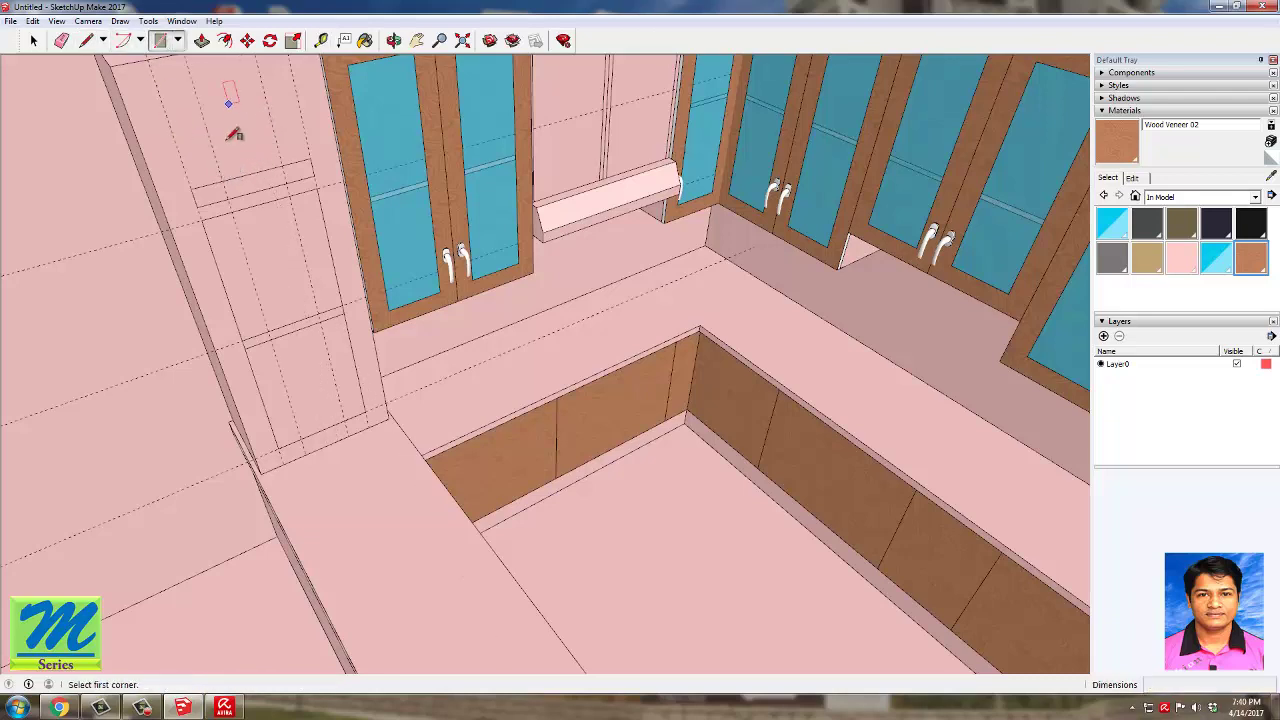
pyautogui.click(222, 181)
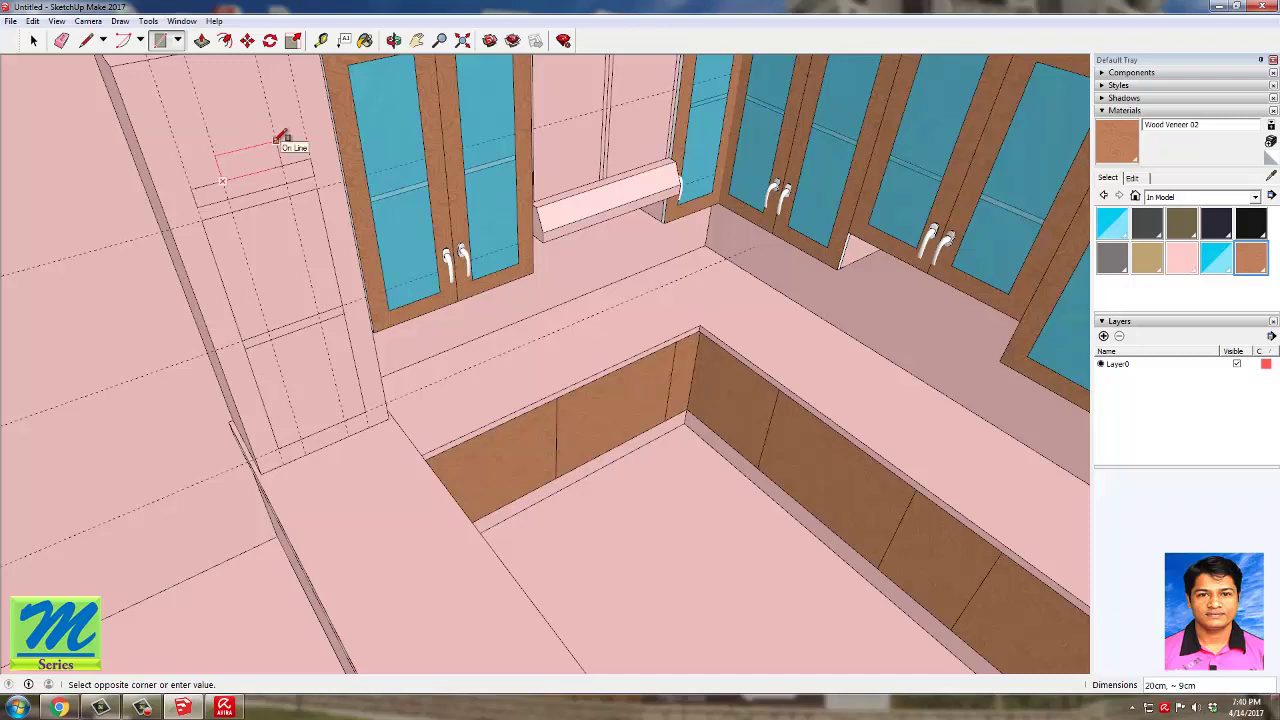